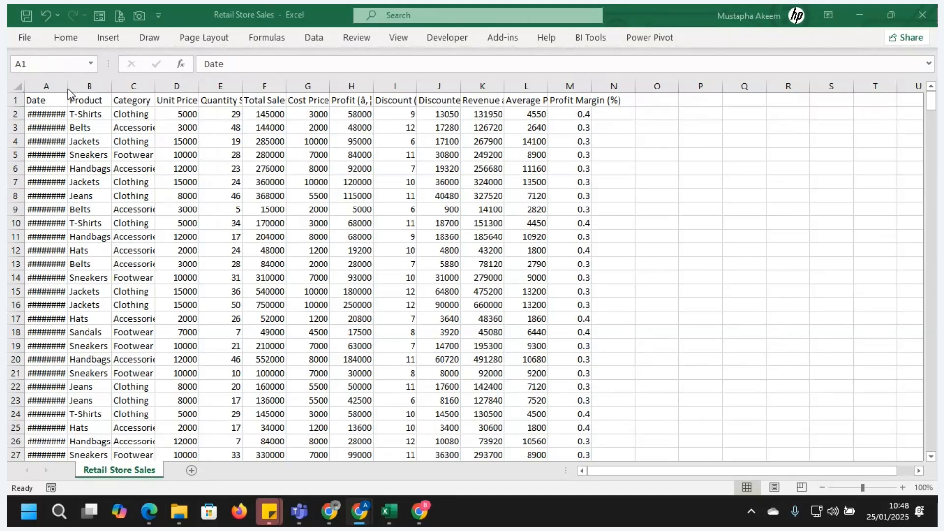
Widen the Date and Product columns so that their full contents fit
drag(67, 87, 85, 87)
click(113, 132)
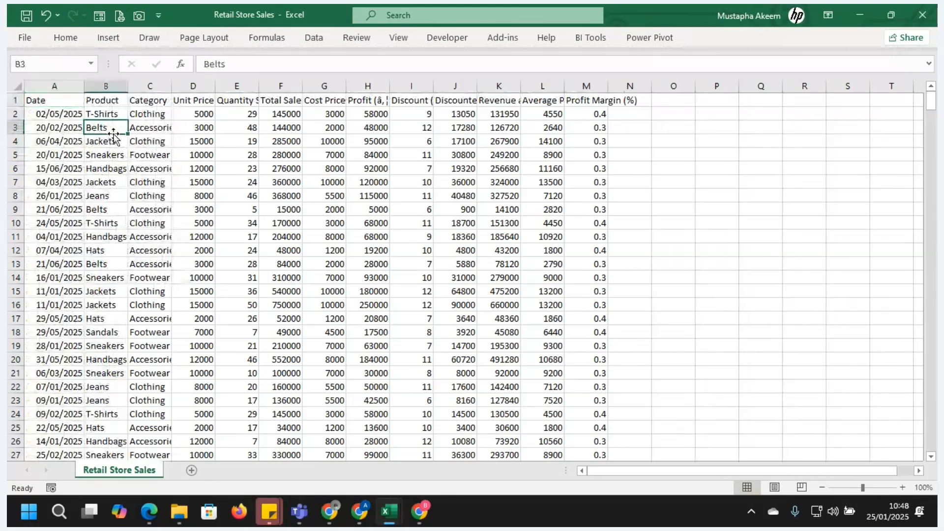
click(101, 114)
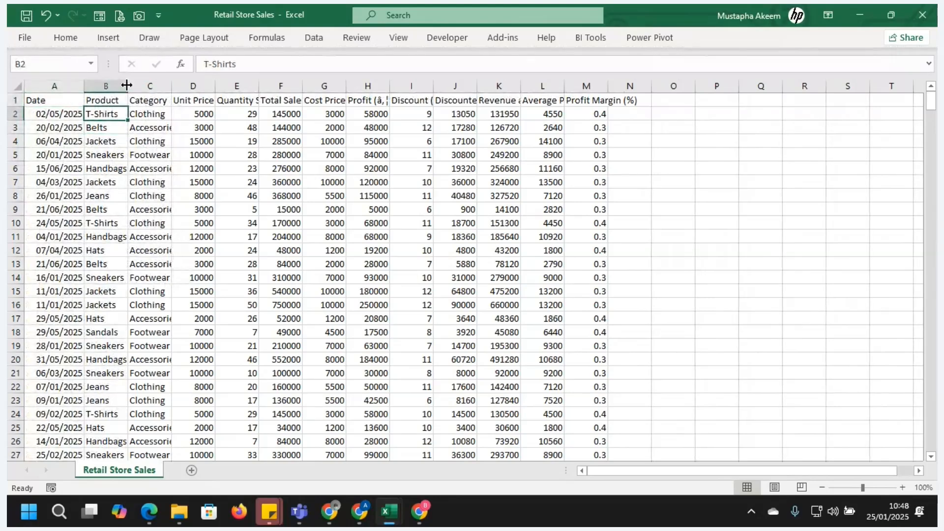
drag(128, 86, 137, 86)
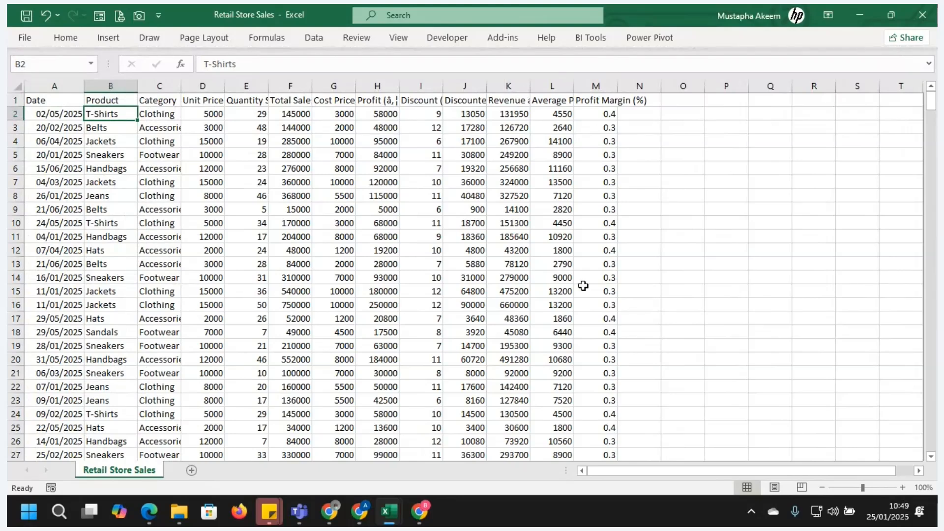
key(alt+Tab)
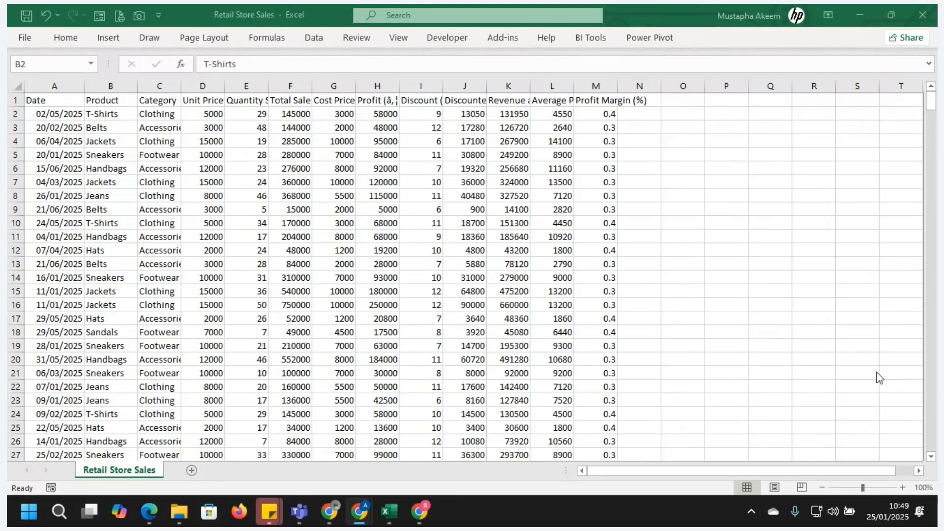
click(644, 321)
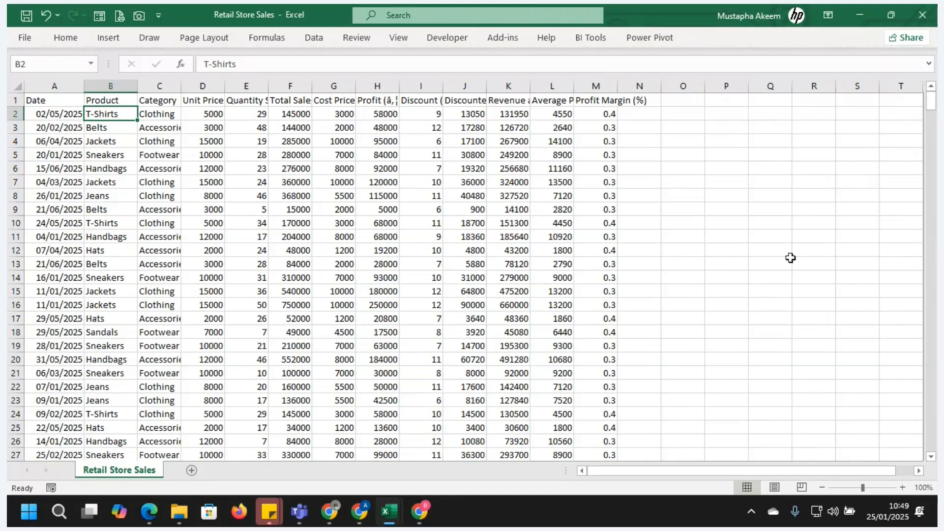
click(366, 261)
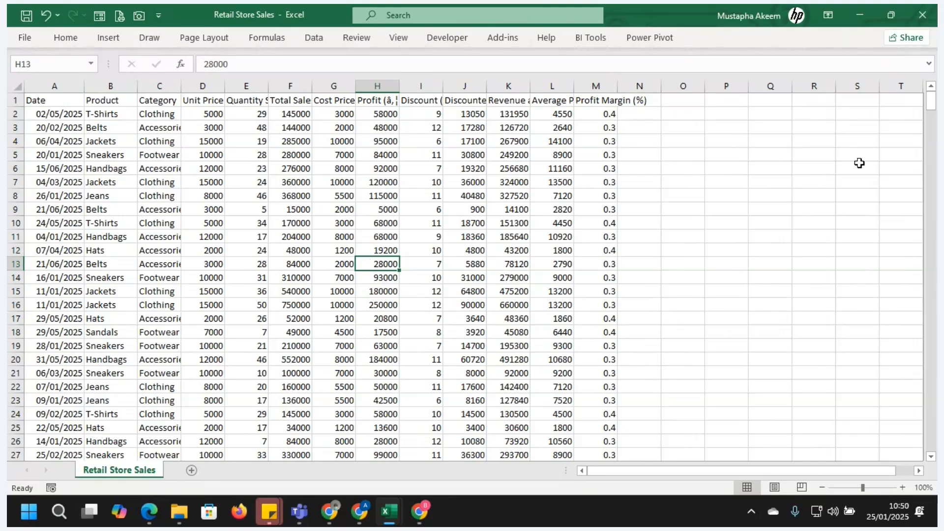
Go through the column headers in row 1 from Date to Total Sales
click(57, 102)
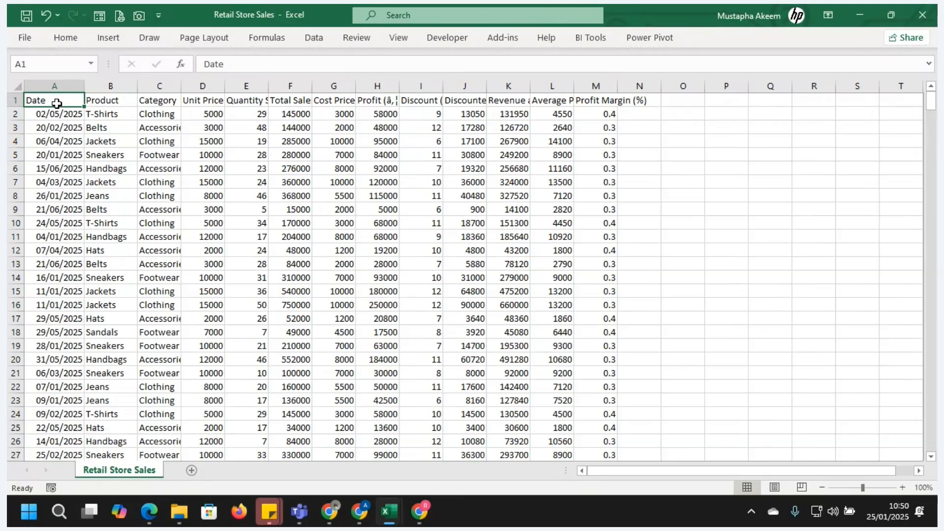
key(Right)
key(Right)
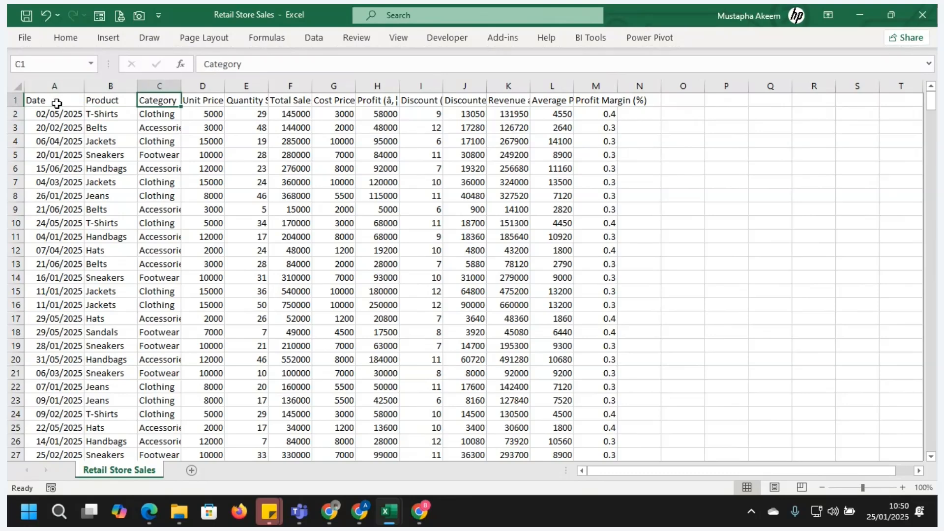
key(Right)
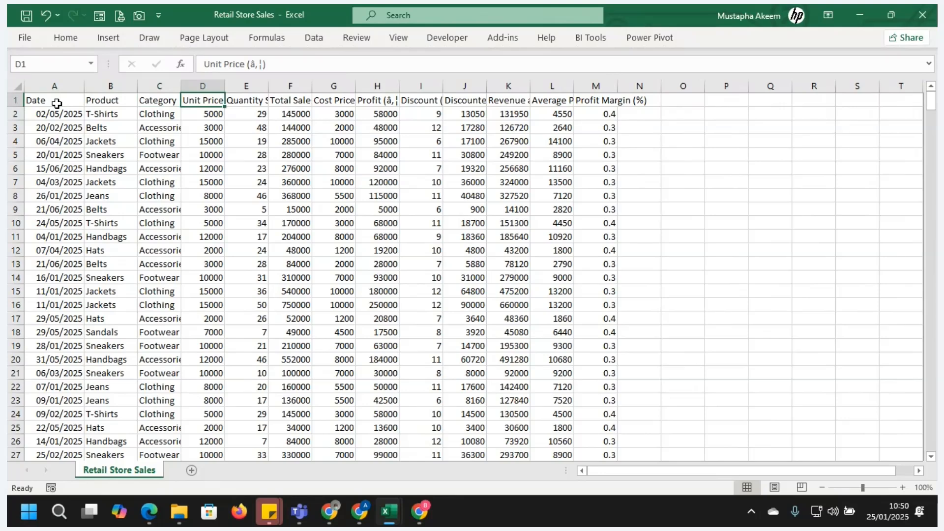
key(Right)
key(Right)
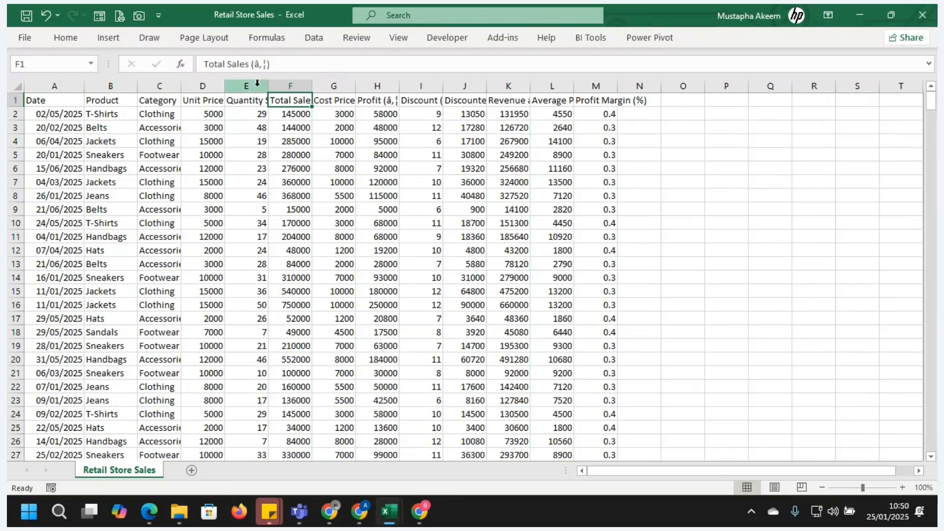
Auto-fit the widths of columns D through M, from Unit Price to Profit Margin (%), to their contents
drag(203, 86, 591, 106)
double_click(618, 86)
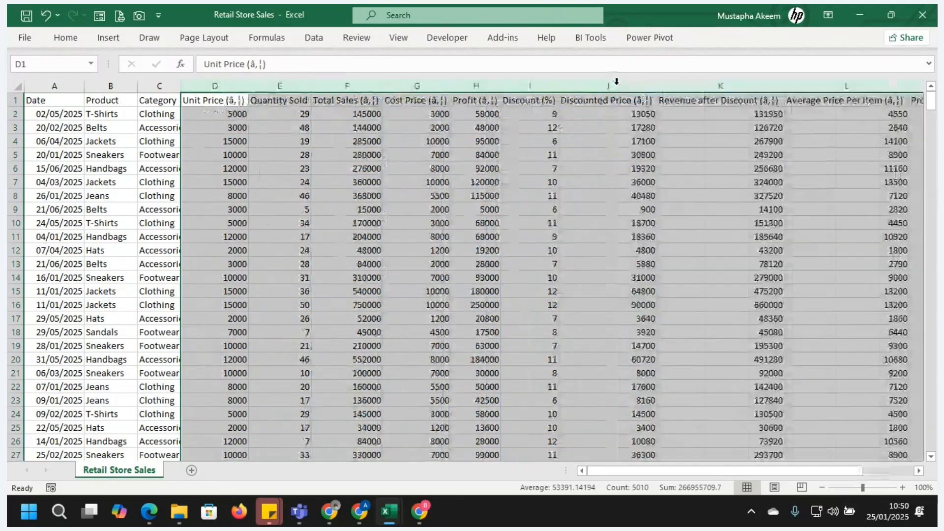
click(229, 109)
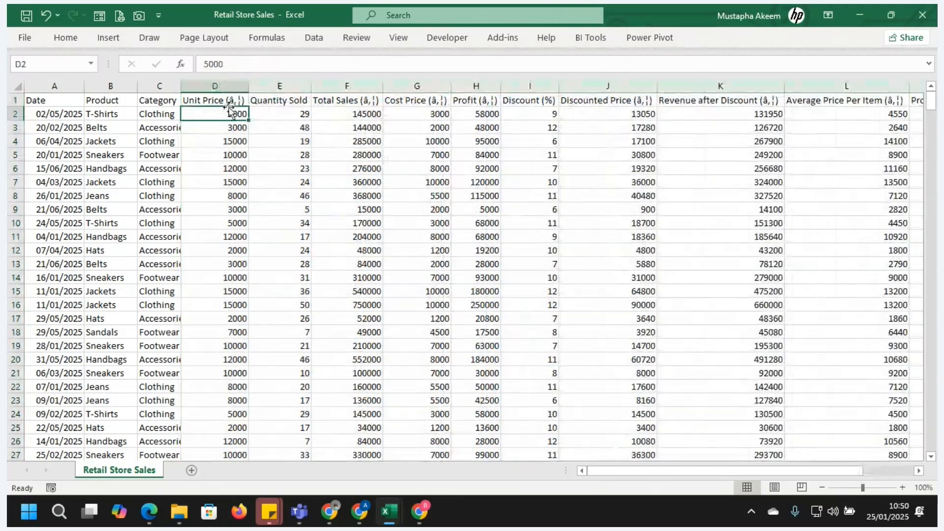
Go through the headers from Unit Price to Profit Margin (%), finishing back at the Date header in A1
click(227, 100)
click(268, 101)
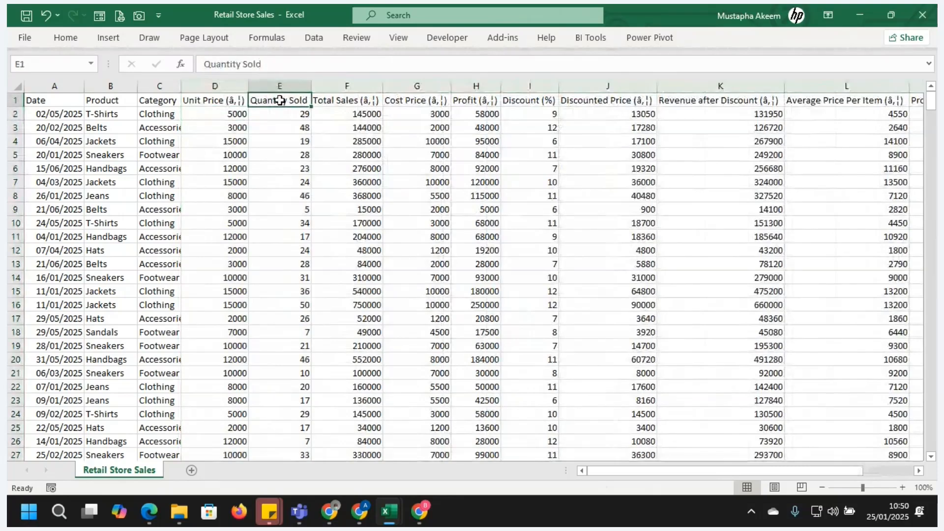
click(333, 100)
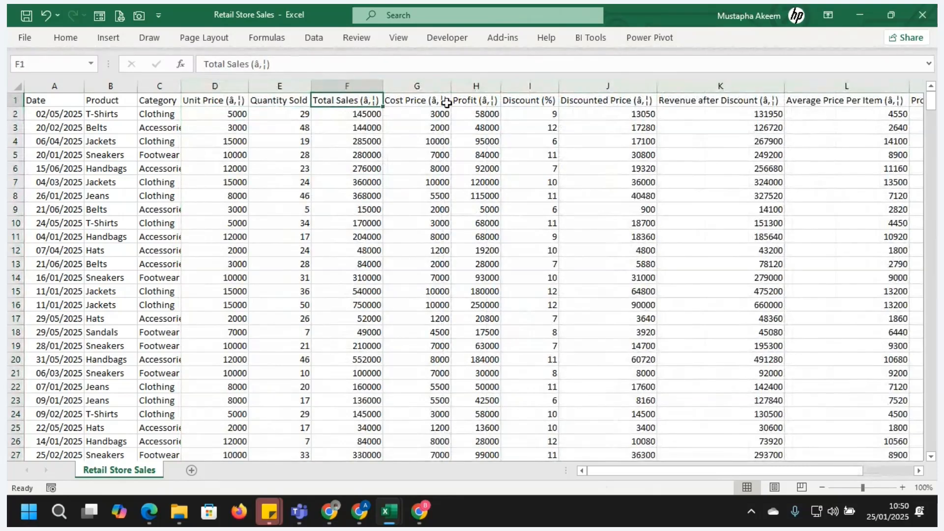
click(429, 101)
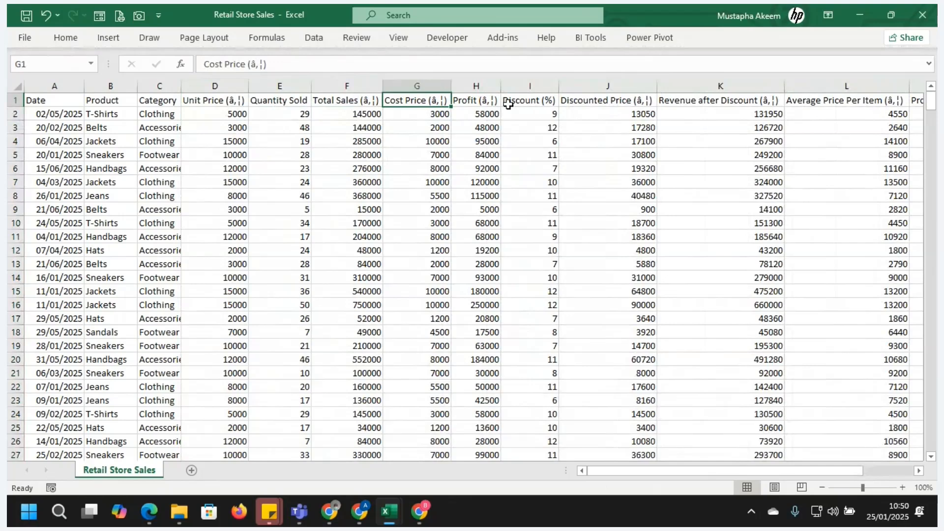
click(484, 101)
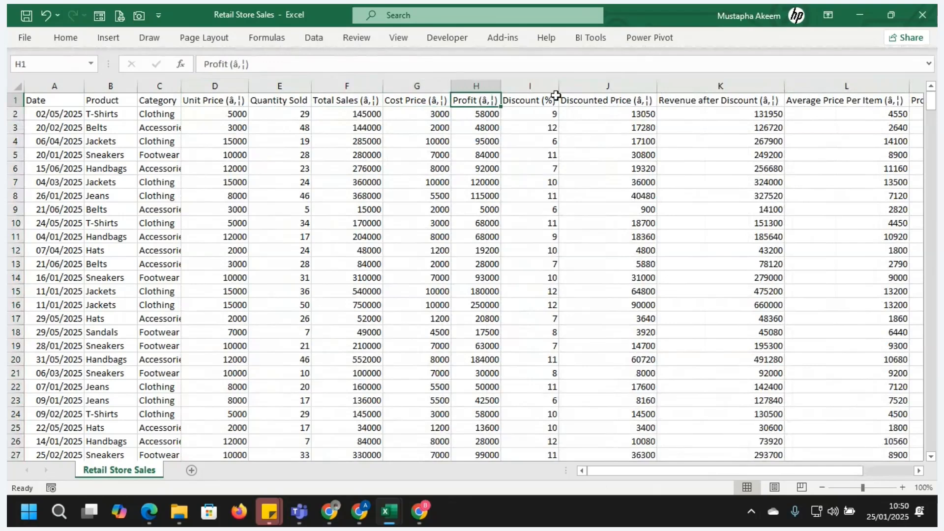
click(522, 103)
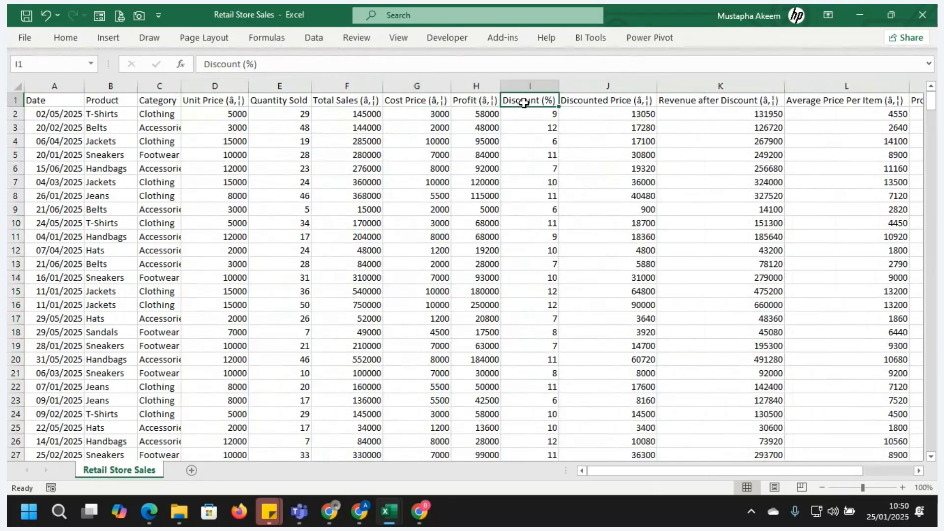
key(Right)
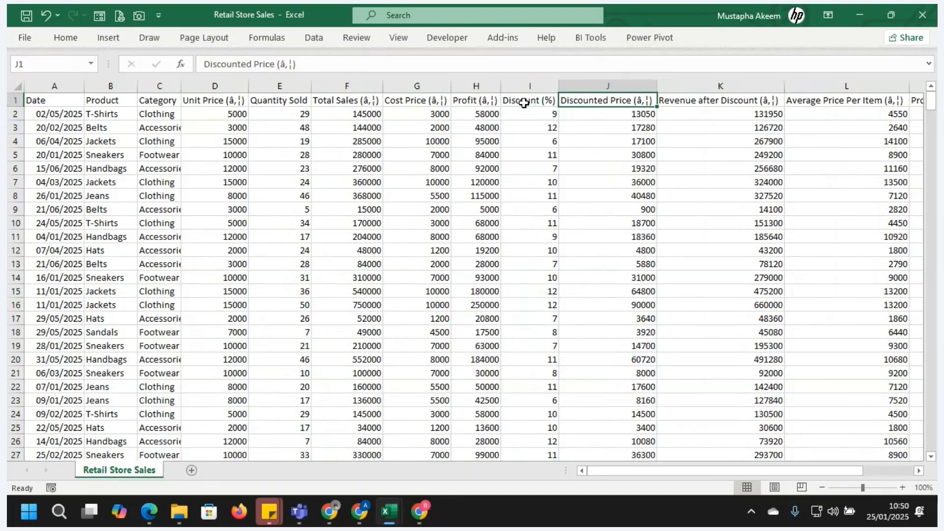
key(Right)
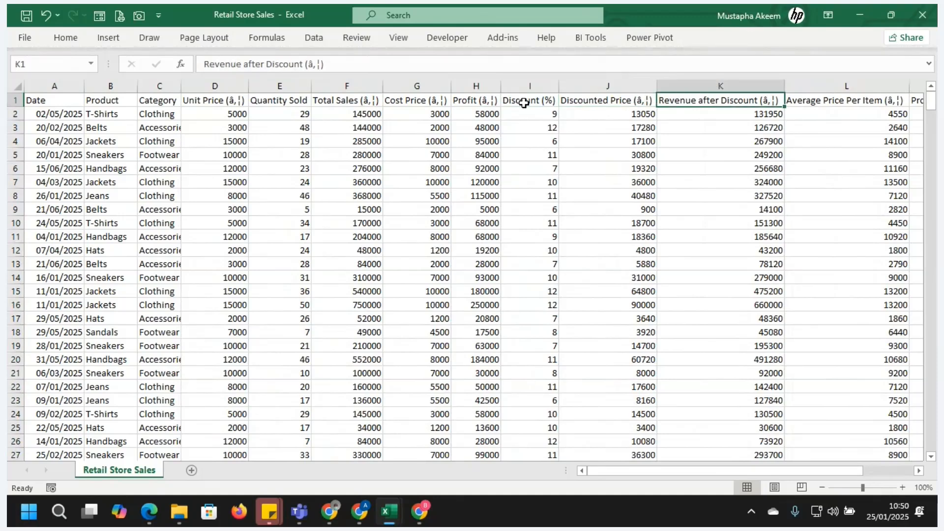
key(Right)
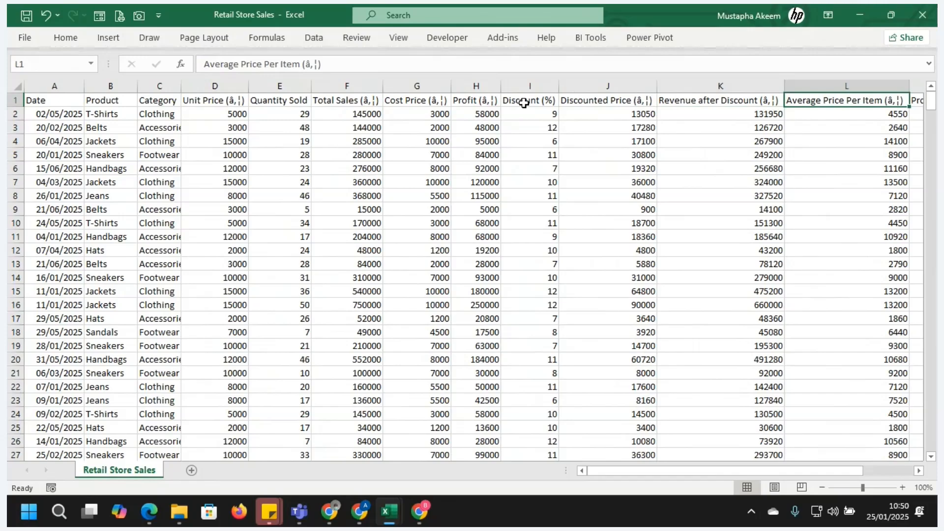
key(Right)
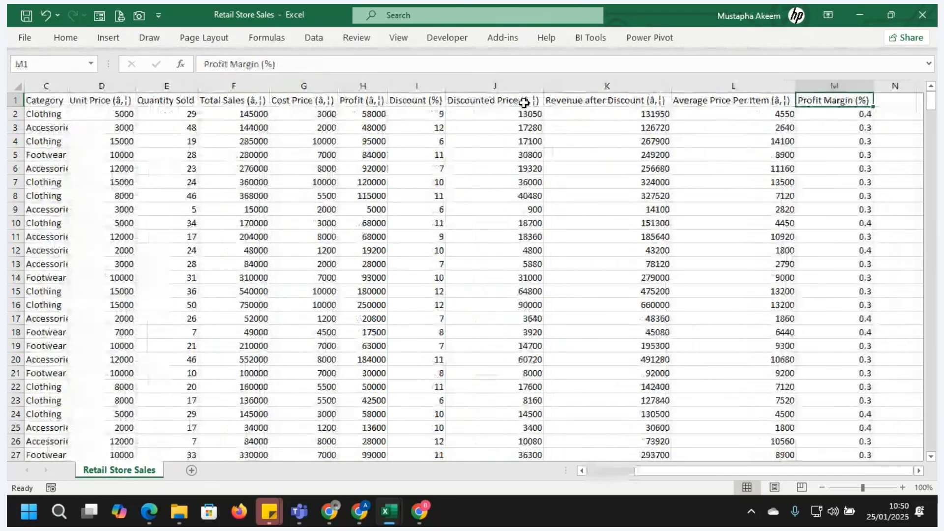
key(Left)
key(Left)
key(Left)
key(Left)
key(Left)
key(Left)
key(Left)
key(Left)
key(Left)
key(Left)
key(Left)
key(Left)
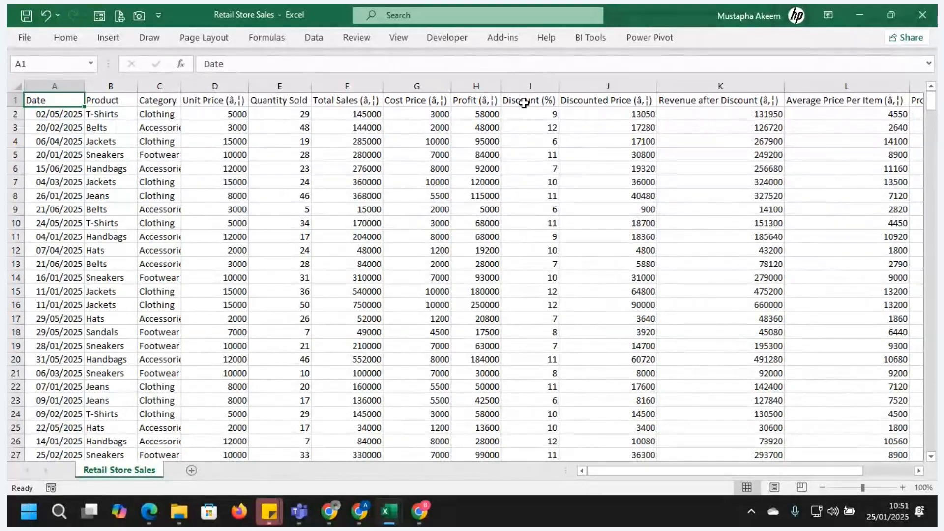
Examine the final records at the end of the Date column to check the dataset's extent, and return to the header row
key(shift+Down)
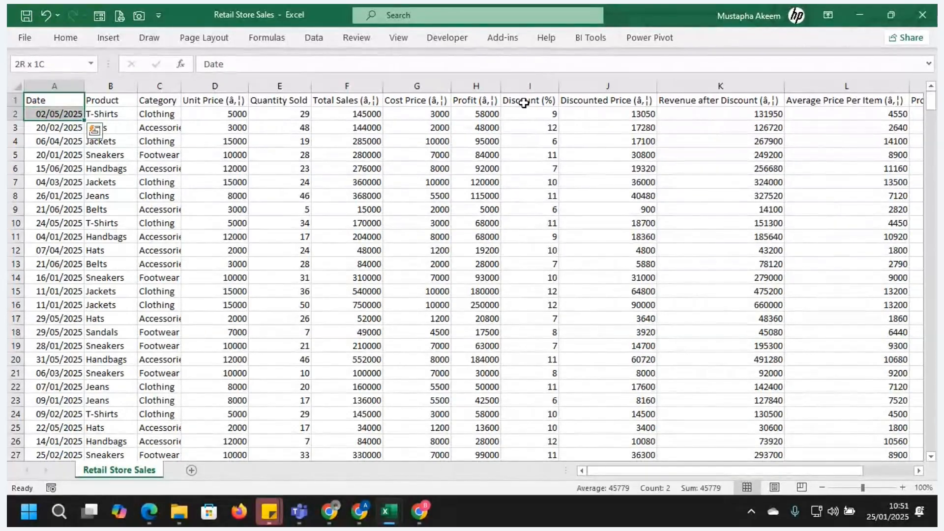
key(ctrl+Down)
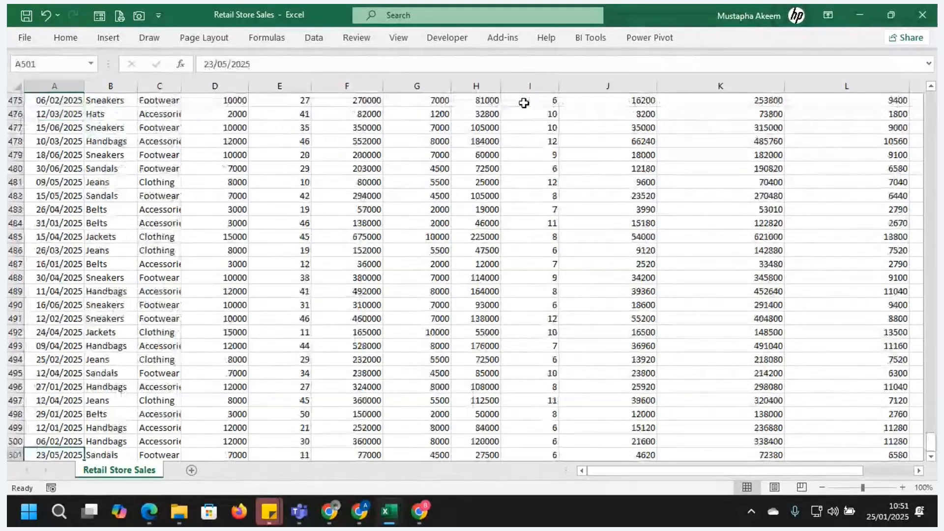
key(Up)
key(Up)
key(Up)
key(Up)
key(Up)
key(Up)
key(Up)
key(Up)
key(Up)
key(Up)
key(Up)
key(Up)
key(Up)
key(Up)
key(Up)
key(Up)
key(Up)
key(Up)
key(Up)
key(Up)
key(Up)
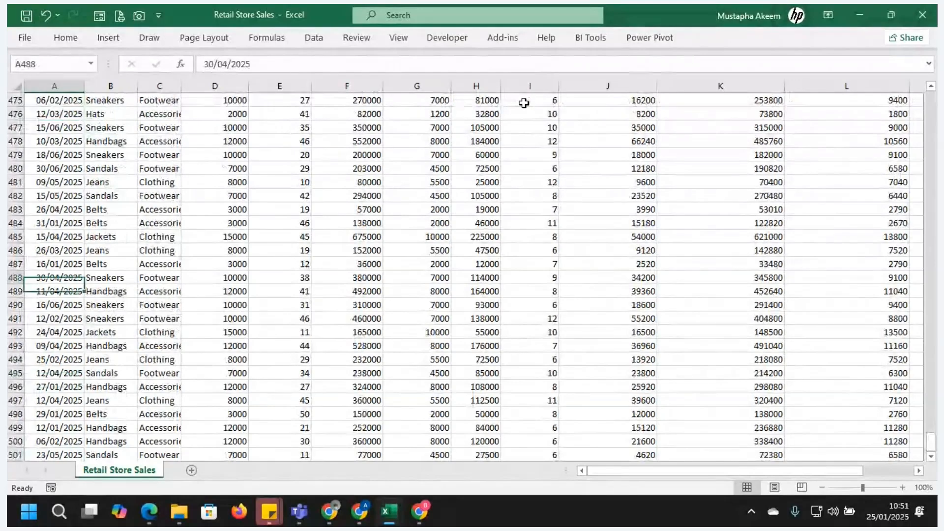
key(ctrl+Up)
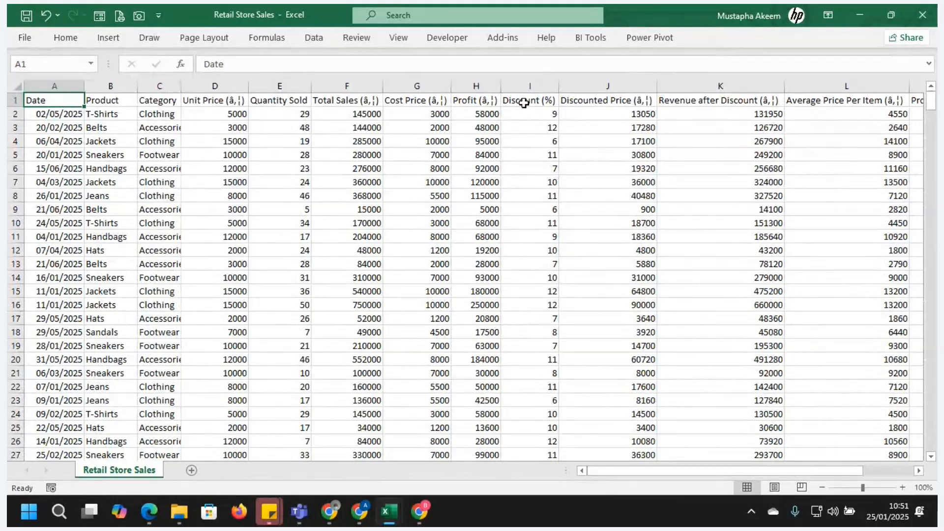
Widen the Category column so that its entries are fully readable
key(Right)
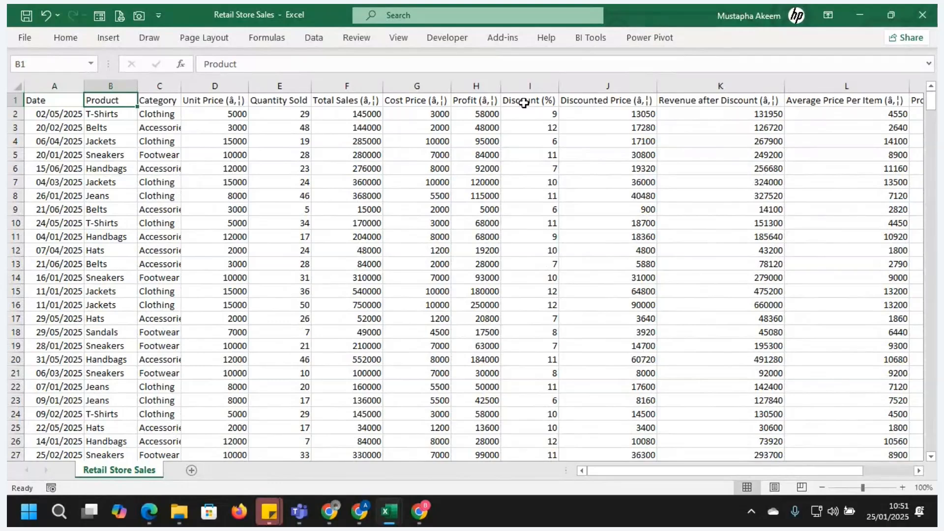
key(Down)
key(Up)
key(Right)
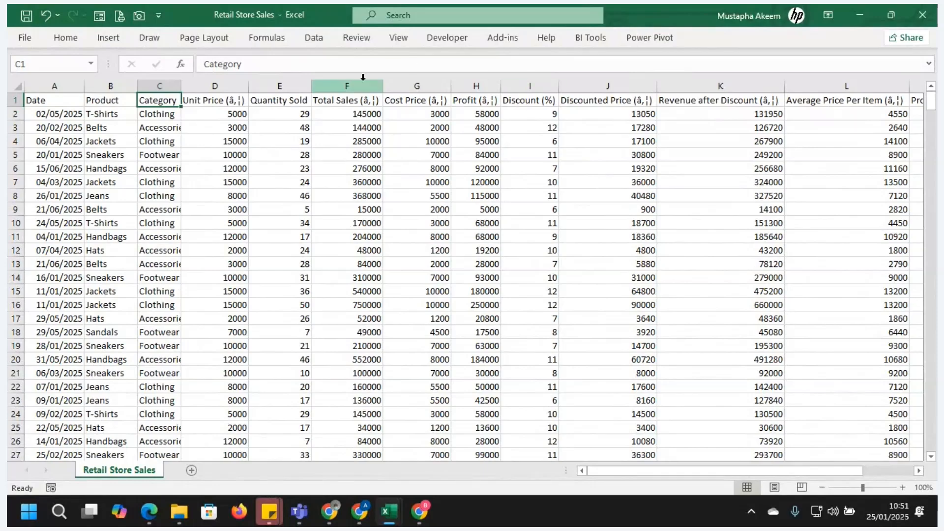
drag(182, 87, 200, 88)
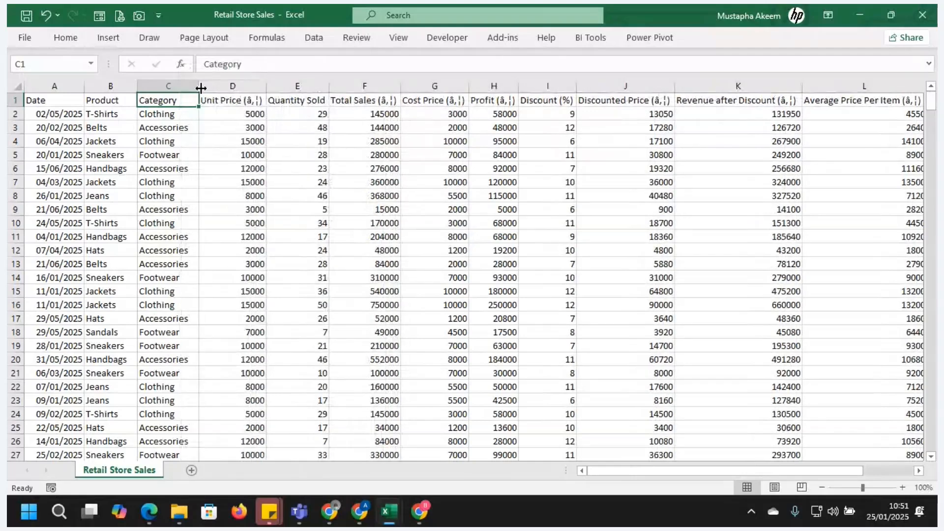
click(213, 118)
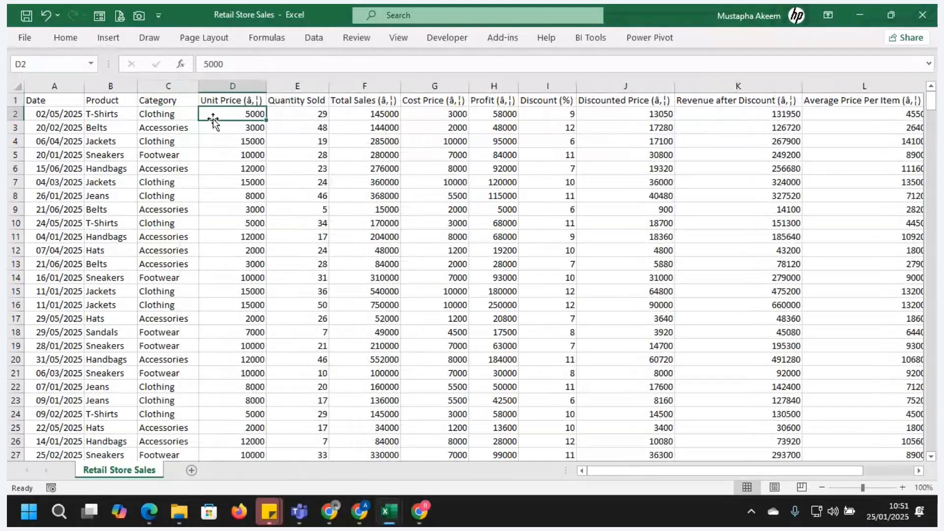
Examine the Date, Product and Category headers and the first record's product and category
click(41, 97)
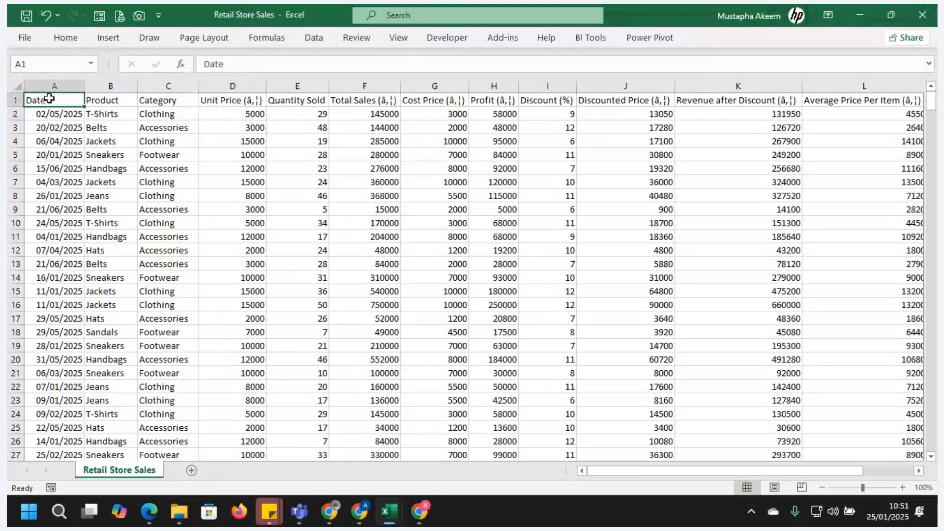
key(Right)
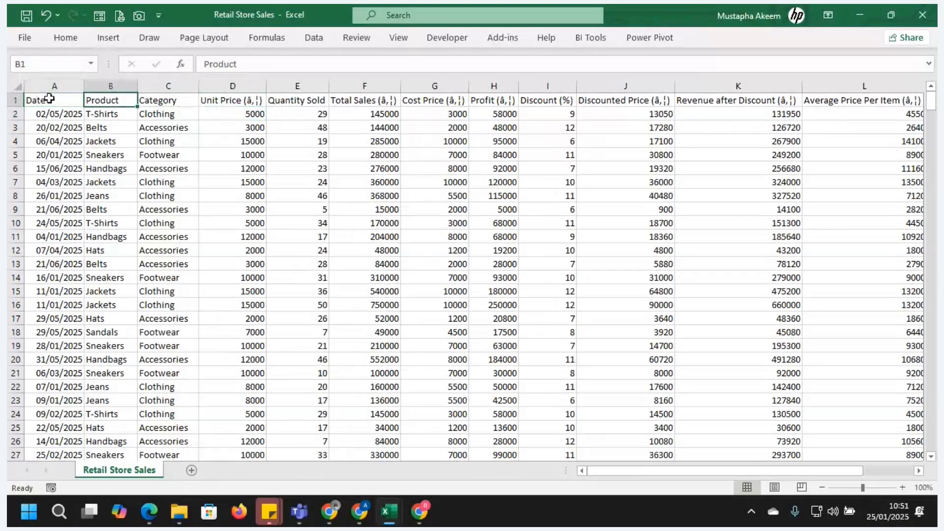
key(Right)
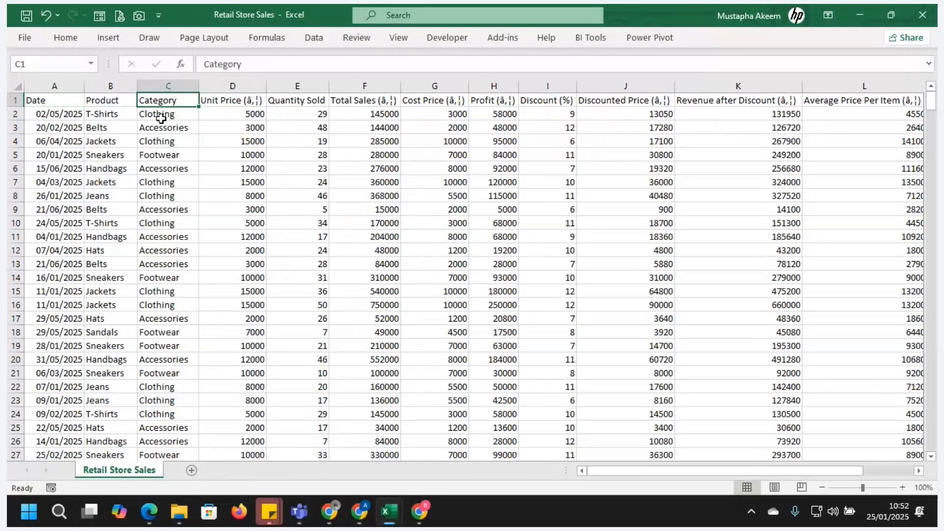
click(109, 114)
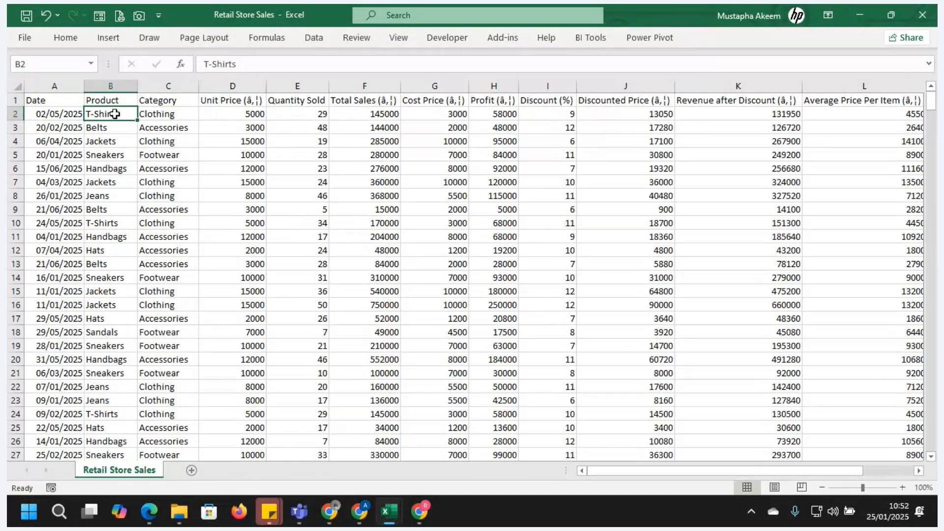
click(146, 114)
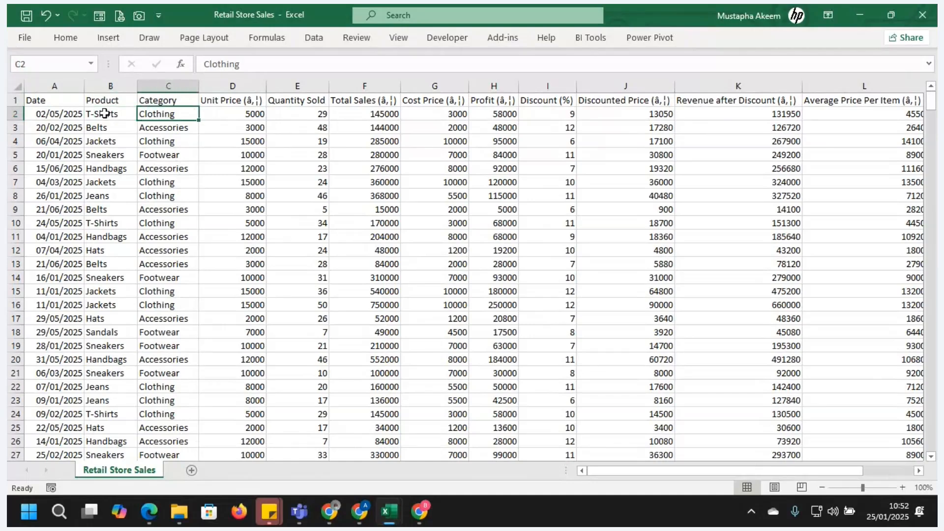
Compare entries in the Product column with their Category values across the records from row 2 down to row 26
drag(110, 116, 109, 262)
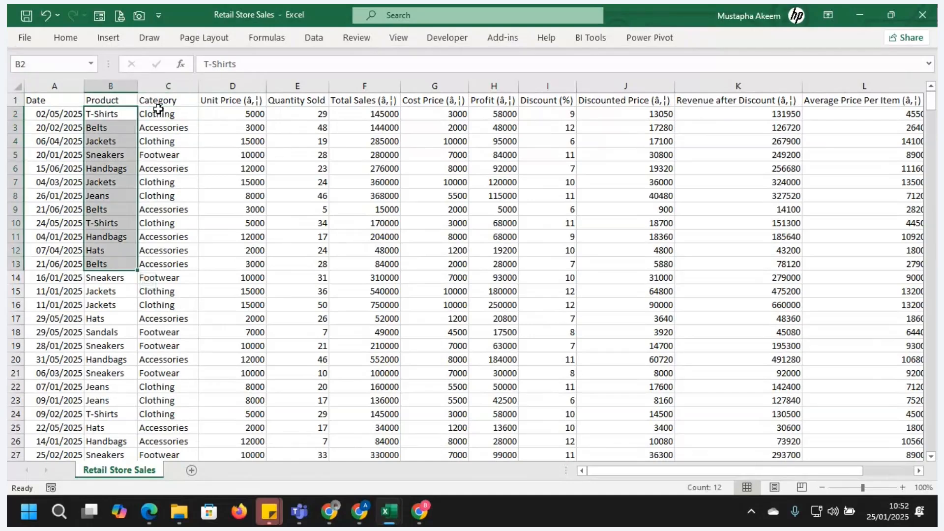
click(118, 183)
click(117, 194)
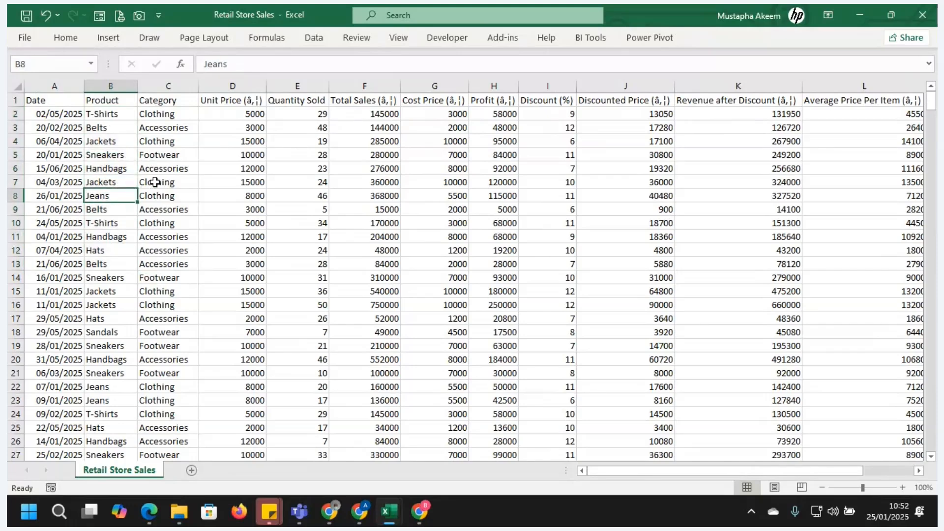
click(157, 181)
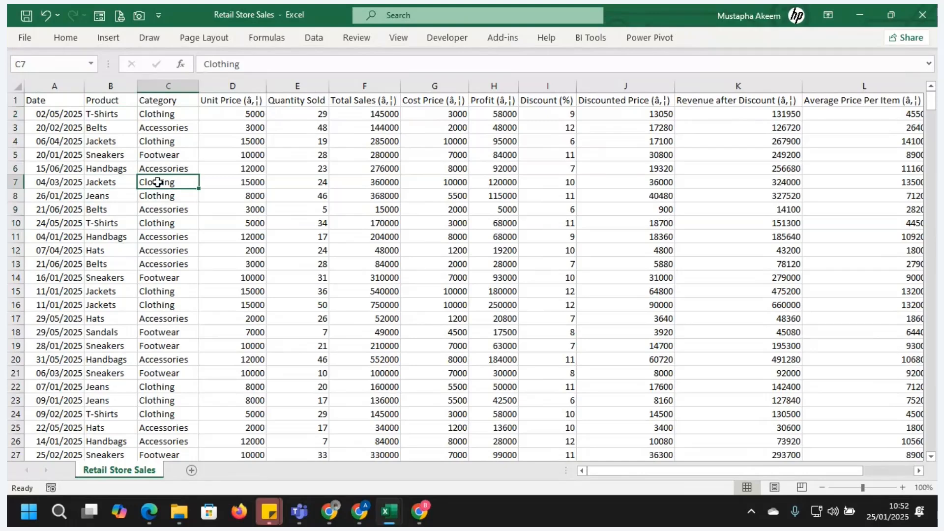
click(157, 335)
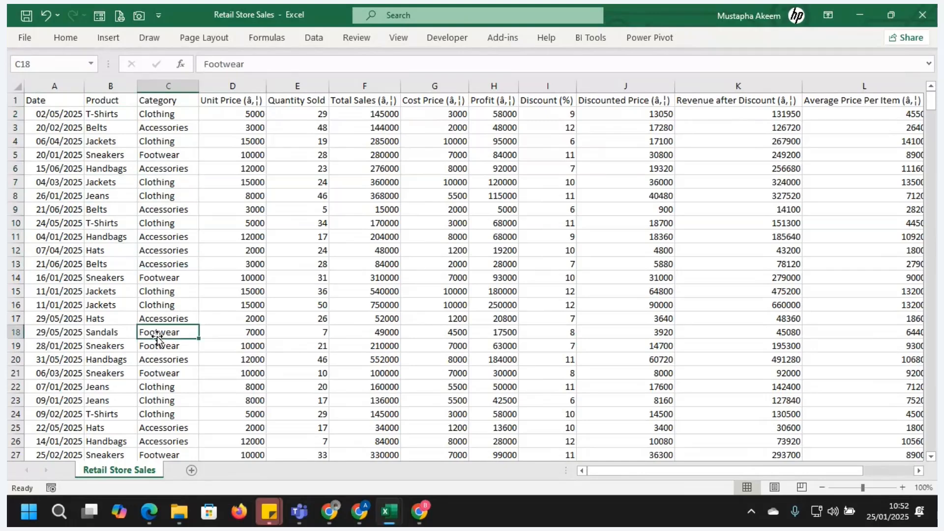
click(100, 333)
click(101, 347)
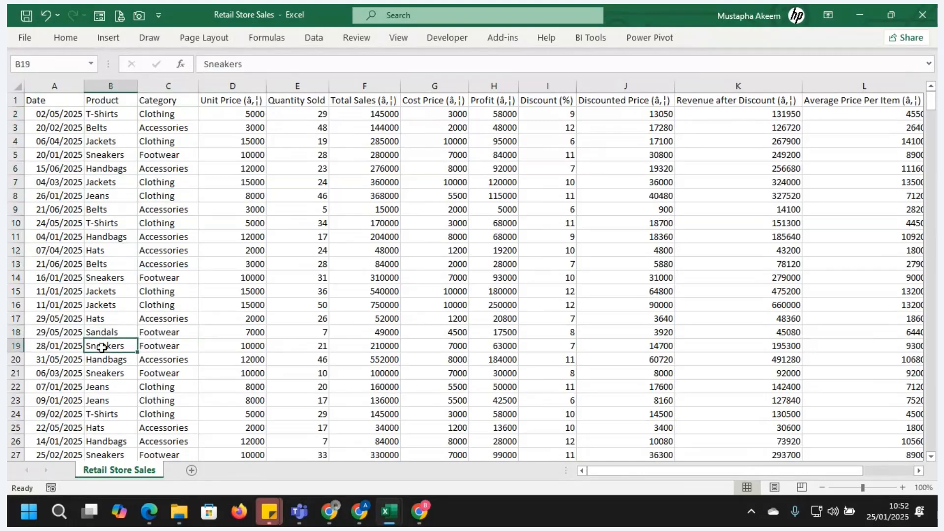
click(101, 374)
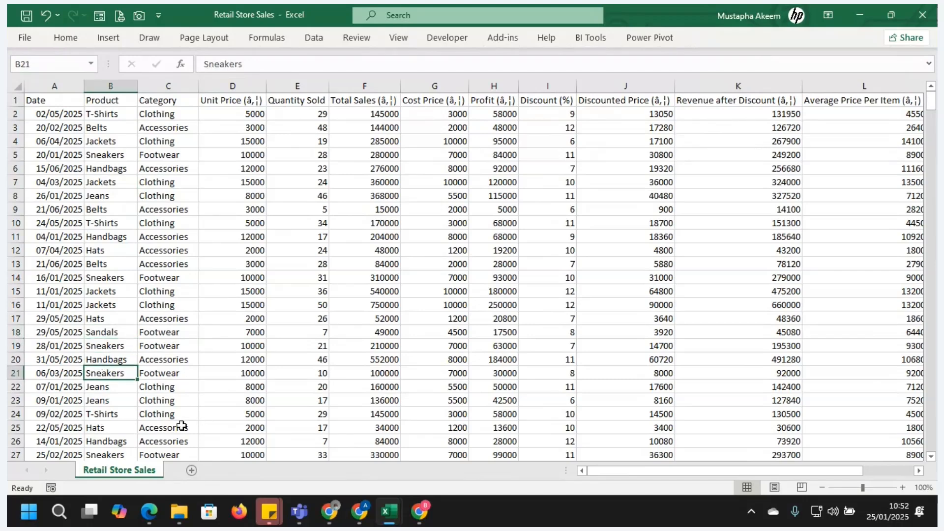
click(165, 429)
click(115, 429)
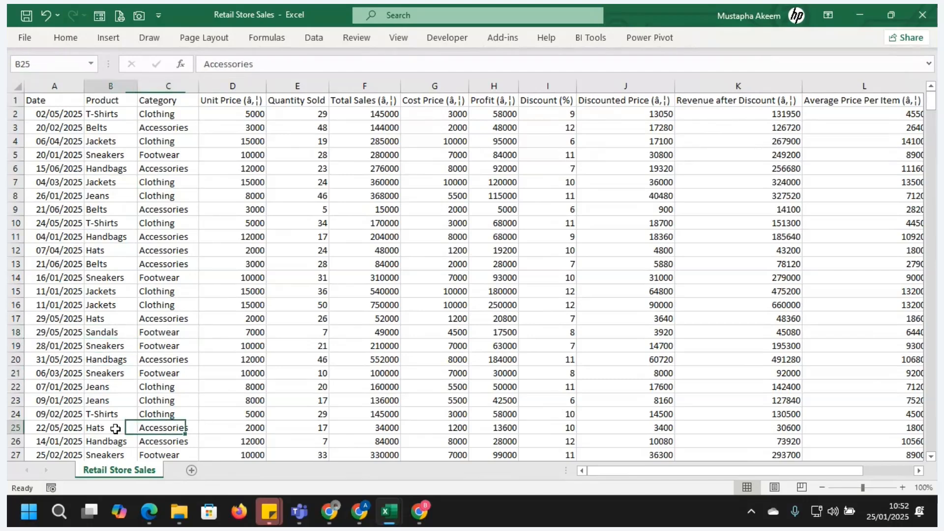
click(115, 439)
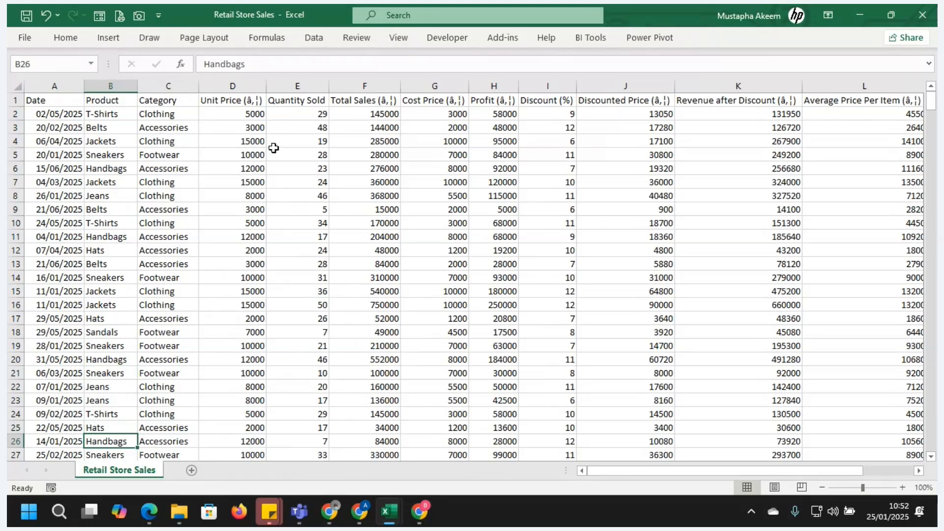
Examine the third record's unit price and quantity, and the headers from Unit Price through Discount (%)
click(245, 142)
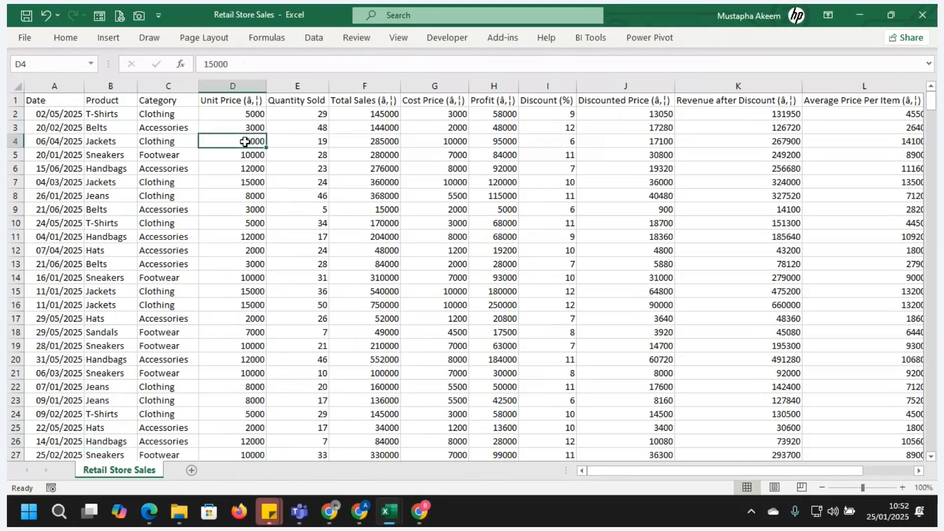
key(Right)
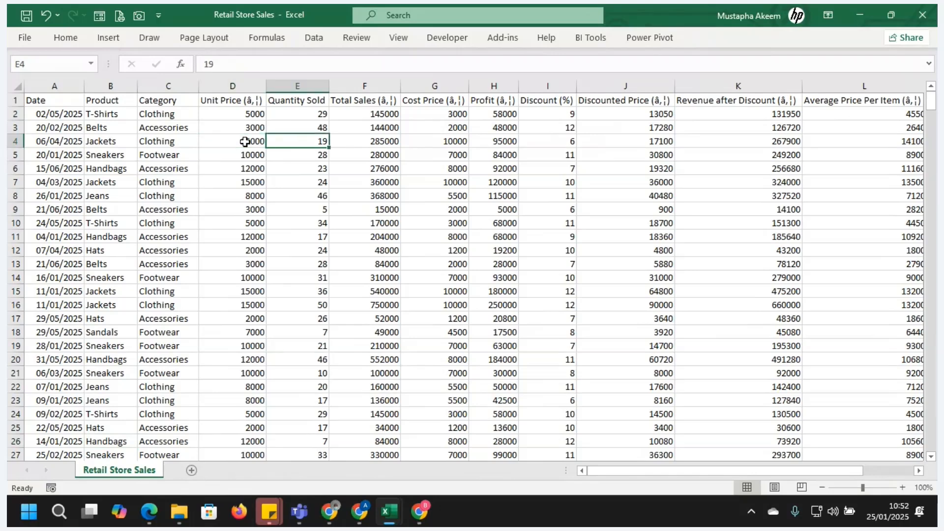
click(222, 100)
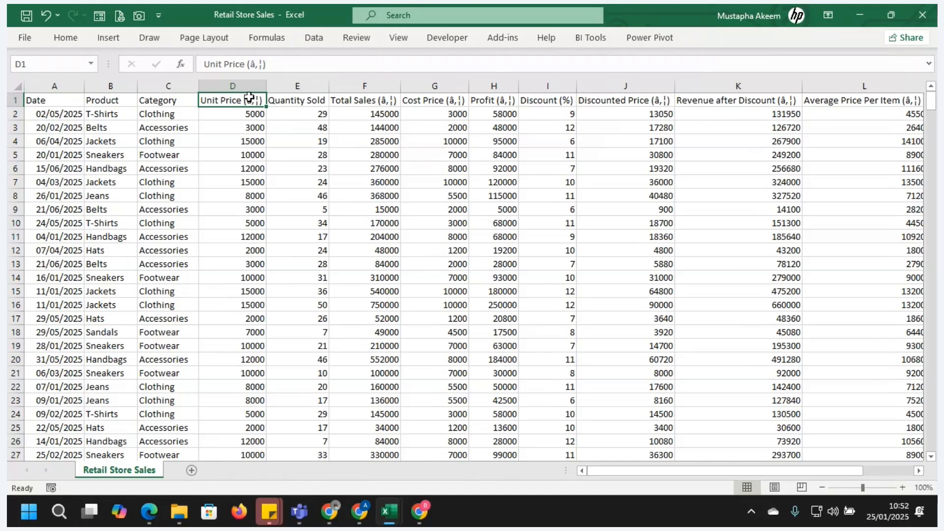
click(295, 100)
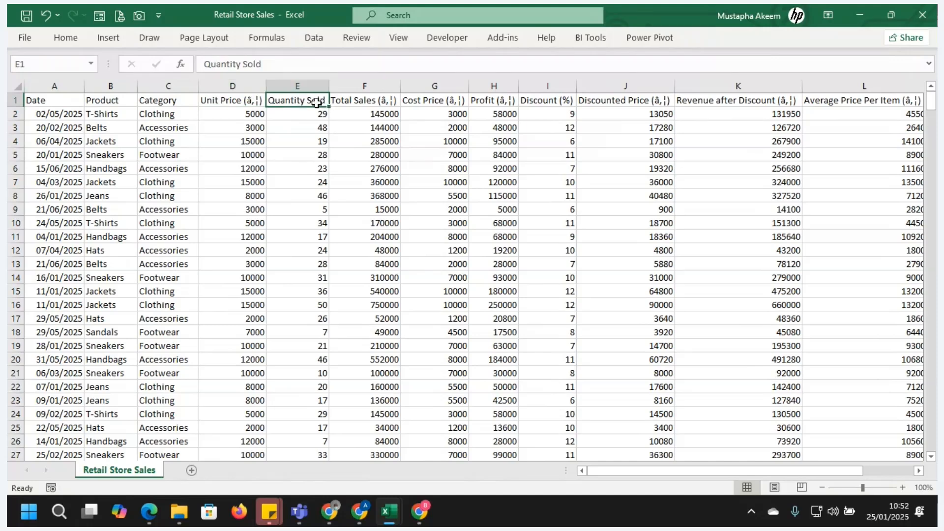
click(374, 100)
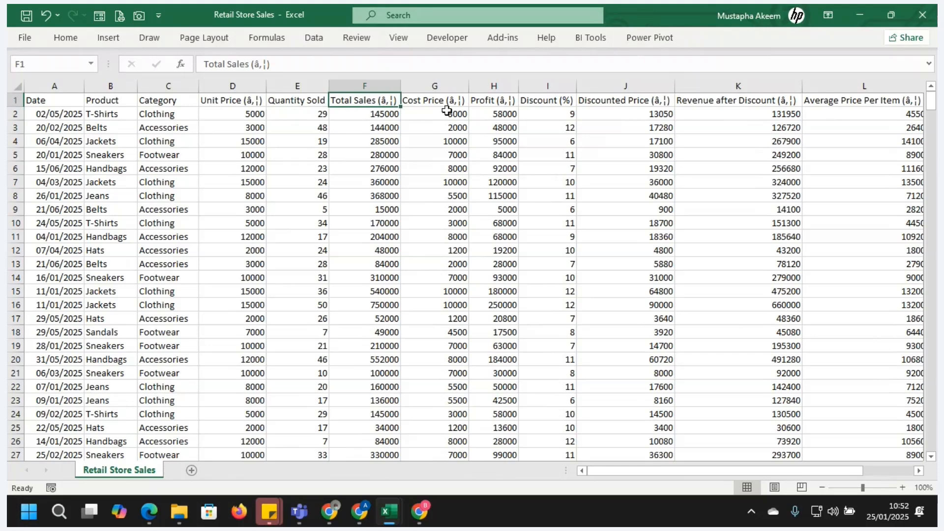
click(437, 100)
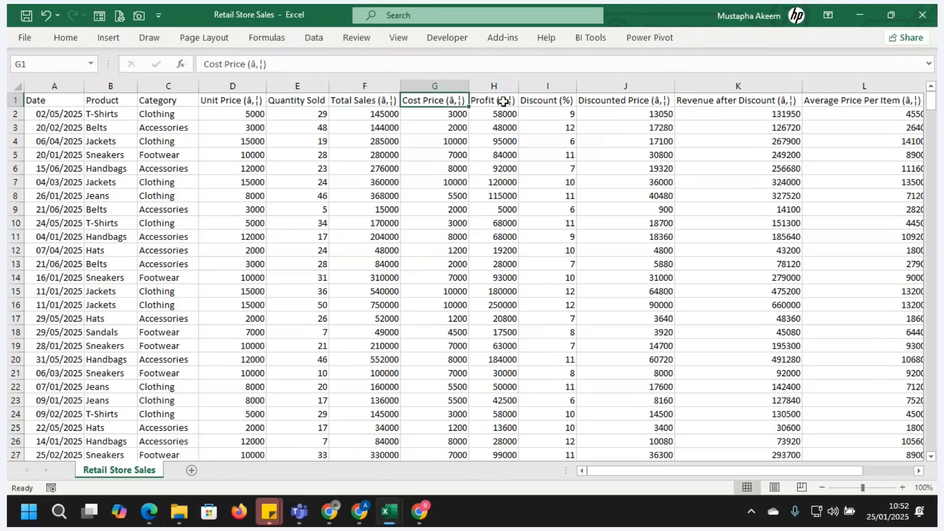
click(504, 102)
click(543, 100)
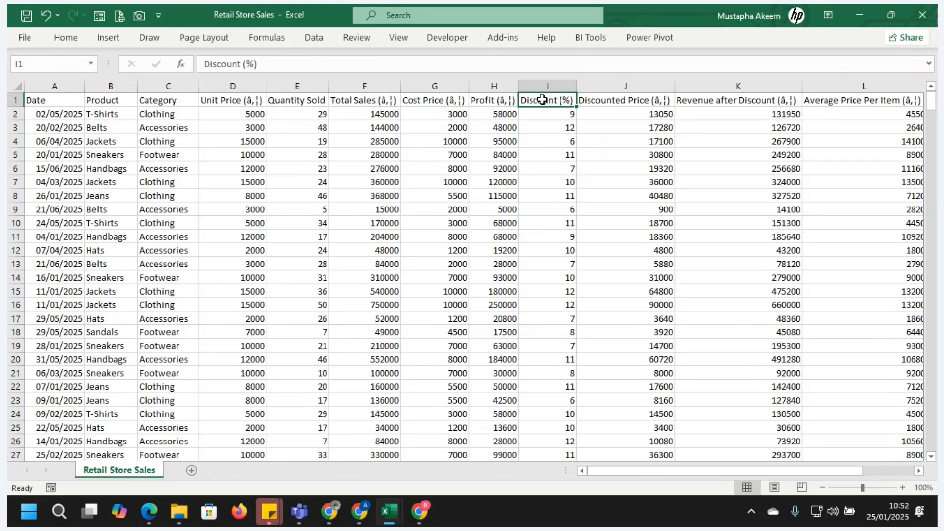
Go through the headers and first-record values from Discount (%) to Profit Margin (%), and return to the first record's date in A2
key(Down)
key(Up)
key(Right)
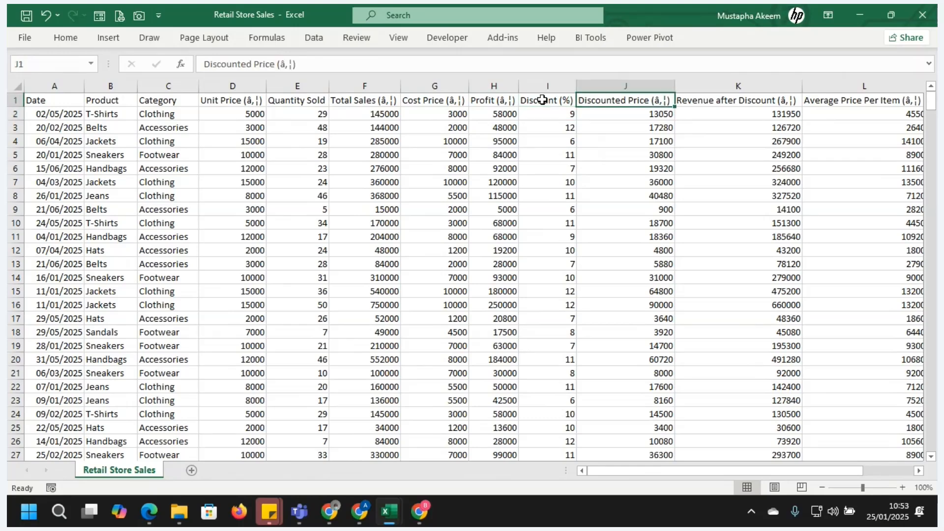
key(Down)
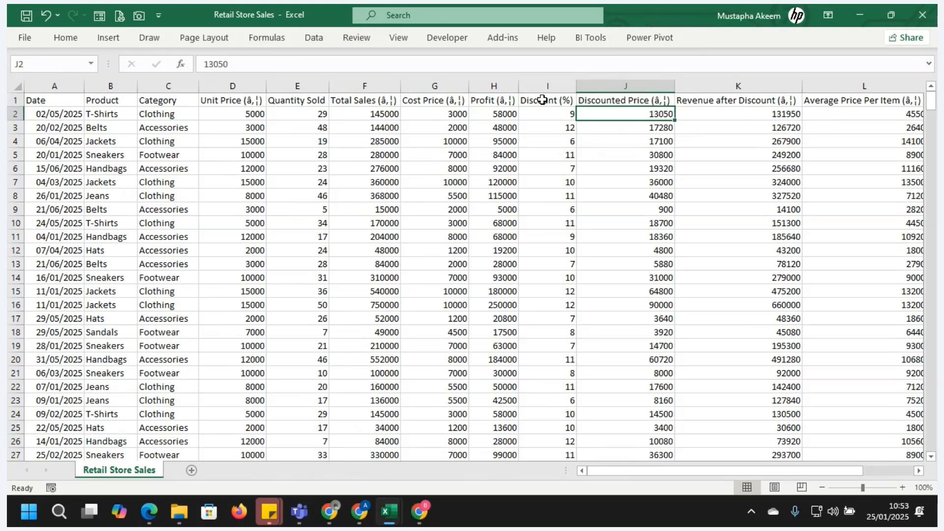
key(Up)
key(Right)
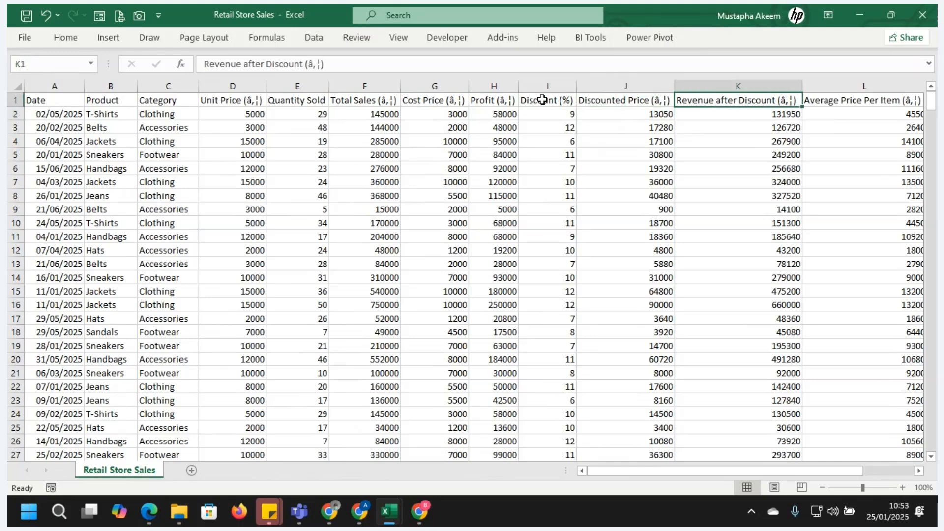
key(Down)
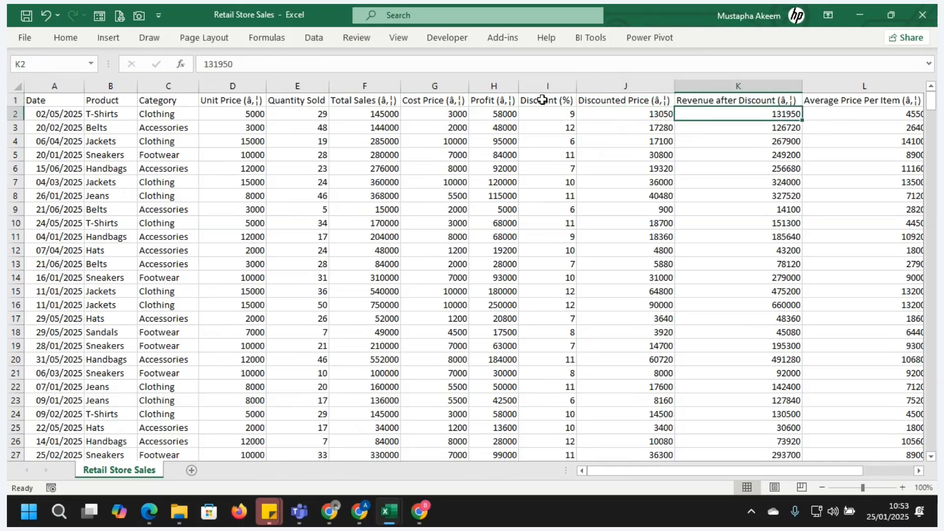
key(Up)
key(Right)
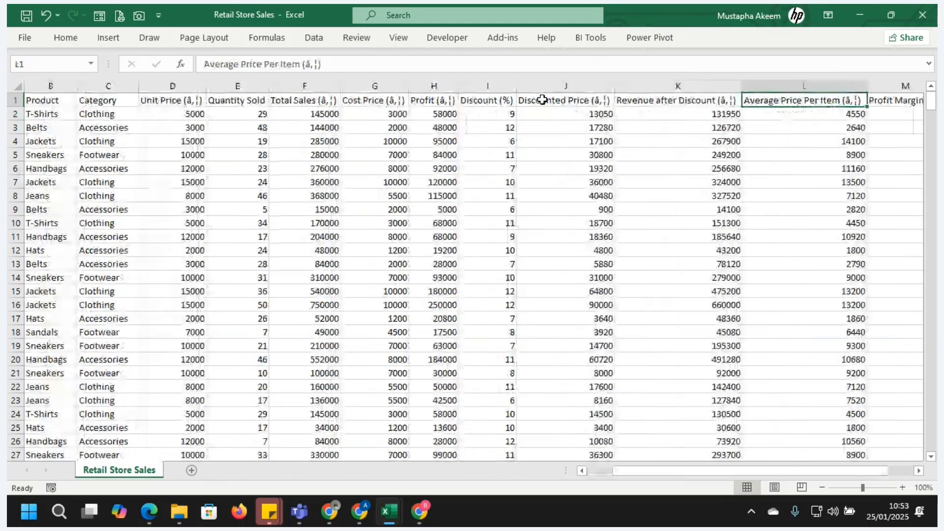
key(Down)
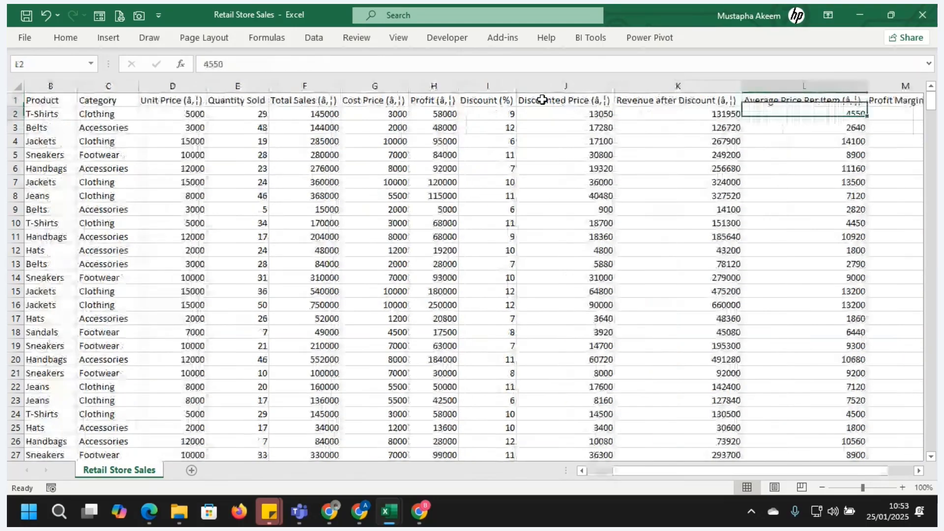
key(Up)
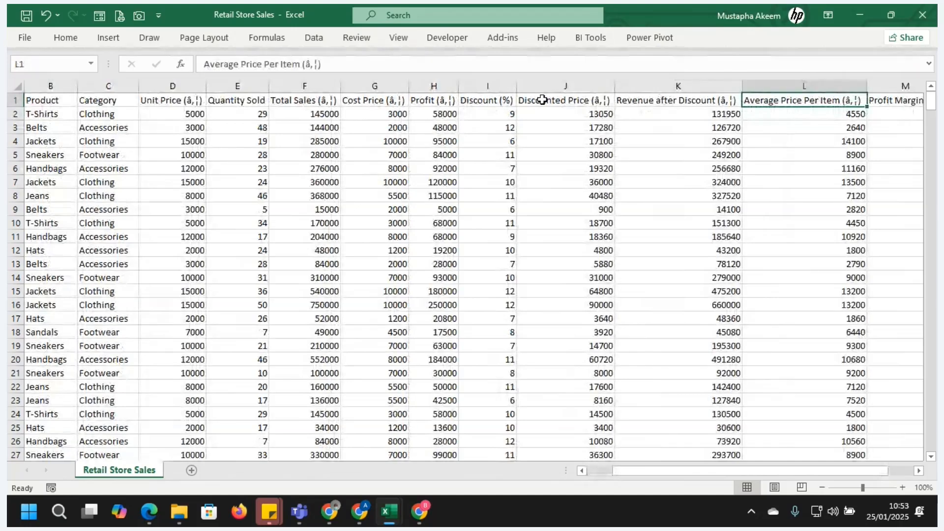
key(Right)
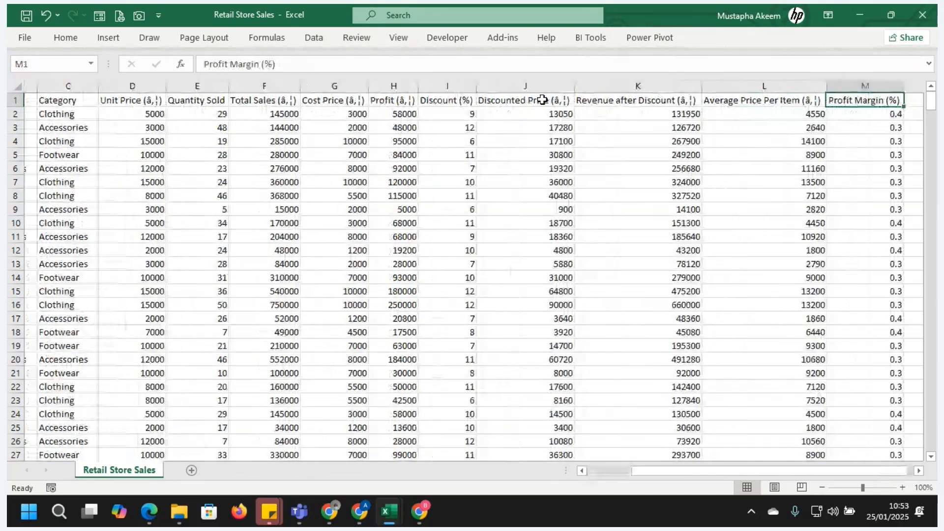
key(Down)
key(Left)
key(ctrl+Left)
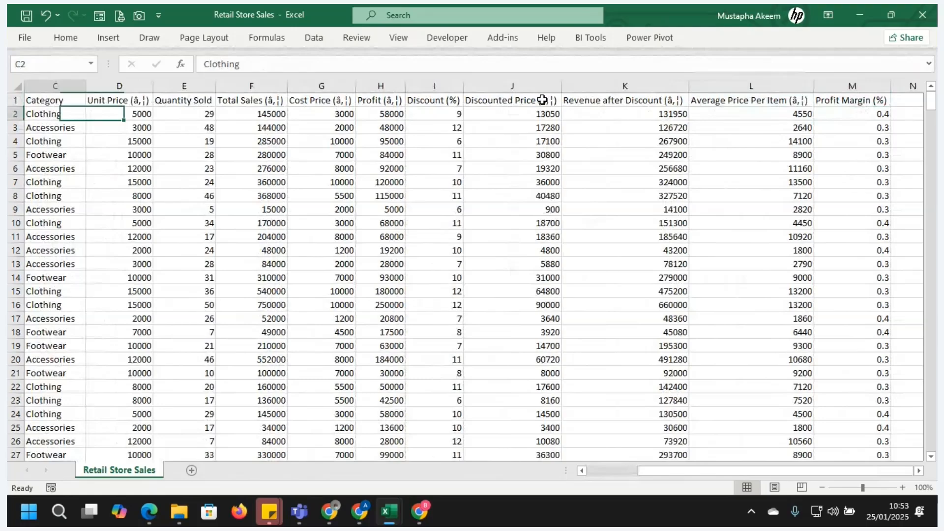
key(ctrl+Left)
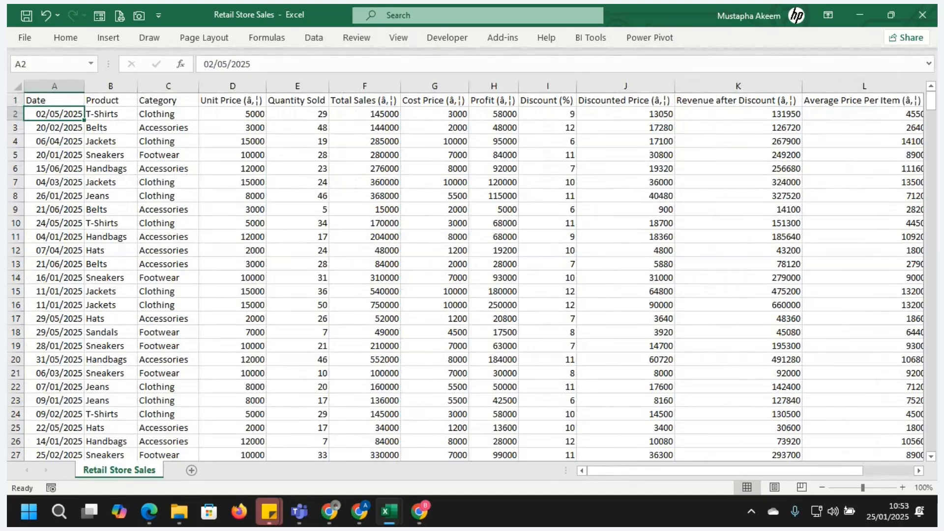
key(alt+Tab)
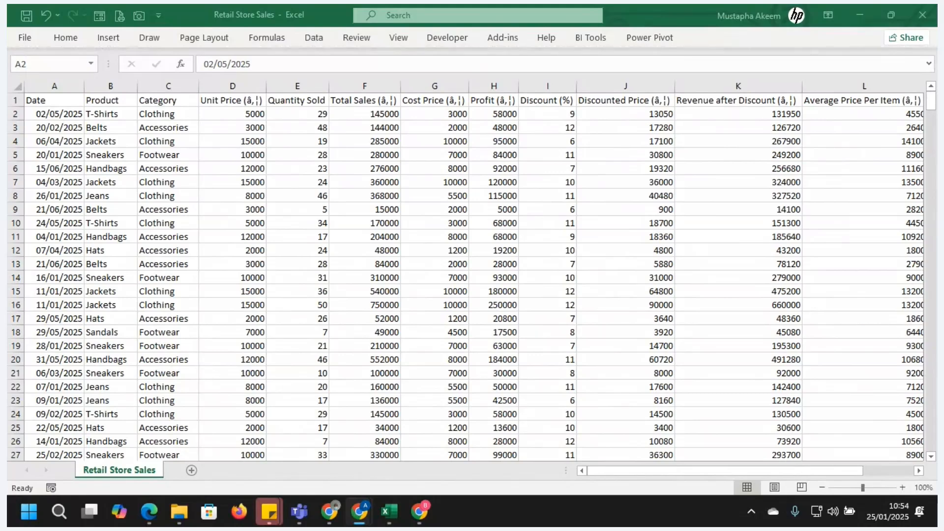
click(228, 122)
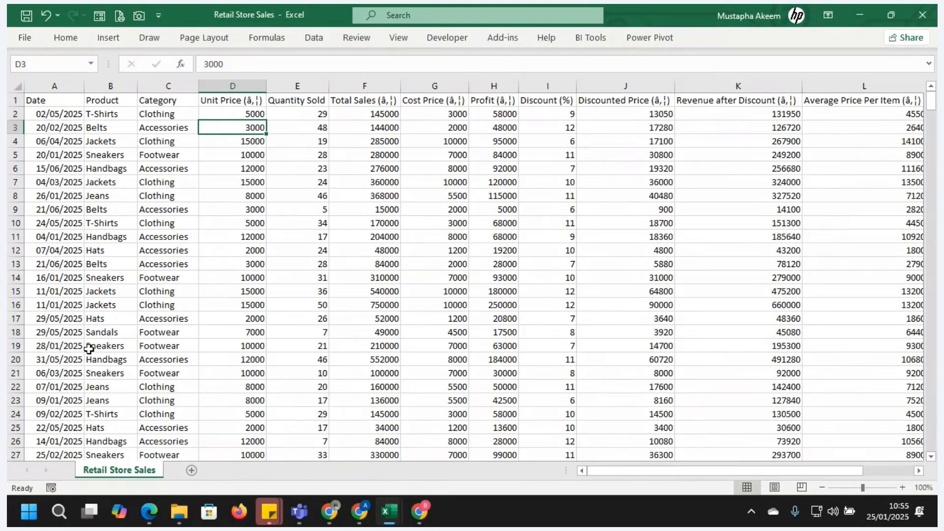
click(246, 389)
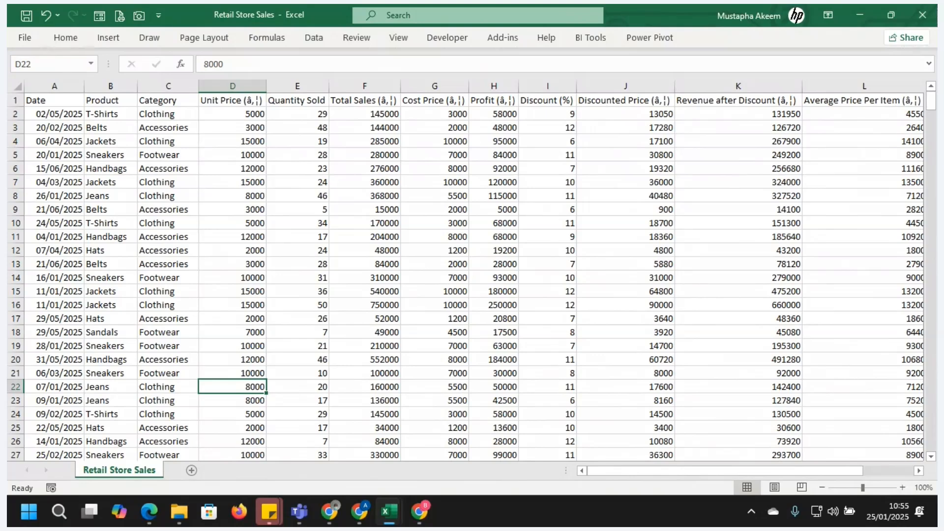
click(434, 247)
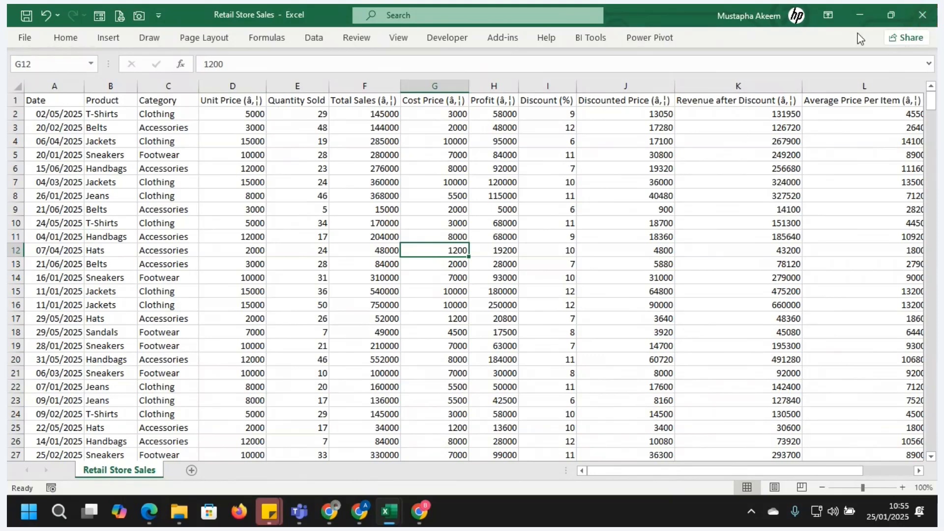
Close the Retail Store Sales.csv file with its changes saved, and create a new blank workbook
click(924, 15)
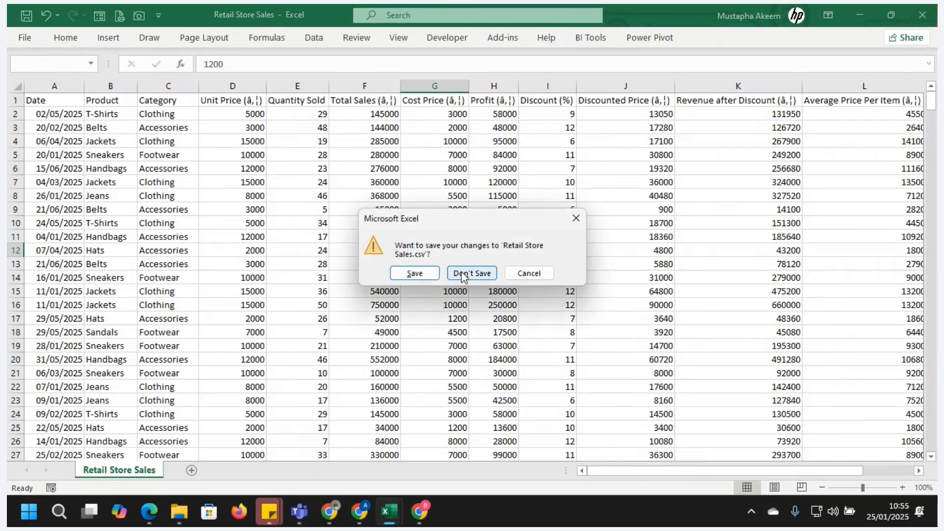
click(415, 273)
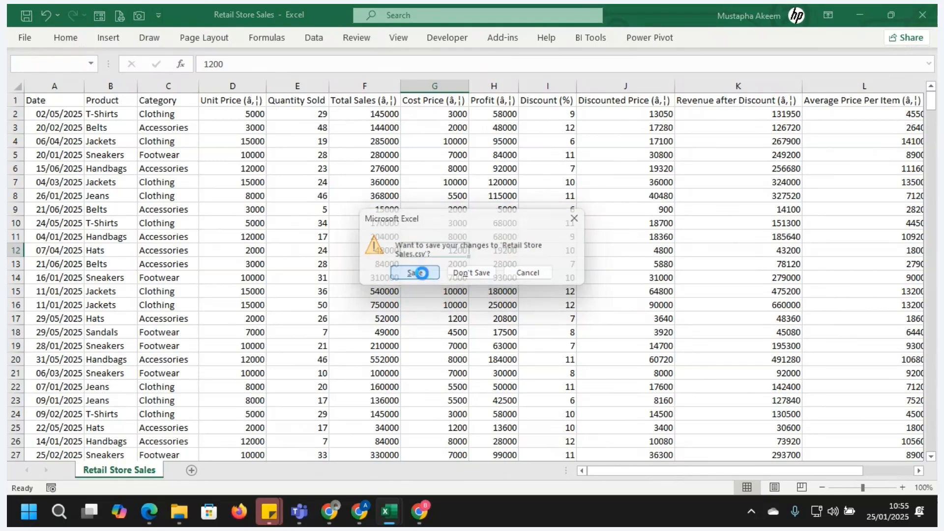
click(24, 38)
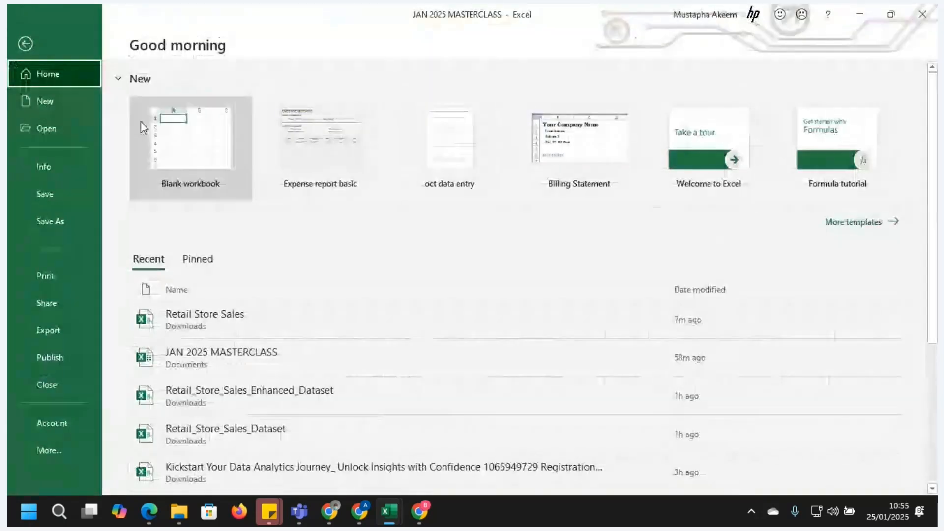
click(185, 141)
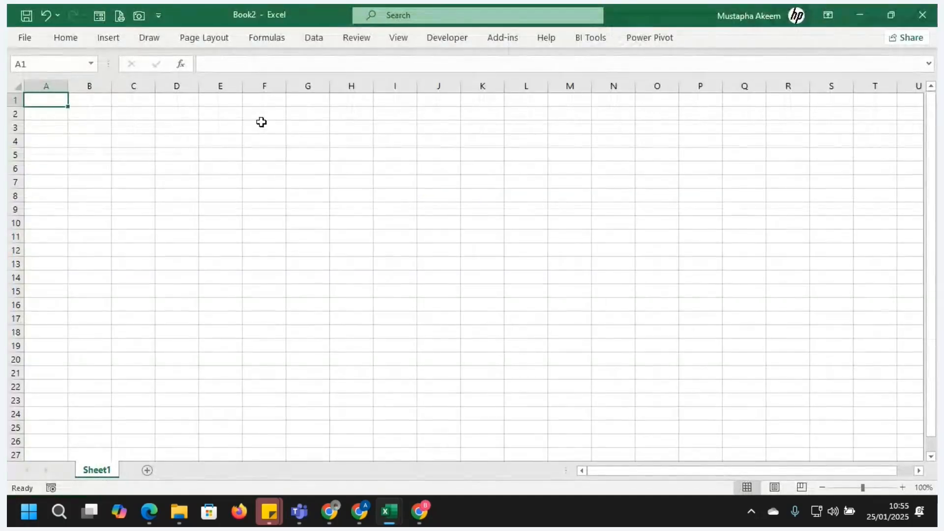
click(315, 44)
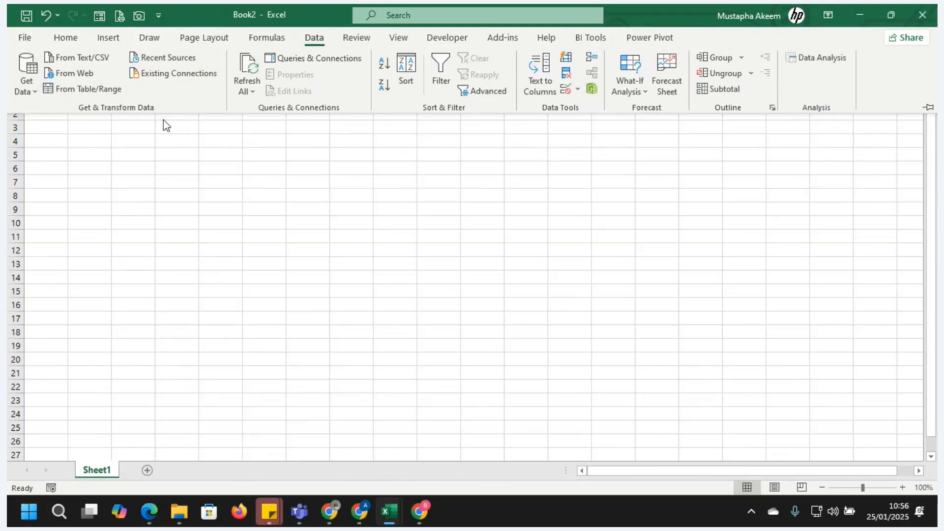
click(84, 60)
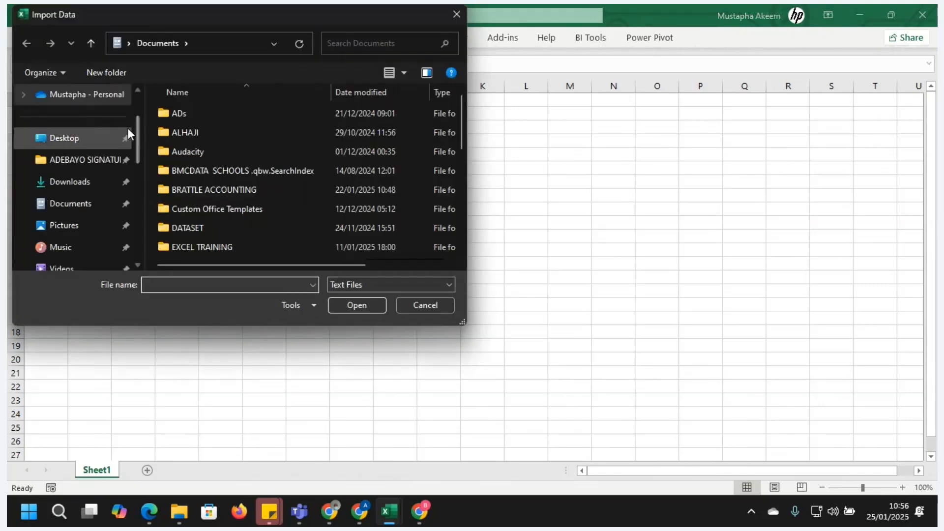
click(80, 185)
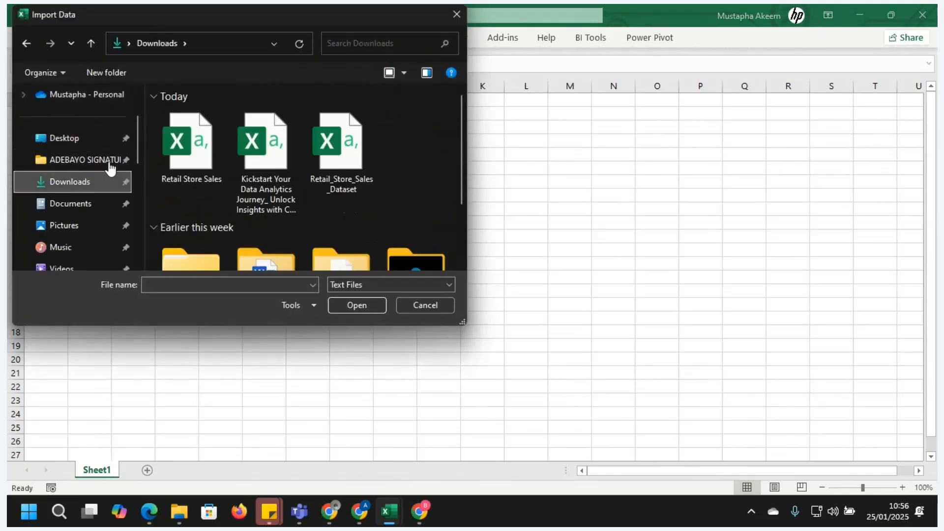
double_click(189, 150)
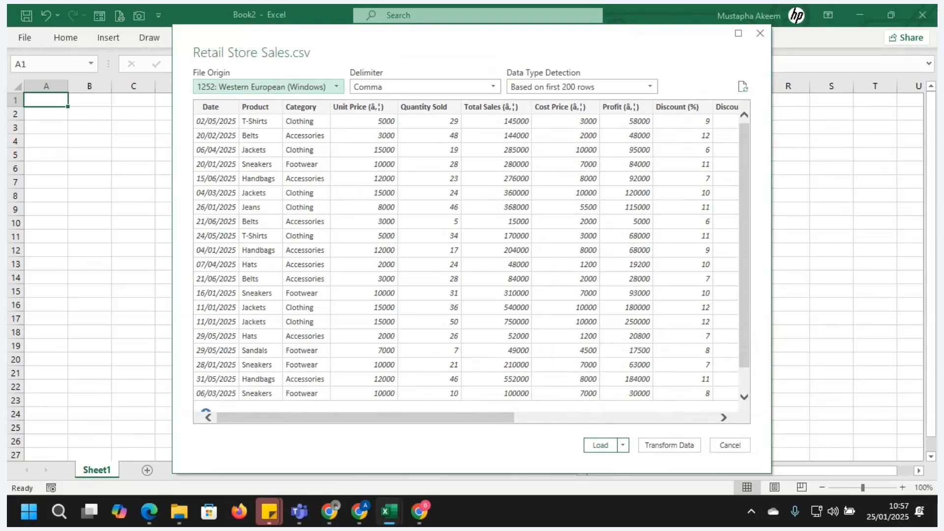
key(alt+Tab)
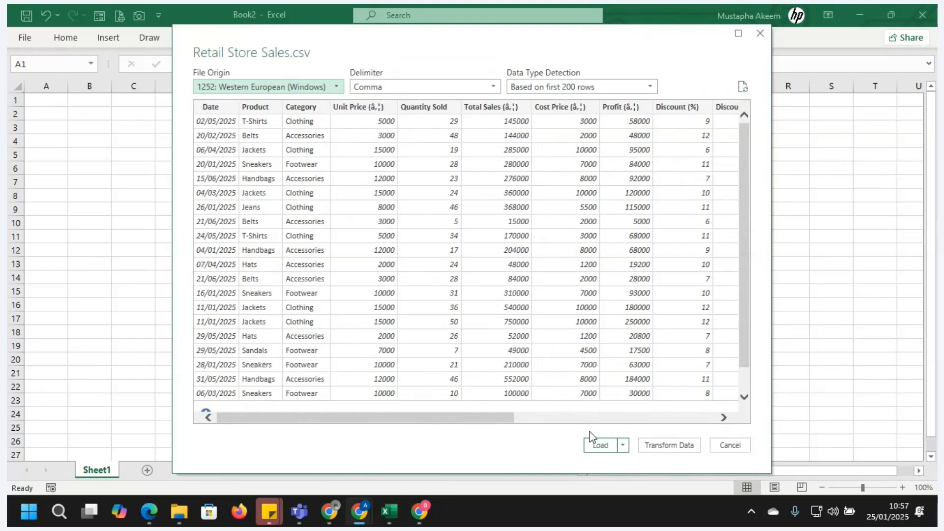
mouse_move(475, 423)
mouse_down()
mouse_move(573, 432)
mouse_move(497, 422)
mouse_move(477, 430)
mouse_move(486, 429)
mouse_up()
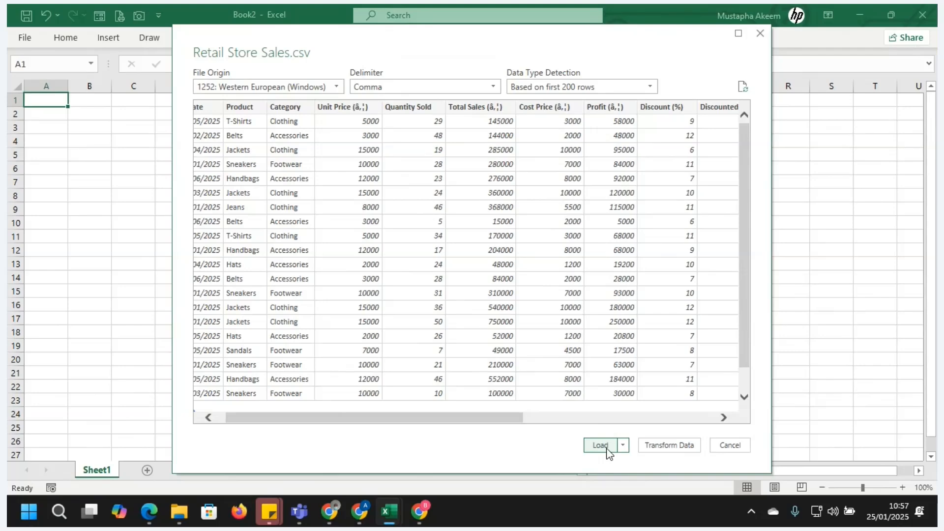
click(730, 446)
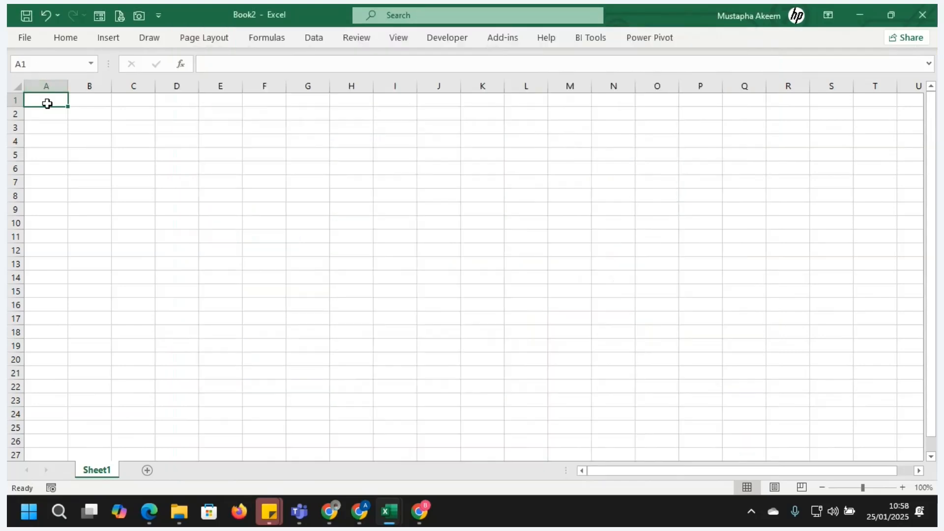
Import Retail Store Sales.csv from the Downloads folder as a text/CSV source and open it for transformation in Power Query
key(ctrl+Down)
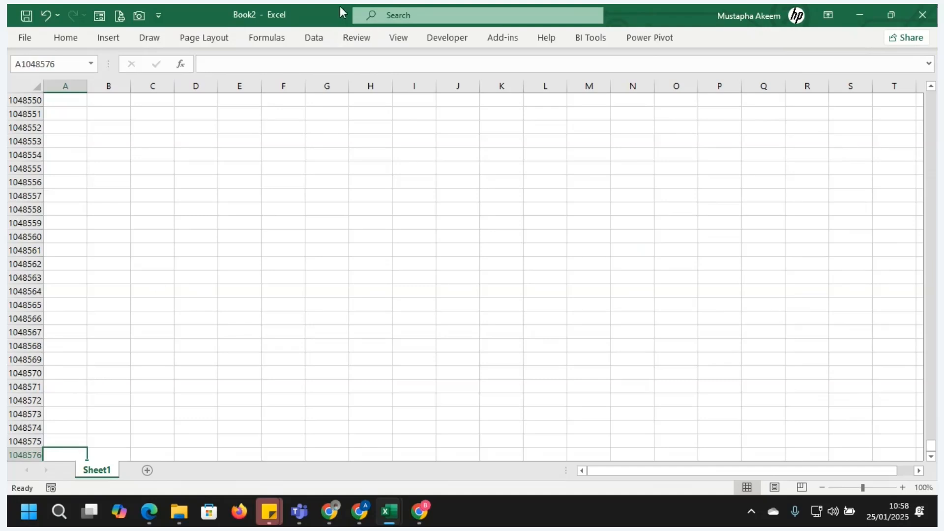
click(312, 40)
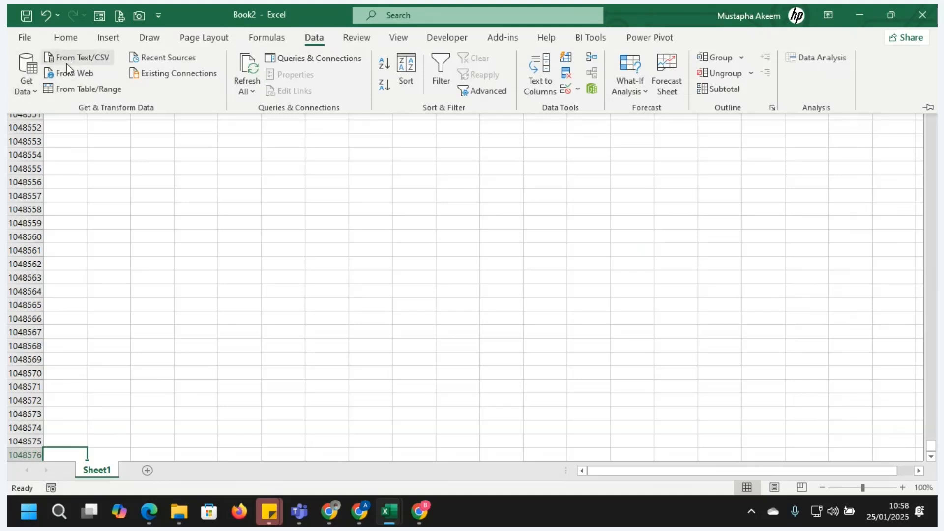
click(32, 89)
mouse_move(67, 120)
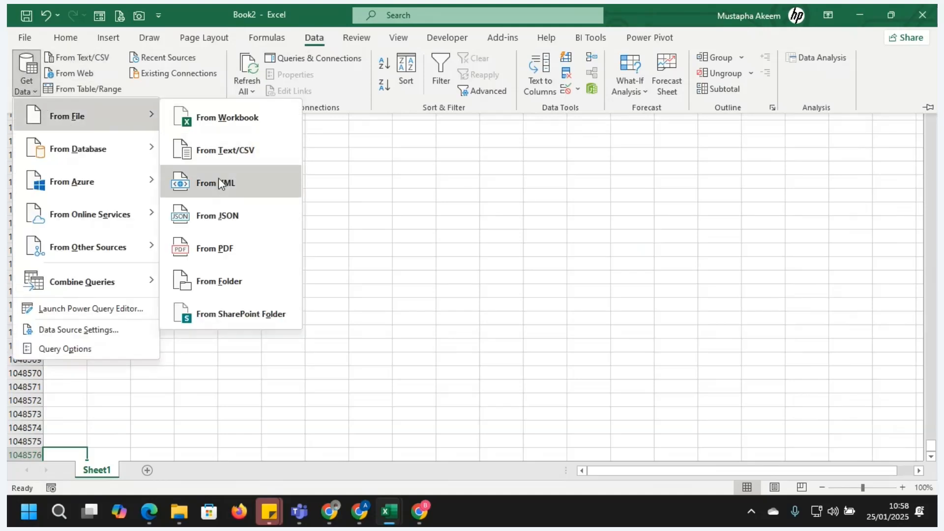
mouse_move(120, 153)
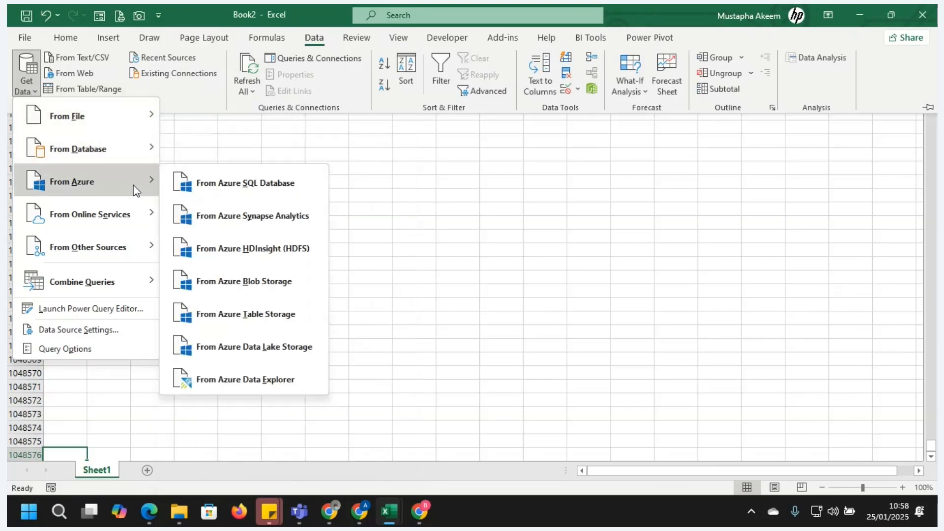
mouse_move(146, 114)
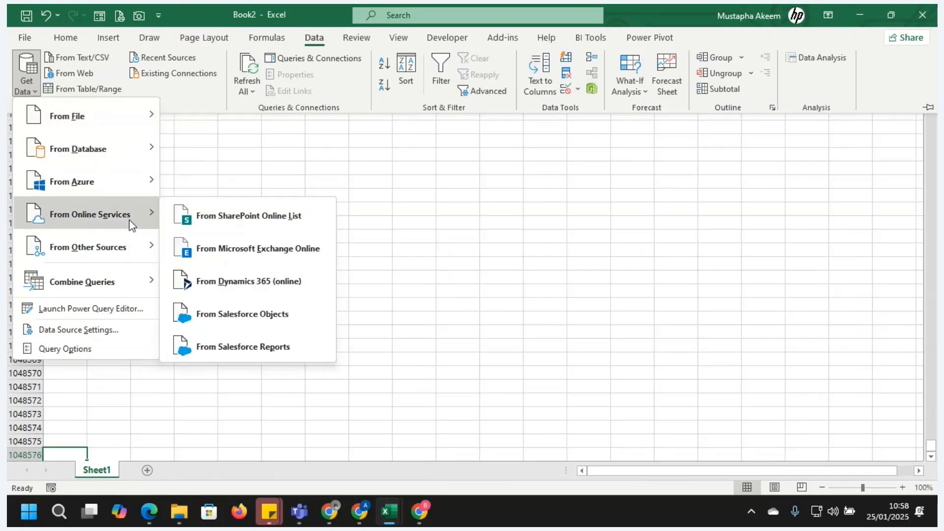
mouse_move(132, 250)
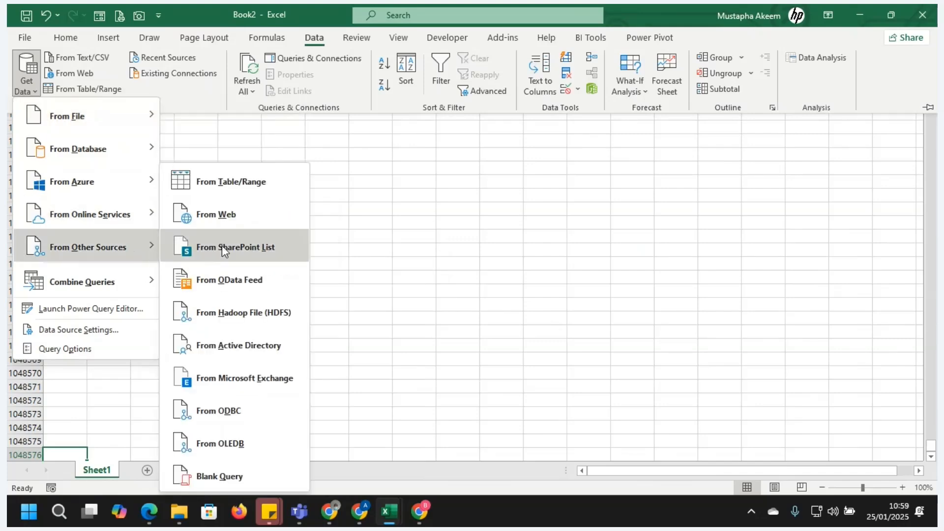
mouse_move(128, 284)
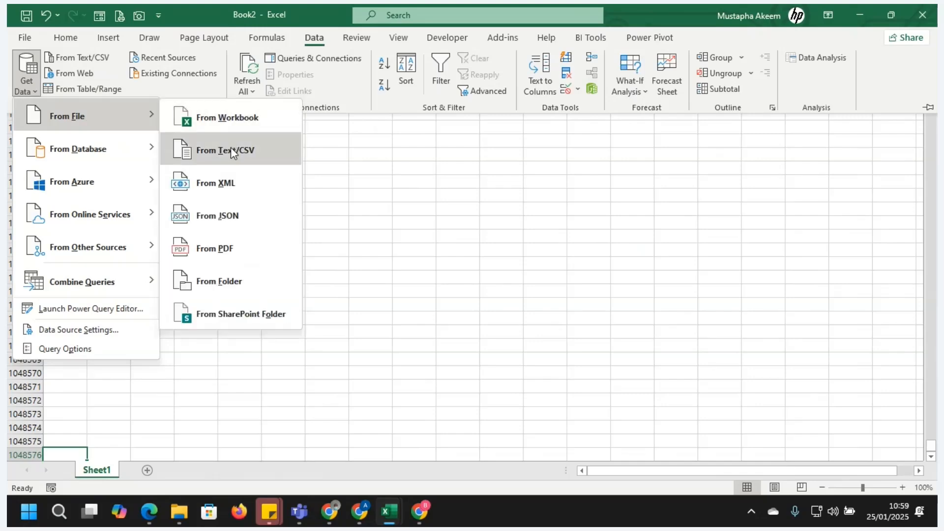
click(231, 150)
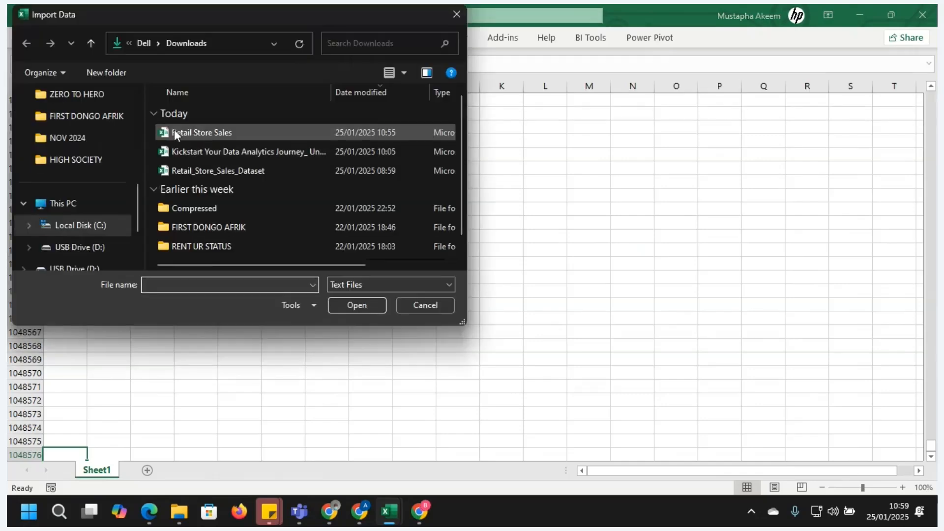
double_click(195, 139)
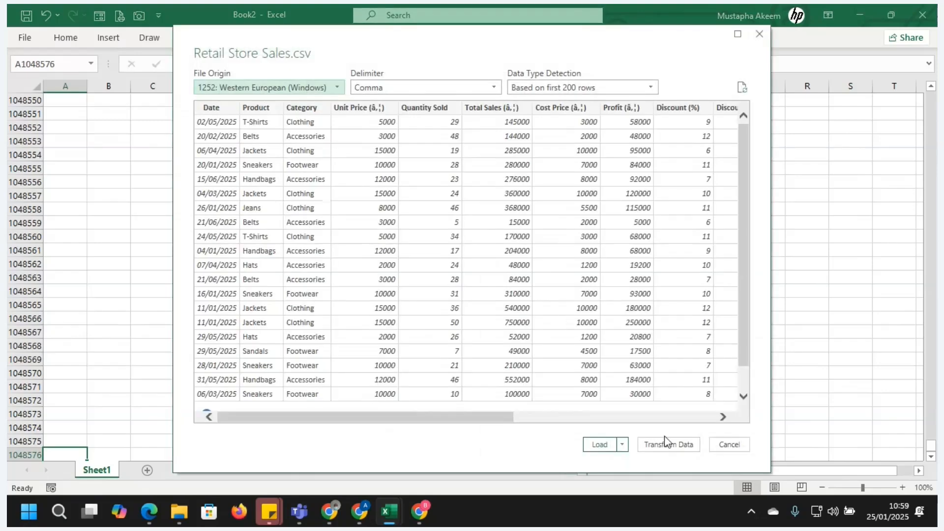
click(674, 445)
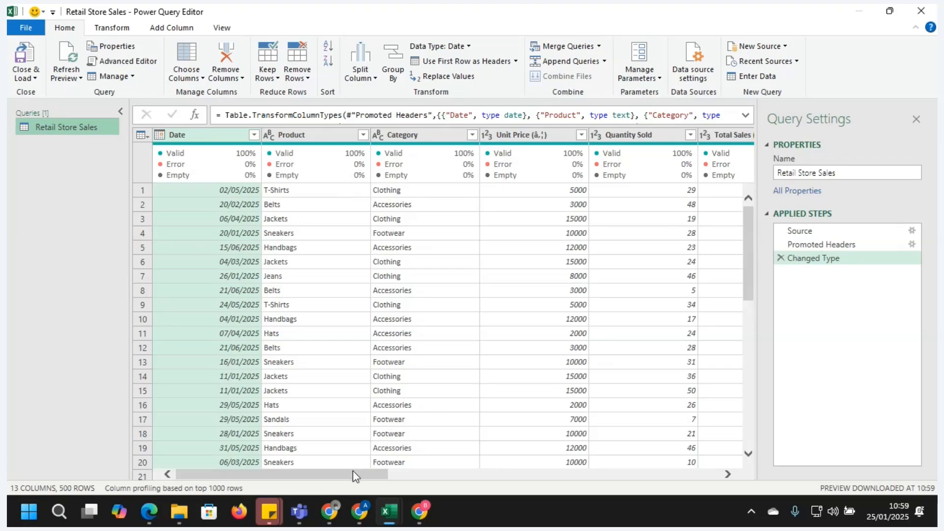
Look through the query's columns, checking Product, Category, Unit Price, Quantity Sold and Total Sales one after another
drag(354, 473, 671, 458)
drag(732, 450, 99, 455)
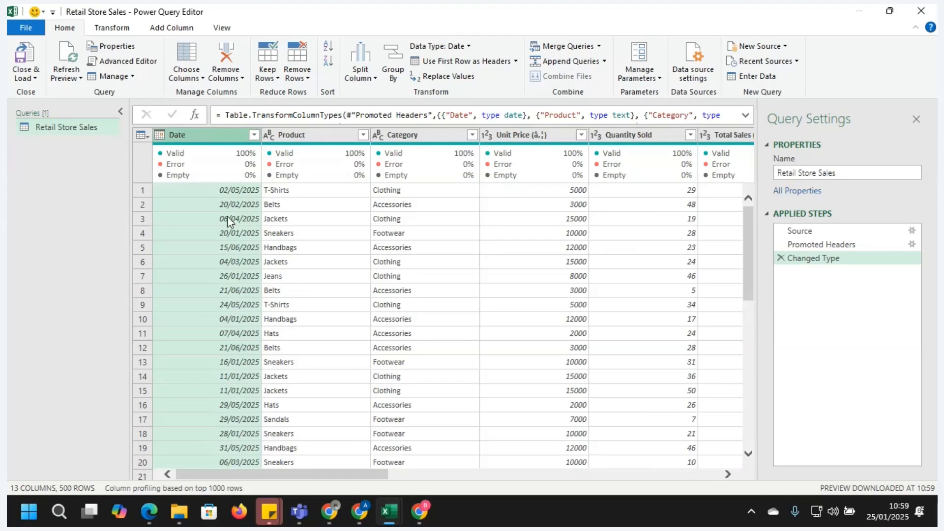
click(315, 140)
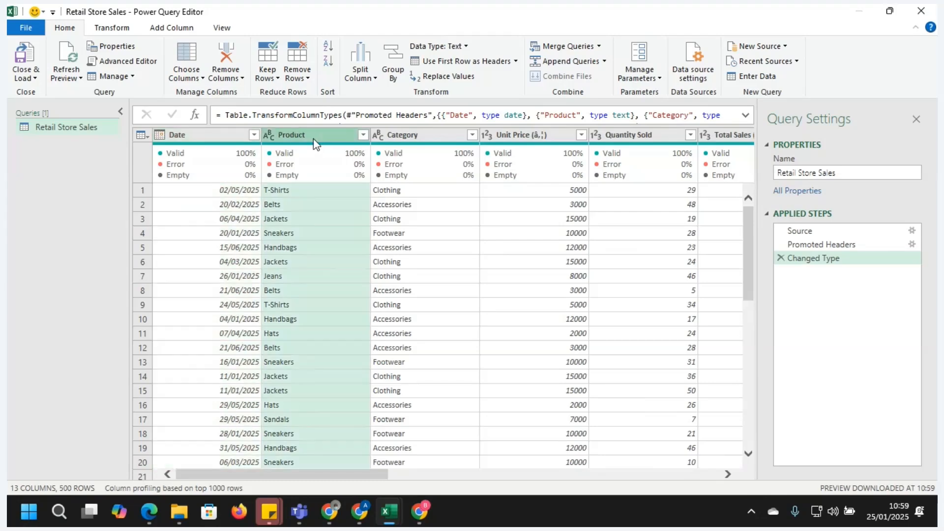
click(411, 135)
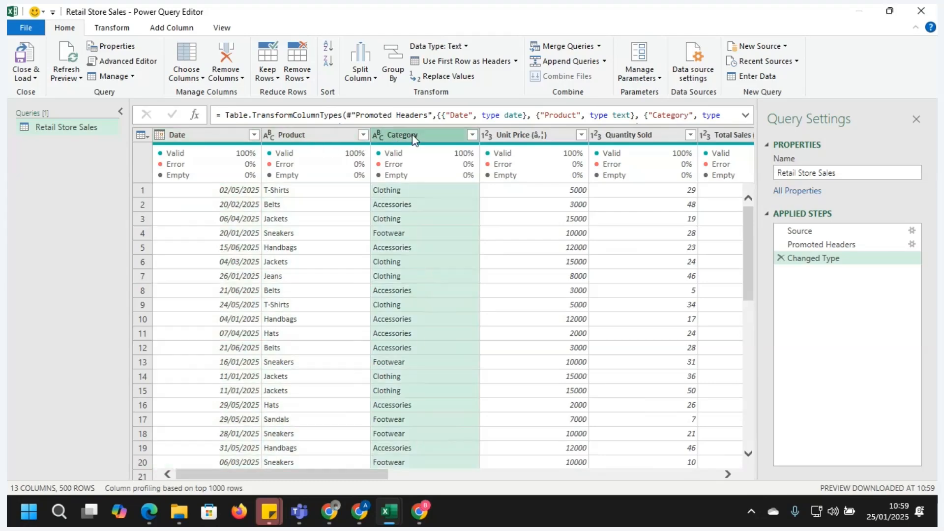
click(537, 131)
click(641, 140)
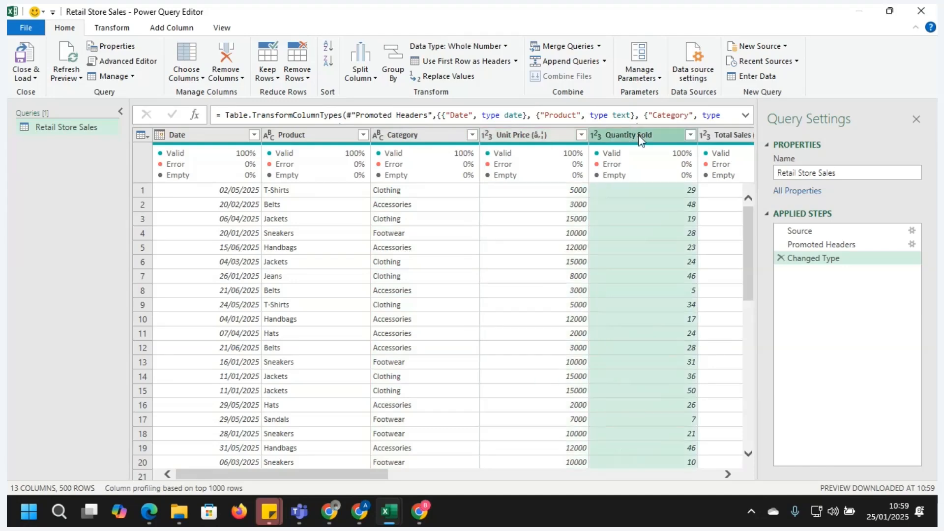
click(732, 138)
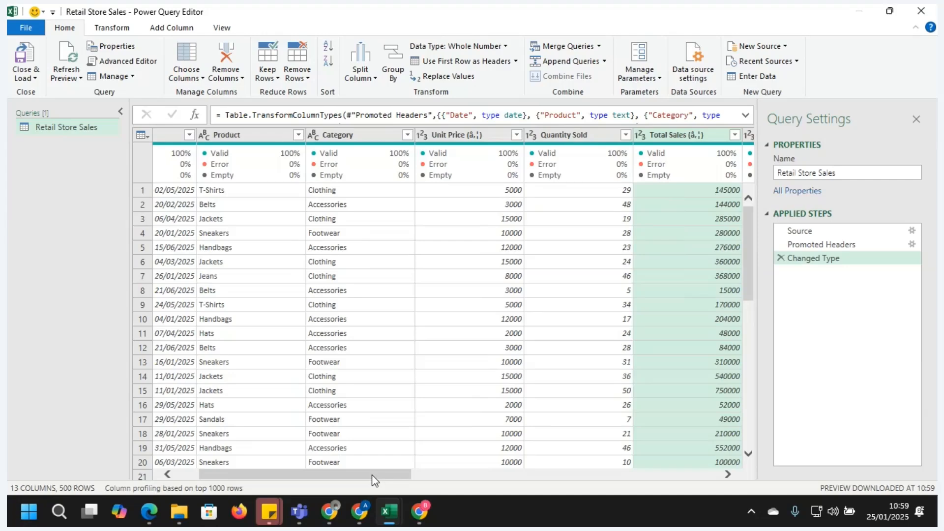
drag(375, 481, 202, 486)
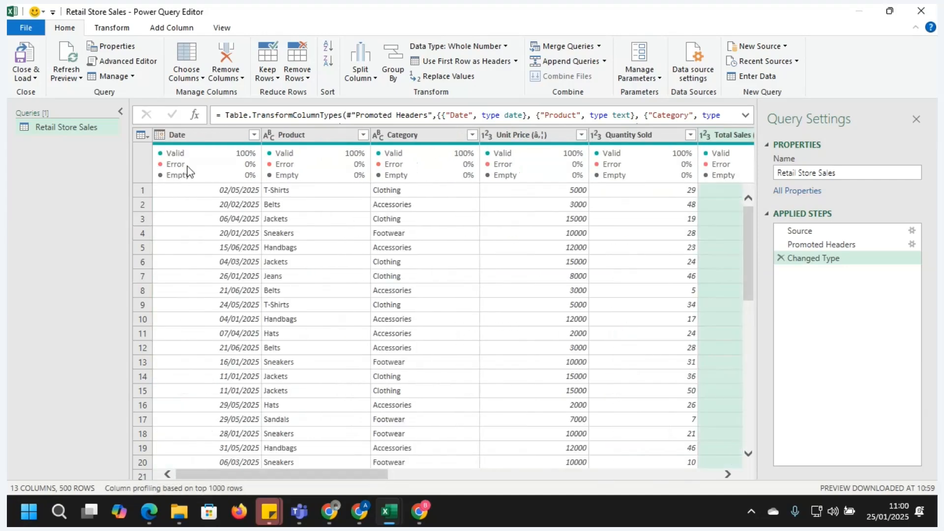
Add a Year column extracted from the Date column
click(206, 136)
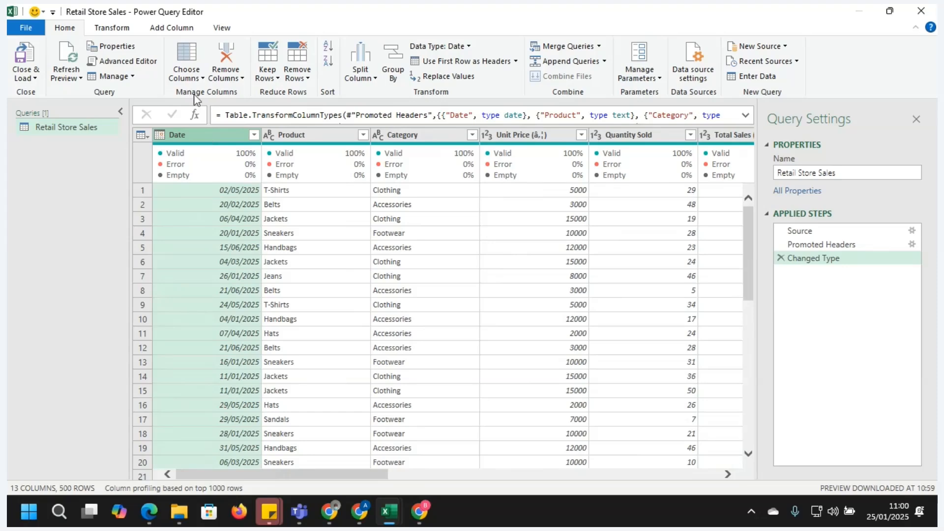
click(166, 33)
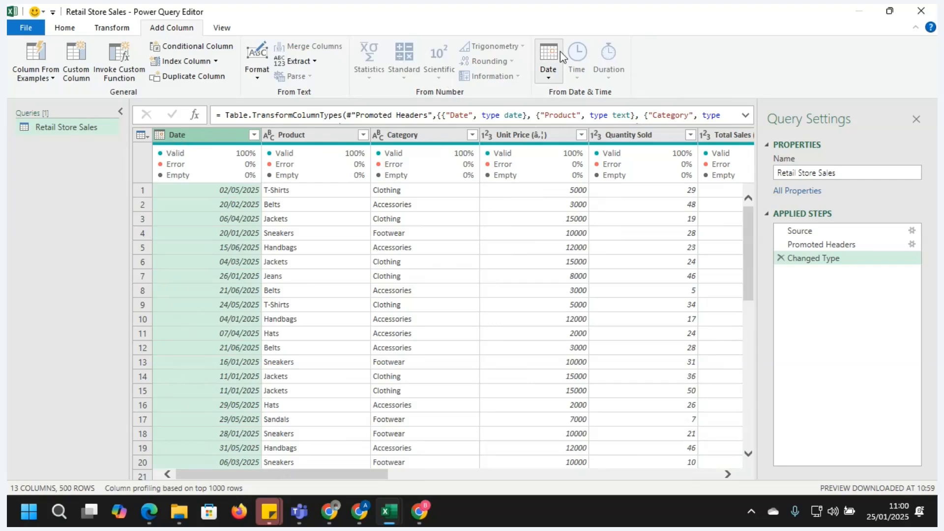
click(548, 79)
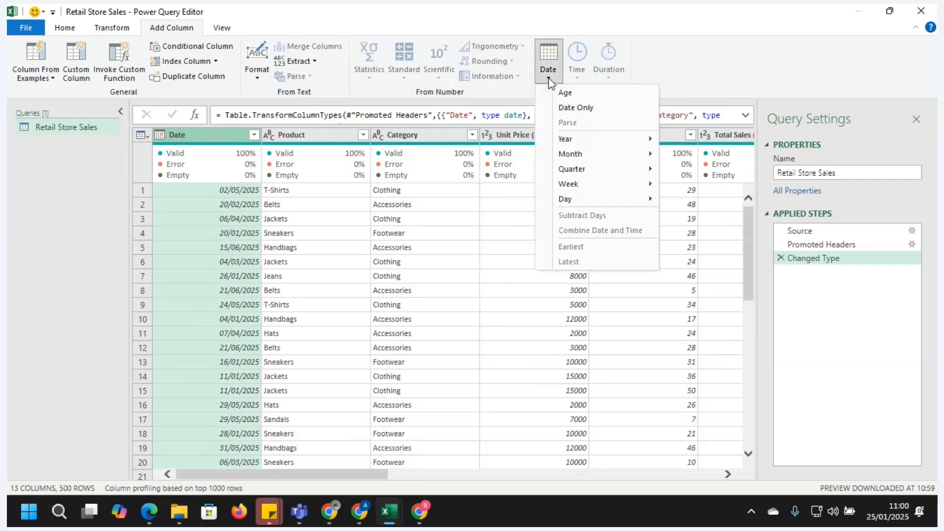
mouse_move(568, 141)
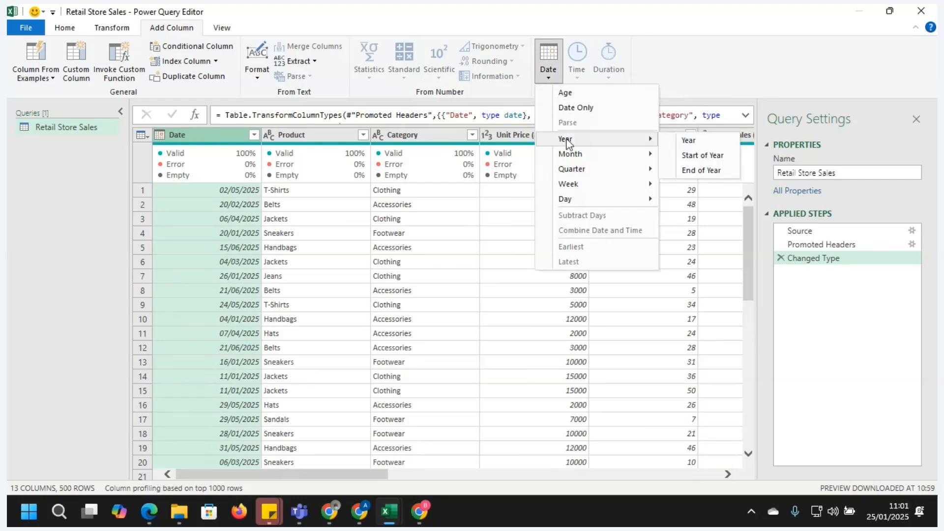
click(694, 140)
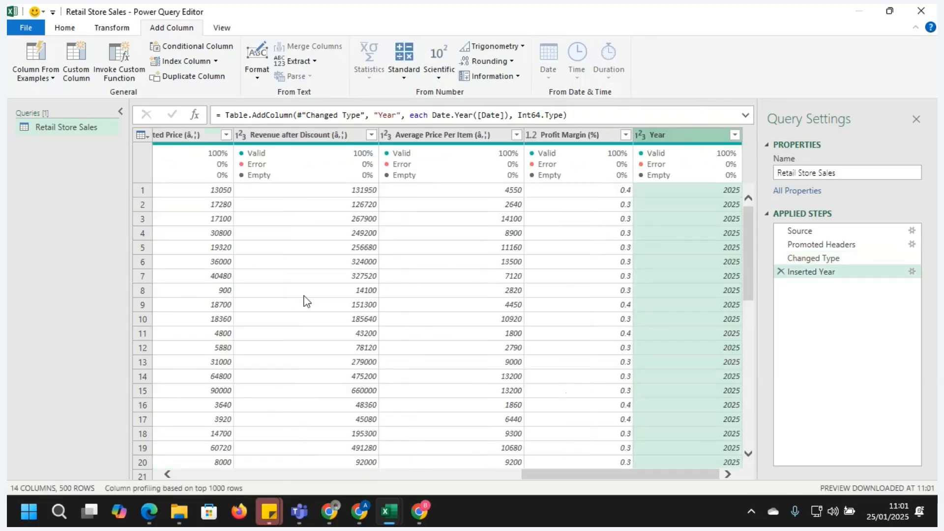
Add a Month column holding the month number extracted from the Date column
drag(571, 470, 125, 498)
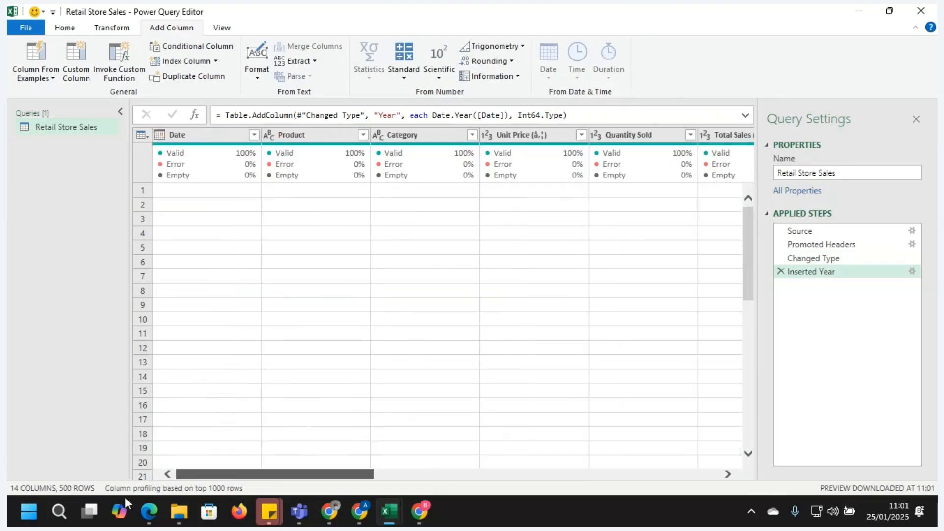
click(190, 135)
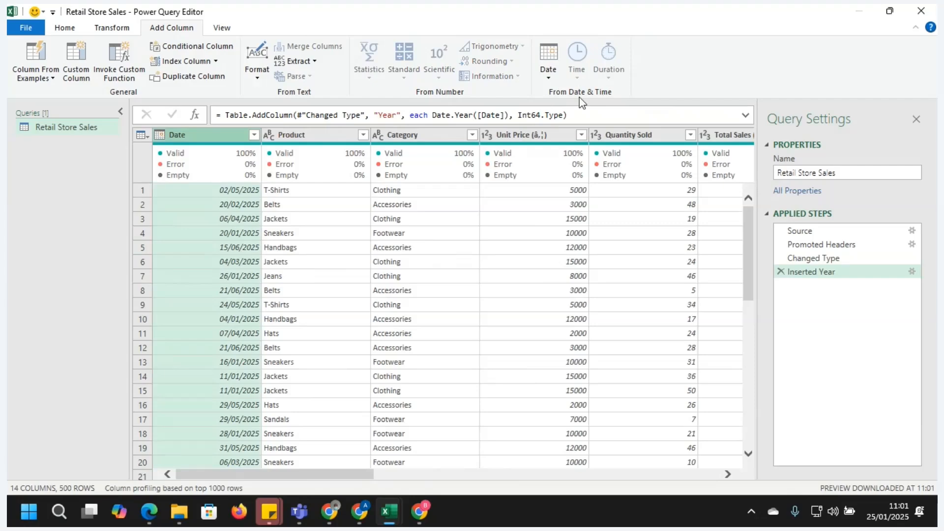
click(549, 72)
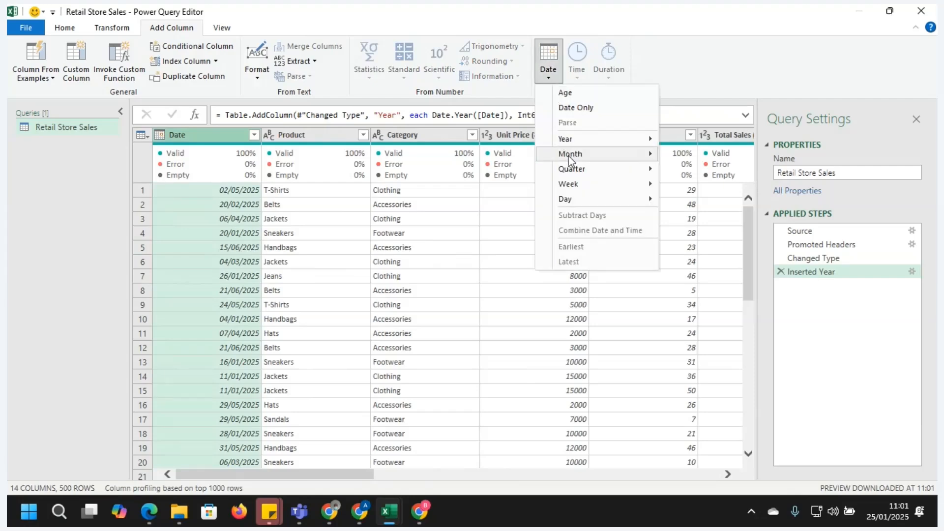
mouse_move(570, 162)
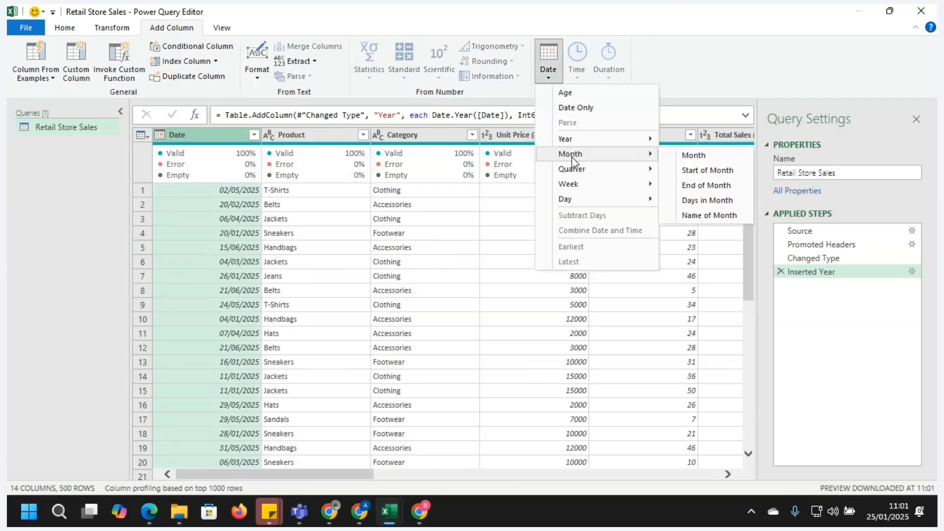
click(322, 474)
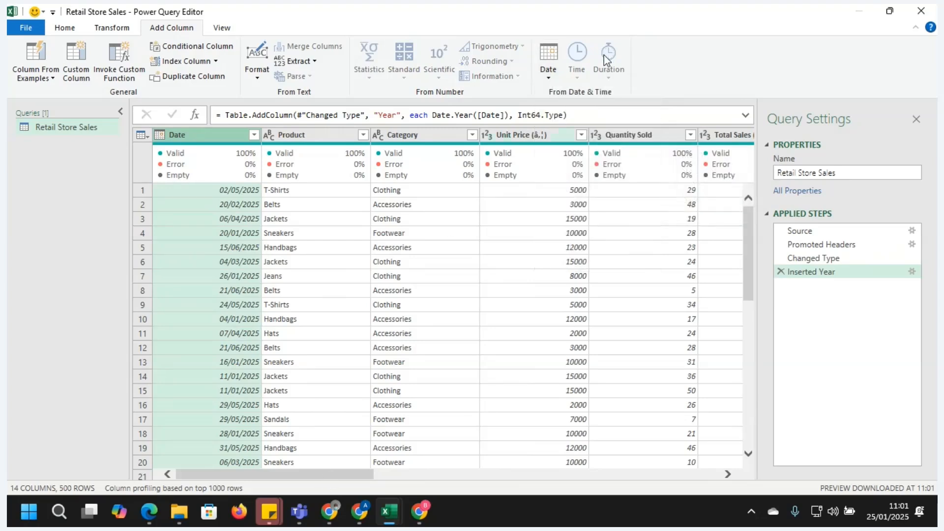
click(548, 79)
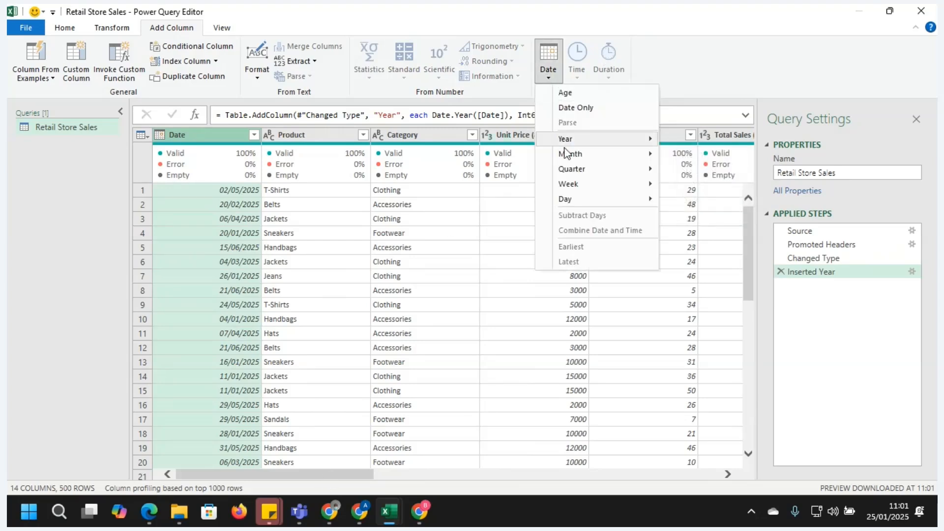
mouse_move(575, 153)
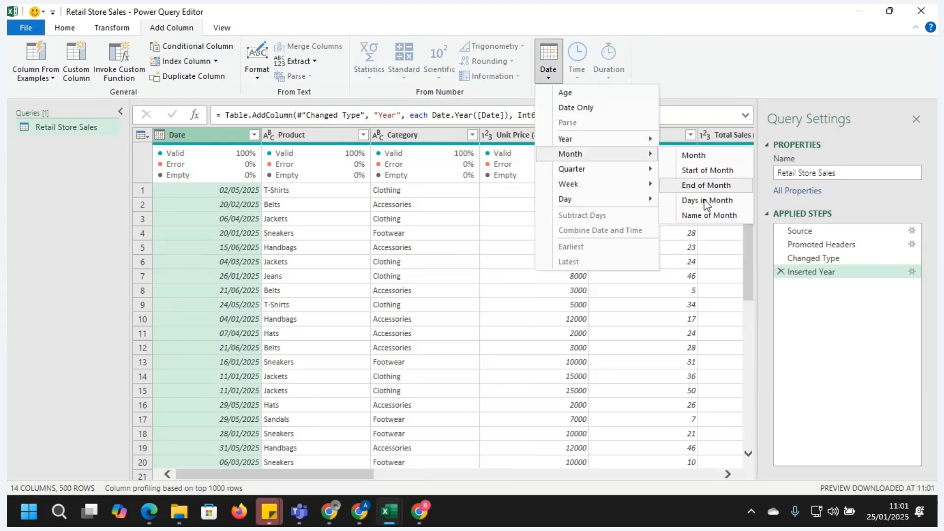
click(706, 156)
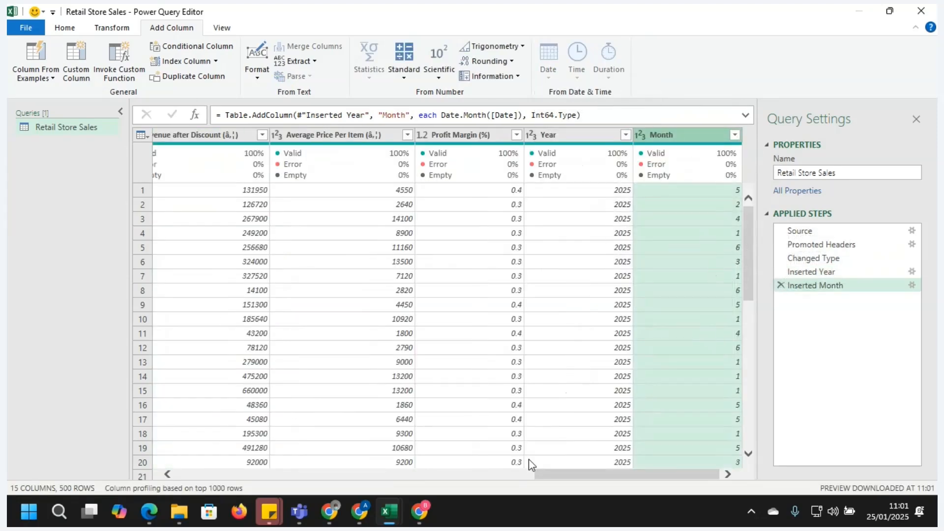
Add a Month Name column extracted from the Date column
drag(550, 476, 129, 344)
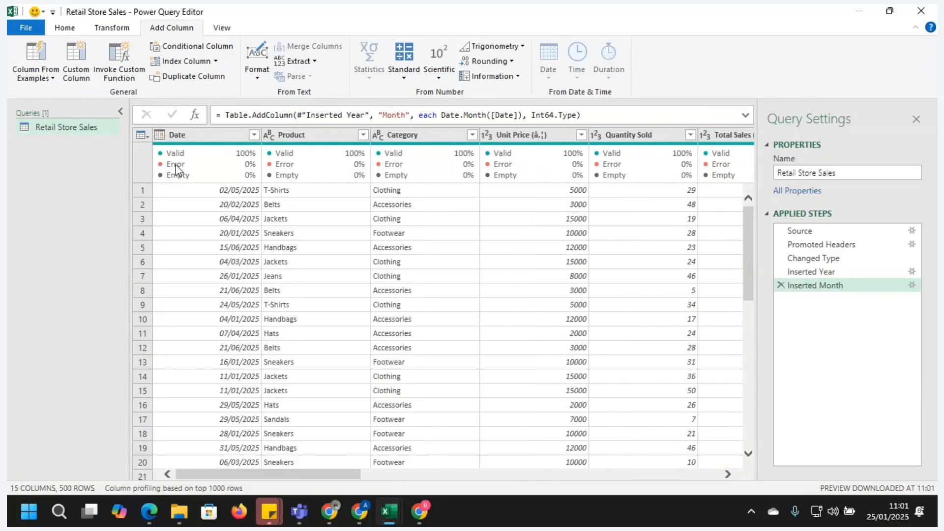
click(197, 136)
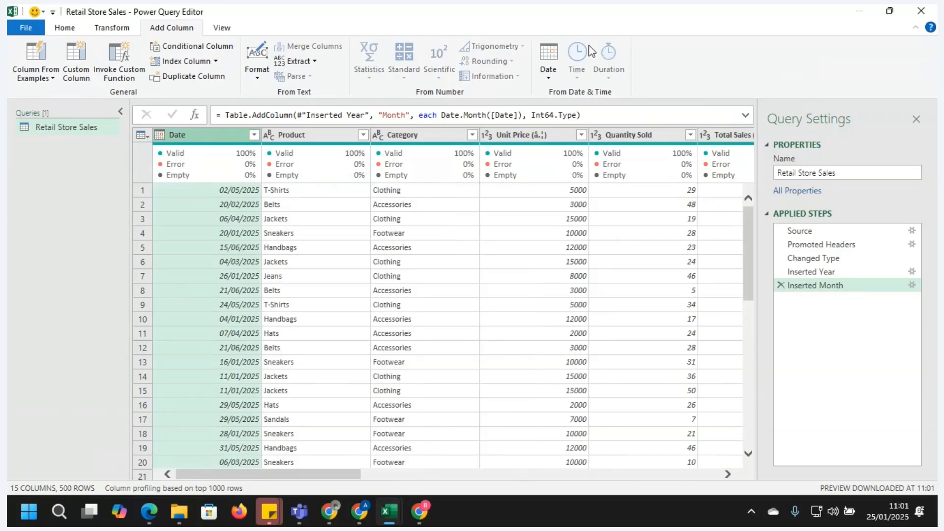
click(556, 73)
mouse_move(606, 157)
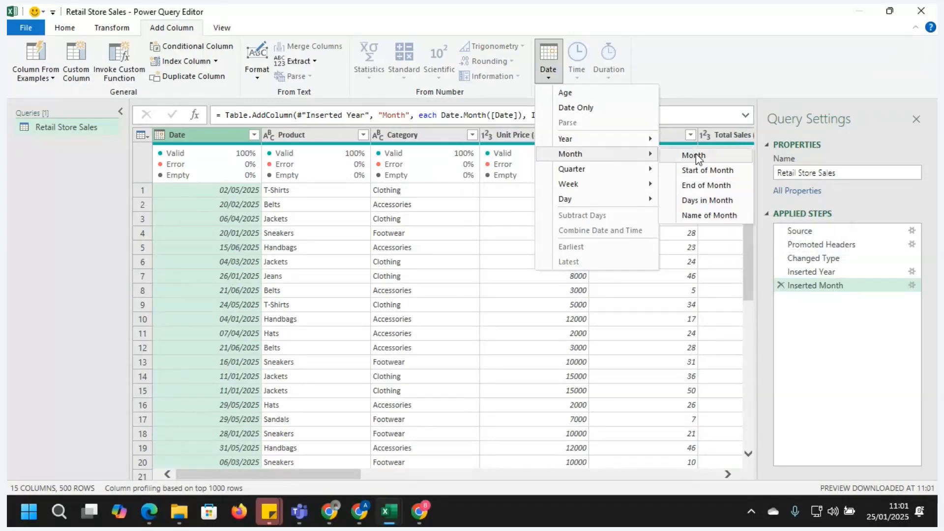
click(704, 216)
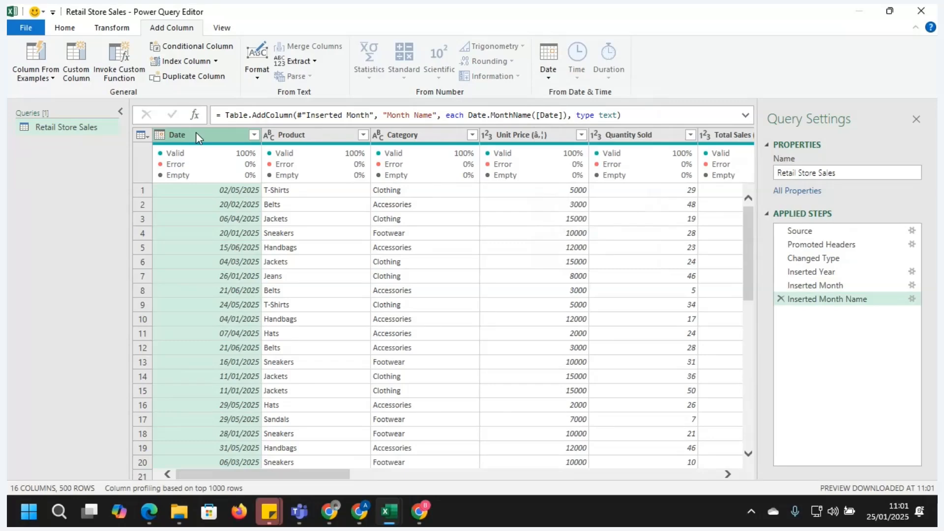
Add a Week of Year column extracted from the Date column
click(550, 73)
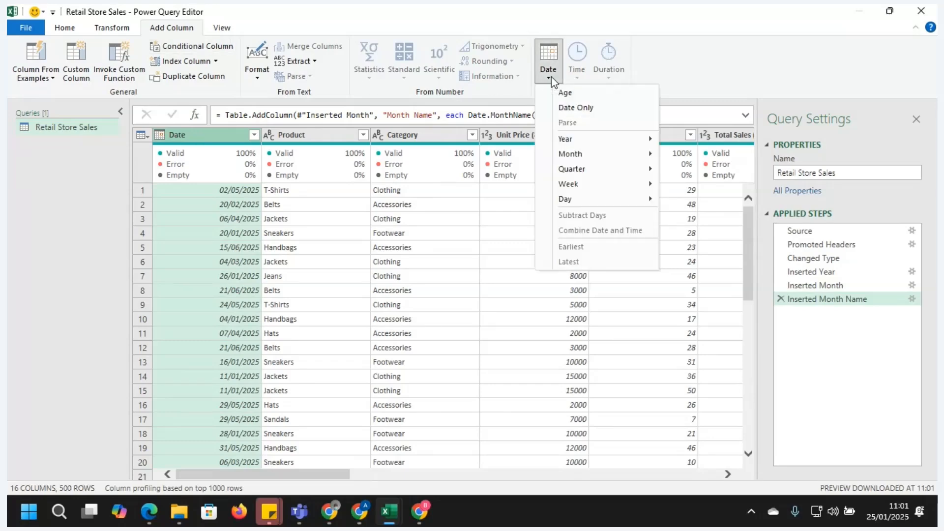
mouse_move(572, 153)
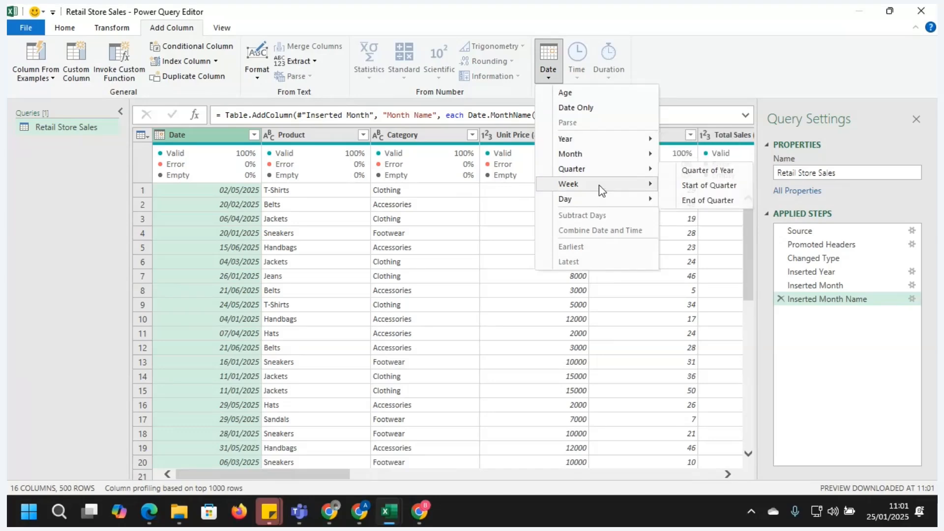
mouse_move(610, 199)
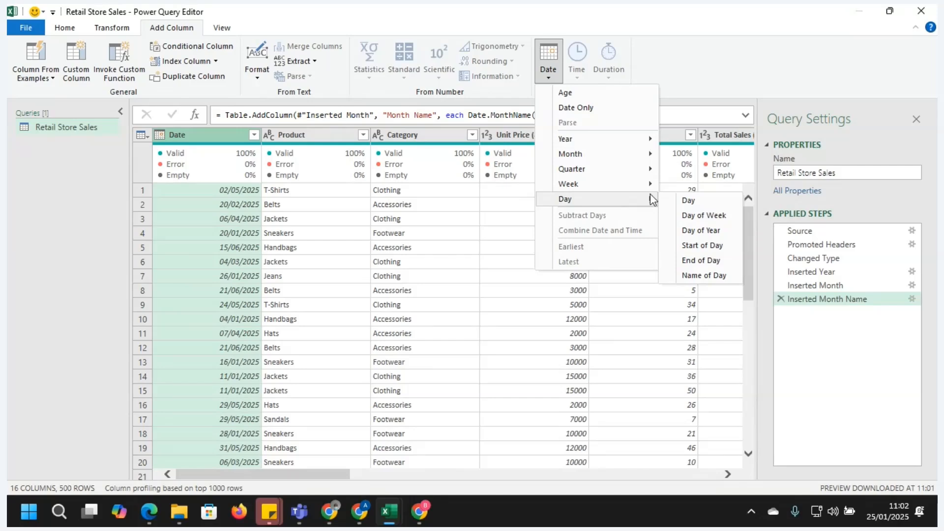
mouse_move(649, 184)
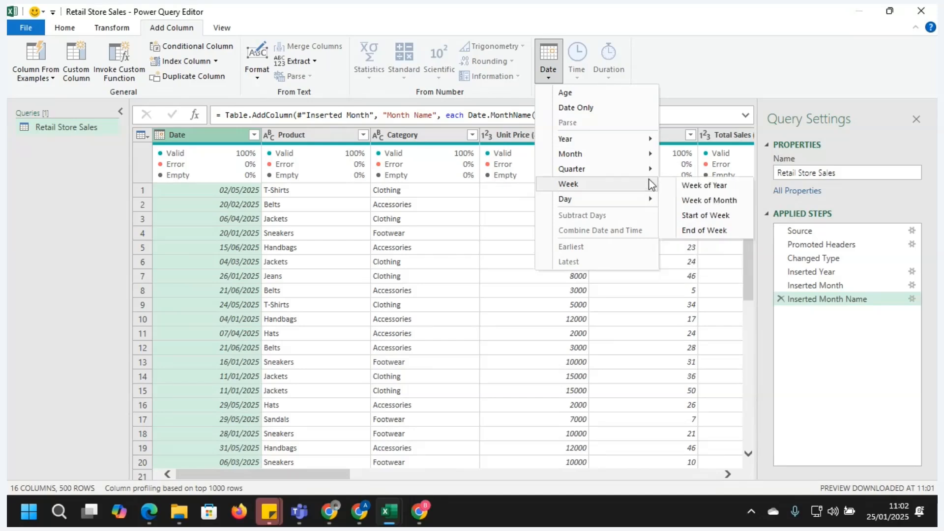
click(698, 187)
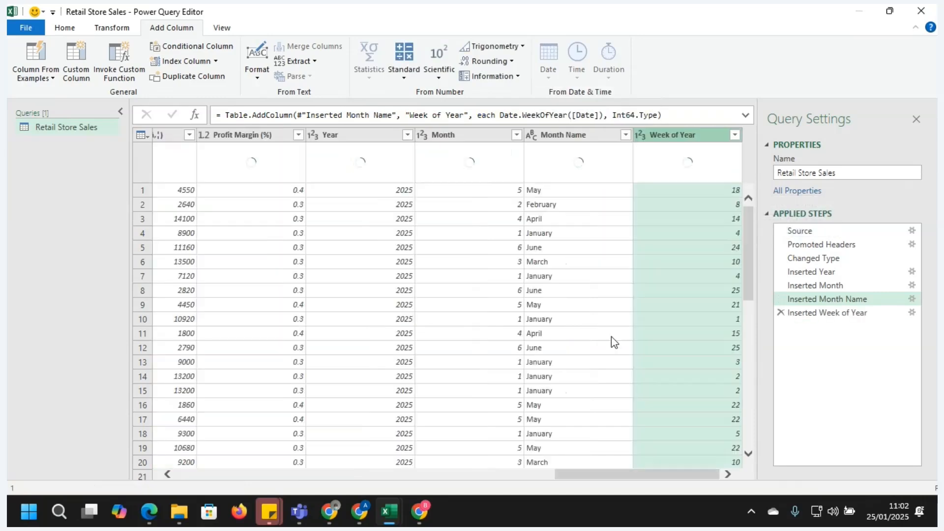
Try adding a Day column extracted from the Date column, and remove that applied step
drag(644, 476, 820, 462)
drag(659, 471, 46, 467)
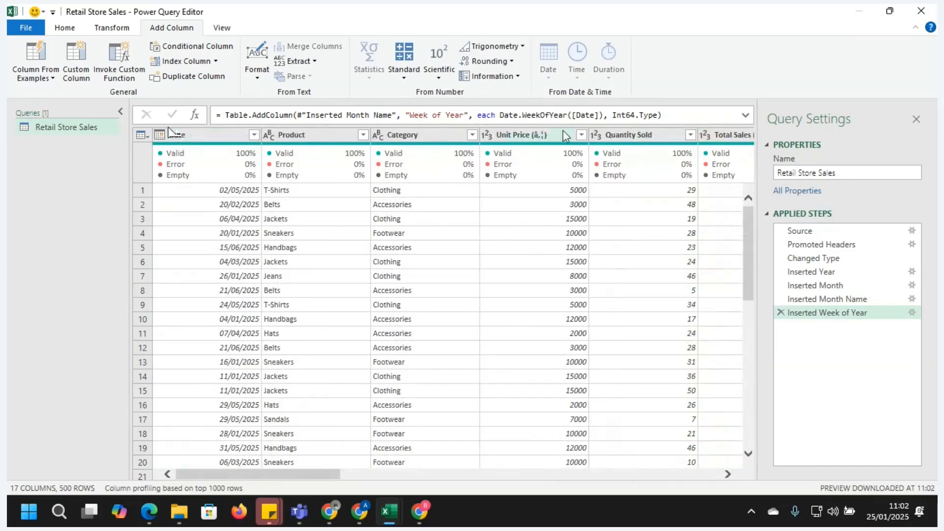
click(177, 134)
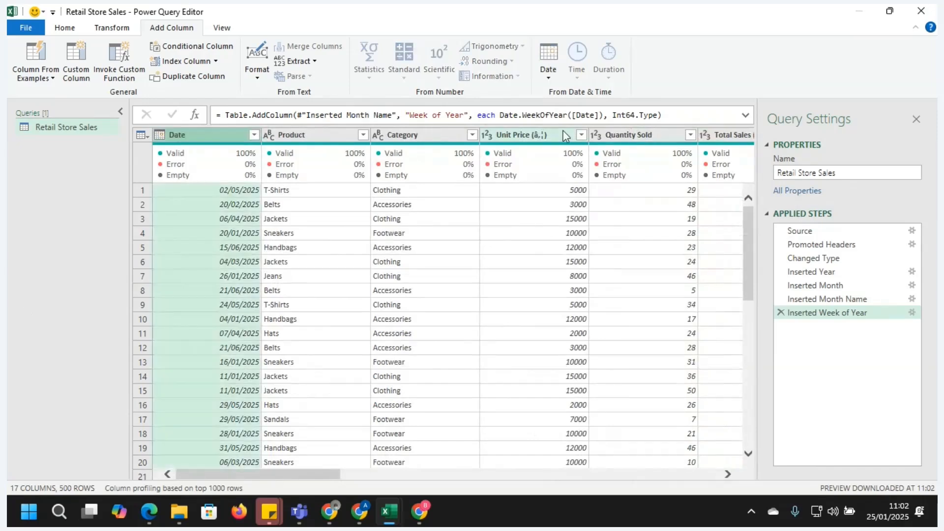
click(549, 78)
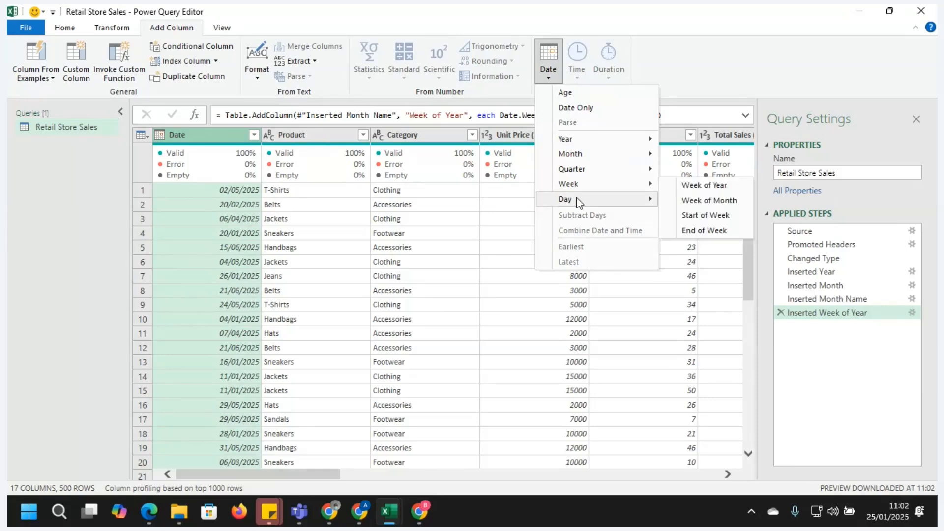
mouse_move(579, 202)
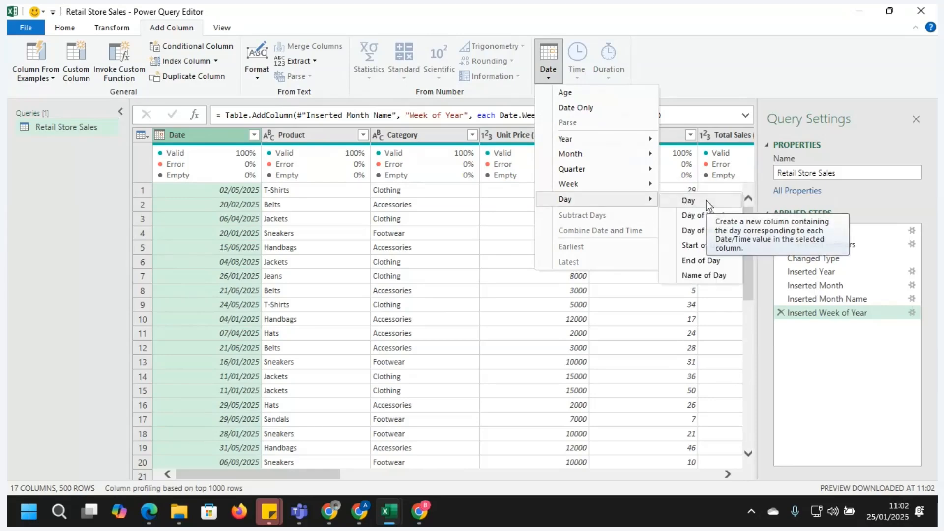
click(706, 200)
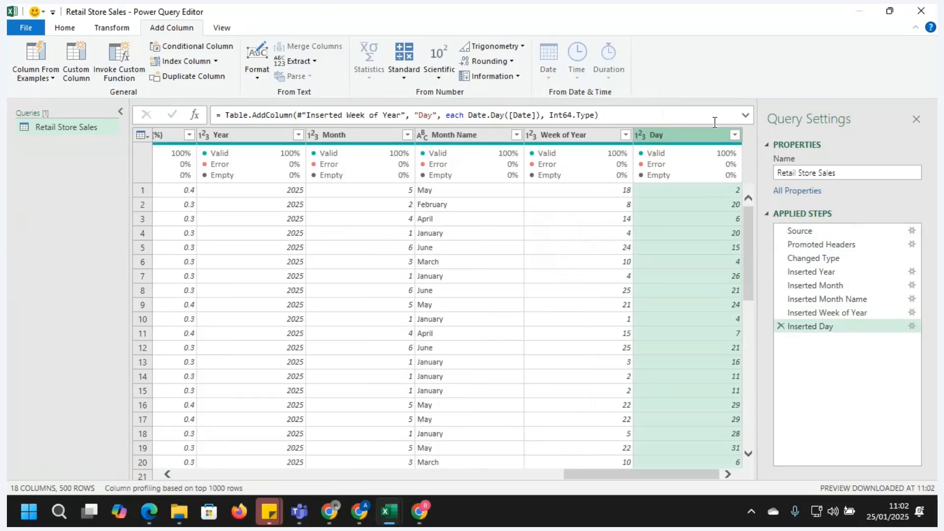
click(781, 327)
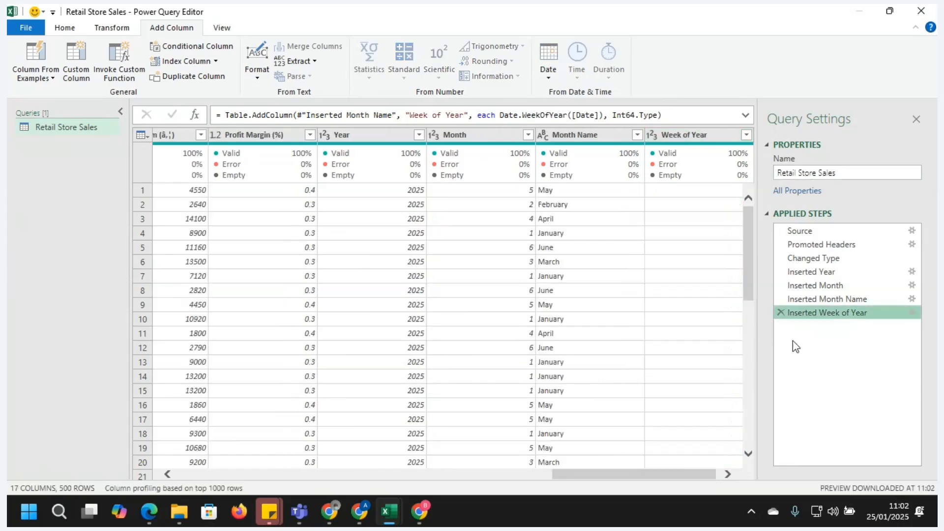
Add a Day of Week column extracted from the Date column
drag(631, 476, 239, 510)
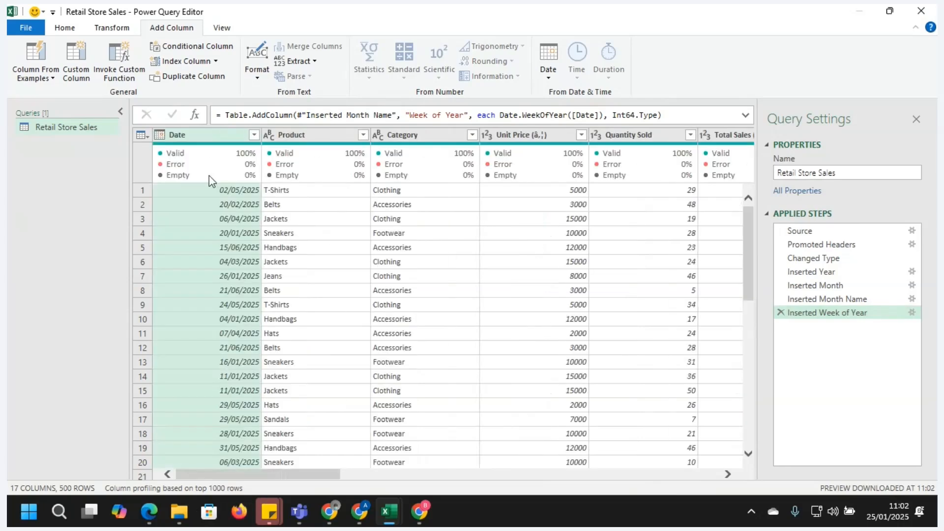
mouse_move(208, 176)
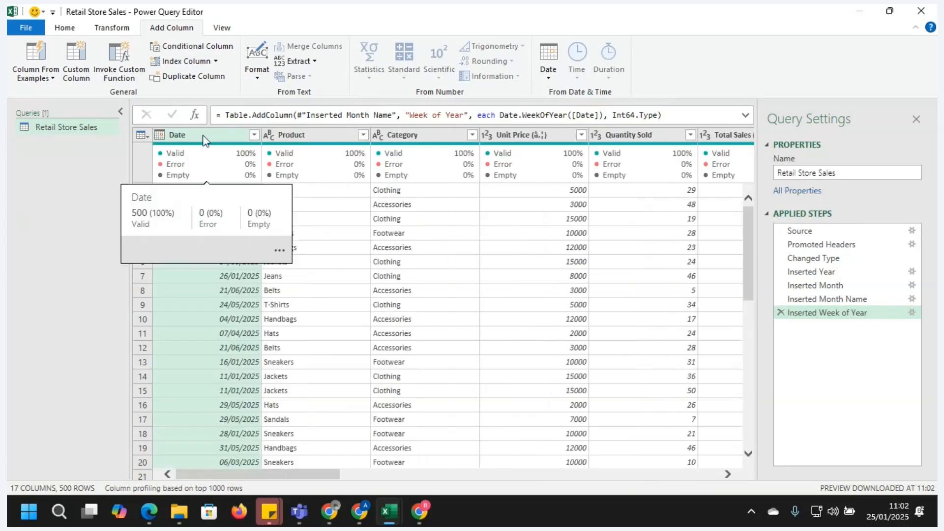
click(553, 80)
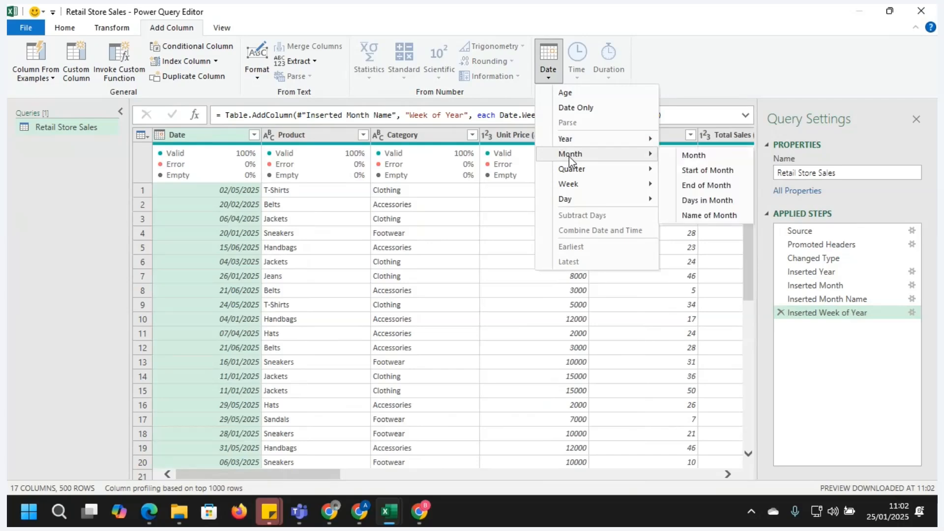
mouse_move(583, 201)
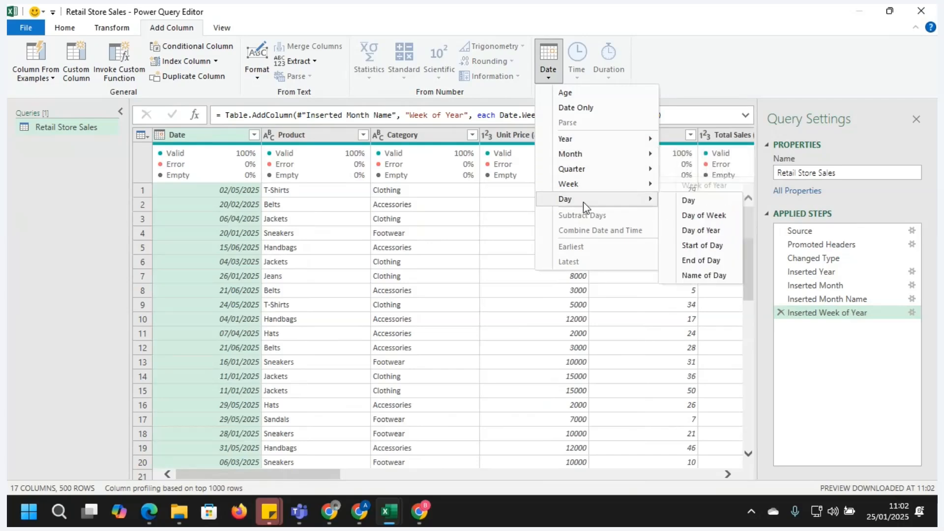
click(699, 216)
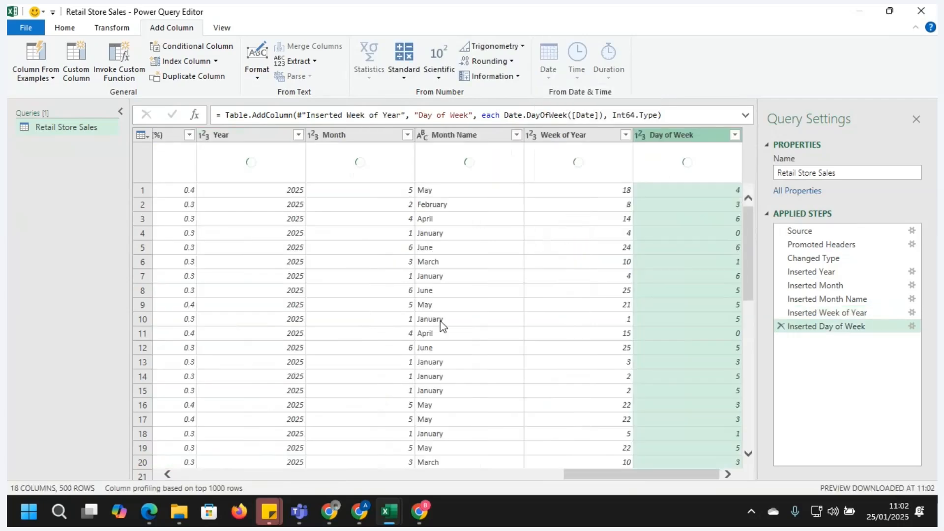
Add a Day Name column with the weekday name extracted from the Date column
drag(607, 474, 218, 475)
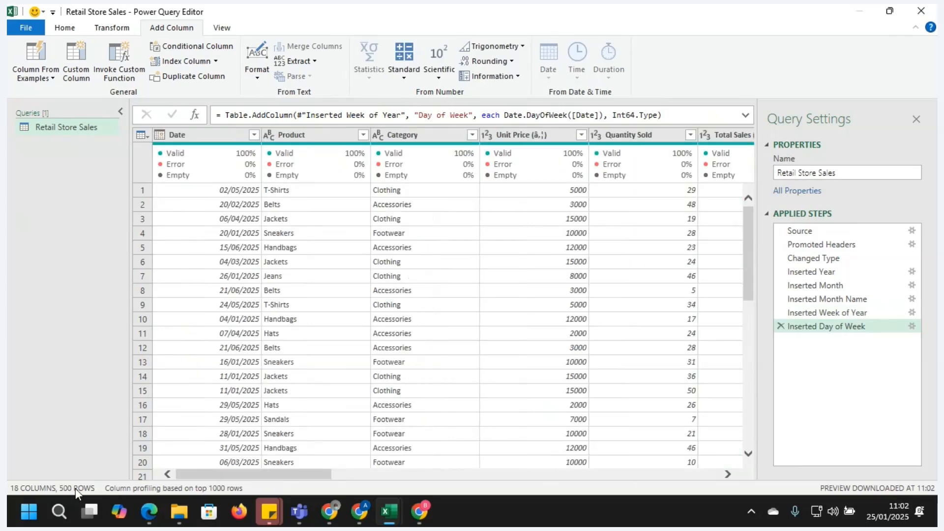
click(217, 136)
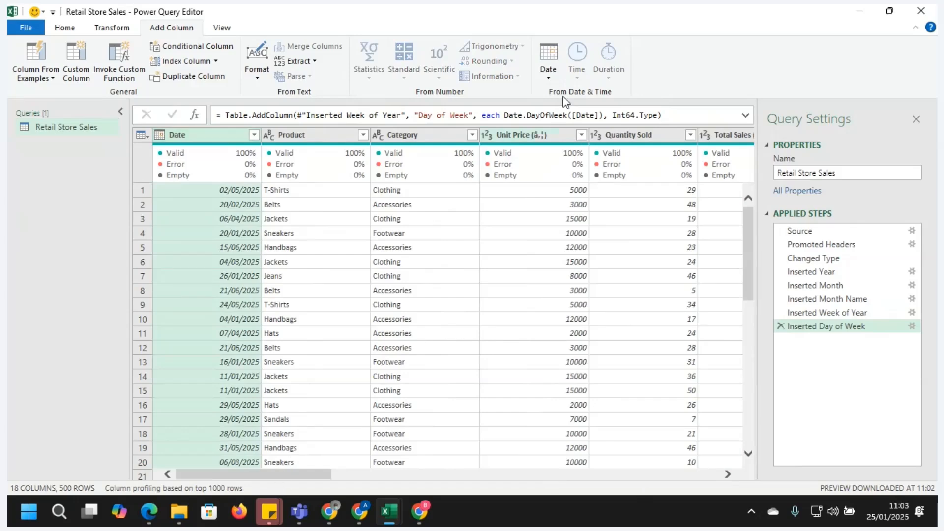
click(549, 74)
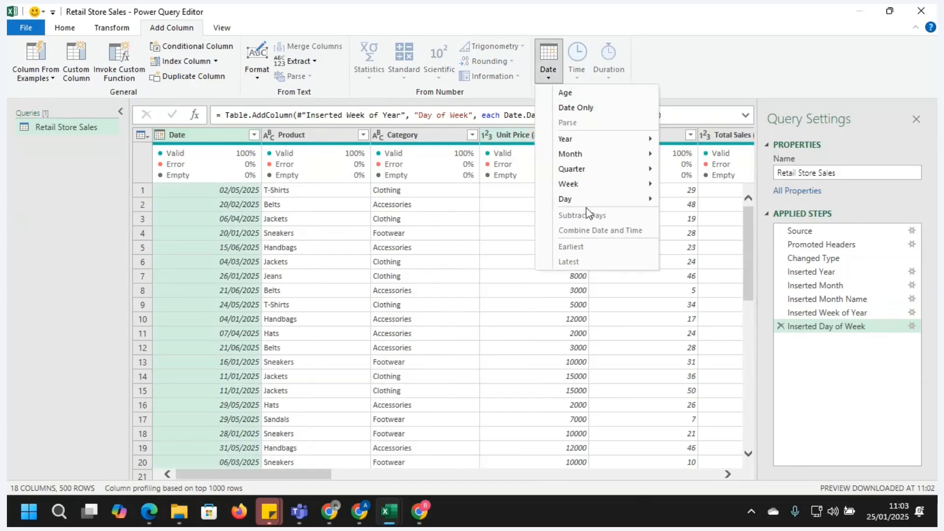
mouse_move(586, 199)
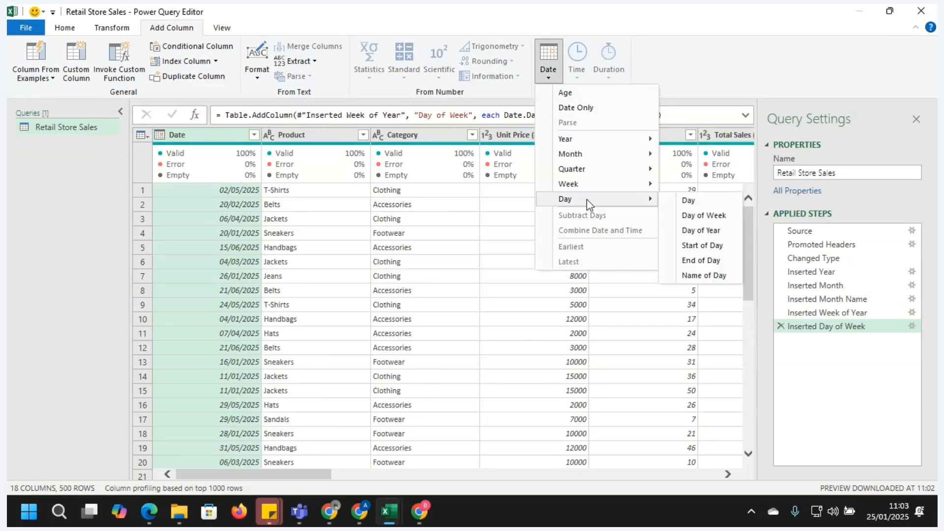
click(699, 276)
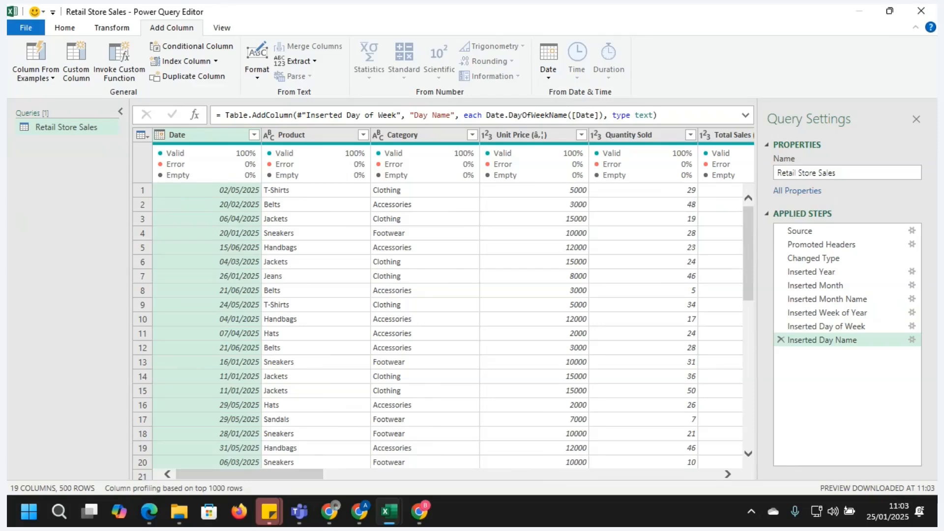
key(alt+Tab)
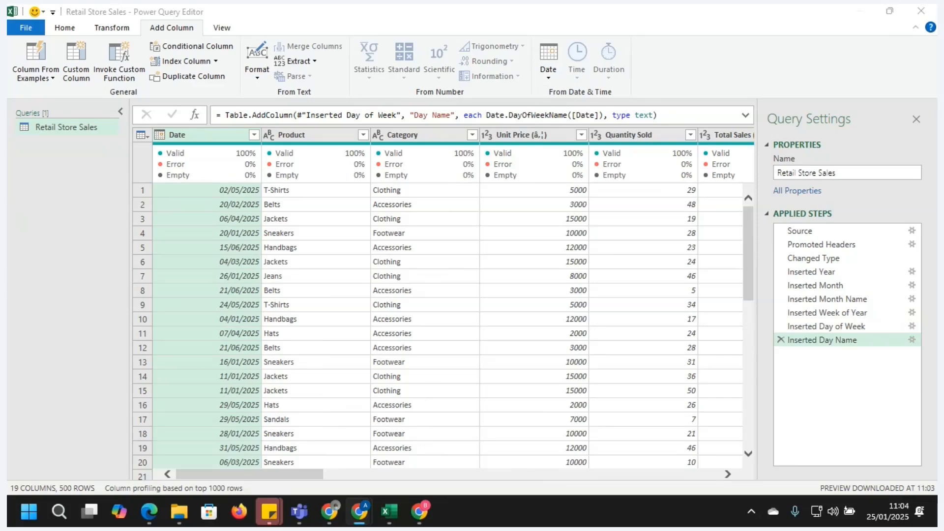
mouse_move(382, 518)
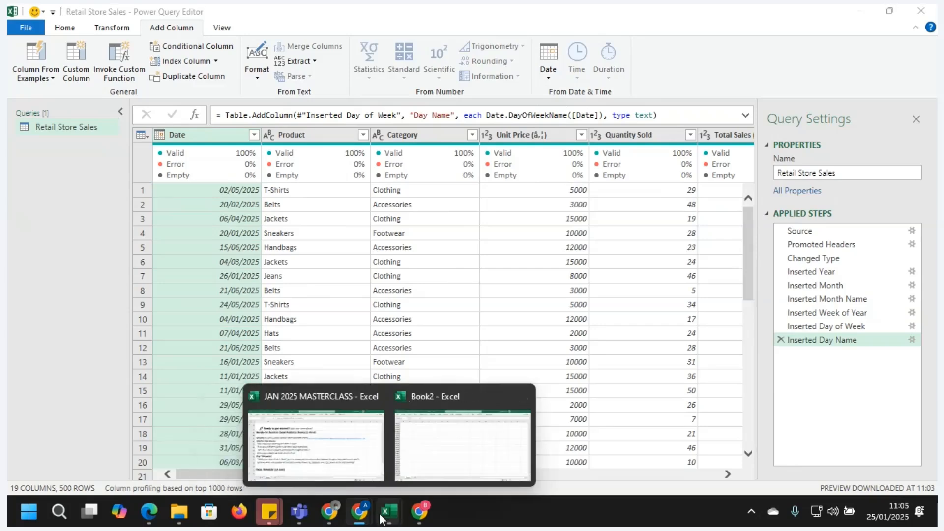
click(458, 461)
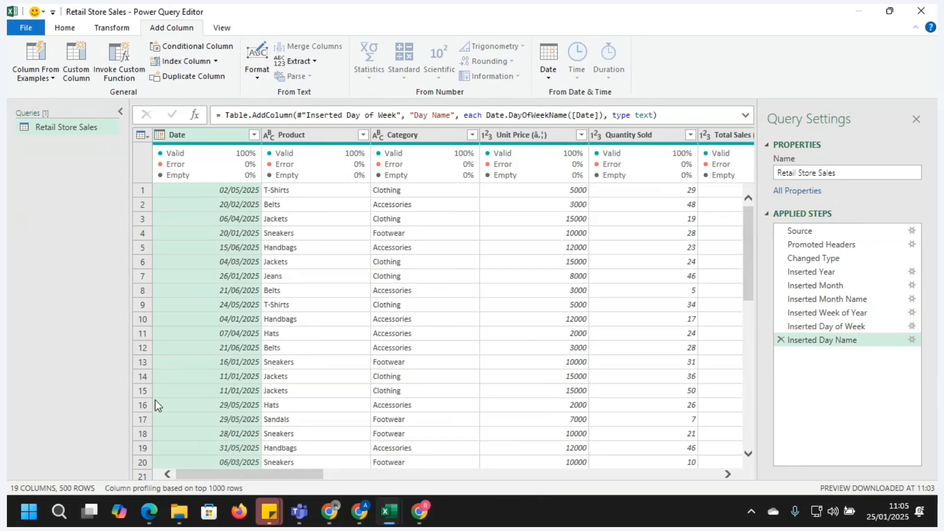
Open the original Retail Store Sales file from the Downloads folder
mouse_move(181, 522)
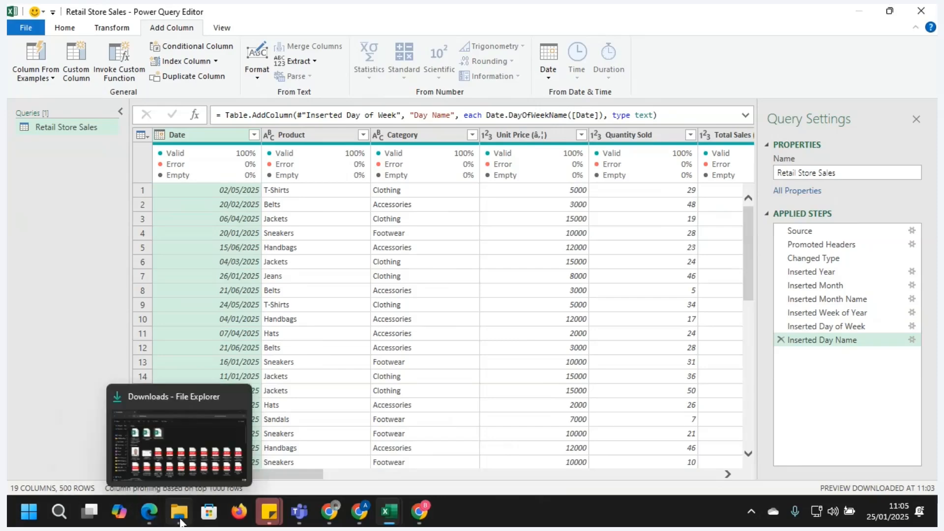
click(180, 468)
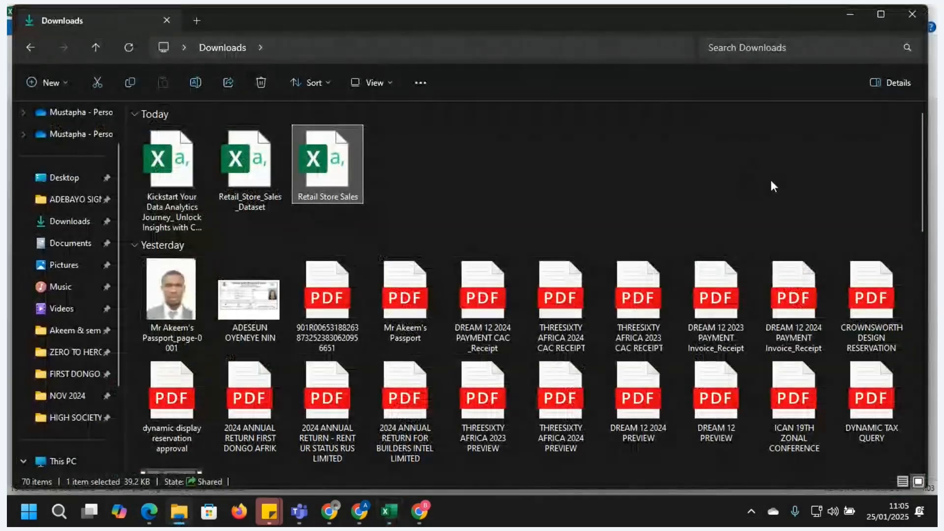
double_click(331, 169)
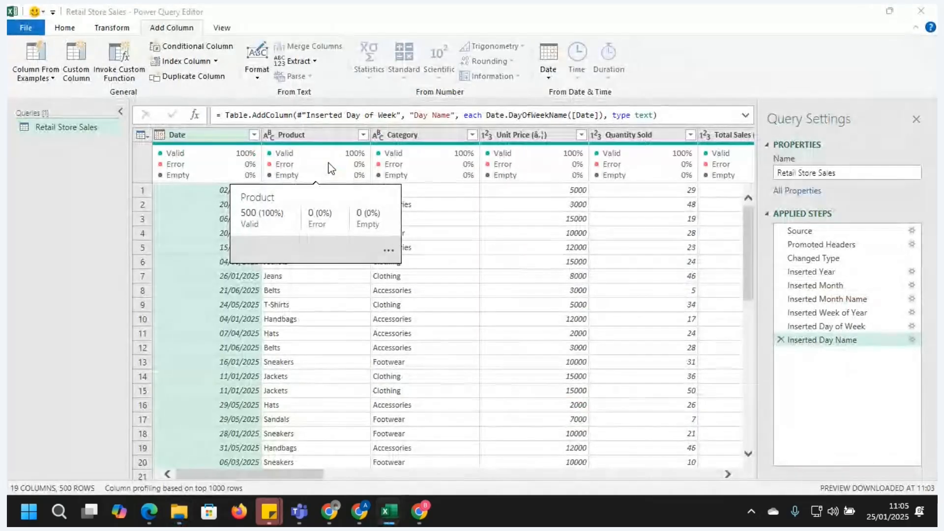
mouse_move(393, 512)
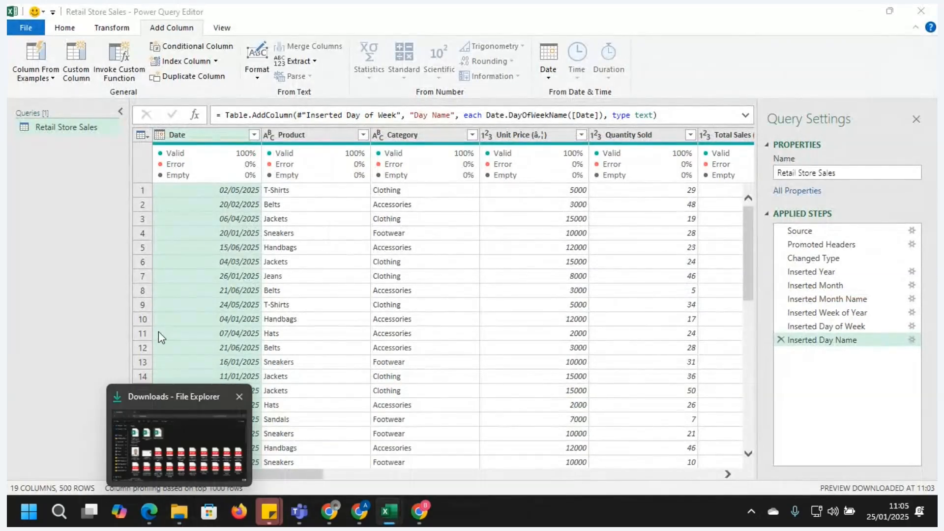
Close the query editor and load the Retail Store Sales query with the Only Create Connection option
click(75, 31)
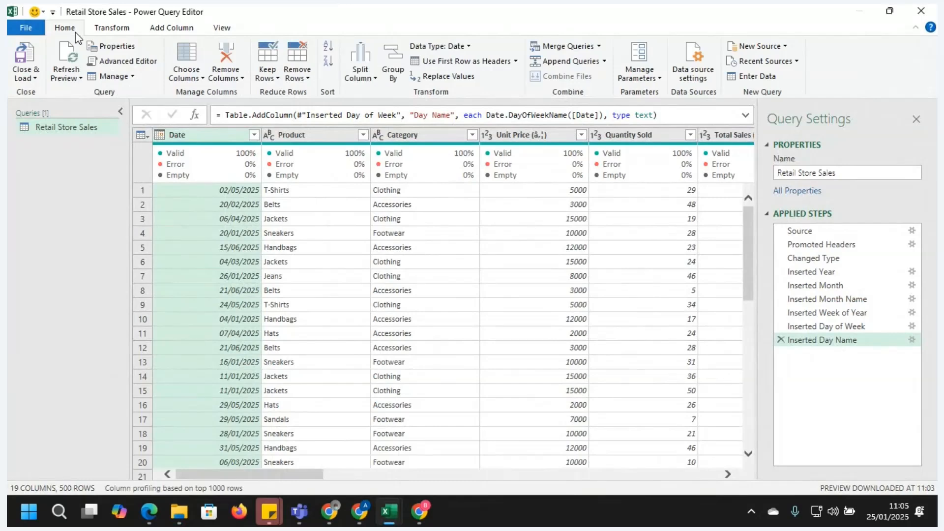
click(33, 79)
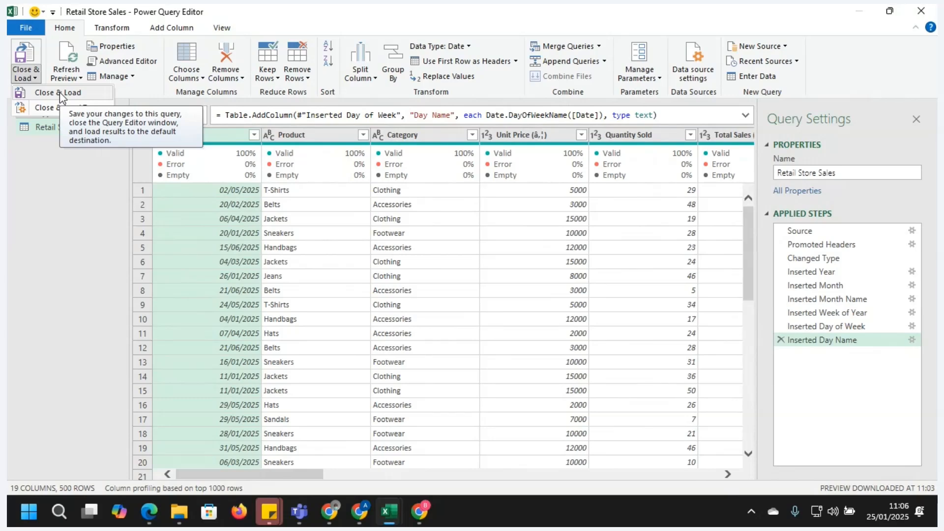
click(64, 109)
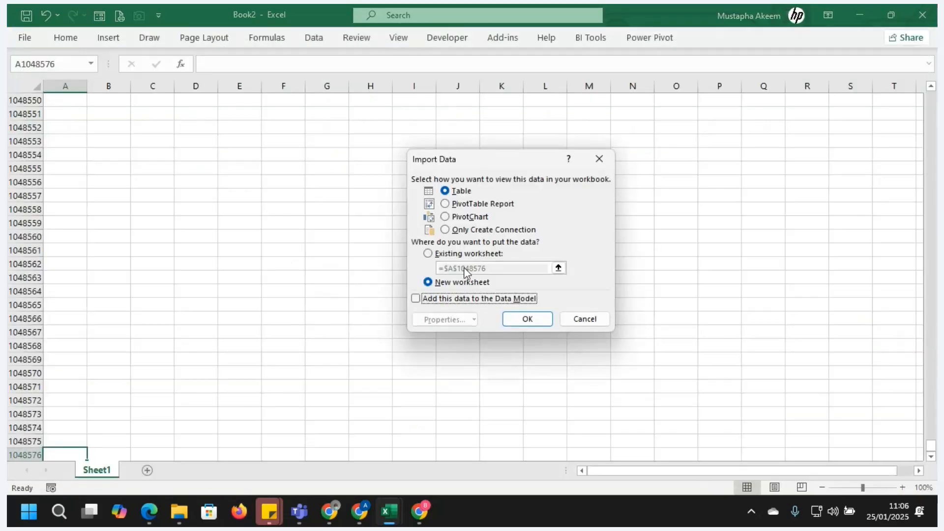
click(445, 229)
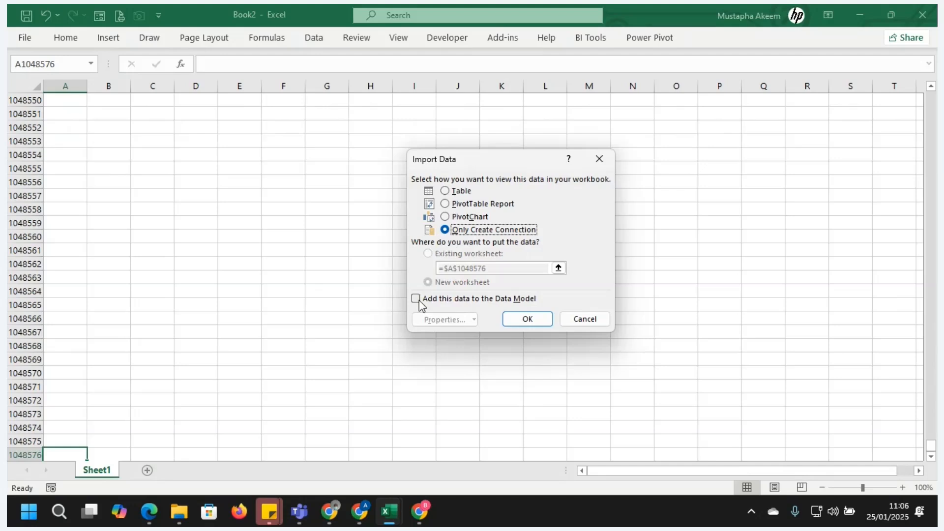
click(527, 320)
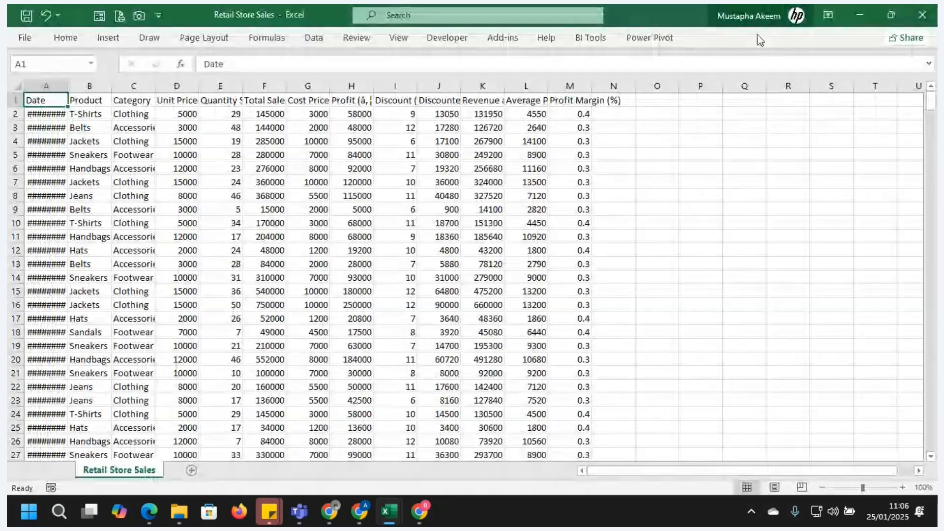
Examine the original Retail Store Sales sheet and the columns beyond Profit Margin for any added date fields
click(657, 154)
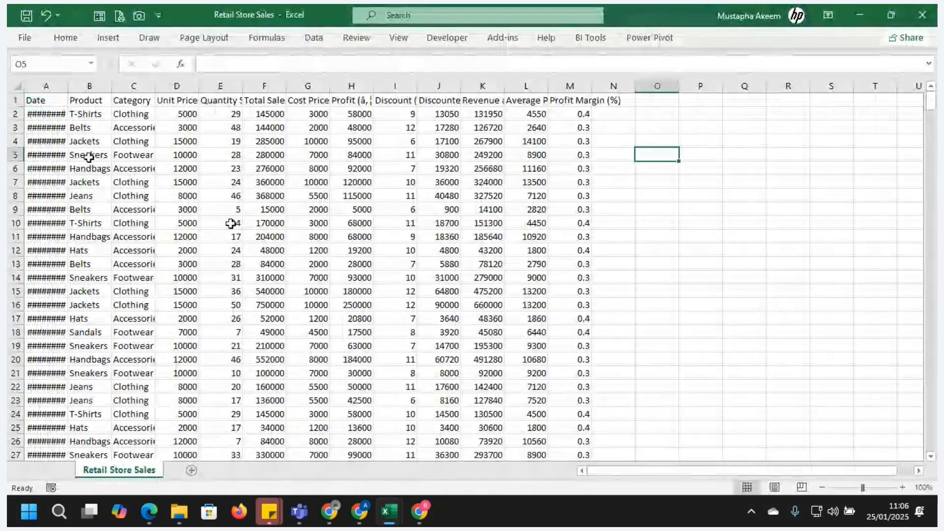
click(178, 318)
click(615, 86)
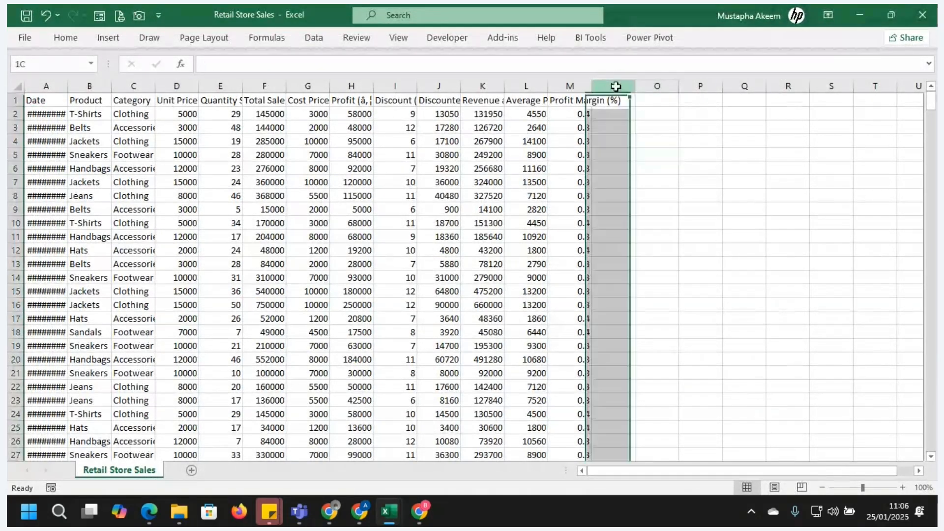
click(651, 86)
click(695, 86)
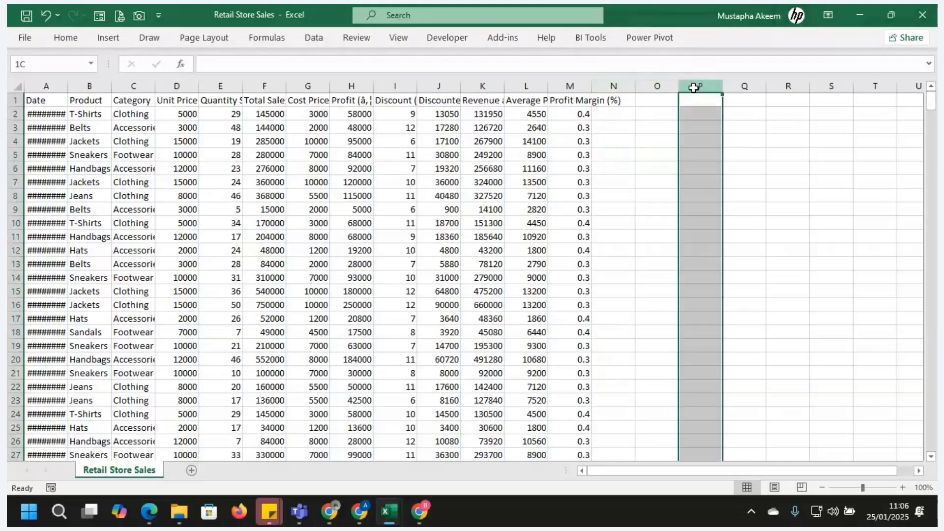
click(737, 86)
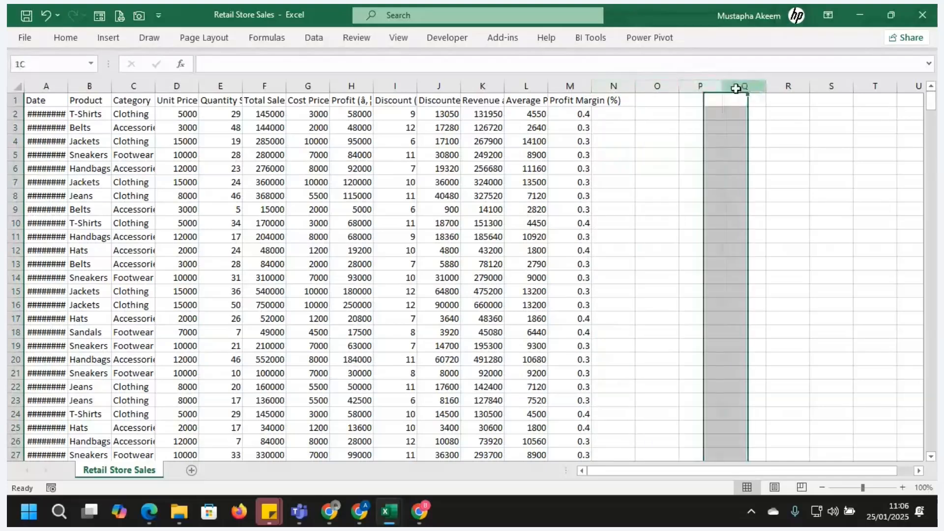
click(618, 87)
Switch to the Book2 workbook and return to the first rows of Sheet1
mouse_move(389, 514)
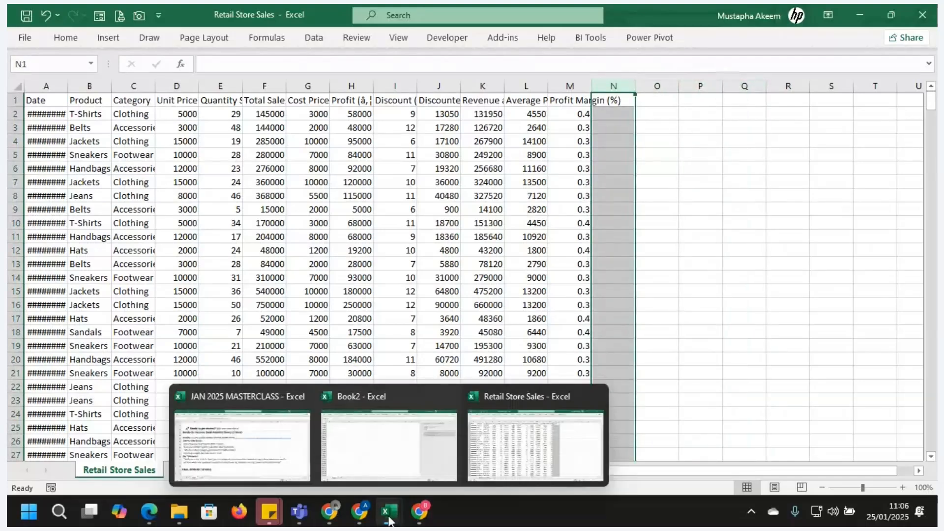
click(388, 466)
click(354, 157)
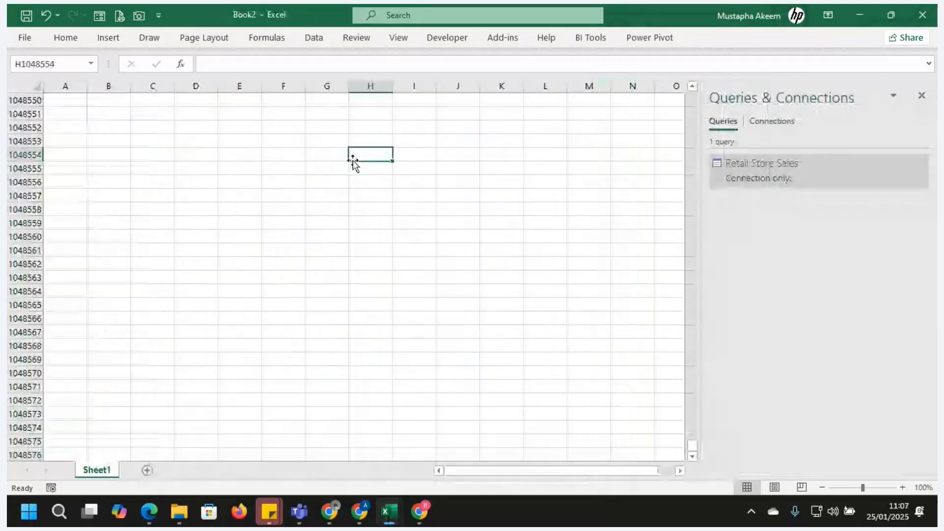
key(ctrl+Up)
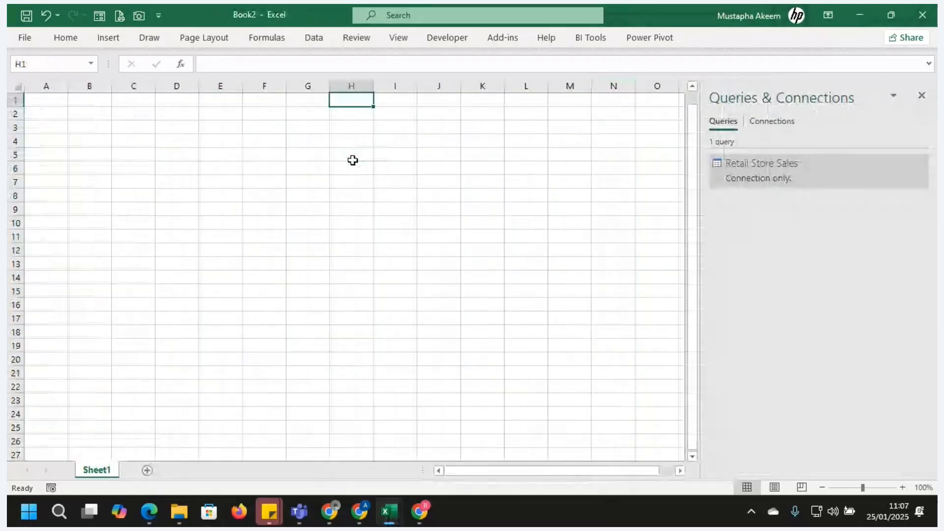
click(16, 113)
click(59, 110)
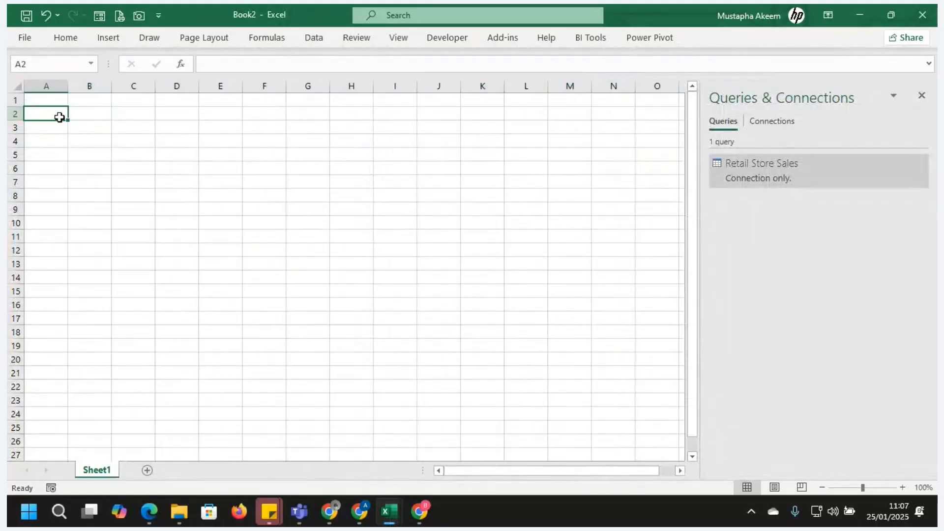
click(82, 167)
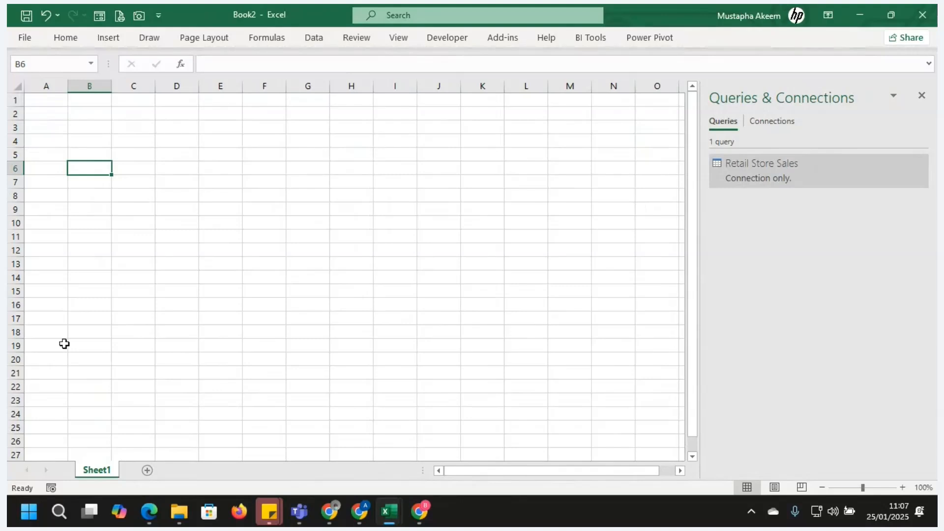
click(127, 274)
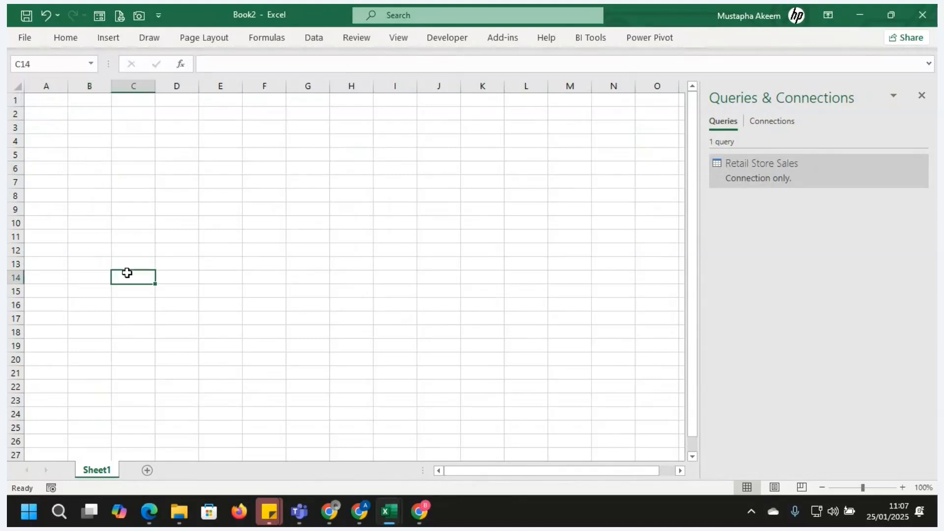
Check the Retail Store Sales query entry among the workbook's queries
click(766, 164)
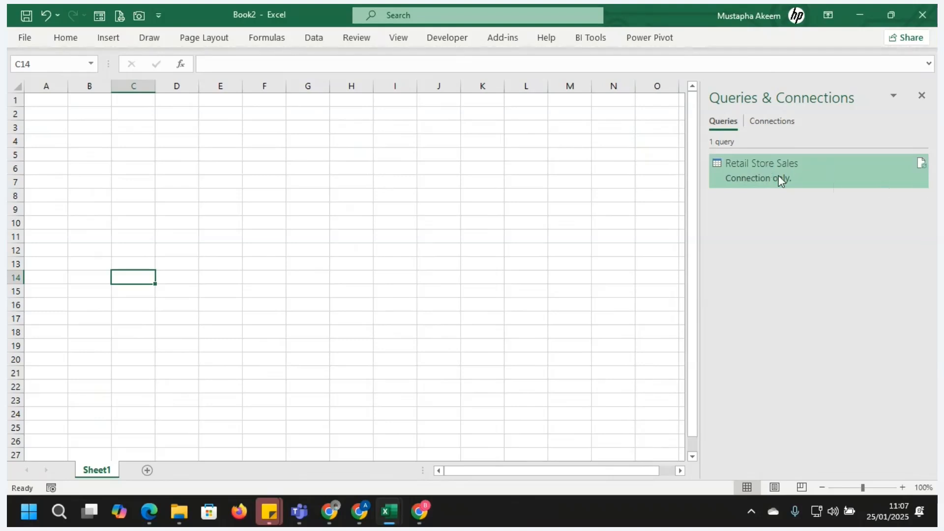
mouse_move(746, 175)
click(481, 146)
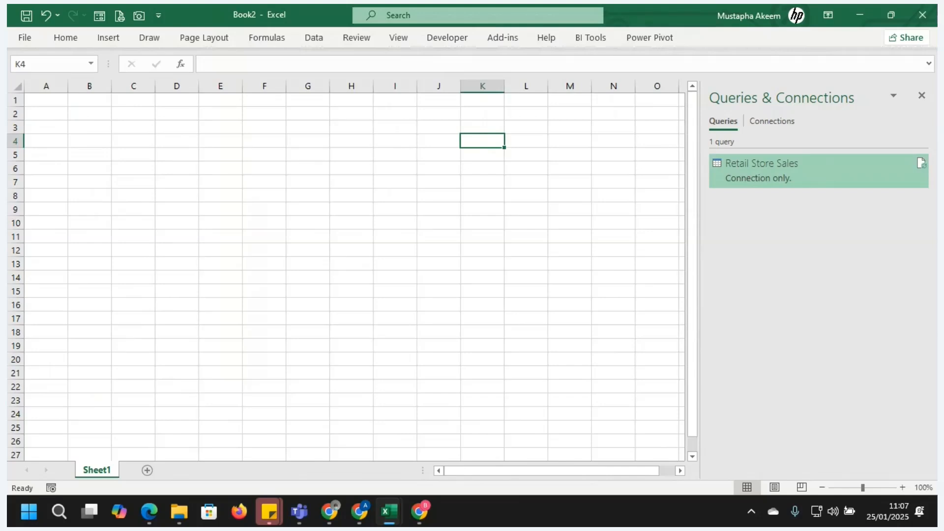
key(alt+Tab)
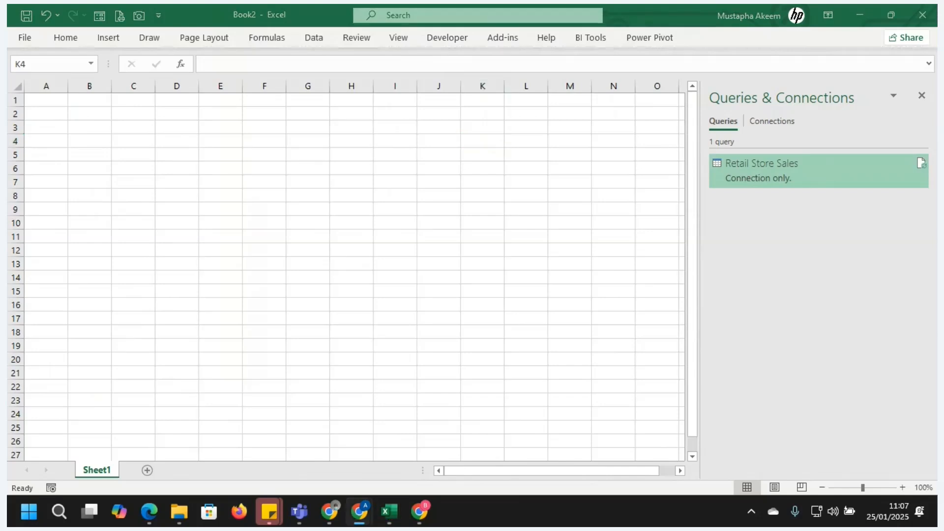
key(alt+Tab)
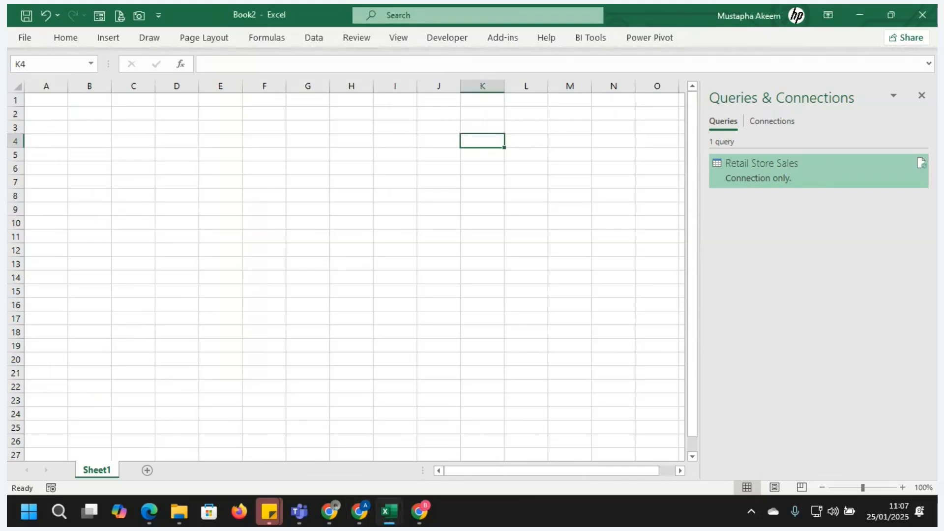
key(alt+Tab)
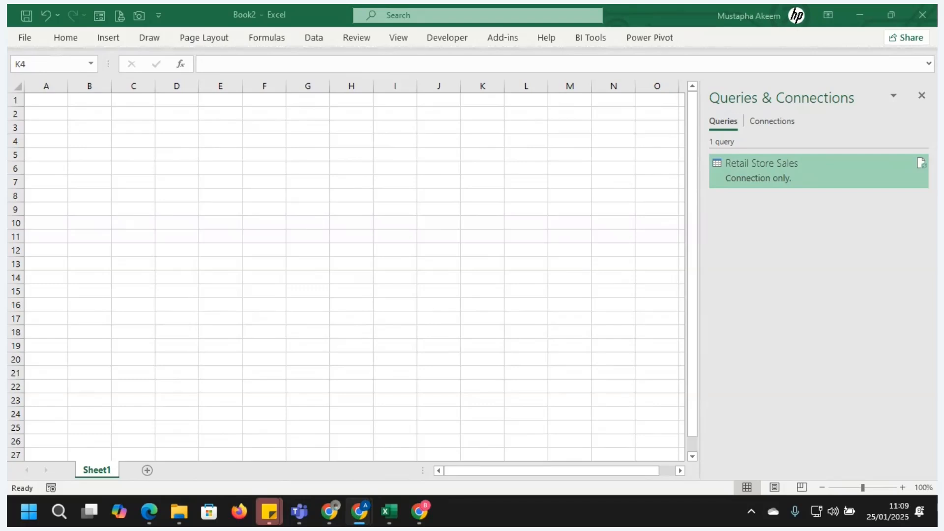
click(345, 244)
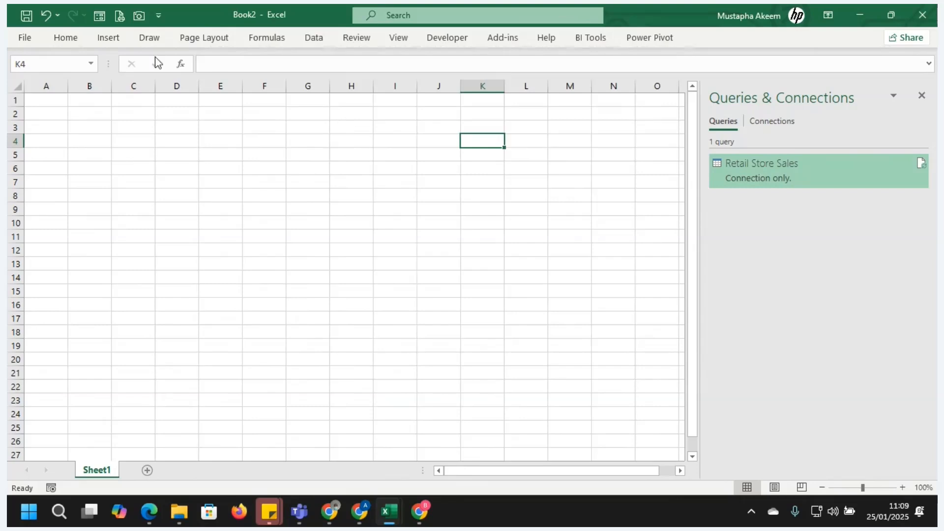
click(117, 42)
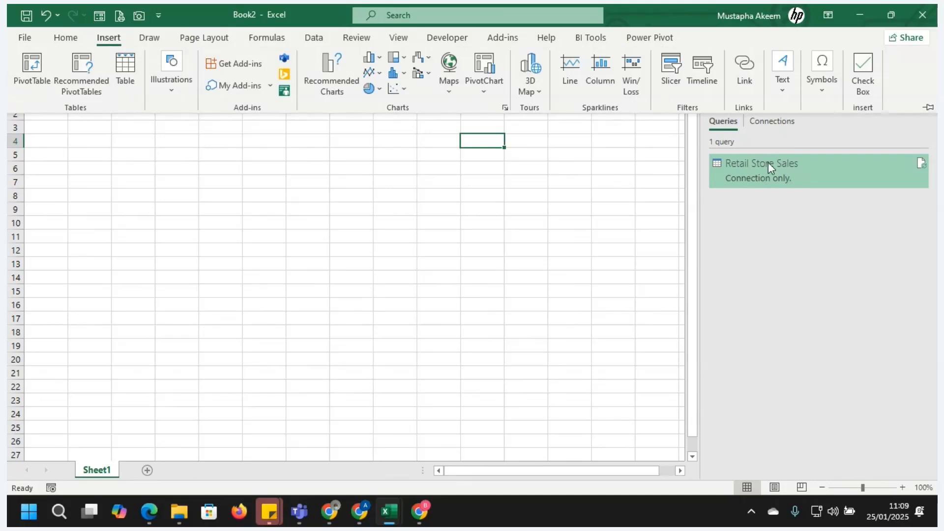
click(181, 171)
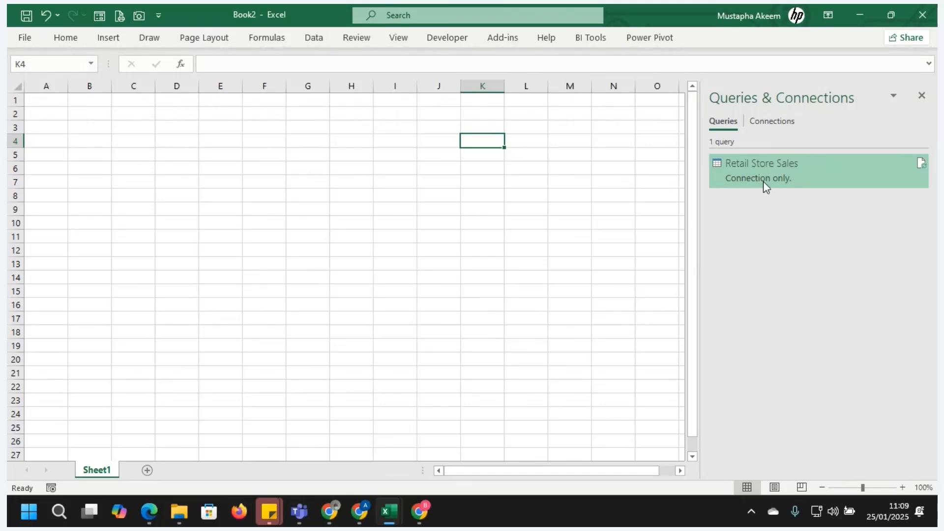
Reopen the Retail Store Sales query for editing and review the added date columns from Month to Day Name
mouse_move(768, 181)
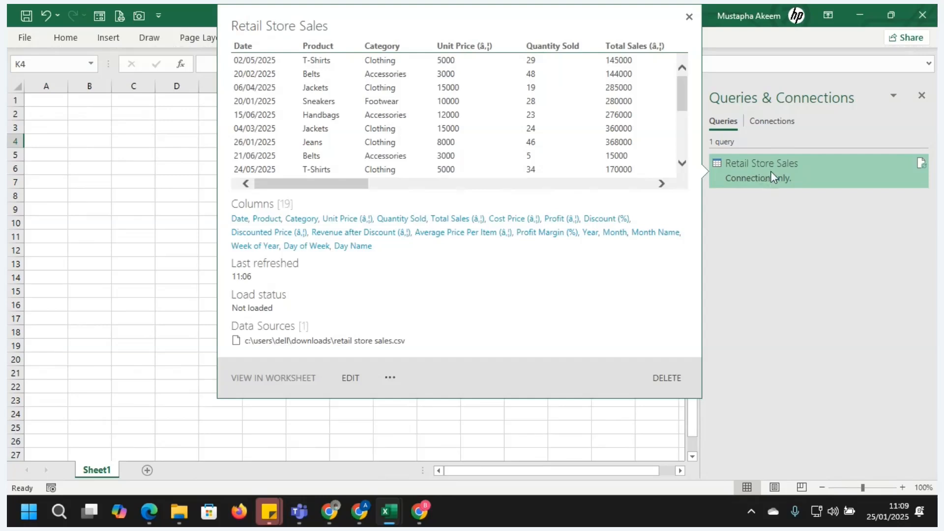
right_click(771, 170)
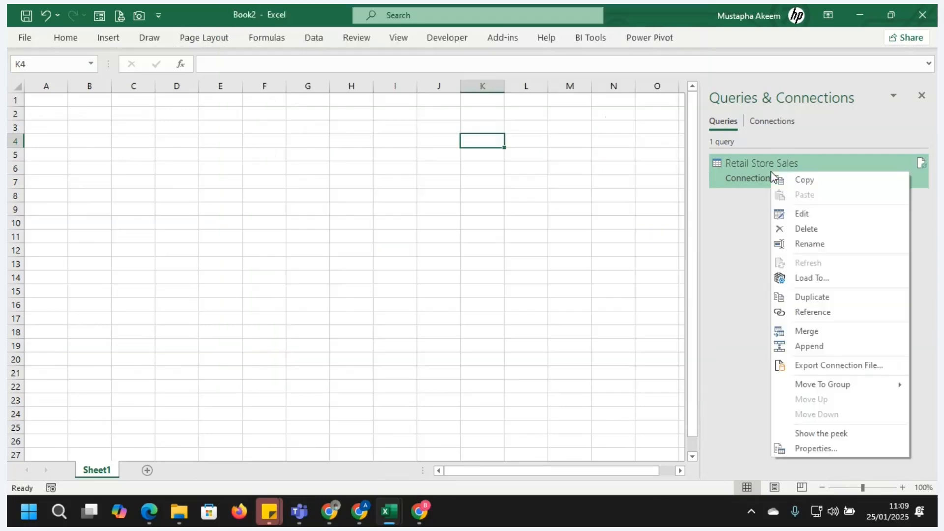
click(805, 214)
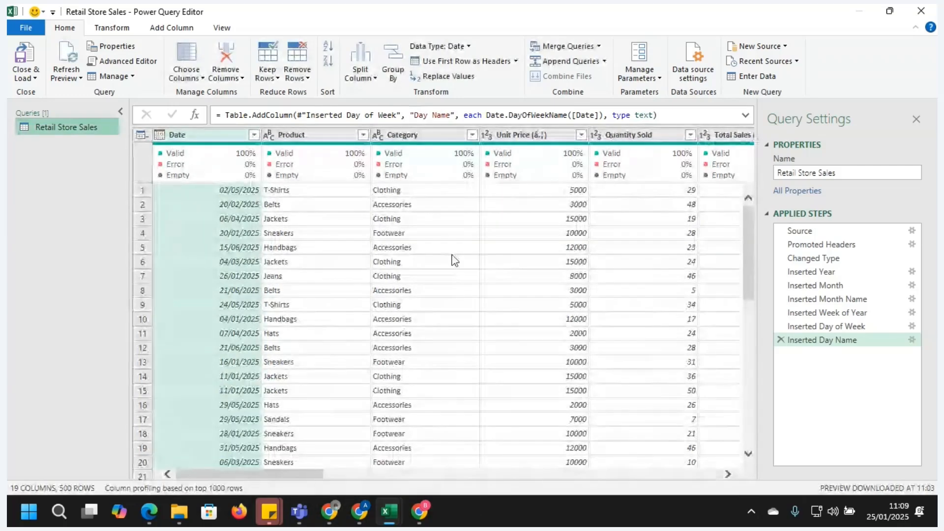
click(171, 28)
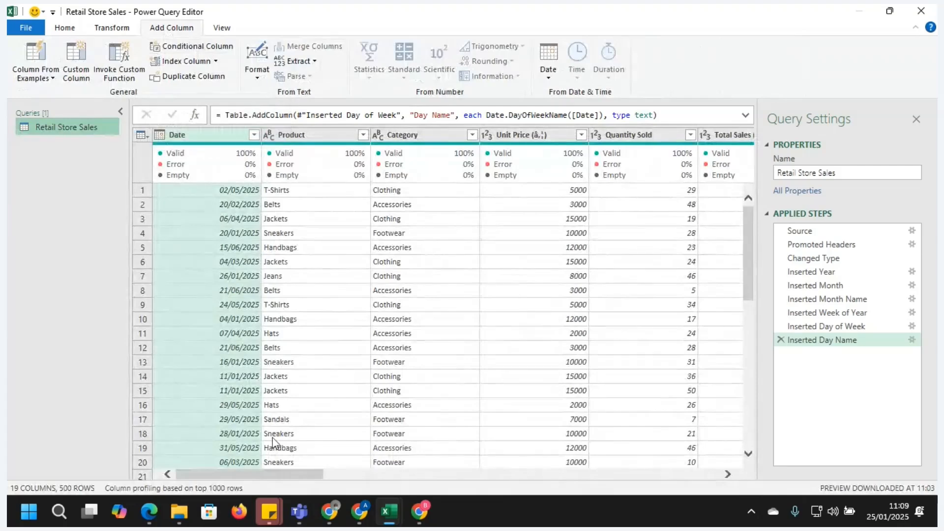
drag(279, 475, 681, 466)
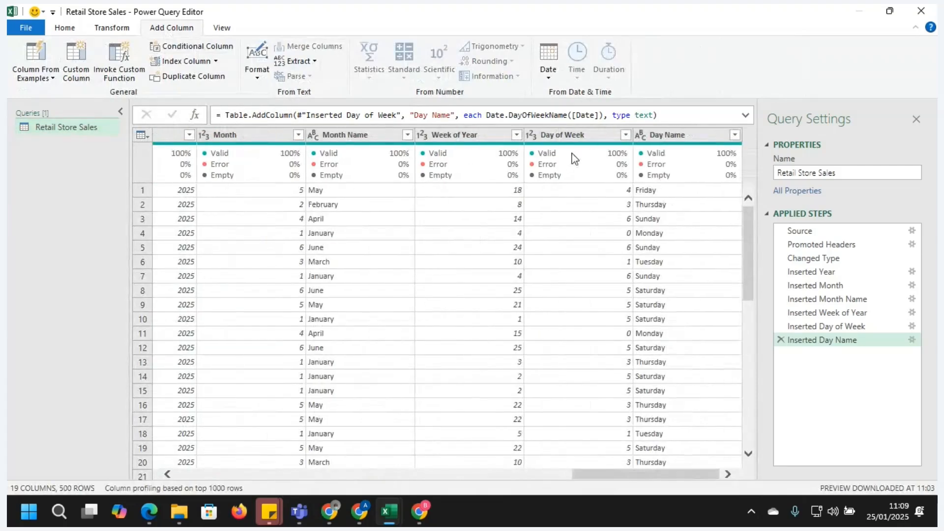
Compare the Day of Week numbers with the Day Name values across the first rows of the query
click(578, 142)
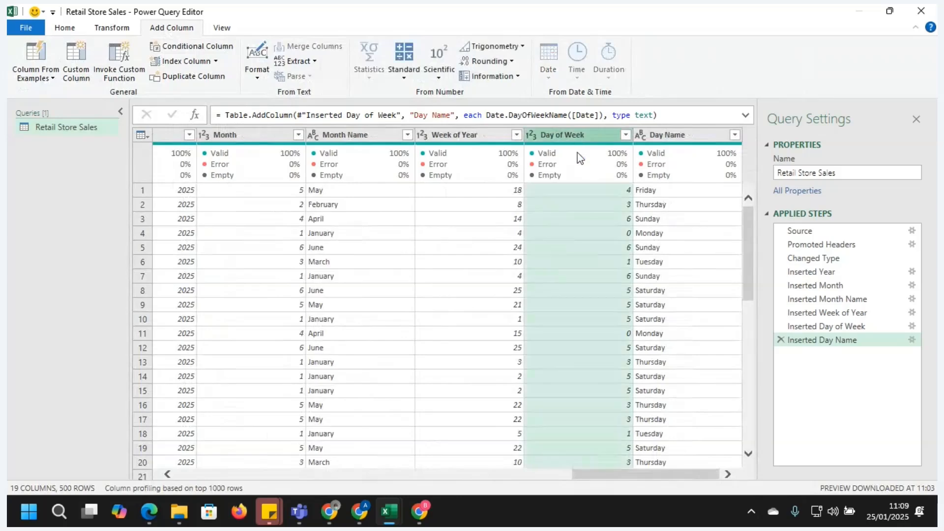
click(611, 216)
click(623, 237)
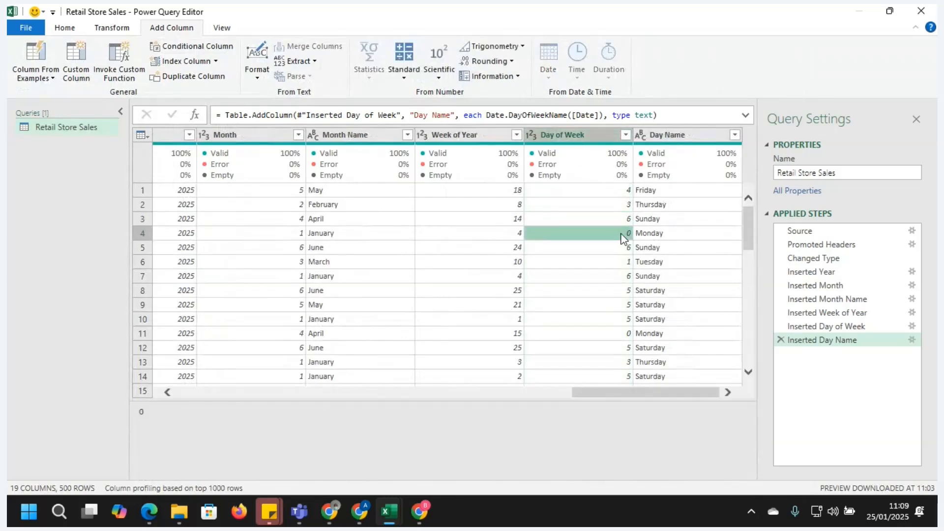
click(680, 135)
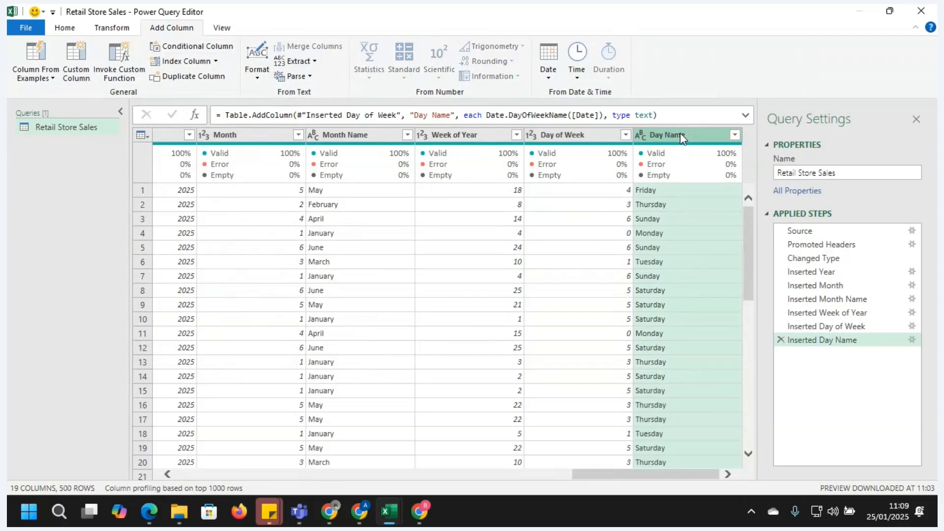
click(603, 195)
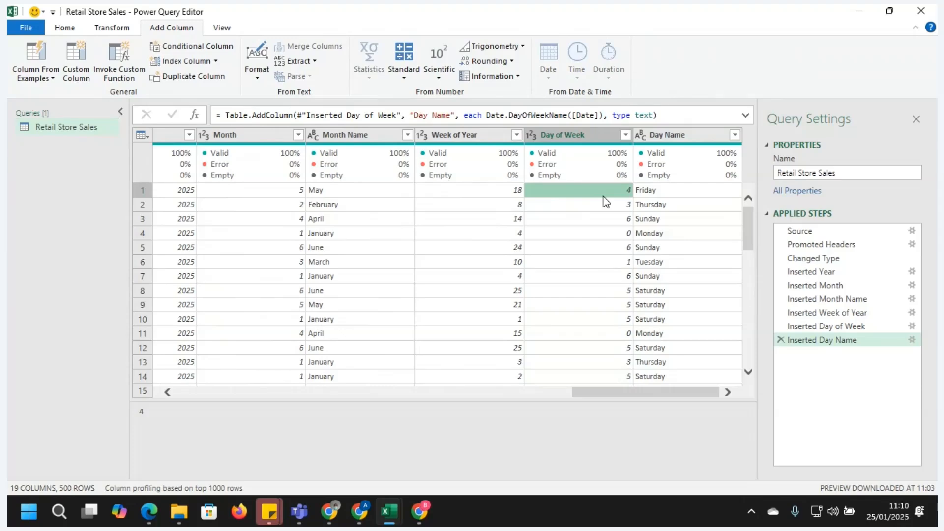
click(580, 134)
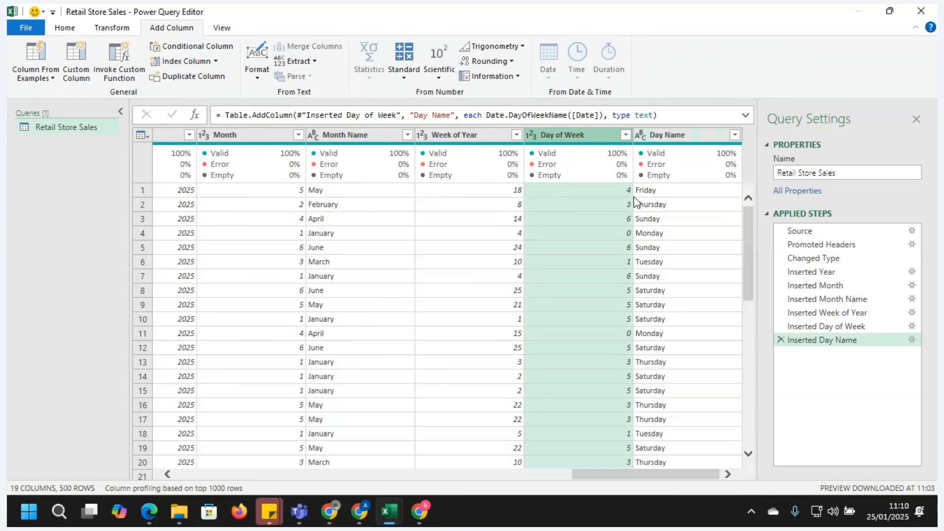
click(652, 195)
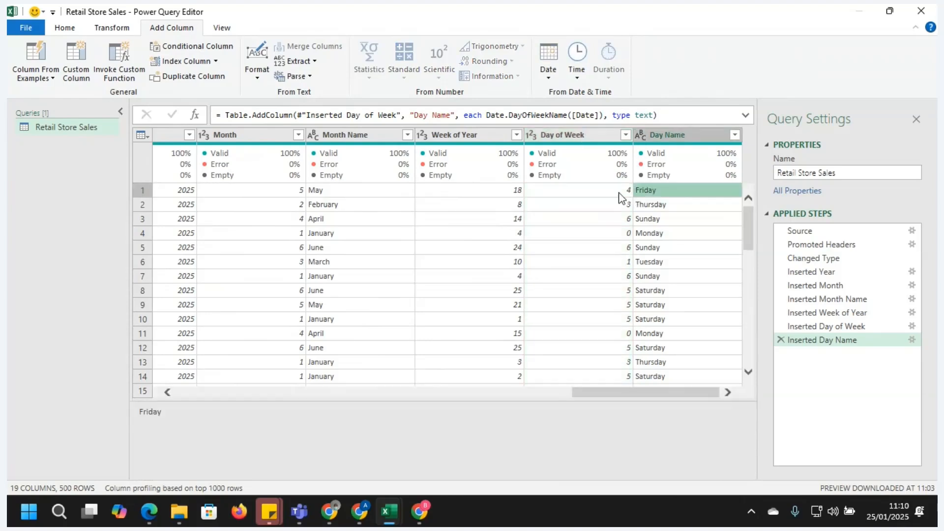
click(620, 196)
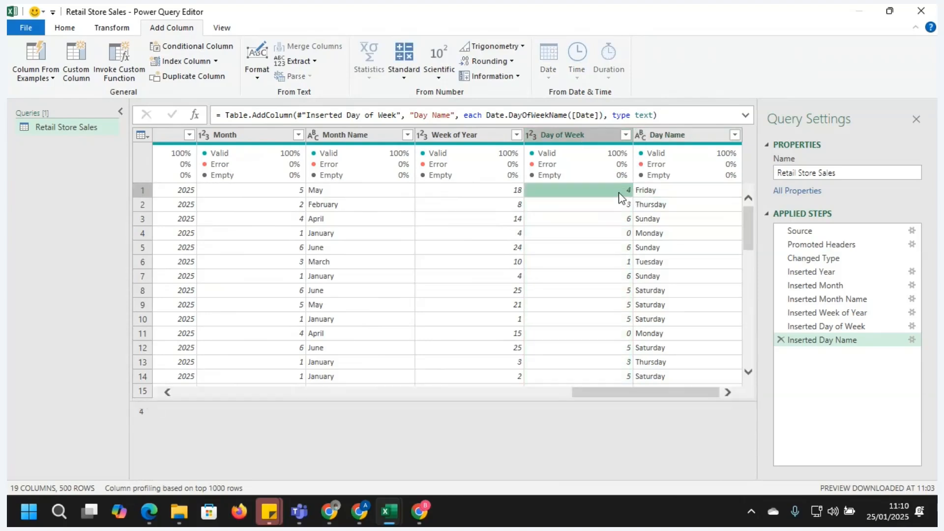
click(639, 223)
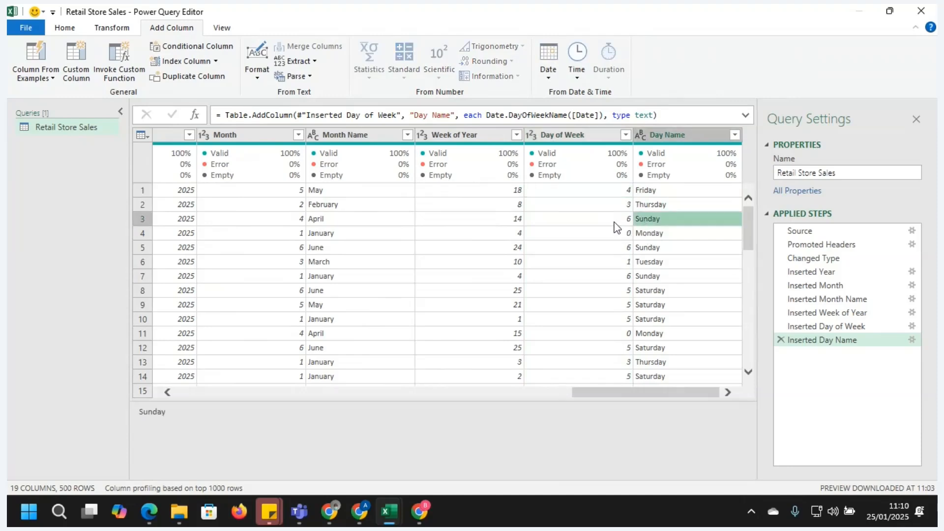
click(615, 222)
click(650, 233)
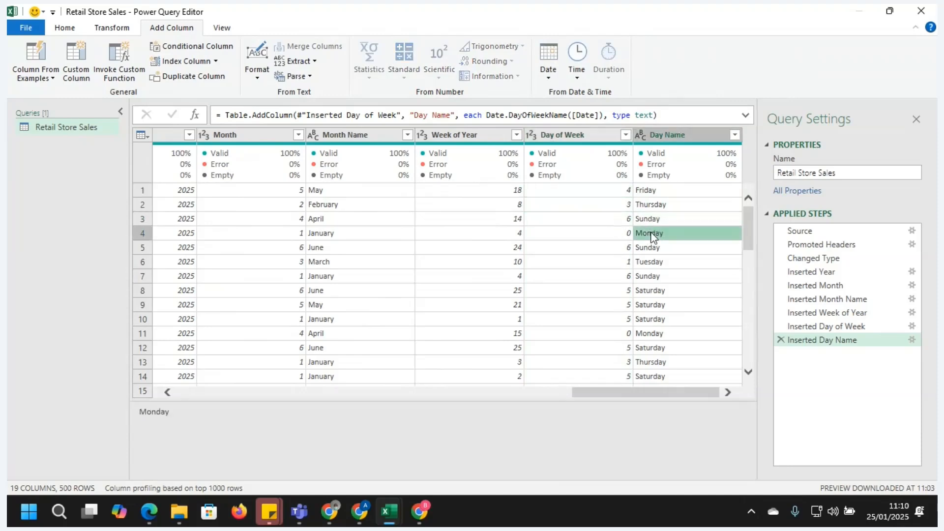
click(626, 223)
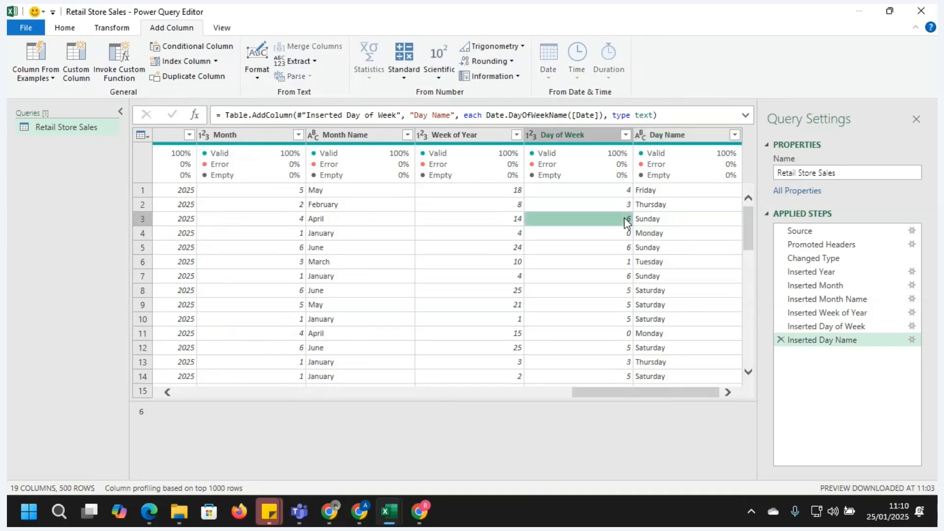
click(623, 253)
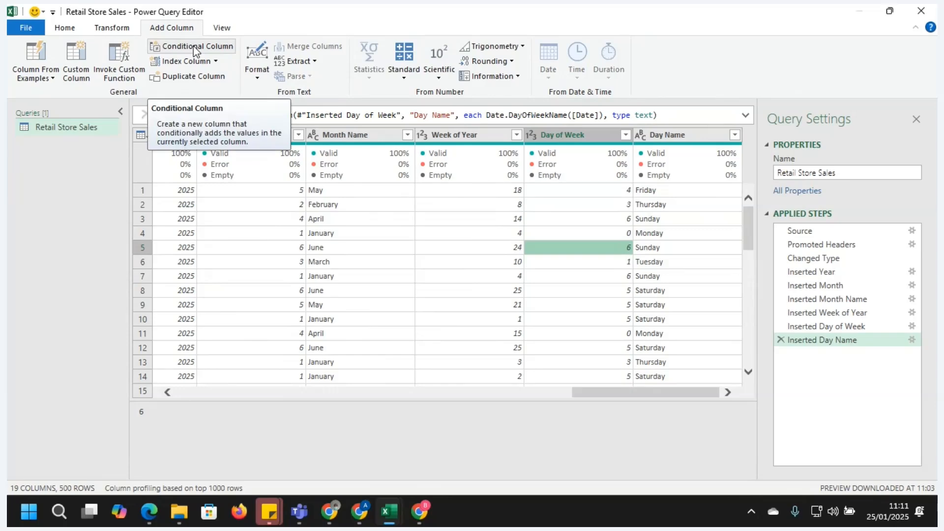
Start a new conditional column in the Retail Store Sales query and name it Day Status
click(193, 46)
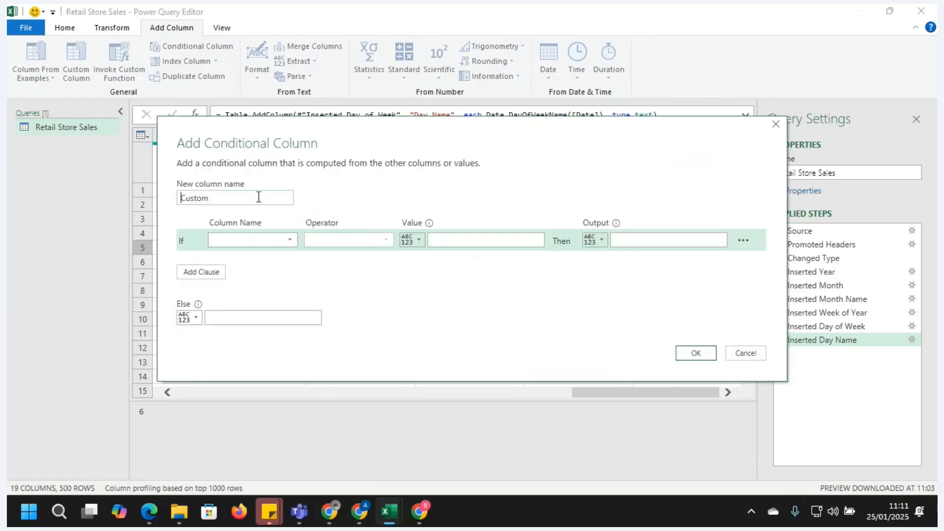
drag(260, 196, 167, 184)
text(W)
key(BackSpace)
text(weeke)
key(BackSpace)
key(BackSpace)
key(BackSpace)
key(BackSpace)
key(BackSpace)
text(Day Staus)
key(BackSpace)
key(BackSpace)
text(tus)
Set the condition so that Day of Week is less than or equal to 4 outputs Weekday
click(285, 244)
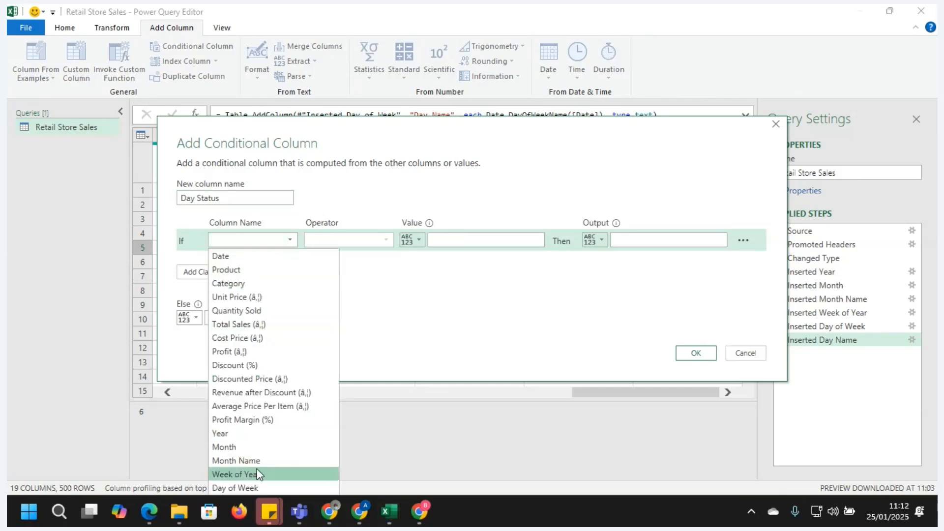
click(297, 487)
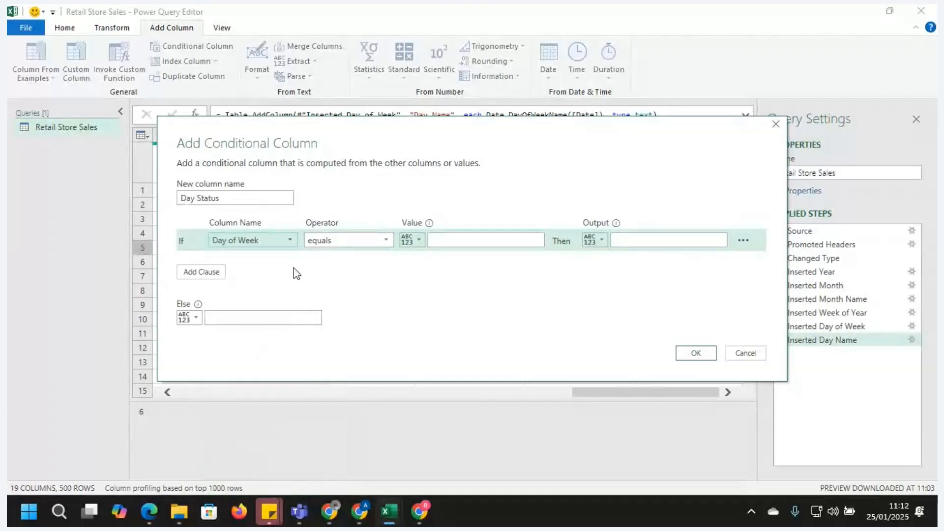
click(290, 242)
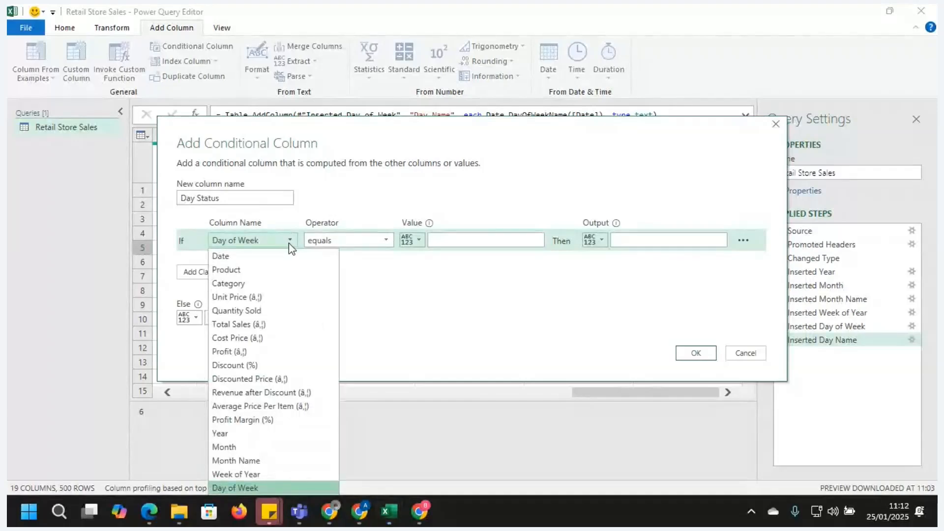
click(289, 242)
click(386, 241)
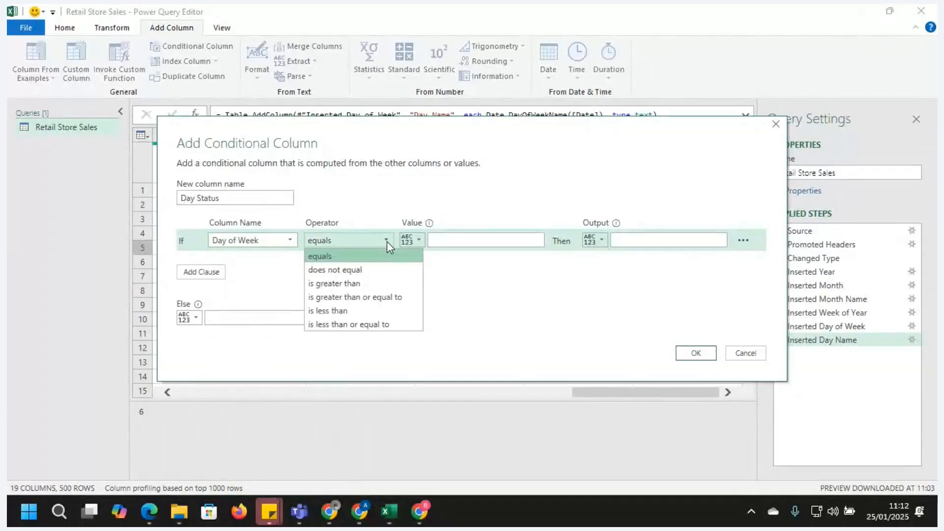
click(370, 324)
click(482, 242)
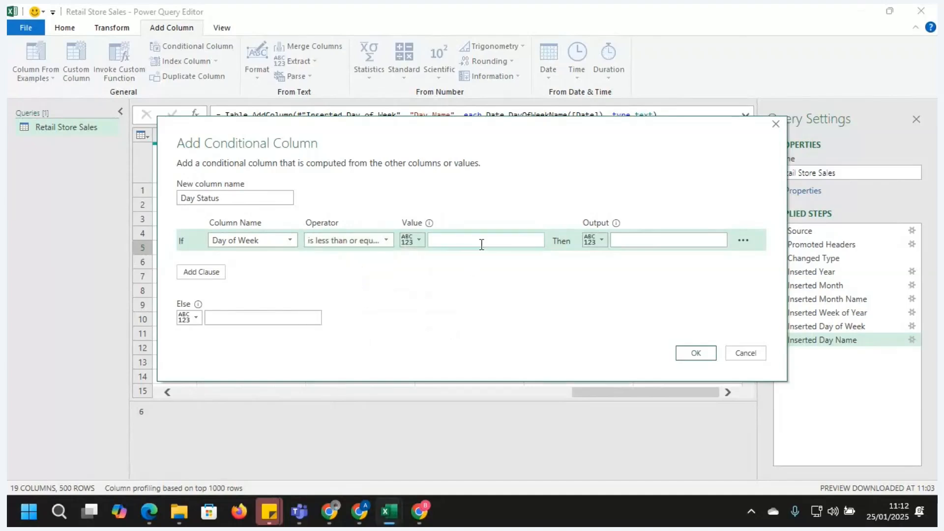
text(4)
click(642, 241)
text(Weekday)
Set the Else output to Weekend and create the Day Status conditional column
click(272, 319)
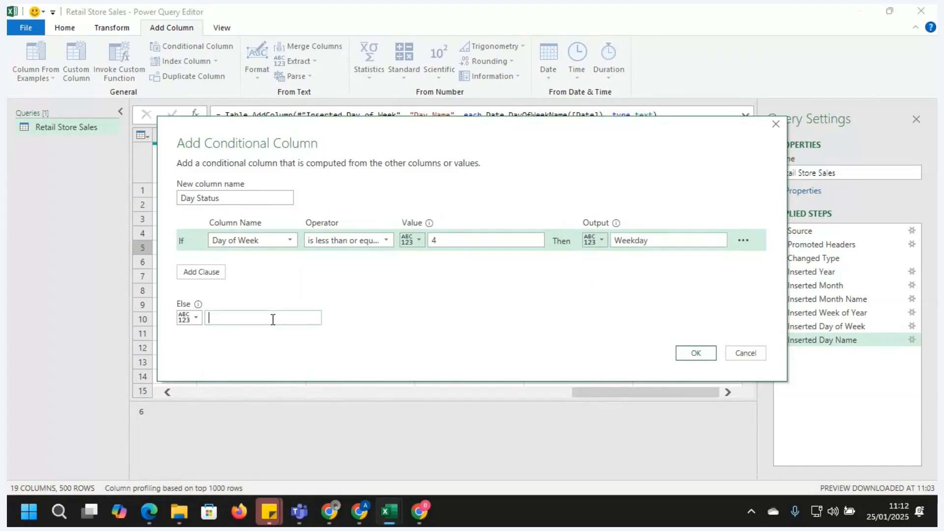
click(202, 274)
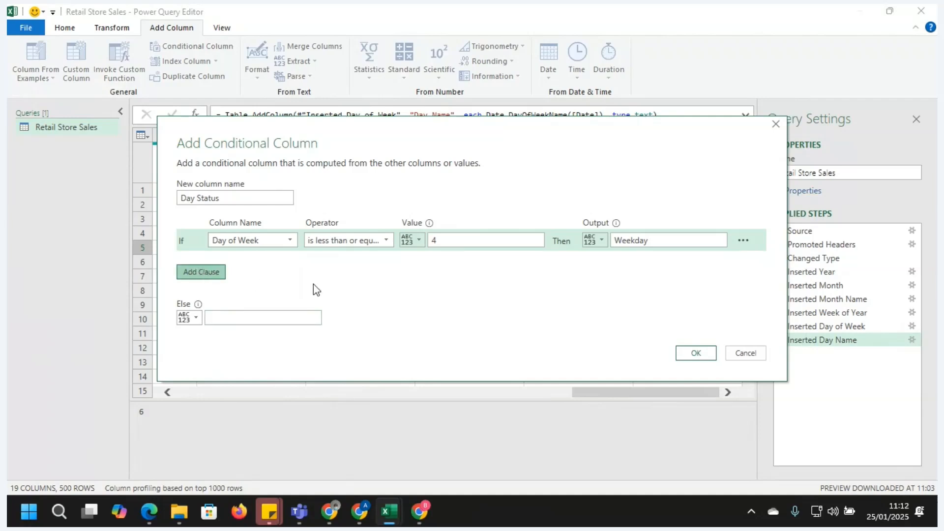
click(268, 316)
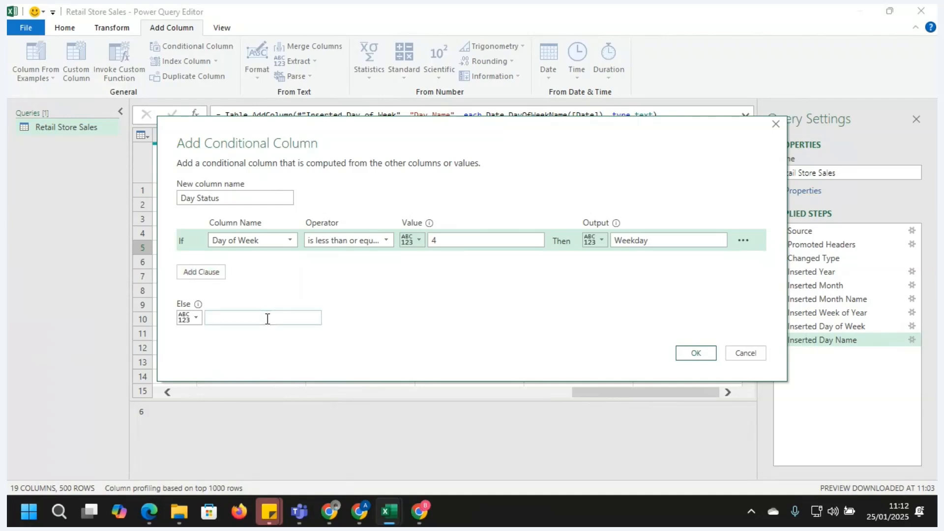
text(Weekend)
click(694, 354)
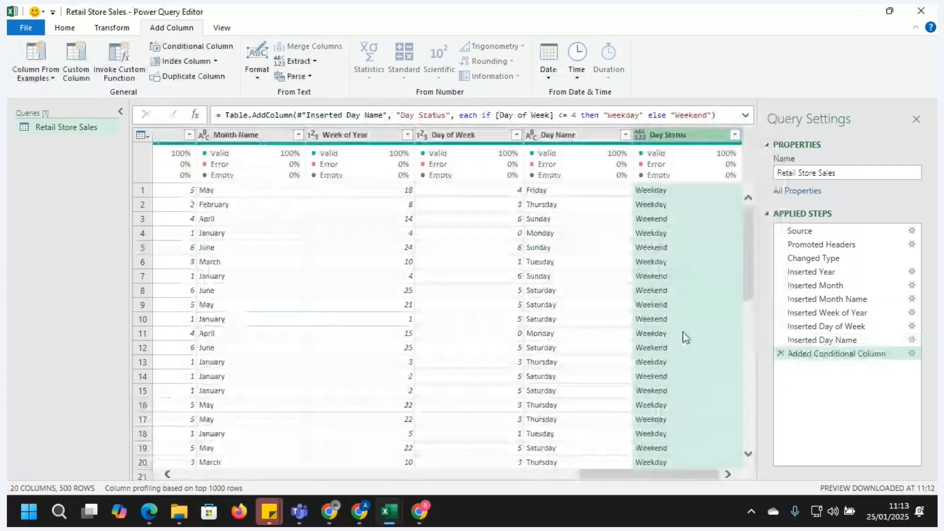
Change the Day Status column's data type to Text, and close and load the updated query into the workbook
click(640, 135)
click(671, 292)
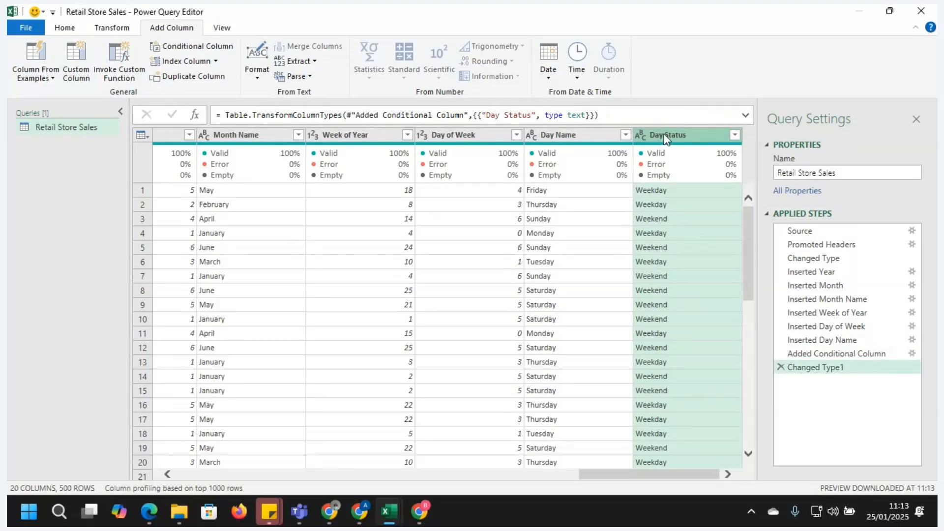
click(25, 34)
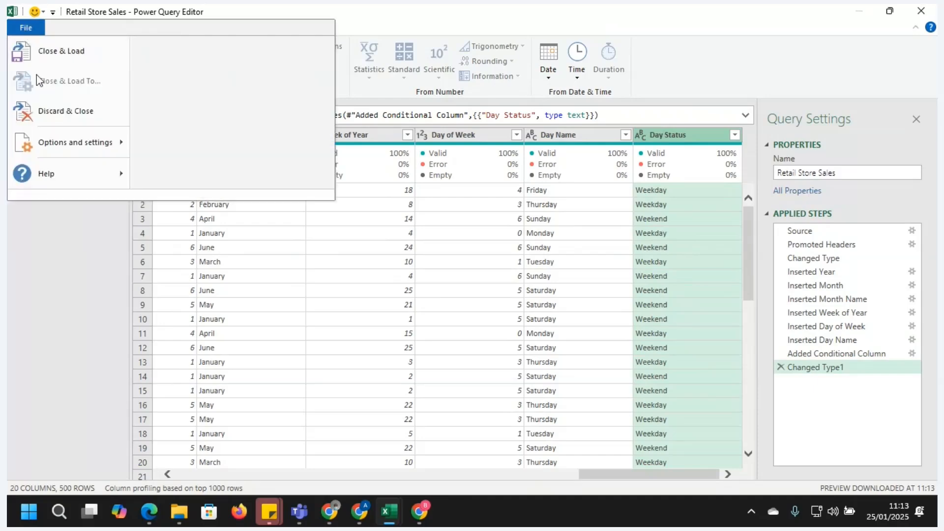
click(57, 52)
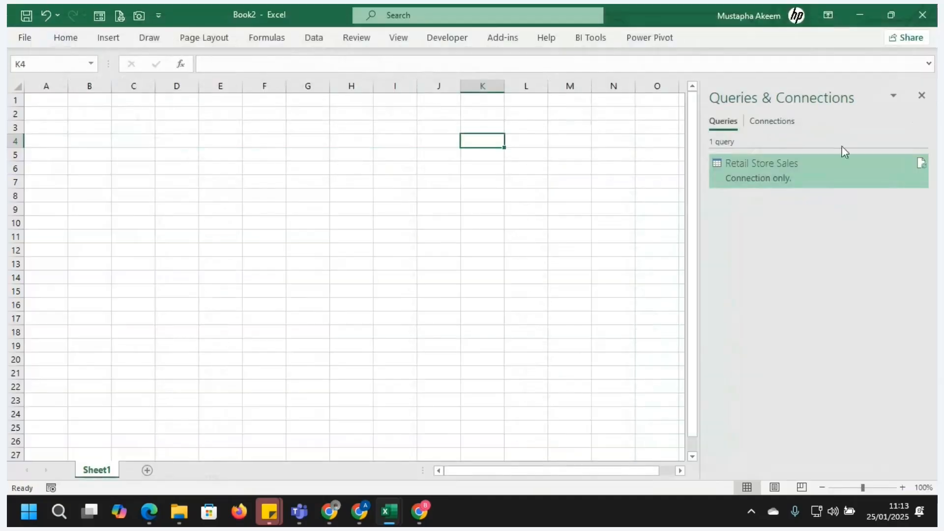
mouse_move(824, 171)
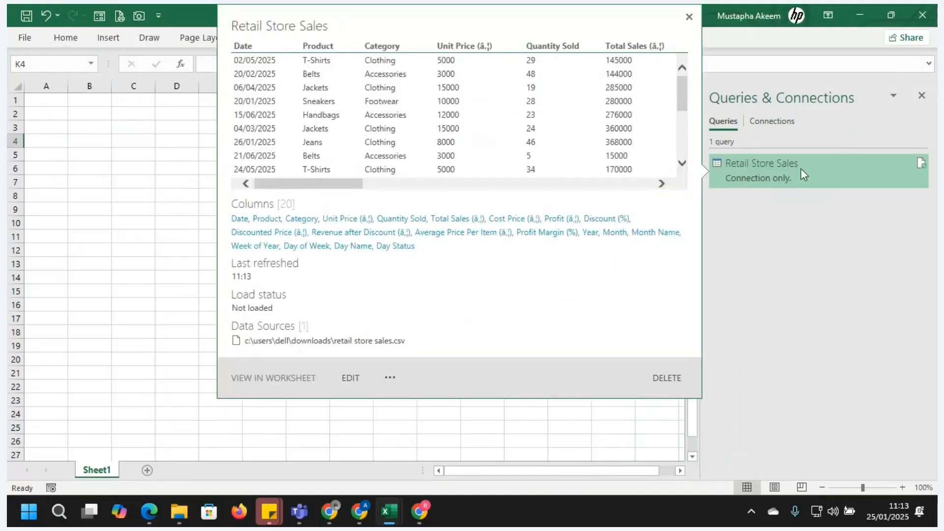
click(45, 209)
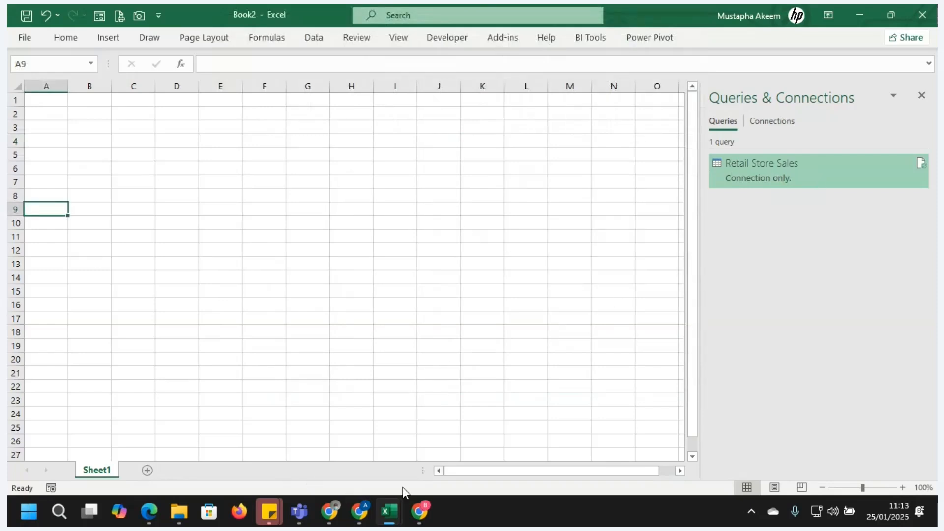
Widen the Date column in the original Retail Store Sales workbook to show full dates, and return to Book2
mouse_move(389, 512)
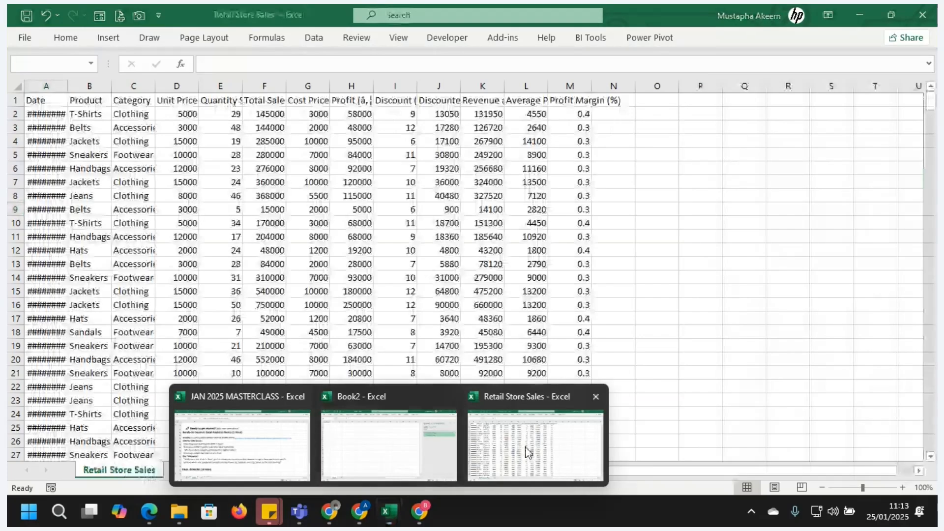
click(528, 451)
click(482, 155)
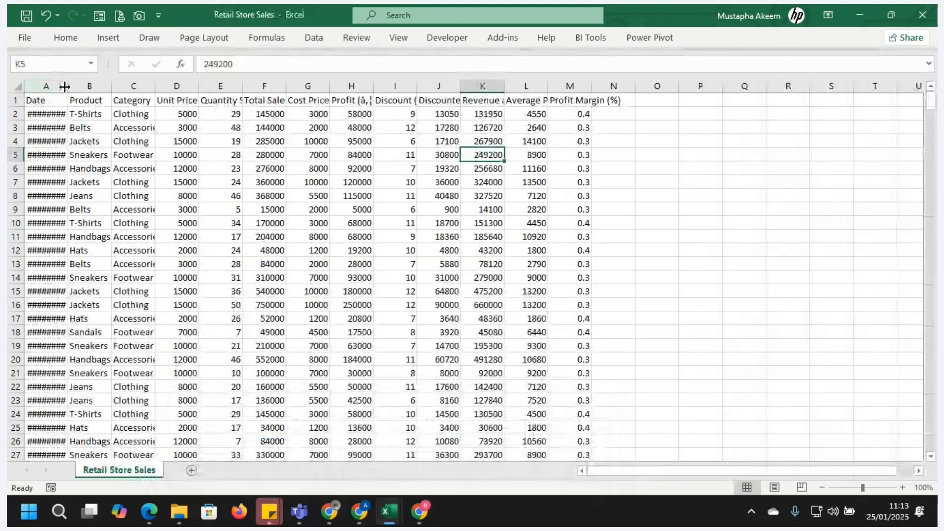
drag(64, 87, 87, 87)
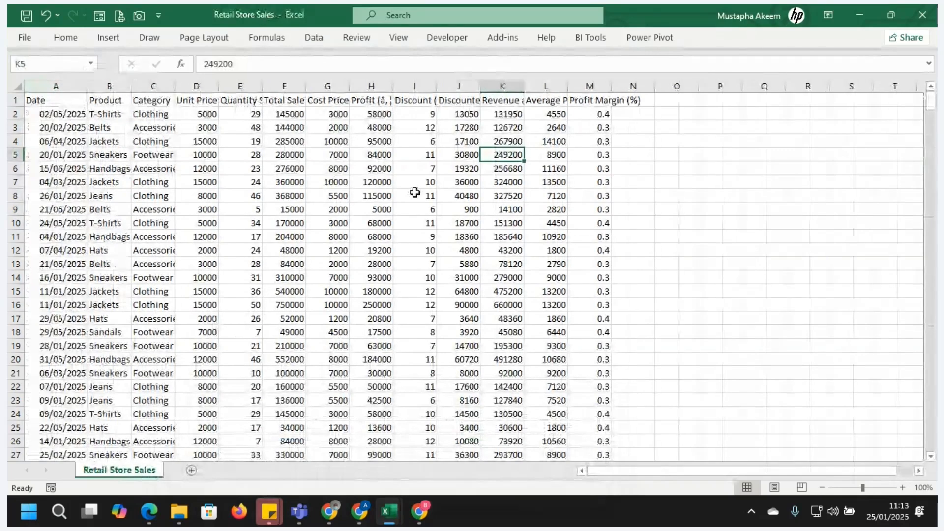
click(368, 252)
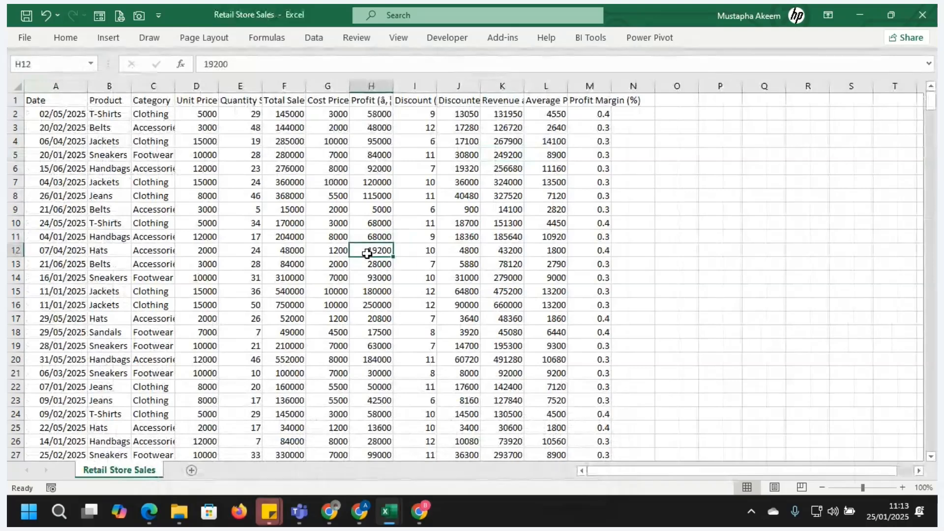
click(217, 223)
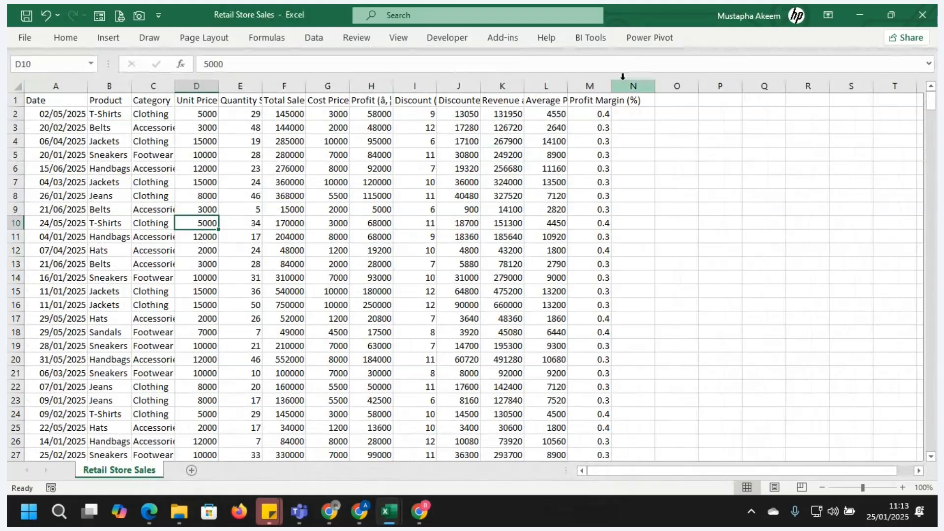
click(856, 15)
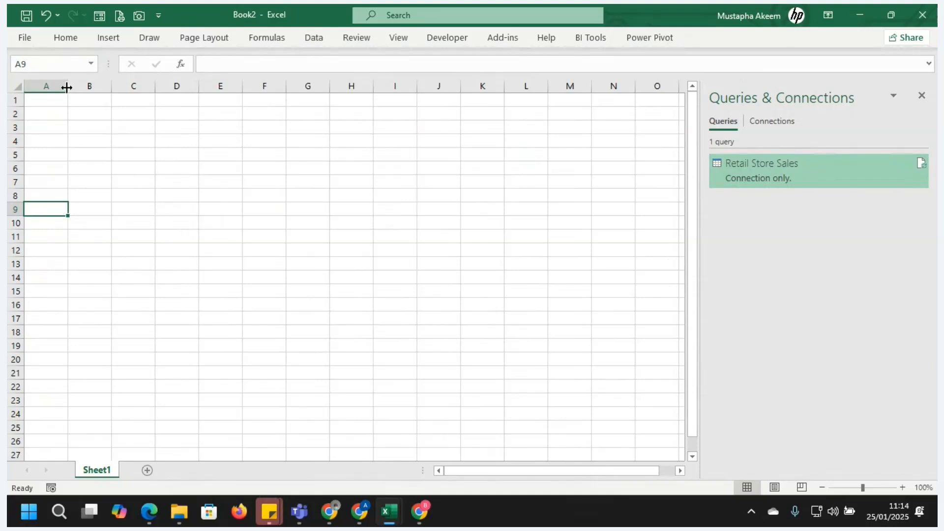
Create a PivotTable at cell A9 of Sheet1, using the Query - Retail Store Sales connection as its external data source
drag(69, 87, 74, 88)
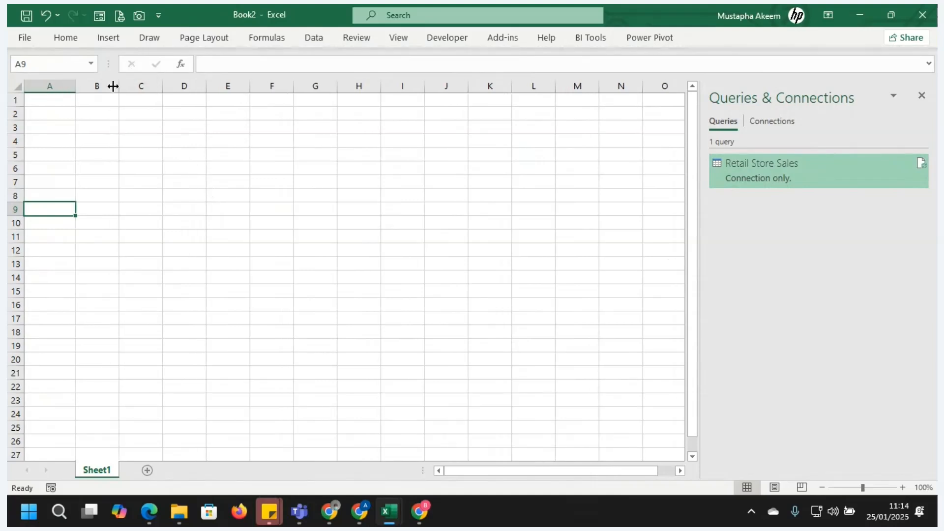
click(110, 39)
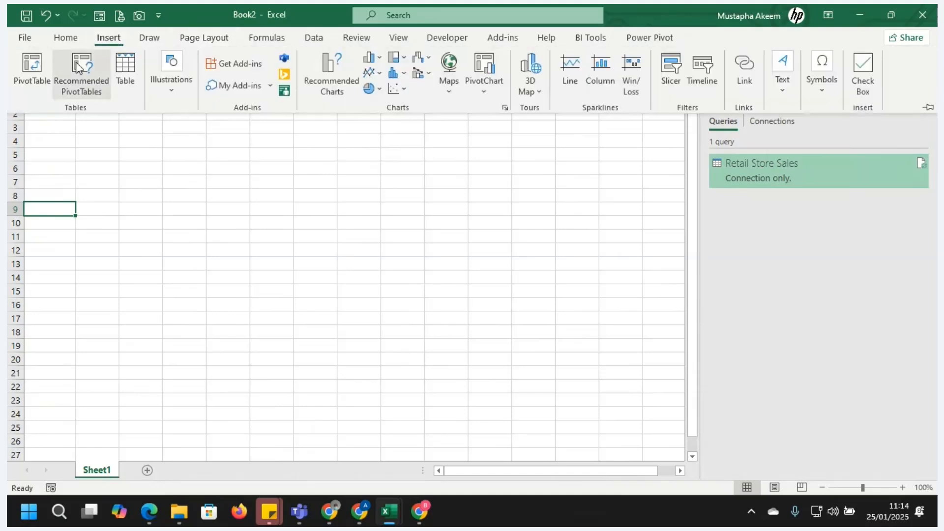
click(31, 65)
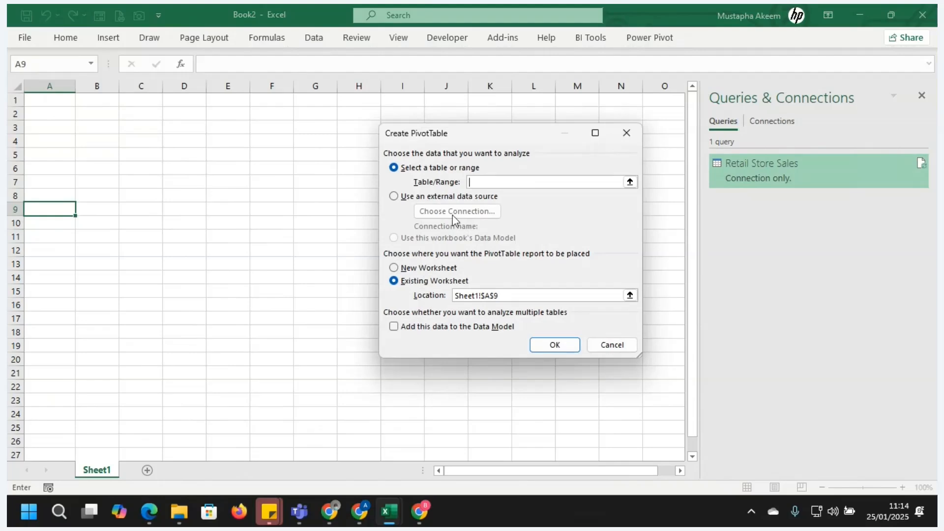
click(398, 198)
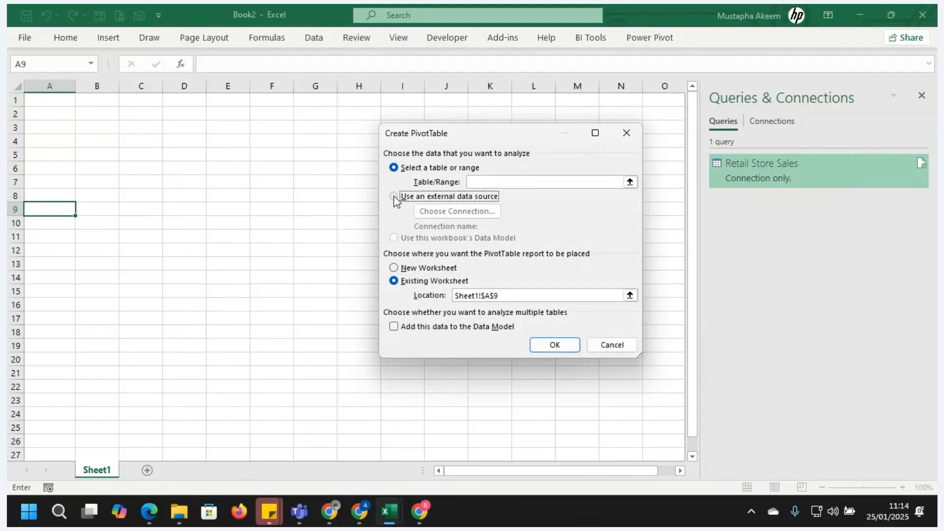
click(447, 212)
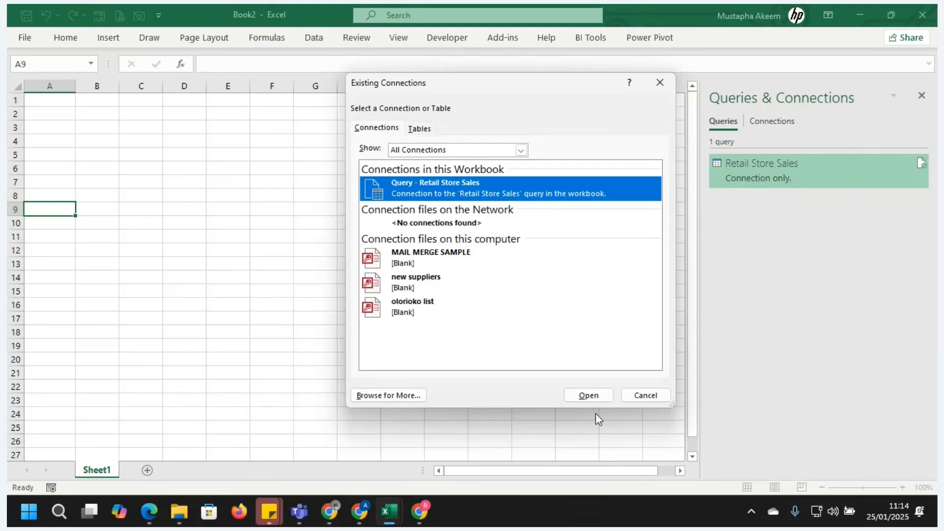
click(592, 399)
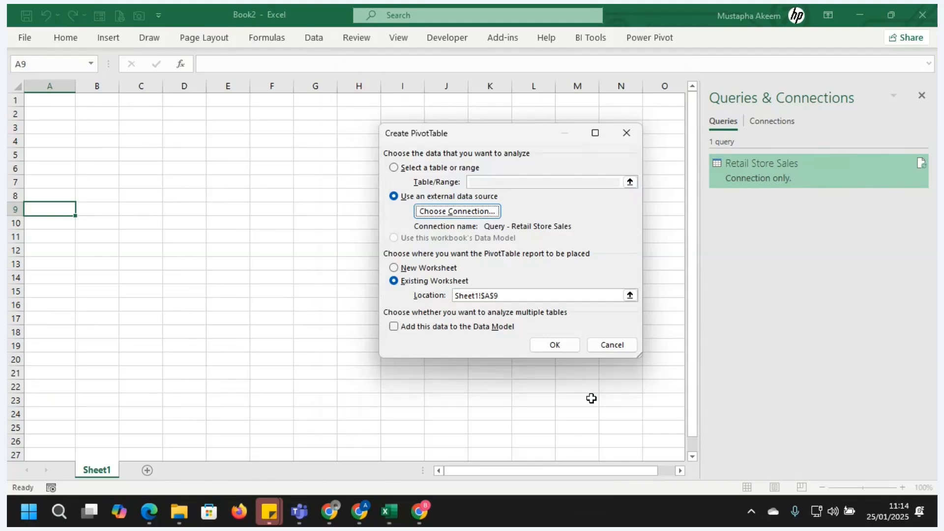
click(557, 351)
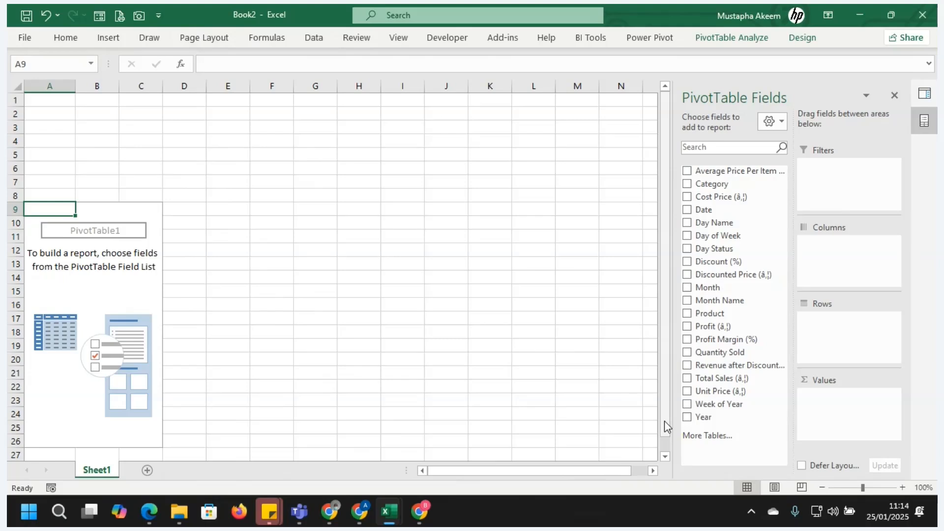
Delete the duplicate query Retail Store Sales (2) from the workbook's queries
drag(665, 421, 663, 378)
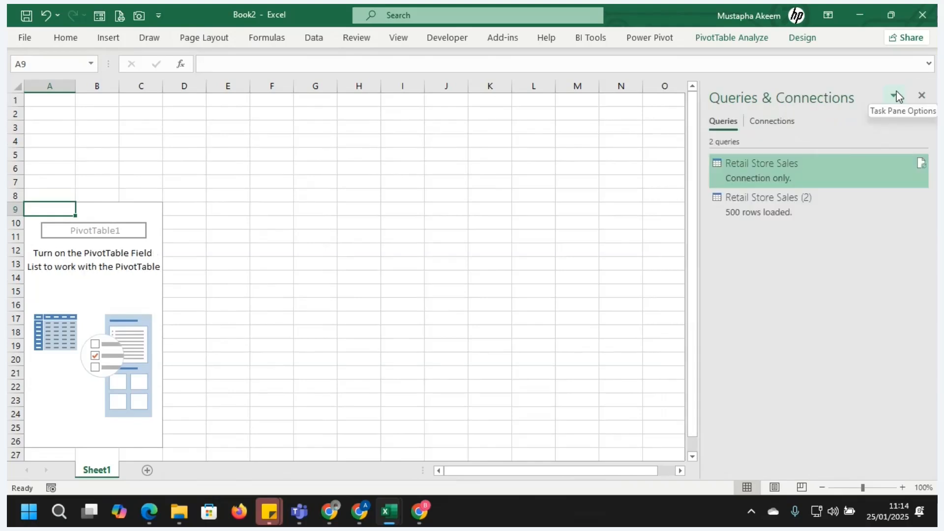
right_click(793, 166)
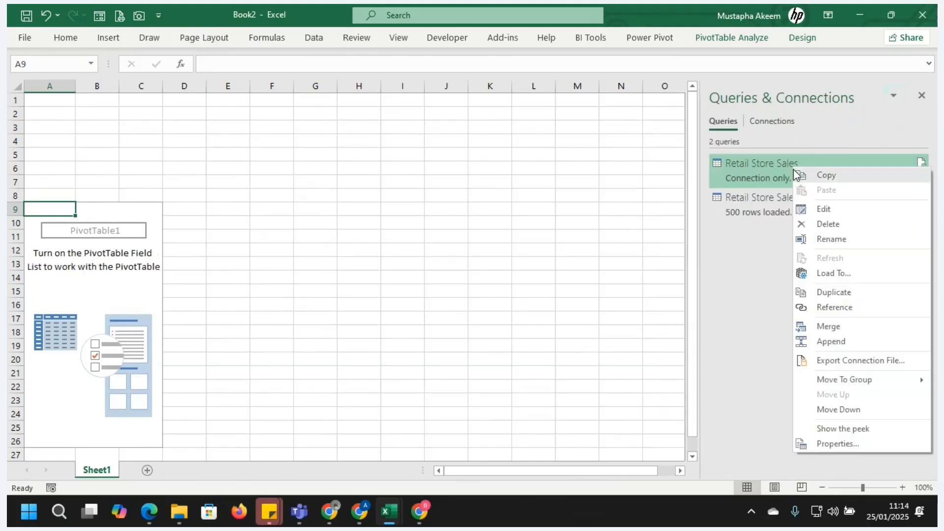
click(712, 235)
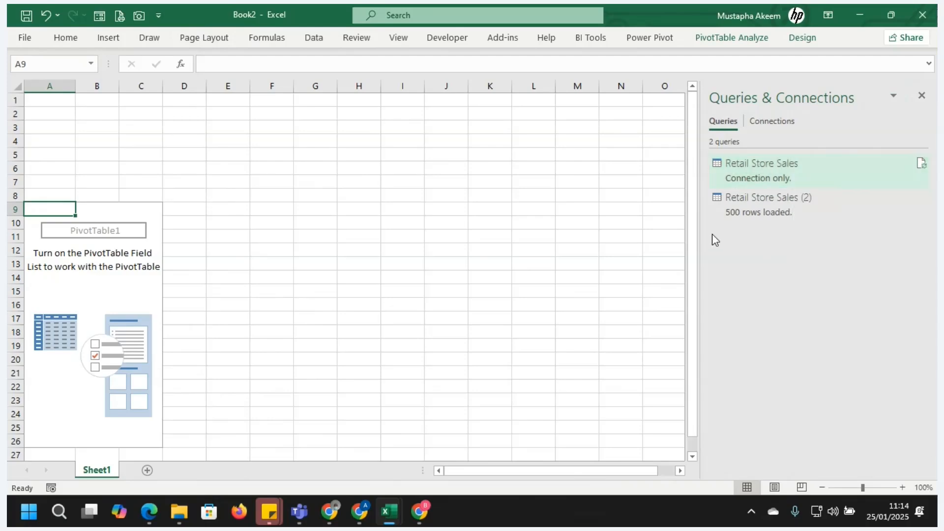
mouse_move(786, 209)
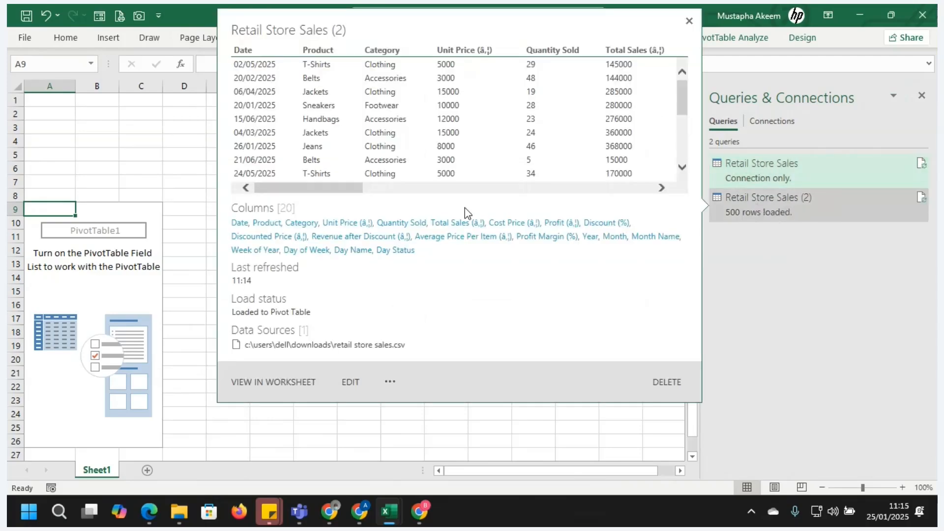
right_click(751, 210)
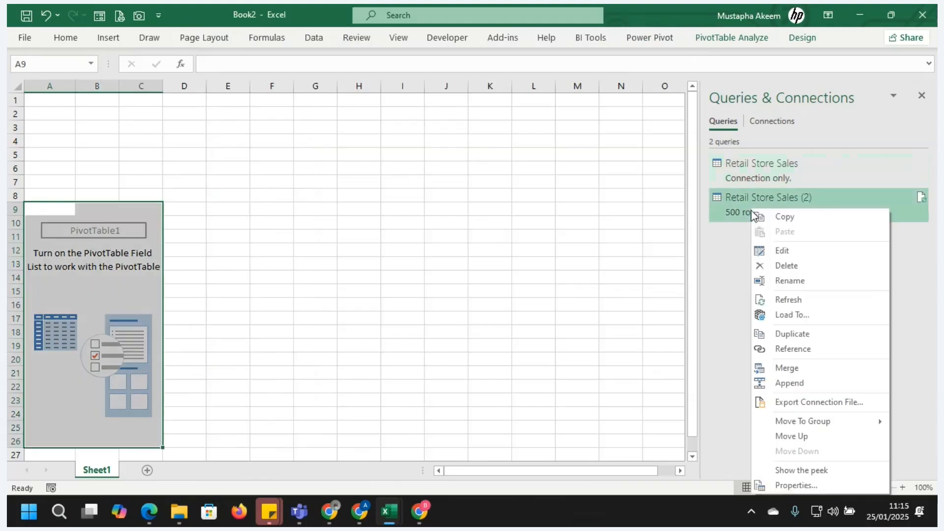
click(794, 268)
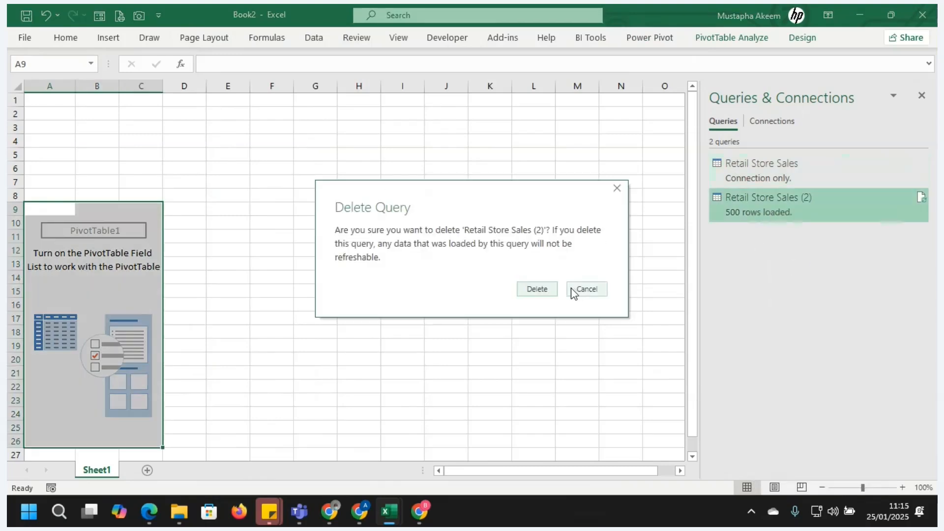
click(537, 290)
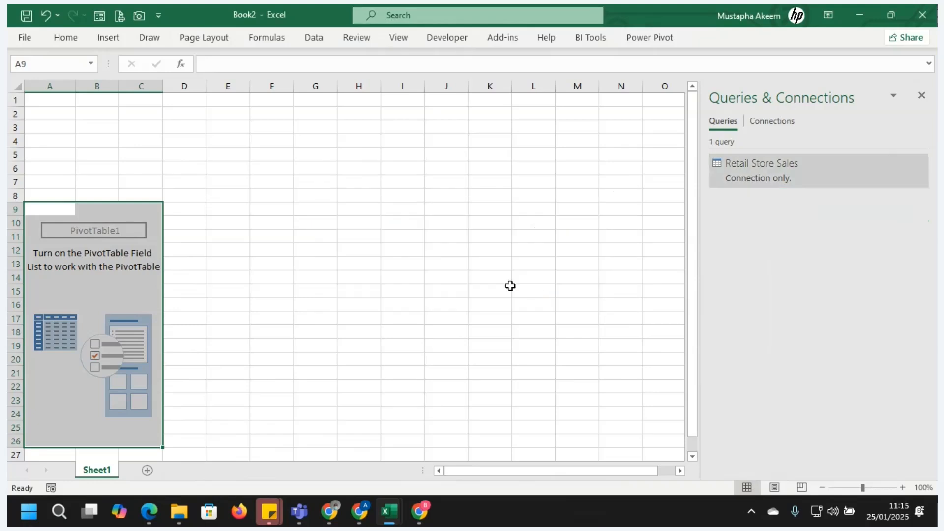
Add a blank worksheet and delete Sheet1 with its empty PivotTable
click(322, 244)
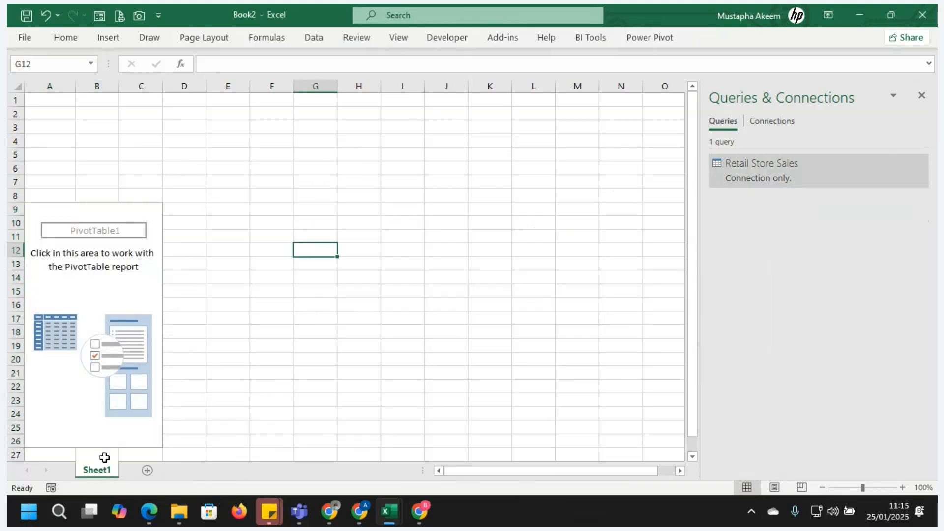
click(145, 474)
click(104, 470)
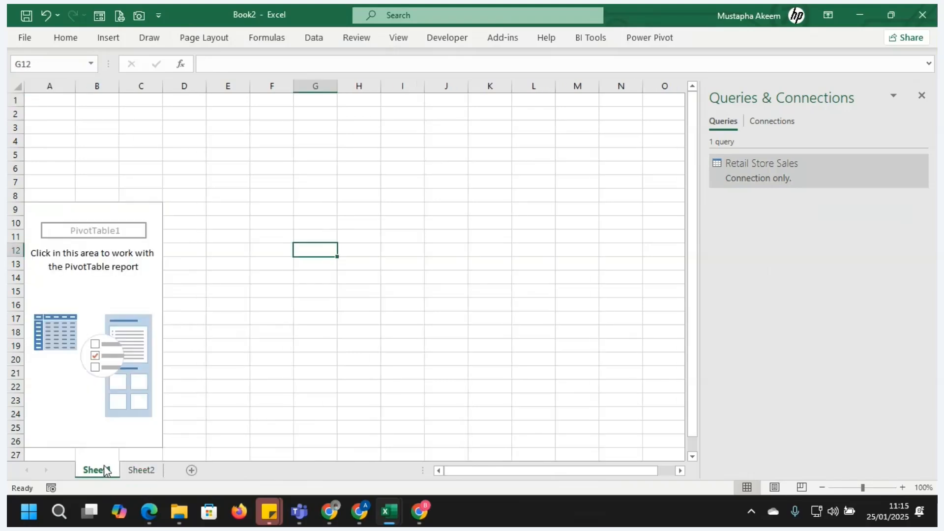
right_click(105, 470)
click(139, 297)
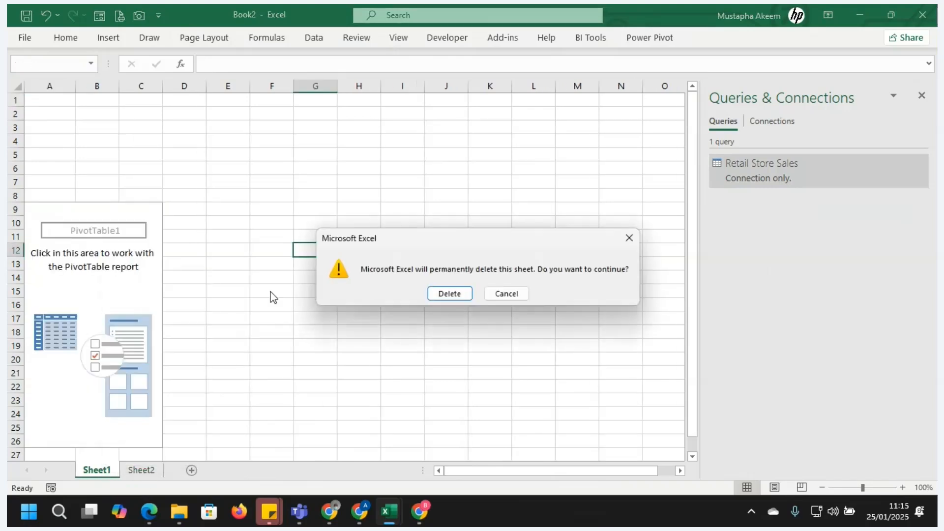
click(461, 294)
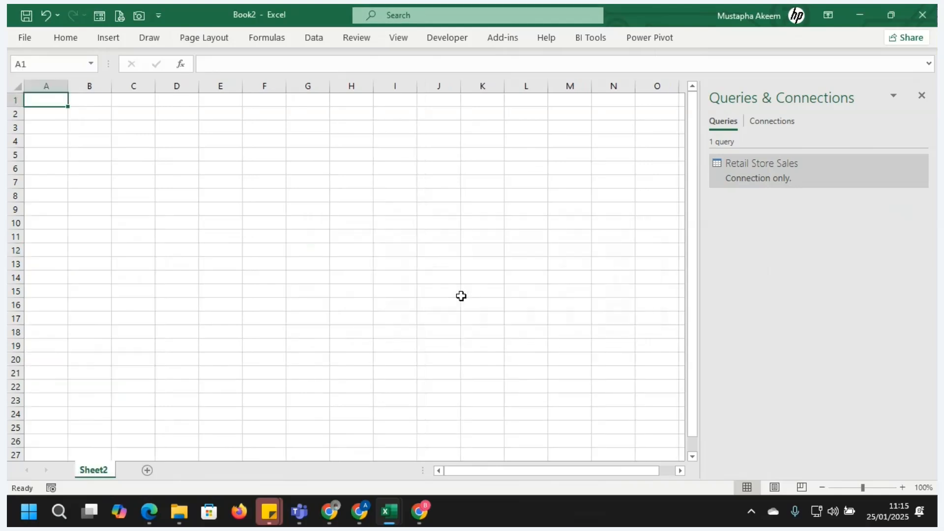
click(140, 303)
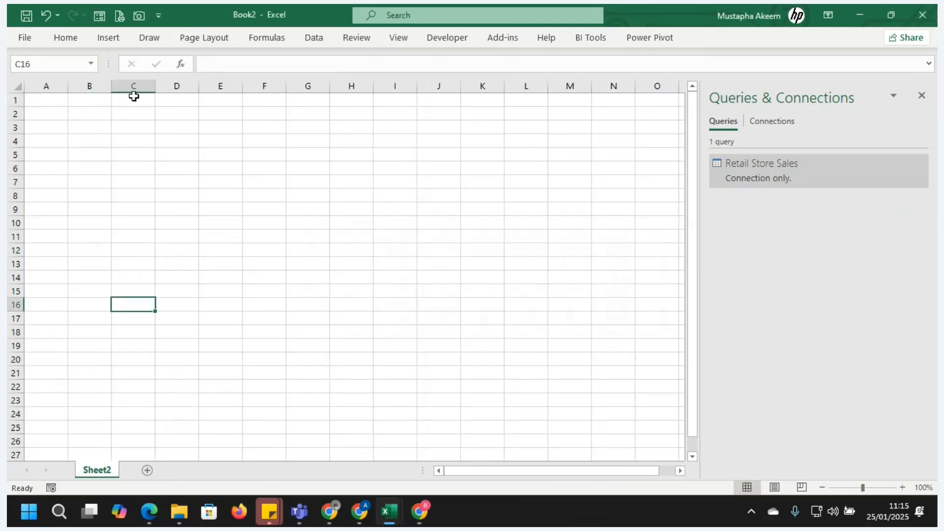
click(107, 38)
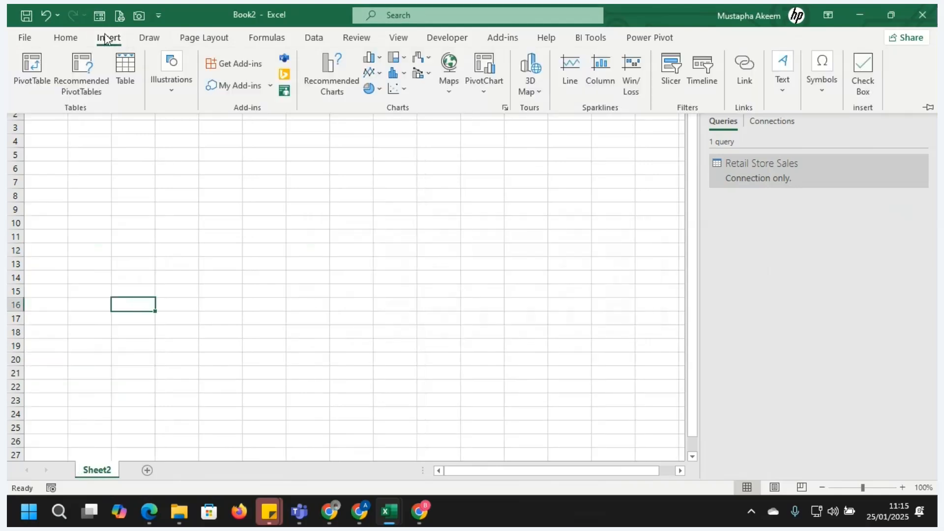
click(351, 265)
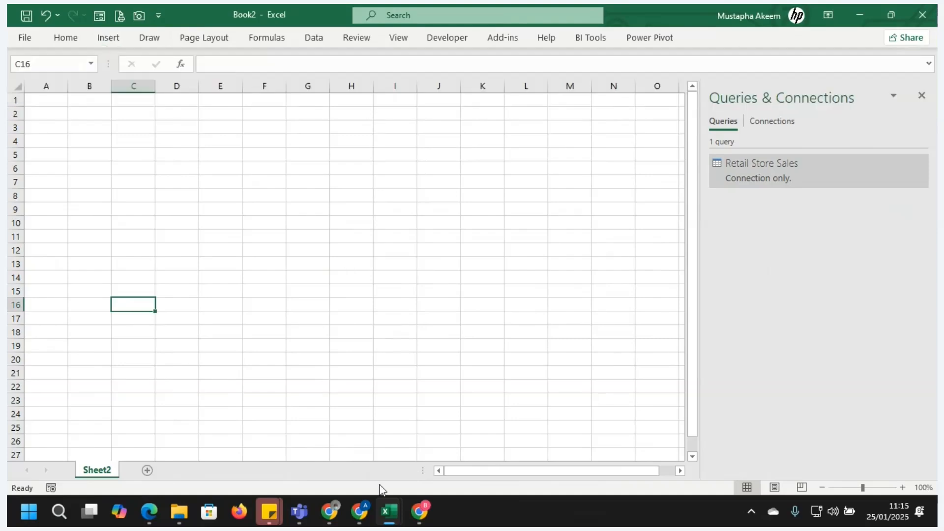
Switch to the original Retail Store Sales workbook and select a cell inside its sales data
mouse_move(389, 512)
mouse_move(526, 467)
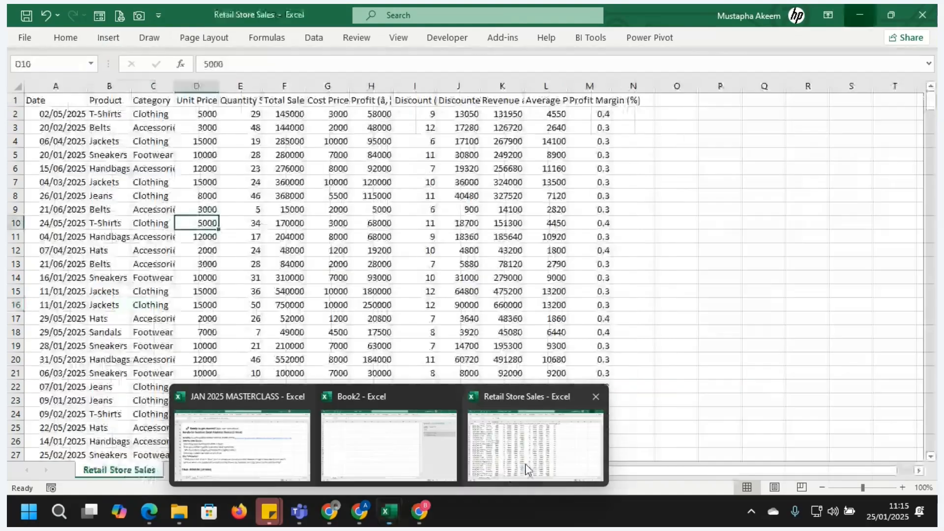
click(276, 155)
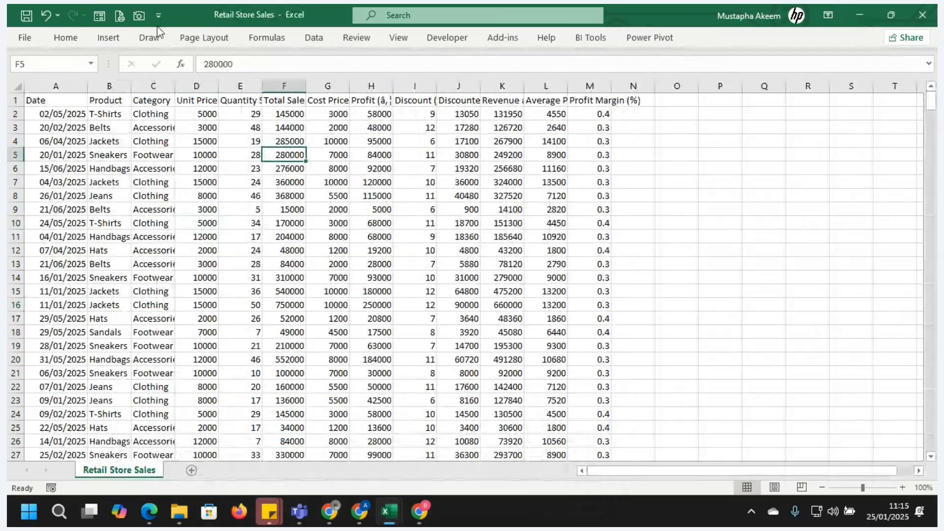
click(107, 37)
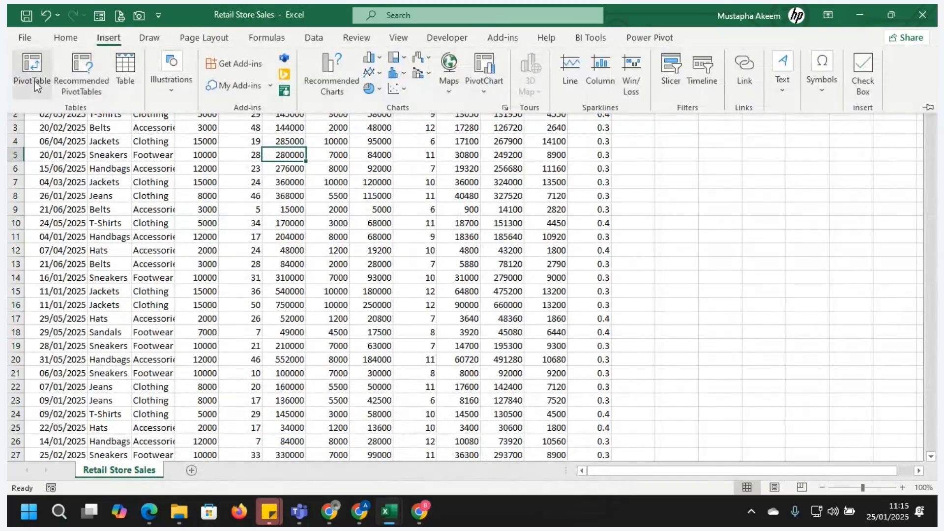
click(32, 75)
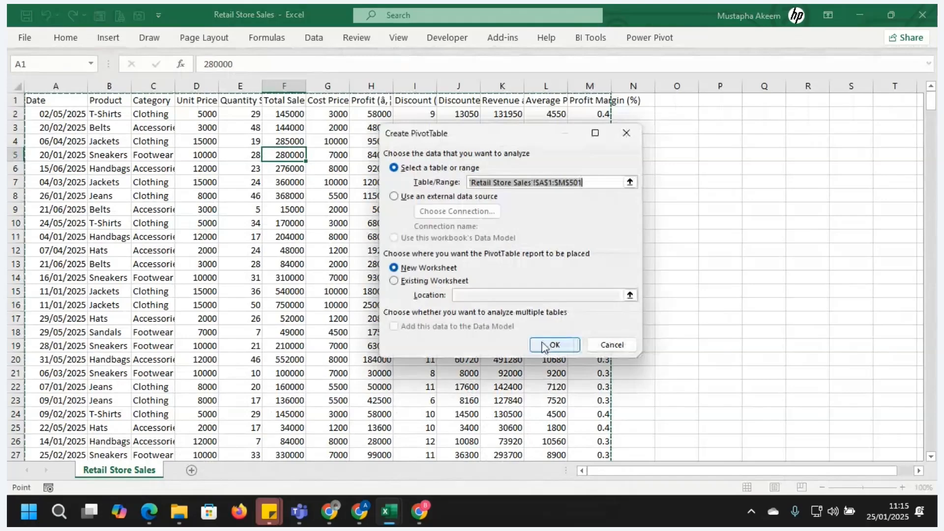
click(626, 137)
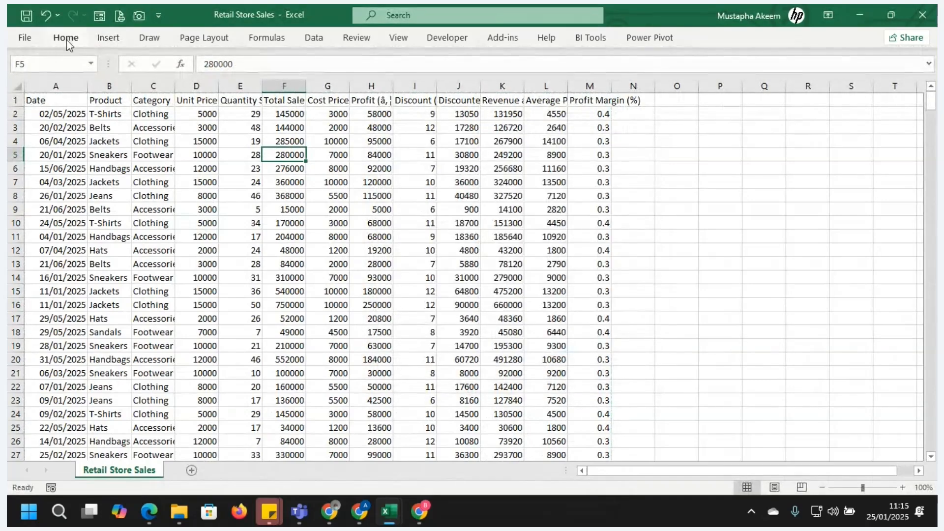
Create a PivotTable from 'Retail Store Sales'!$A$1:$M$501 on a new worksheet, with Date in Rows and Total Sales in Values
click(117, 38)
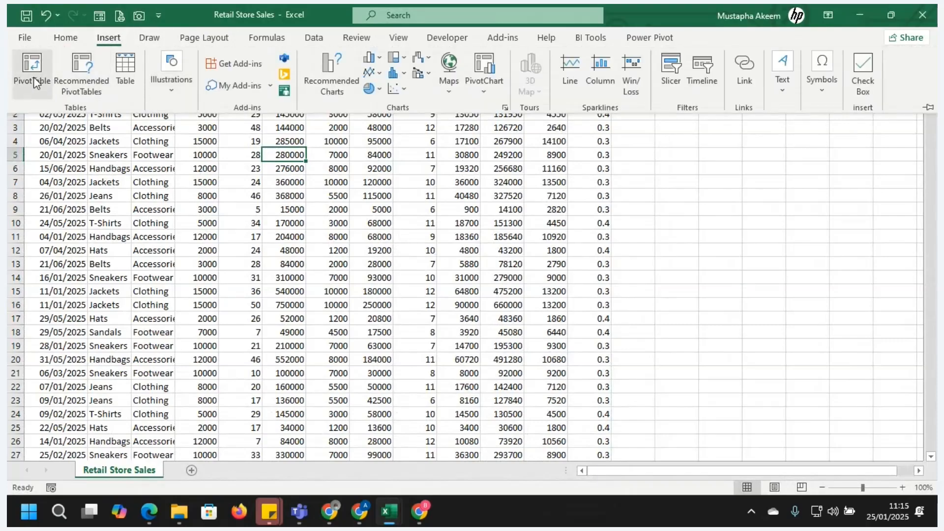
click(33, 77)
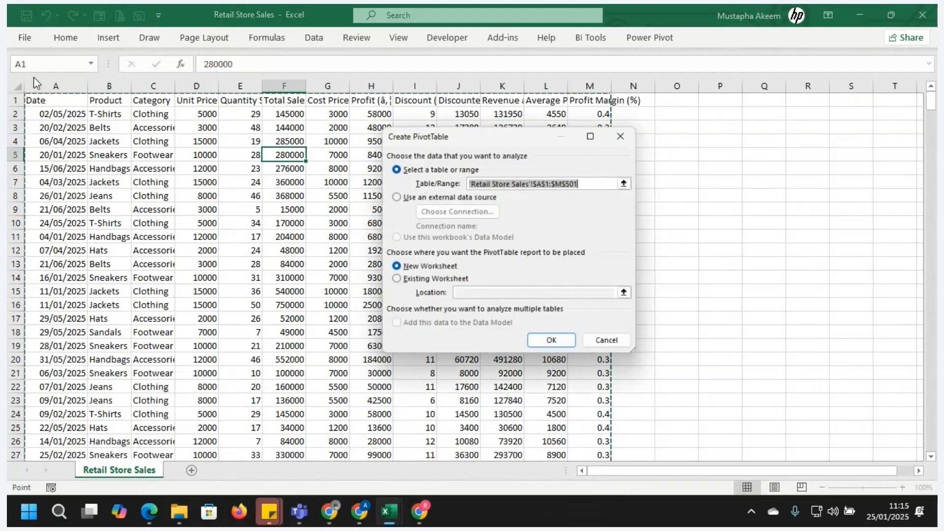
click(555, 346)
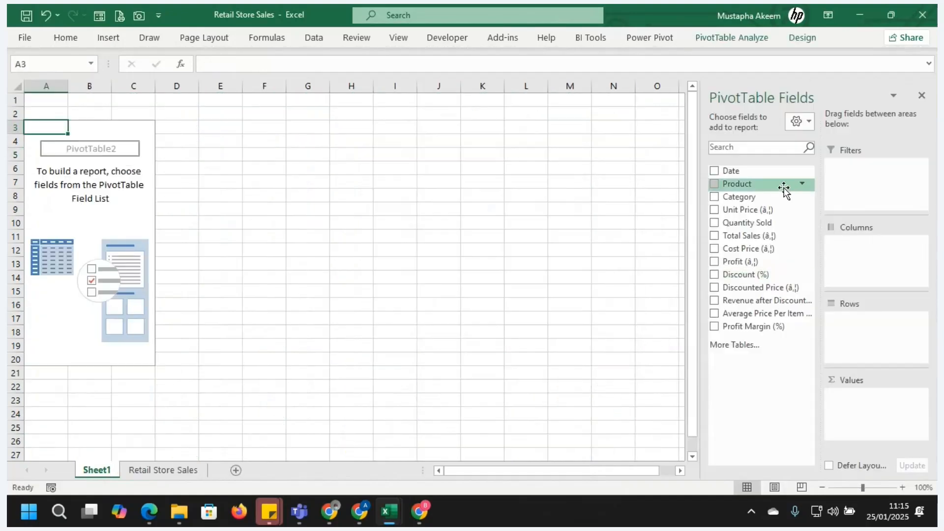
drag(741, 173, 859, 333)
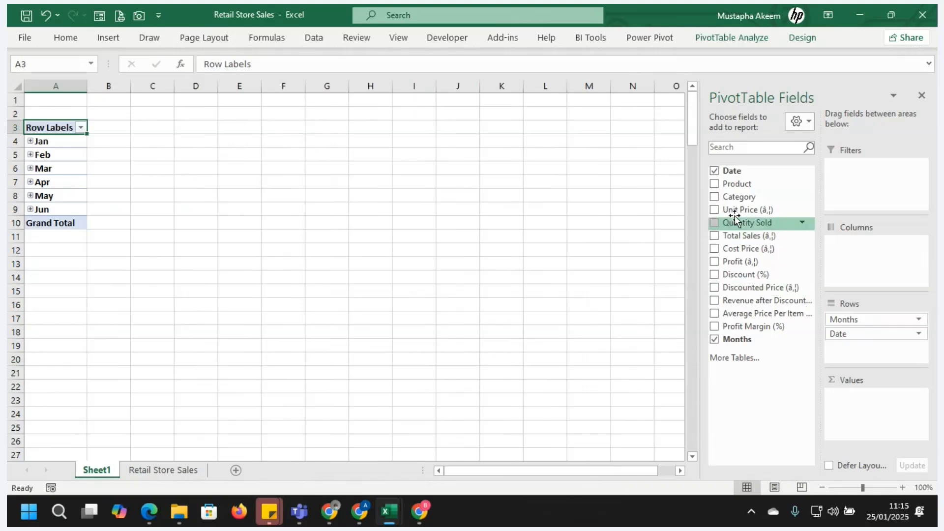
drag(748, 236, 858, 402)
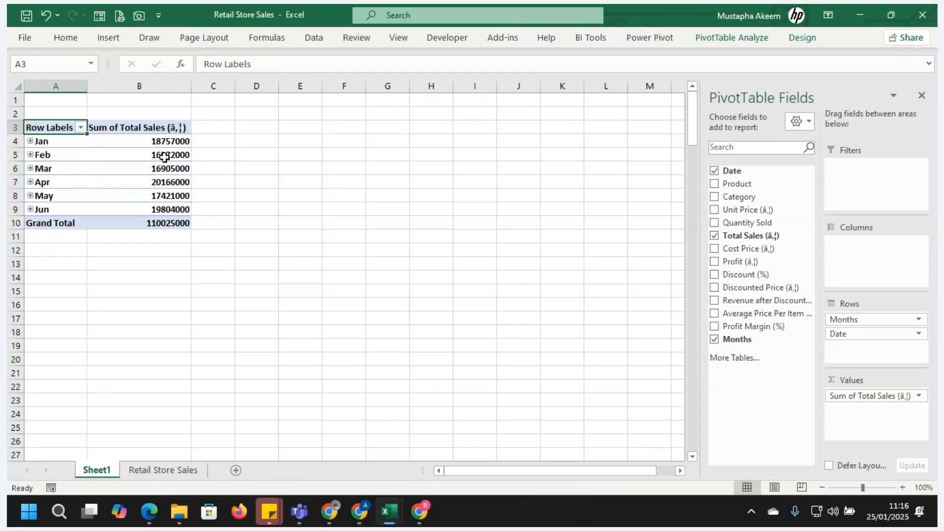
Examine the garbled currency symbol in the PivotTable's Total Sales header and return to the Retail Store Sales sheet
click(157, 142)
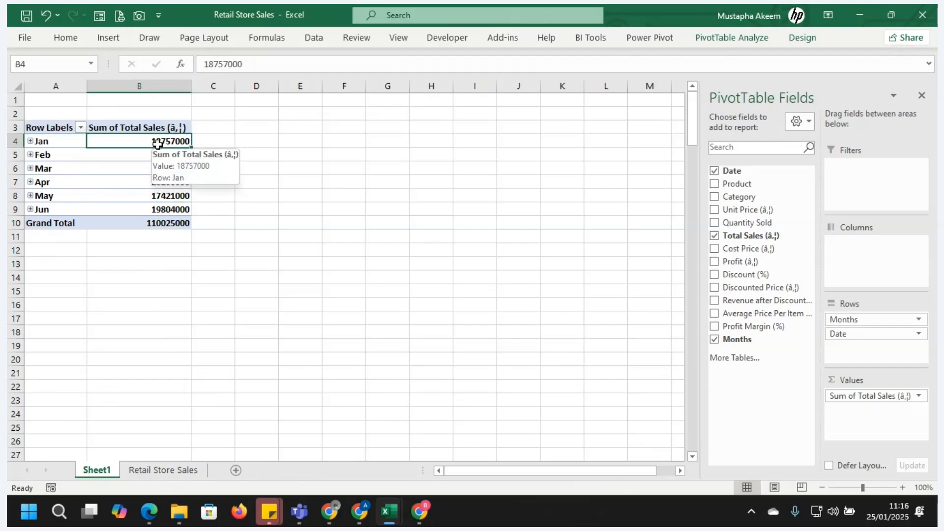
click(153, 130)
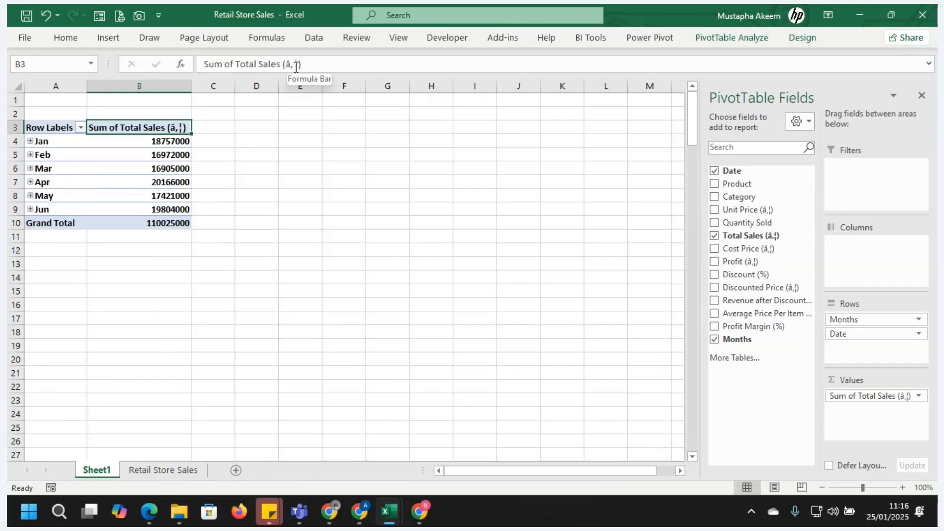
mouse_move(297, 64)
mouse_down()
mouse_move(280, 66)
mouse_move(288, 69)
mouse_up()
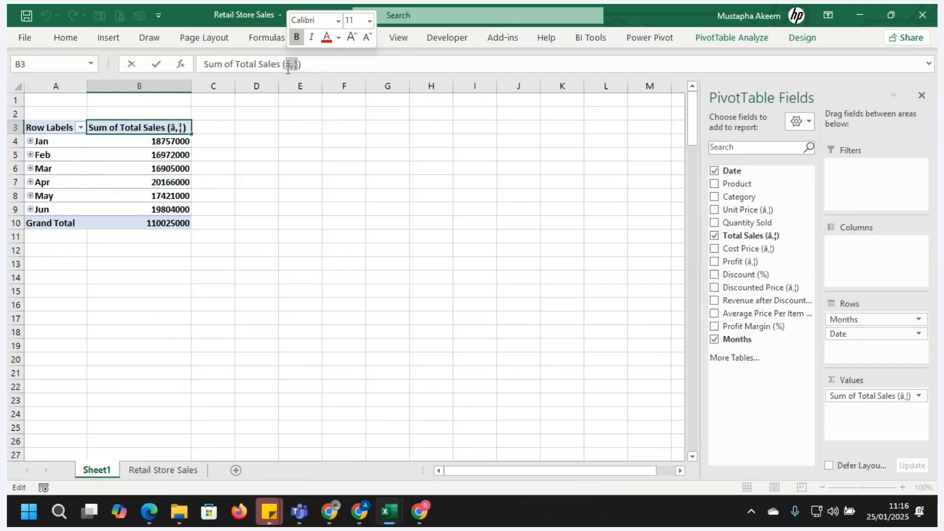
click(262, 276)
click(171, 473)
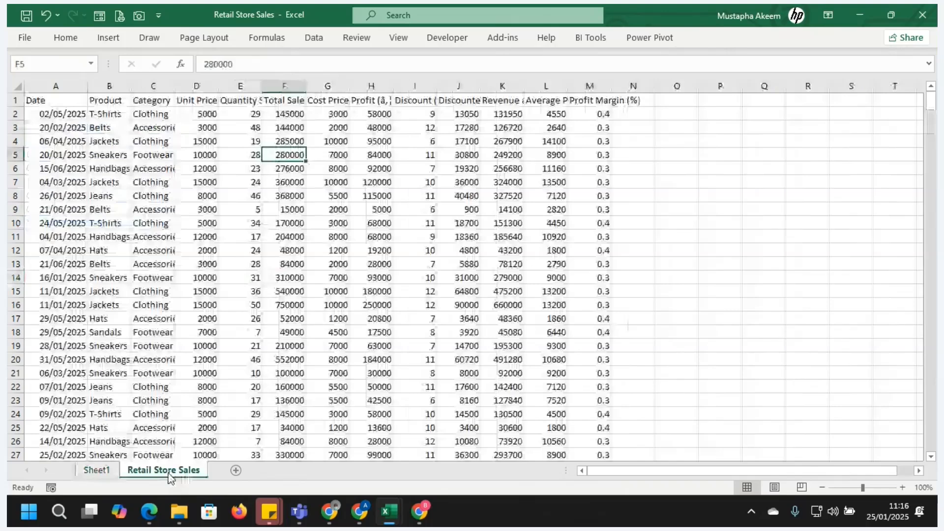
Open Find and Replace for the Retail Store Sales sheet and check the clipboard history for text to find
click(265, 222)
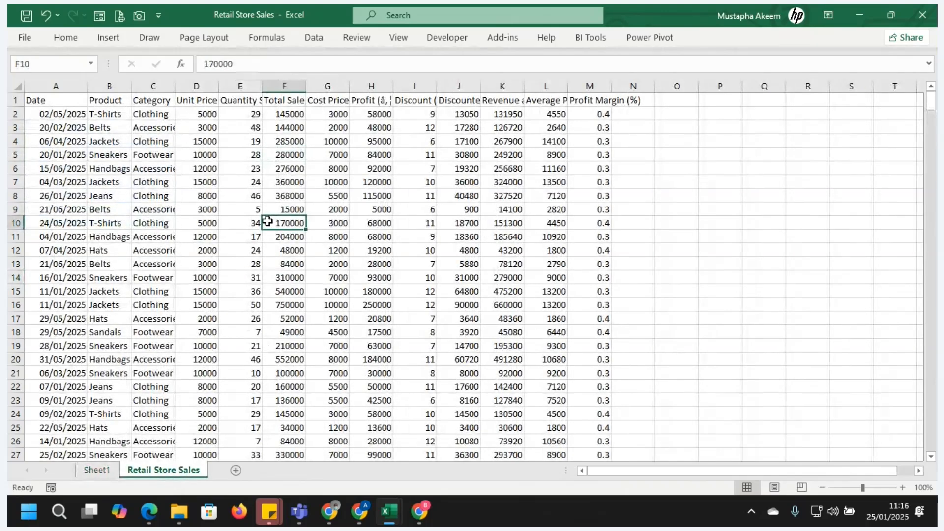
key(ctrl+h)
click(451, 333)
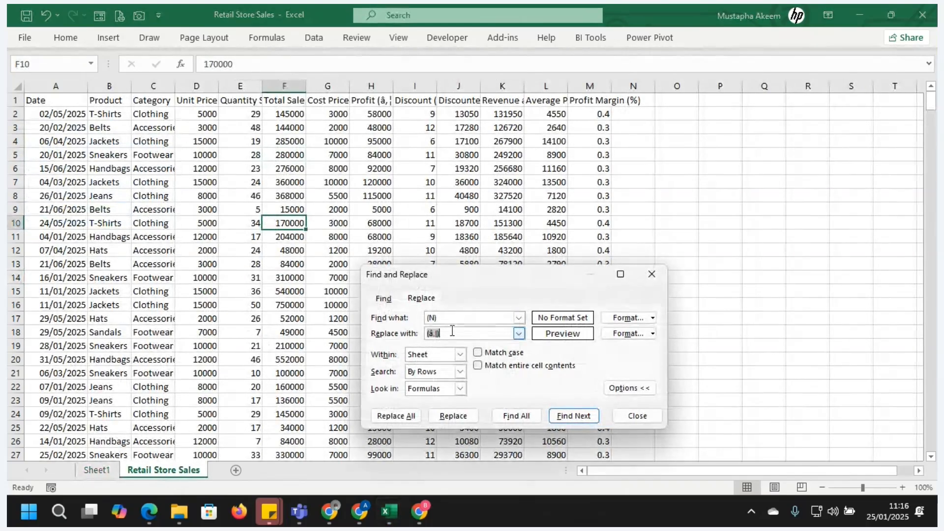
drag(450, 319, 415, 322)
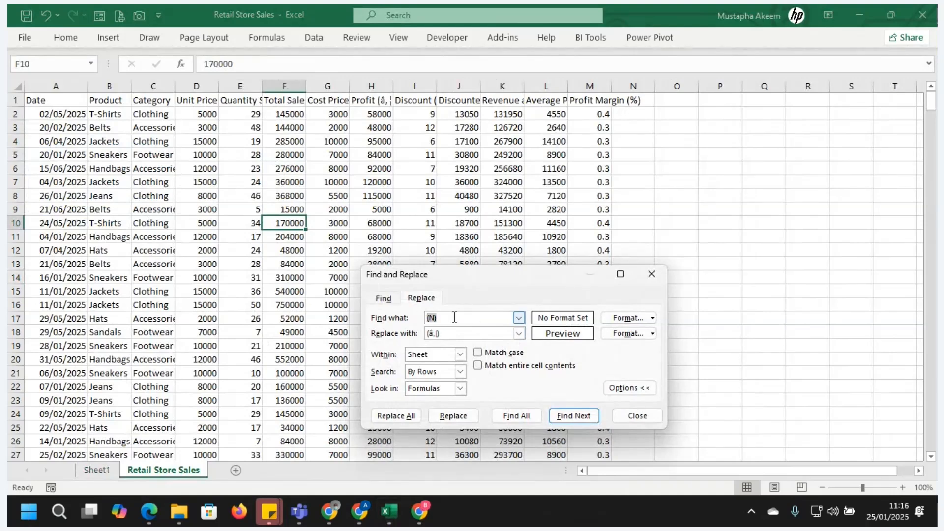
key(super+v)
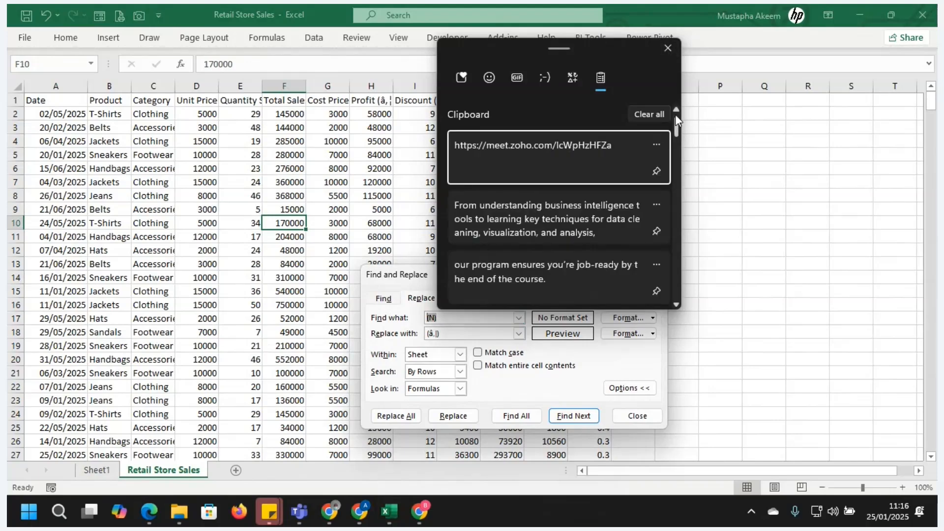
click(667, 49)
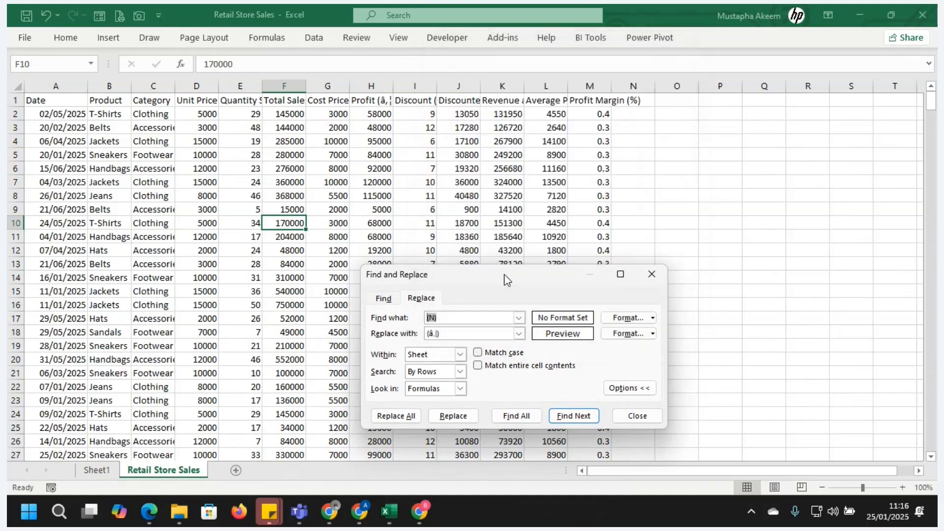
Replace every garbled currency symbol, including its parentheses, with N throughout the Retail Store Sales sheet and undo the replacement
key(Tab)
key(ctrl+c)
key(shift+Tab)
key(ctrl+v)
key(Tab)
text(N)
click(398, 418)
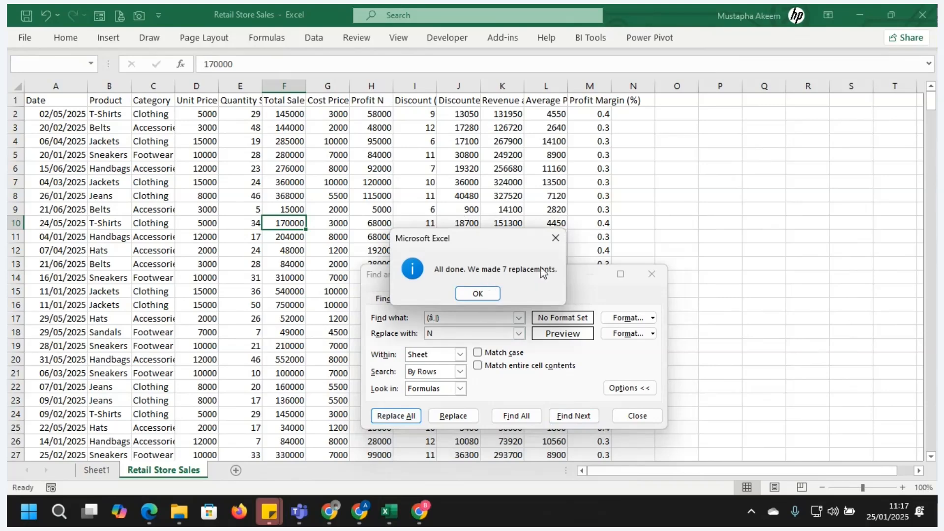
click(555, 238)
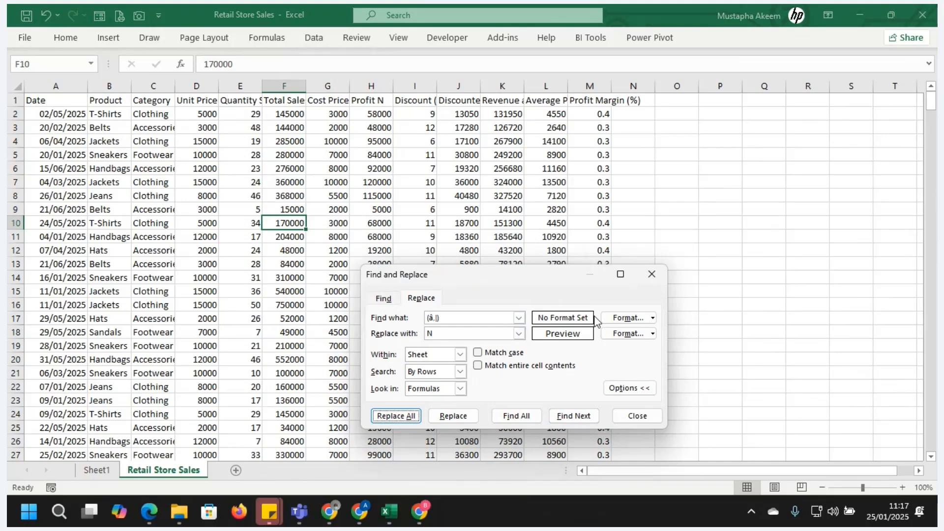
click(652, 274)
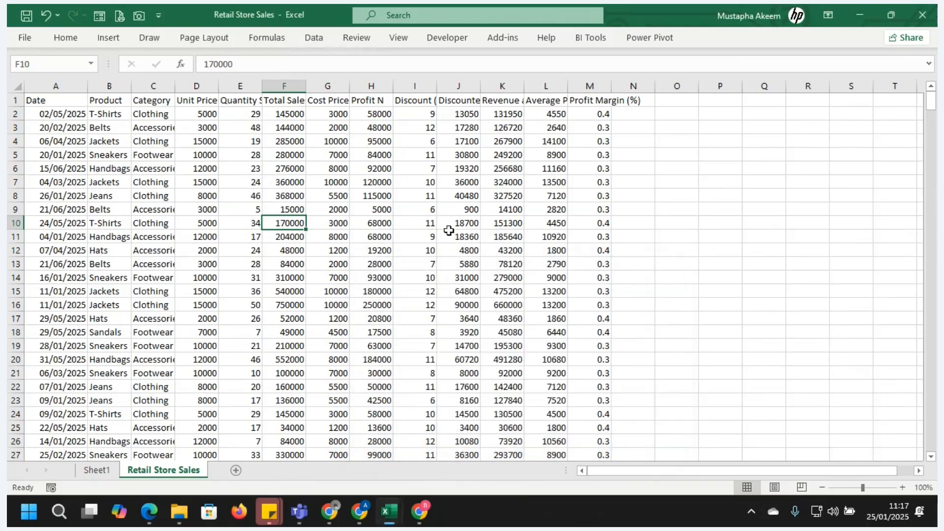
click(441, 225)
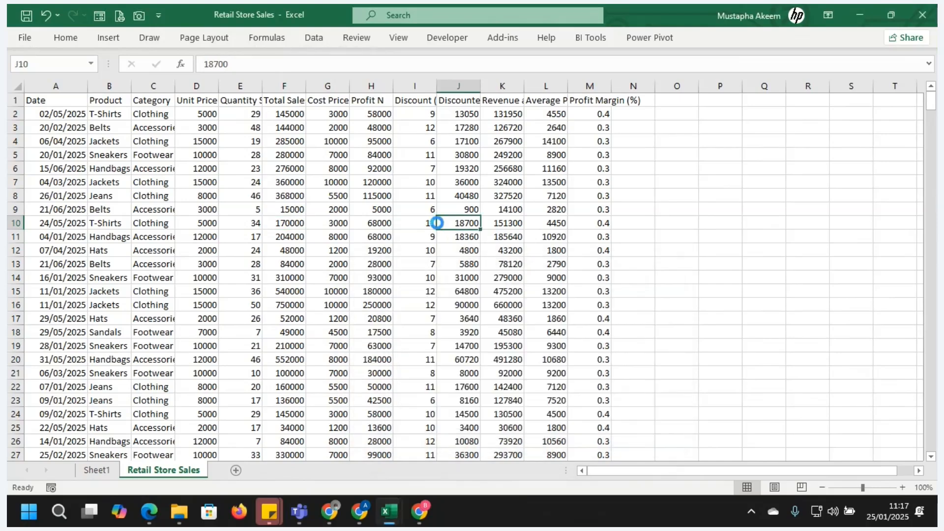
key(ctrl+z)
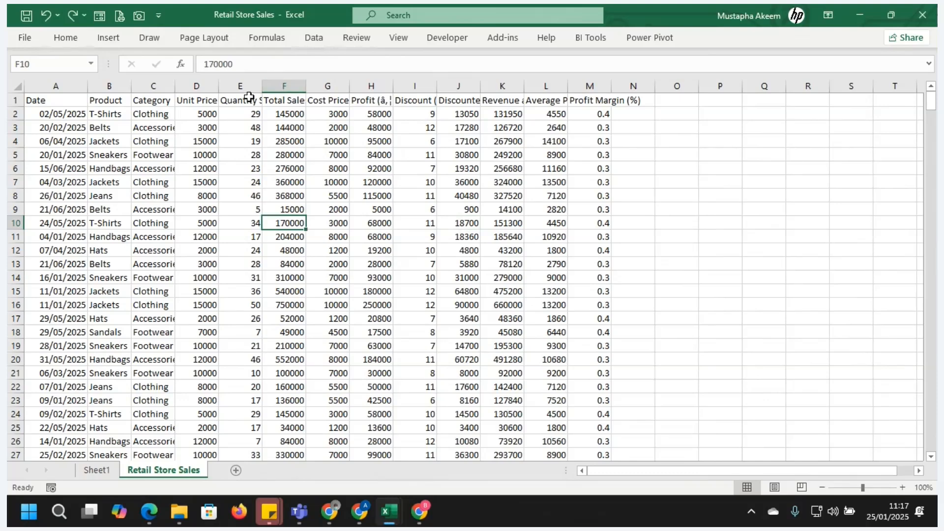
Replace every garbled currency symbol, including its parentheses, with (N) throughout the Retail Store Sales sheet
key(ctrl+h)
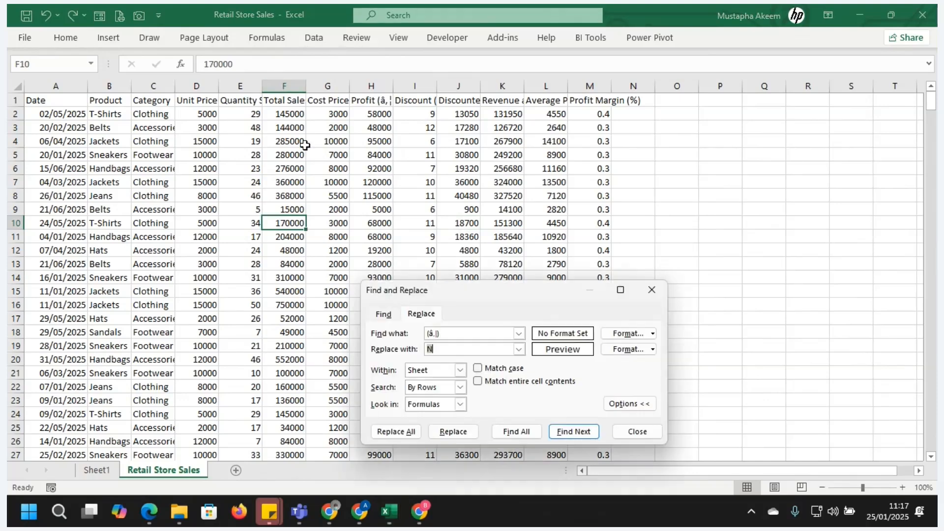
click(462, 351)
click(452, 351)
text((N))
click(391, 435)
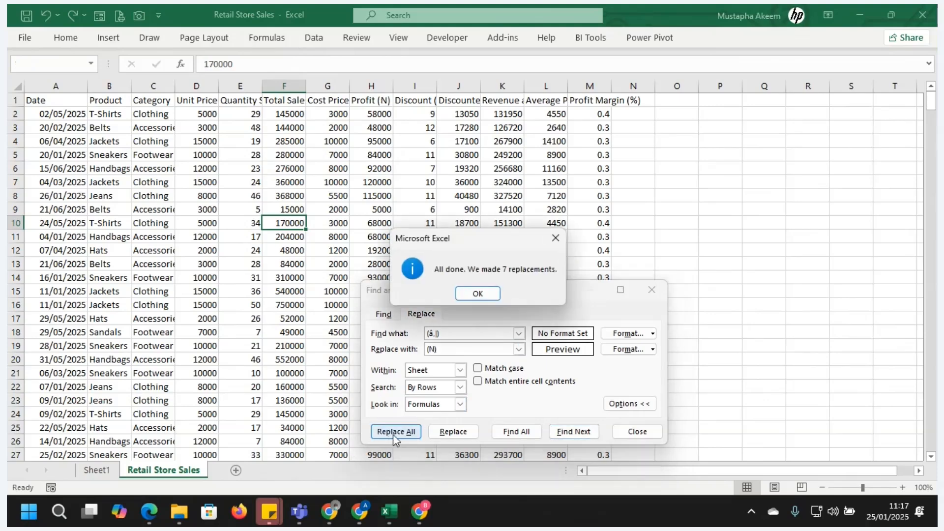
click(487, 294)
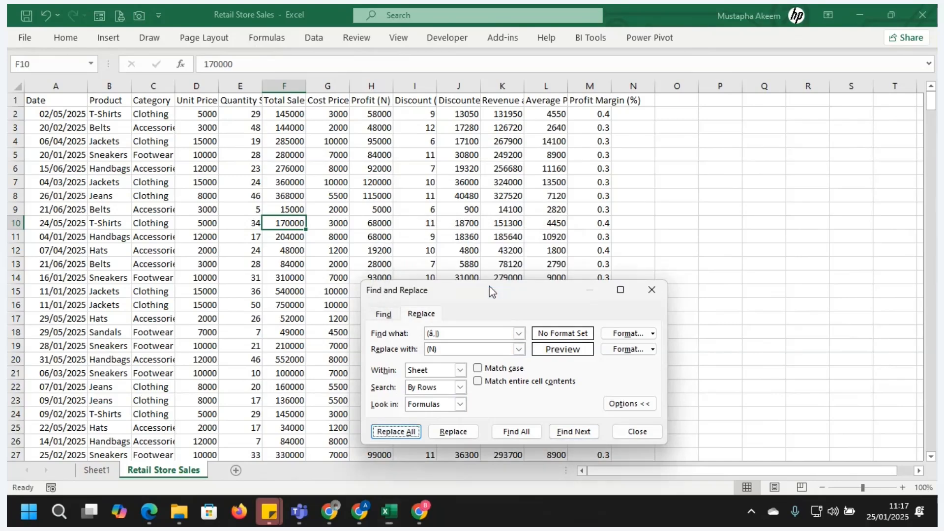
click(658, 294)
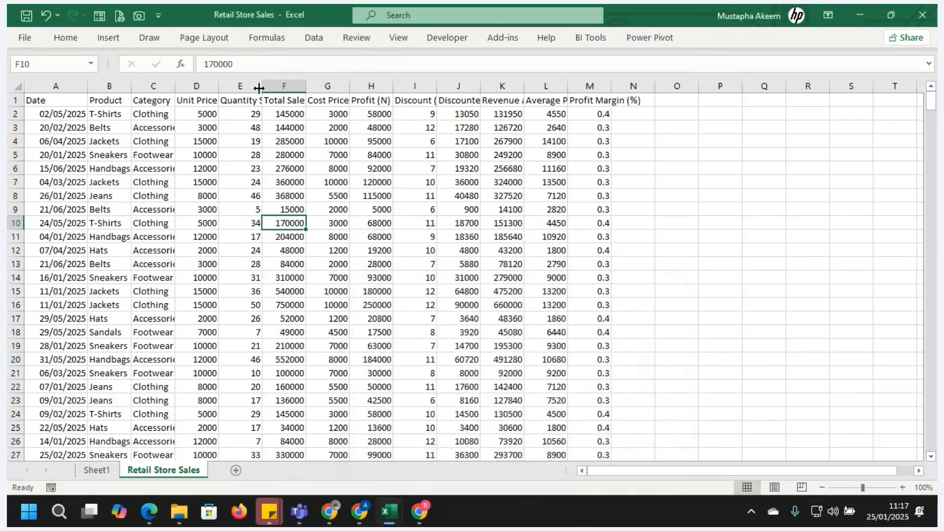
Widen the Quantity Sold column and fit the Unit Price column to its header
drag(257, 90, 291, 86)
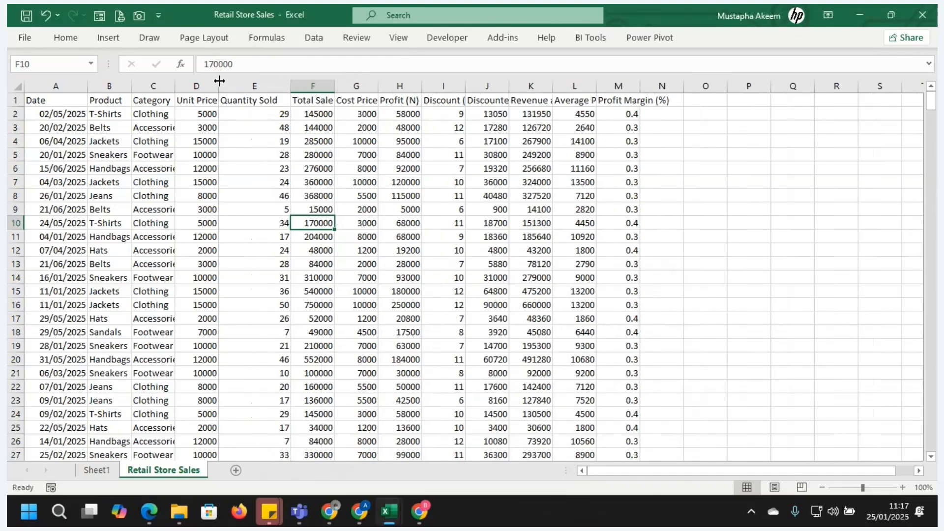
double_click(220, 85)
click(223, 102)
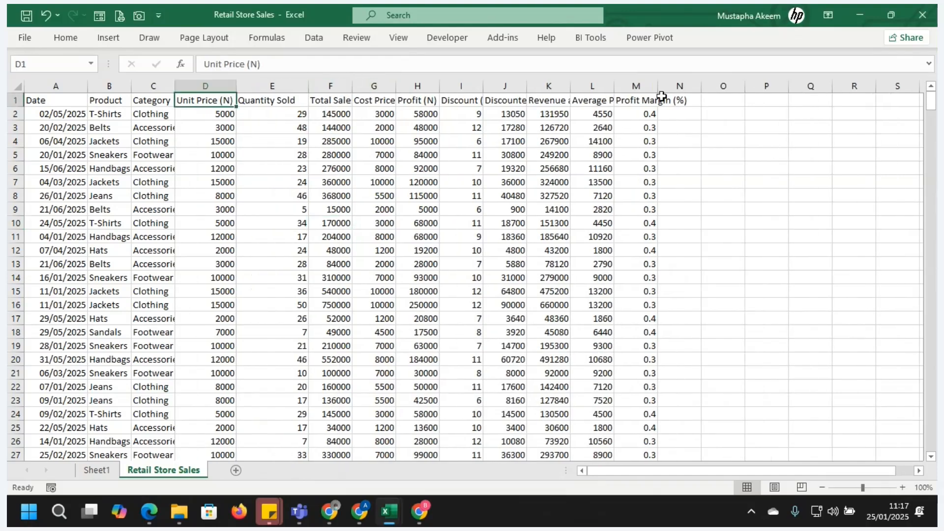
drag(480, 84, 480, 84)
key(alt+Tab)
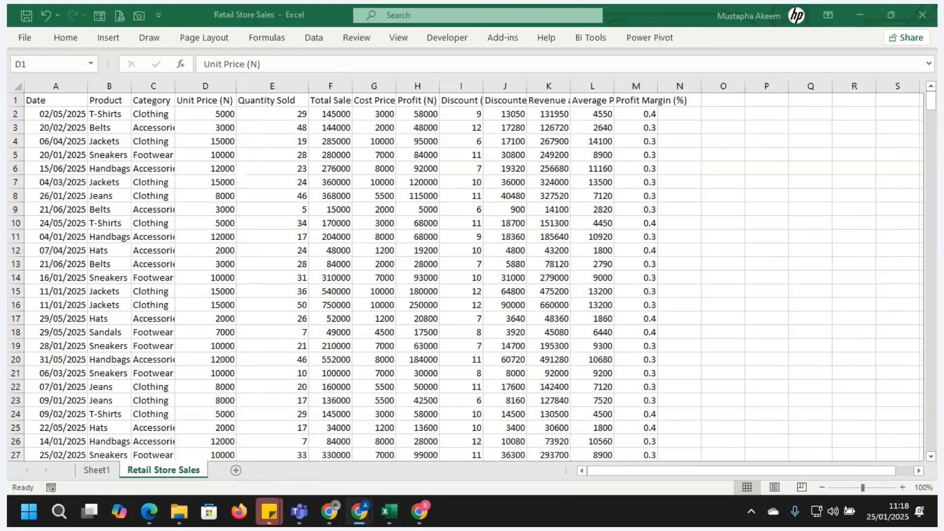
mouse_move(374, 503)
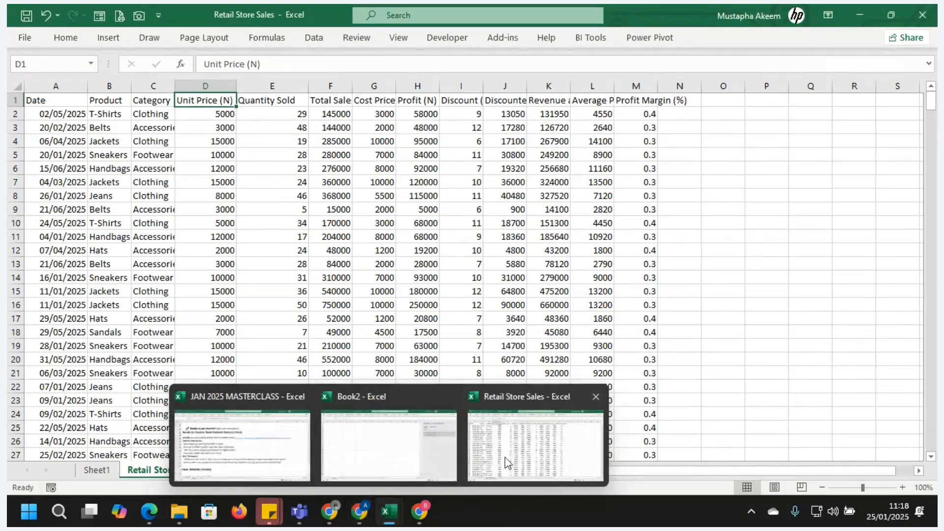
click(533, 455)
click(260, 183)
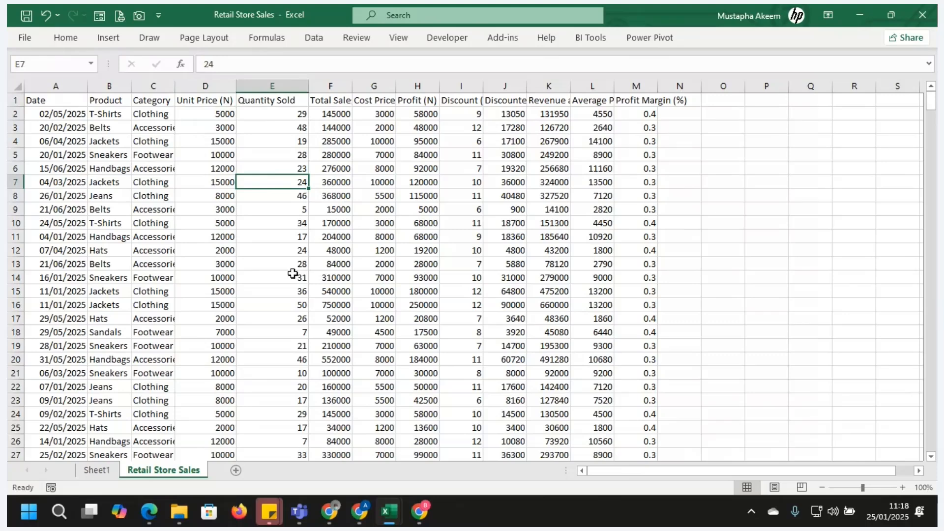
Switch to the Book2 workbook and look at its Retail Store Sales query connection
mouse_move(390, 511)
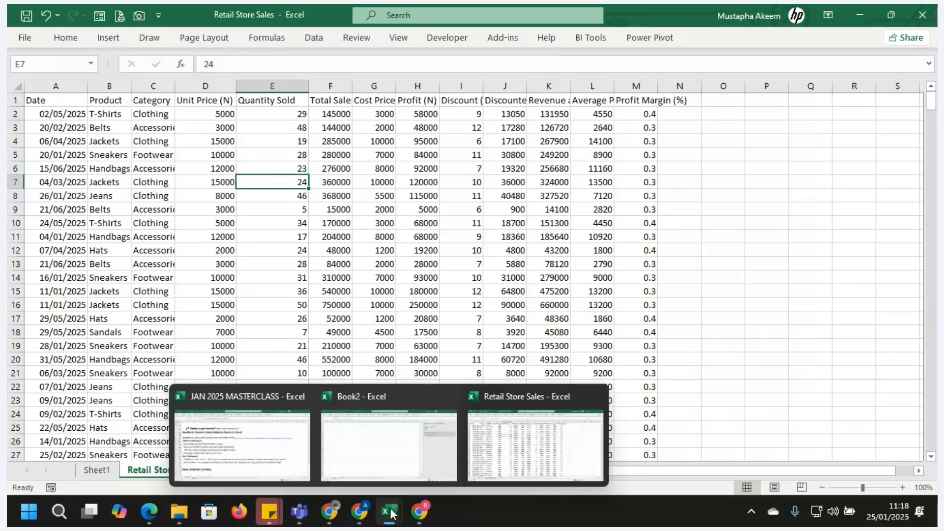
click(379, 449)
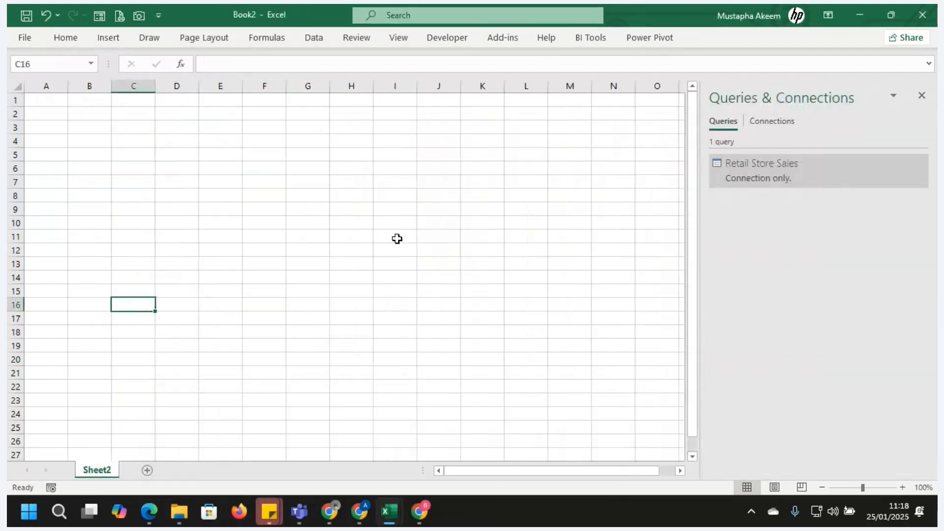
mouse_move(750, 178)
click(893, 97)
click(817, 240)
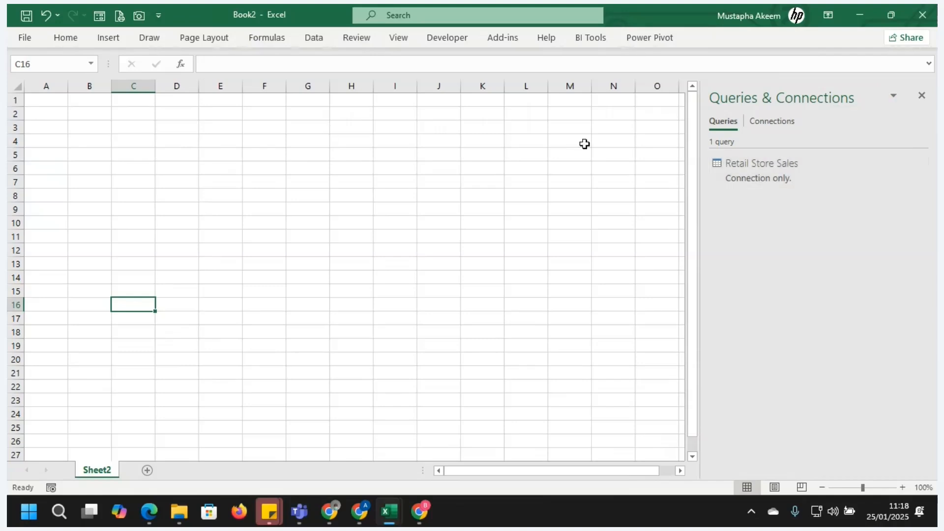
Create a PivotTable at Sheet2!$C$16 using the external connection Query - Retail Store Sales
click(107, 39)
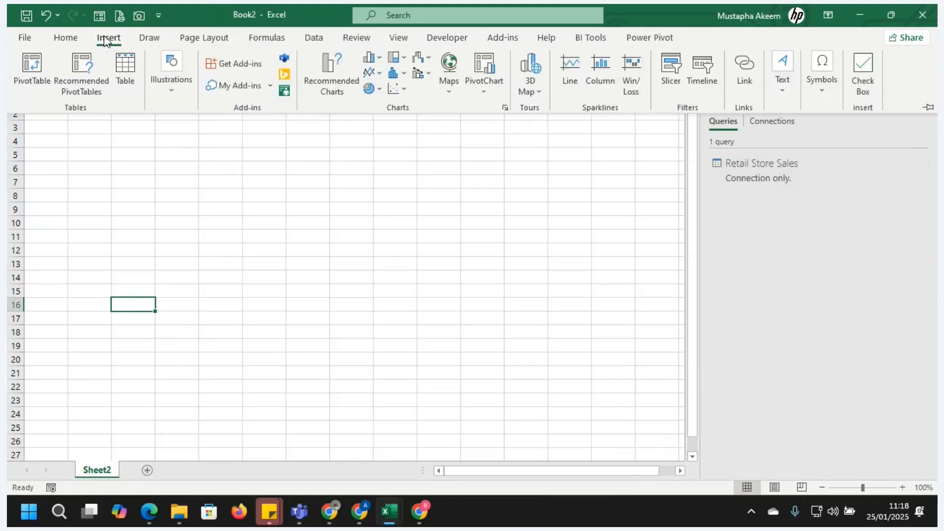
click(31, 74)
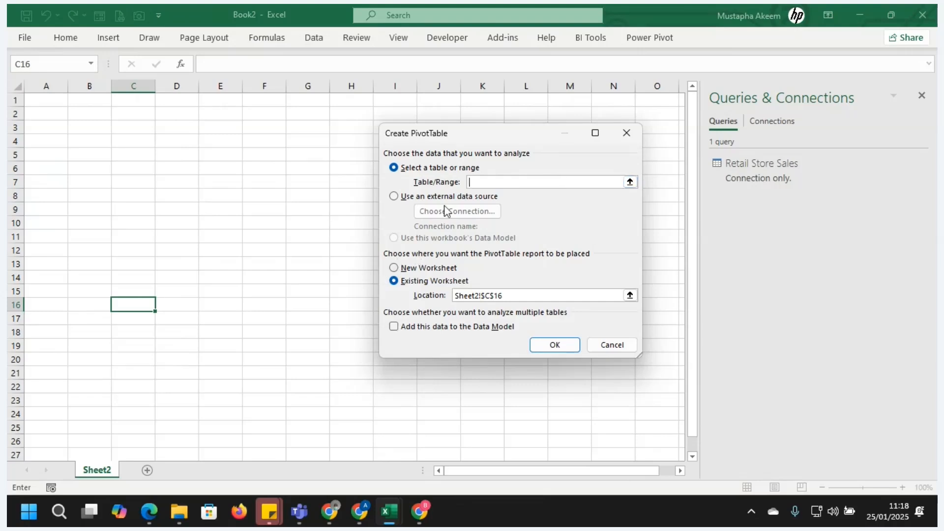
click(394, 198)
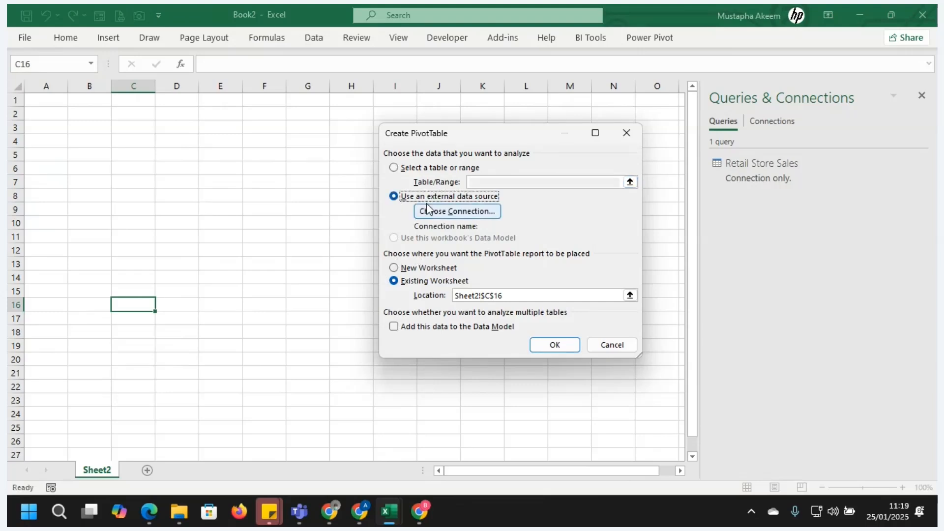
click(470, 218)
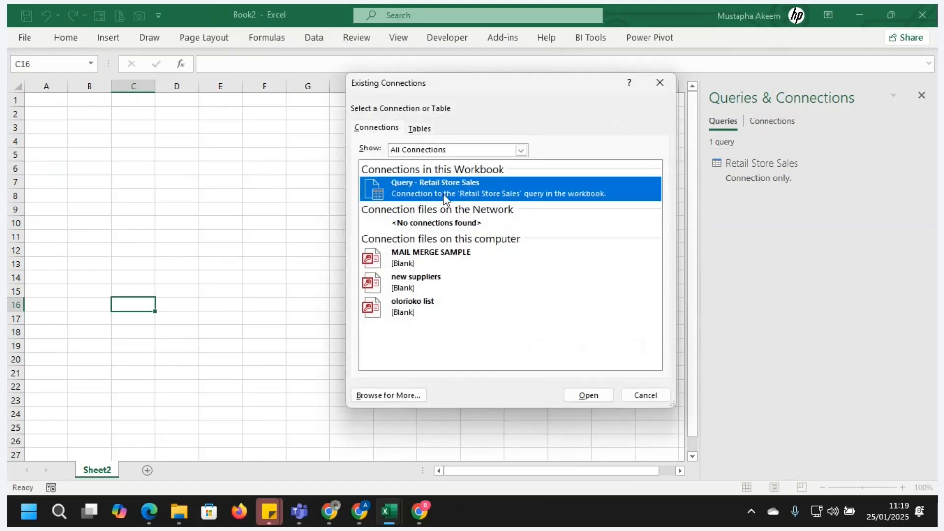
click(588, 396)
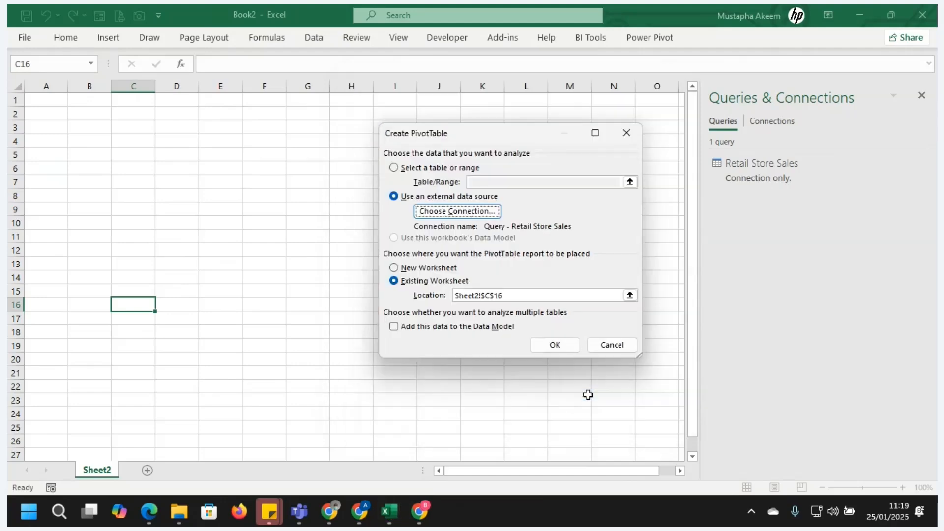
click(555, 346)
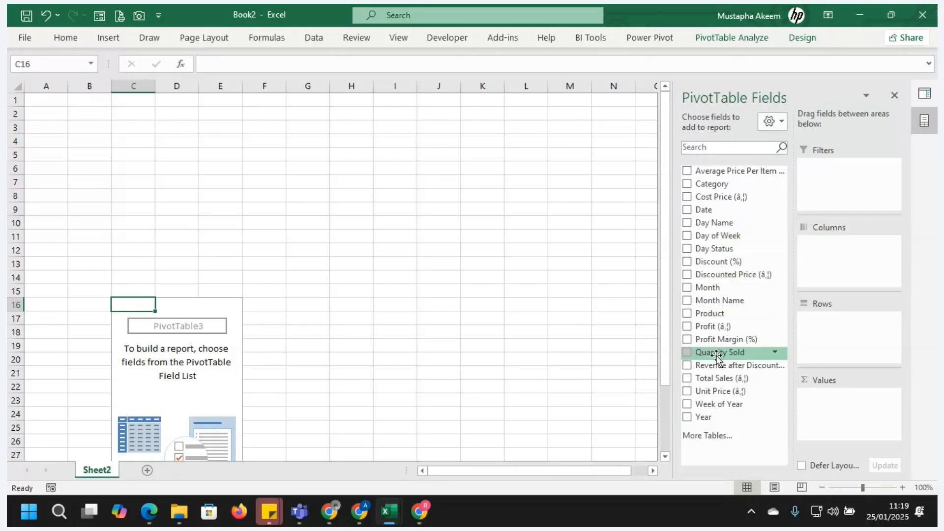
click(709, 436)
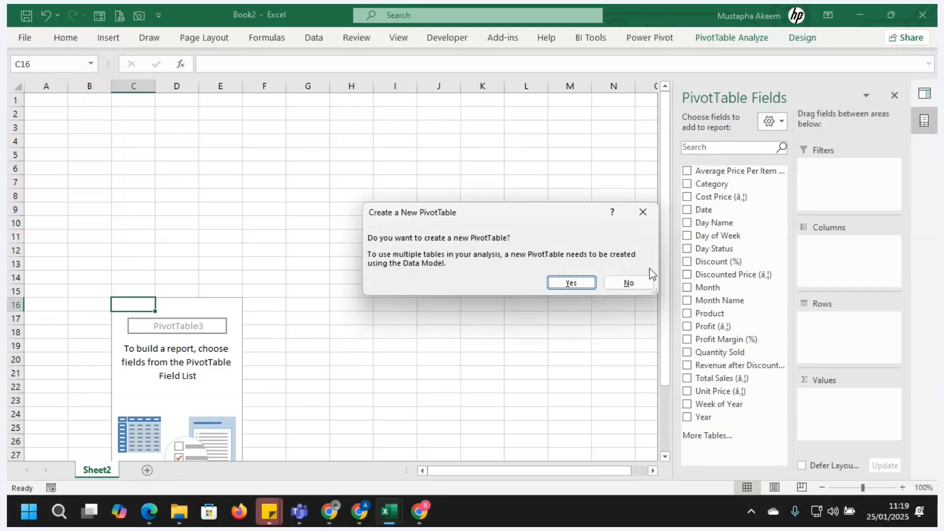
click(643, 212)
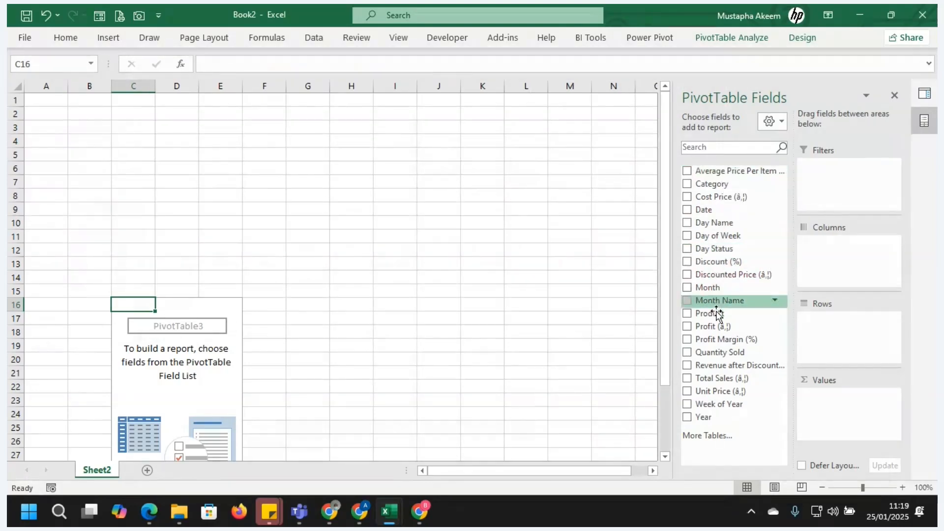
Check the Total Sales header in the Retail Store Sales workbook and return to Book2
mouse_move(389, 512)
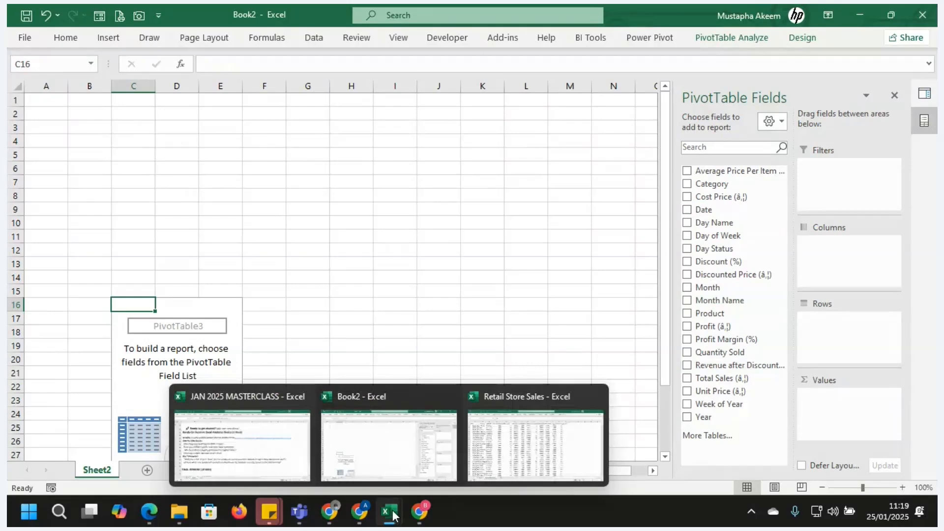
click(537, 445)
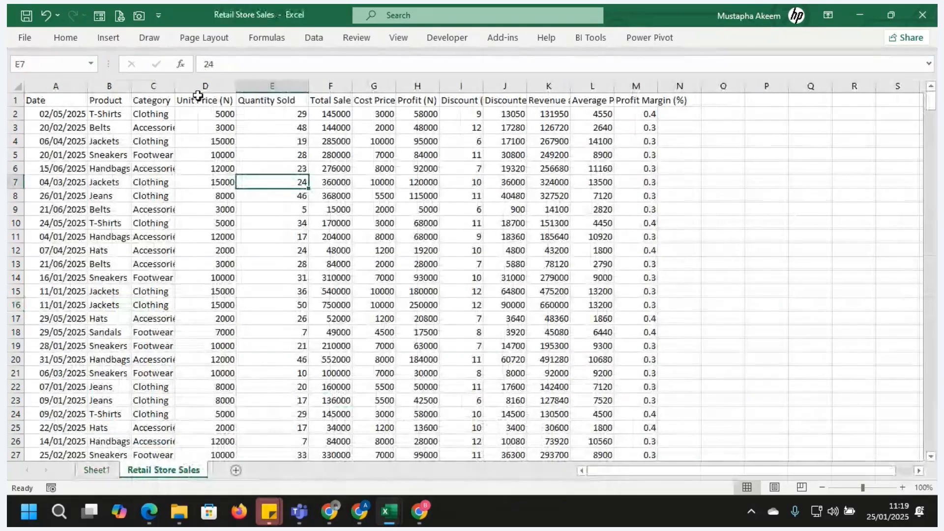
click(322, 102)
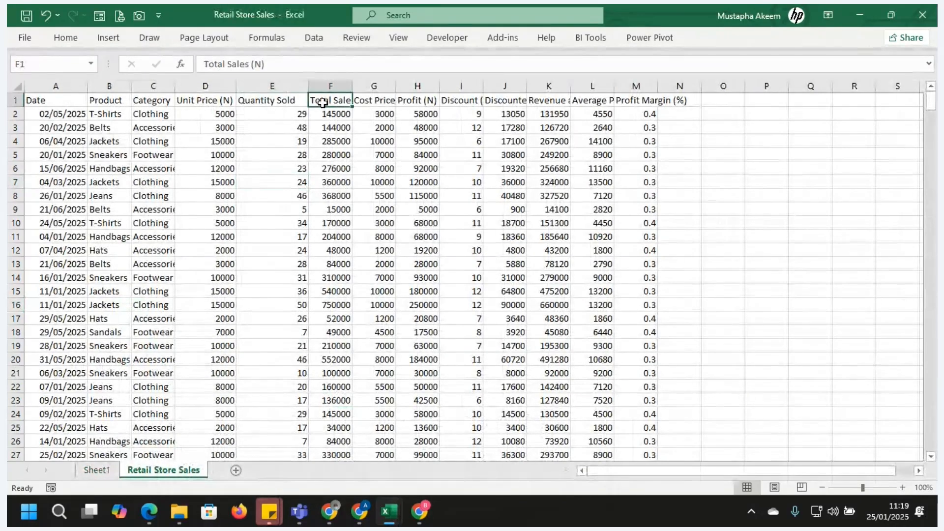
click(861, 19)
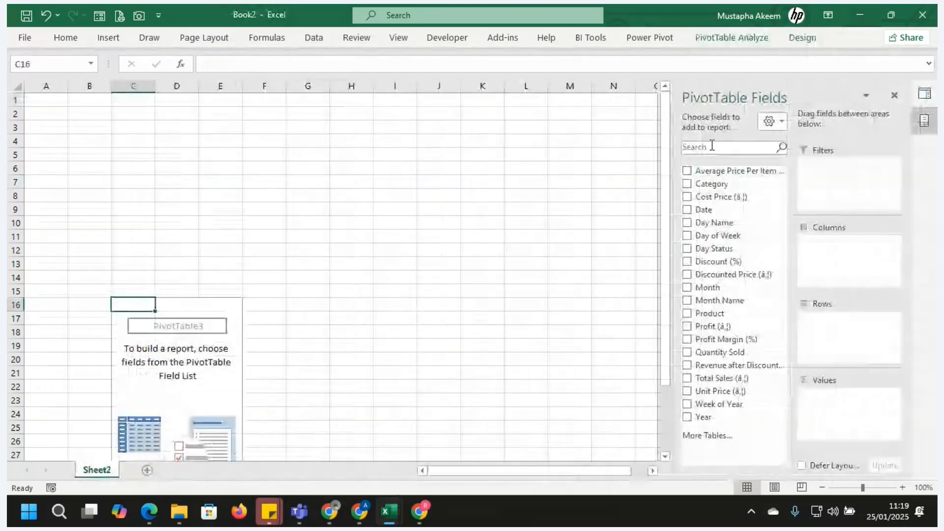
Find the Total Sales field with the search term TOTAL and add it to the PivotTable's Values area
click(713, 148)
text(TOTAL)
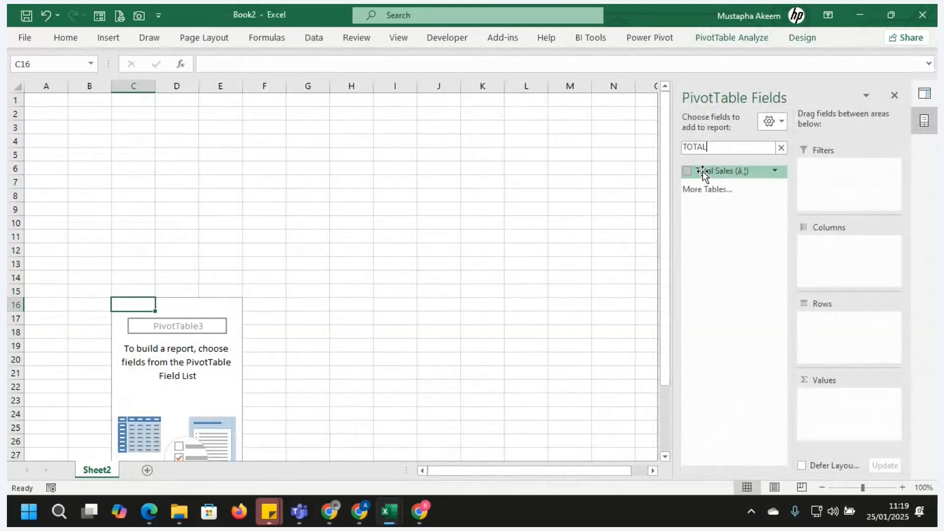
drag(706, 173, 837, 404)
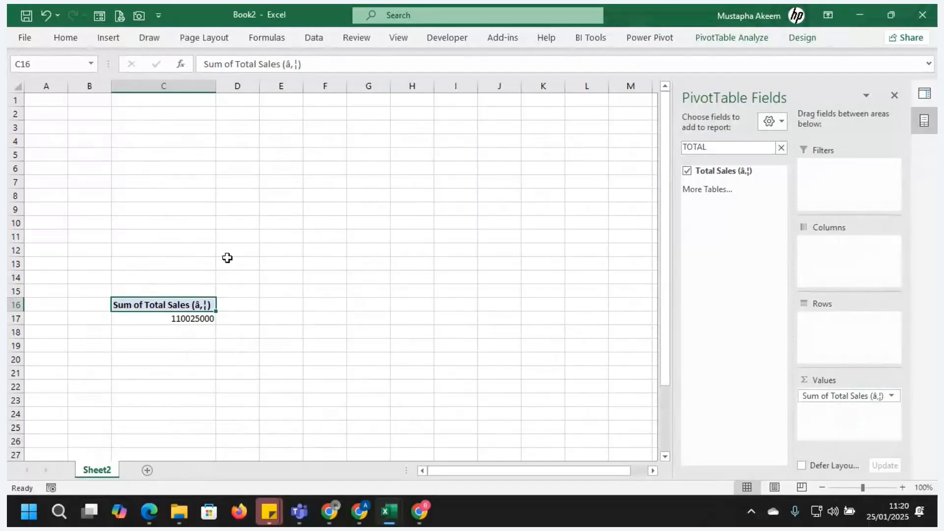
Format the PivotTable's total sales value in C17 with thousands separators and two decimal places
click(193, 323)
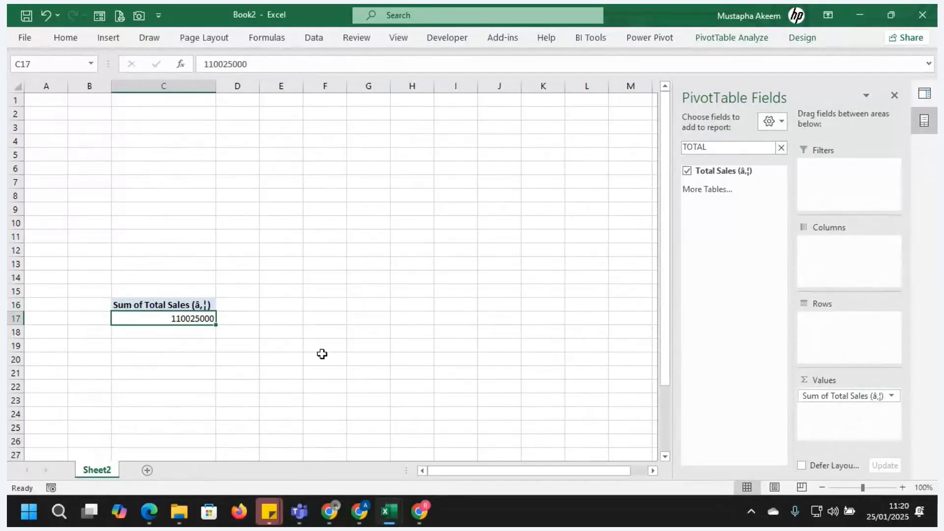
mouse_move(197, 320)
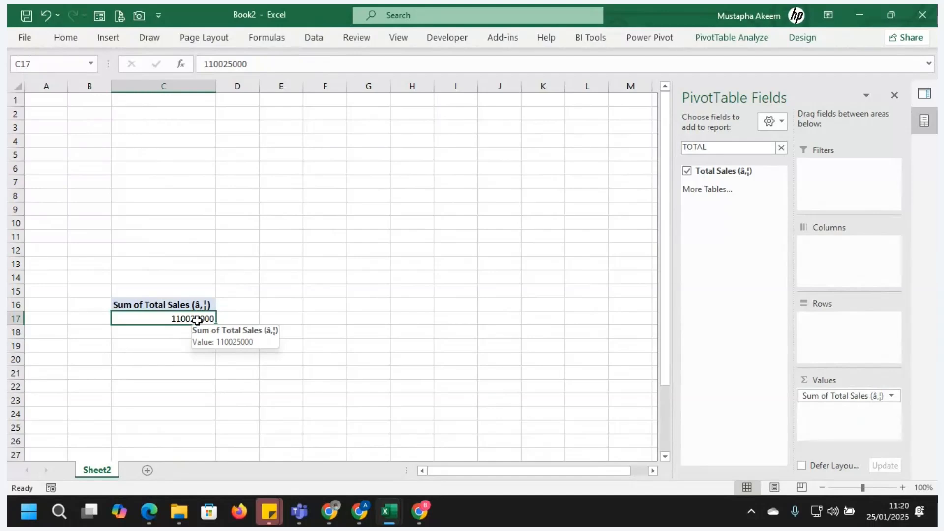
key(ctrl+shift+1)
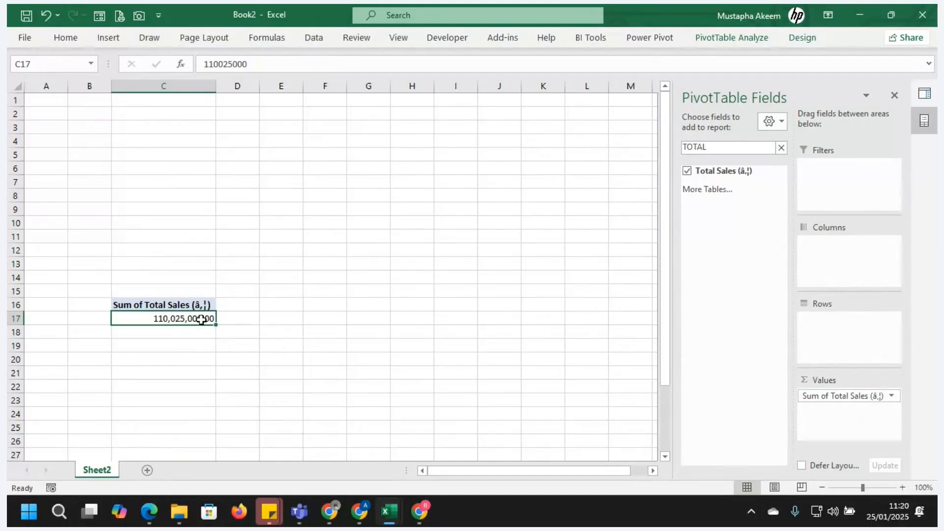
click(307, 320)
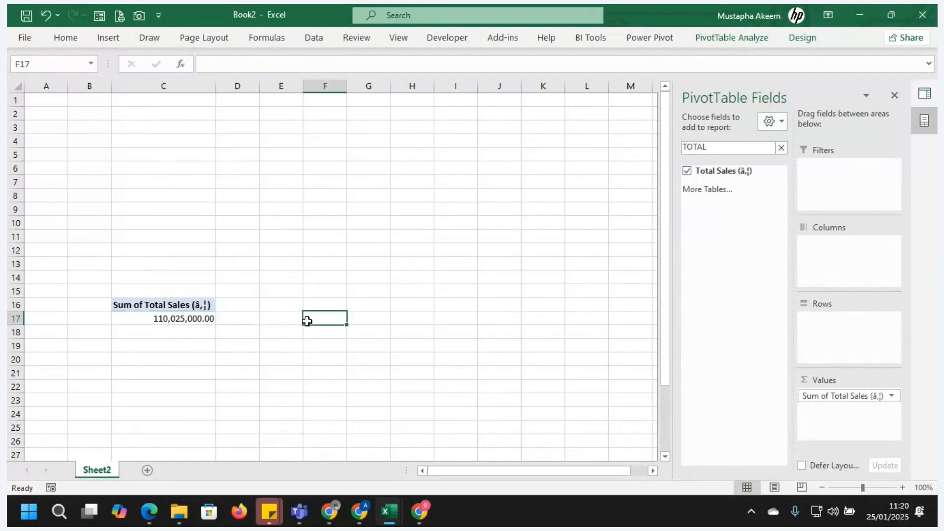
click(154, 306)
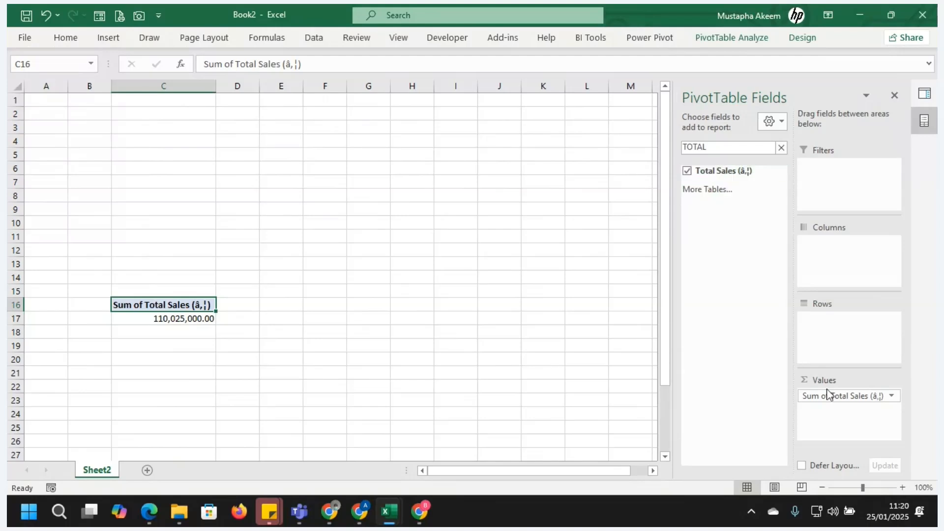
Move the PivotTable range C15:C18 to A1 and widen column A enough to display the full sales value
click(174, 281)
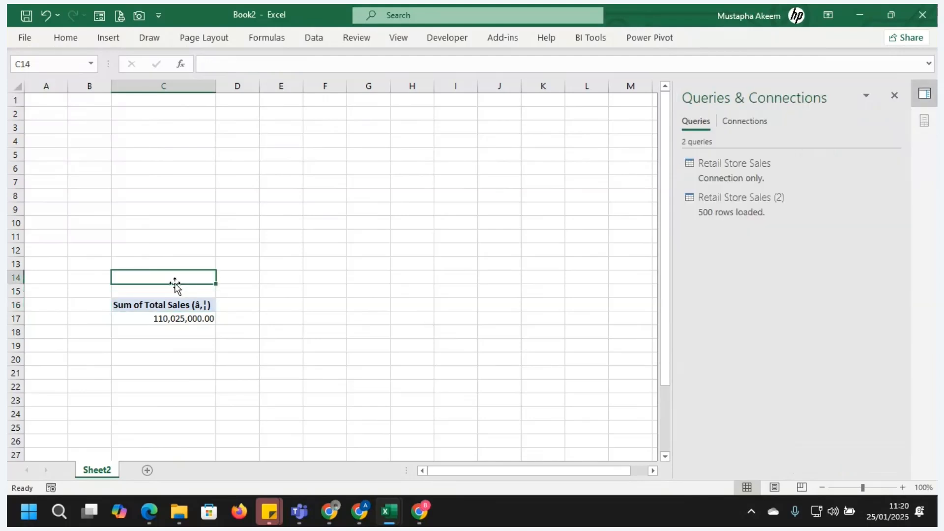
drag(175, 289, 186, 331)
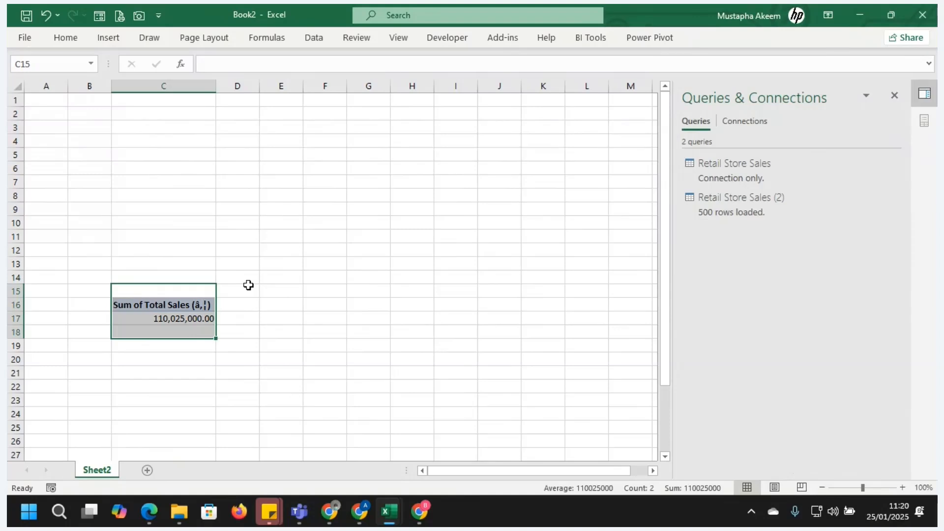
key(ctrl+c)
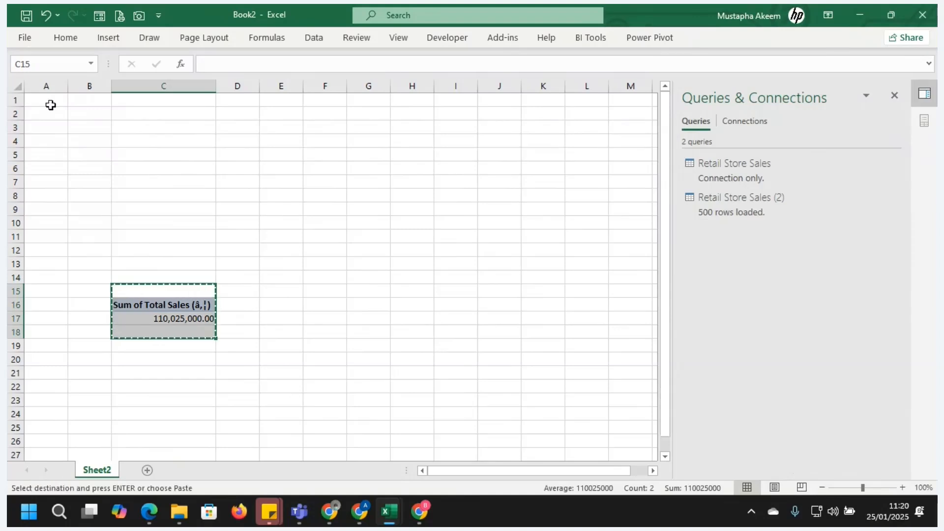
click(52, 104)
key(ctrl+v)
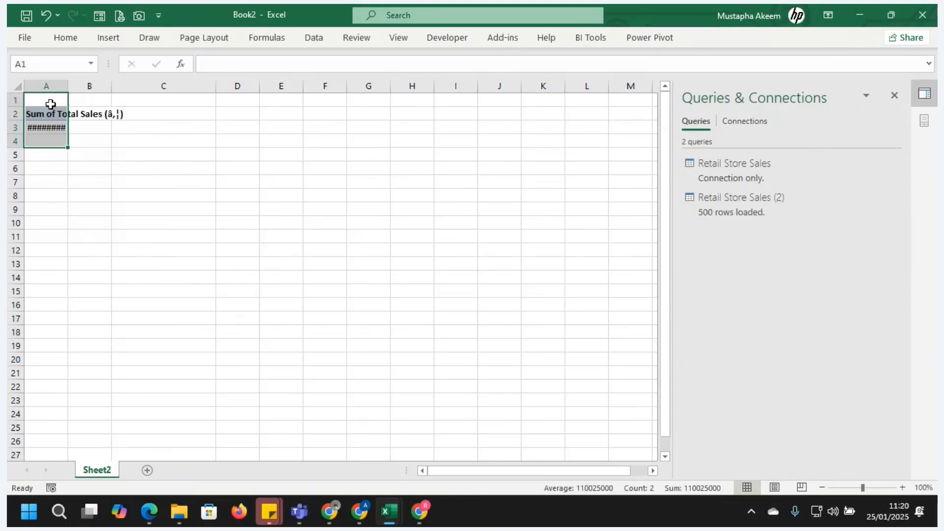
drag(70, 89, 112, 88)
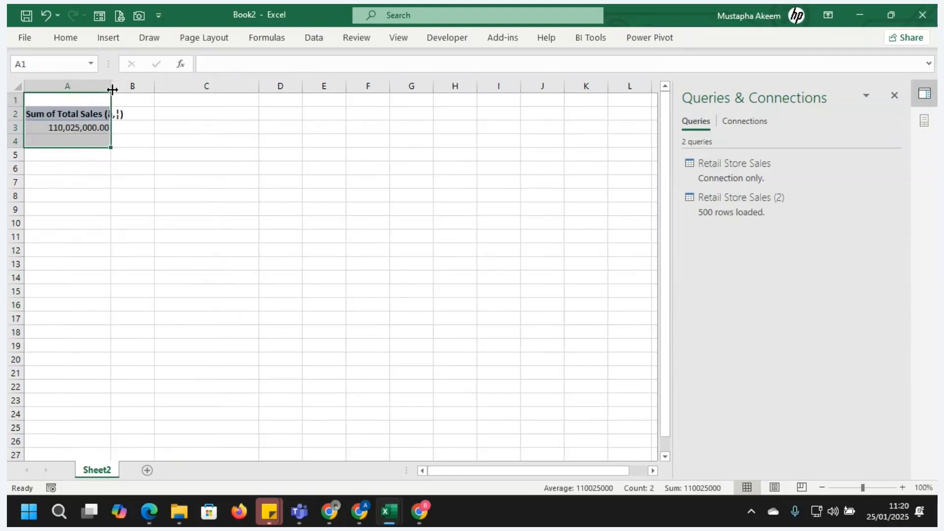
click(74, 128)
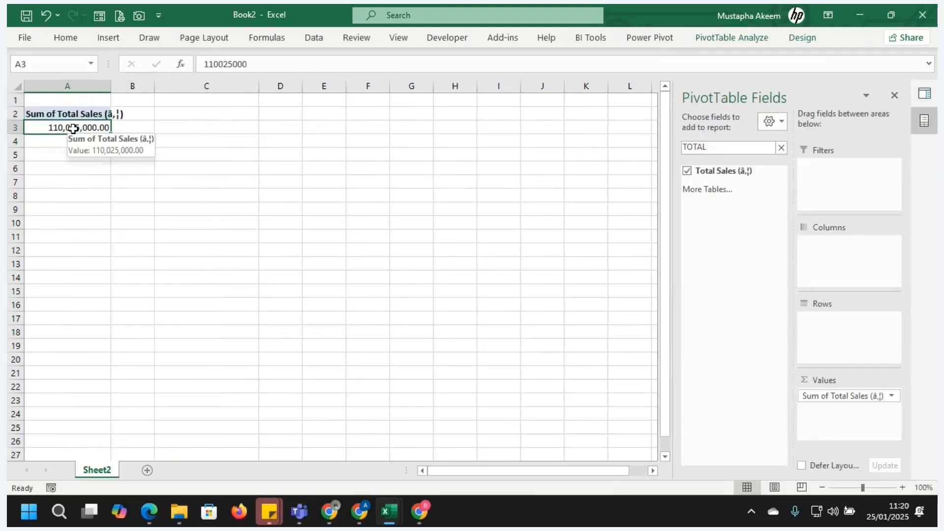
click(202, 131)
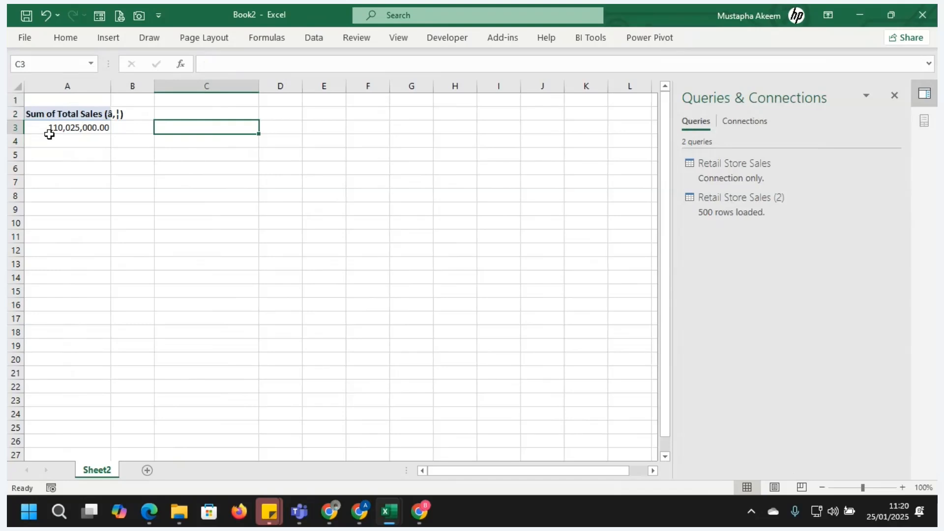
Remove the garbled currency suffix from the PivotTable header in A2, leaving Sum of Total Sales
click(43, 112)
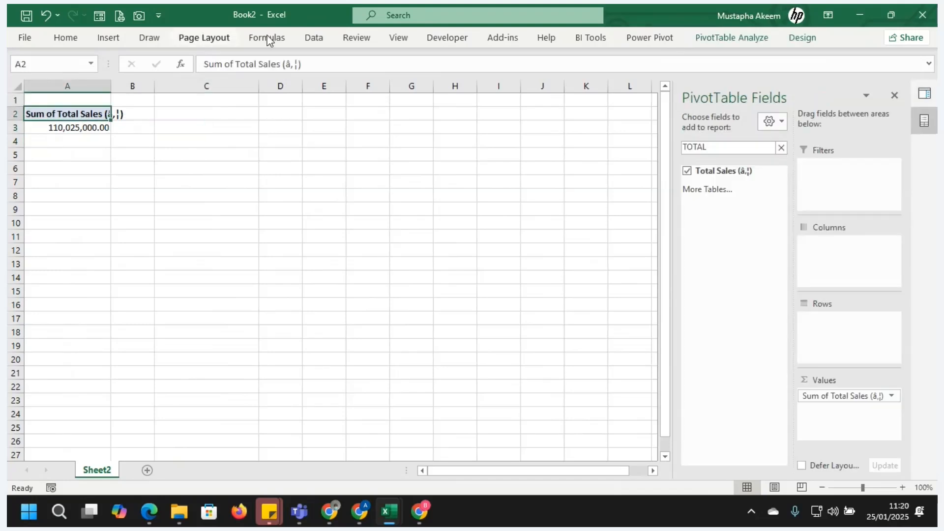
click(316, 65)
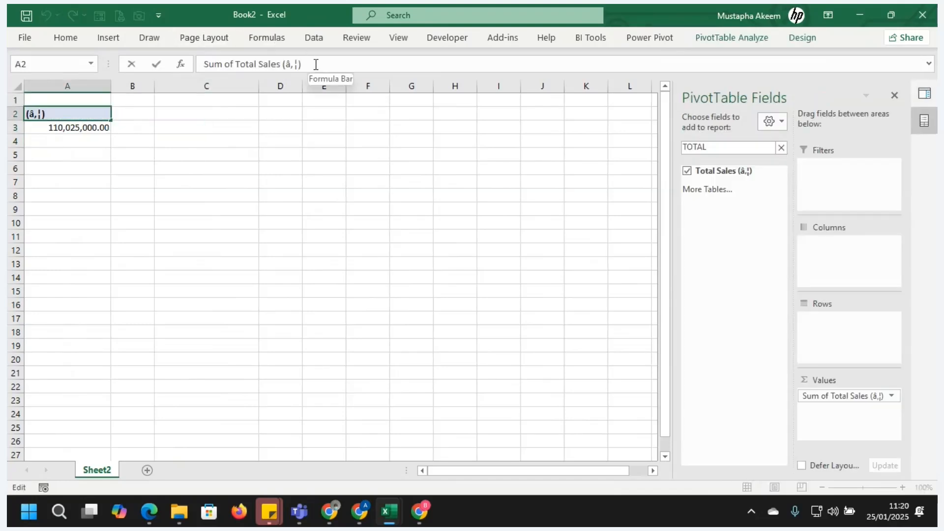
key(BackSpace)
key(BackSpace)
key(BackSpace)
key(BackSpace)
key(BackSpace)
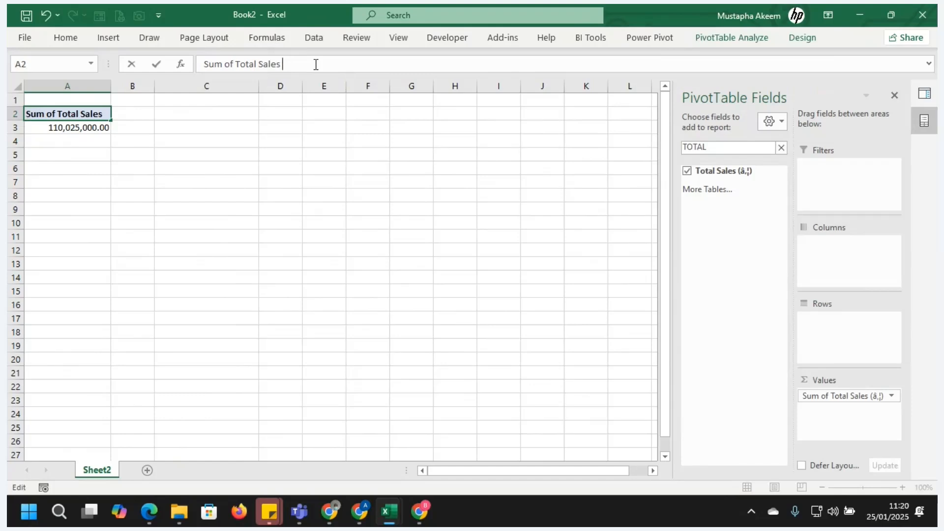
key(Return)
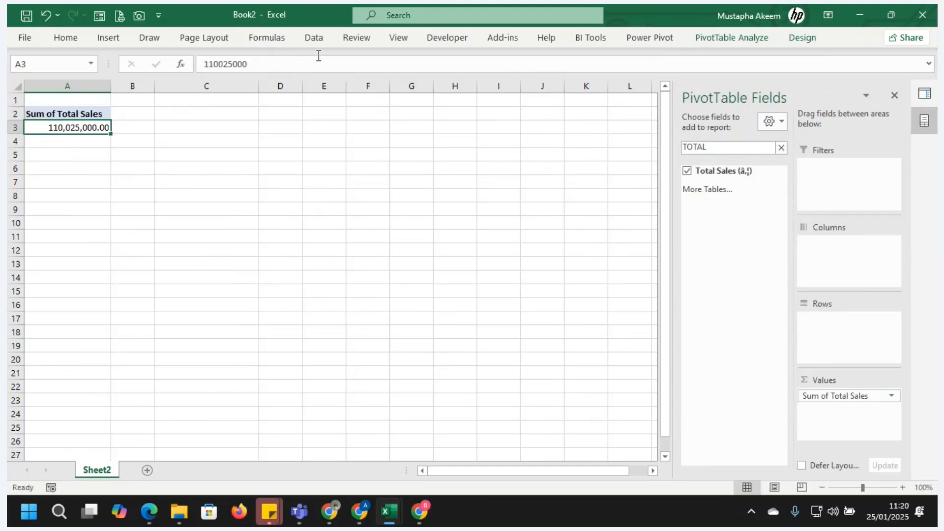
Shorten the PivotTable header in A2 to Total Sales
click(74, 114)
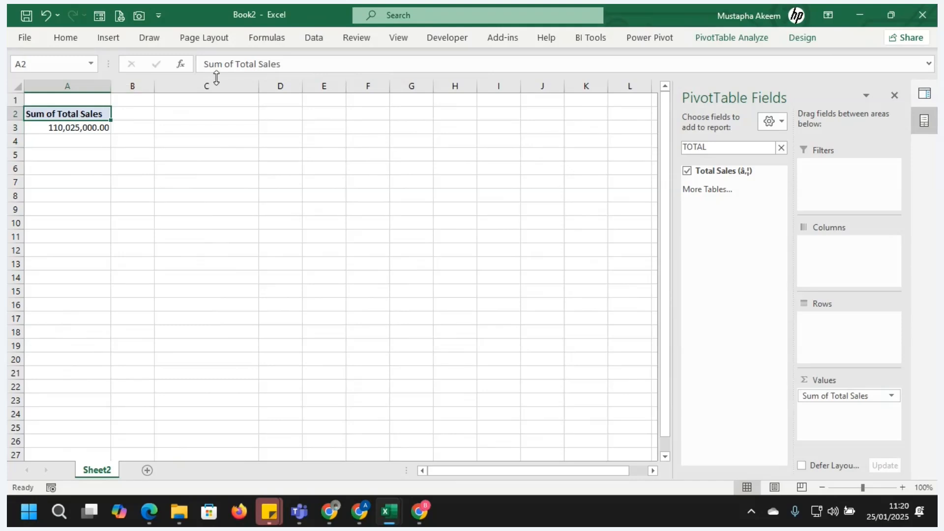
click(238, 66)
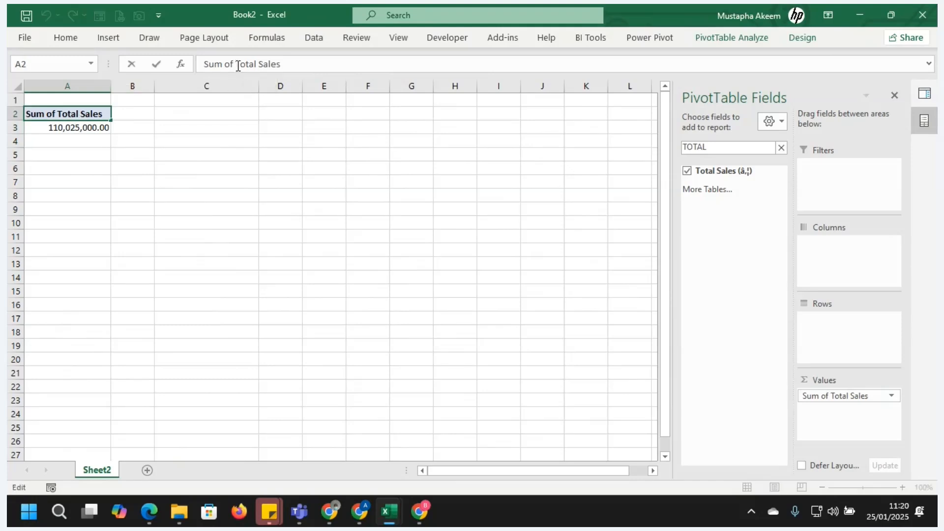
key(BackSpace)
key(BackSpace)
key(BackSpace)
key(BackSpace)
key(BackSpace)
key(BackSpace)
key(BackSpace)
key(Return)
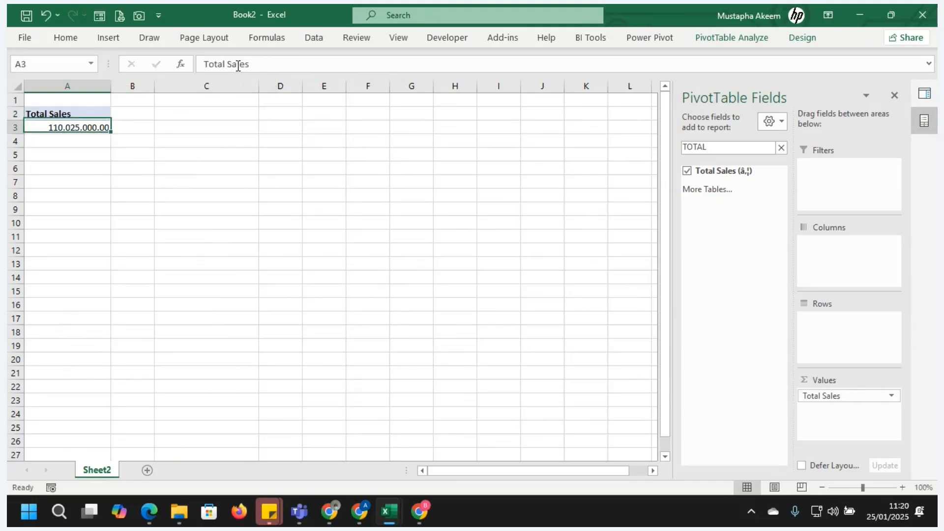
Center the Total Sales header in A2 both vertically and horizontally
click(95, 121)
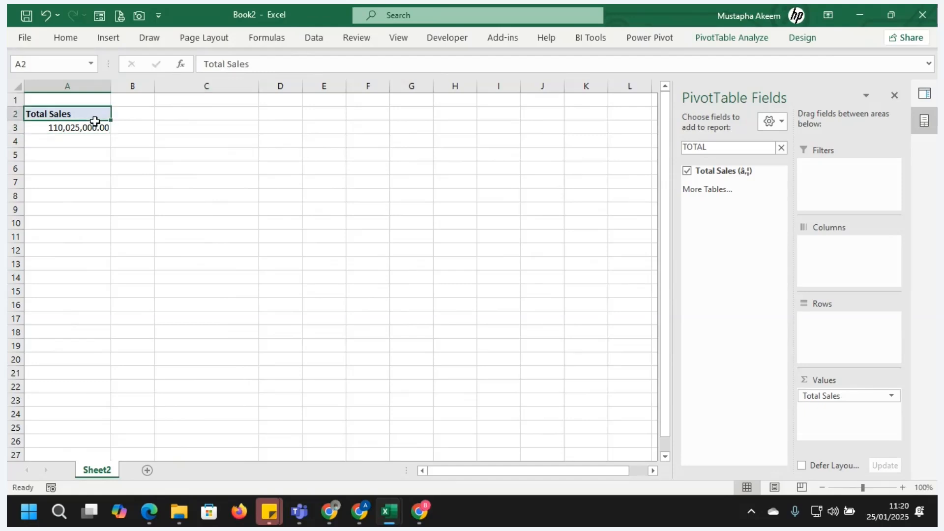
drag(95, 121, 95, 116)
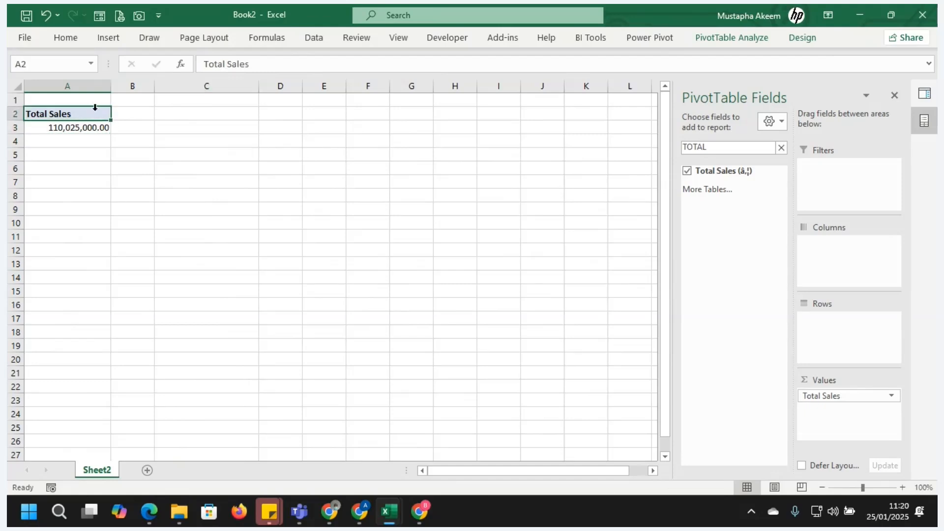
click(74, 38)
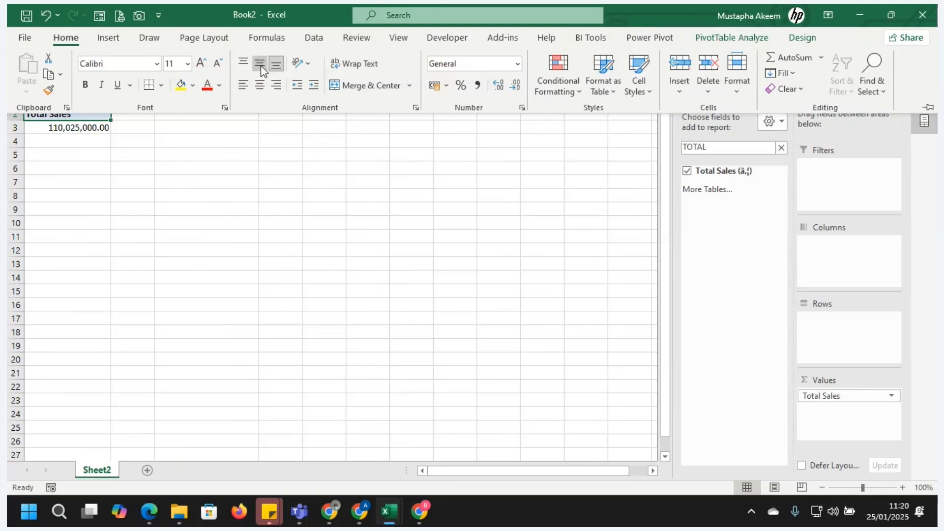
click(232, 185)
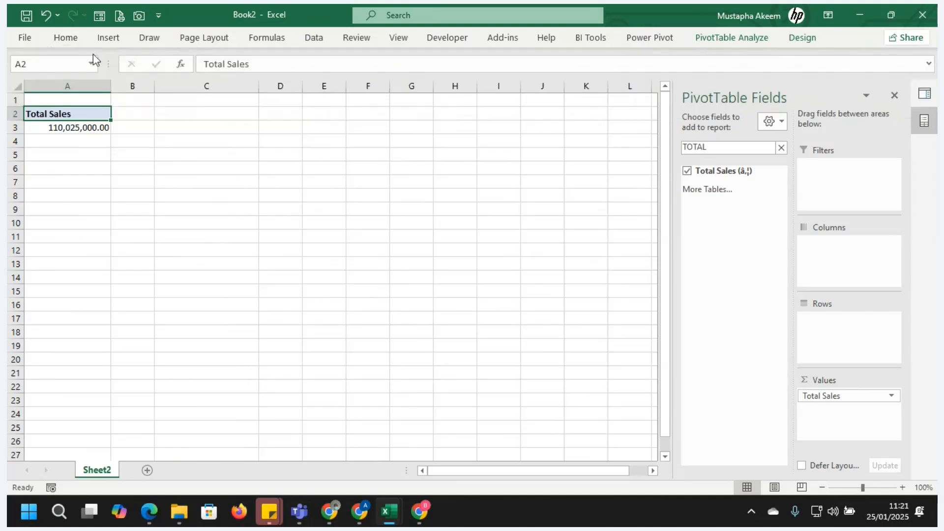
click(70, 39)
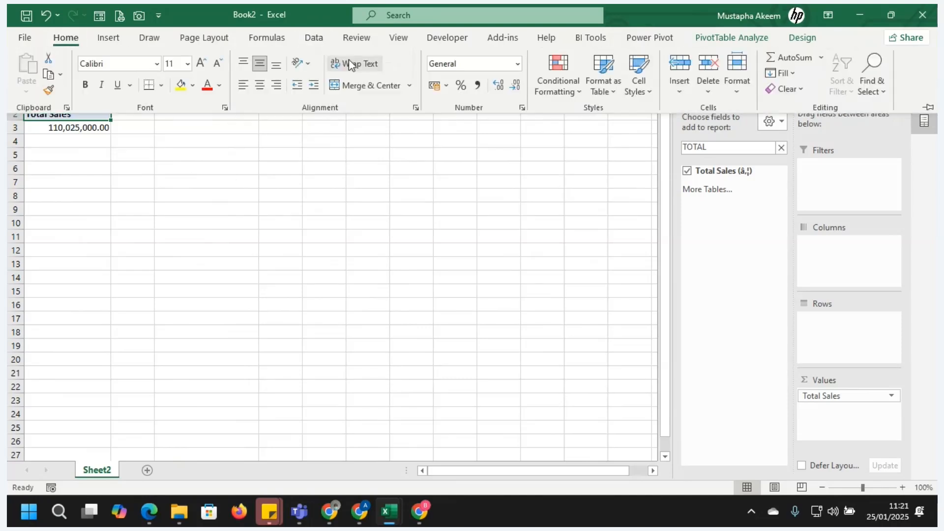
click(234, 192)
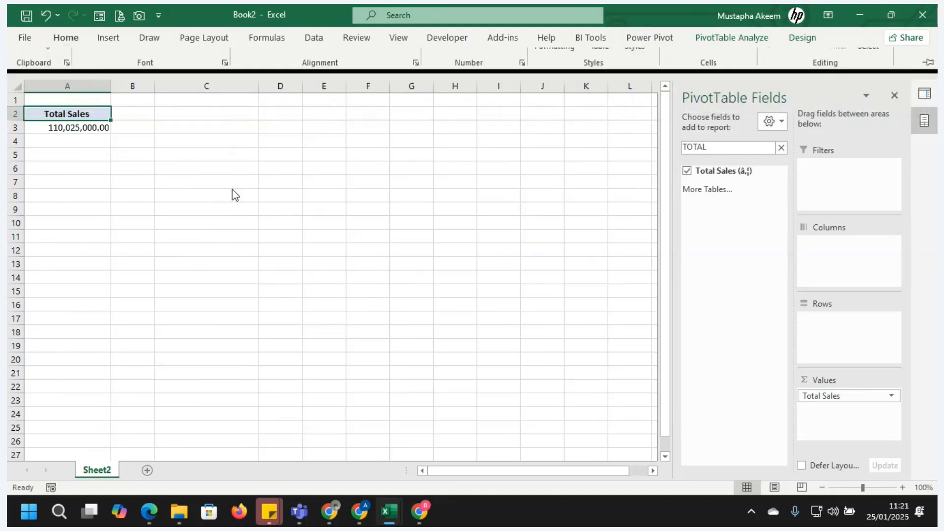
click(209, 139)
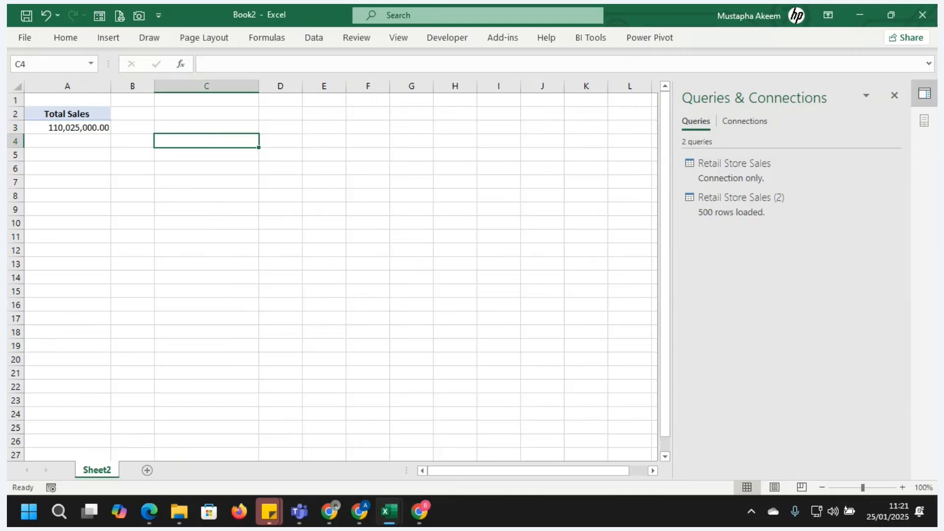
key(alt+Tab)
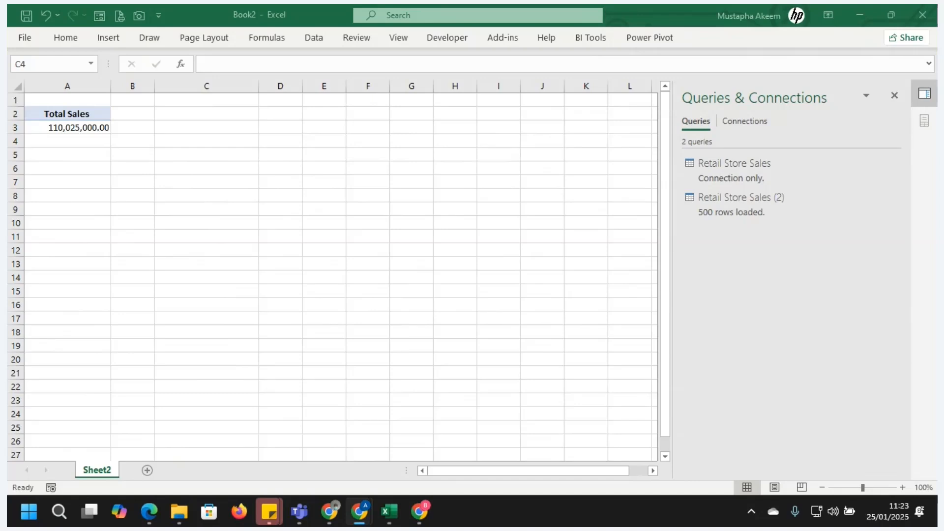
click(237, 258)
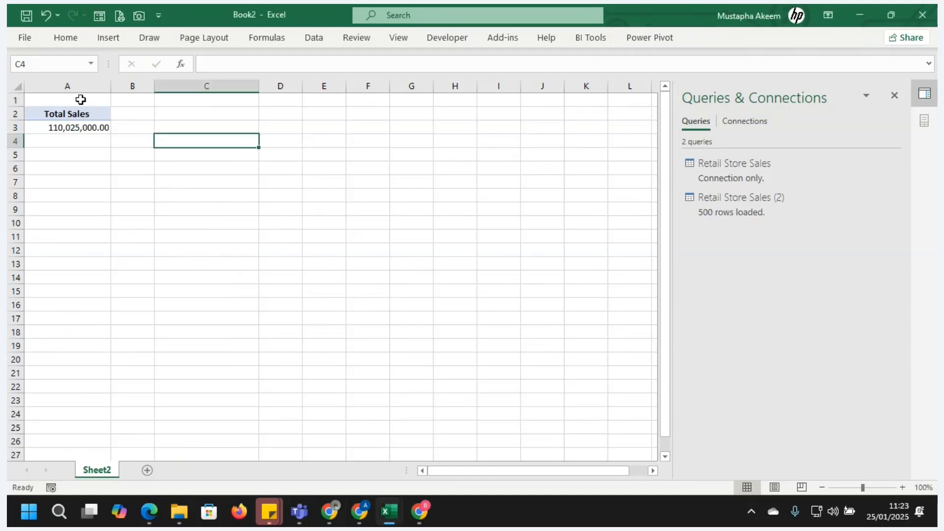
drag(77, 100, 88, 162)
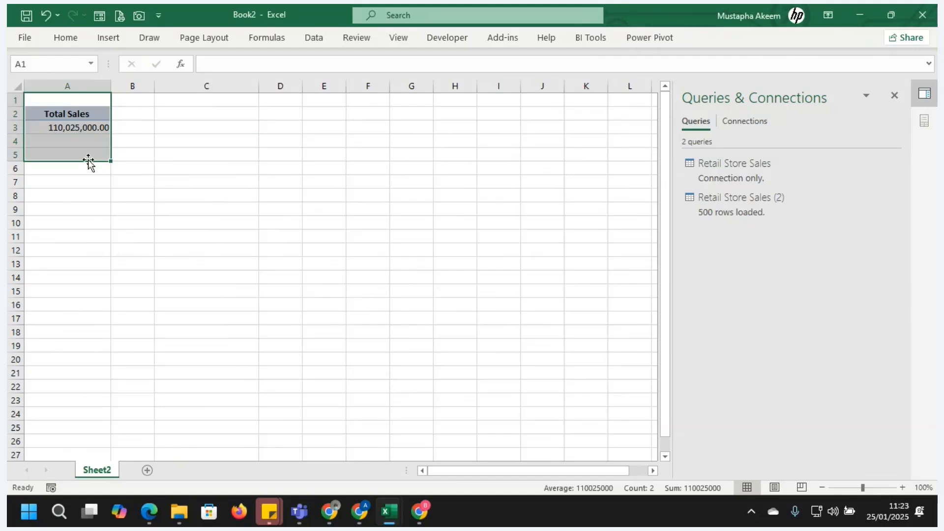
Add a new blank worksheet and permanently delete Sheet2 with its PivotTable
click(145, 470)
right_click(97, 471)
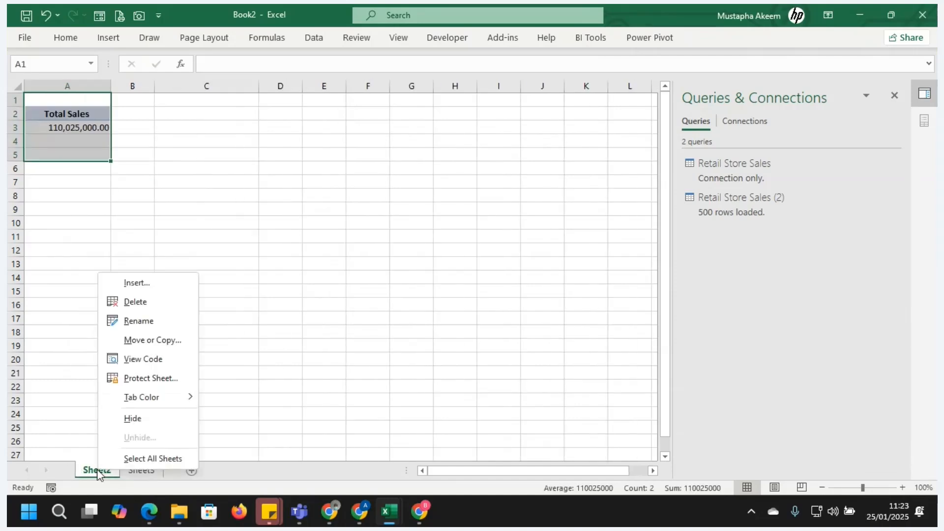
click(145, 302)
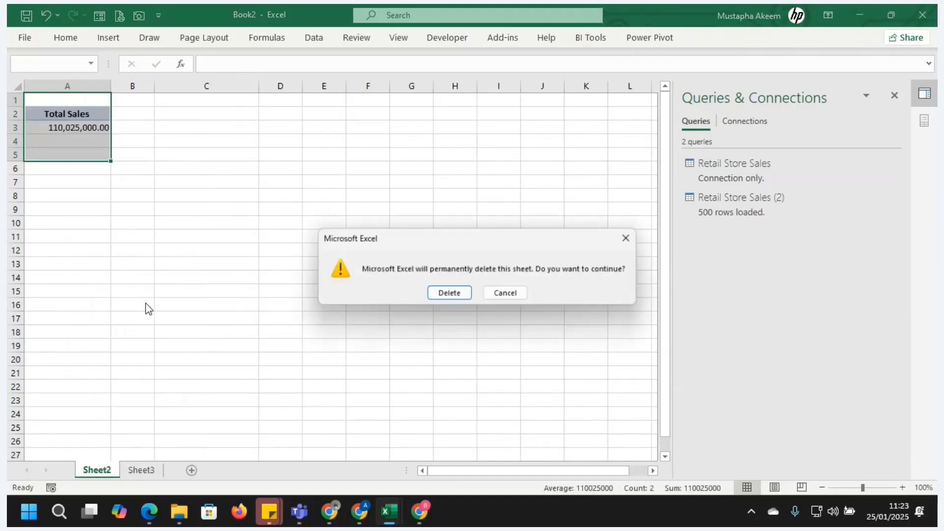
click(449, 294)
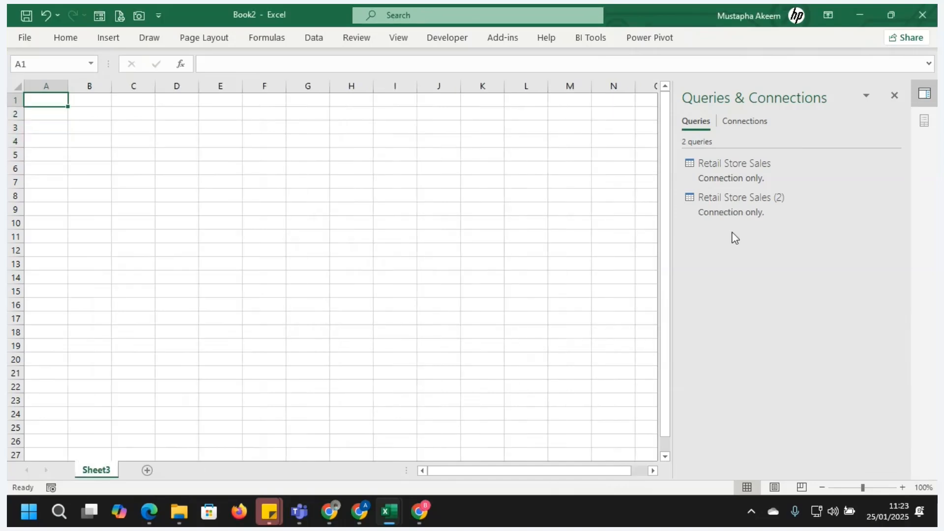
Delete the duplicate Retail Store Sales (2) query from the workbook
right_click(742, 200)
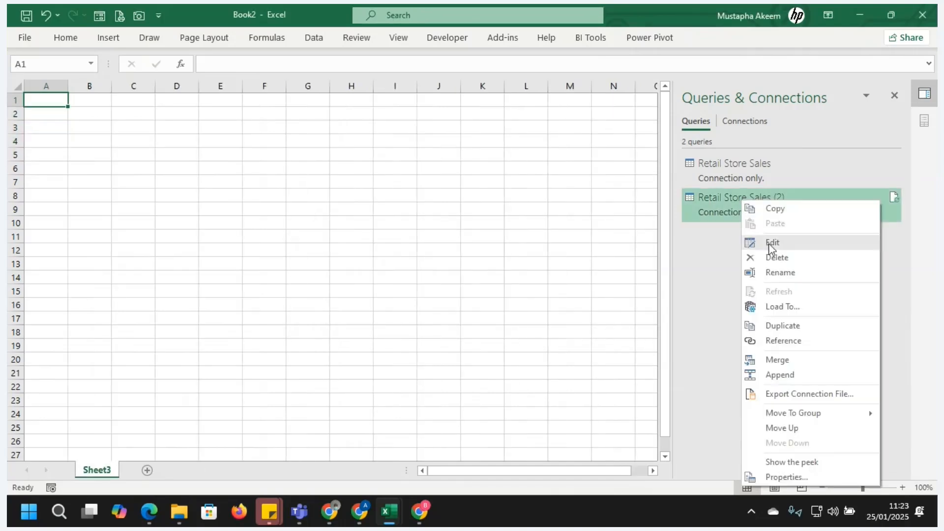
click(778, 258)
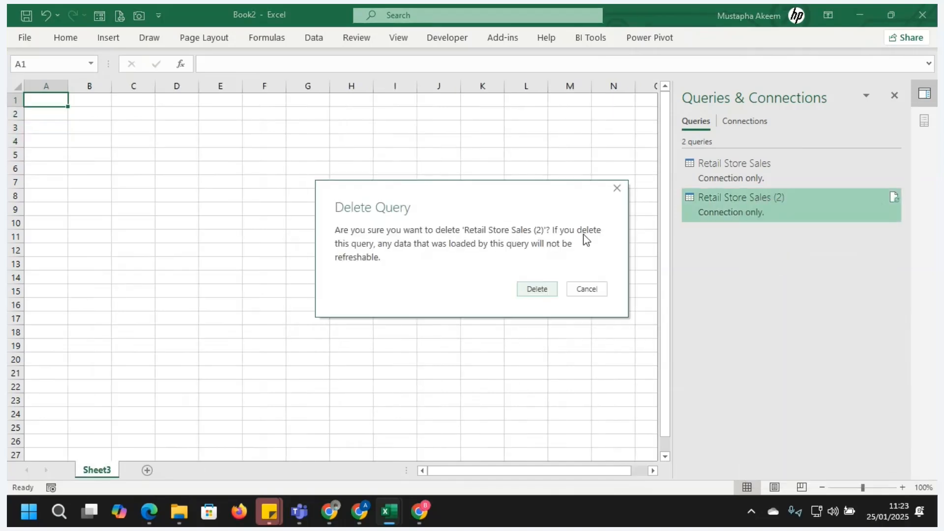
click(545, 292)
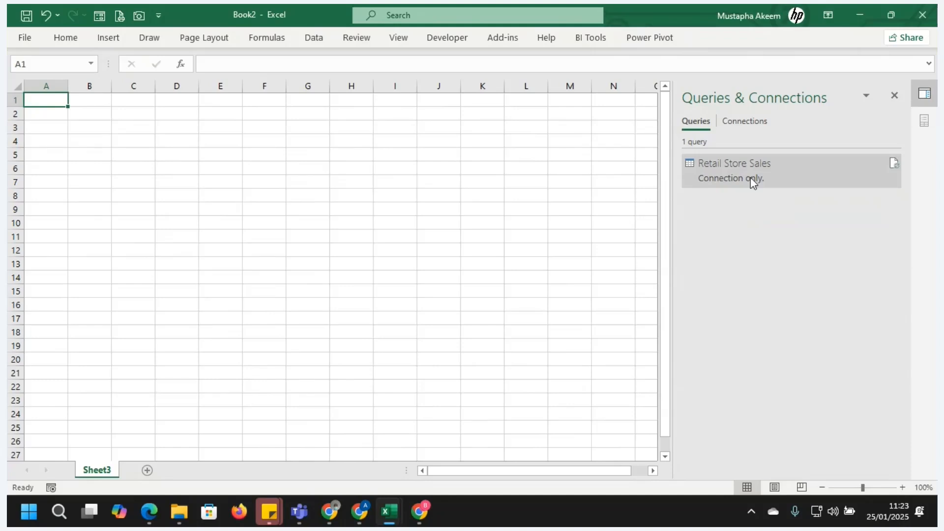
mouse_move(757, 182)
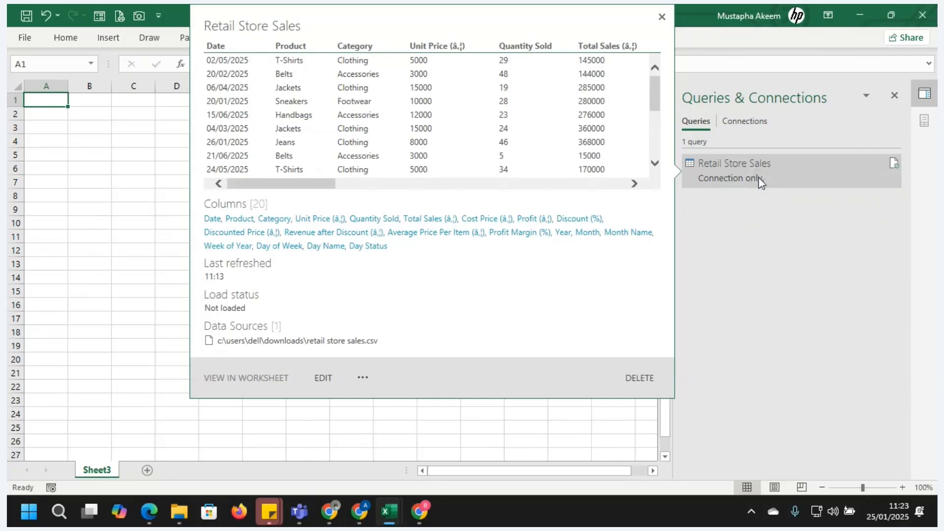
right_click(762, 183)
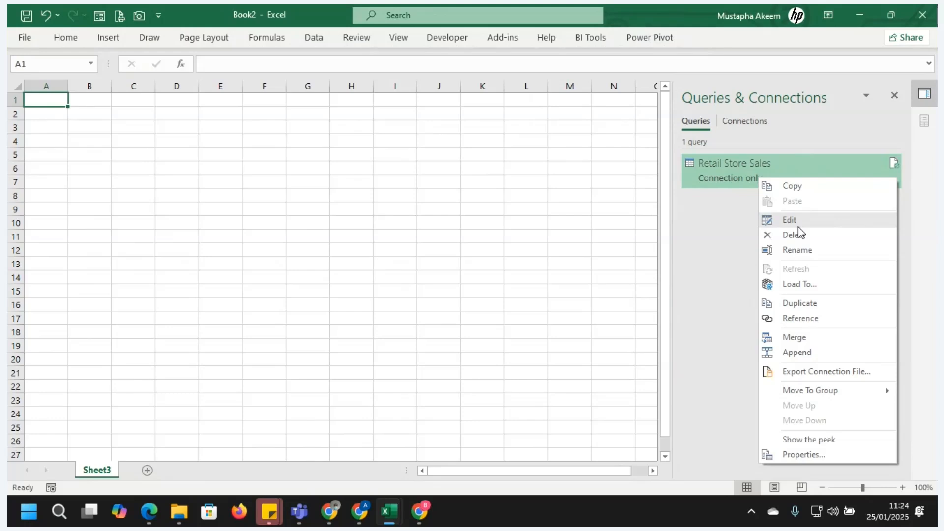
click(503, 207)
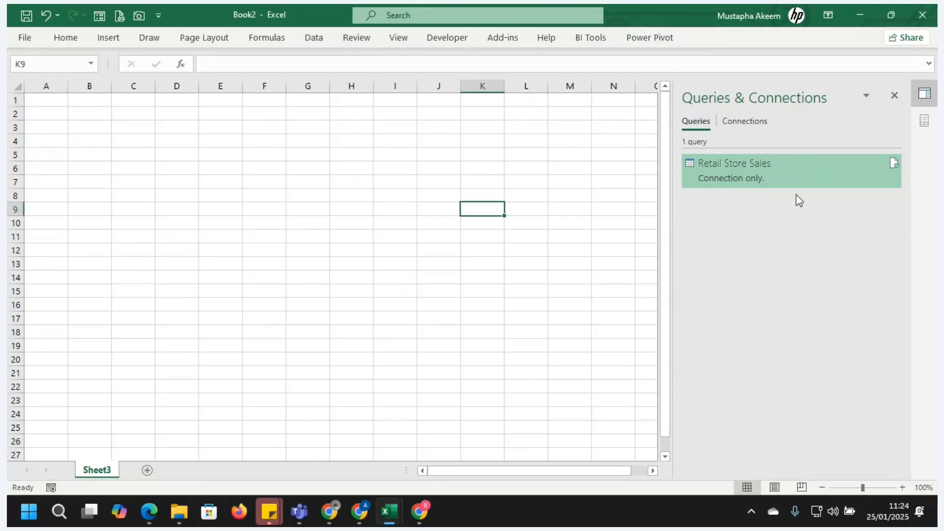
right_click(769, 168)
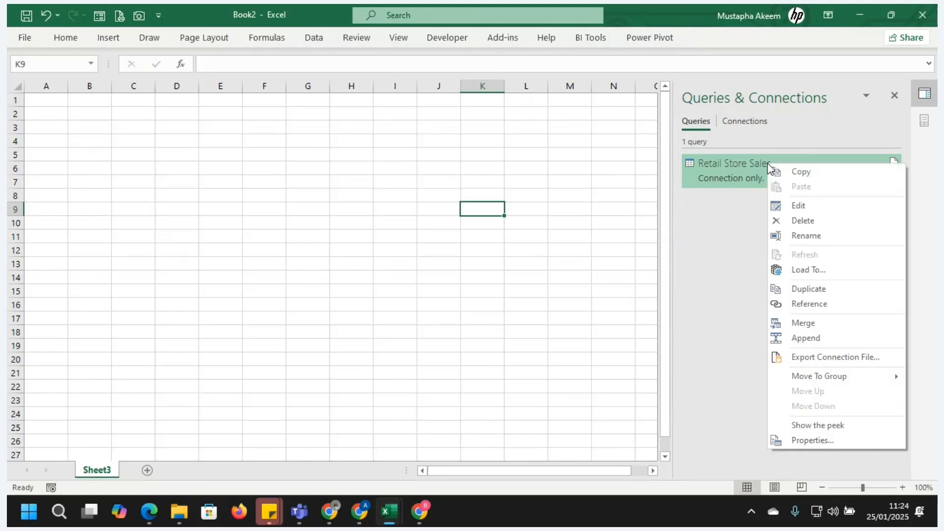
Create a PivotTable at J6 on Sheet3 from the Query - Retail Store Sales connection, with Total Sales summed as its values
click(452, 170)
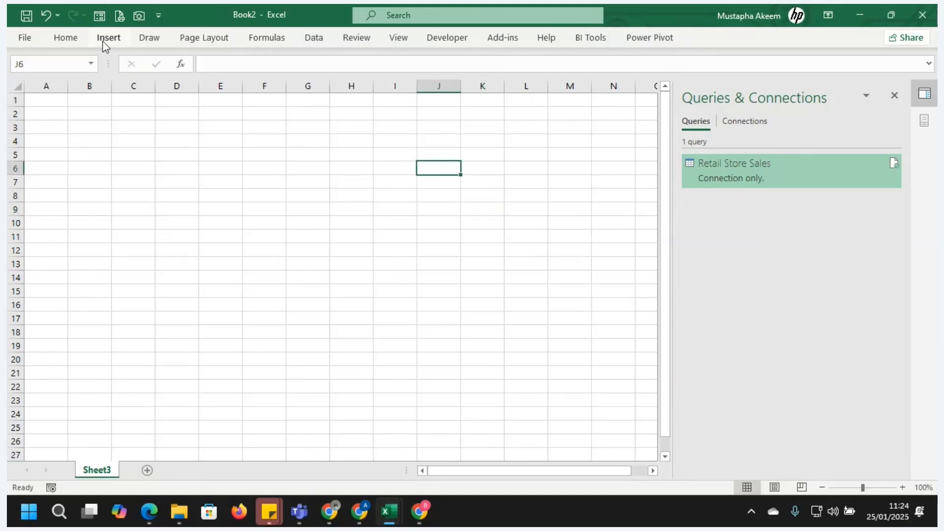
click(107, 38)
click(35, 75)
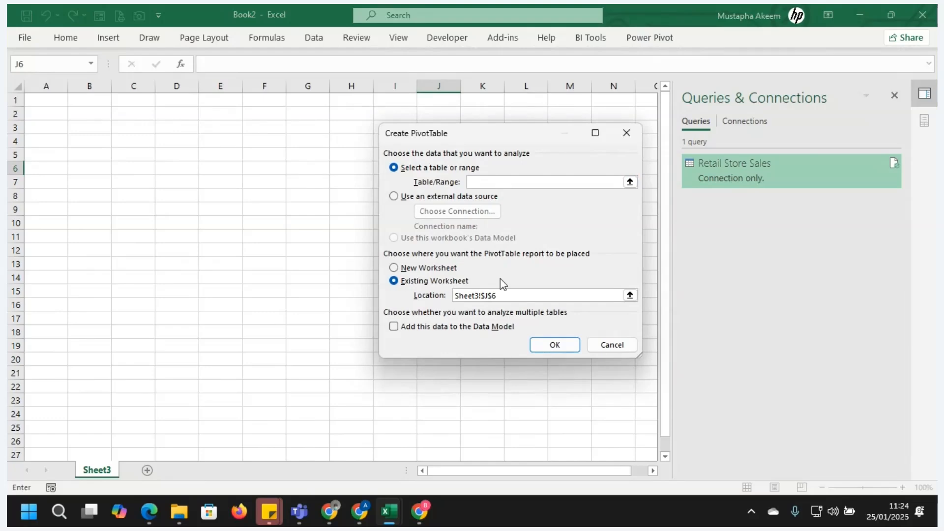
click(394, 197)
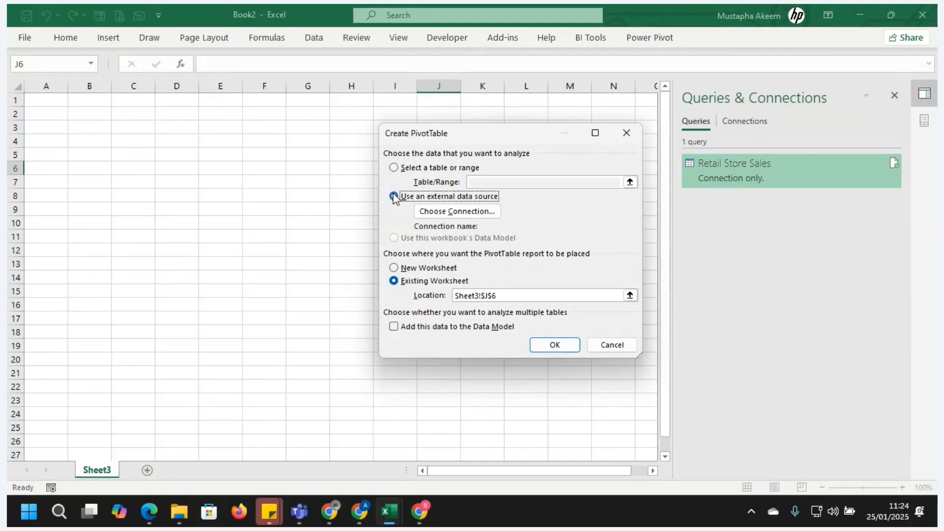
click(450, 213)
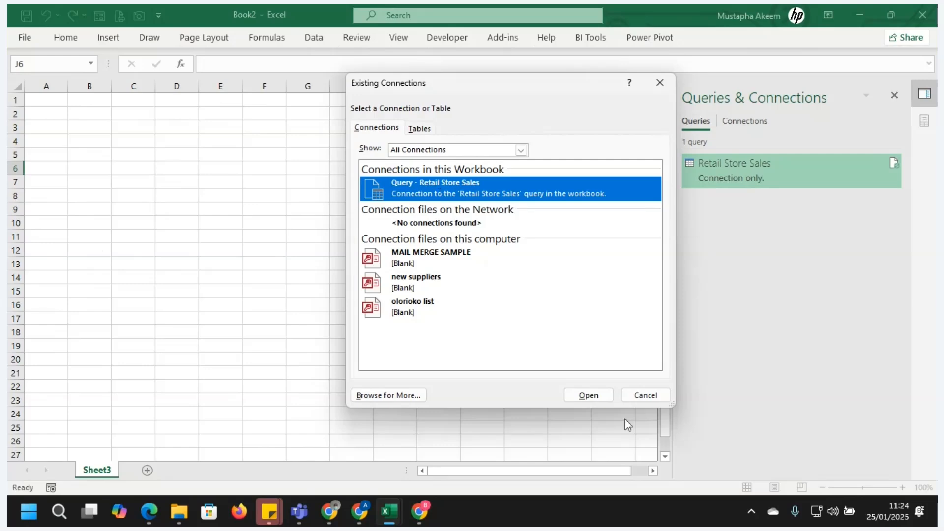
click(589, 396)
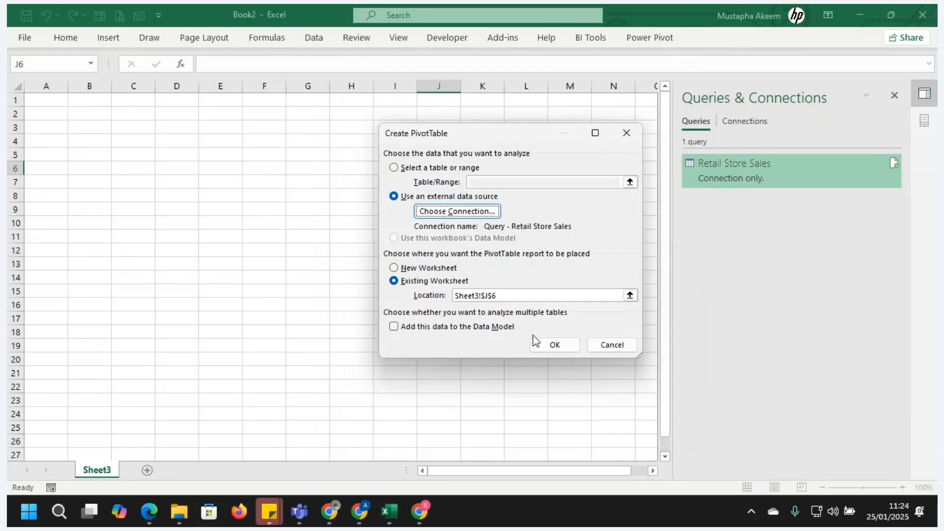
click(555, 346)
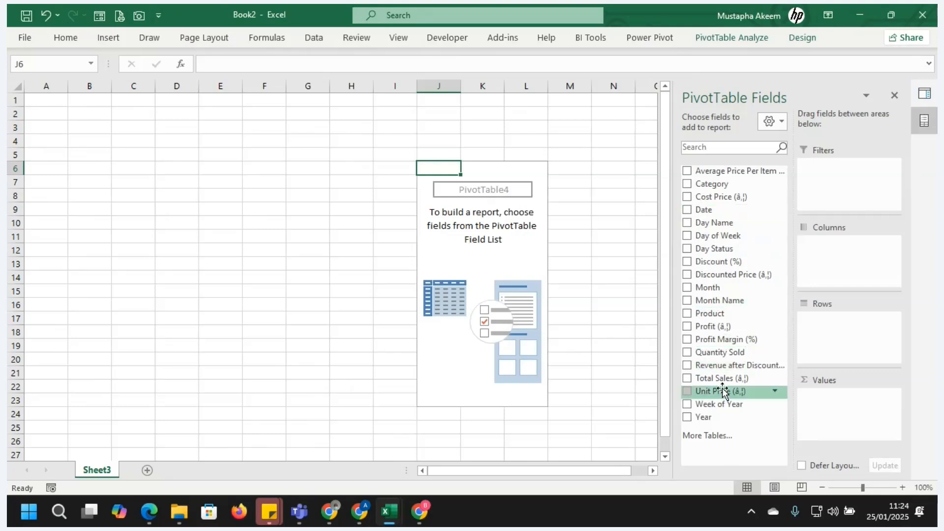
drag(719, 381, 842, 417)
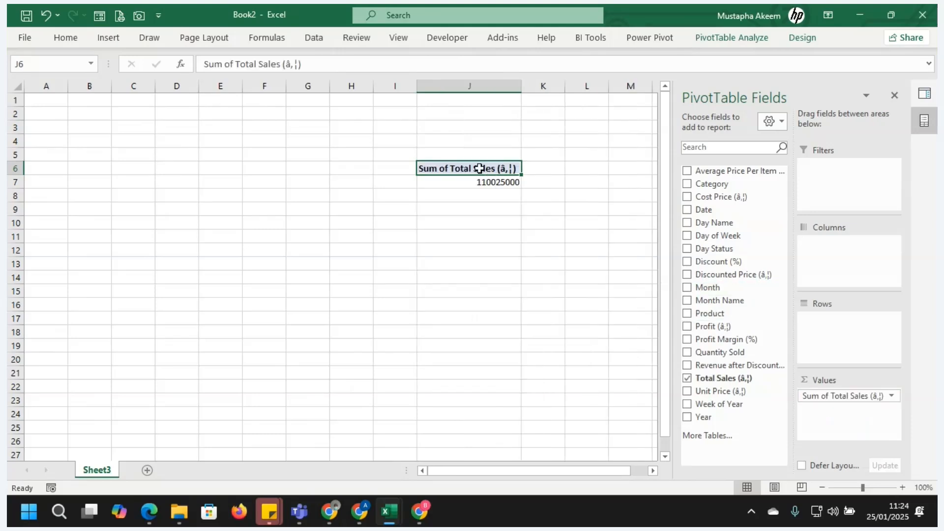
Move the range J3:J10 containing the PivotTable to A1 and autofit column A
drag(491, 192, 490, 191)
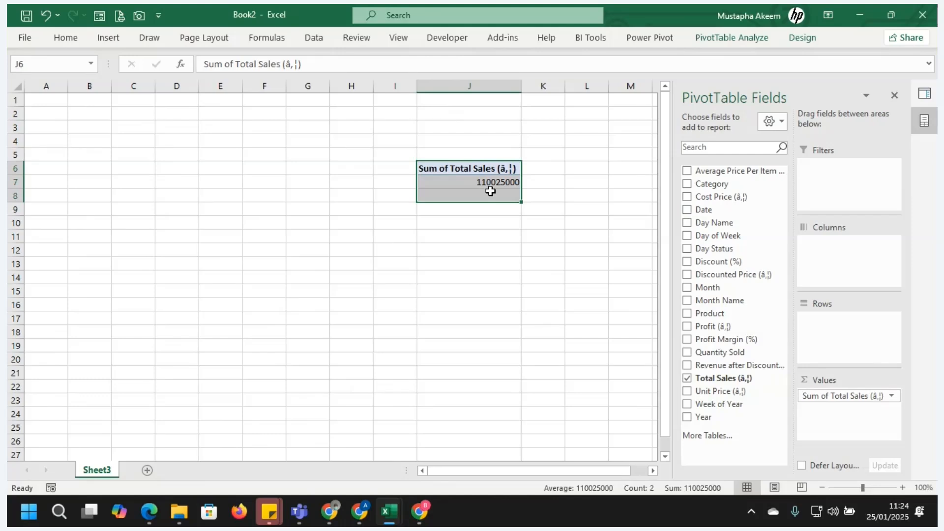
drag(481, 147, 488, 209)
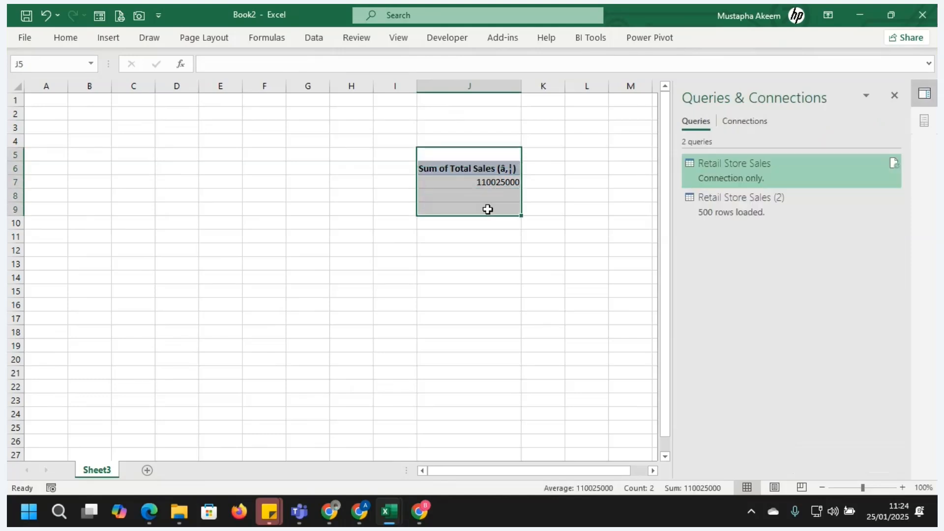
drag(472, 128, 492, 219)
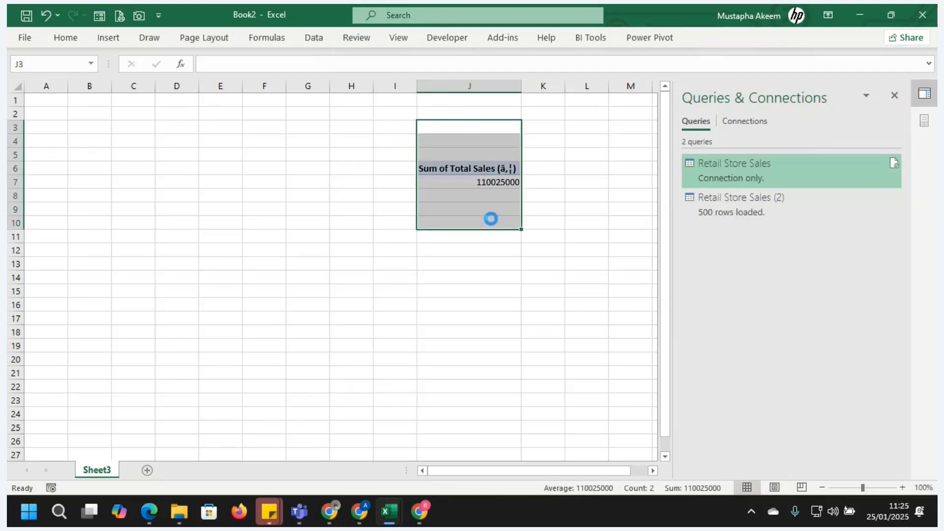
key(ctrl+c)
click(47, 103)
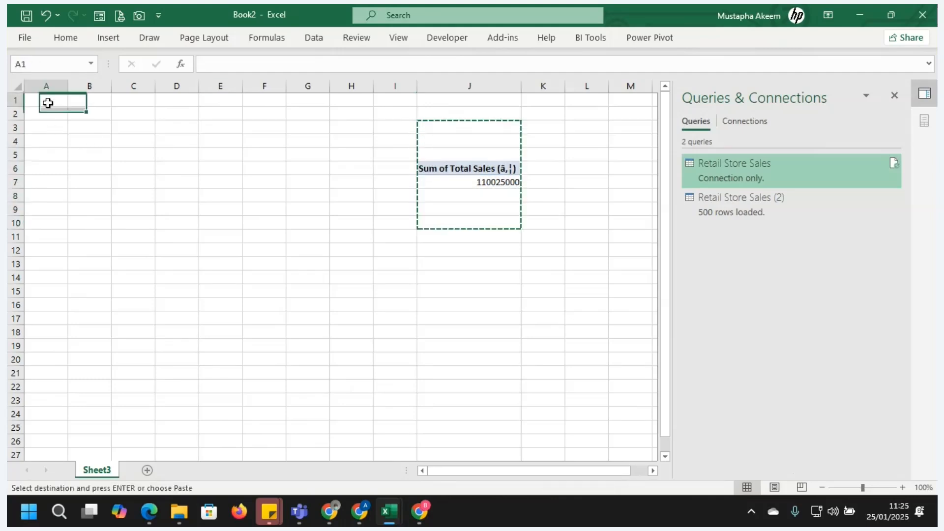
key(ctrl+v)
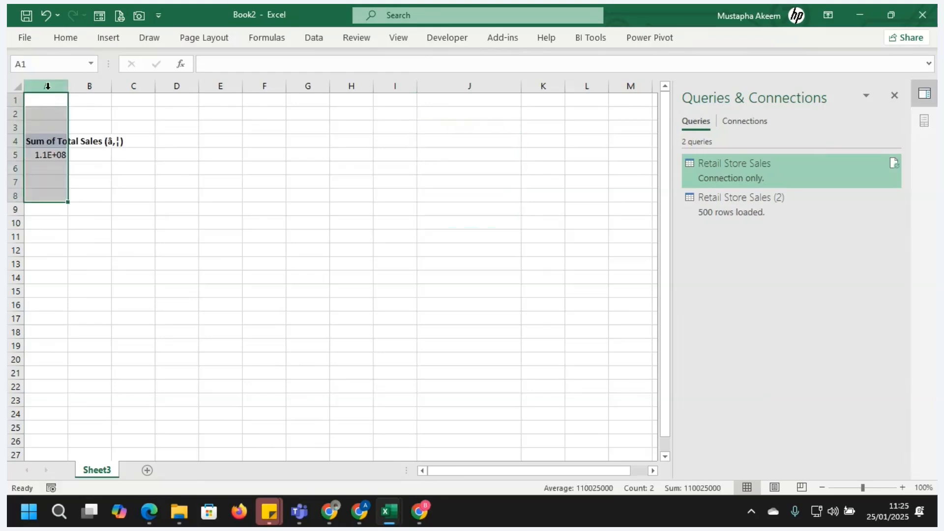
double_click(64, 85)
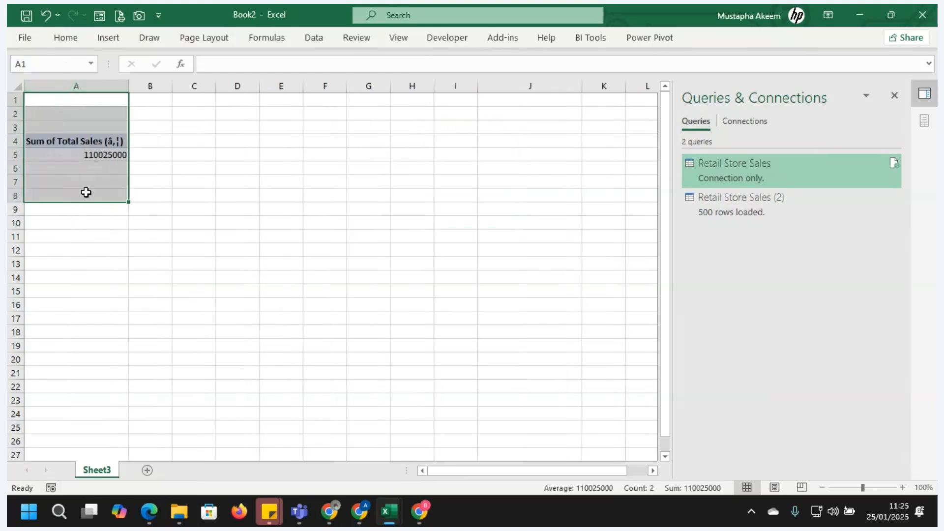
Format the PivotTable total in A5 as a number with thousands separators and two decimal places
click(95, 150)
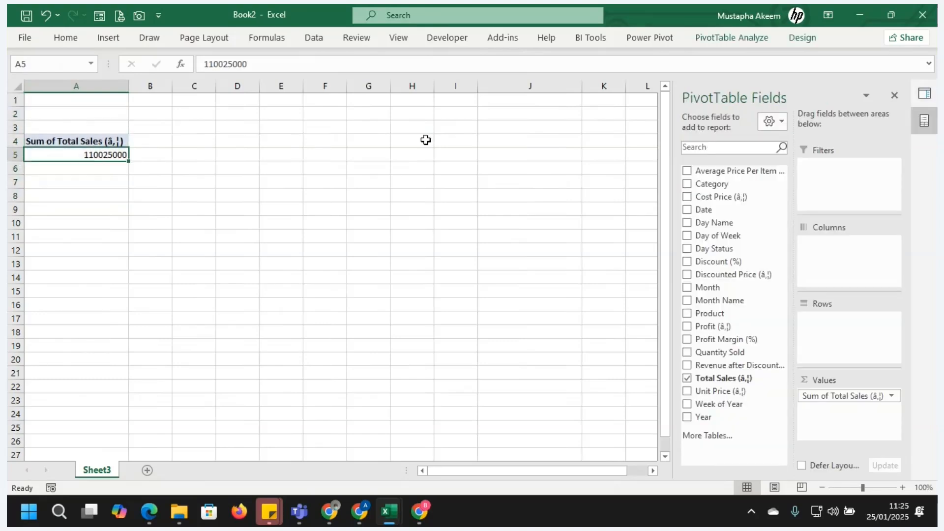
key(ctrl+shift+1)
right_click(65, 153)
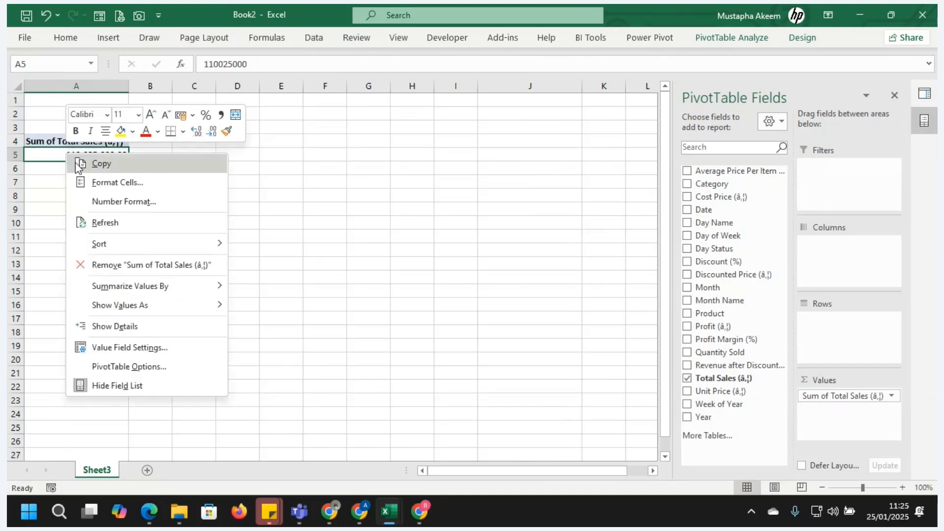
click(113, 183)
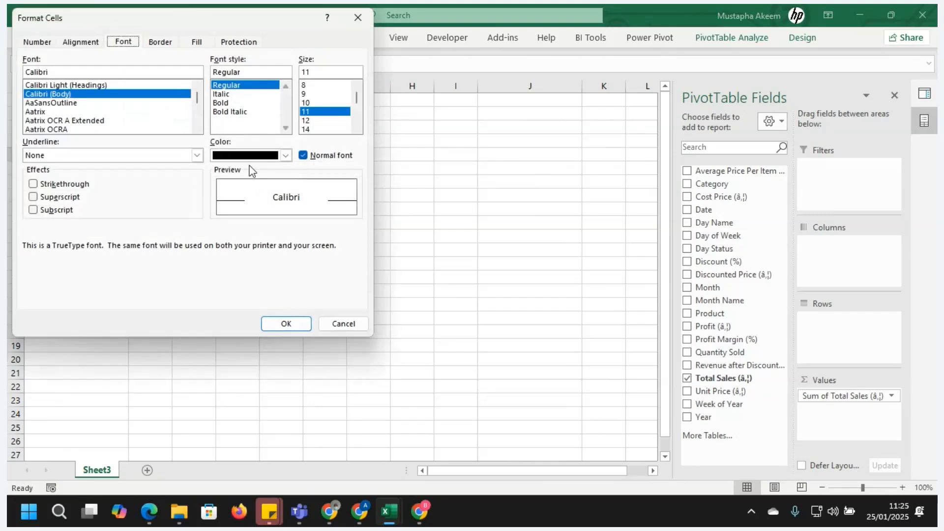
click(44, 40)
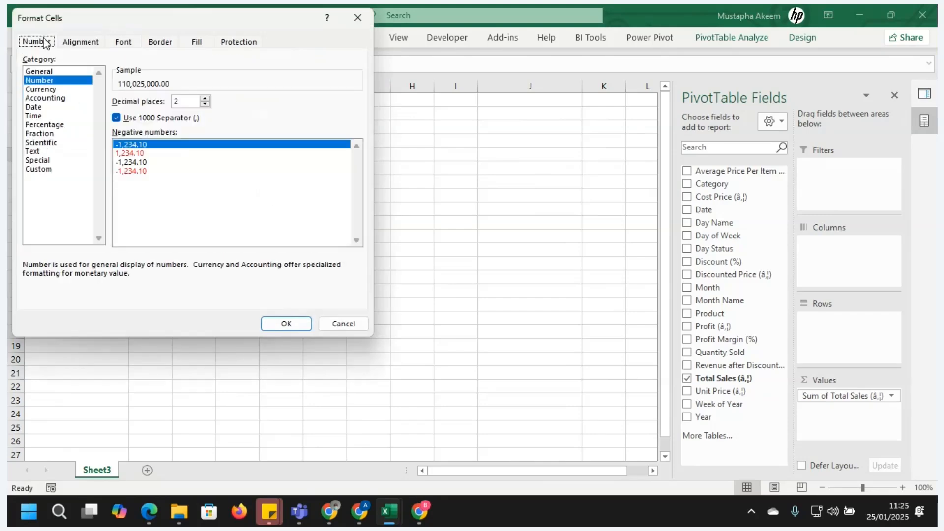
click(40, 89)
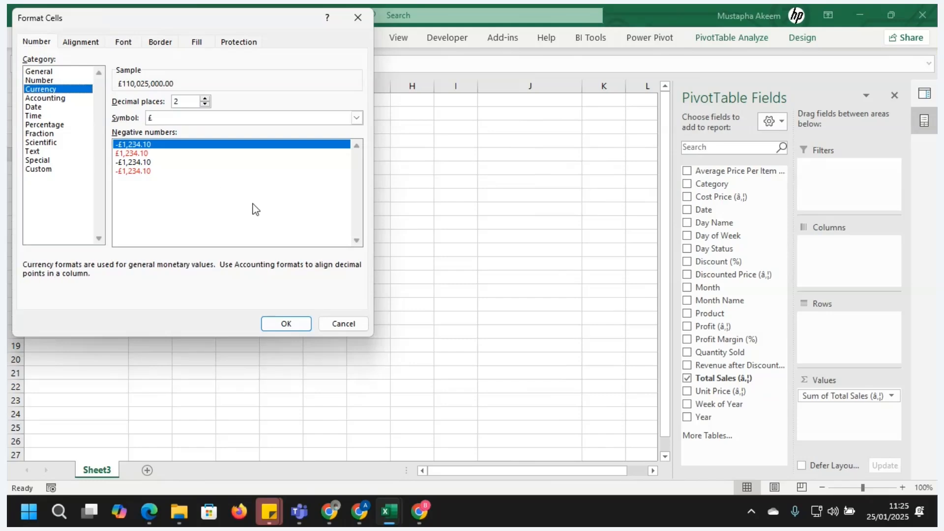
click(356, 119)
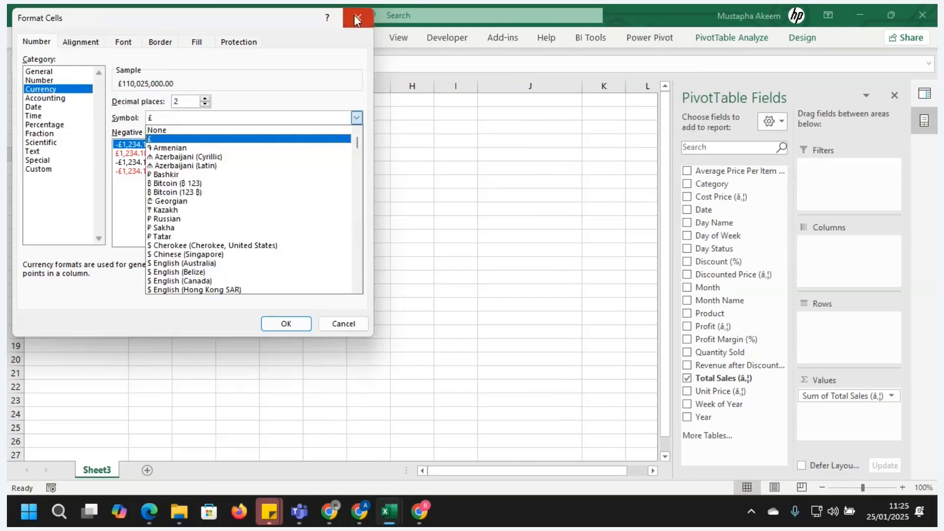
click(248, 139)
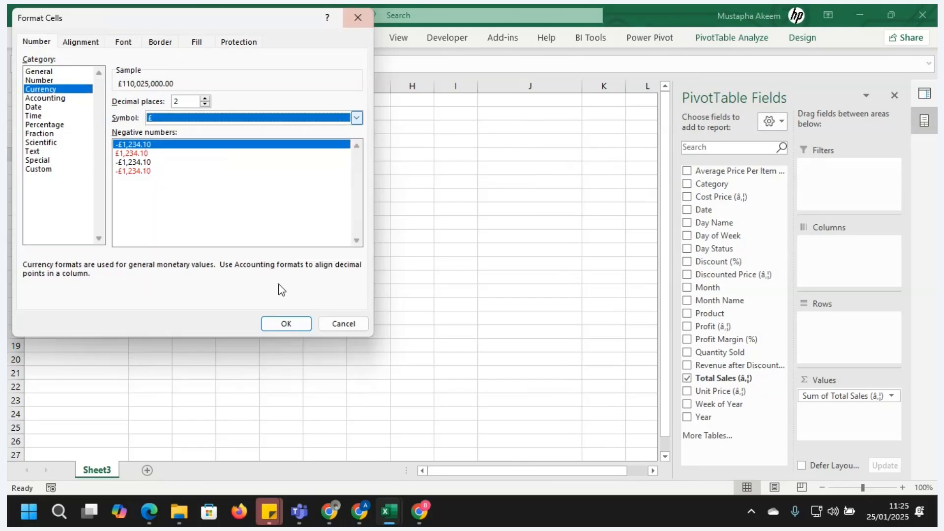
click(338, 325)
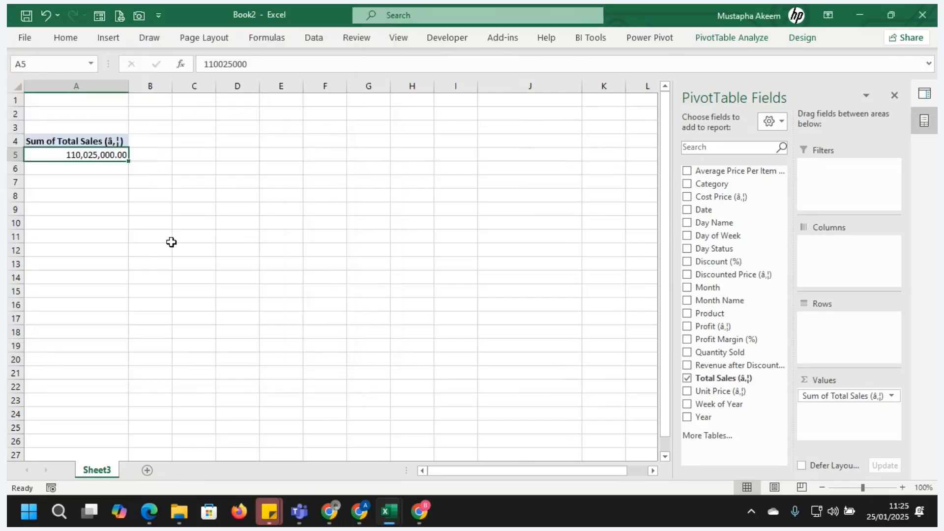
Remove the garbled currency suffix from the PivotTable header in A4, leaving Sum of Total Sales
click(93, 142)
click(331, 67)
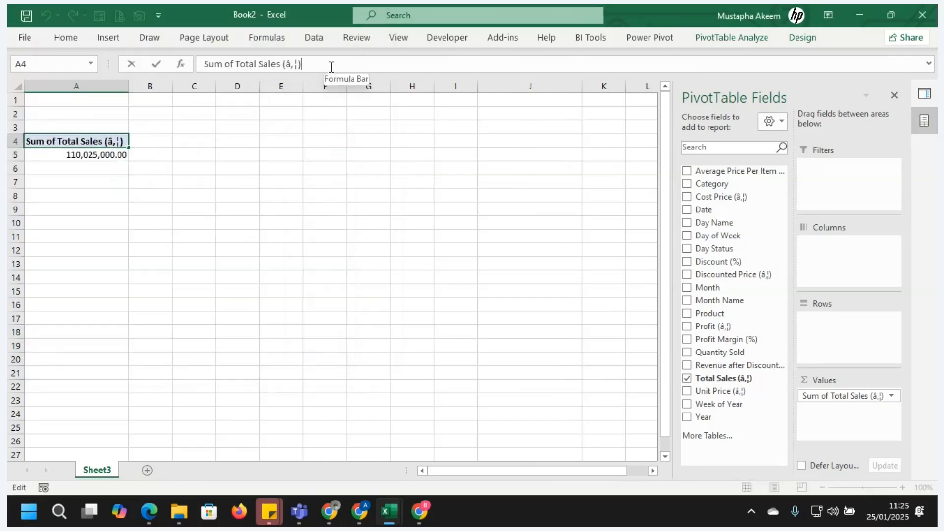
key(BackSpace)
key(BackSpace)
key(BackSpace)
key(BackSpace)
key(BackSpace)
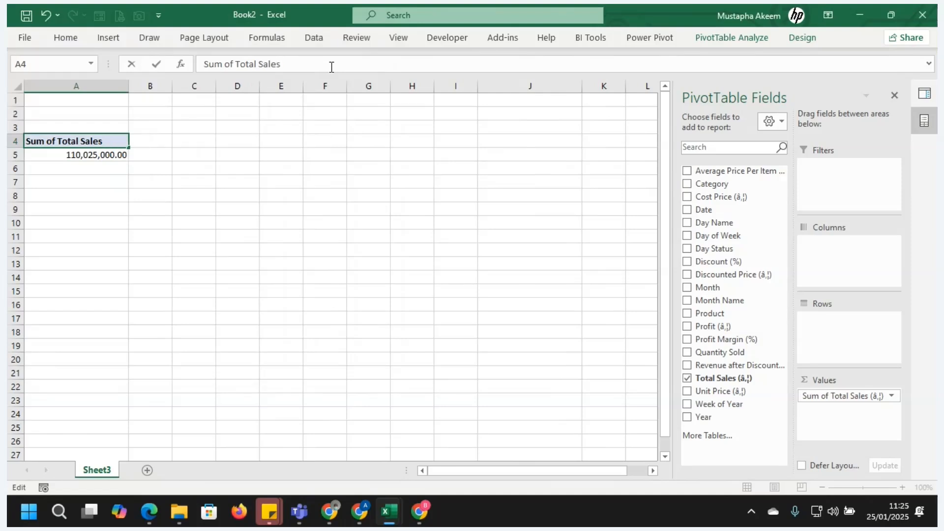
click(274, 171)
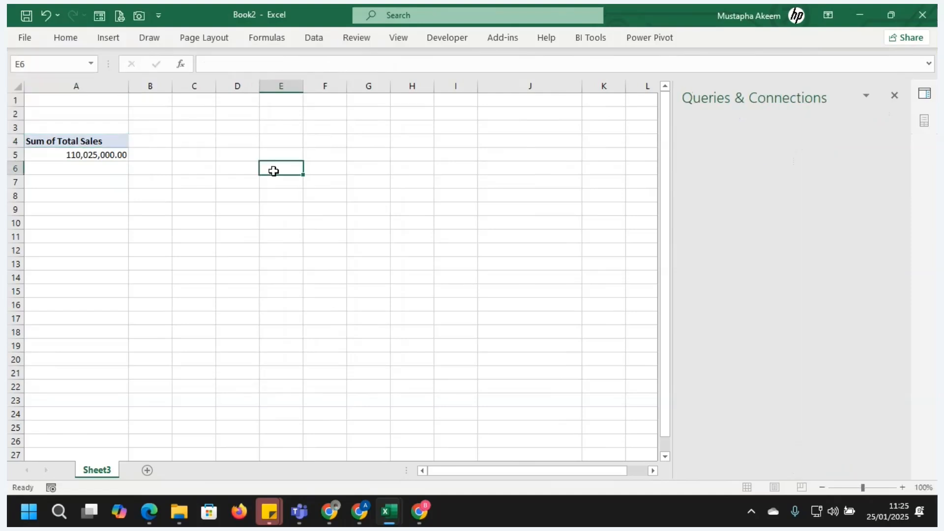
Center the Sum of Total Sales header in A4 both vertically and horizontally
click(100, 140)
click(68, 38)
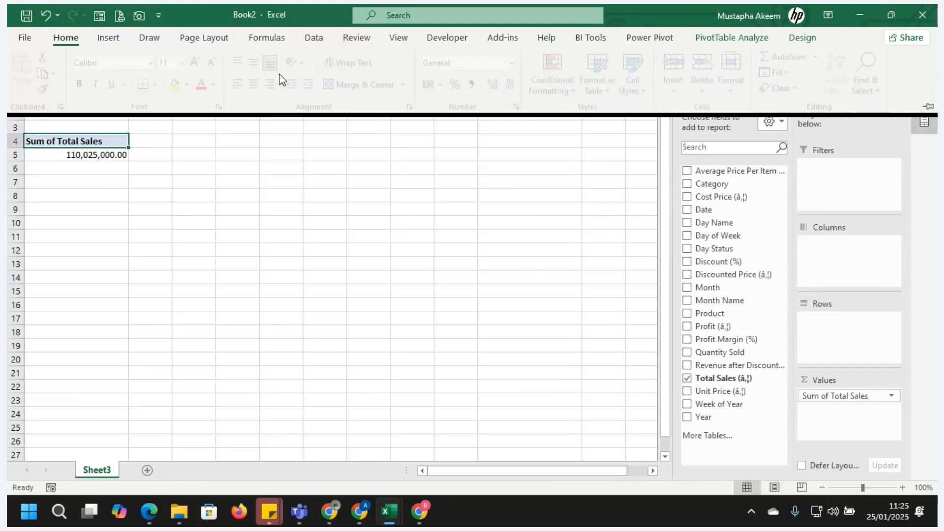
click(258, 67)
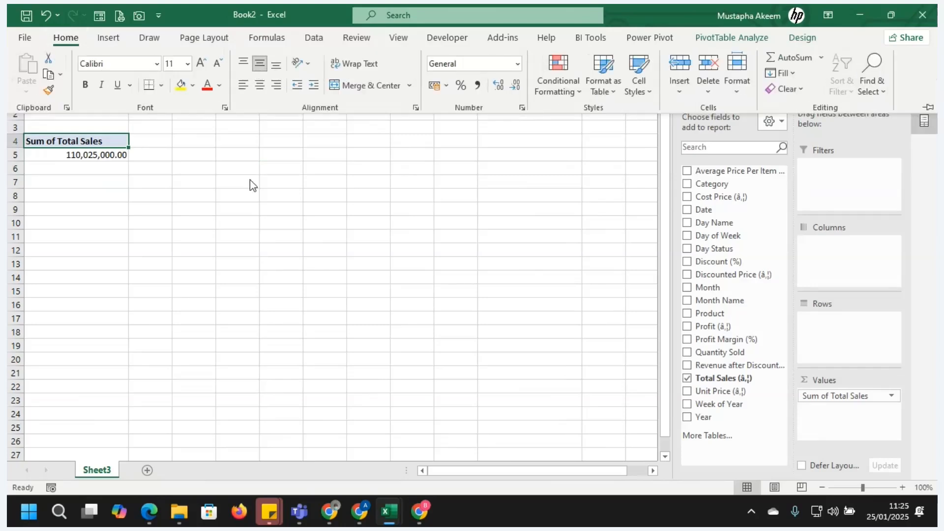
click(260, 85)
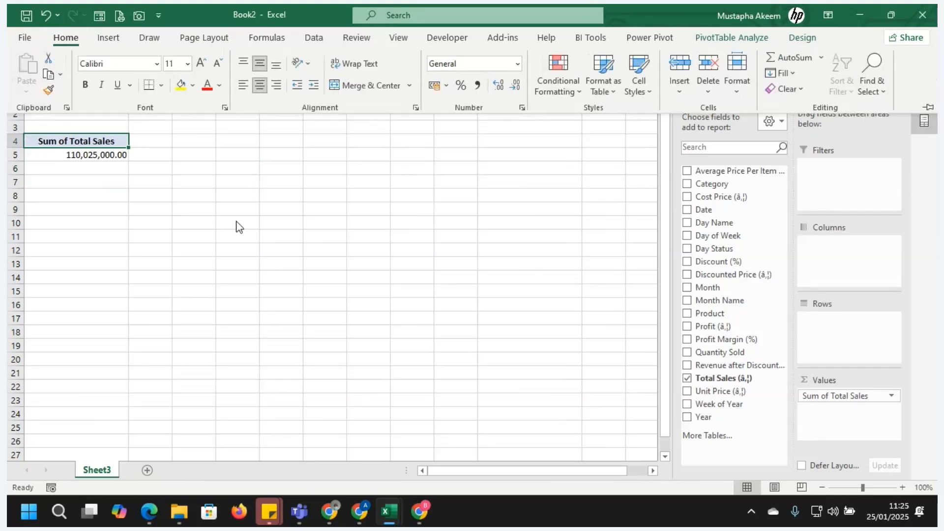
click(105, 153)
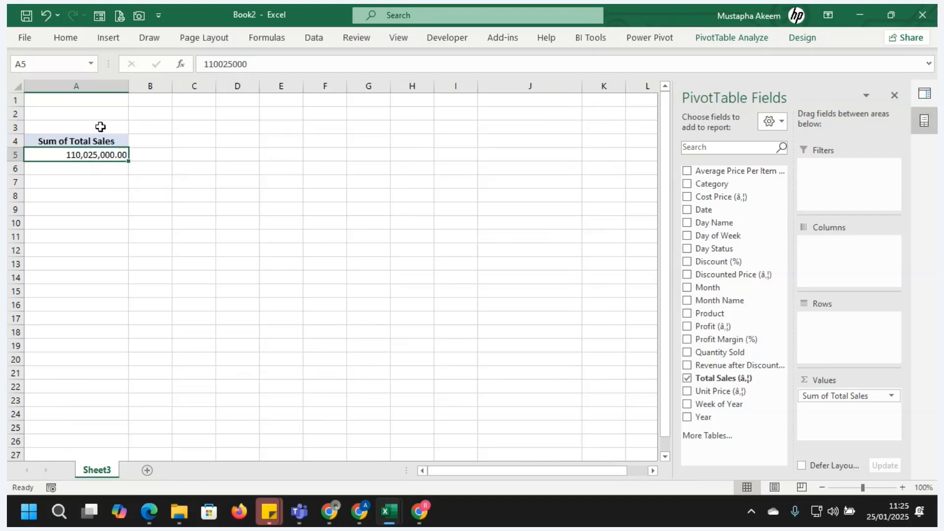
Copy the Sum of Total Sales PivotTable in A4:A5 to C4 and widen column C to fit its total
click(196, 140)
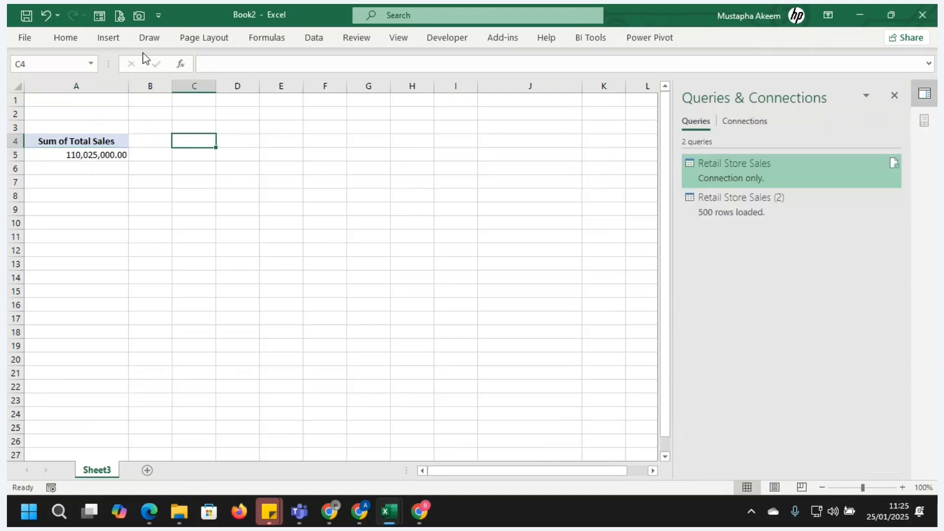
click(744, 220)
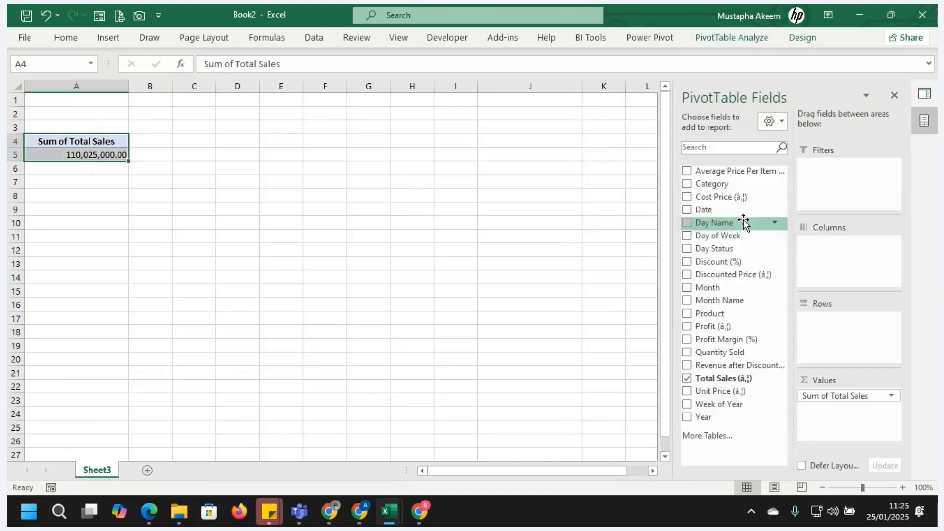
click(103, 138)
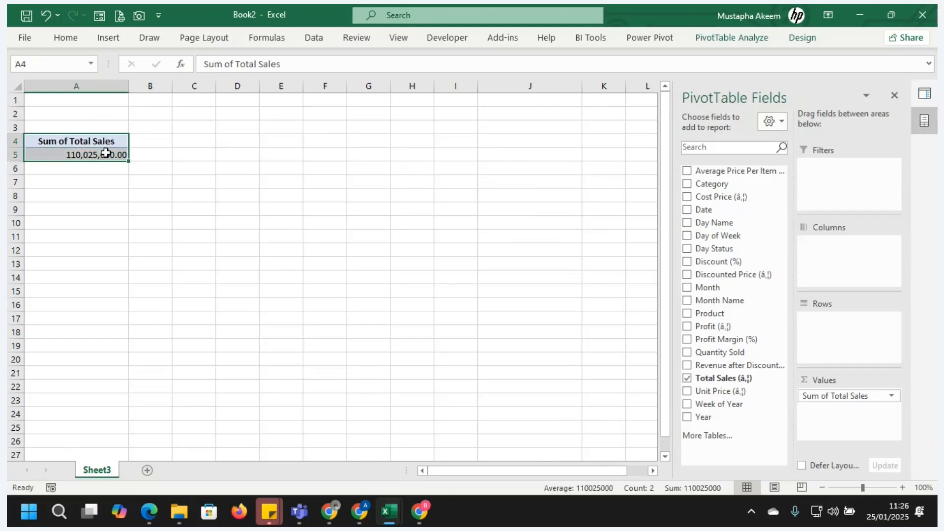
key(ctrl+c)
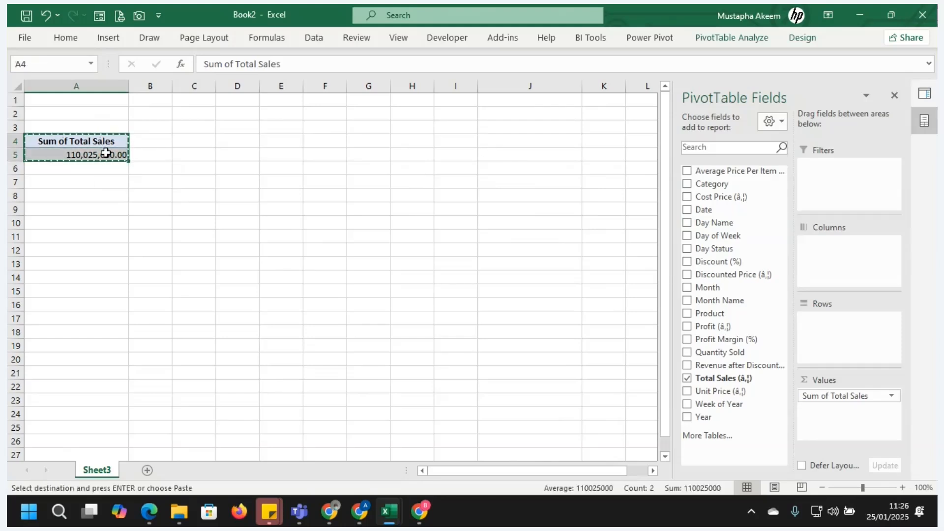
click(202, 142)
key(ctrl+v)
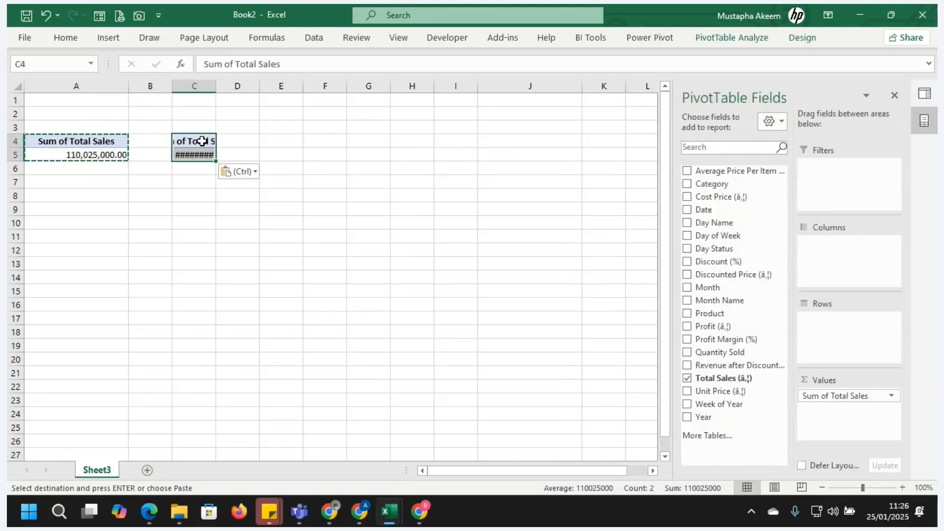
drag(215, 86, 259, 90)
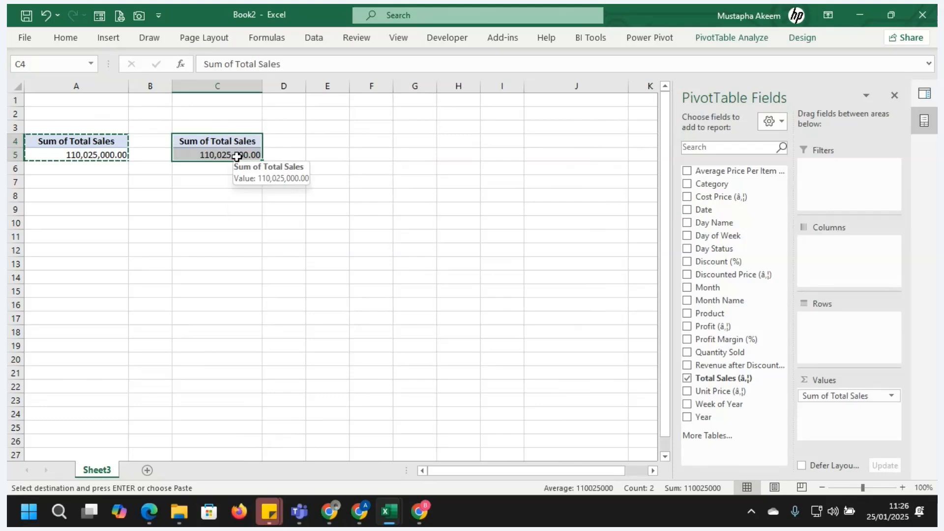
click(215, 141)
Shorten the original PivotTable's header in A4 to Total Sales
click(104, 142)
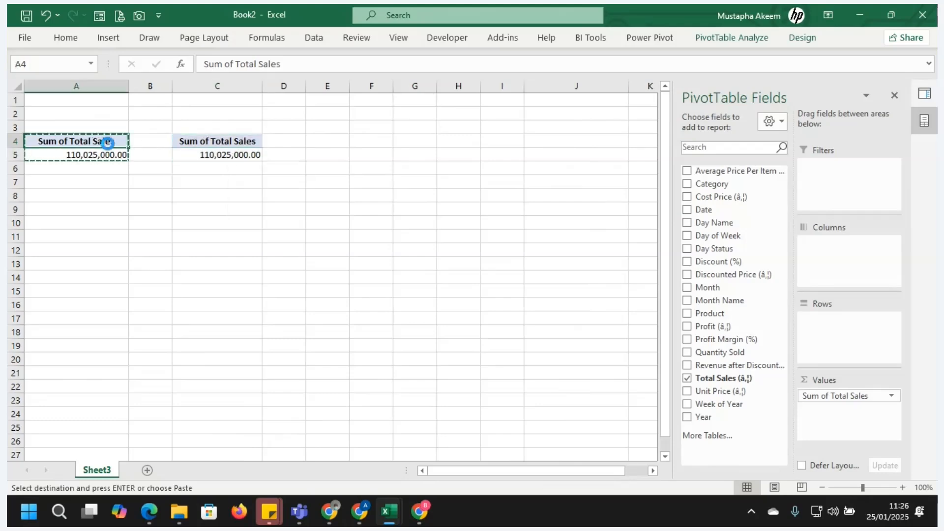
click(236, 66)
key(BackSpace)
key(BackSpace)
key(BackSpace)
key(BackSpace)
key(BackSpace)
key(BackSpace)
key(BackSpace)
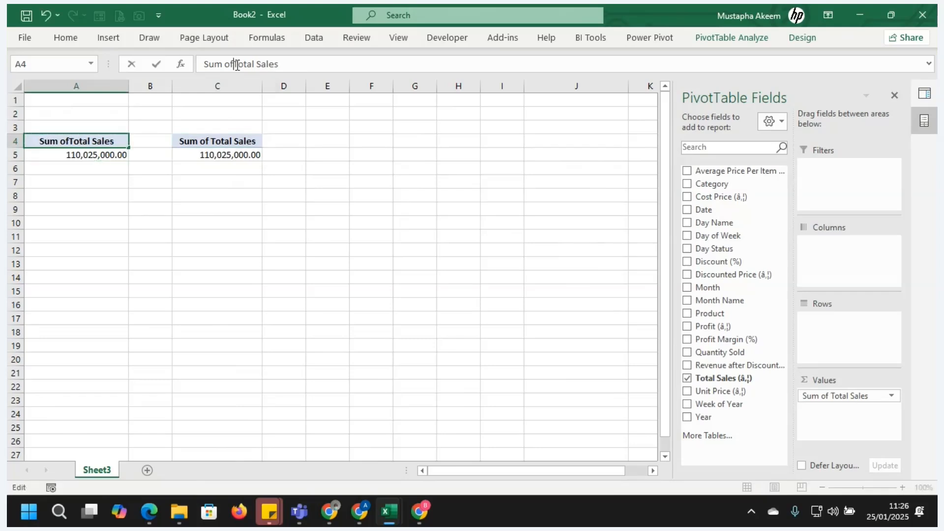
key(Return)
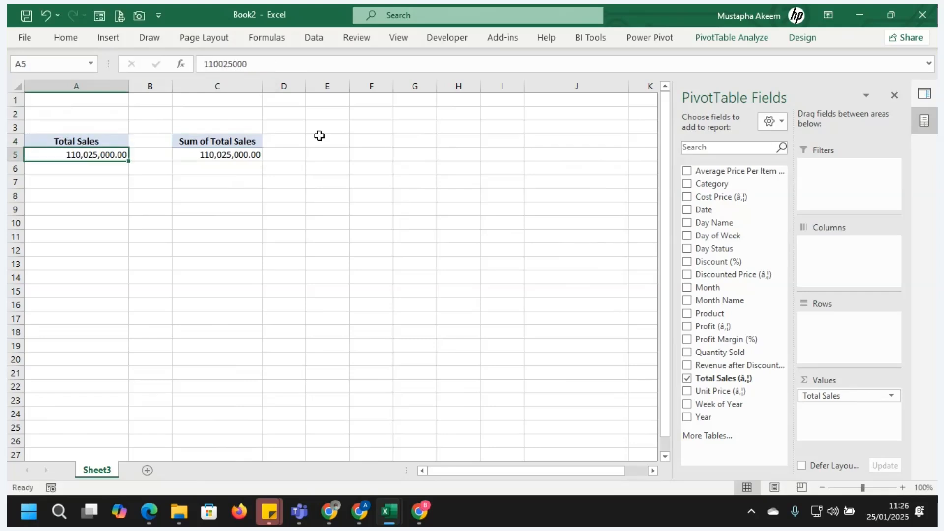
Shorten the copied PivotTable's header in C4 to Total Sales and add the Product field to its rows
click(226, 148)
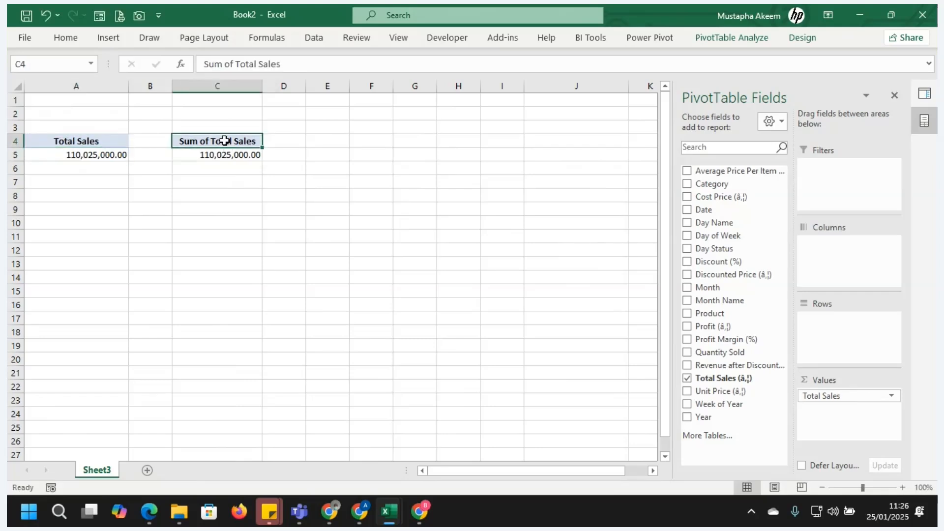
click(238, 64)
key(BackSpace)
key(BackSpace)
key(BackSpace)
key(BackSpace)
key(BackSpace)
key(BackSpace)
key(BackSpace)
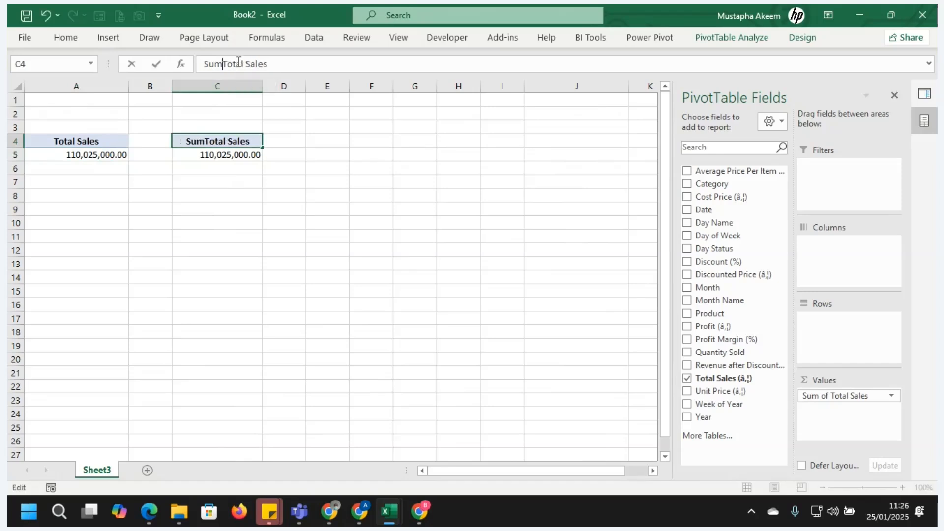
key(Return)
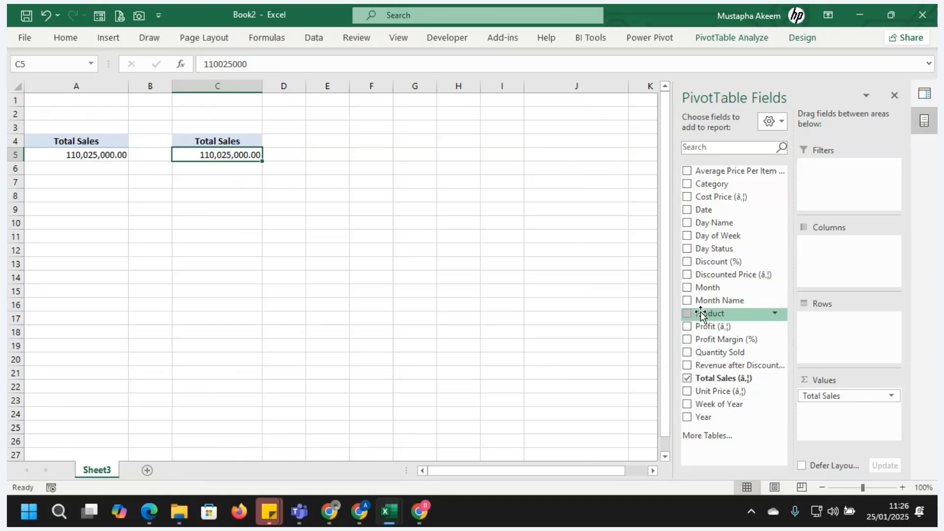
drag(705, 314, 835, 333)
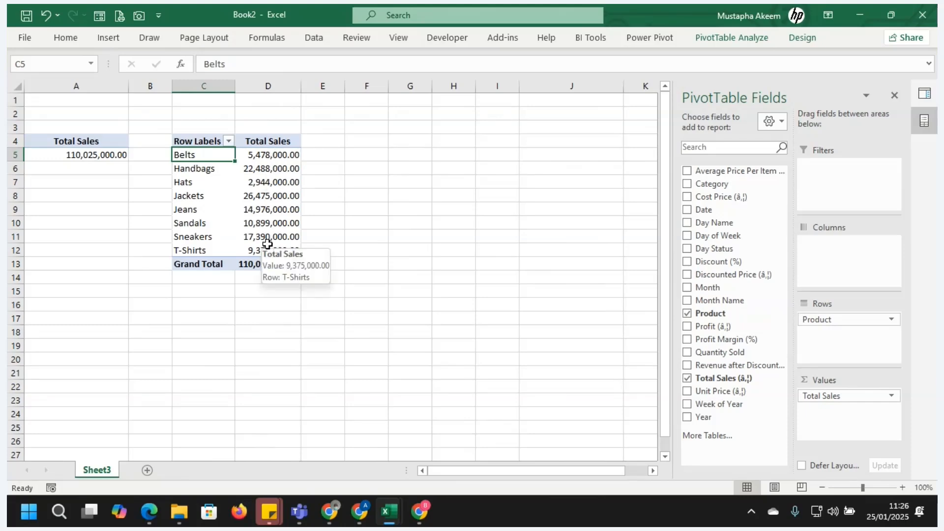
Examine the total sales of the individual products in D5:D12 and their current order
click(268, 155)
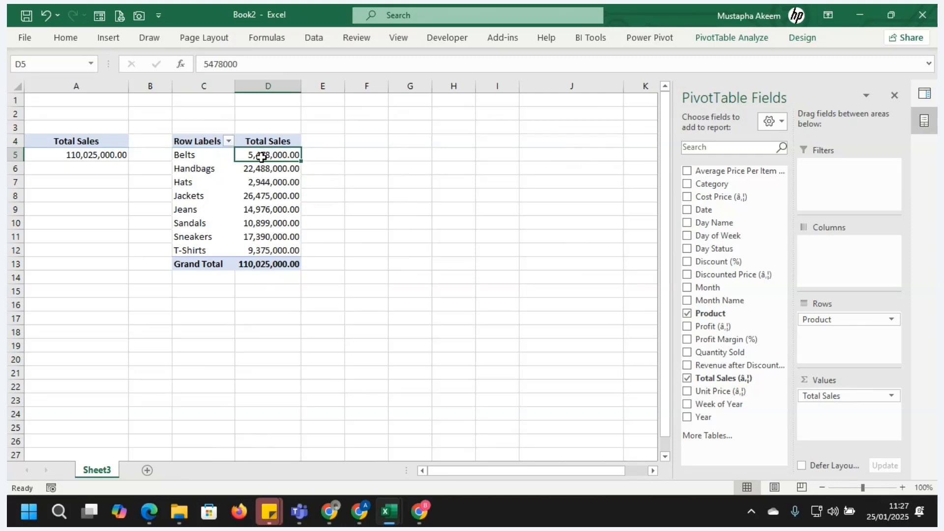
click(261, 199)
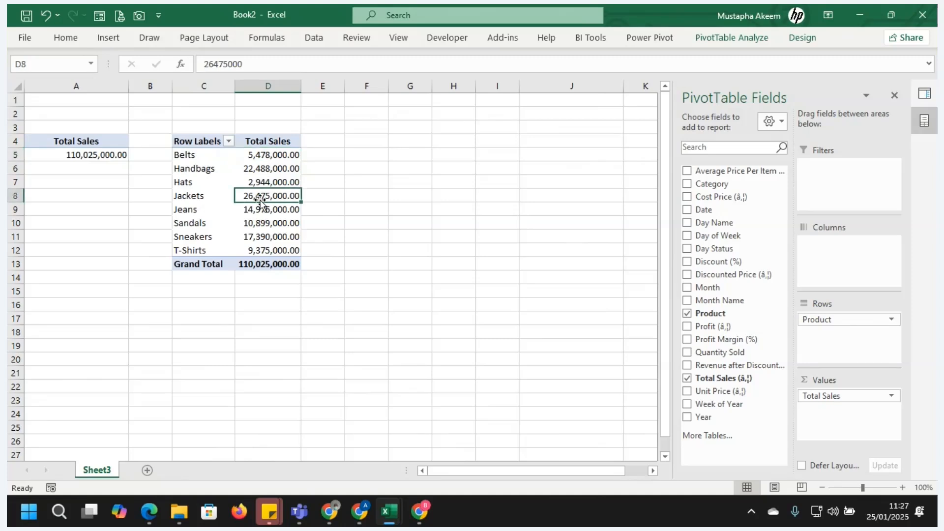
click(272, 181)
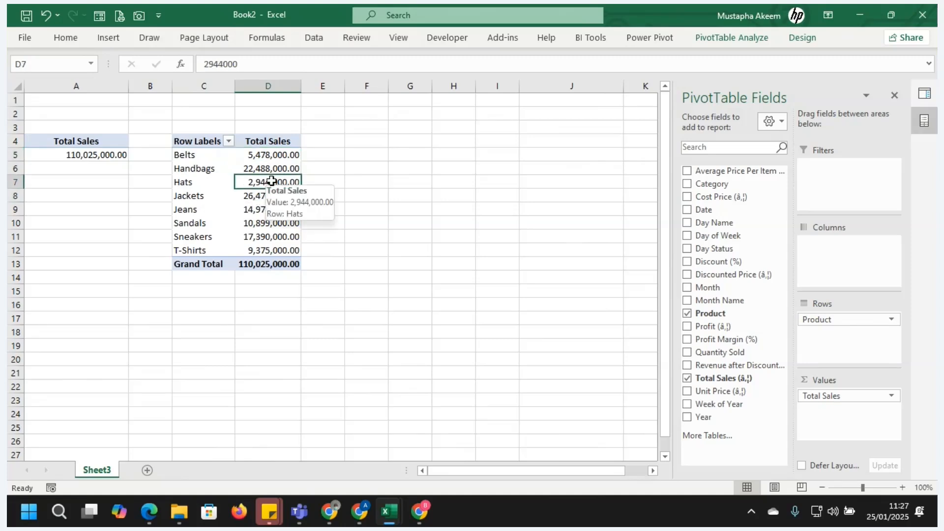
click(267, 198)
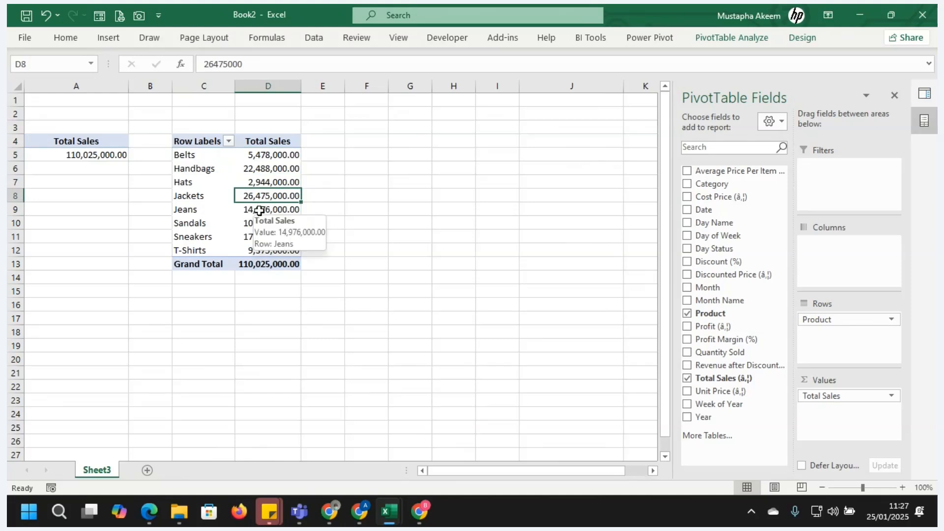
click(260, 211)
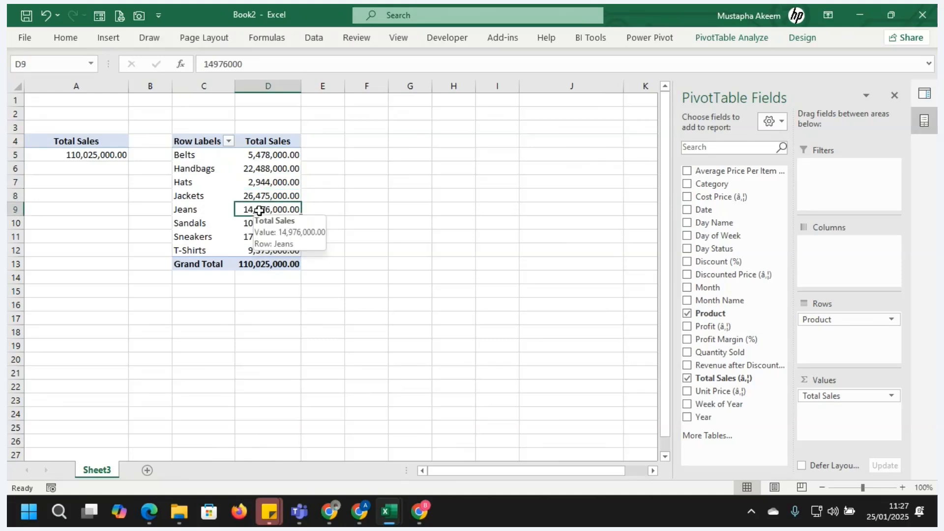
click(266, 165)
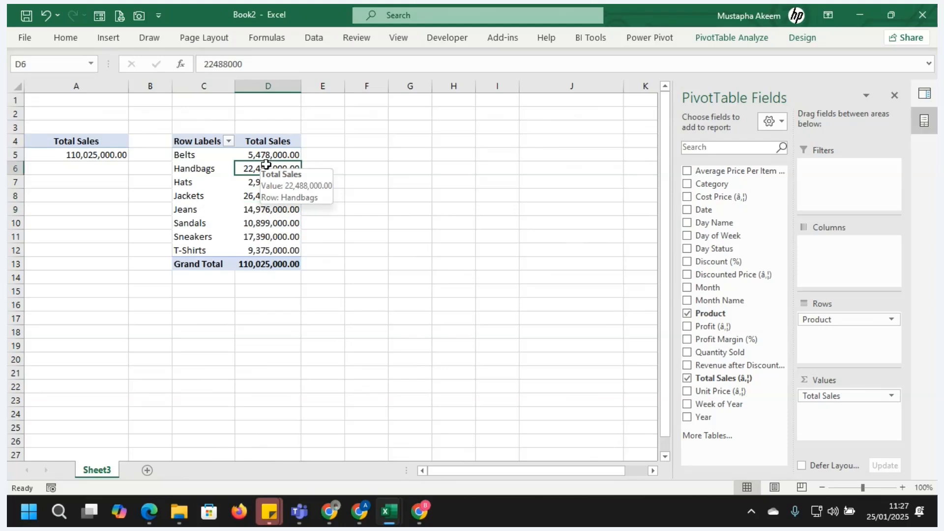
click(257, 235)
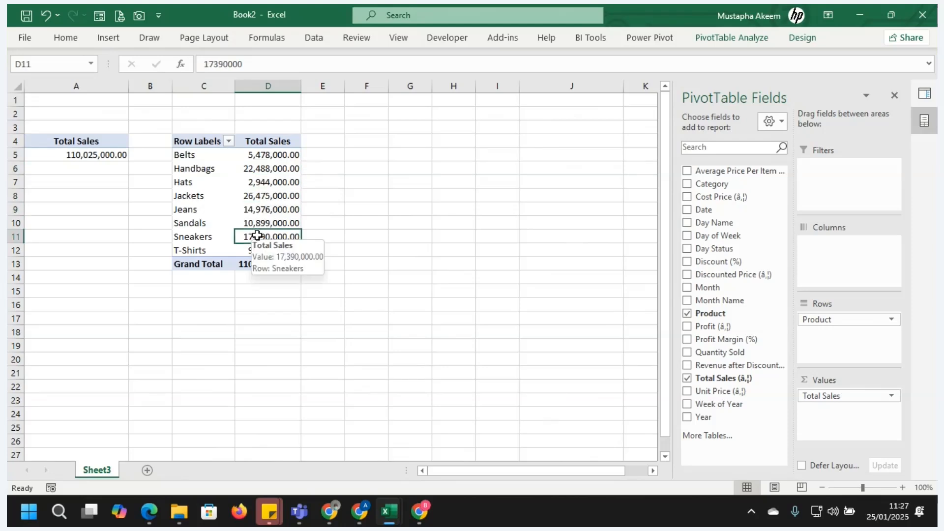
click(275, 156)
click(271, 182)
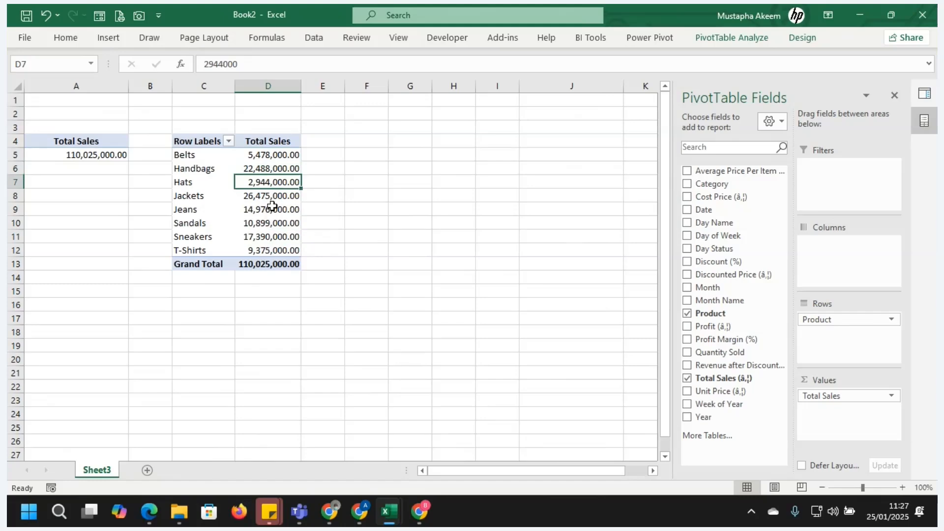
click(271, 251)
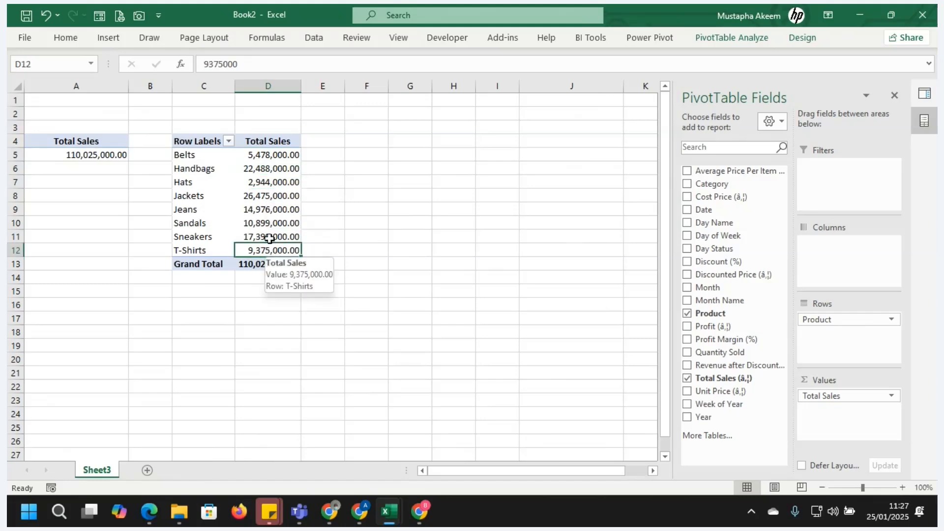
Sort the product PivotTable in columns C and D by Total Sales from smallest to largest
click(261, 195)
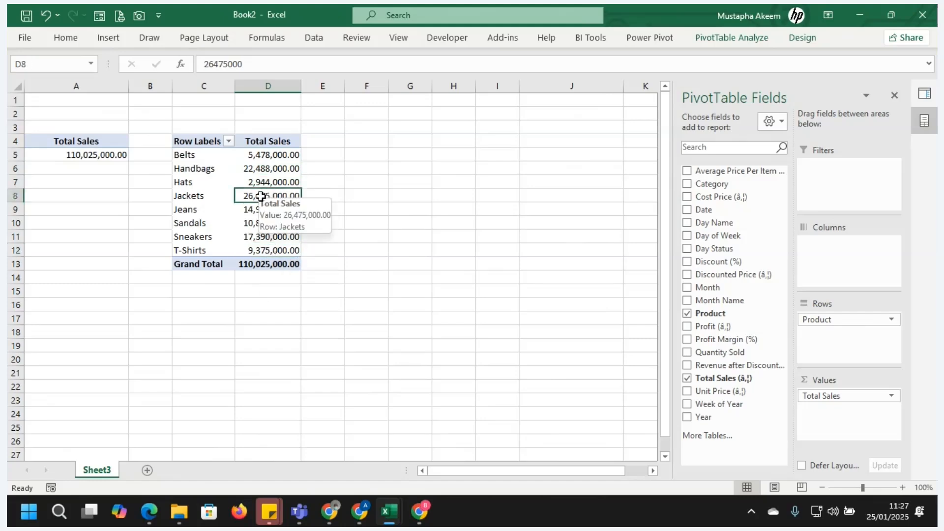
right_click(261, 196)
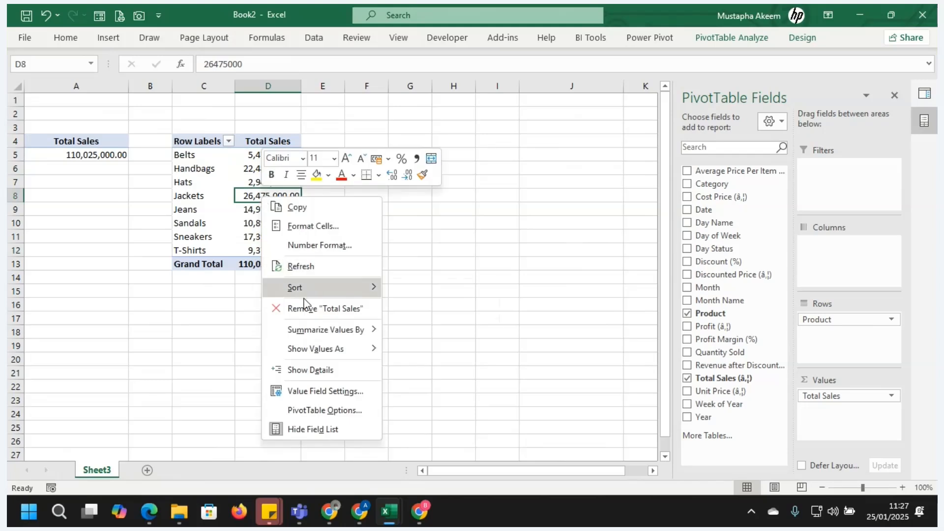
mouse_move(305, 292)
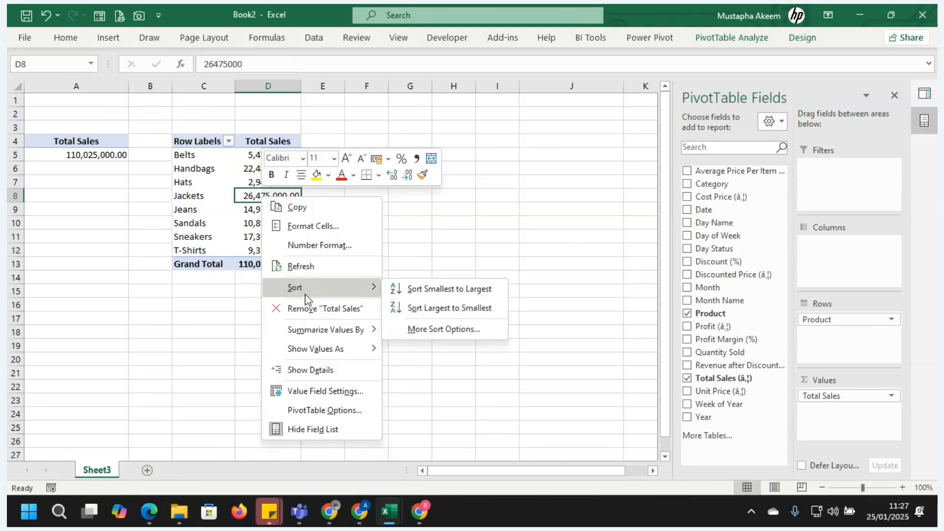
click(441, 288)
click(369, 253)
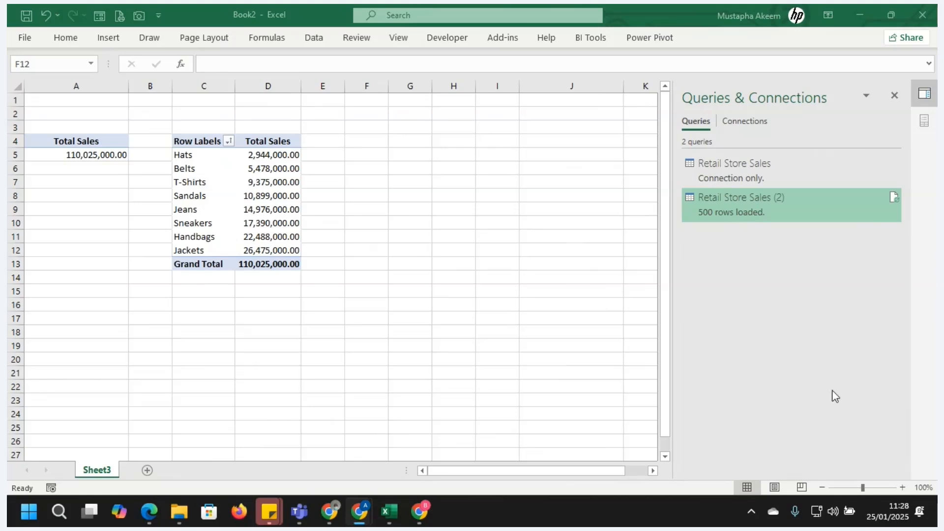
Copy the range A3:A6 with the Total Sales PivotTable to F3 and widen column F to fit its total
click(89, 118)
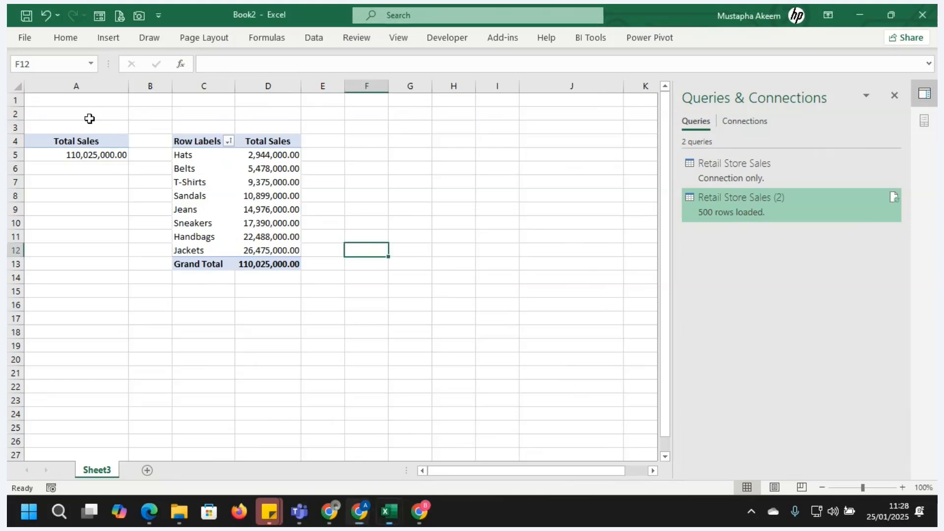
drag(90, 124, 101, 175)
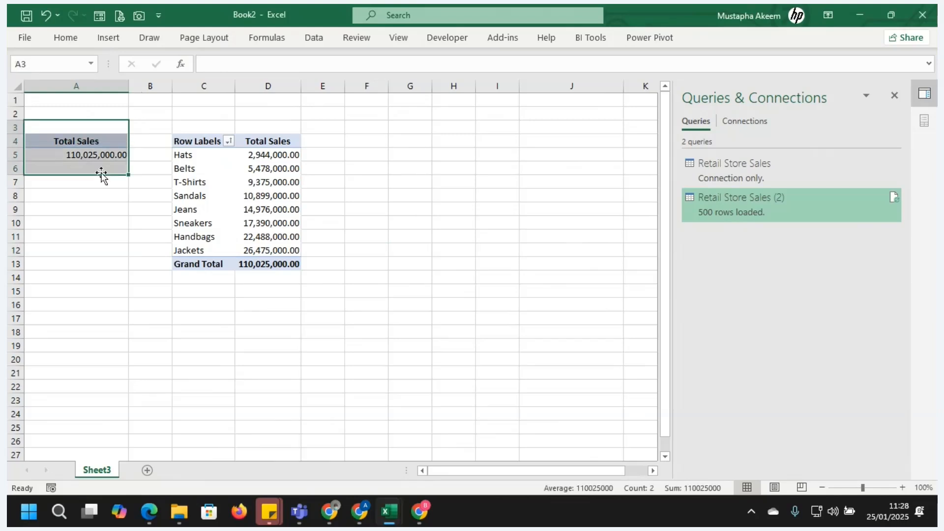
key(ctrl+c)
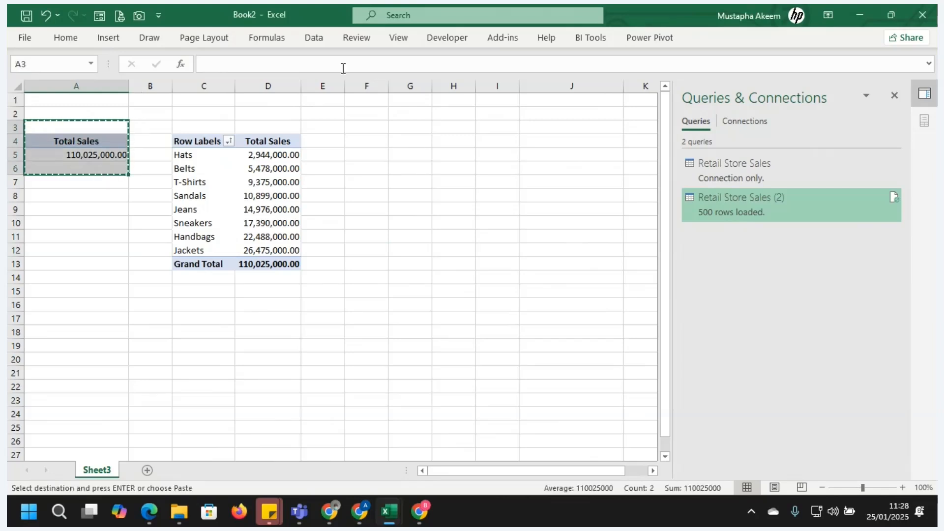
click(379, 131)
key(ctrl+v)
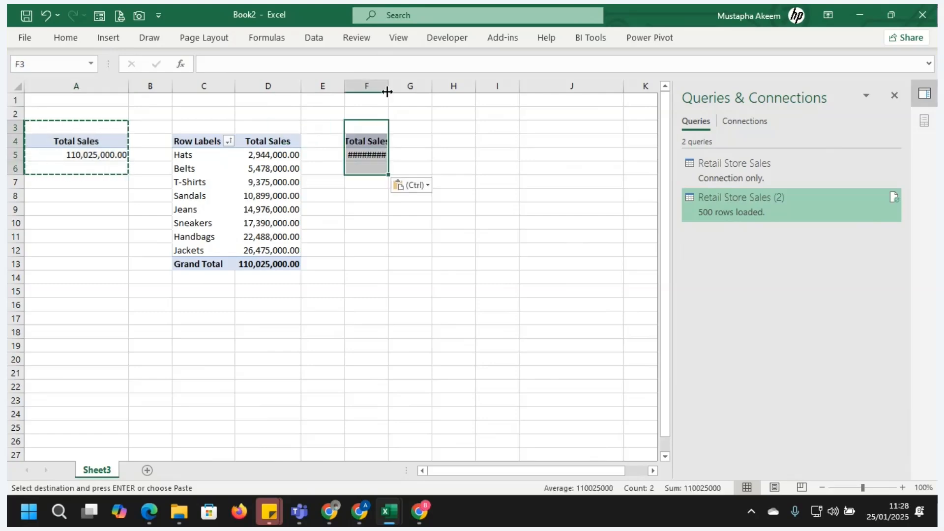
drag(388, 90, 429, 90)
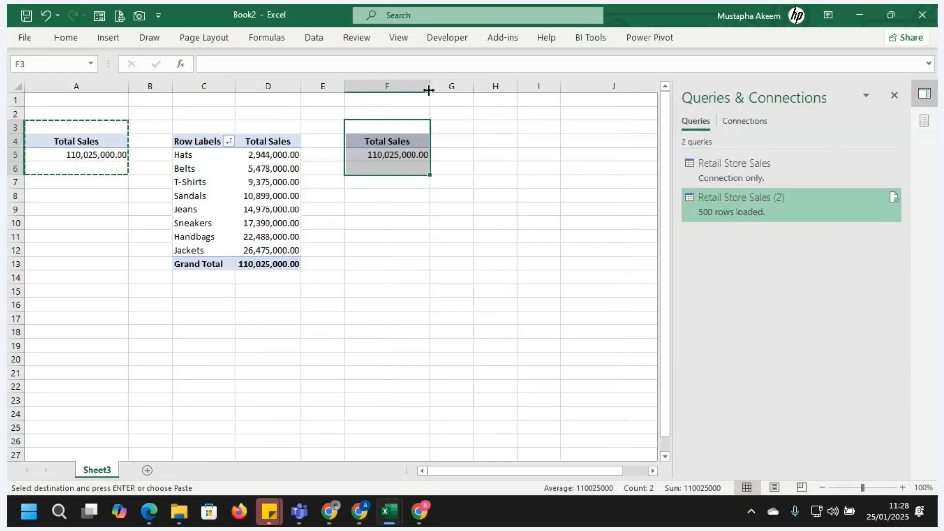
Add the Product field to the rows of the PivotTable copied to column F
click(400, 153)
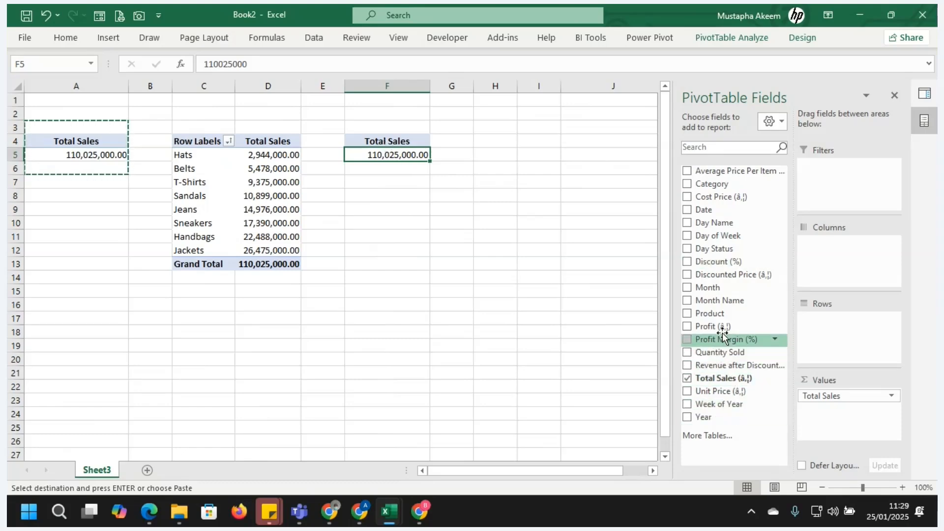
drag(718, 319, 829, 338)
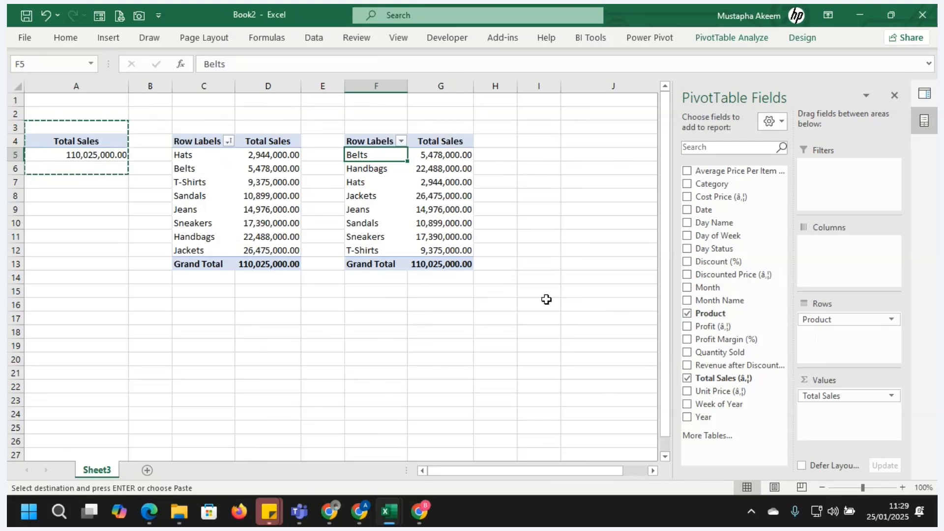
click(434, 80)
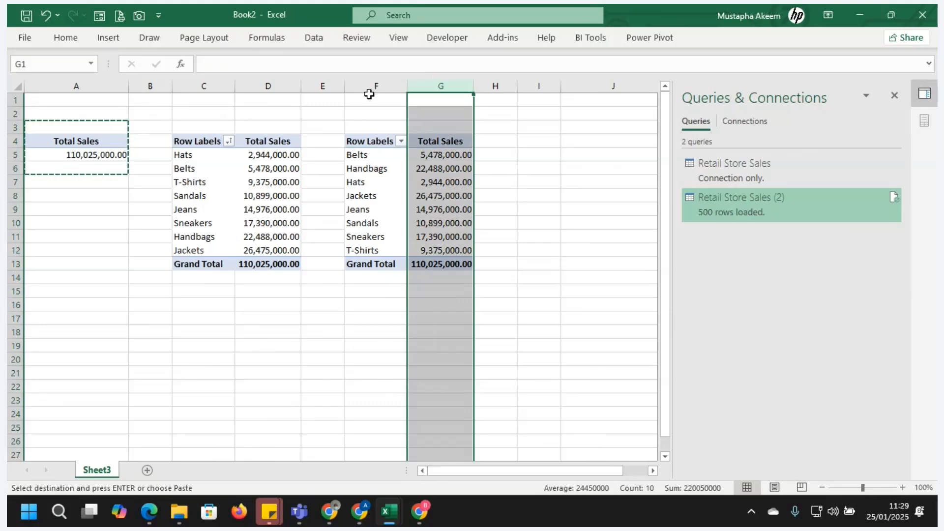
click(371, 87)
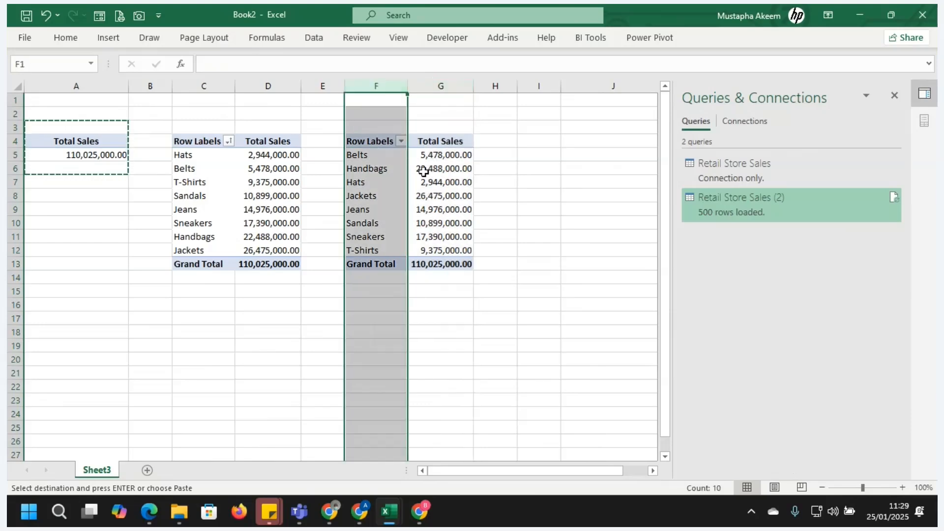
click(441, 170)
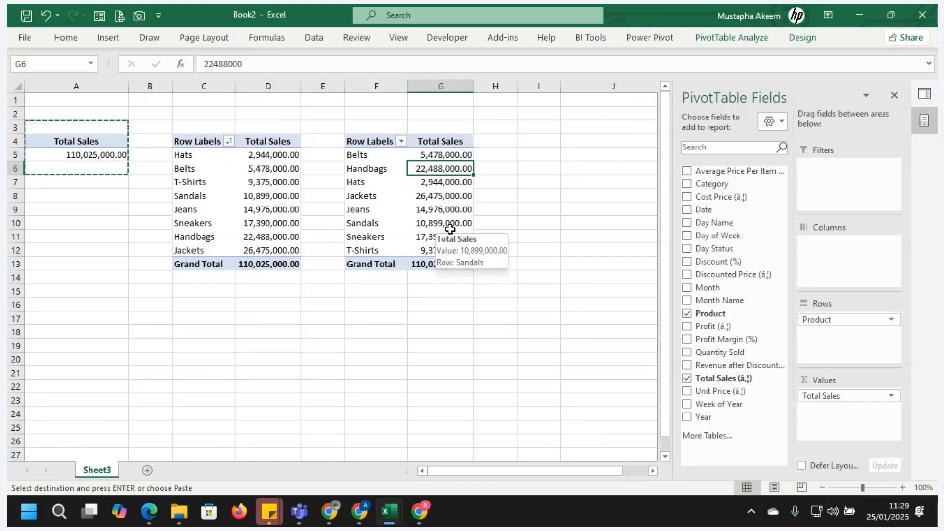
click(437, 198)
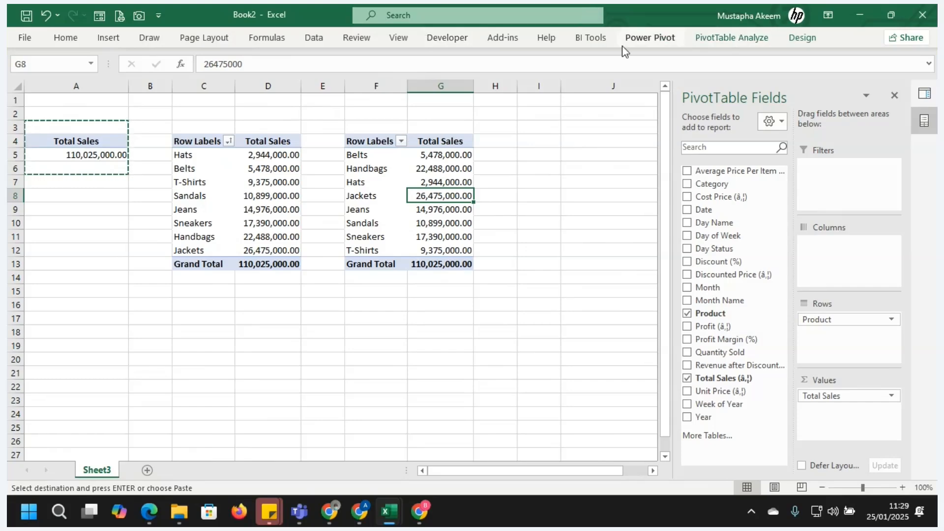
Insert a Discount (%) slicer for the pivot table in columns F and G, shorten it and move it over that table's upper part
click(108, 38)
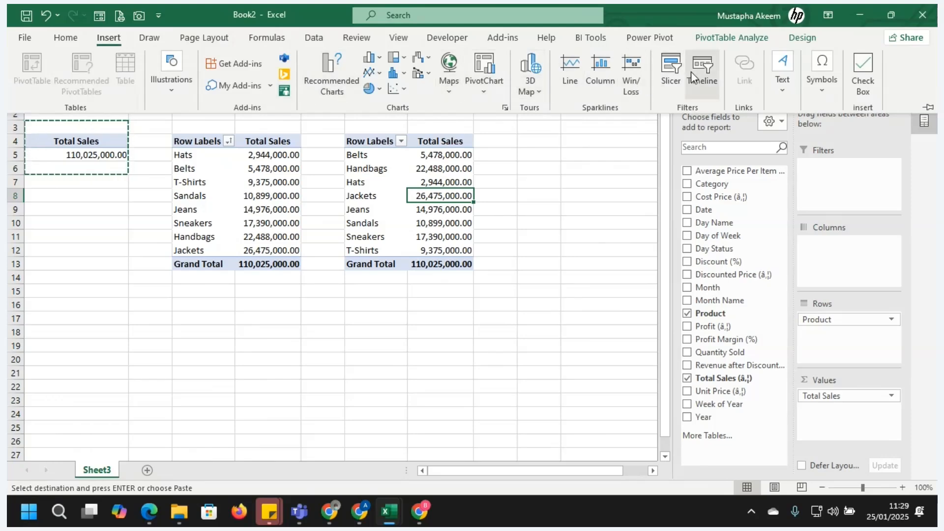
click(670, 70)
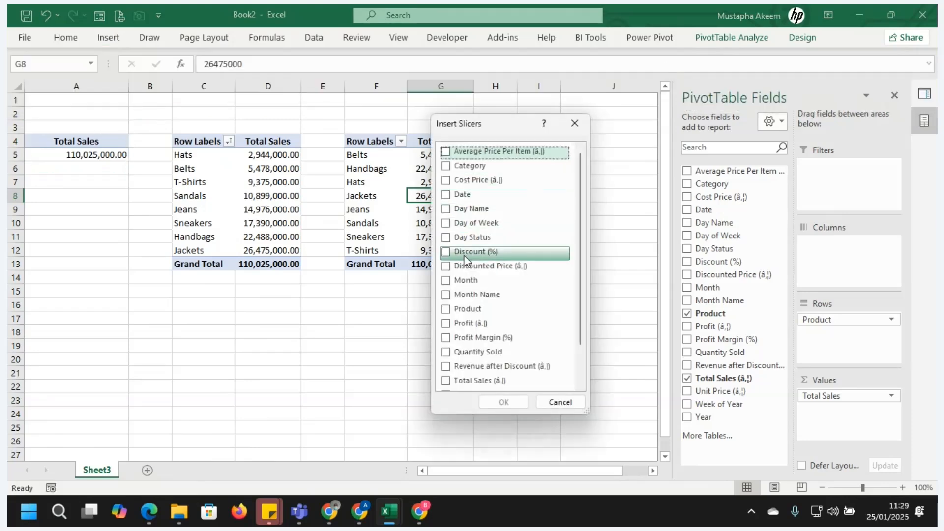
click(449, 252)
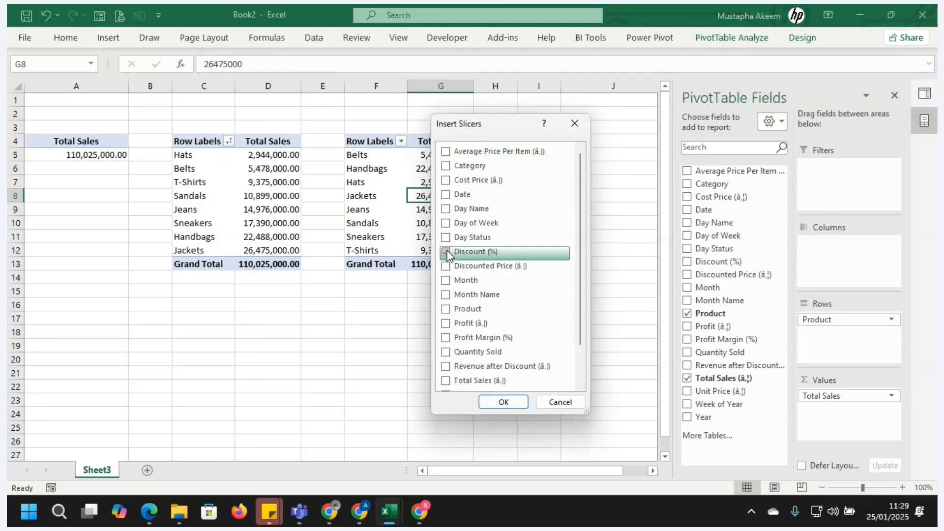
click(508, 401)
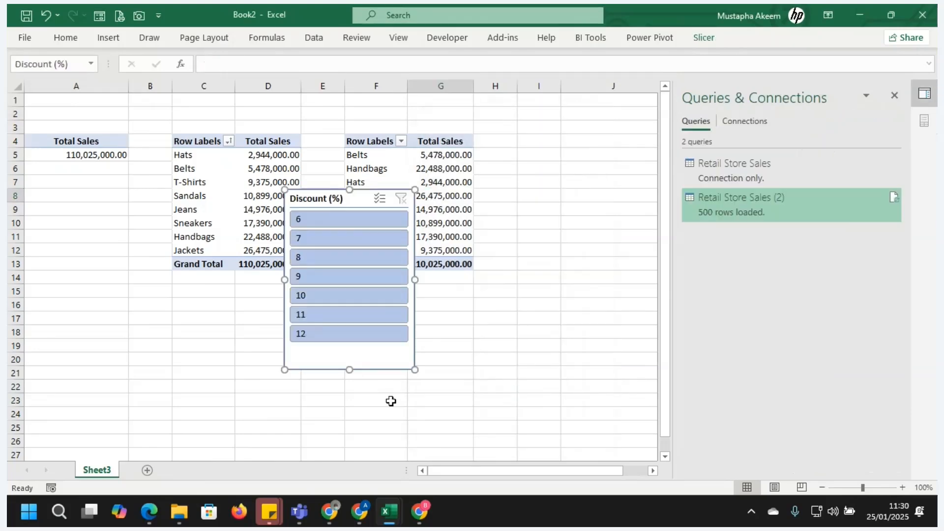
drag(350, 370, 350, 328)
drag(349, 202, 430, 101)
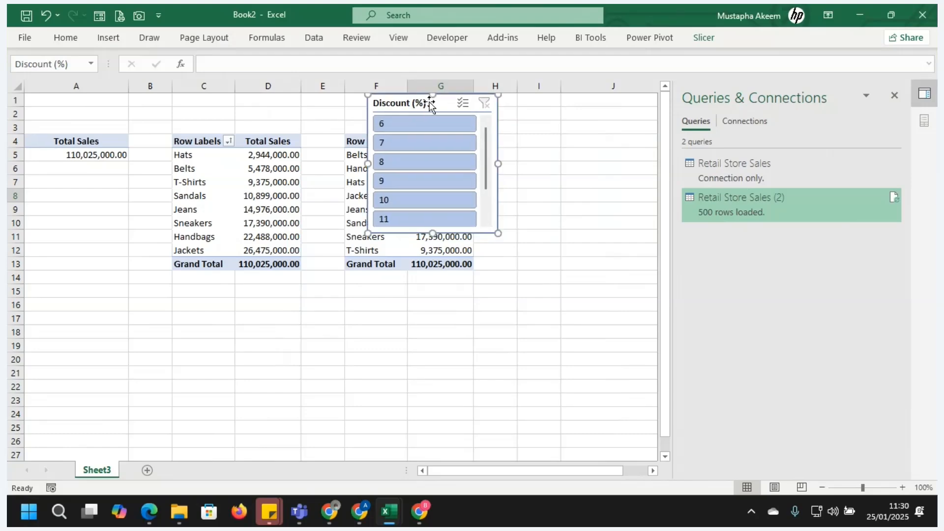
Set the Discount (%) slicer to 7 columns
click(704, 39)
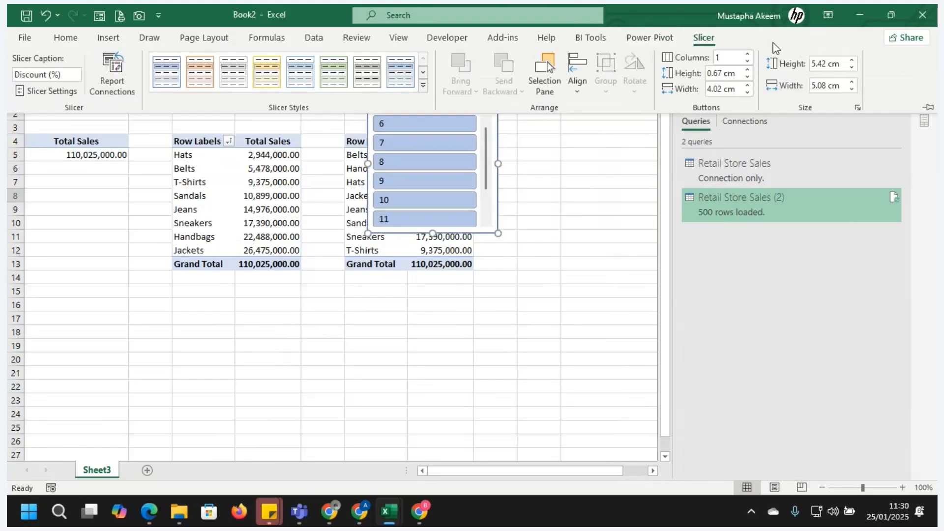
click(748, 54)
click(748, 54)
click(749, 55)
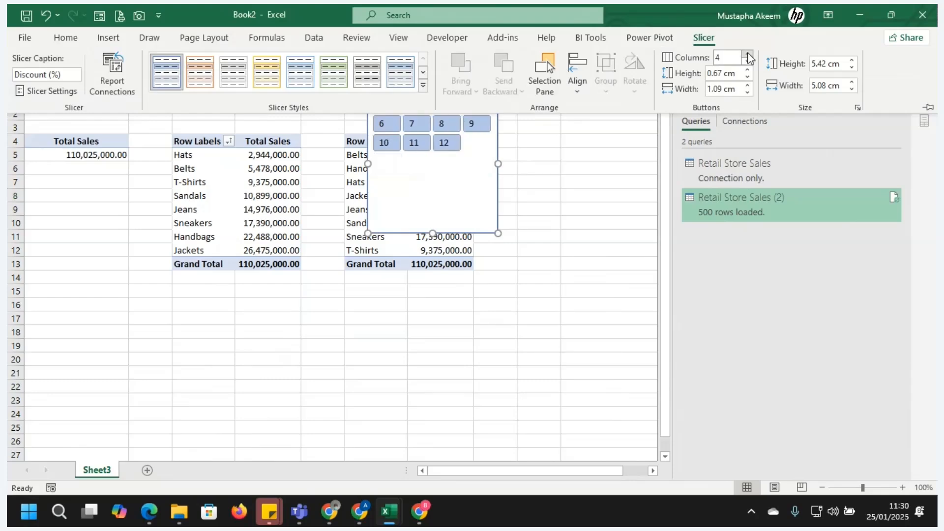
click(748, 55)
click(748, 55)
click(748, 55)
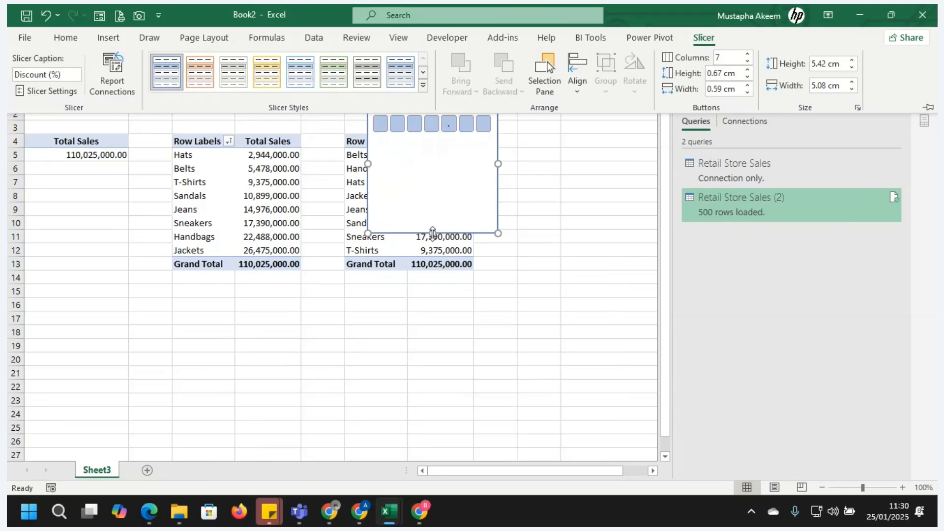
Reduce the slicer's height to a single row and widen it until all seven discount values are readable
click(433, 233)
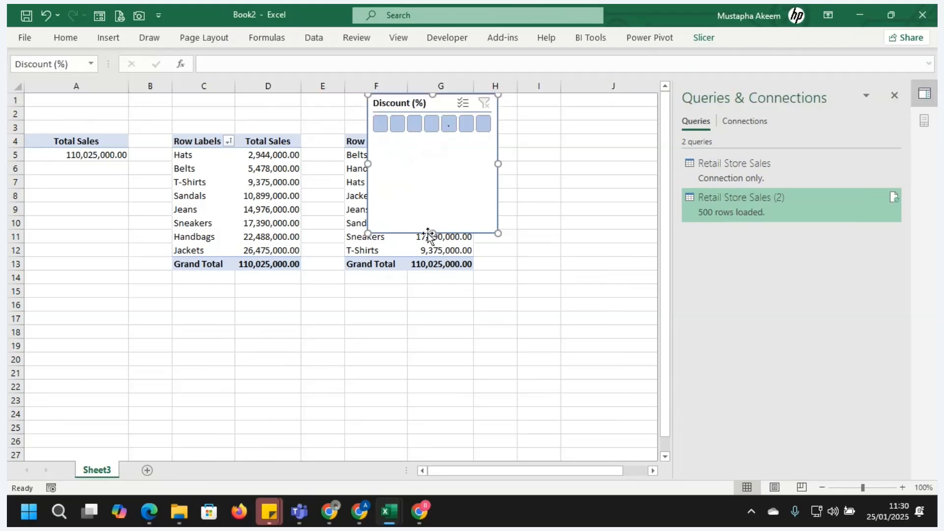
drag(433, 233, 429, 141)
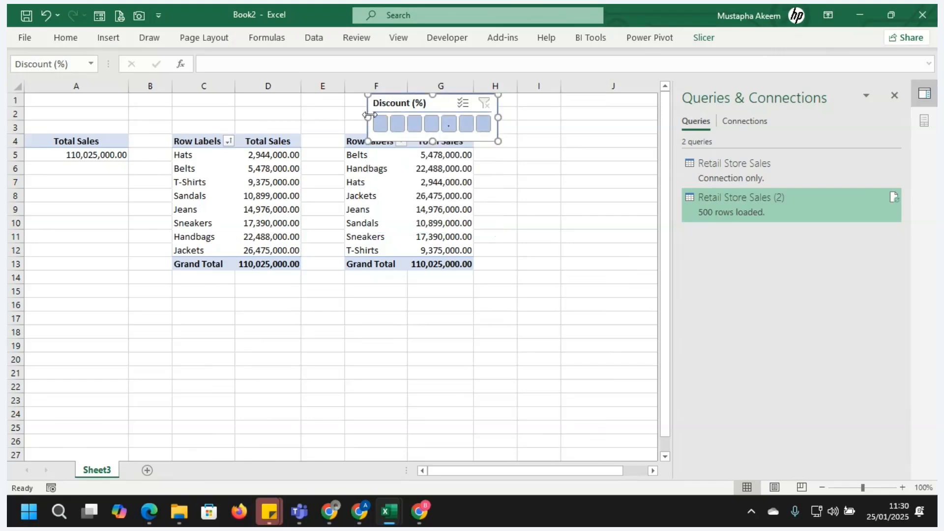
drag(368, 116, 275, 104)
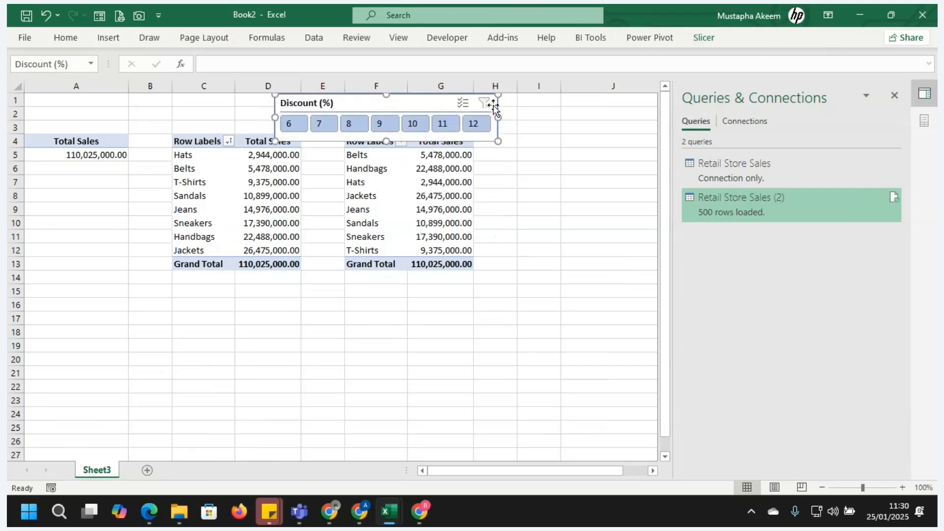
drag(499, 117, 547, 118)
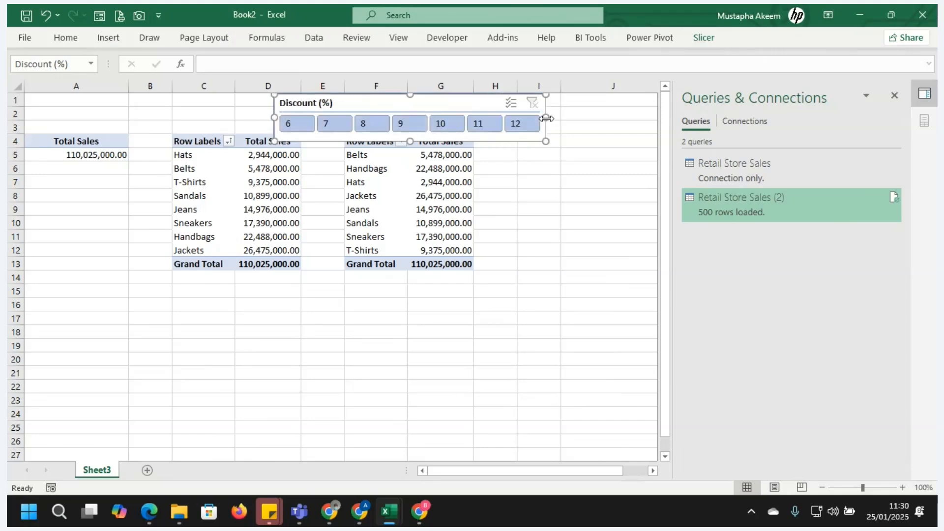
Filter the pivot table by each discount value in turn, from 6 up to 12
click(296, 124)
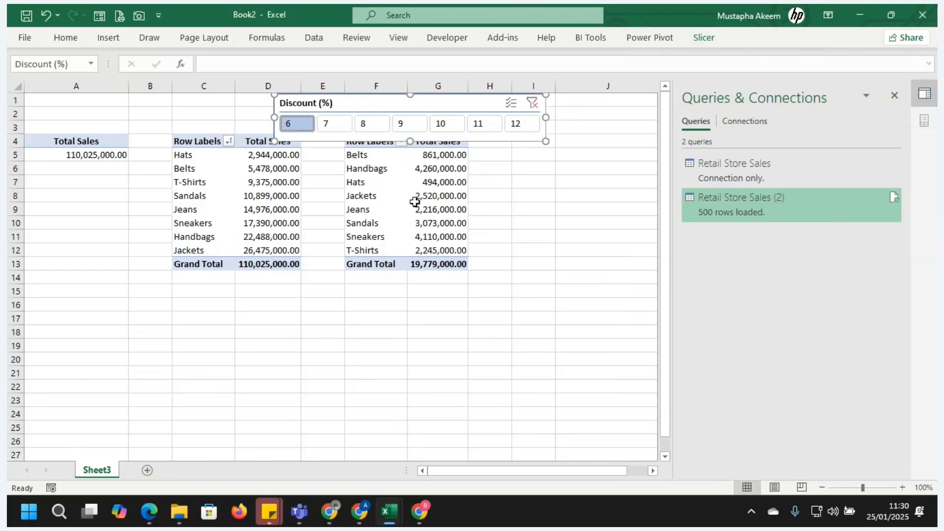
click(327, 127)
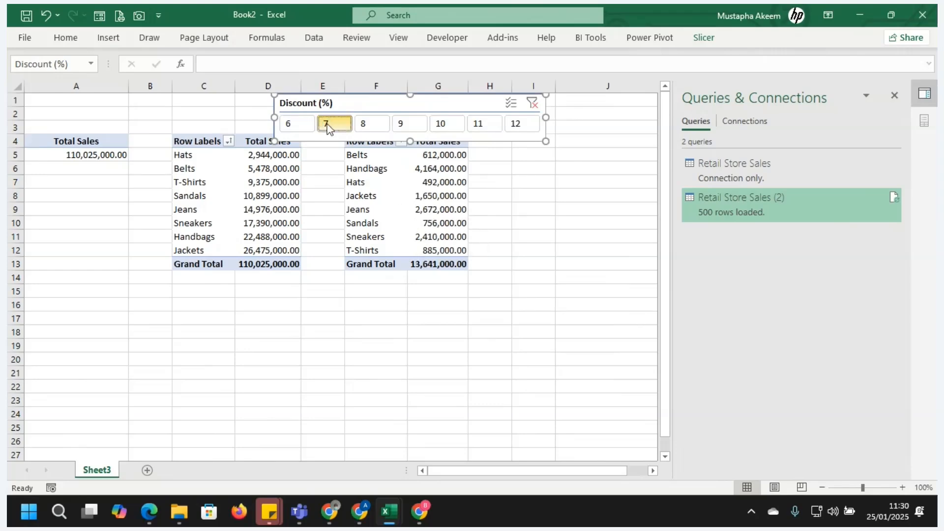
click(369, 127)
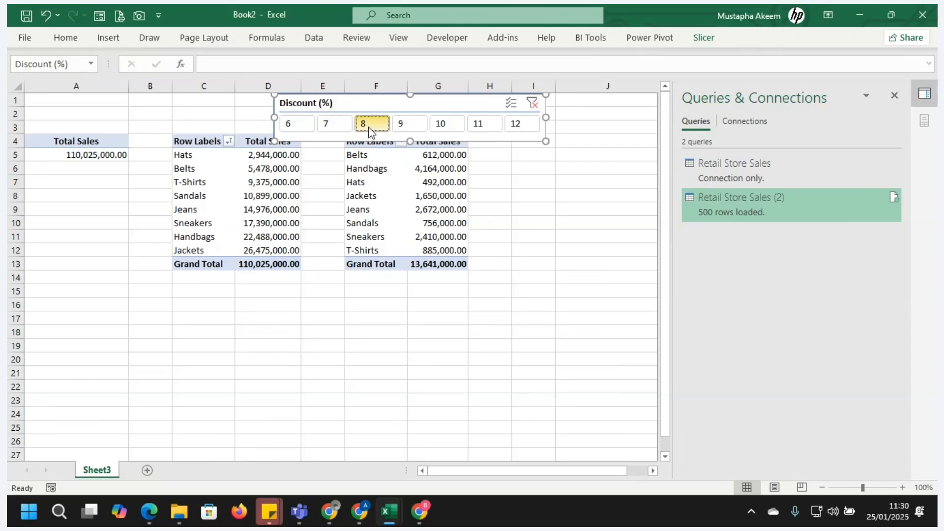
click(411, 127)
click(443, 126)
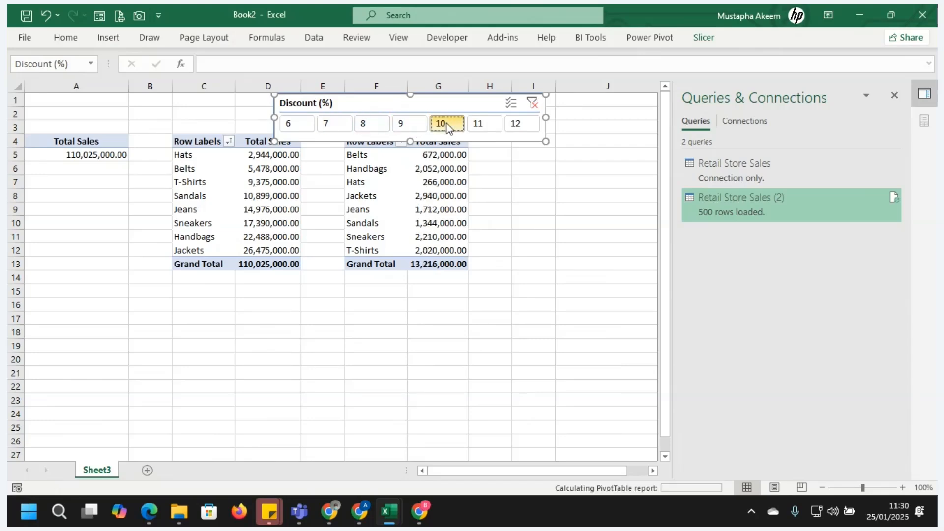
click(492, 127)
click(523, 129)
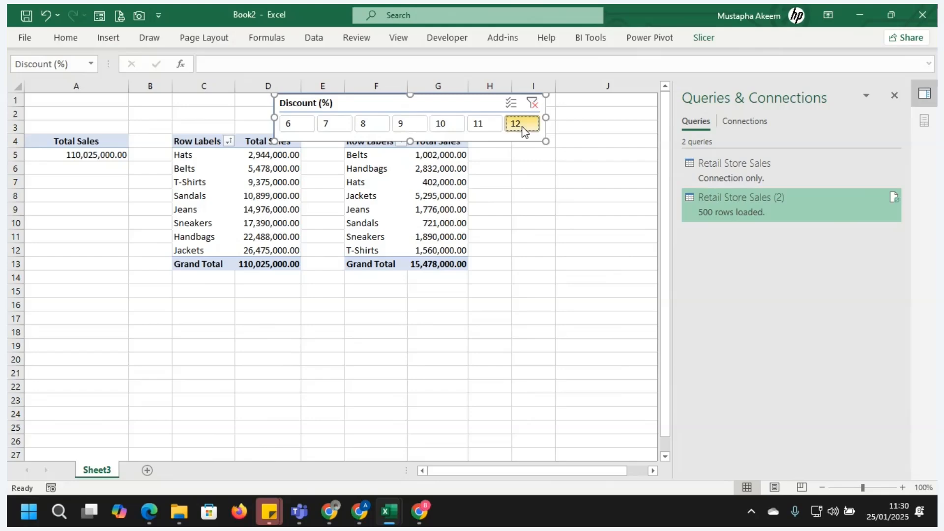
Cycle the discount filter from 11 back down to 6, and up again to 9
click(482, 127)
click(444, 126)
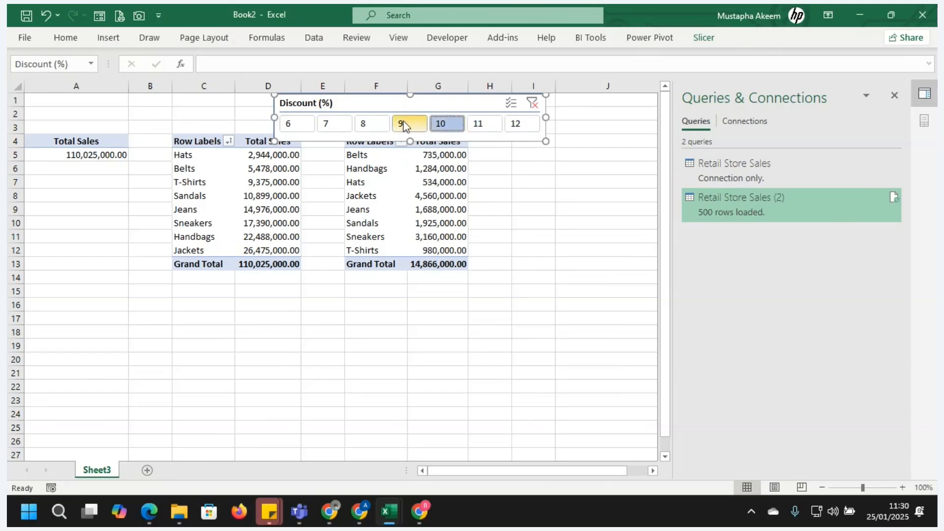
click(403, 122)
click(374, 123)
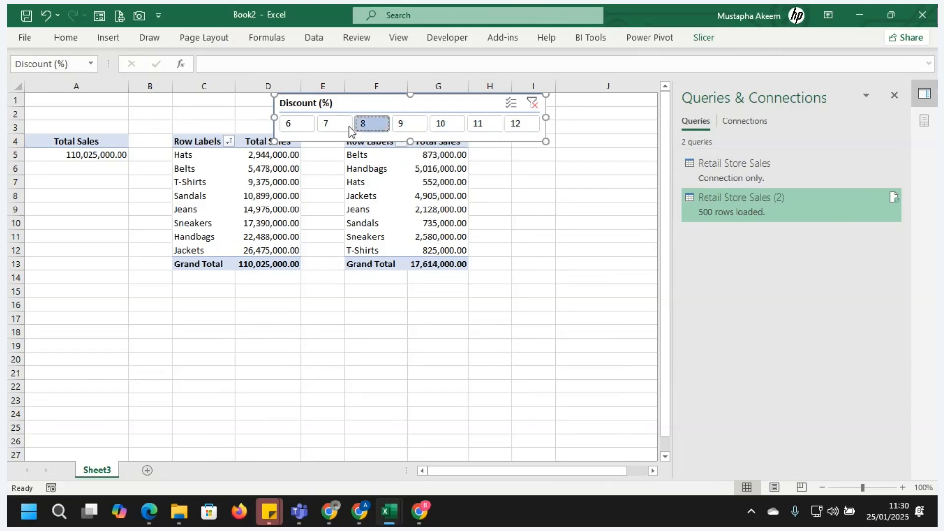
click(329, 124)
click(288, 123)
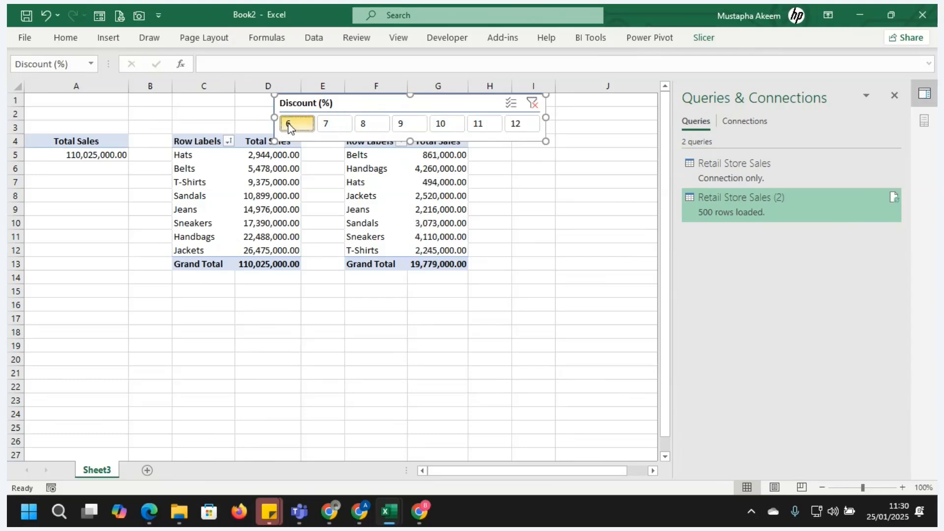
click(340, 125)
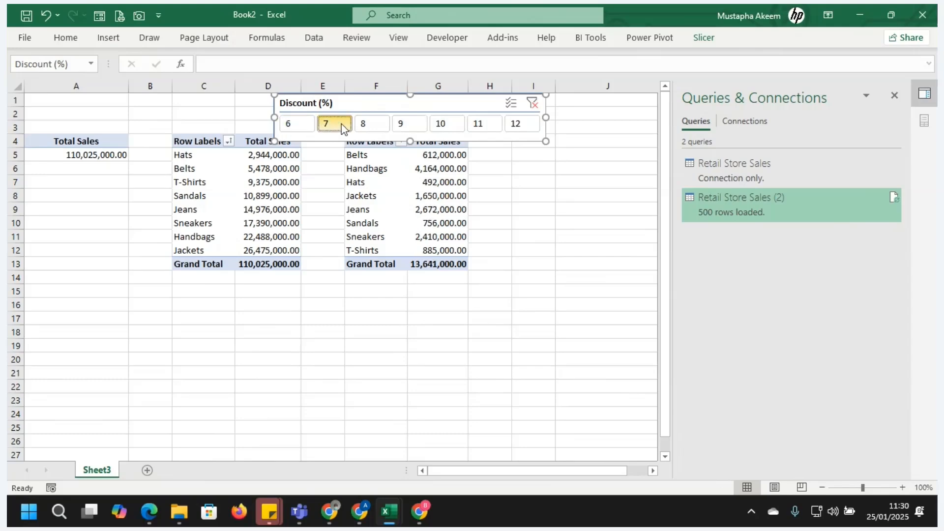
click(372, 126)
click(411, 126)
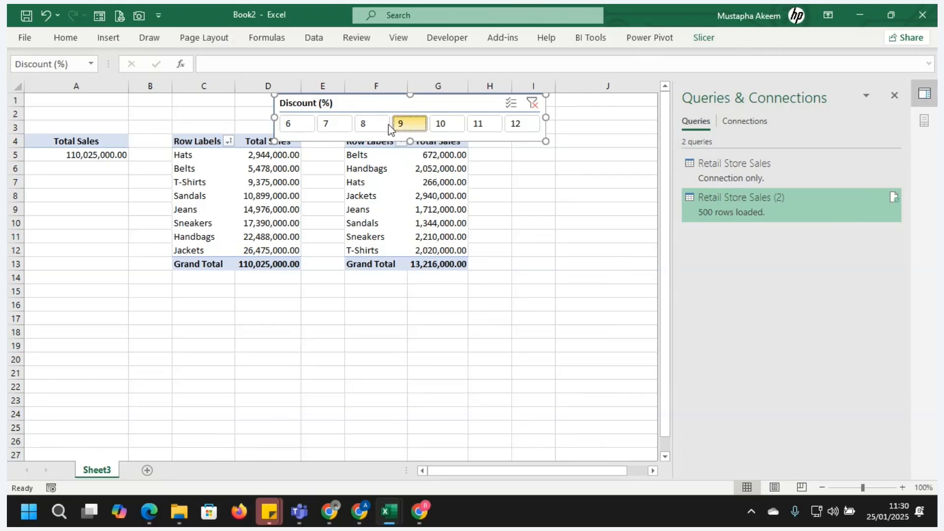
Turn on multi-select in the Discount (%) slicer and add 6, 7 and 8 to the filter alongside 9
click(512, 104)
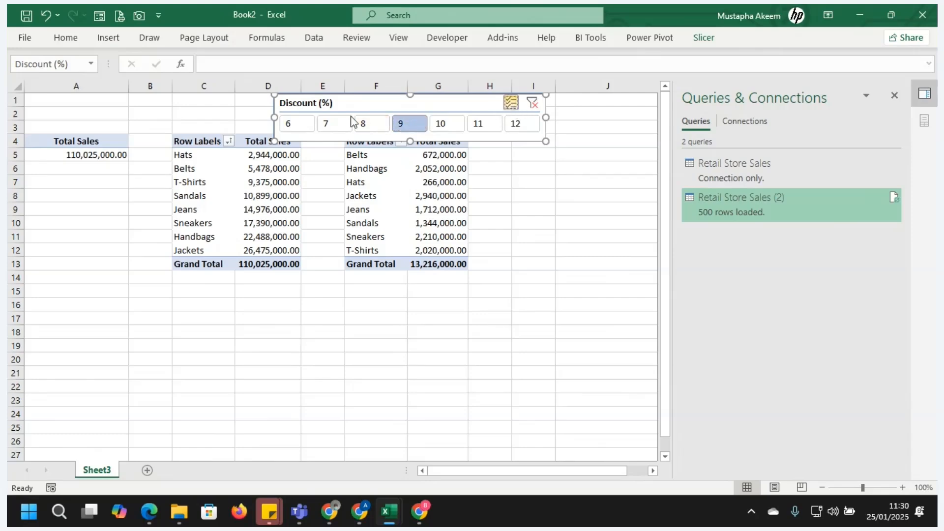
click(297, 126)
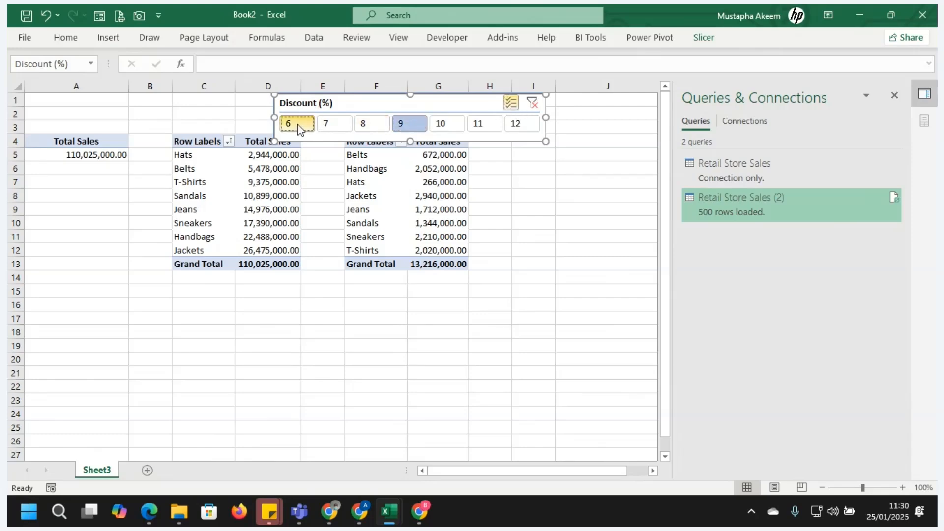
click(326, 125)
click(367, 125)
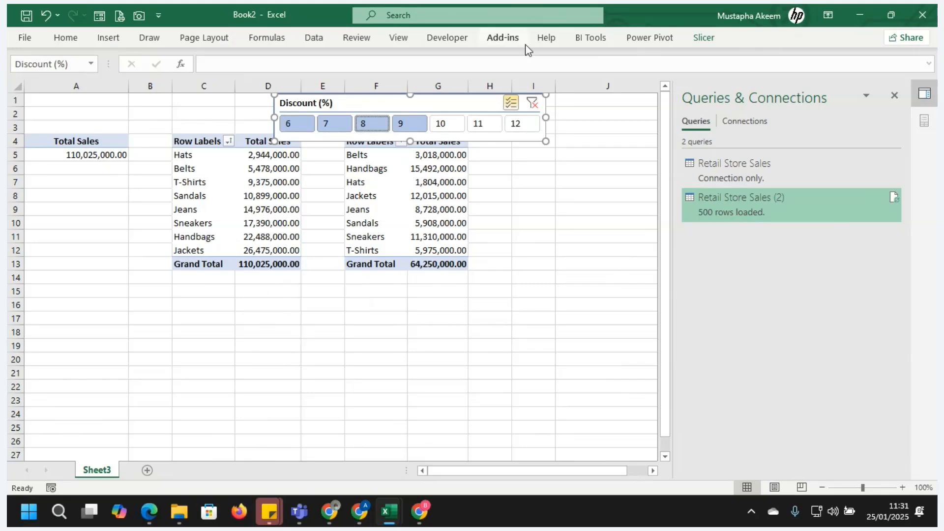
Clear the Discount (%) slicer's filter and turn off its multi-select mode
click(533, 104)
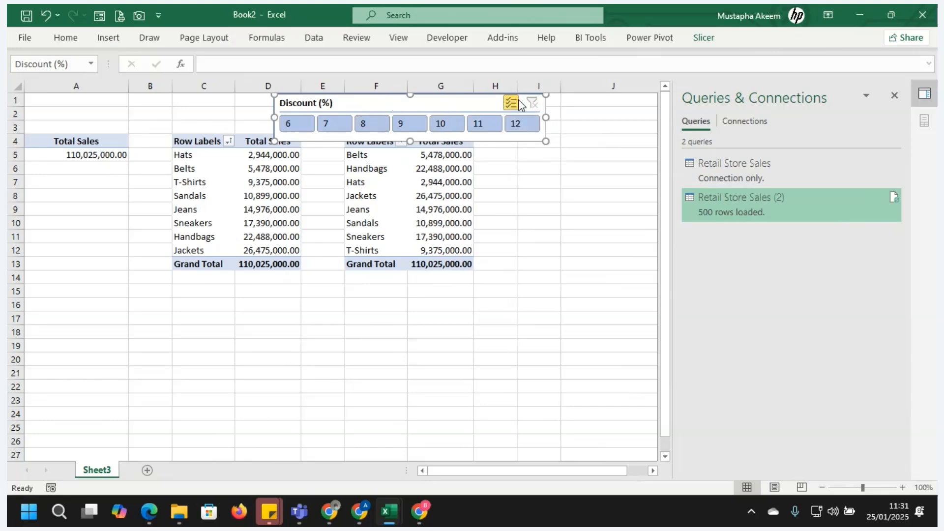
click(516, 106)
Move the Discount (%) slicer over columns A to E so the headers of the pivot table in columns F and G are uncovered
drag(450, 105, 354, 94)
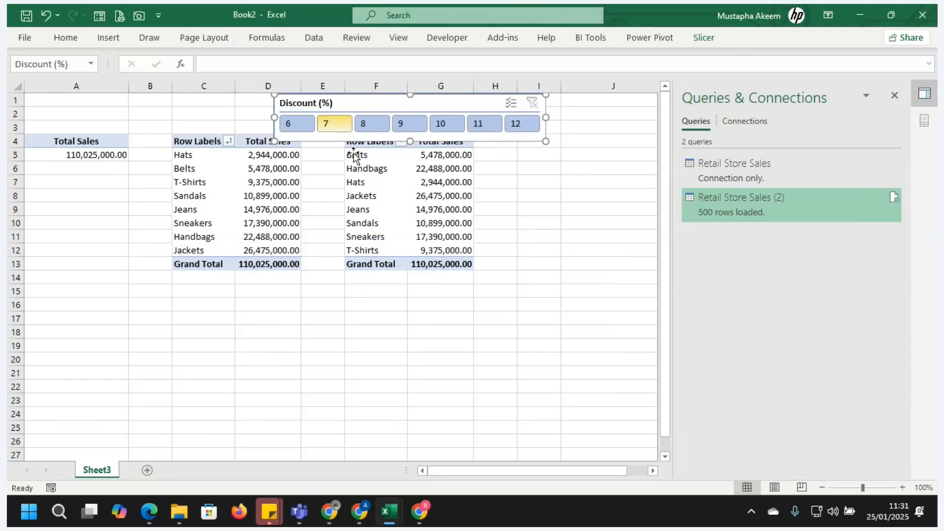
drag(417, 110, 281, 95)
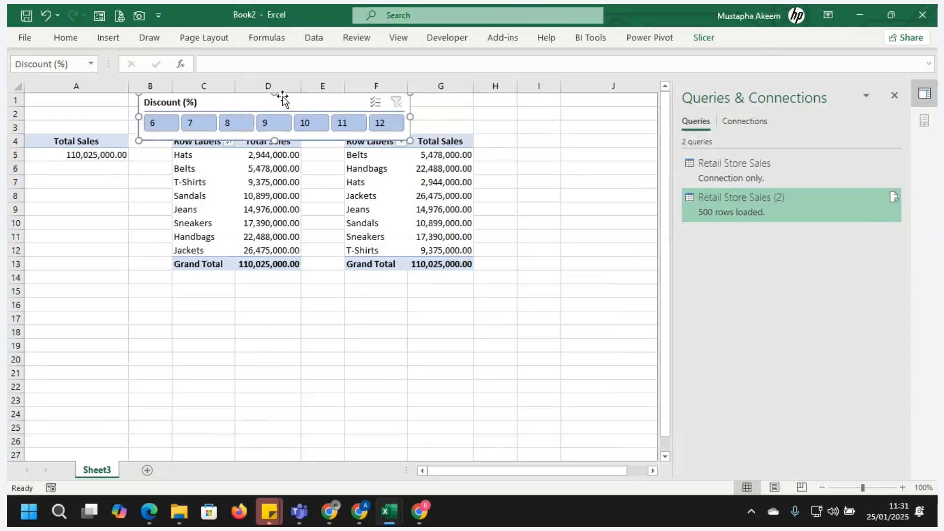
click(395, 187)
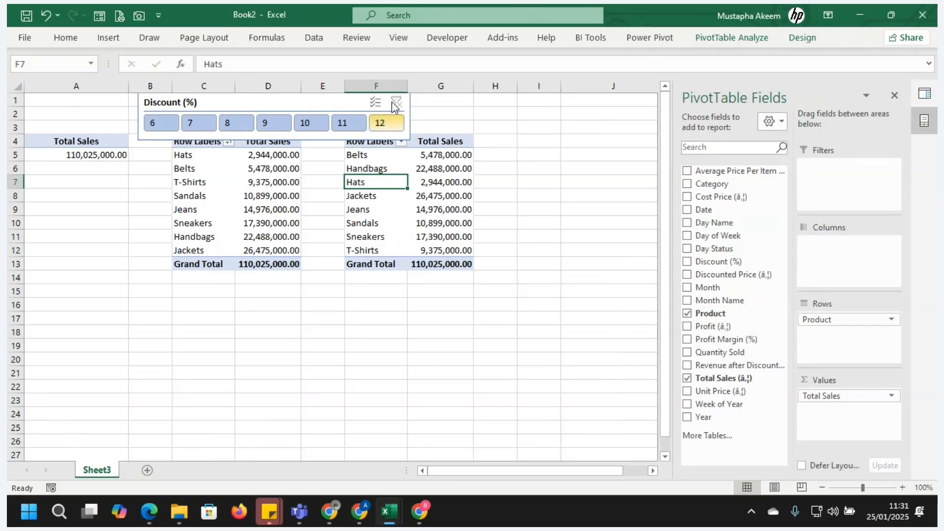
drag(338, 99, 251, 89)
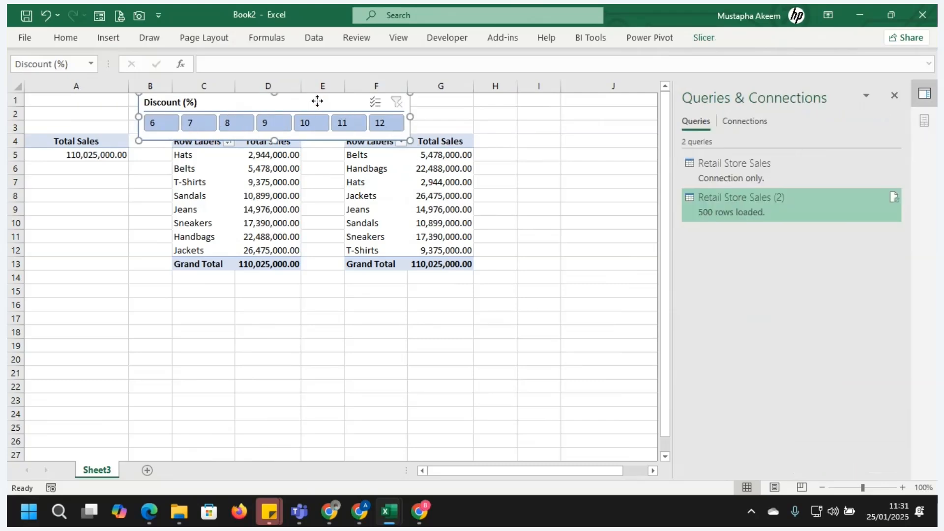
drag(317, 99, 251, 97)
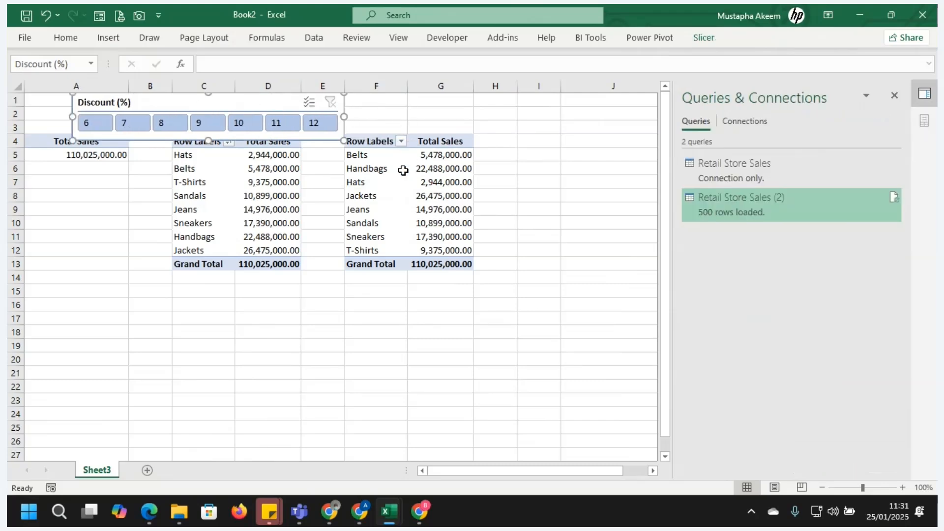
Filter the pivot table in columns F and G by Product to show only Jackets
click(401, 142)
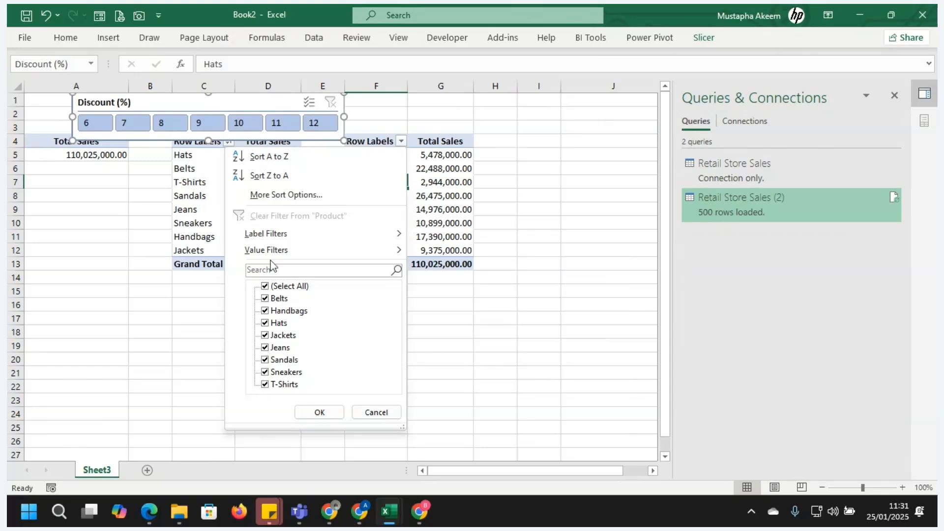
click(468, 183)
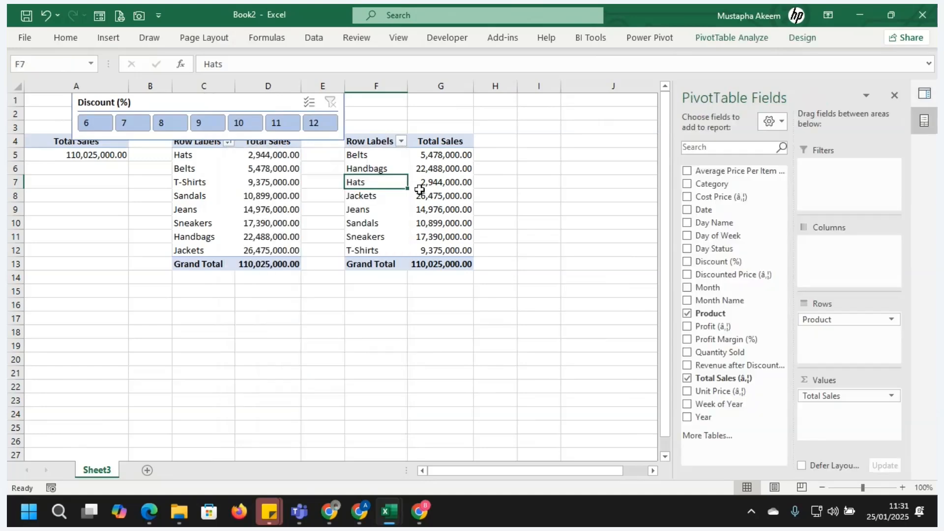
click(369, 189)
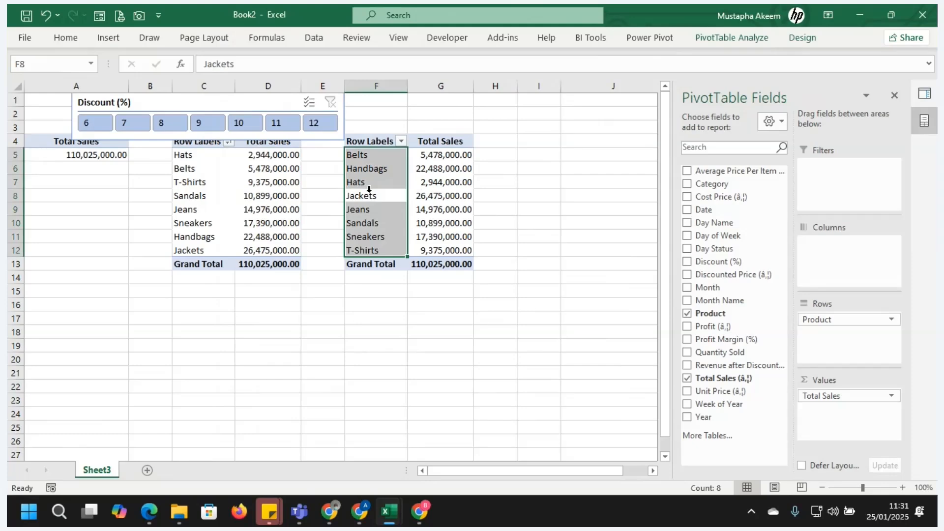
click(370, 196)
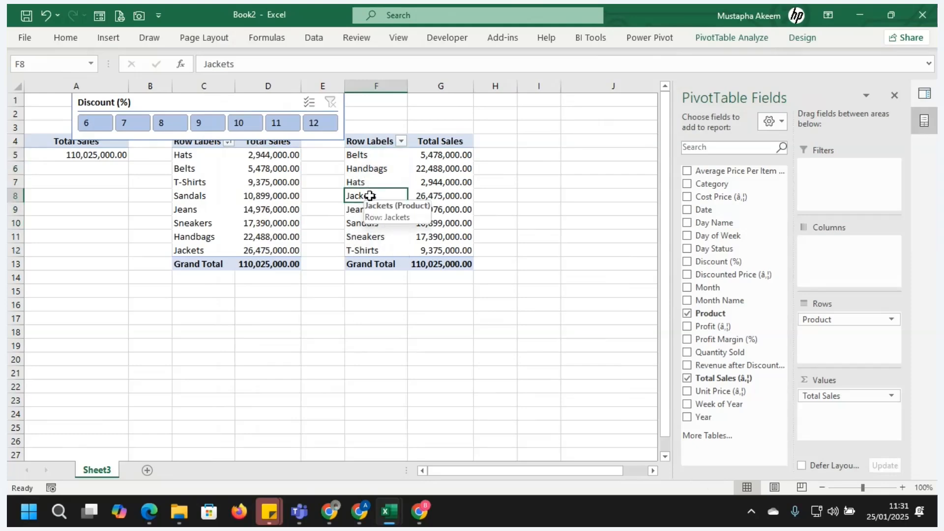
click(402, 142)
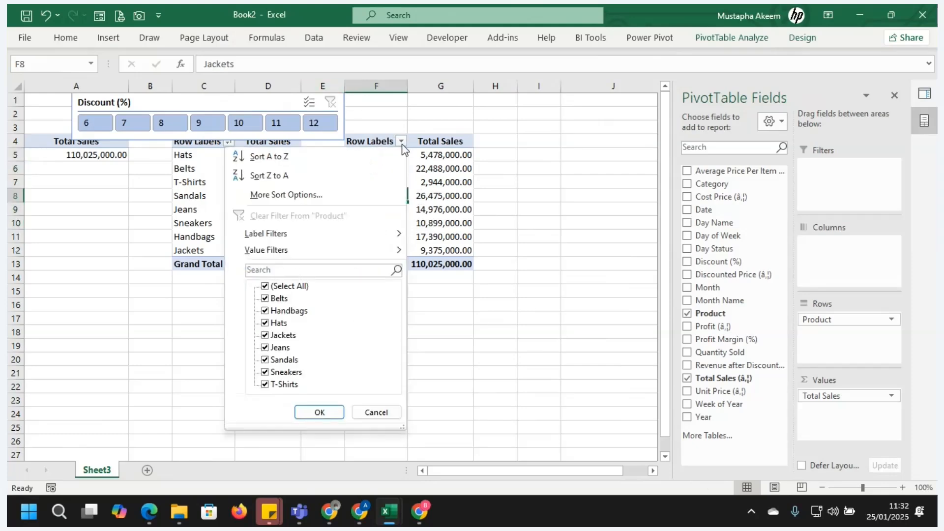
click(265, 287)
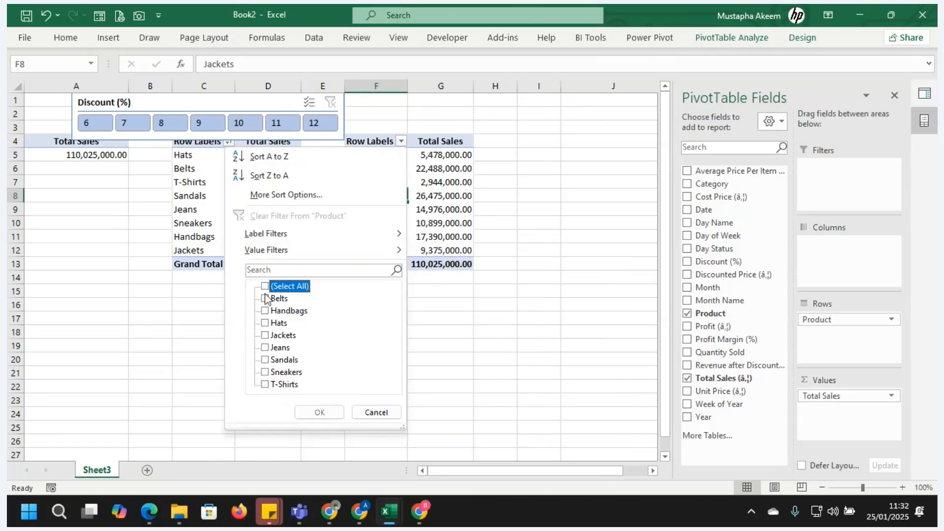
click(265, 335)
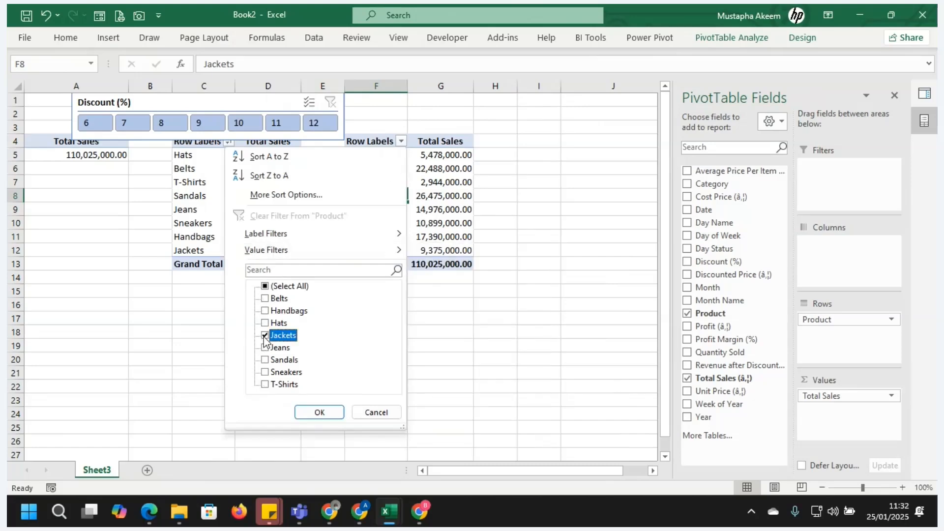
click(319, 413)
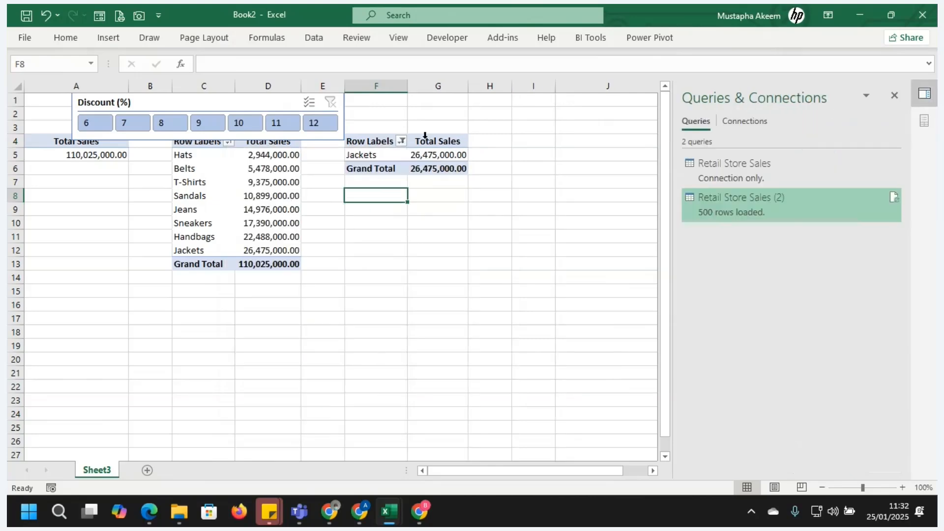
Add the Unit Price field to the pivot table's rows beneath Product
click(437, 154)
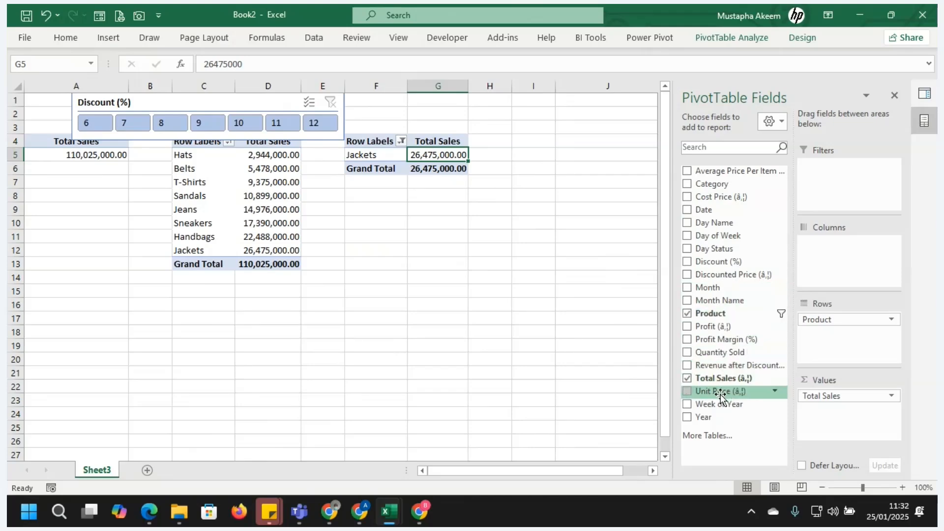
drag(721, 395, 830, 335)
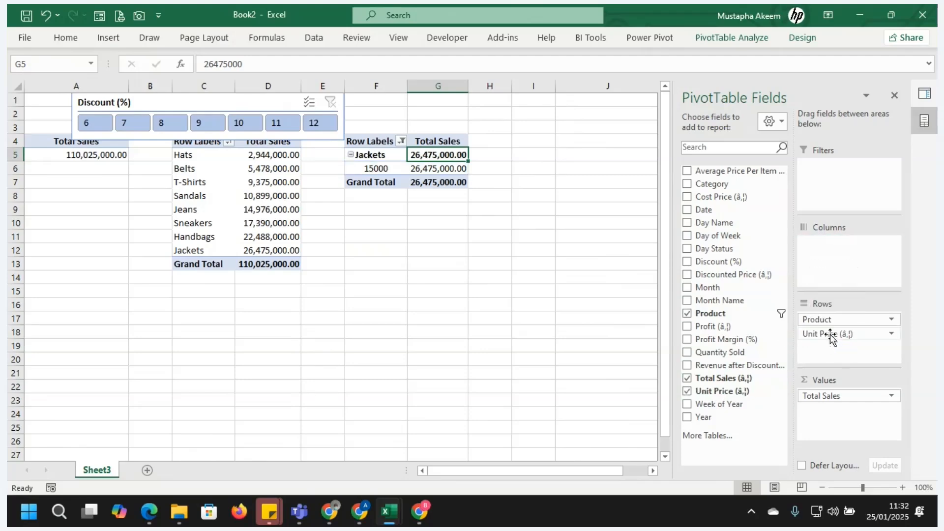
click(382, 169)
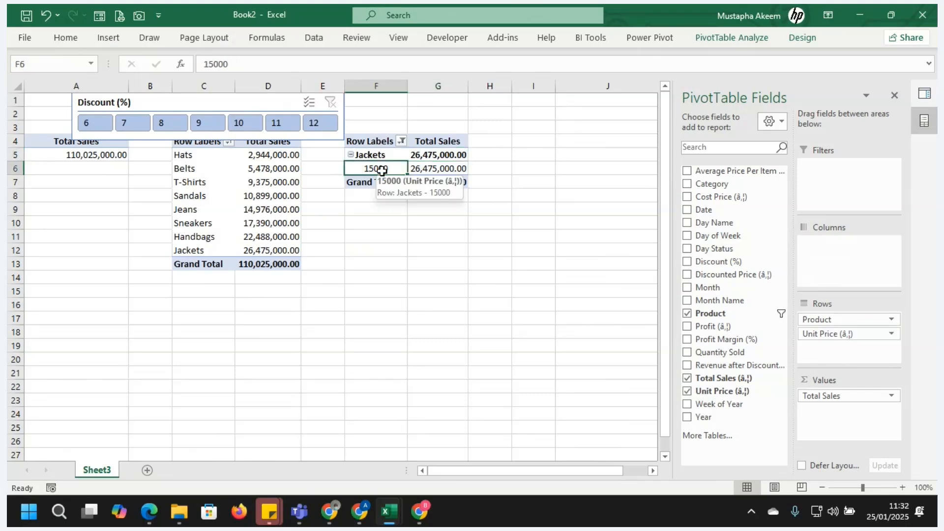
click(401, 141)
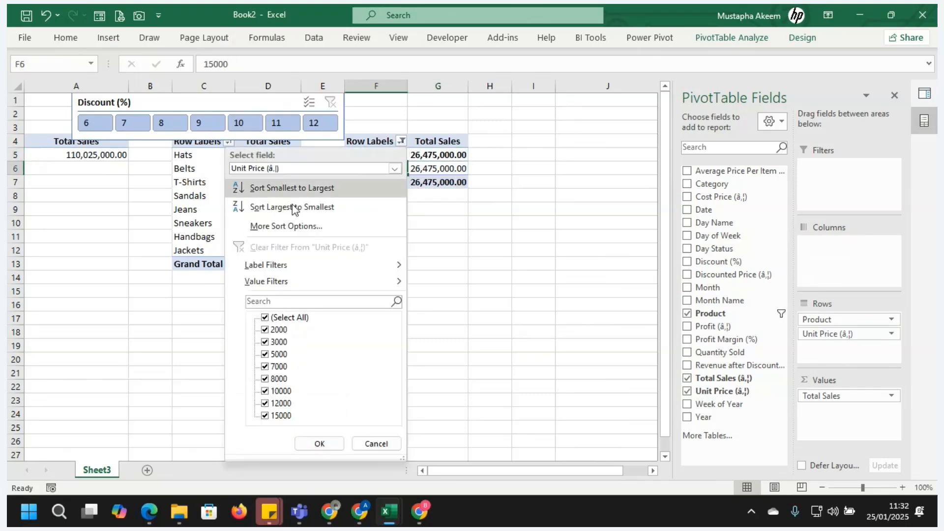
mouse_move(275, 266)
key(Escape)
key(Escape)
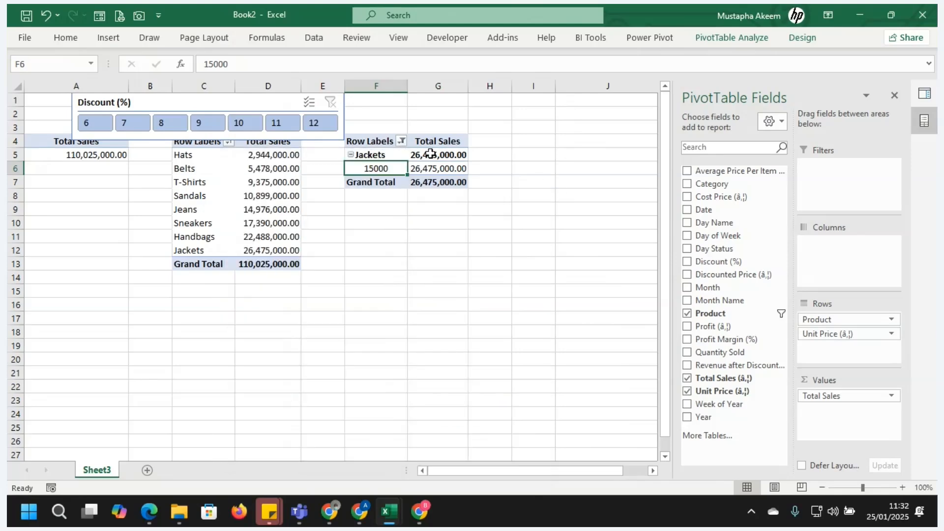
click(402, 141)
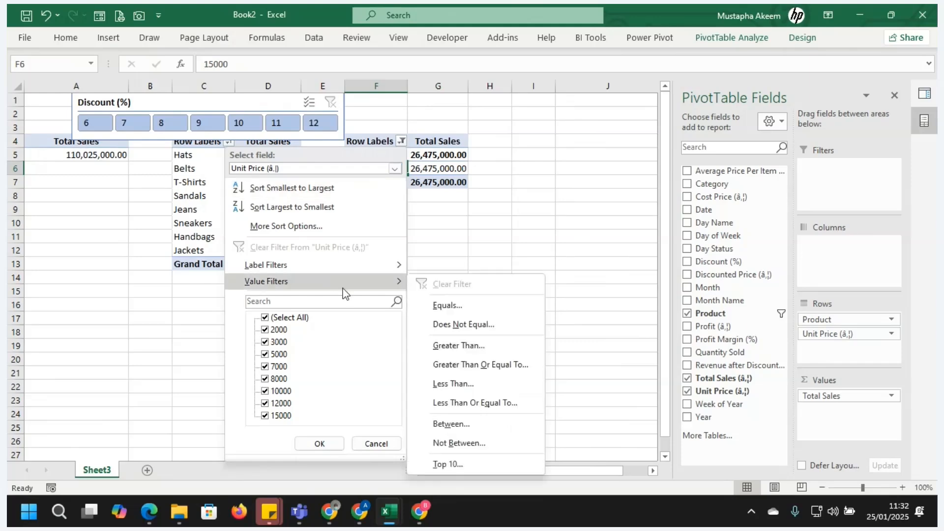
click(538, 174)
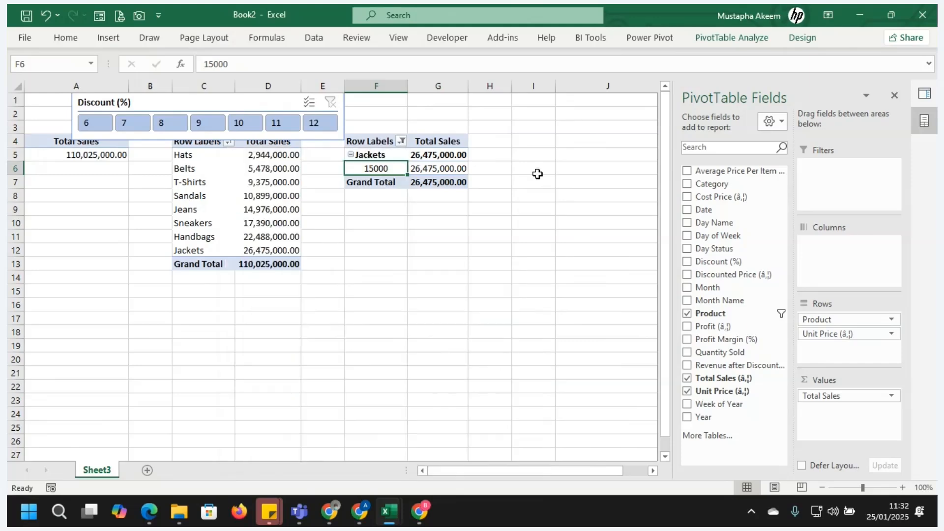
Show all products again in the pivot table in columns F and G
click(361, 154)
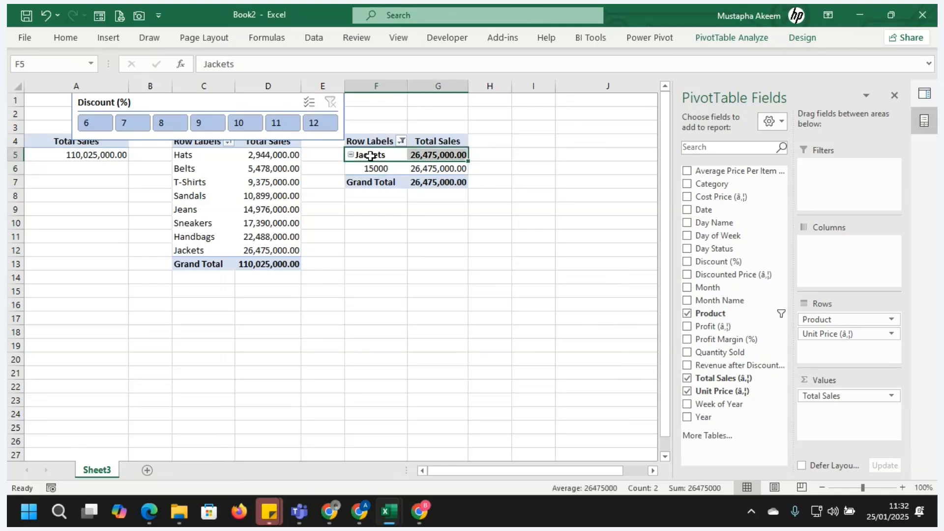
click(375, 156)
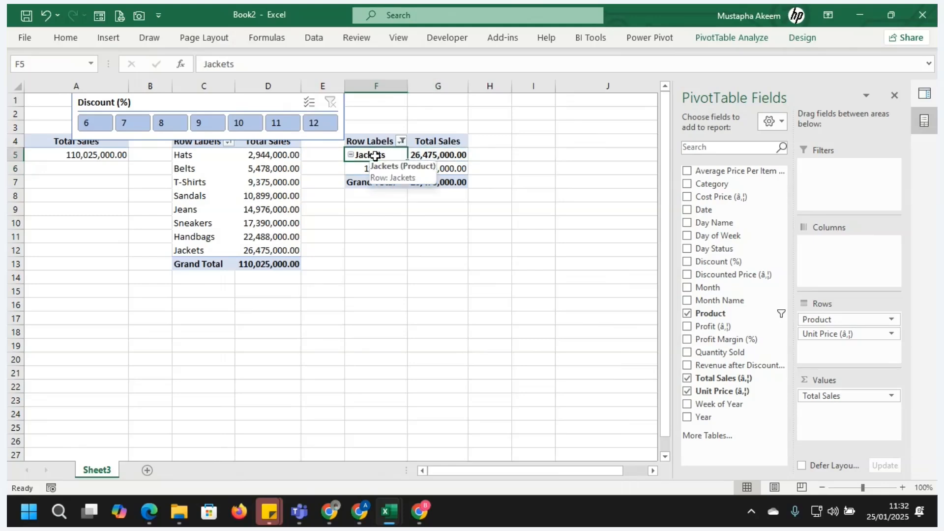
click(401, 141)
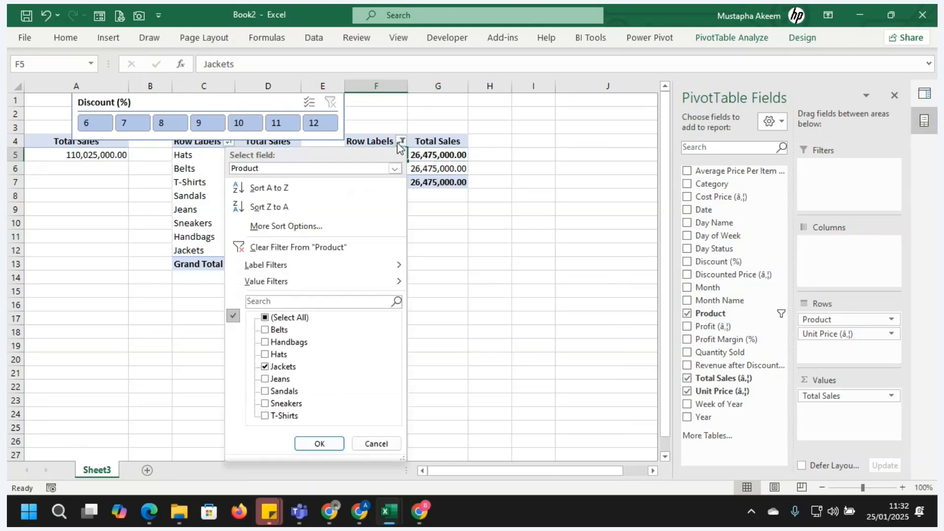
click(266, 318)
click(319, 444)
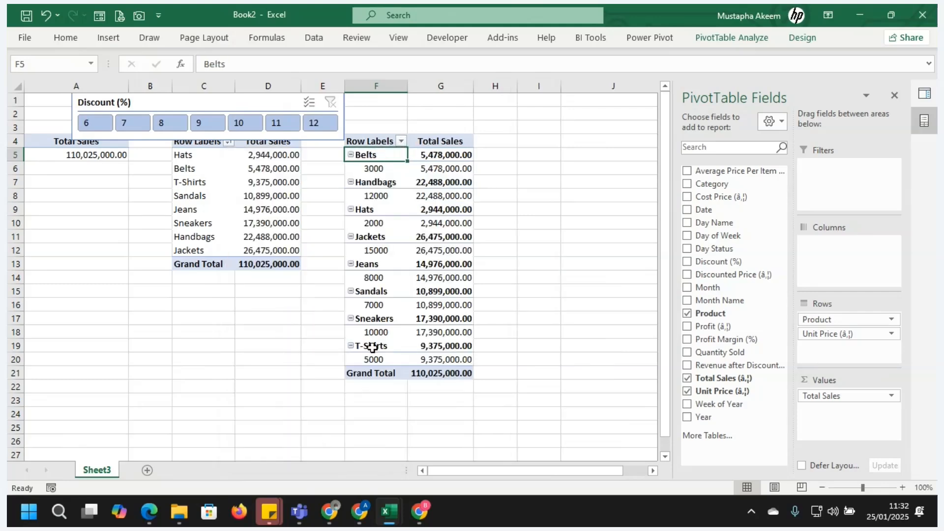
Remove Unit Price and Product from the pivot table's rows and add the Date field in their place
click(378, 164)
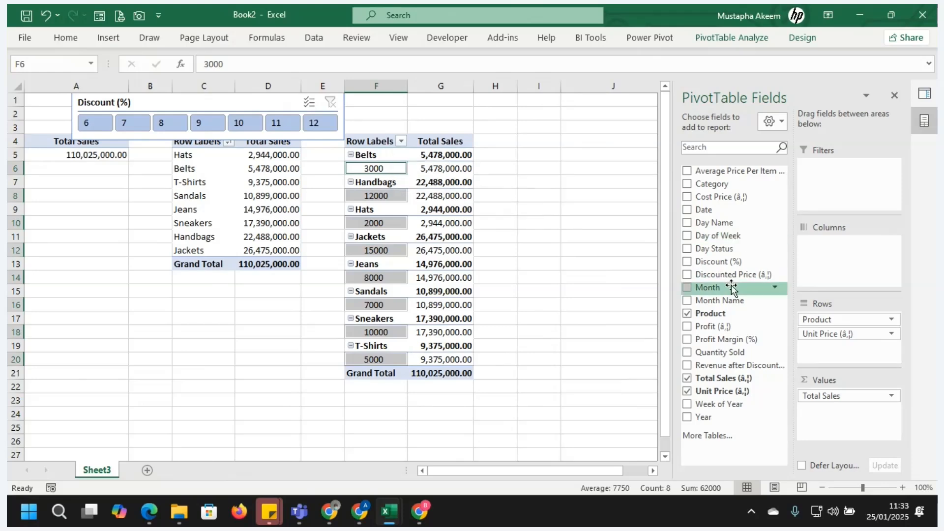
drag(839, 335, 638, 341)
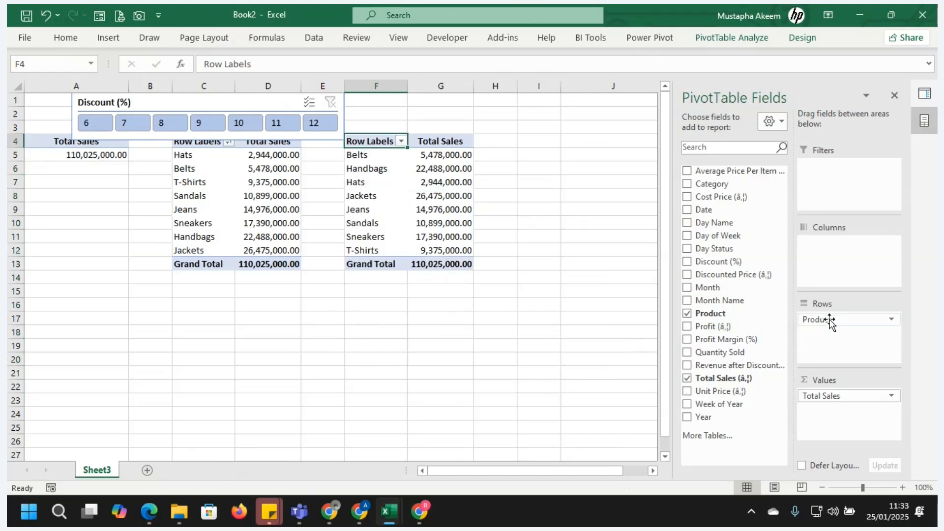
drag(830, 321, 616, 339)
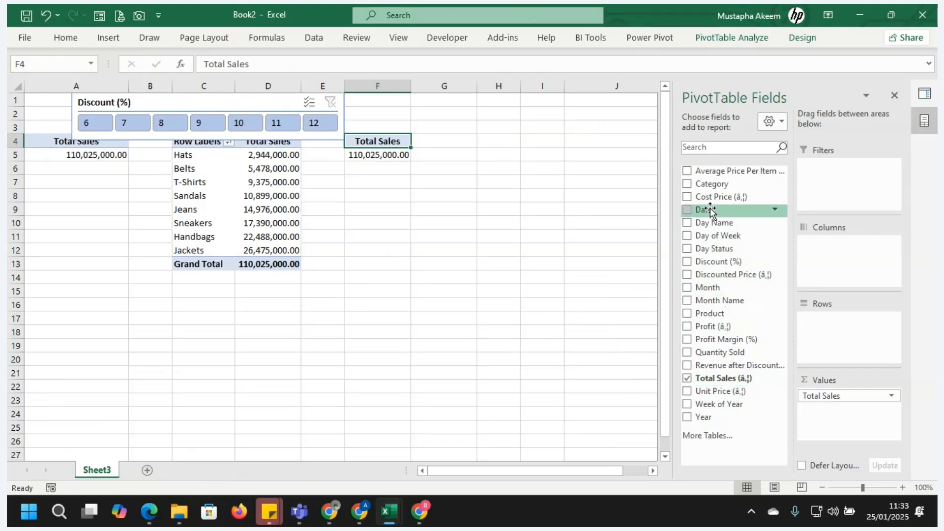
drag(710, 210, 831, 324)
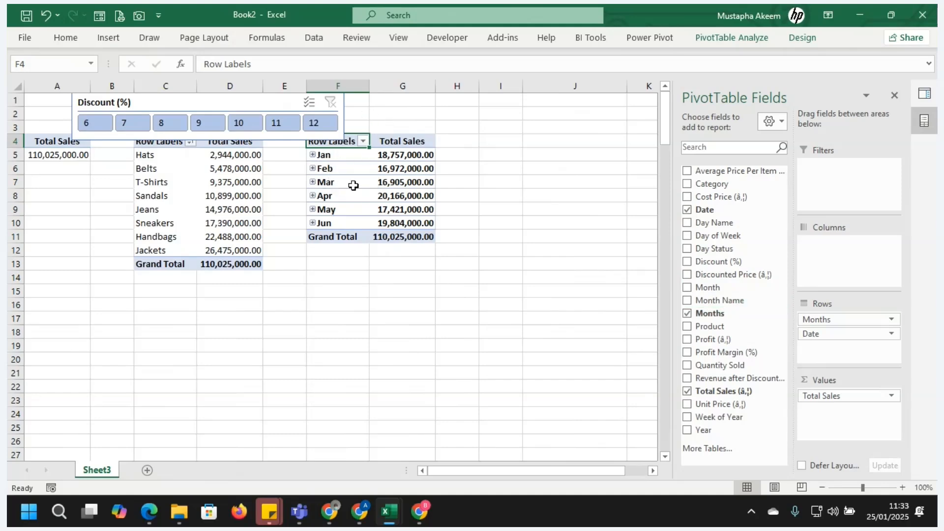
Group the pivot table's dates by days, months and quarters
click(330, 157)
right_click(329, 155)
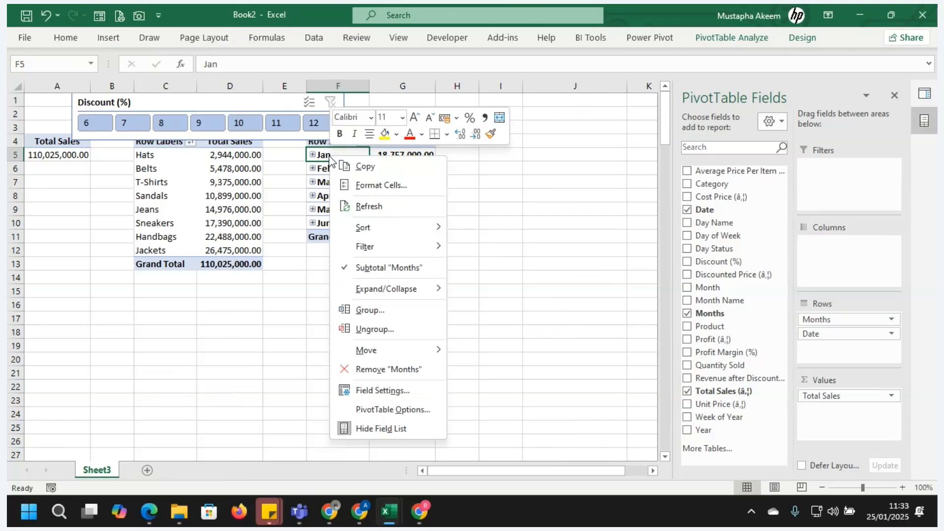
click(383, 310)
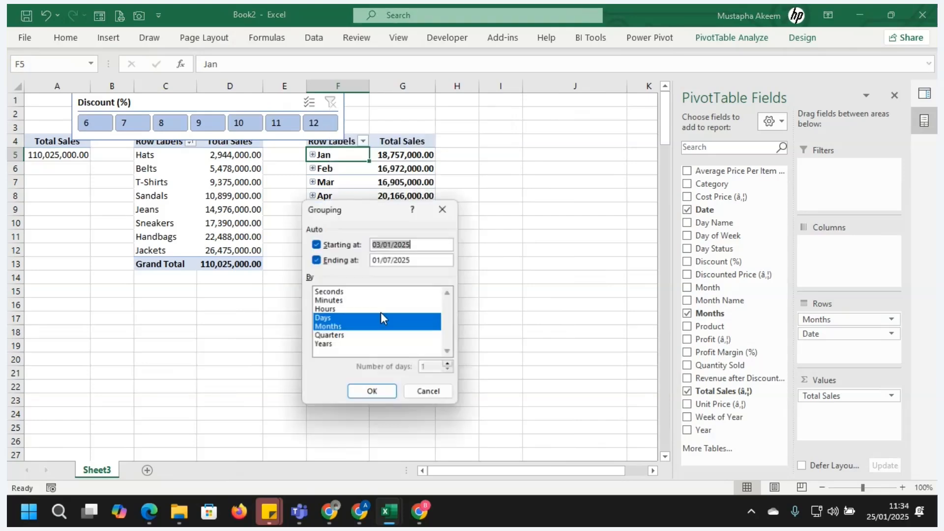
click(325, 319)
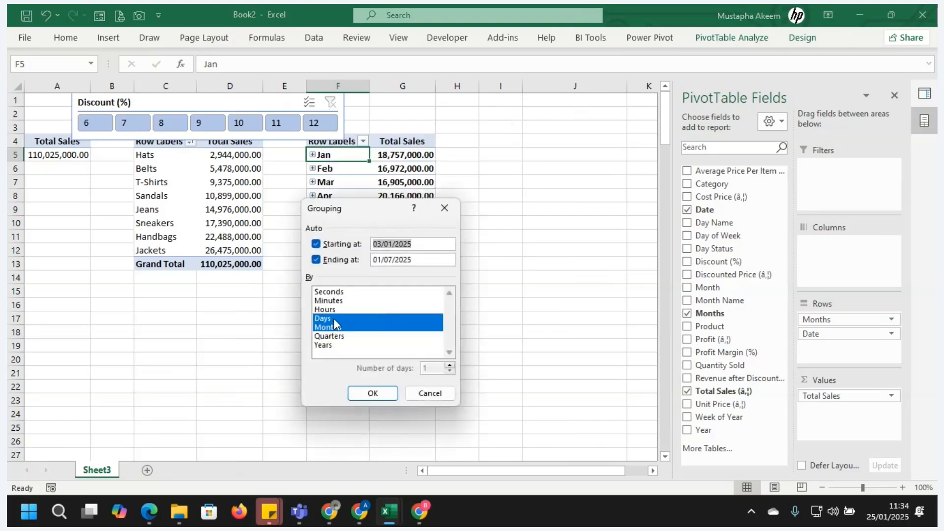
click(334, 319)
click(334, 327)
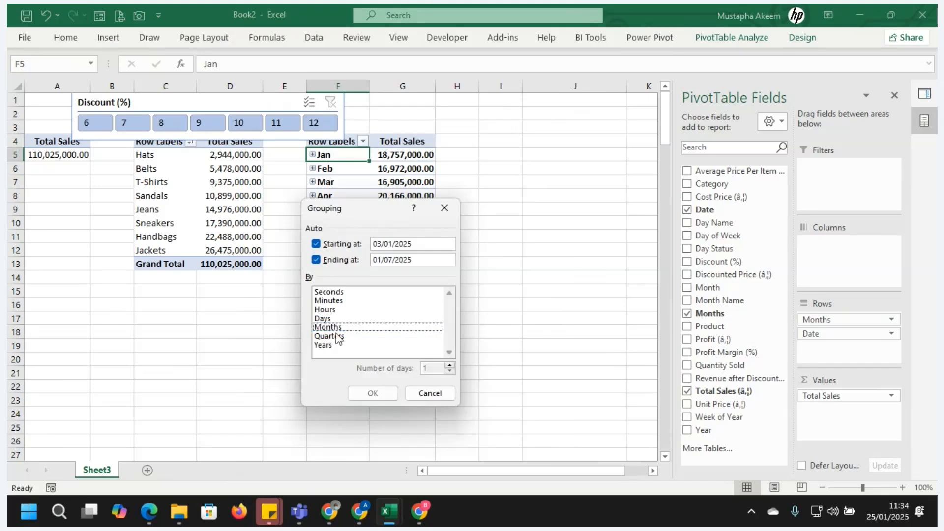
click(337, 336)
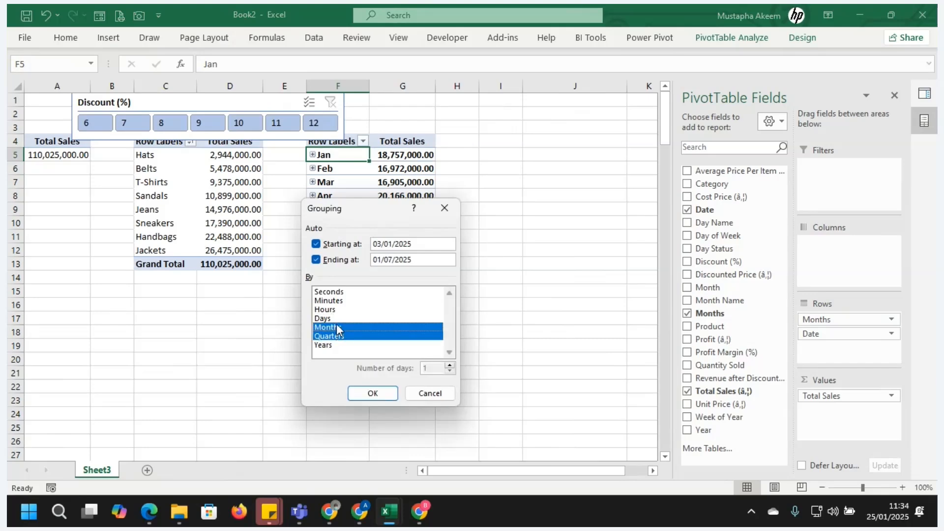
click(339, 340)
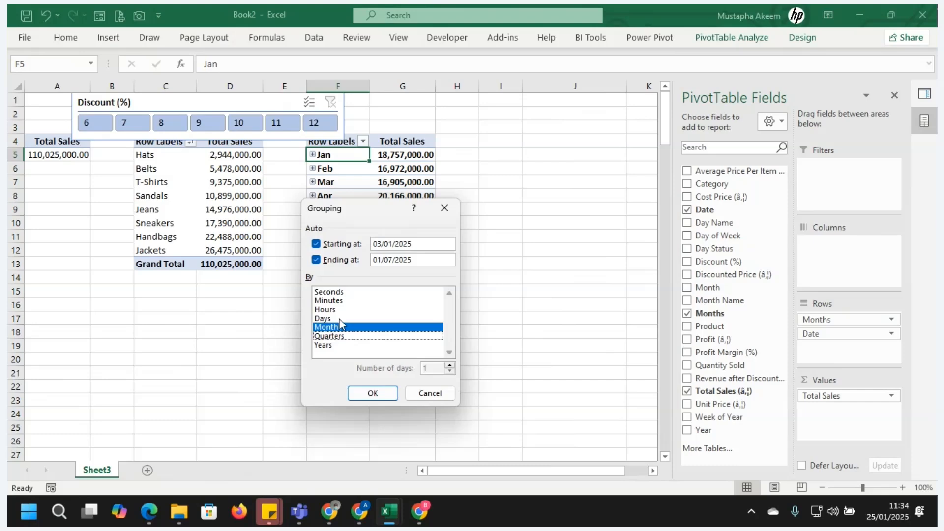
click(343, 339)
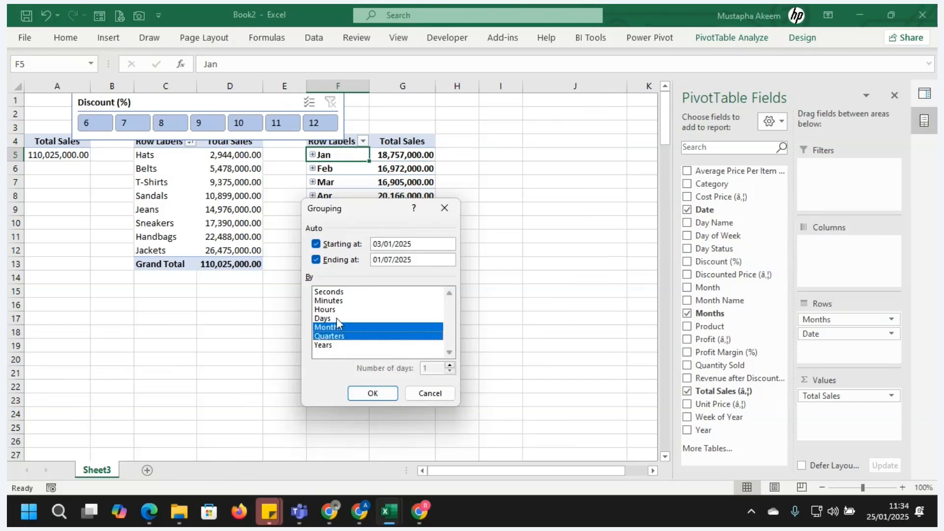
click(336, 318)
click(375, 393)
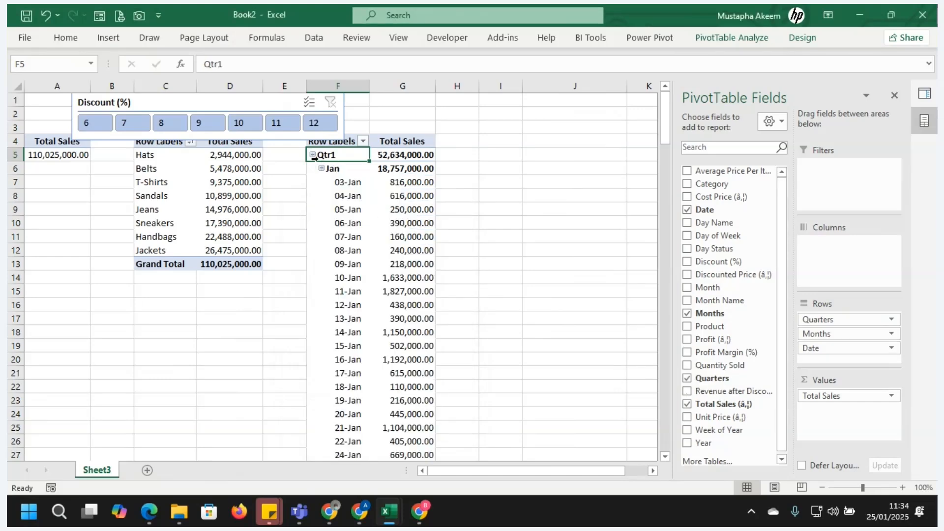
Collapse the daily entries under each month from January to June in the date pivot table
click(323, 168)
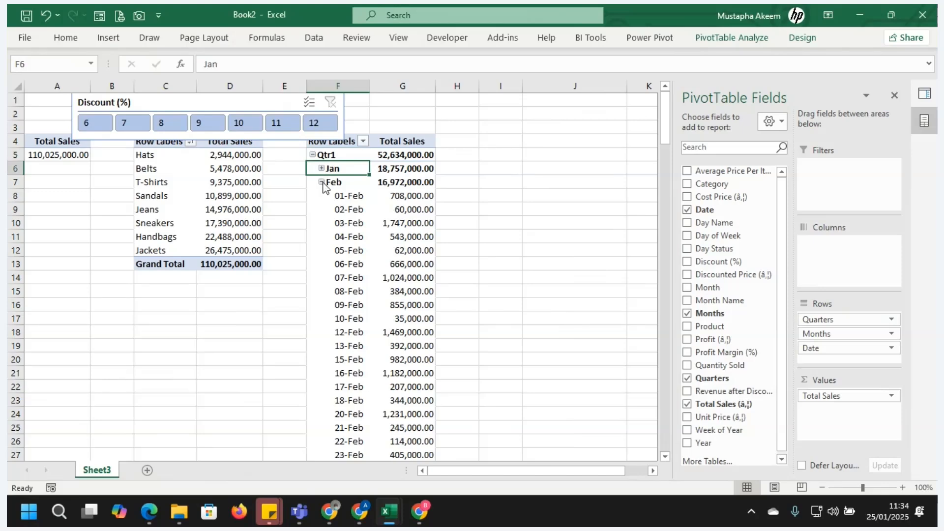
click(321, 183)
click(324, 200)
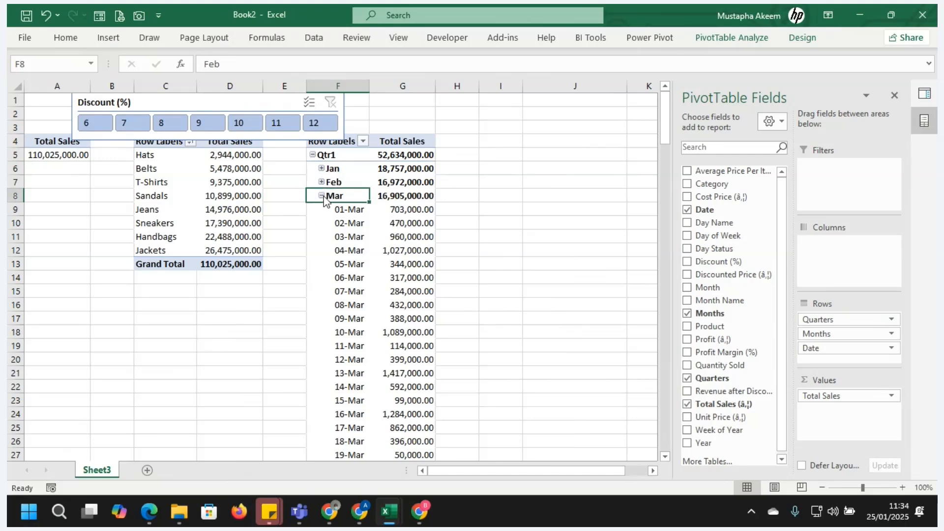
click(322, 196)
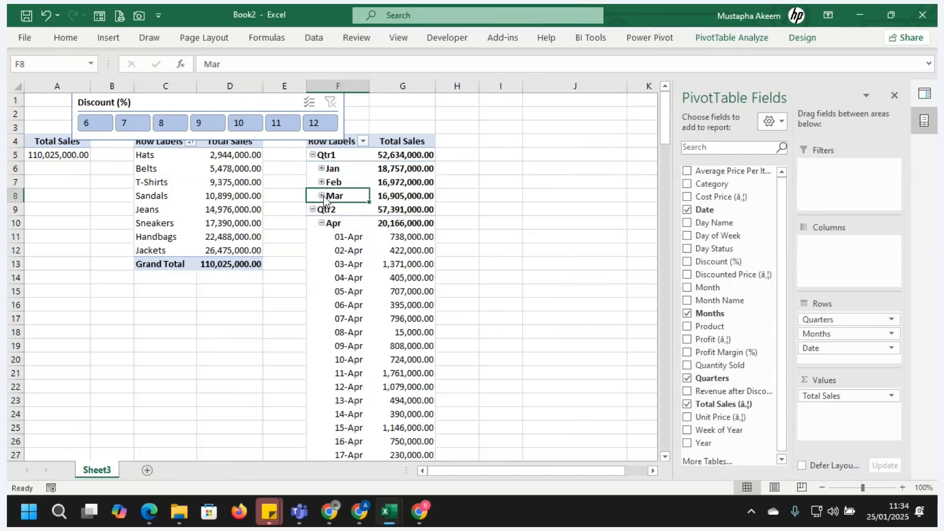
click(321, 224)
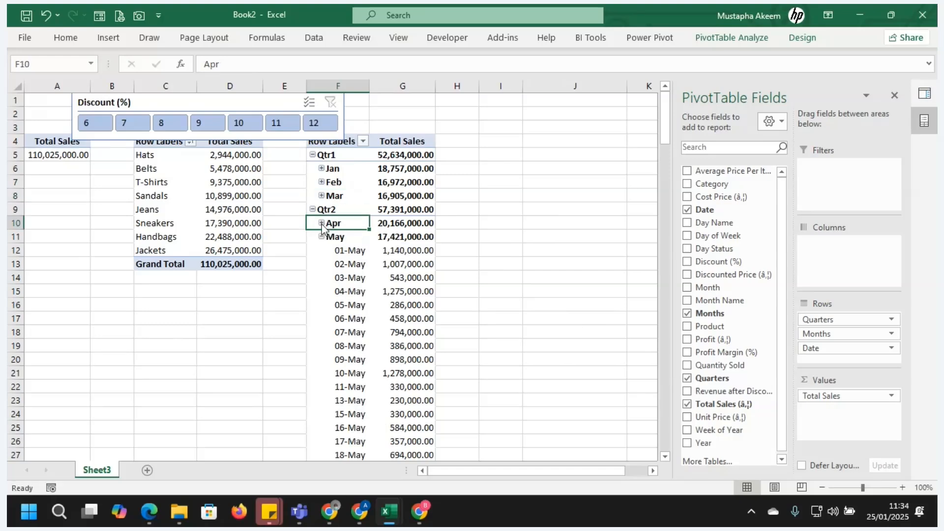
click(322, 236)
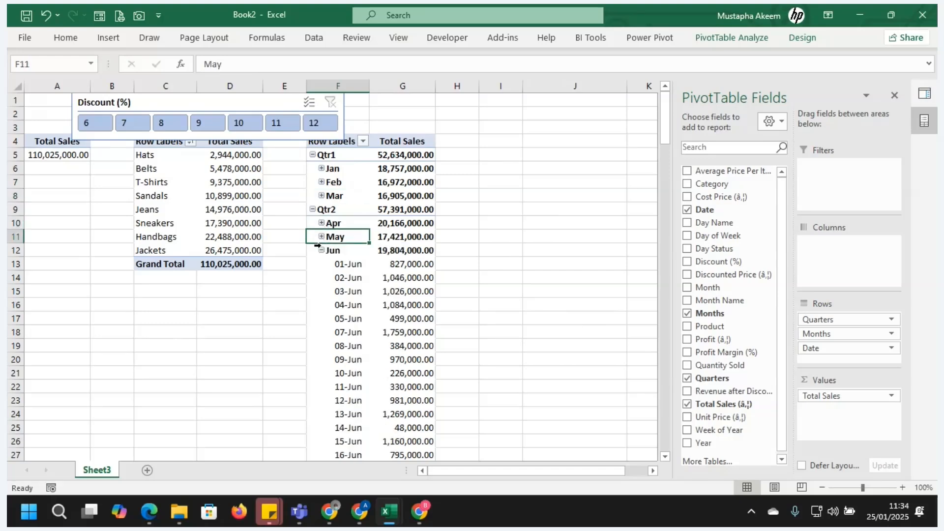
click(321, 251)
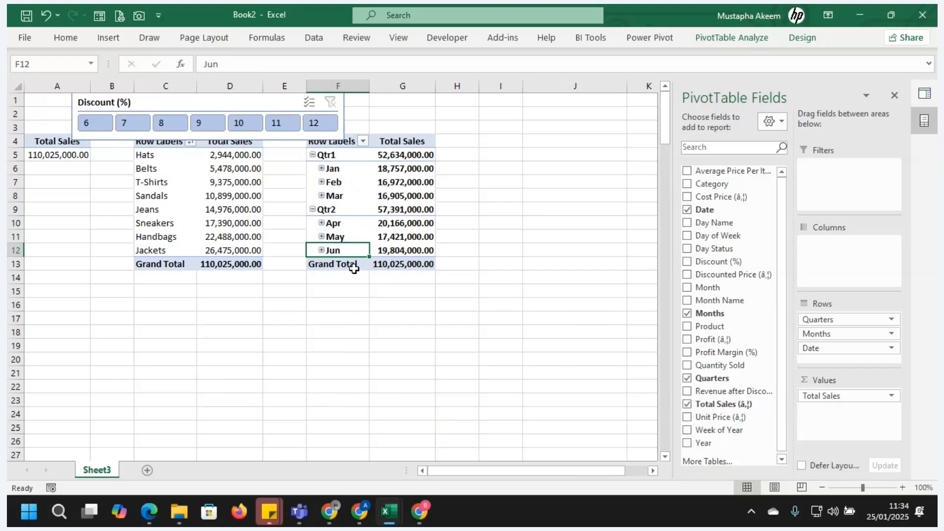
right_click(332, 181)
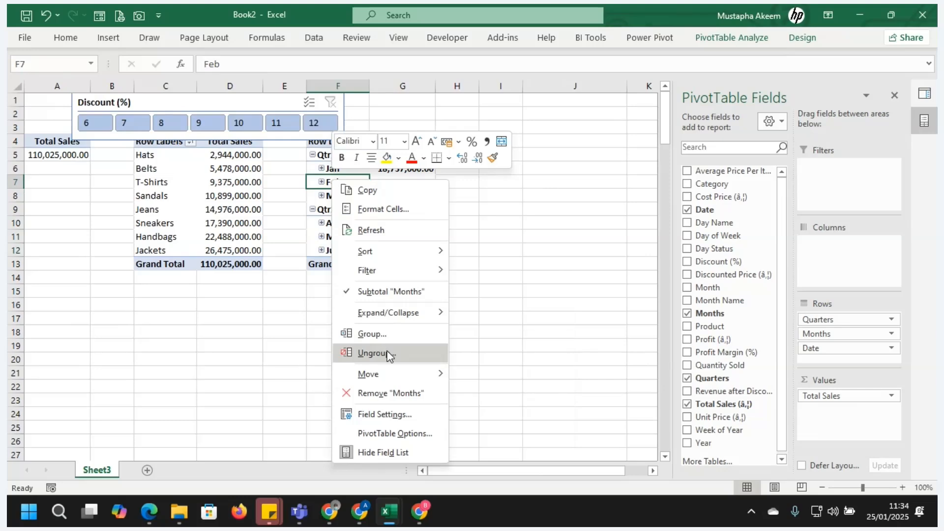
click(537, 257)
click(537, 258)
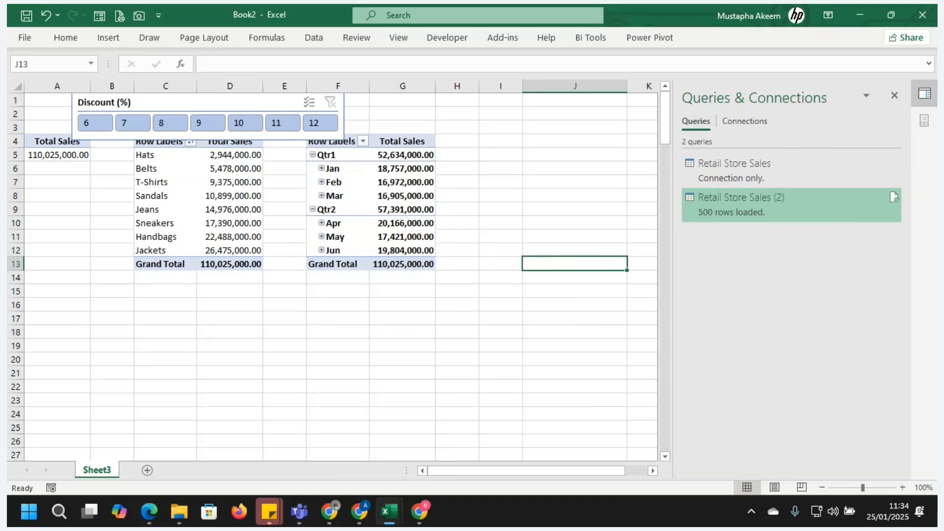
click(604, 411)
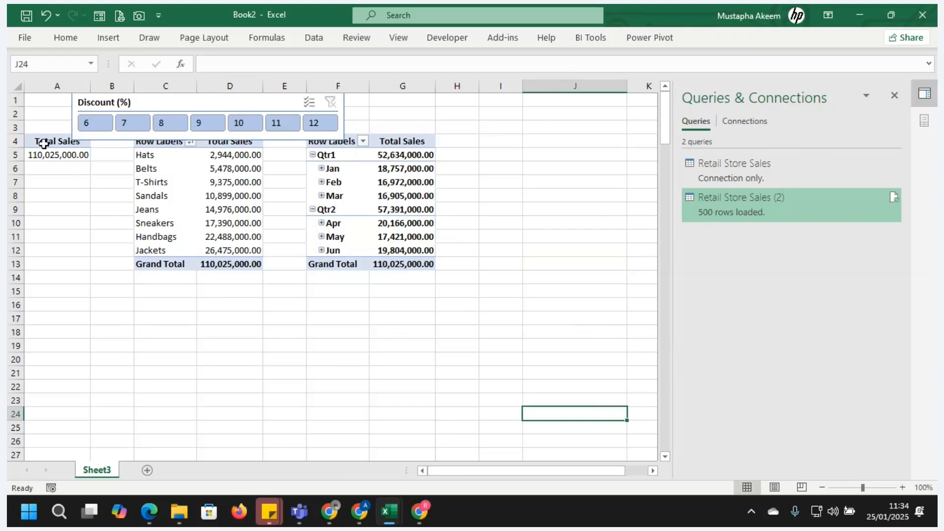
Copy the single-value Total Sales pivot table from column A and paste it at cell A16
drag(43, 143, 74, 167)
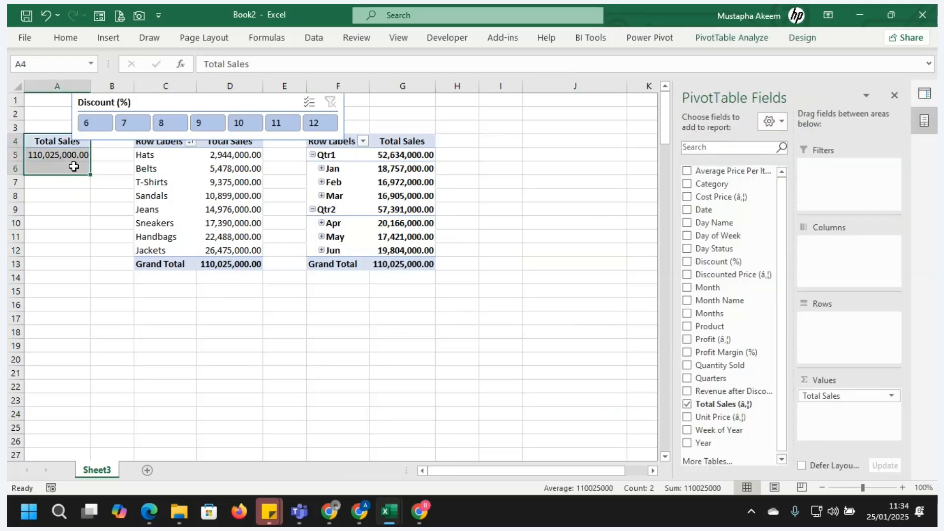
key(ctrl+c)
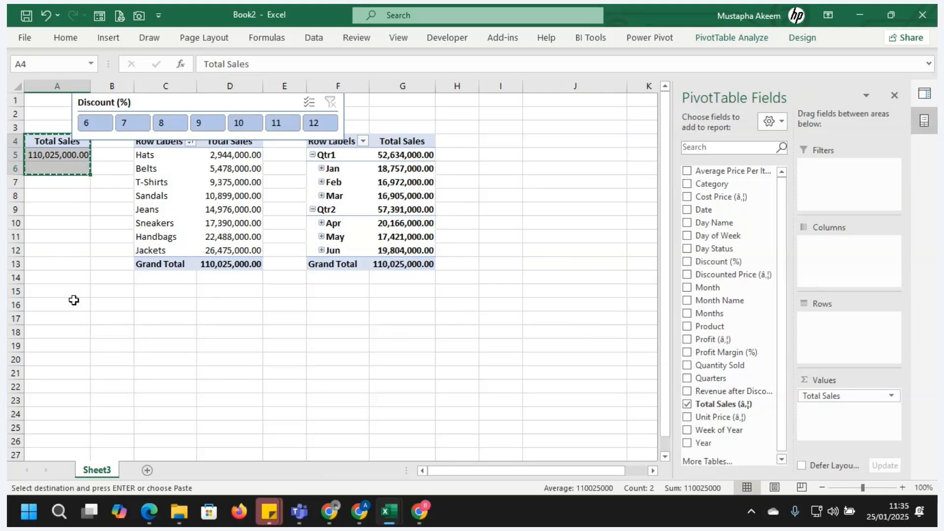
click(74, 300)
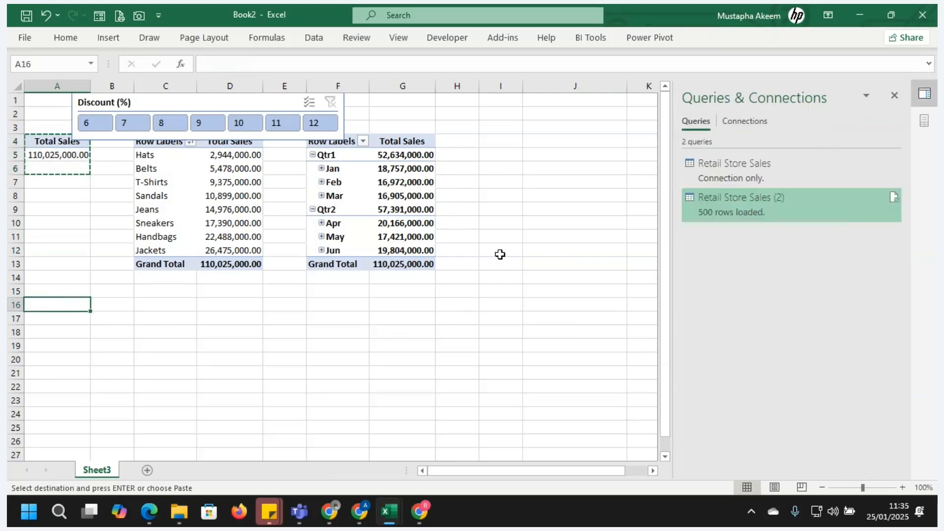
key(ctrl+v)
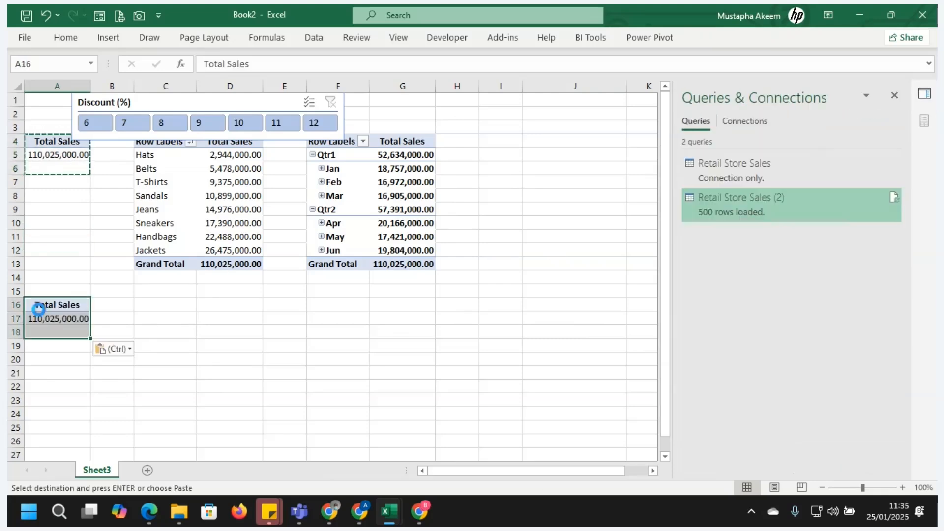
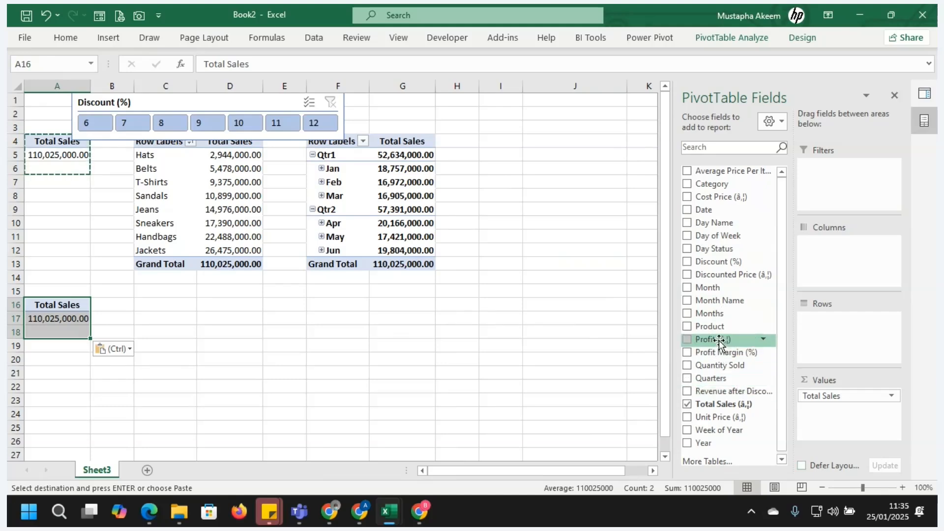
Add the Profit field to the copied pivot table's values and rename its header to Profit
drag(720, 341, 825, 412)
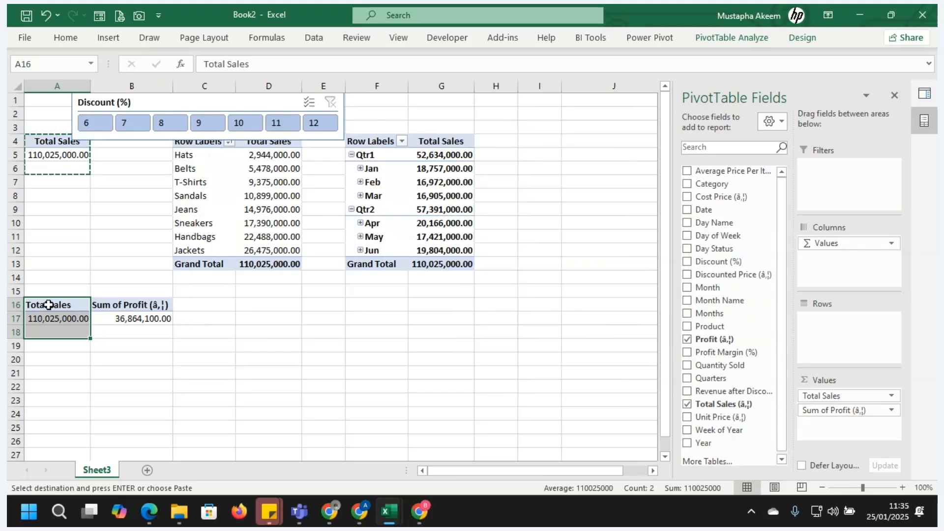
click(120, 306)
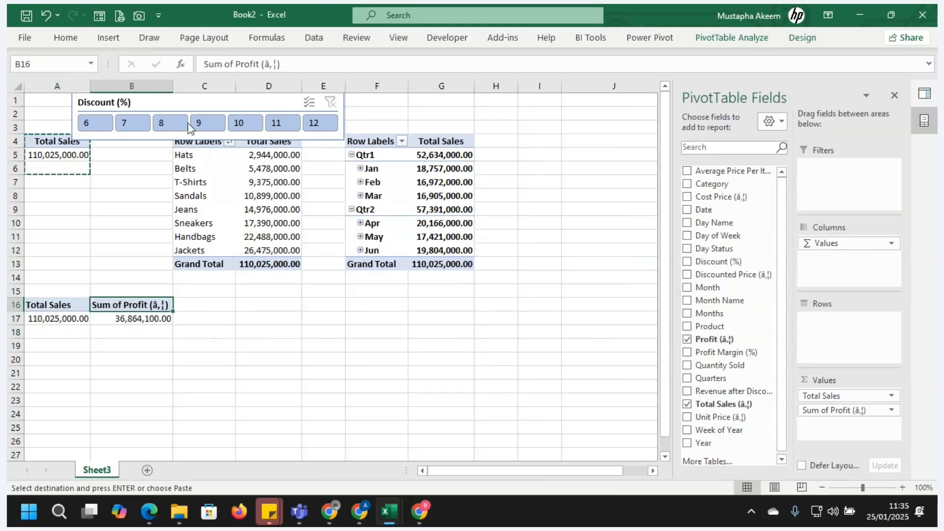
click(281, 64)
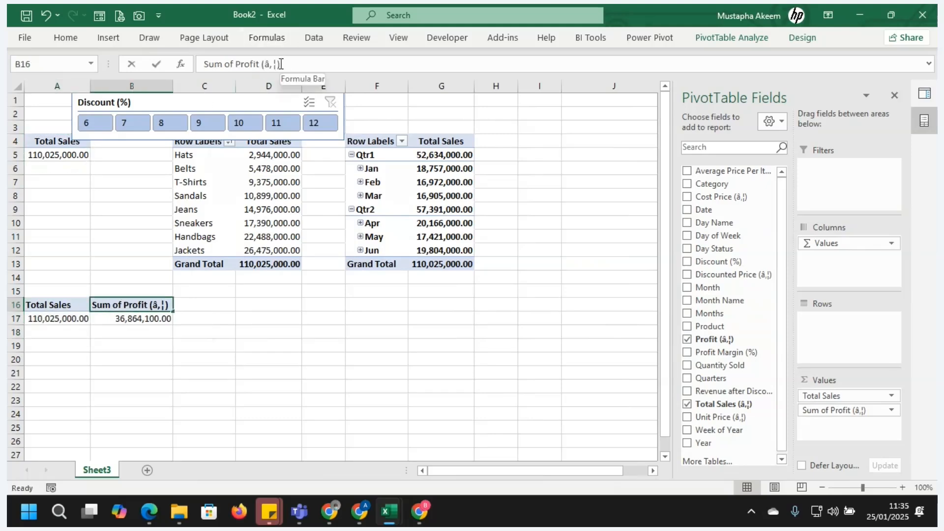
drag(280, 64, 262, 66)
key(BackSpace)
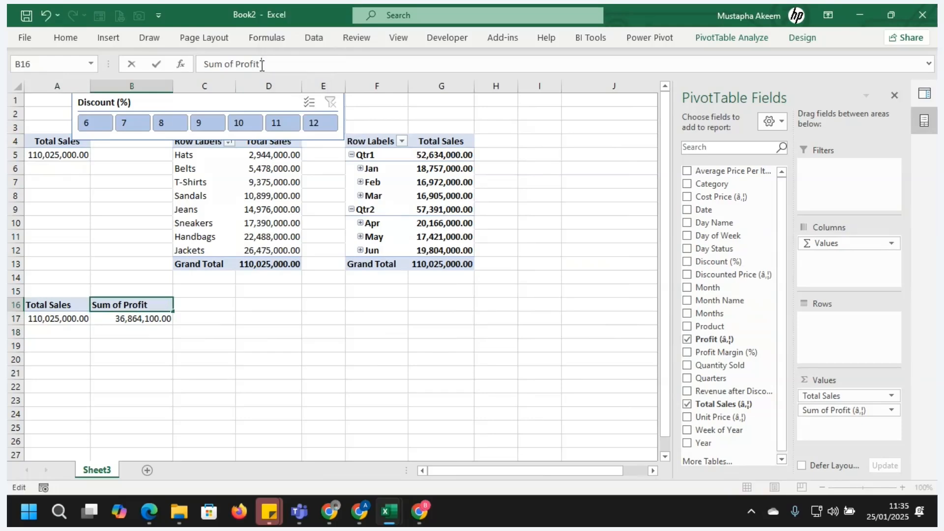
click(270, 363)
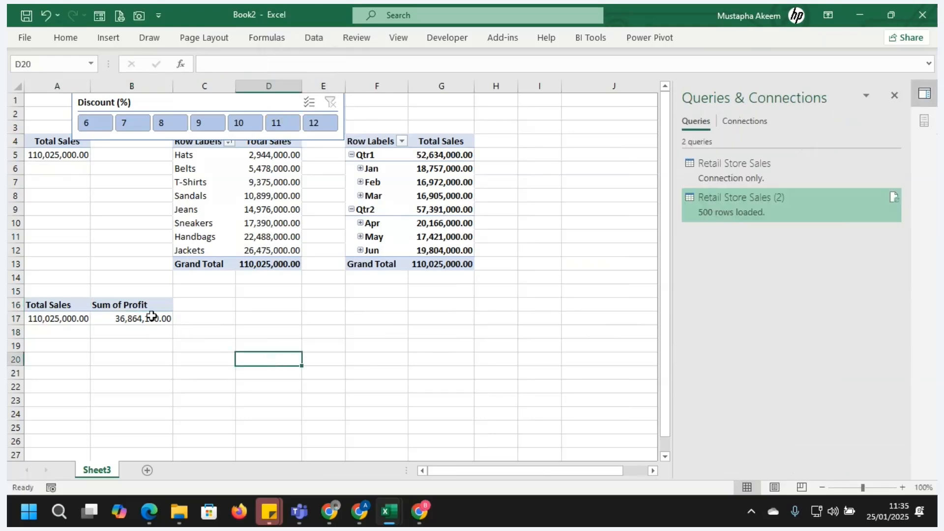
click(142, 306)
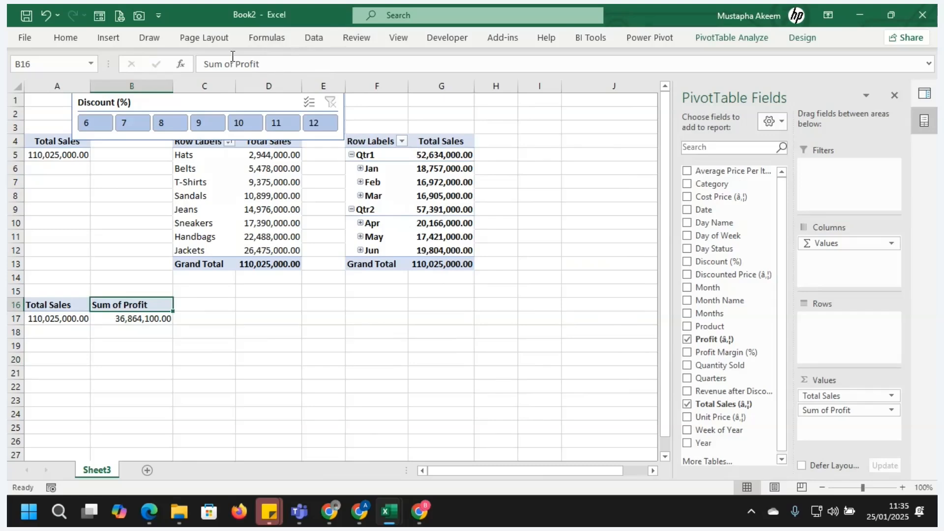
drag(235, 64, 195, 64)
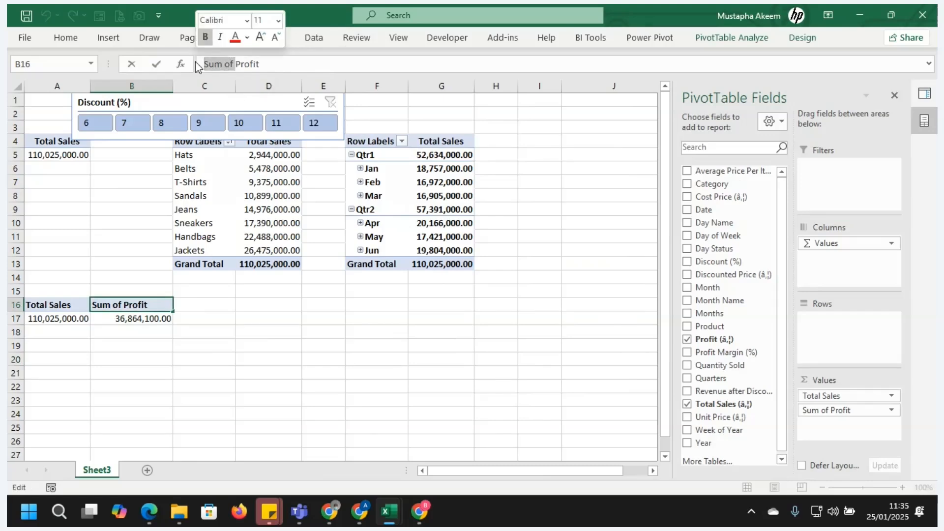
key(BackSpace)
key(Return)
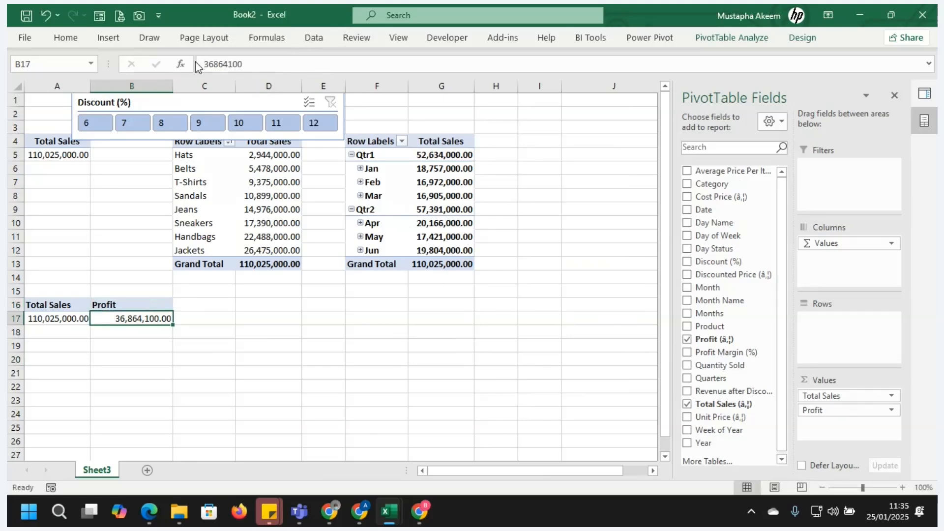
Centre the Total Sales and Profit headers in row 16 and add the Category field to that pivot table's rows
click(140, 300)
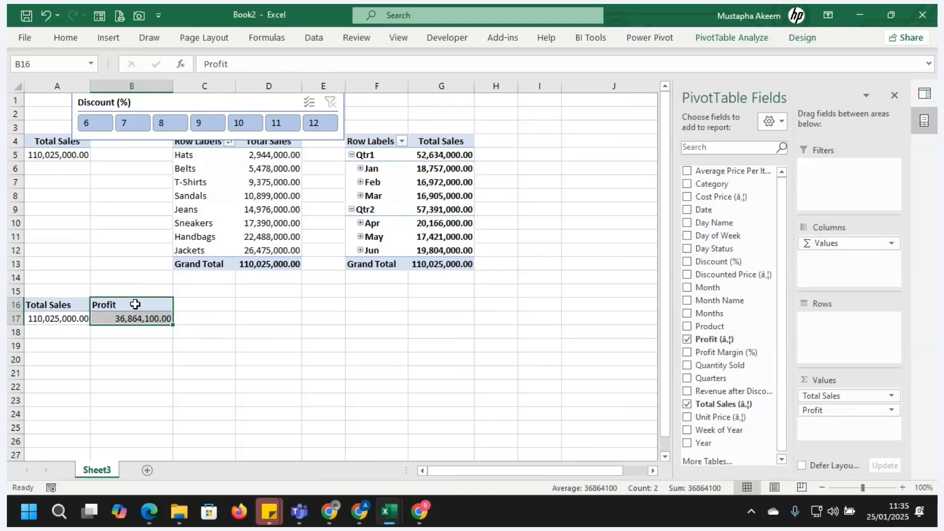
click(69, 304)
drag(69, 304, 105, 304)
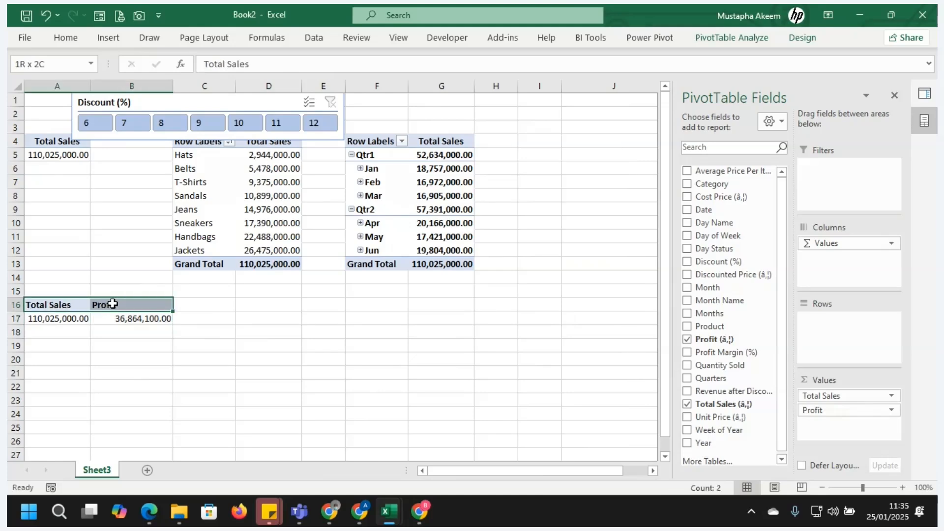
click(67, 38)
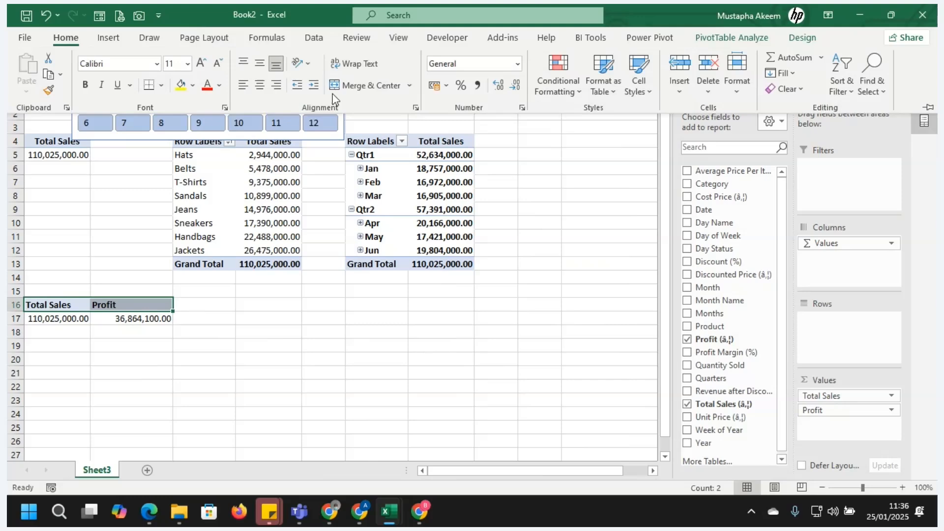
click(260, 85)
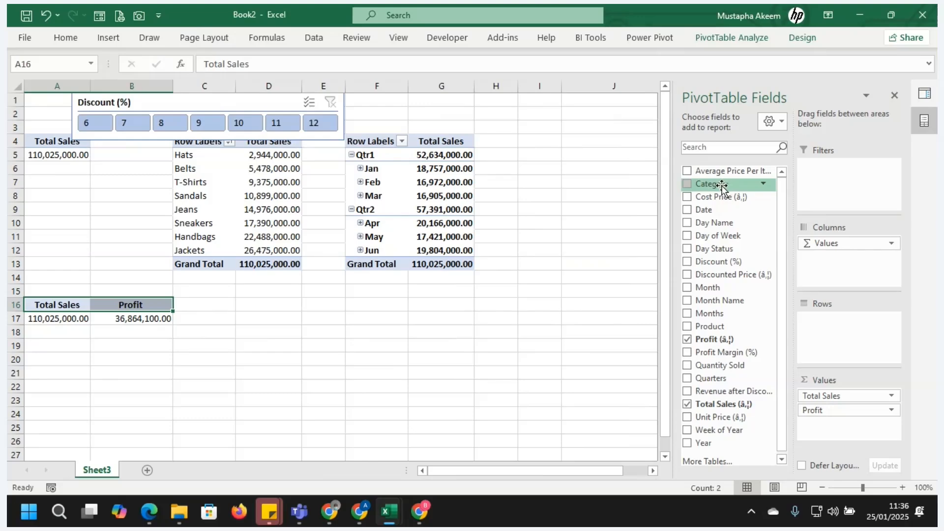
drag(719, 188, 846, 333)
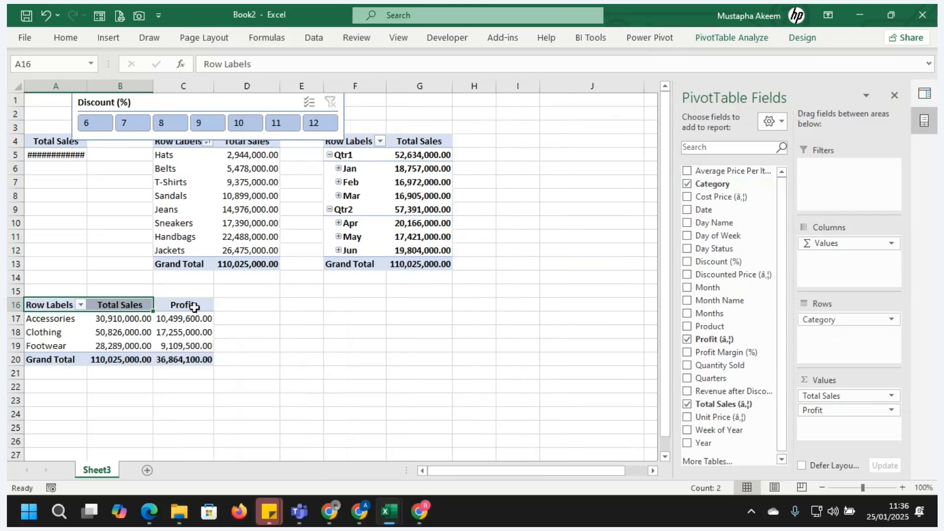
Compare the Accessories category's Total Sales and Profit, and review the analysis and design options available for this pivot table
click(136, 320)
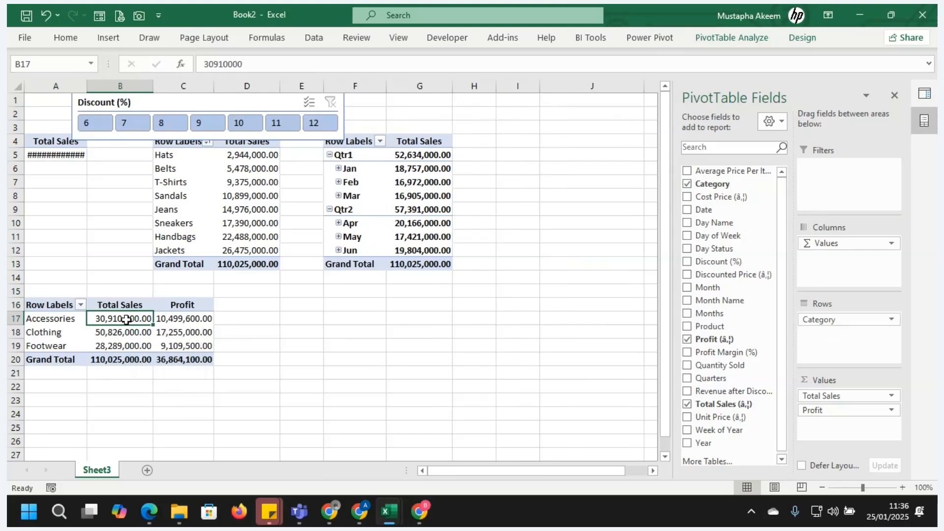
click(197, 321)
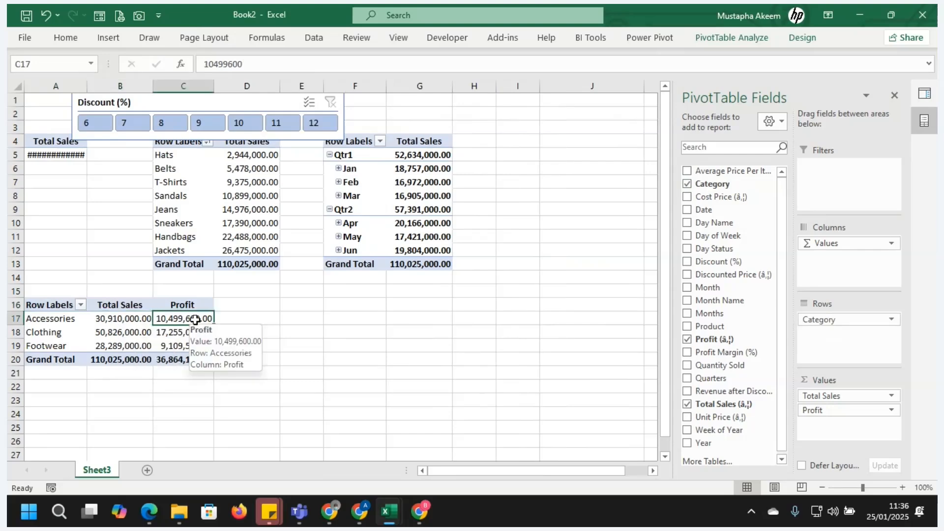
click(131, 319)
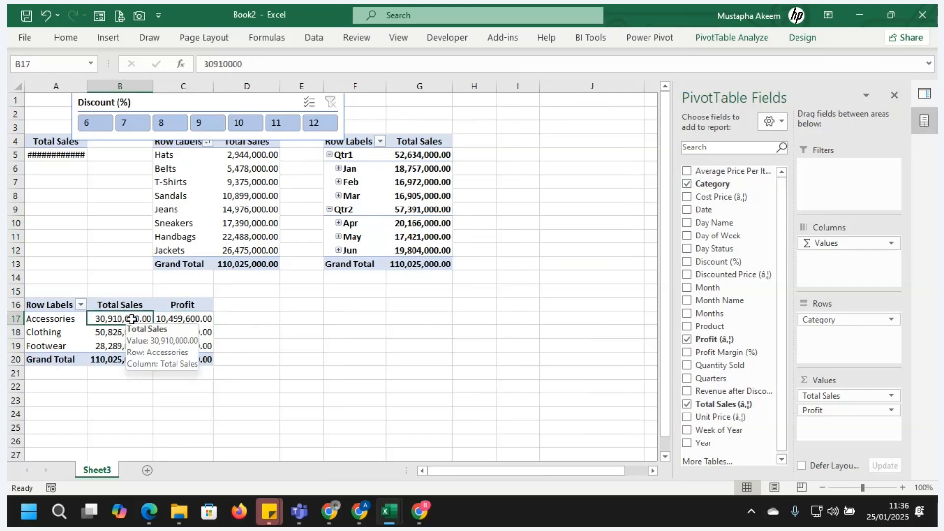
click(196, 320)
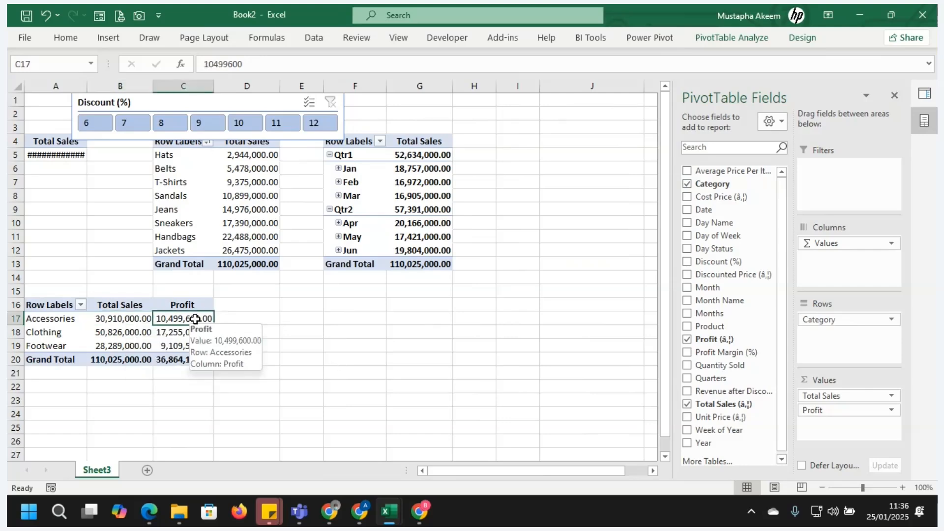
click(258, 322)
click(187, 320)
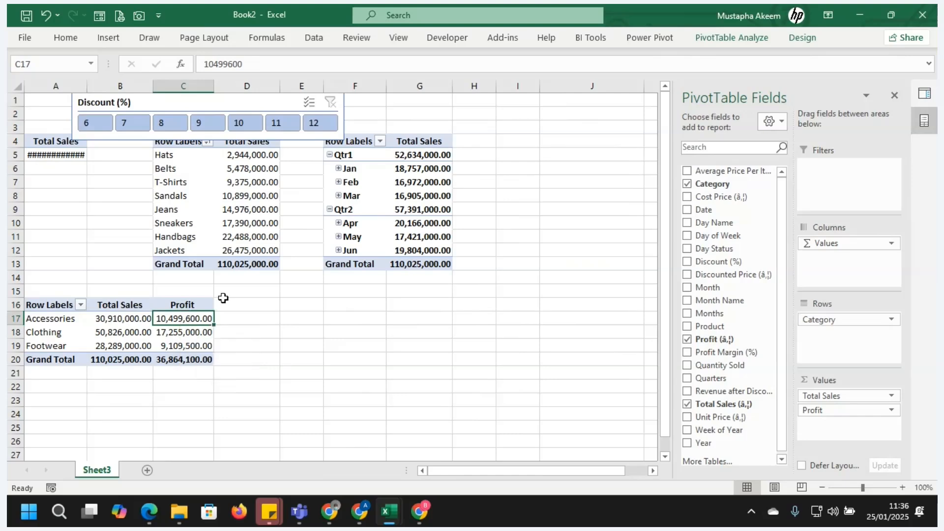
click(743, 37)
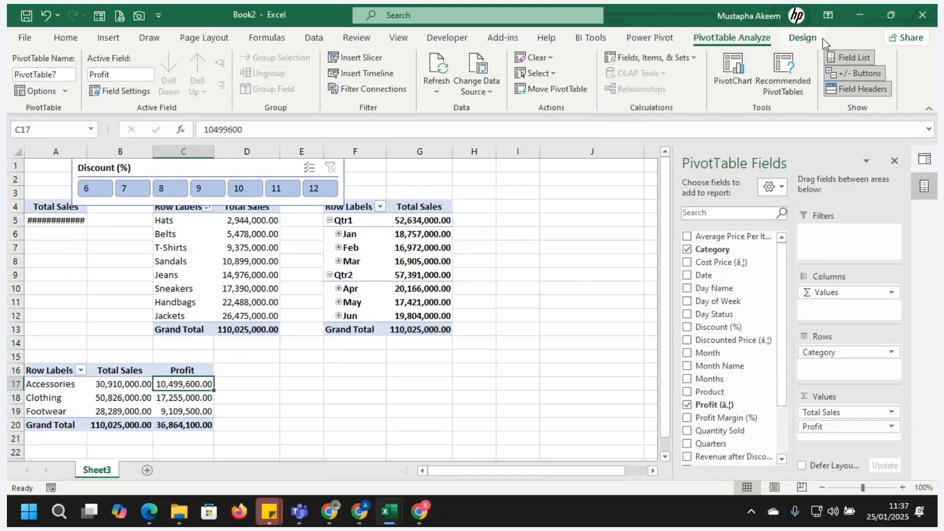
click(803, 38)
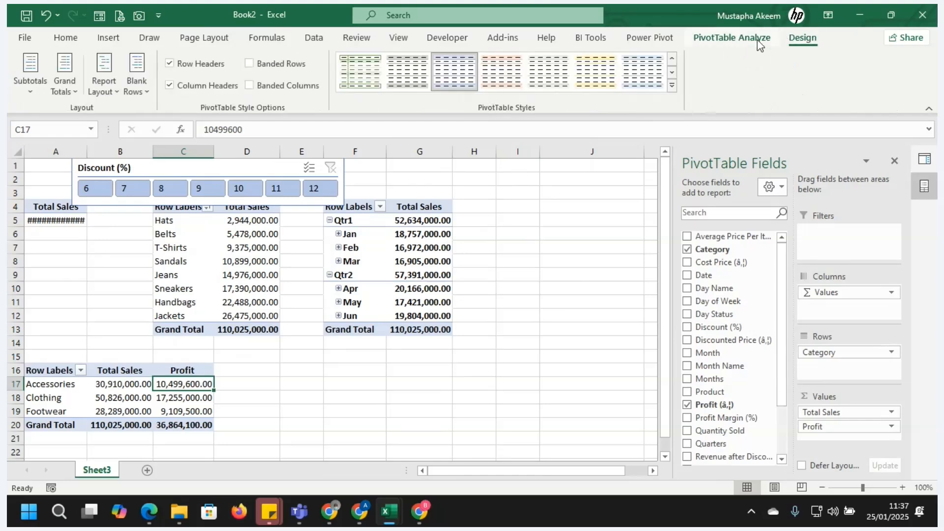
click(736, 39)
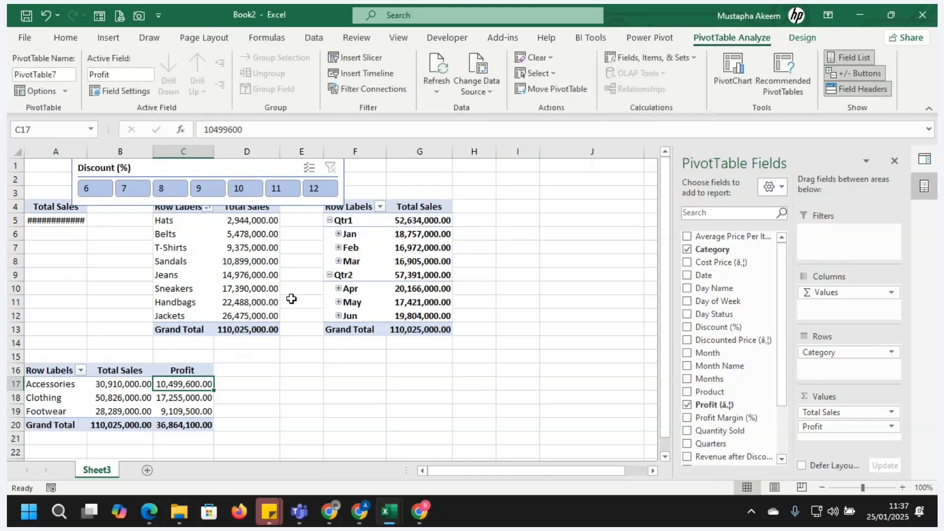
right_click(175, 400)
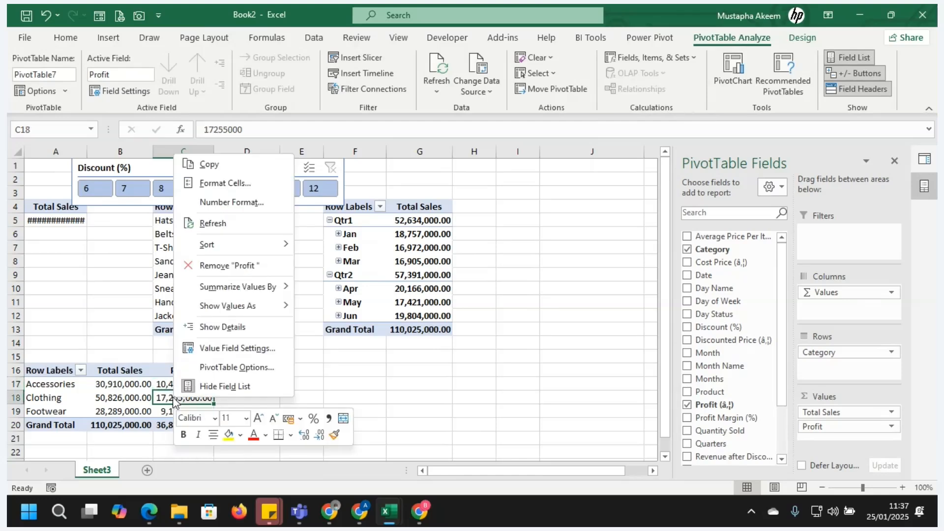
mouse_move(236, 292)
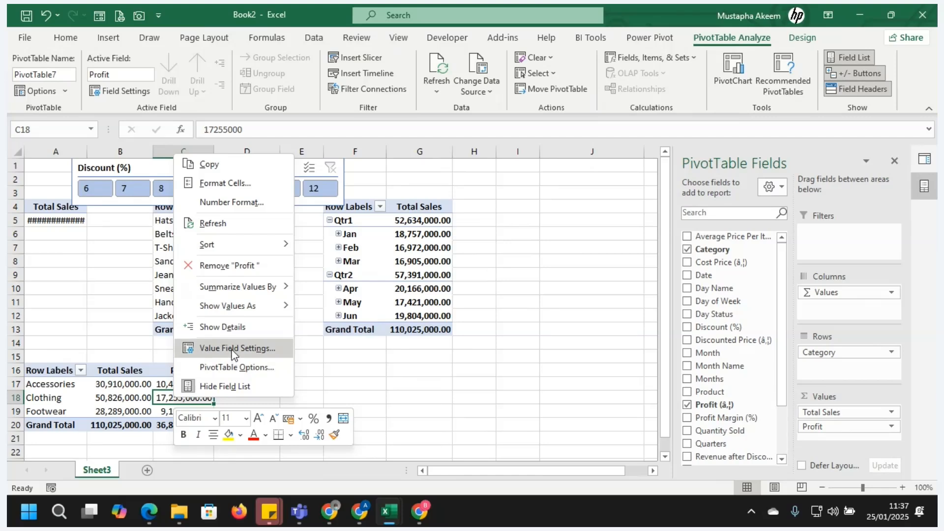
mouse_move(228, 312)
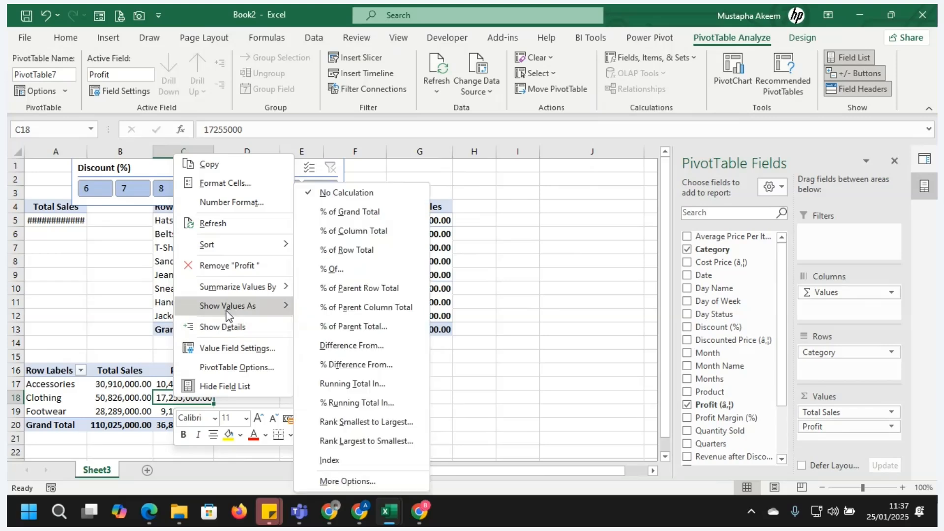
click(532, 341)
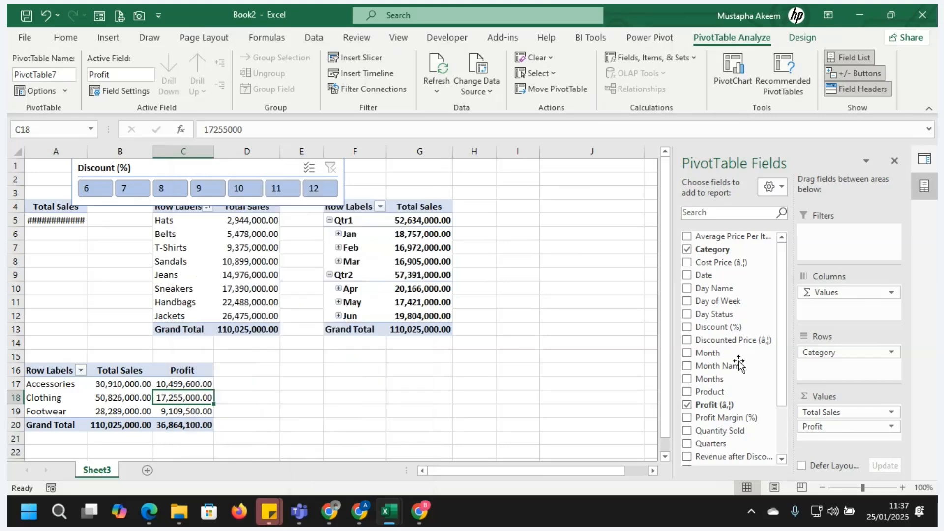
Add the Profit field a second time to the category pivot table's values and rename its header to % OF Profit
drag(712, 405, 830, 440)
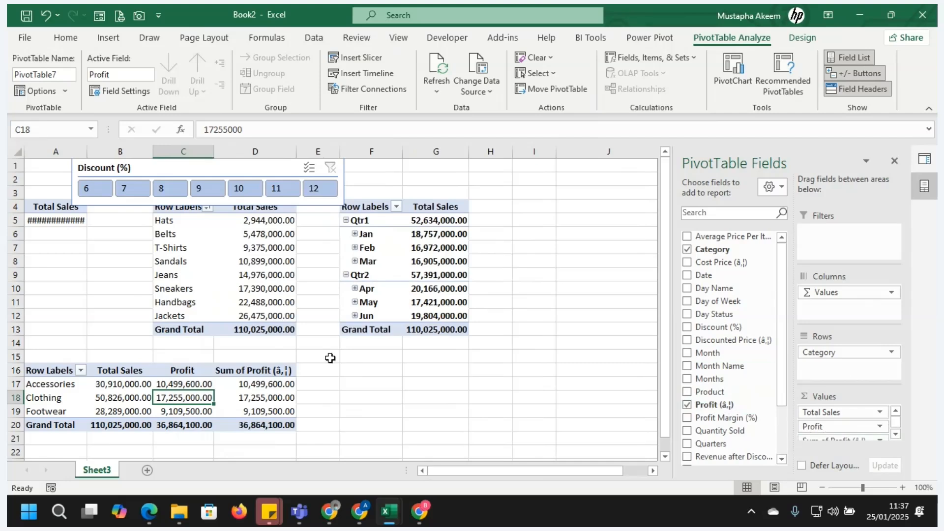
click(272, 370)
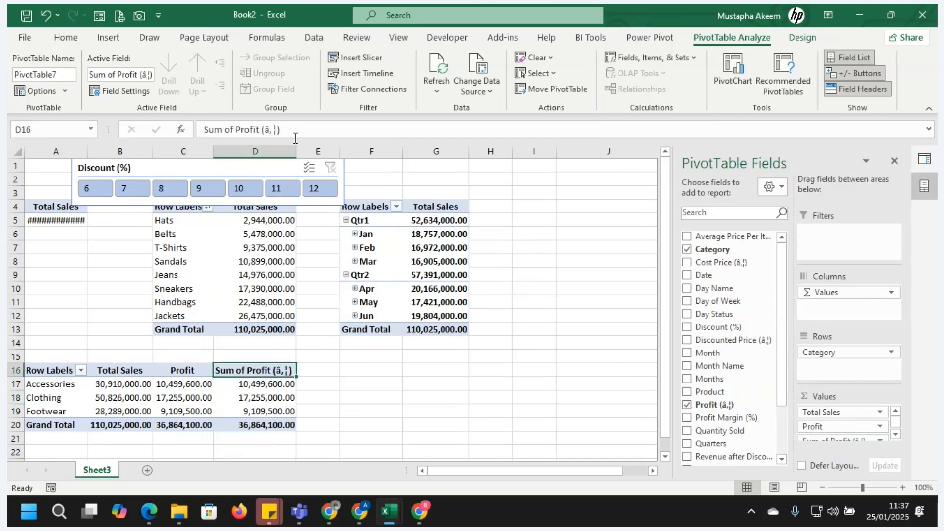
drag(294, 134, 204, 128)
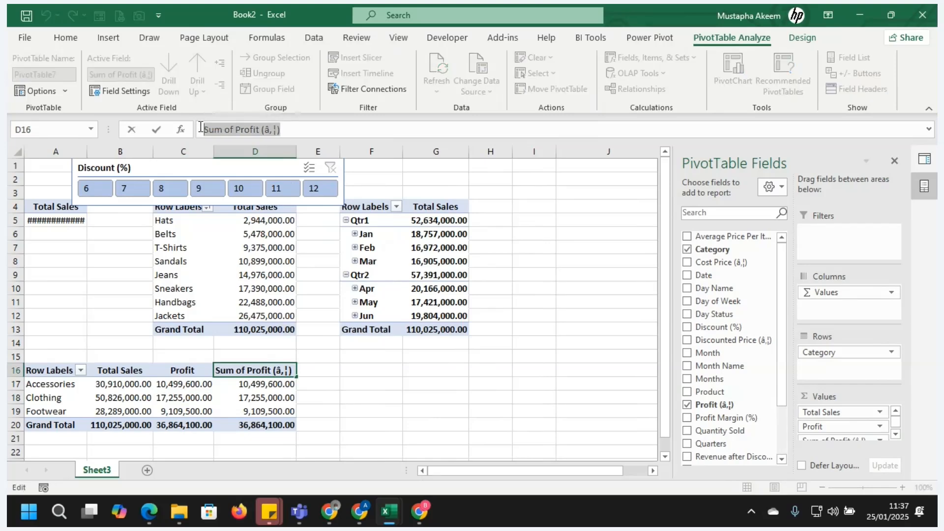
text(%)
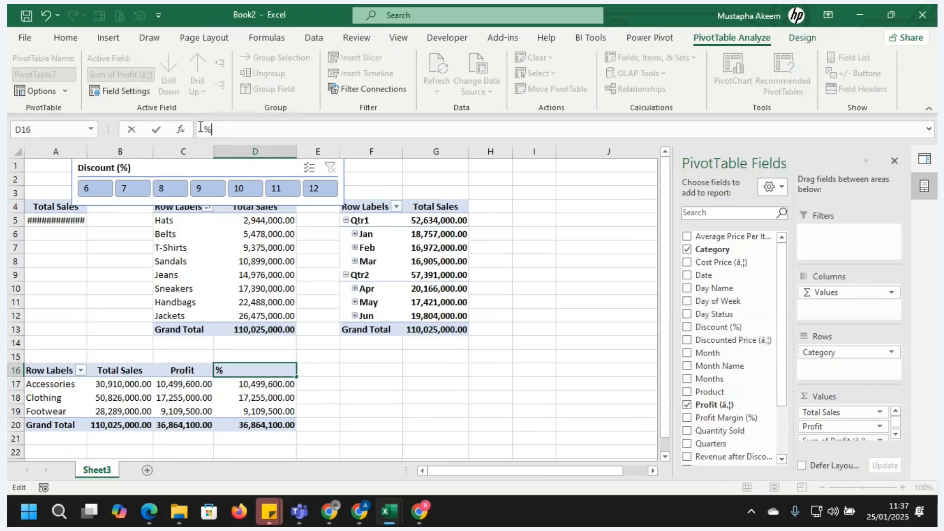
text( OF pROFIT)
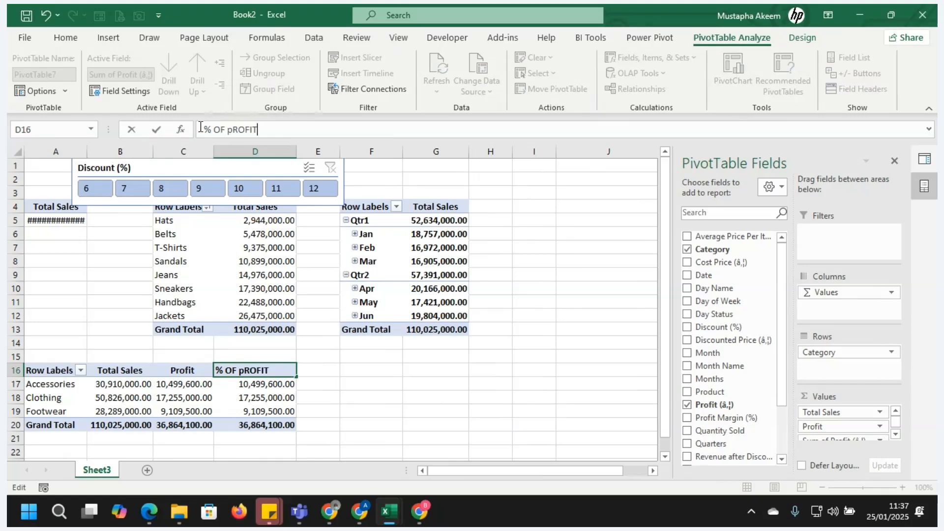
key(Return)
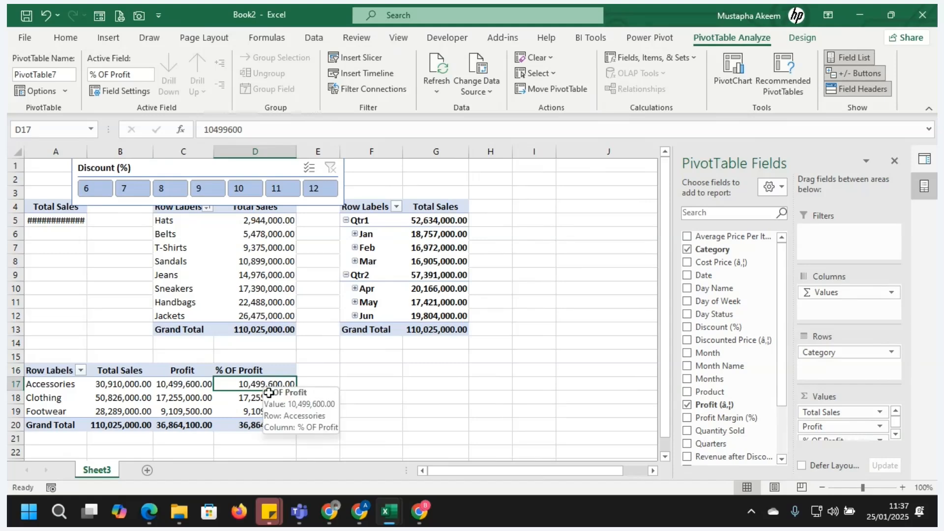
Show the % OF Profit values in the category pivot table as % of Column Total
drag(269, 383, 271, 413)
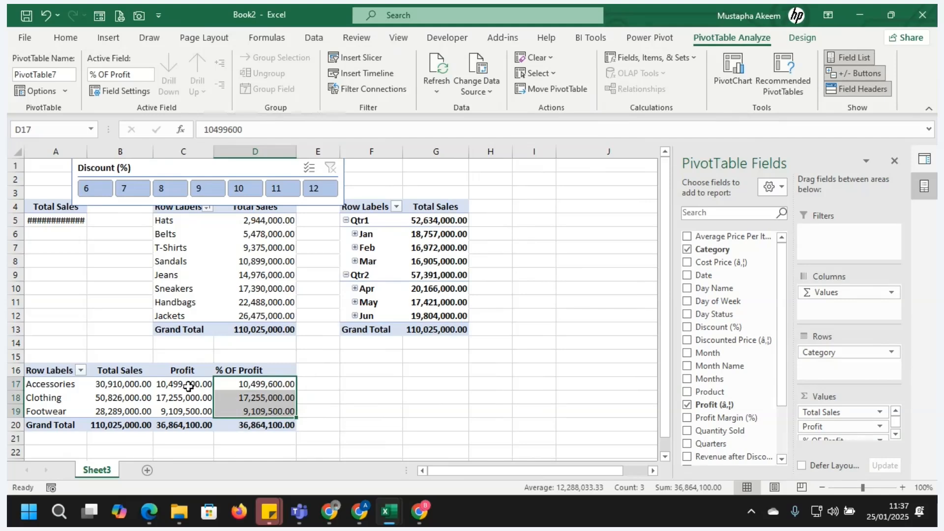
click(178, 370)
drag(178, 370, 249, 407)
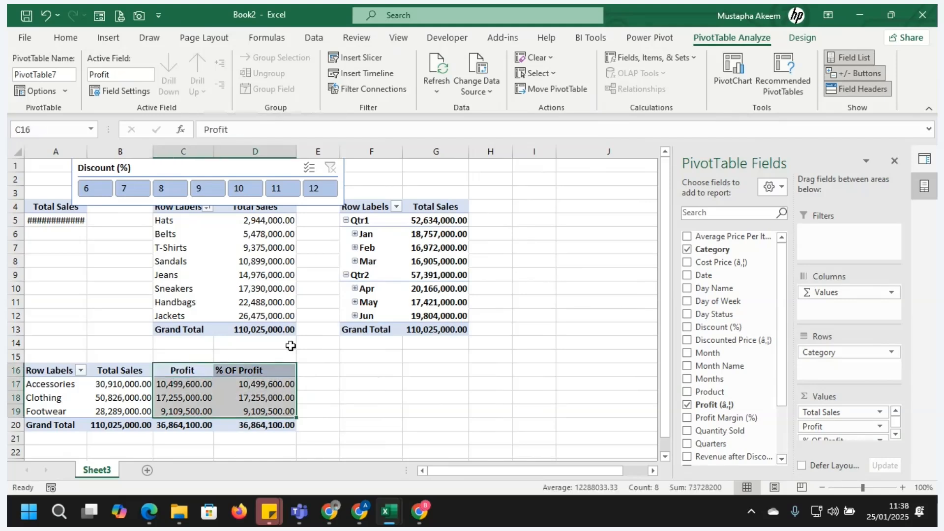
click(267, 387)
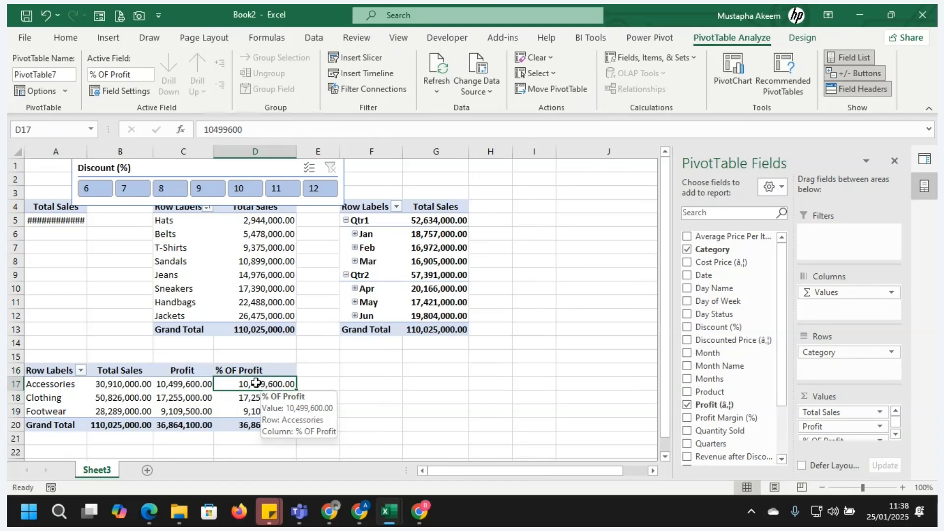
right_click(257, 385)
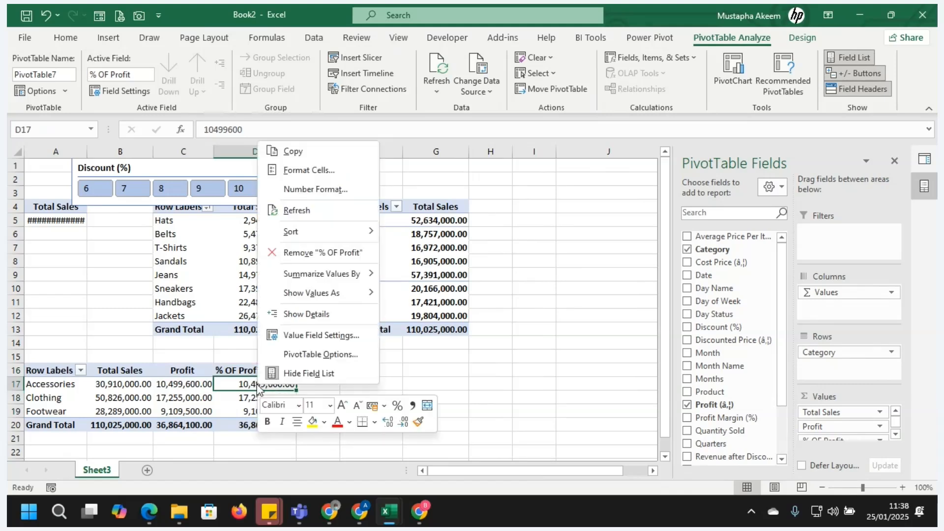
mouse_move(325, 301)
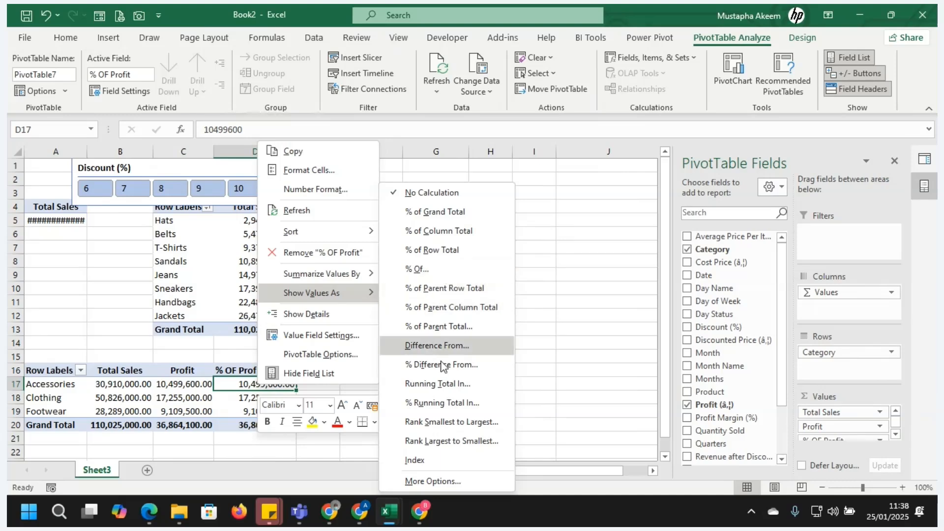
click(422, 481)
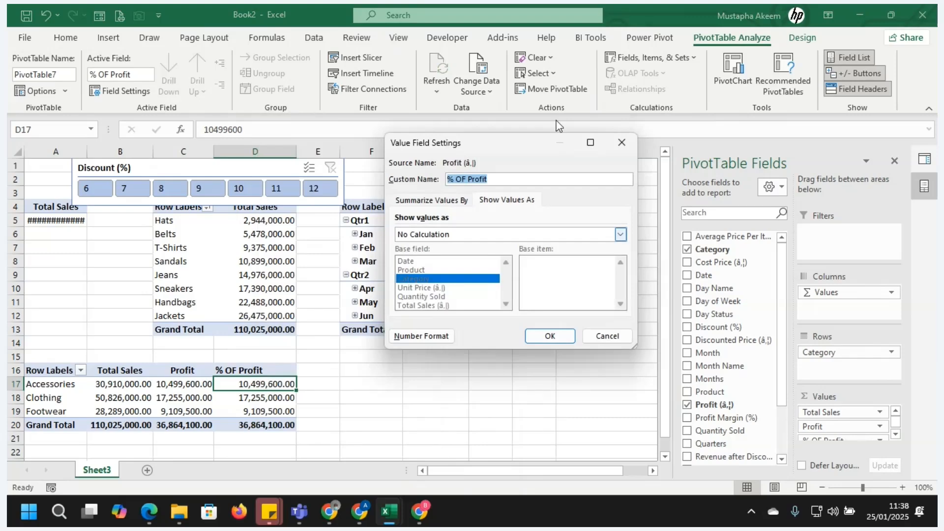
drag(520, 150, 581, 136)
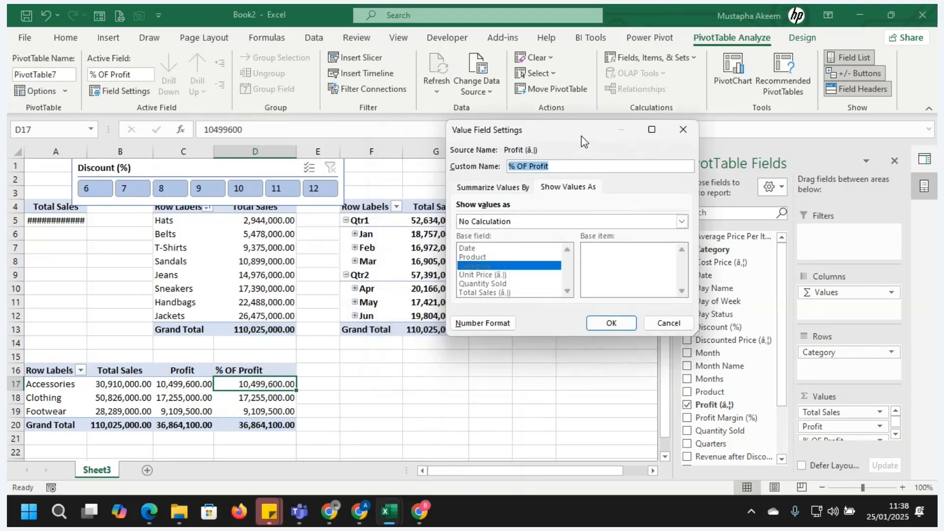
click(681, 221)
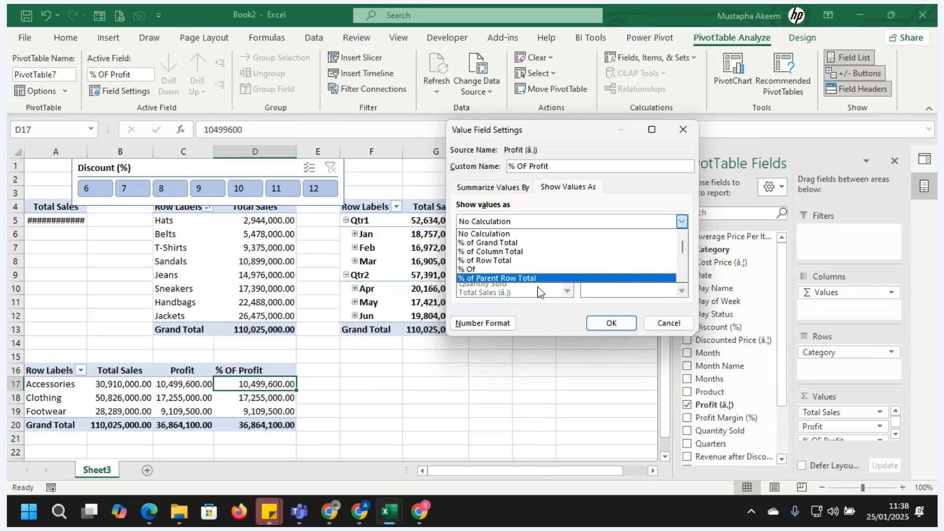
click(522, 253)
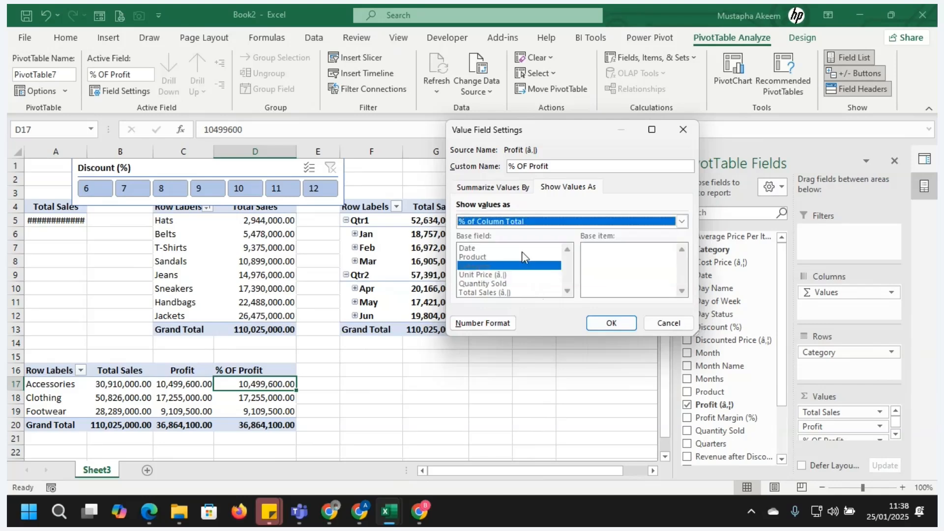
click(615, 326)
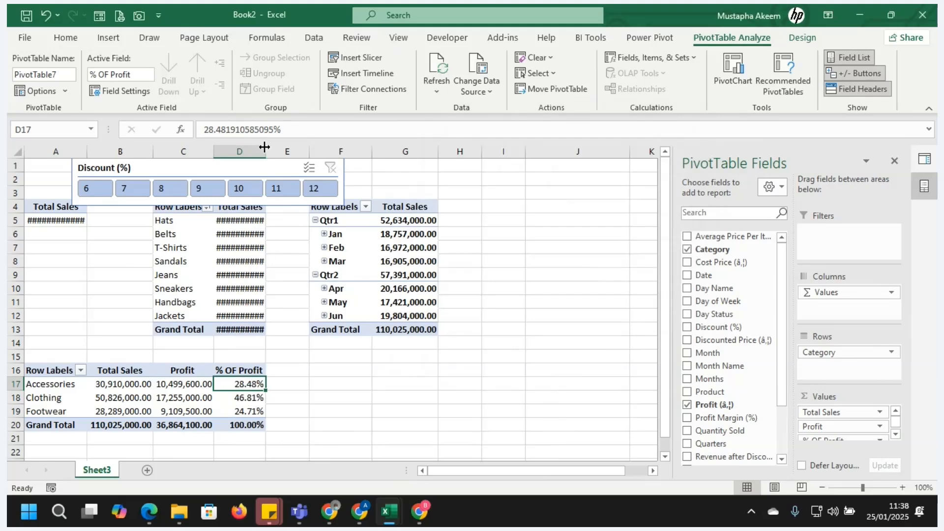
Widen column D to fit the product Total Sales values and compare the Clothing category's profit with its percentage share
drag(265, 147, 319, 149)
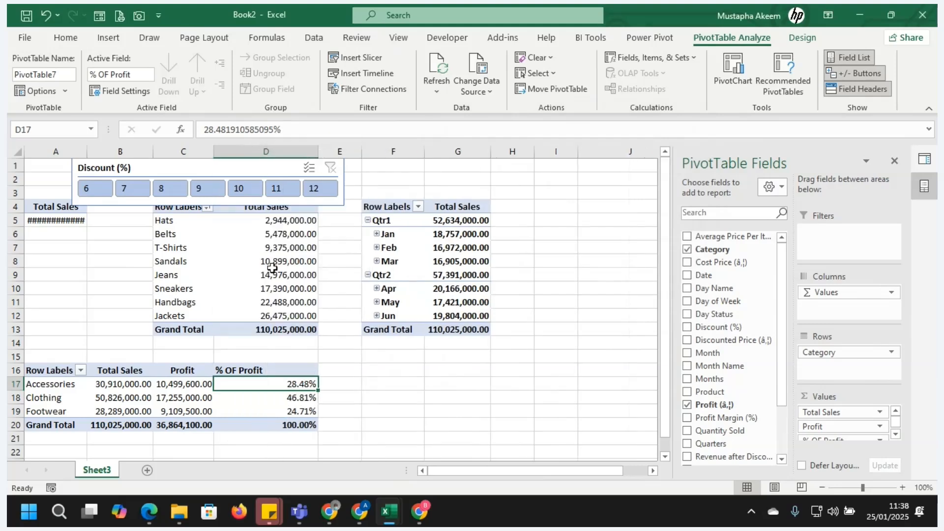
click(296, 399)
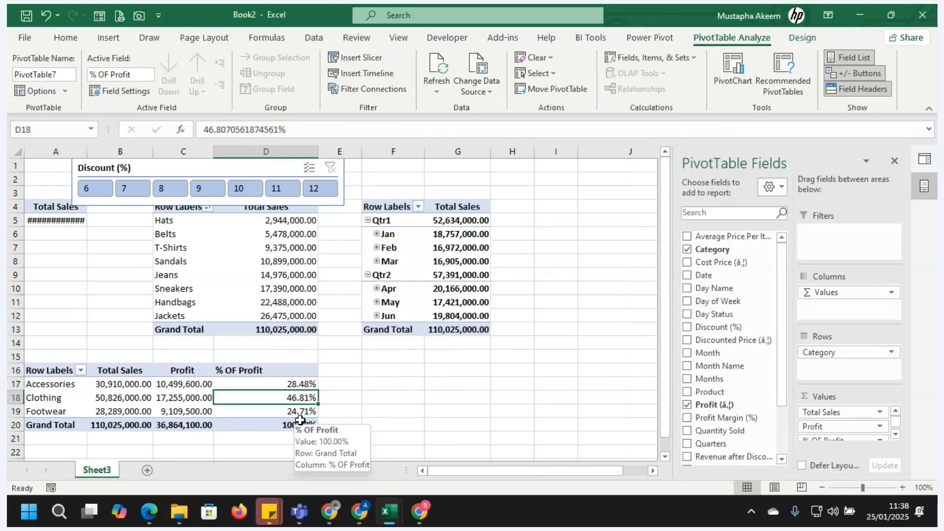
click(203, 394)
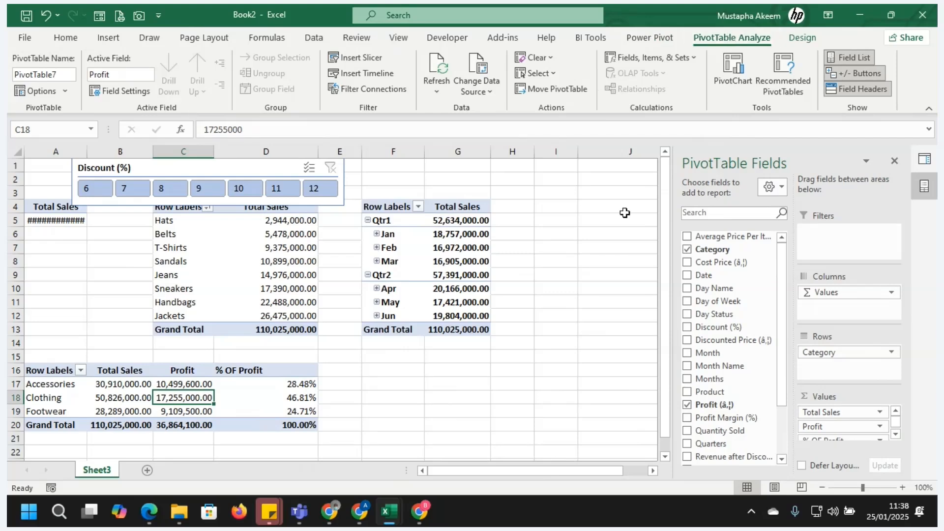
click(600, 203)
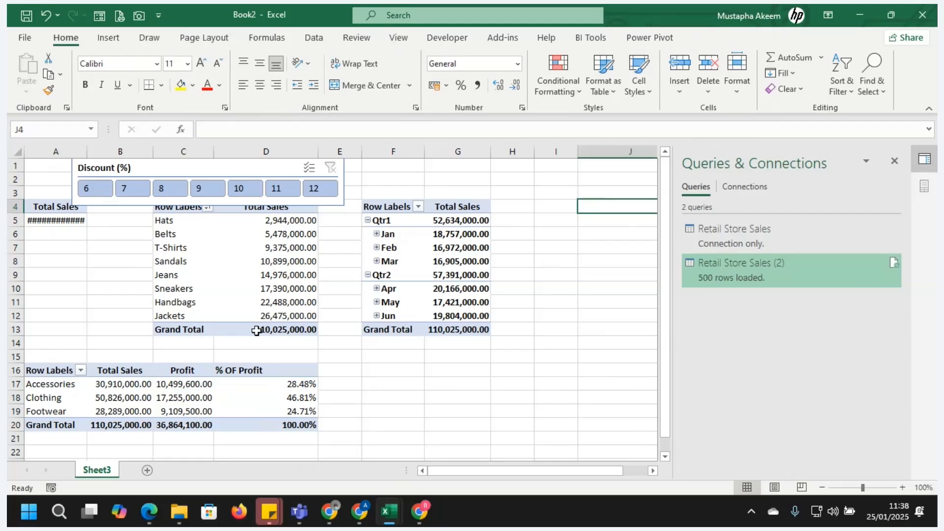
click(253, 397)
Check the calculated field options for the monthly pivot table on Sheet1 of the Retail Store Sales workbook, view its source data, and return to Book2
mouse_move(388, 512)
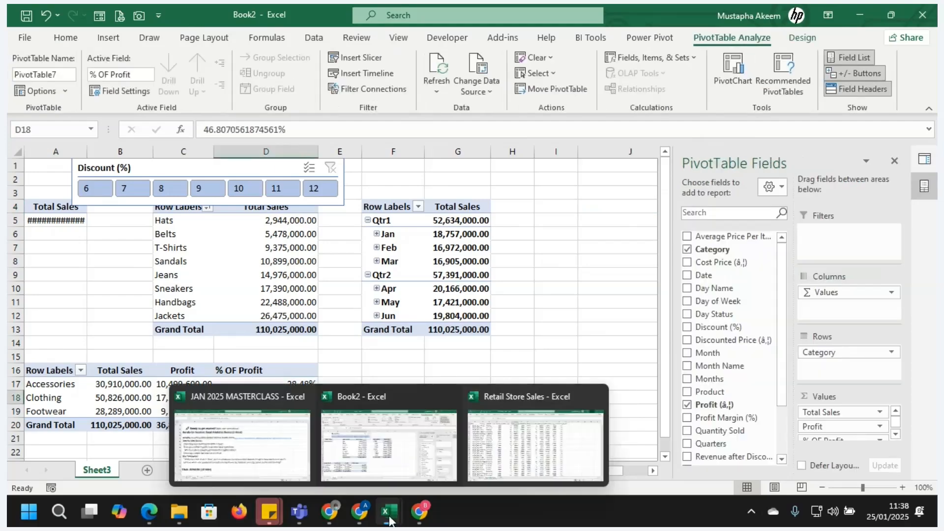
click(525, 441)
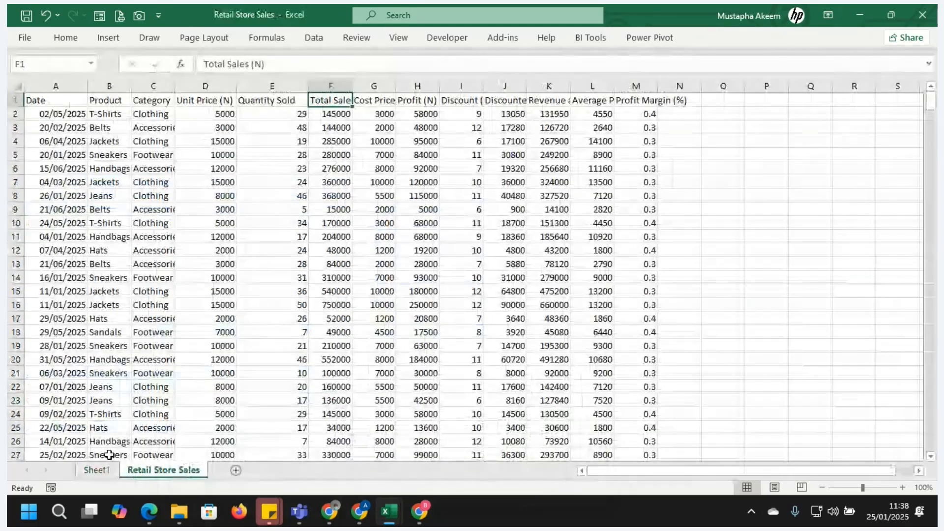
click(97, 470)
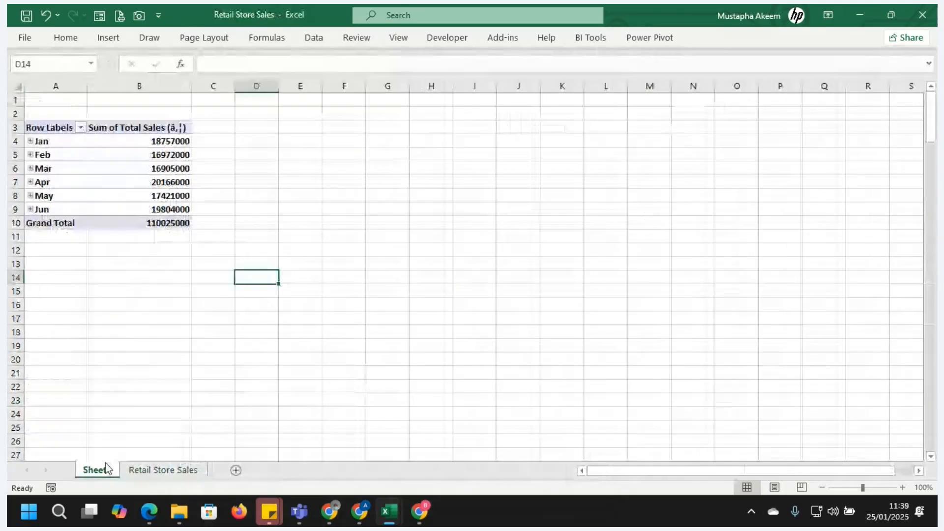
click(120, 180)
click(719, 35)
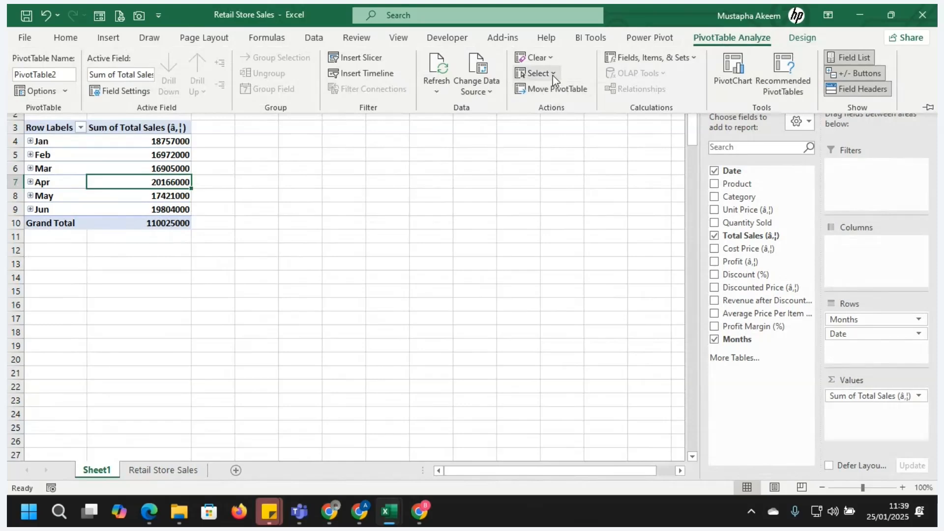
click(693, 59)
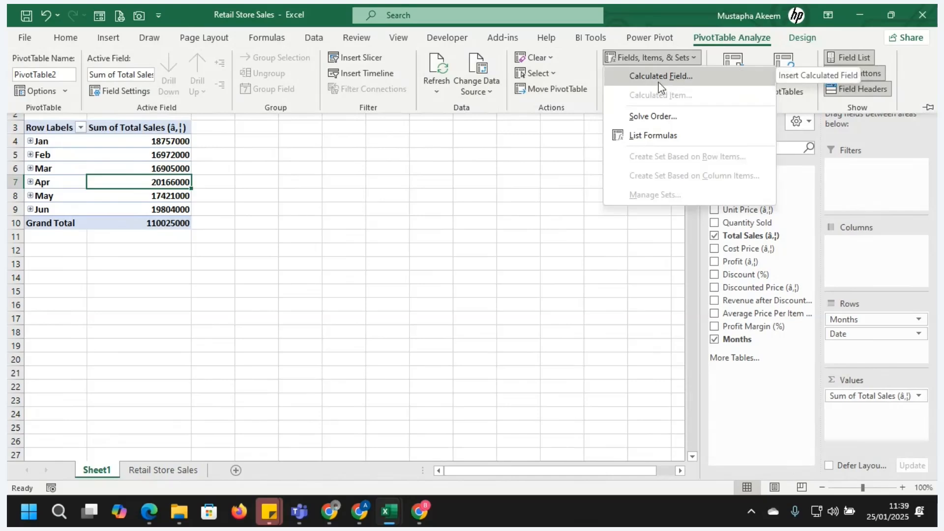
click(428, 210)
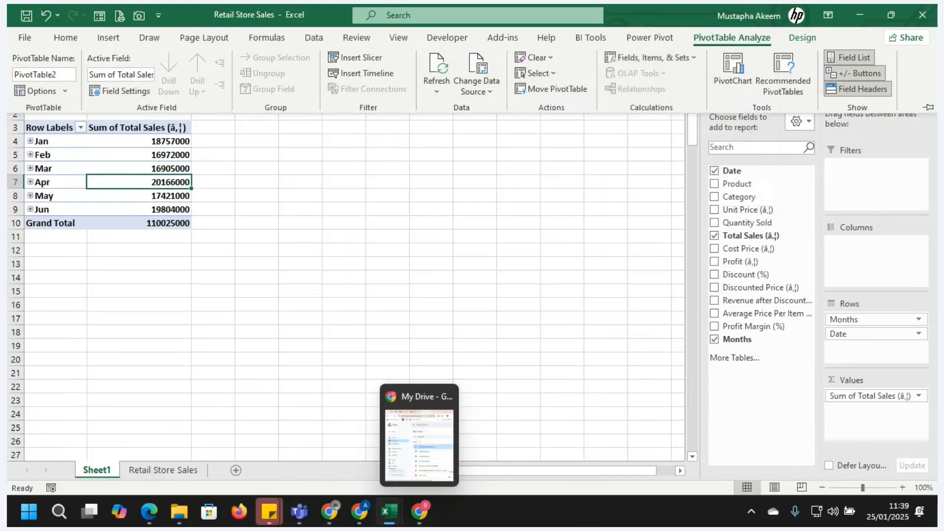
mouse_move(389, 521)
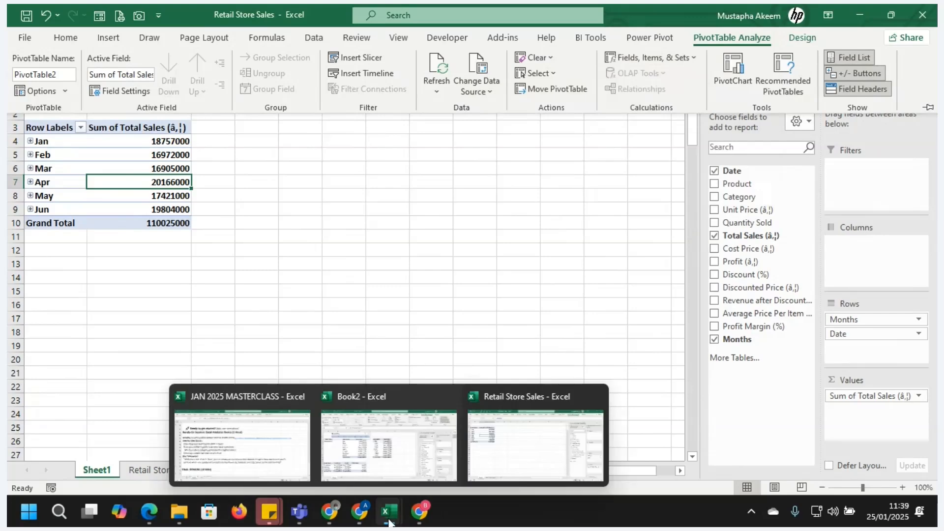
click(504, 445)
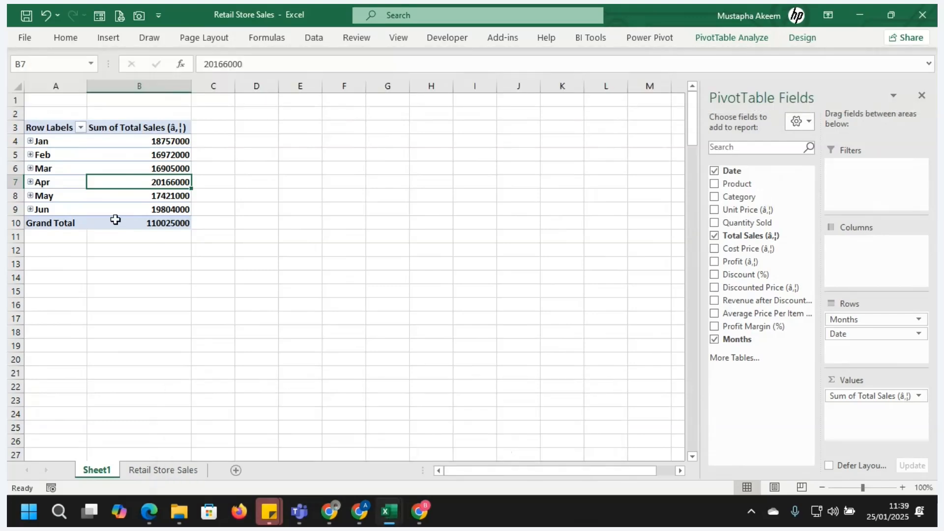
click(151, 471)
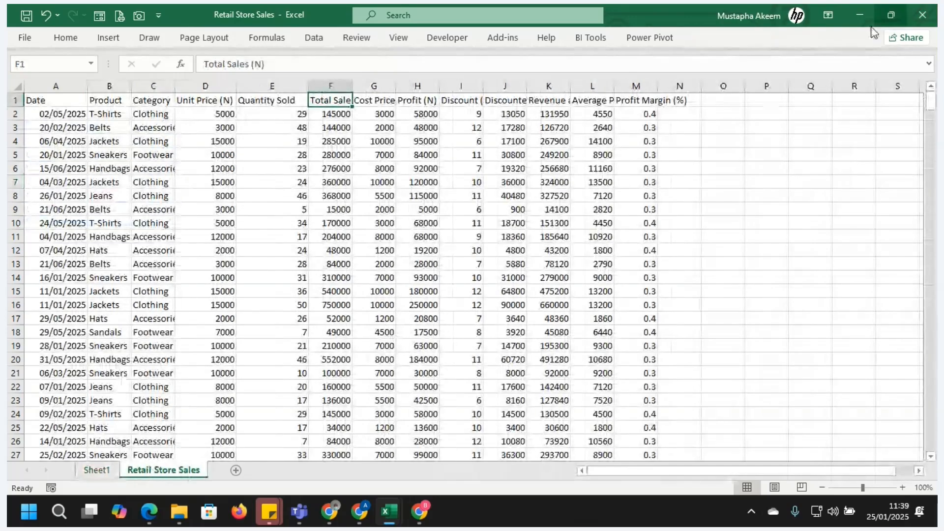
click(858, 17)
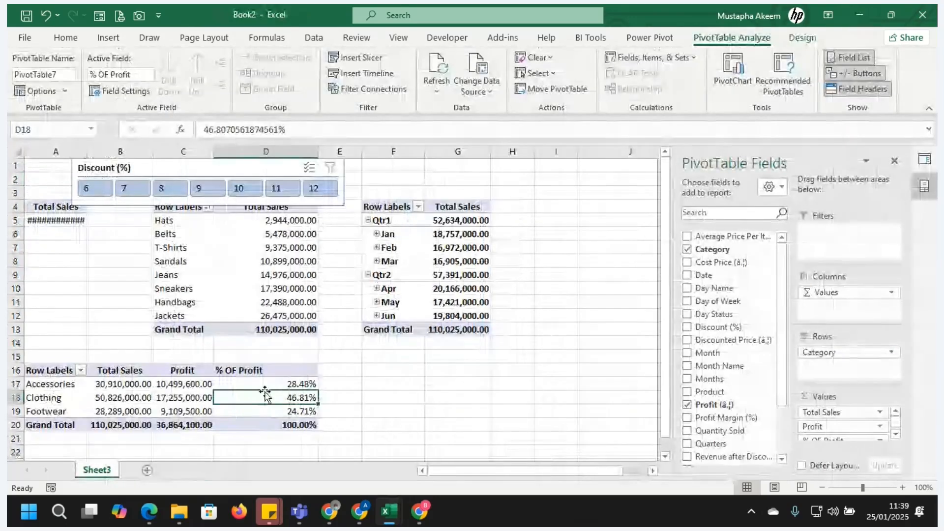
Remove the % OF Profit field from the category pivot table's values
drag(266, 372, 382, 371)
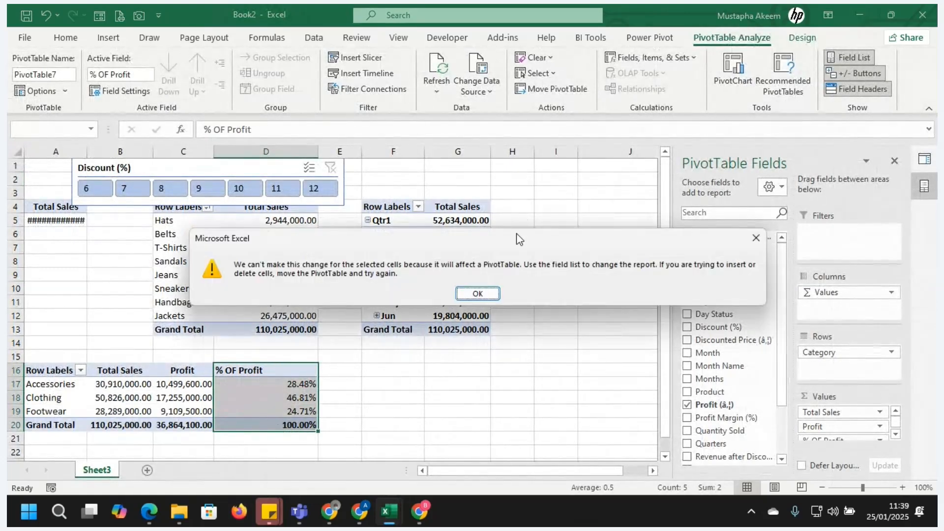
click(479, 294)
drag(843, 441, 732, 439)
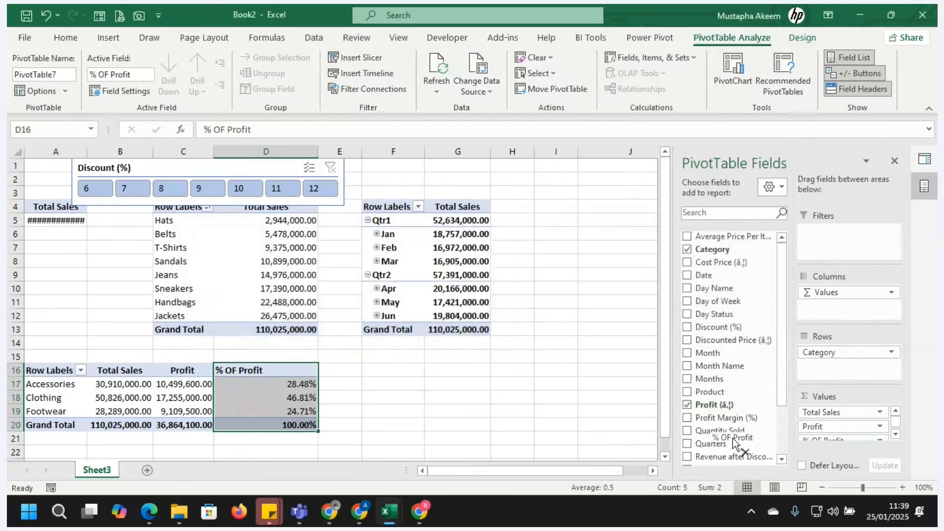
drag(581, 422, 583, 423)
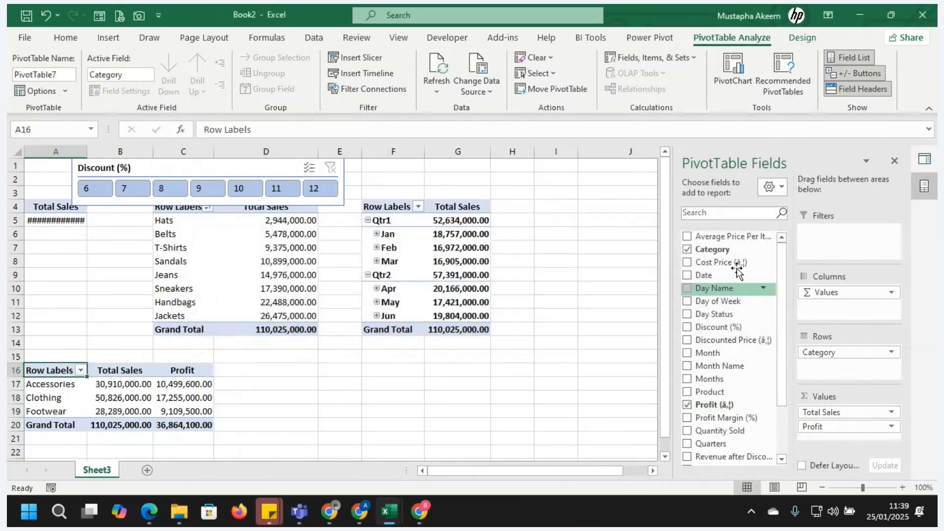
Start a new calculated field for the category pivot table and name it % Profit to Sales
click(681, 59)
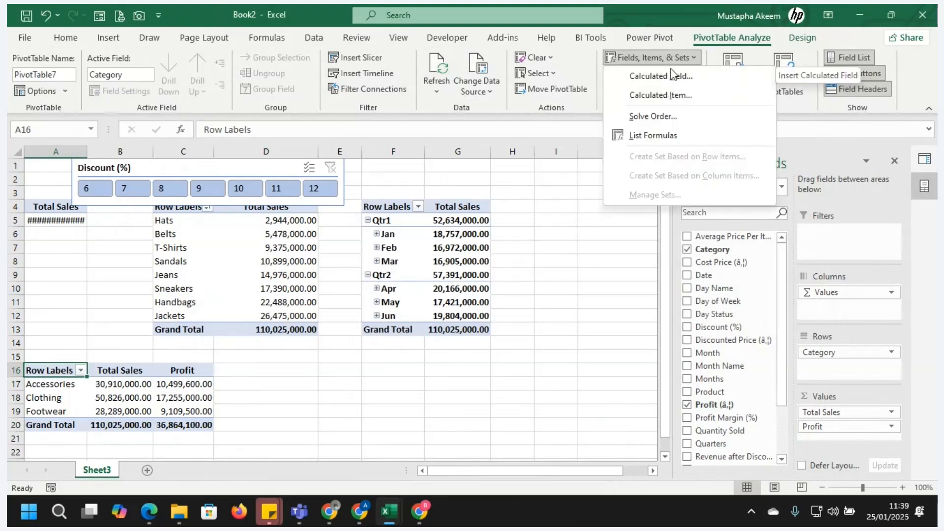
click(668, 77)
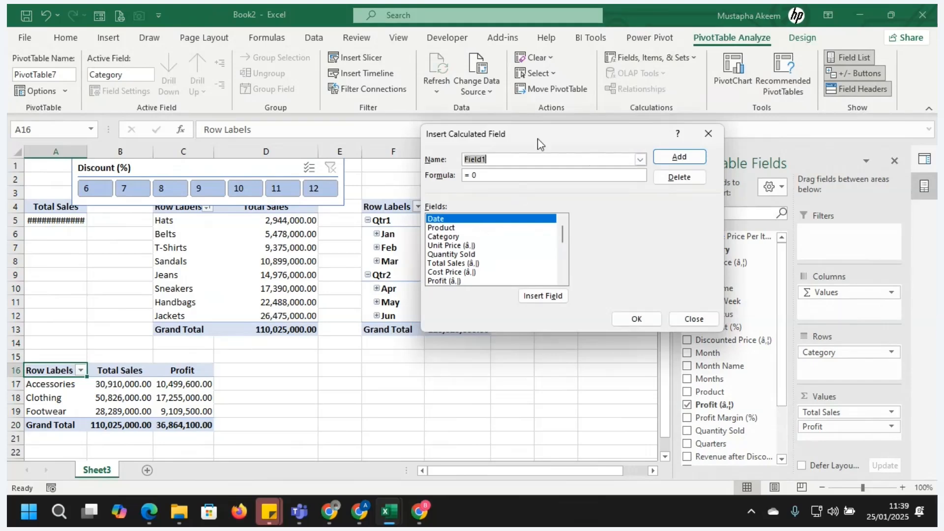
drag(539, 138, 564, 130)
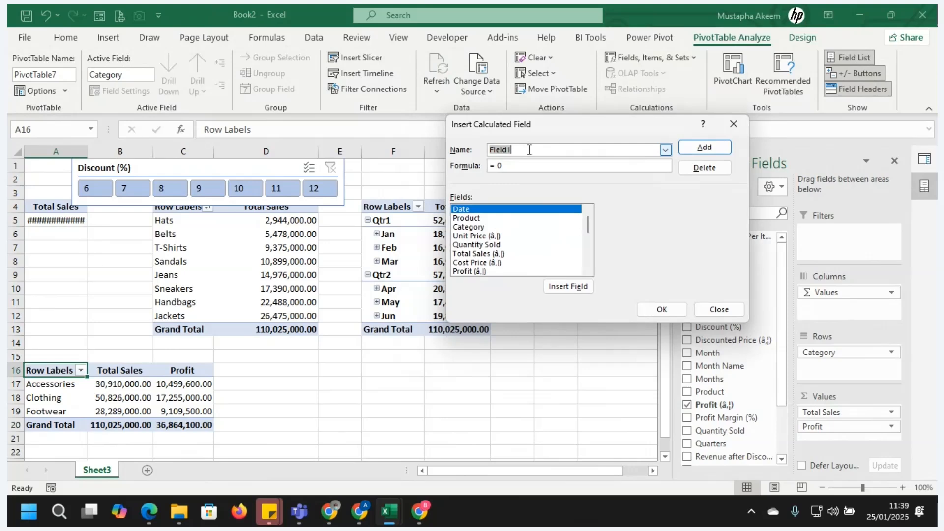
text(&)
key(BackSpace)
text(% Profit to Sales)
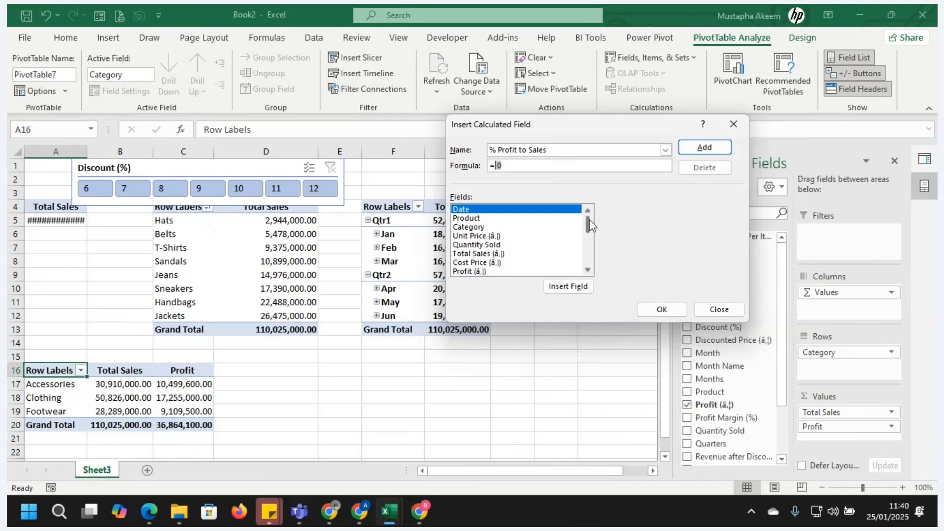
Define the calculated field's formula as the Profit field divided by the Total Sales field and add it to the category pivot table
mouse_move(590, 225)
mouse_down()
mouse_move(591, 263)
mouse_move(589, 232)
mouse_up()
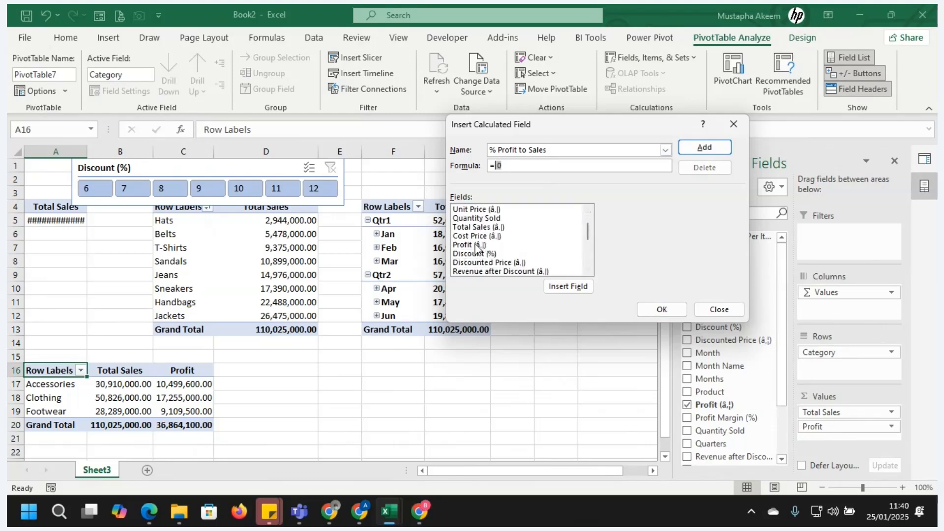
double_click(477, 246)
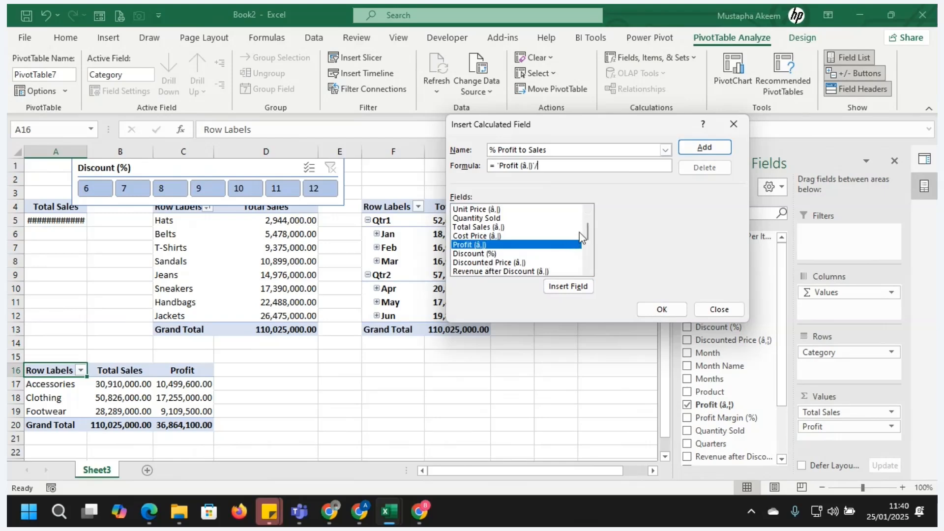
scroll(589, 239, up, 1)
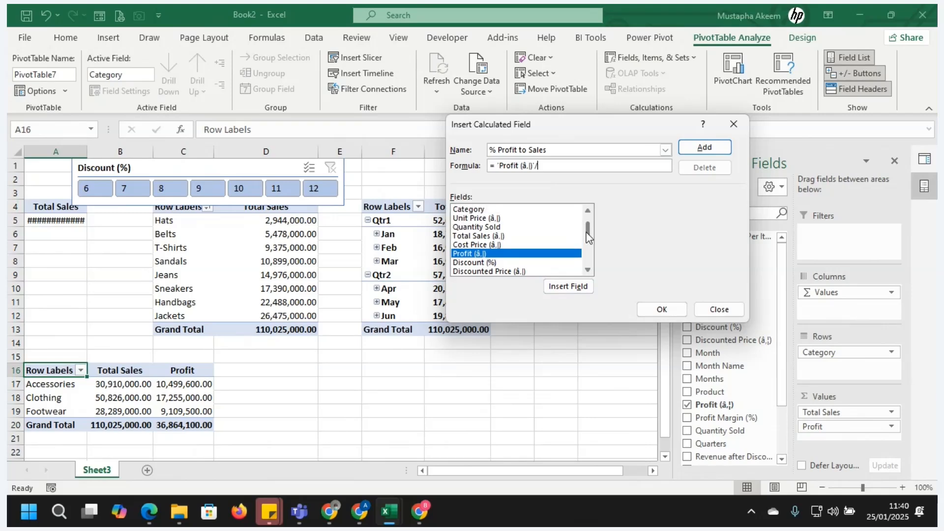
double_click(494, 236)
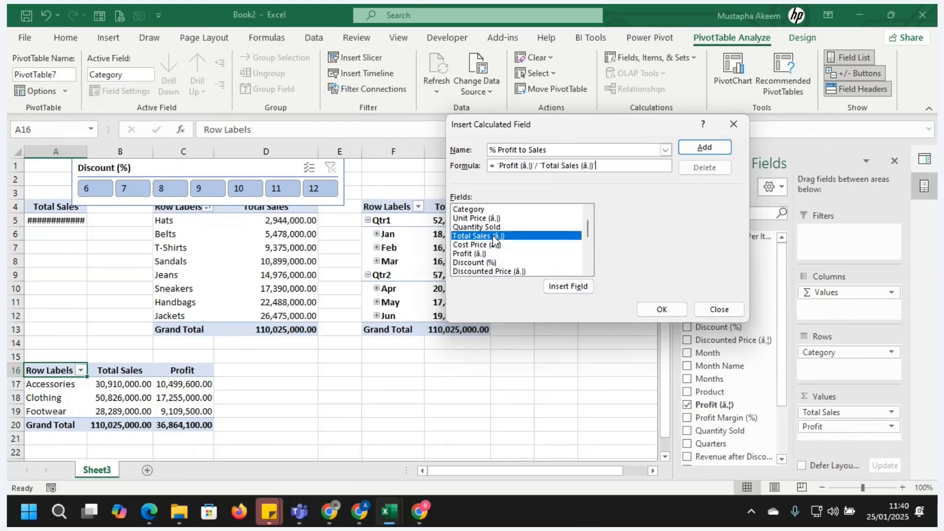
click(710, 147)
click(663, 309)
Check the new ratios per category and shorten the calculated column's header to % Profit to Sales by removing "Sum of"
click(273, 383)
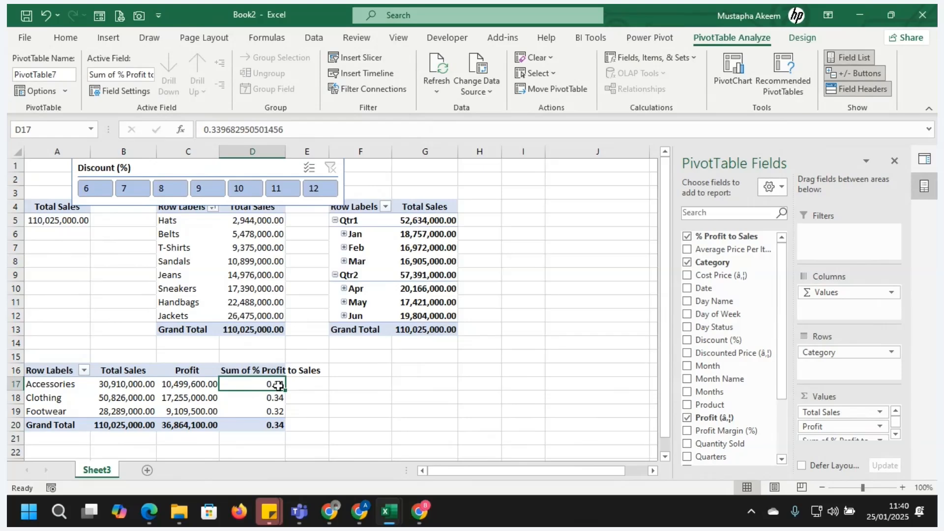
mouse_move(267, 385)
click(130, 382)
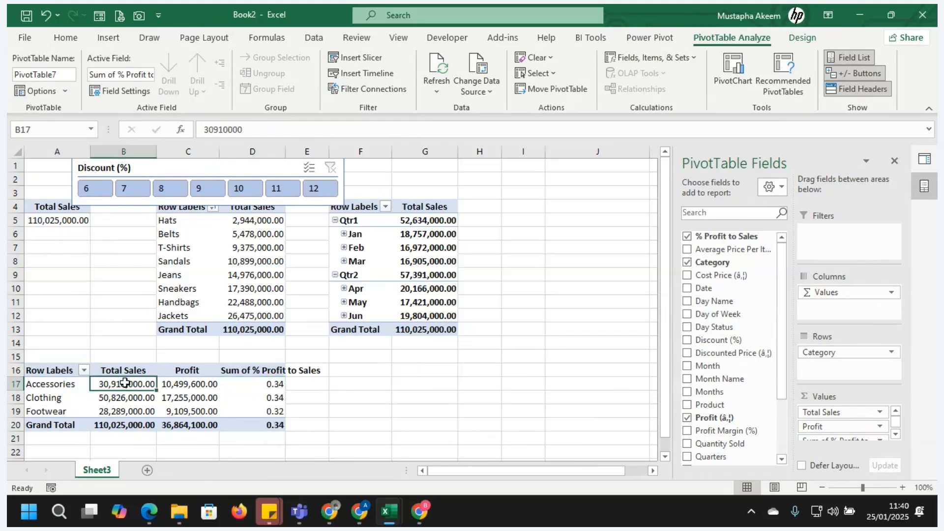
click(267, 396)
click(255, 410)
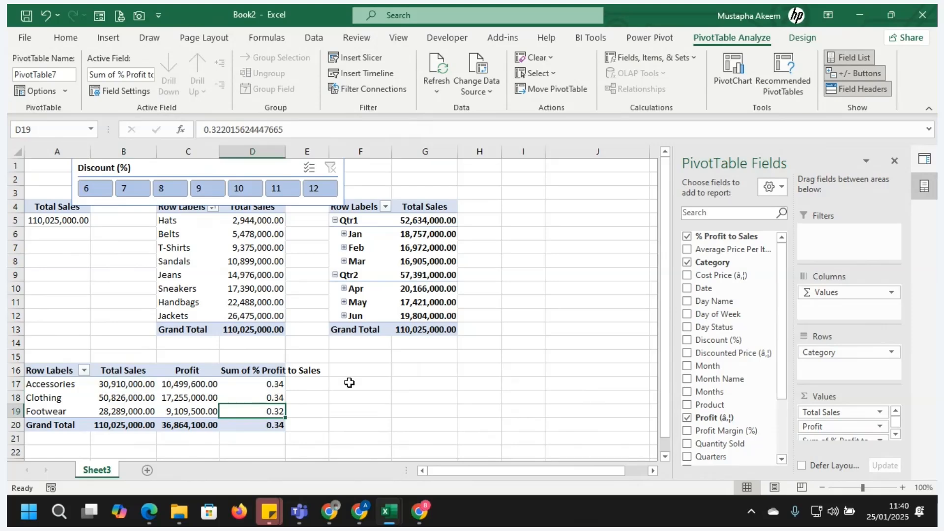
click(253, 370)
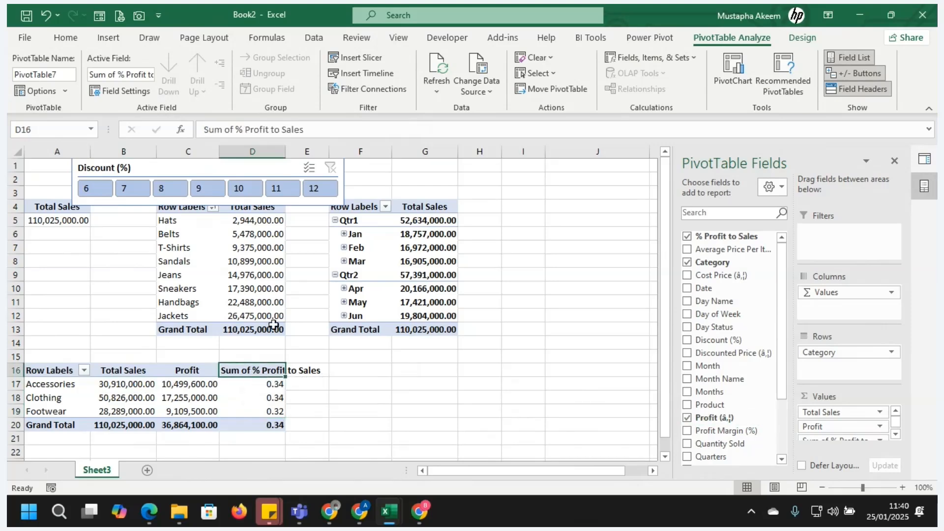
click(235, 128)
drag(235, 129, 155, 112)
key(BackSpace)
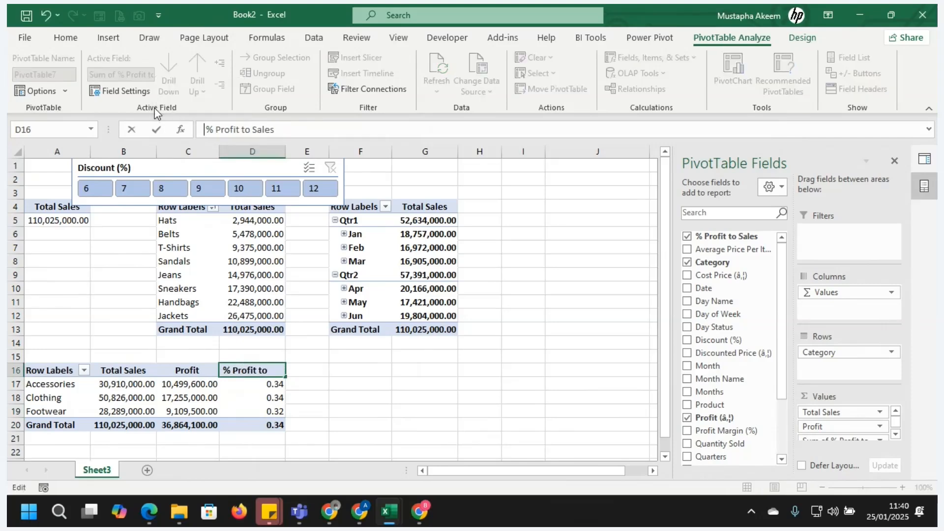
key(Return)
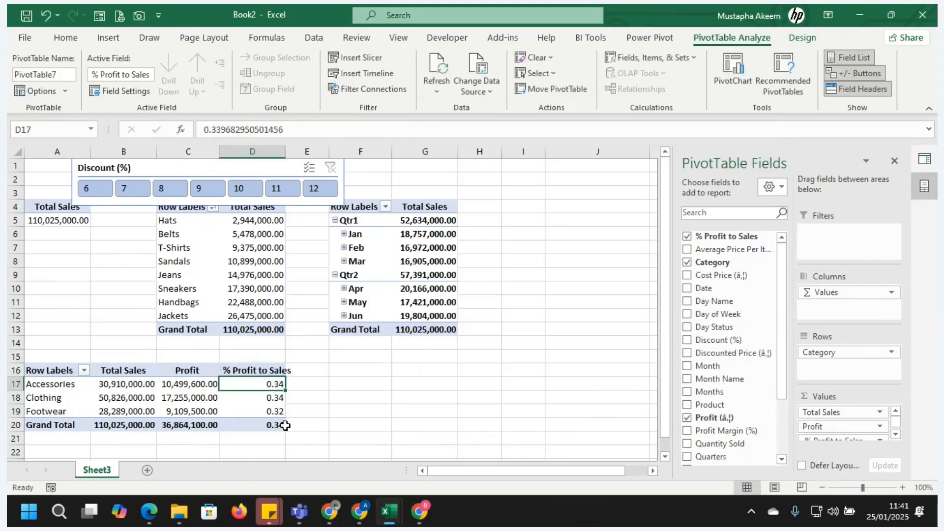
click(267, 372)
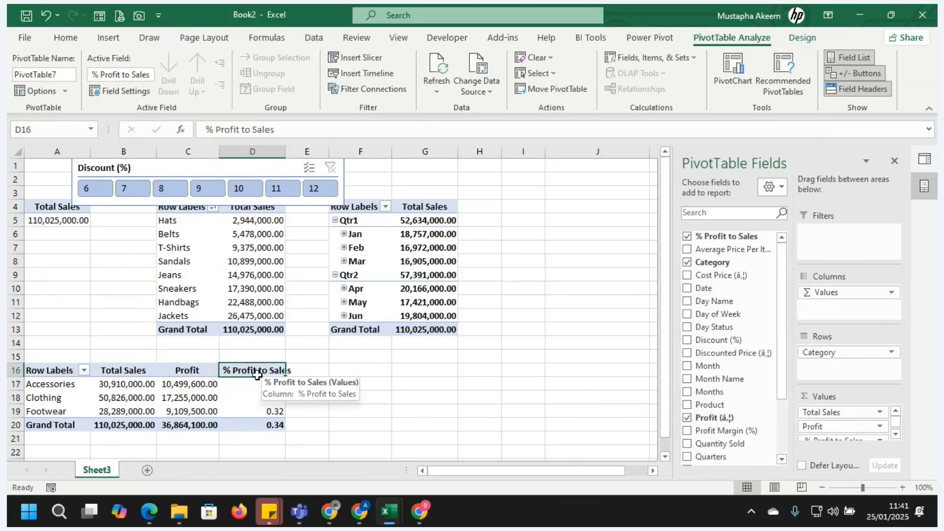
Copy the single-value Total Sales pivot table in A4:A5 and paste the duplicate at A7
click(49, 252)
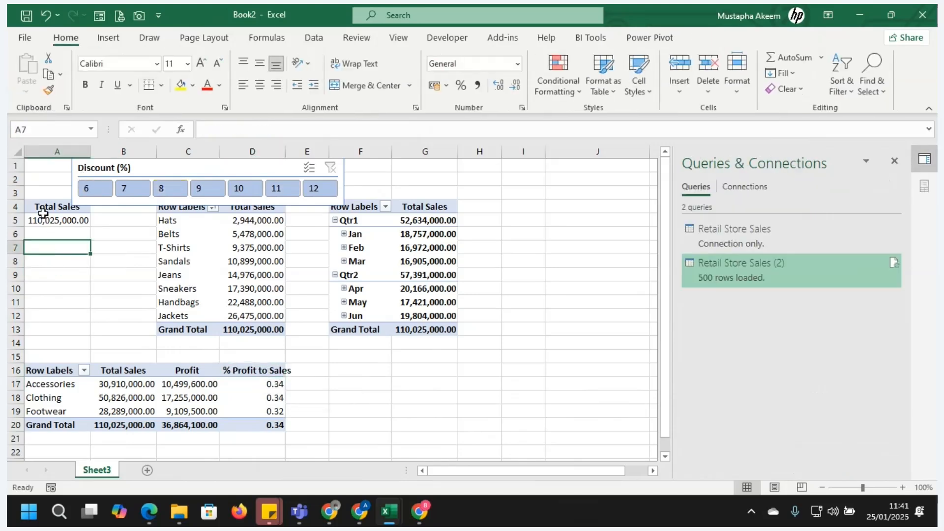
drag(47, 206, 50, 220)
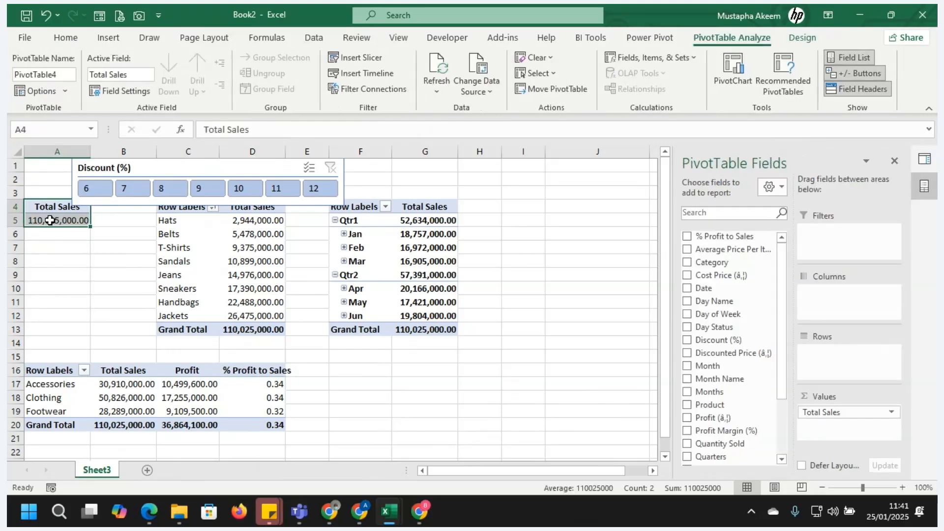
key(ctrl+c)
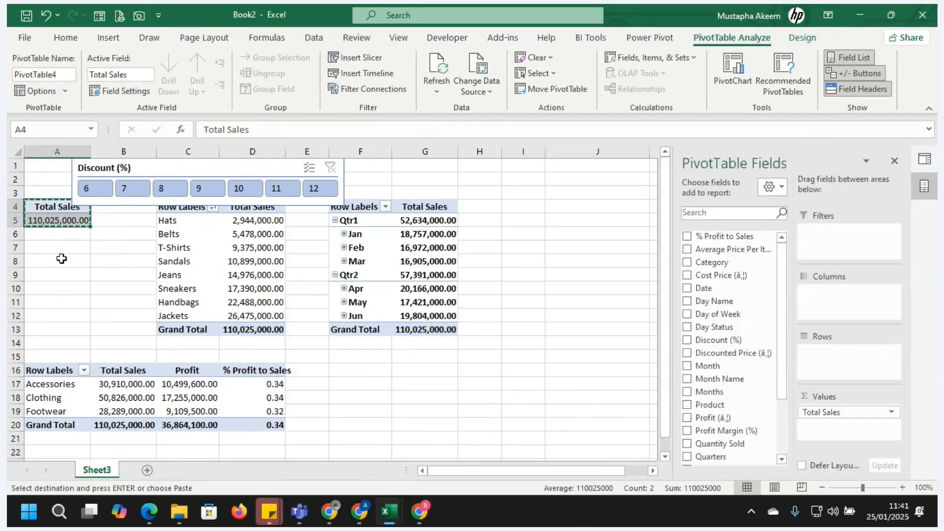
click(60, 250)
key(ctrl+v)
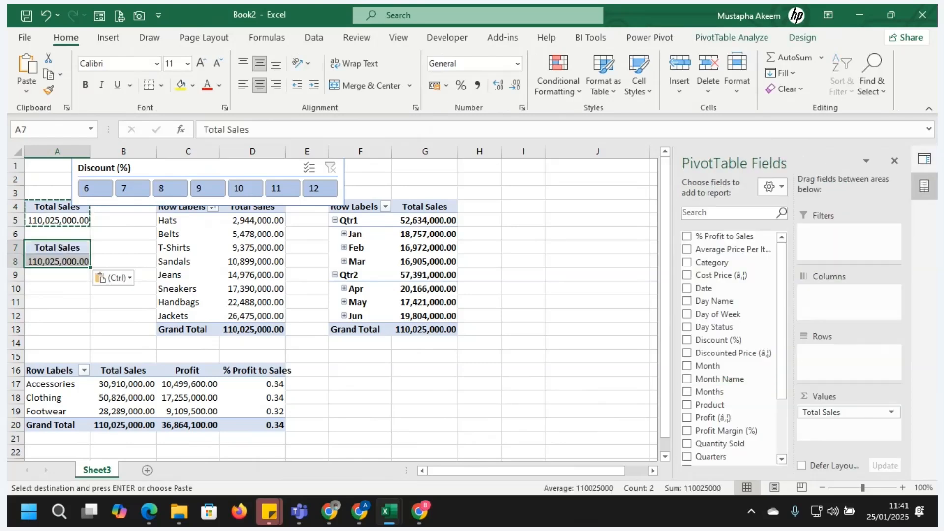
Try to remove the Total Sales field from the copied pivot table's values
scroll(767, 347, down, 2)
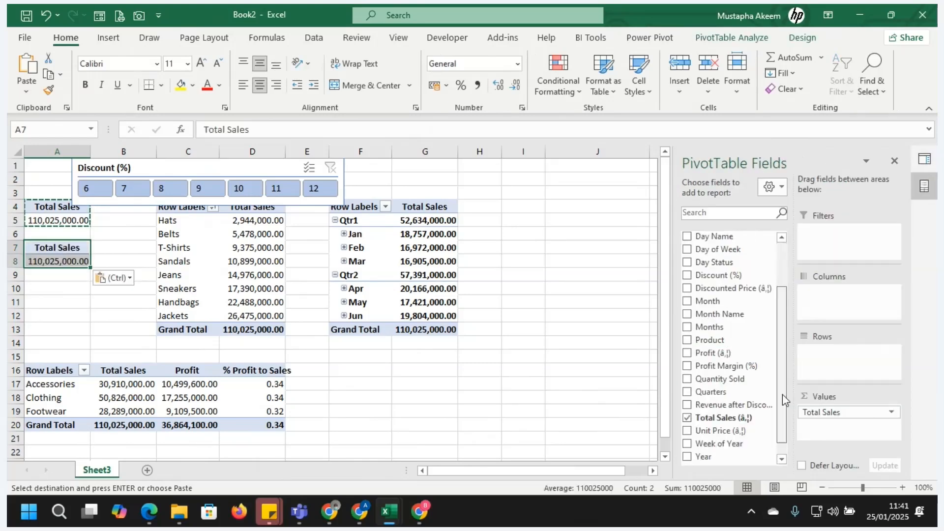
scroll(783, 394, down, 1)
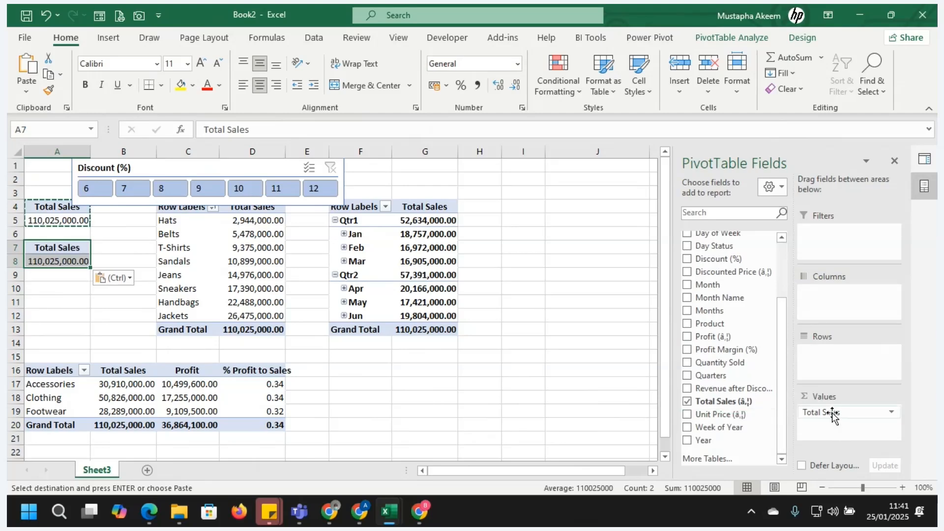
drag(833, 416, 654, 426)
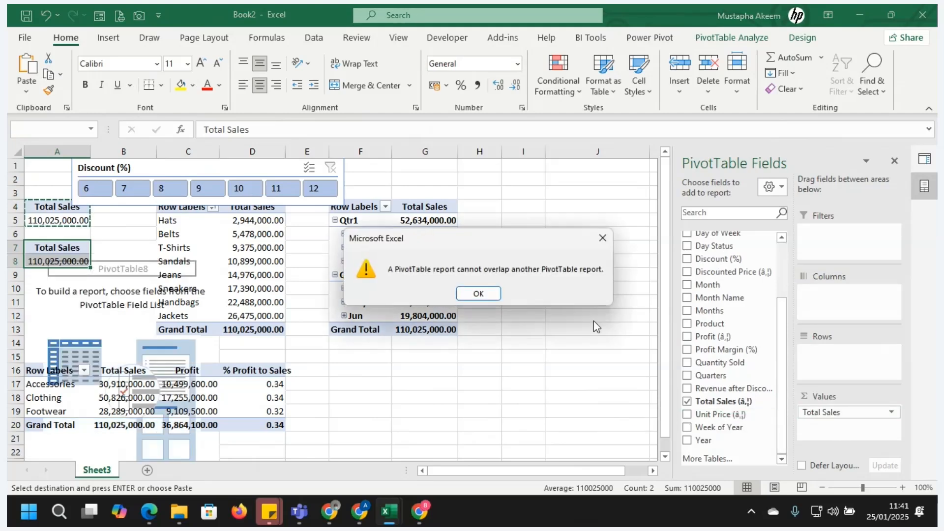
click(478, 290)
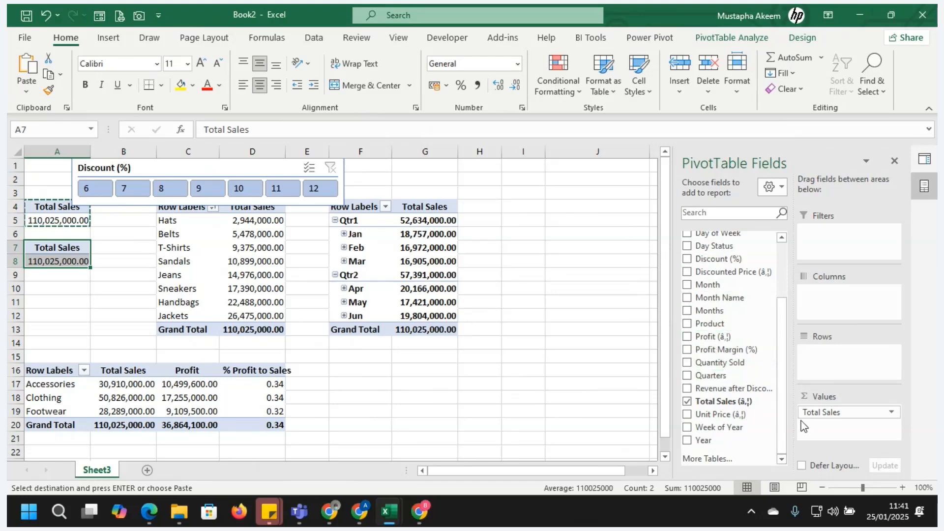
Summarize the copied pivot table's Total Sales values by Count
click(892, 415)
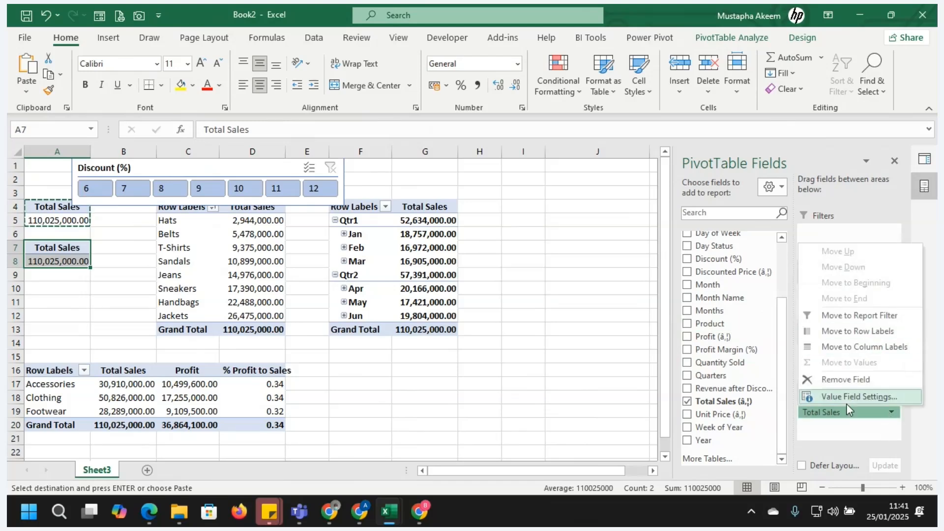
click(848, 397)
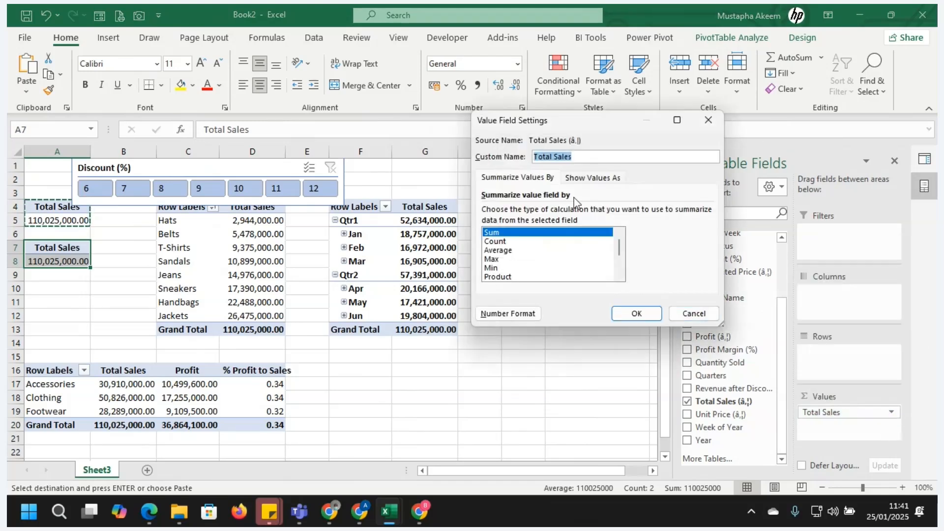
click(503, 242)
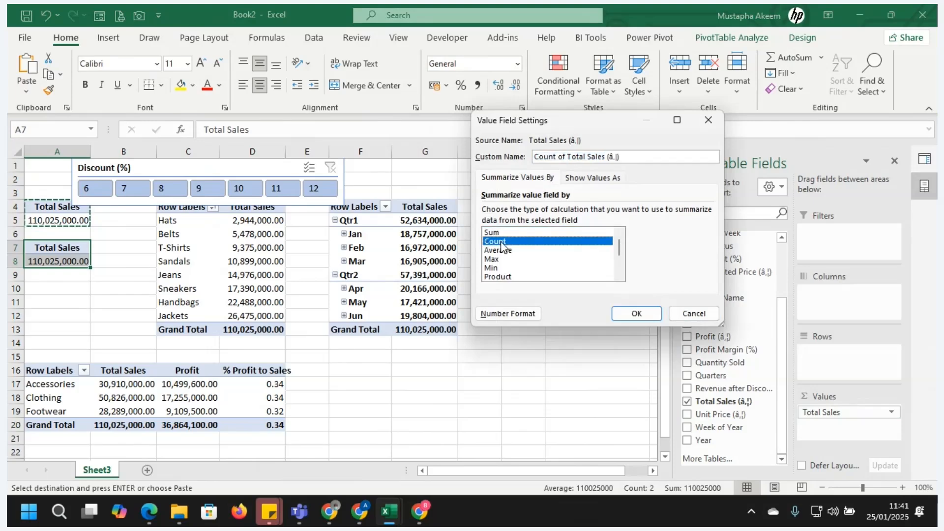
click(637, 313)
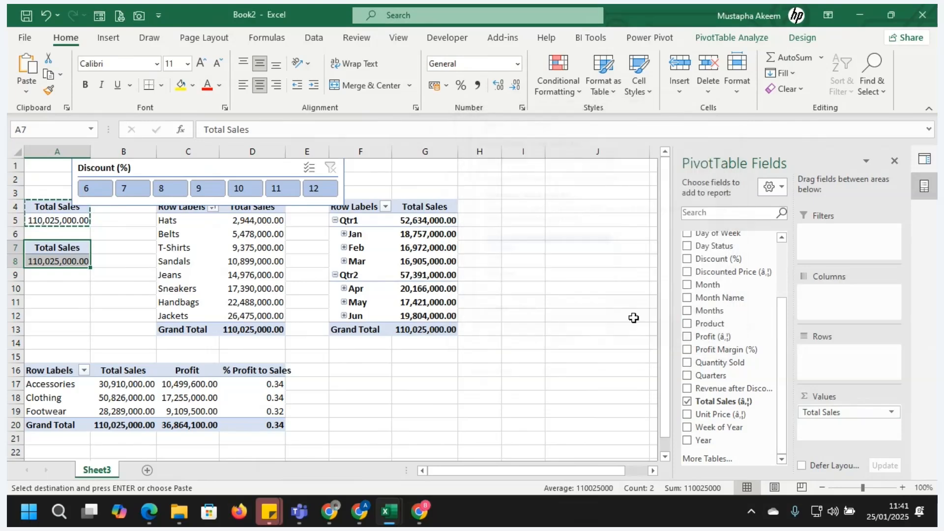
Rename the count header in A7 to "no of Sales" and select the small pivot table in A7:A8
click(97, 249)
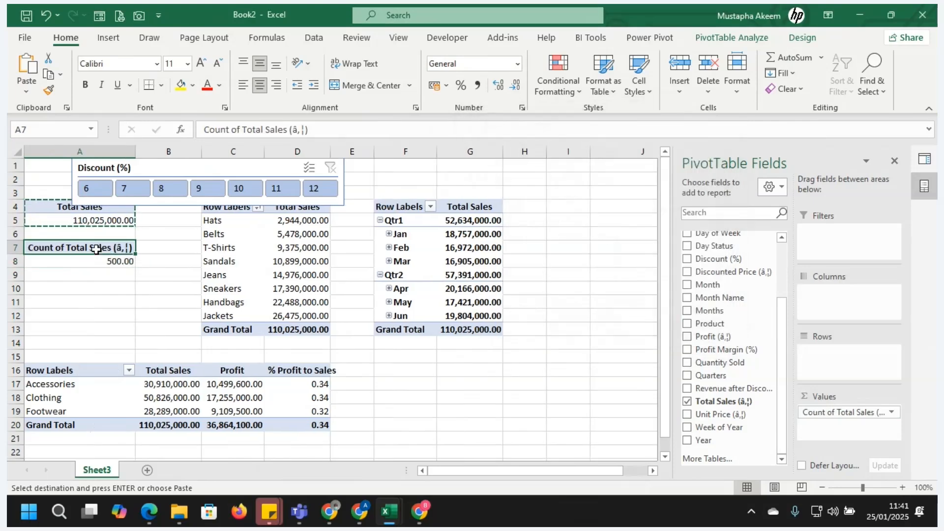
text(no os)
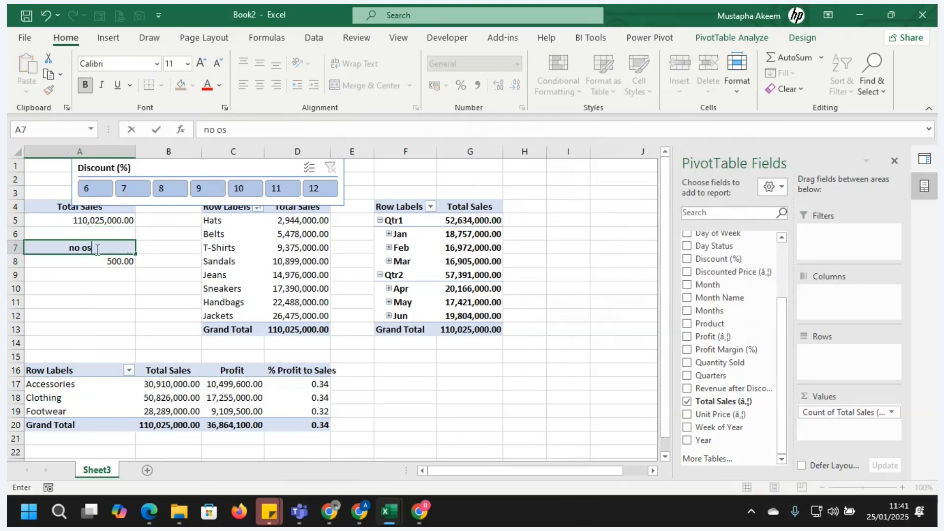
key(BackSpace)
text(f Sales)
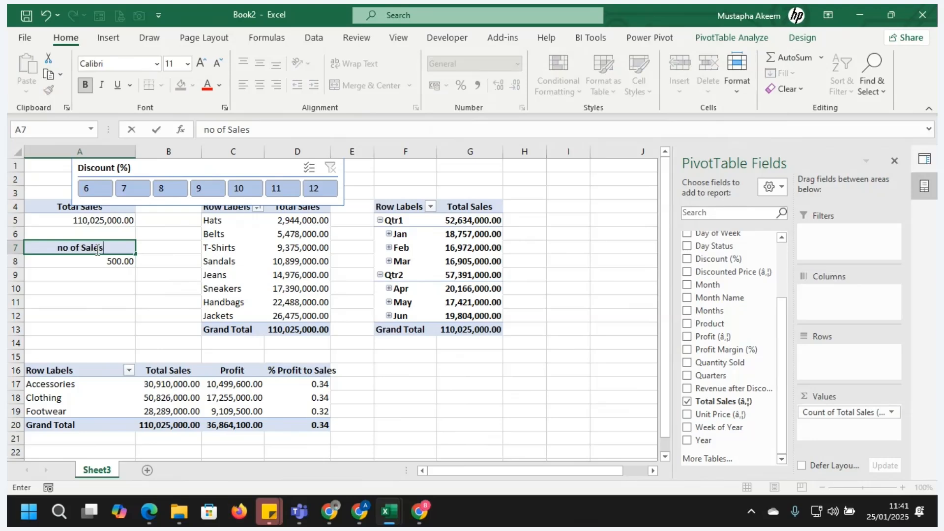
click(109, 275)
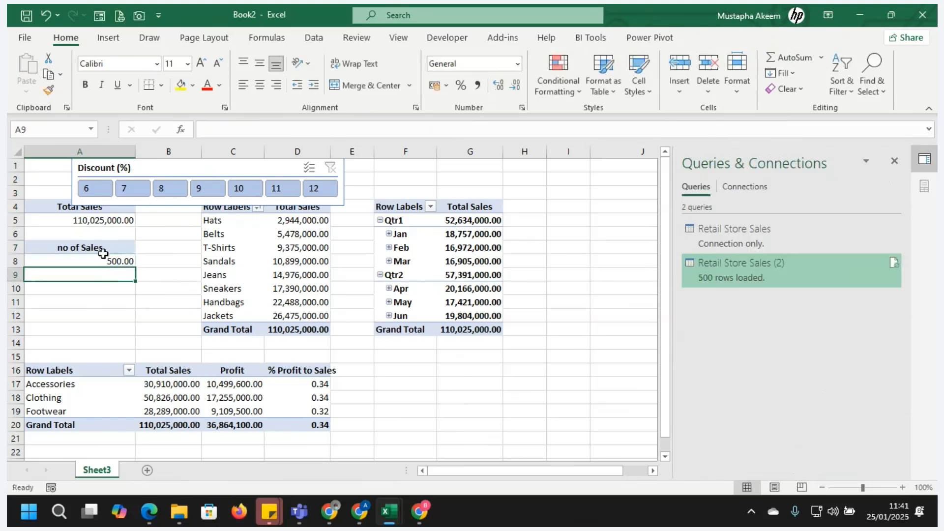
drag(103, 253, 103, 260)
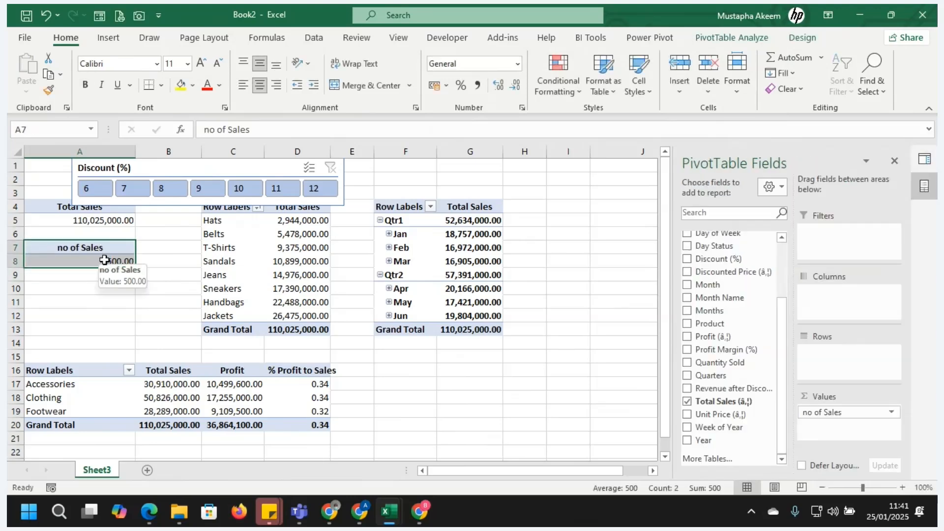
Copy the "no of Sales" pivot table in A7:A8 and paste the duplicate at A10
key(ctrl+c)
click(89, 291)
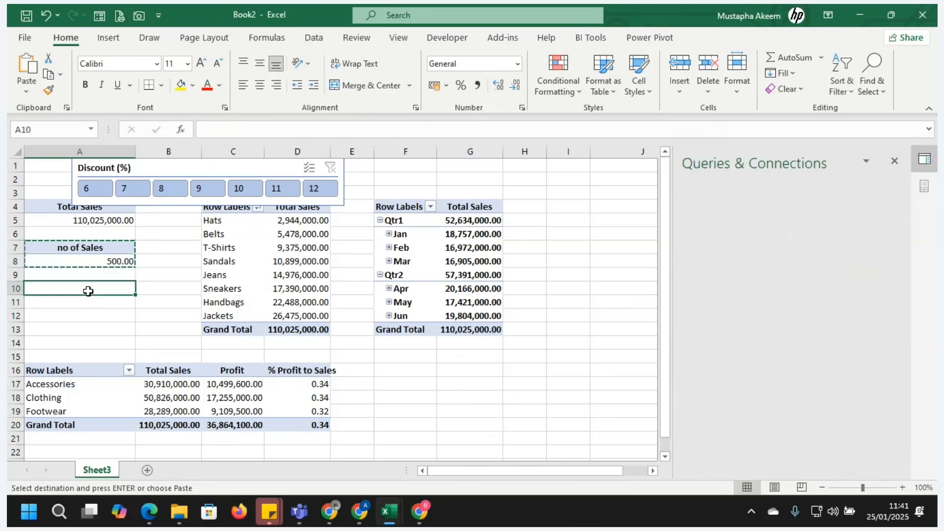
key(ctrl+v)
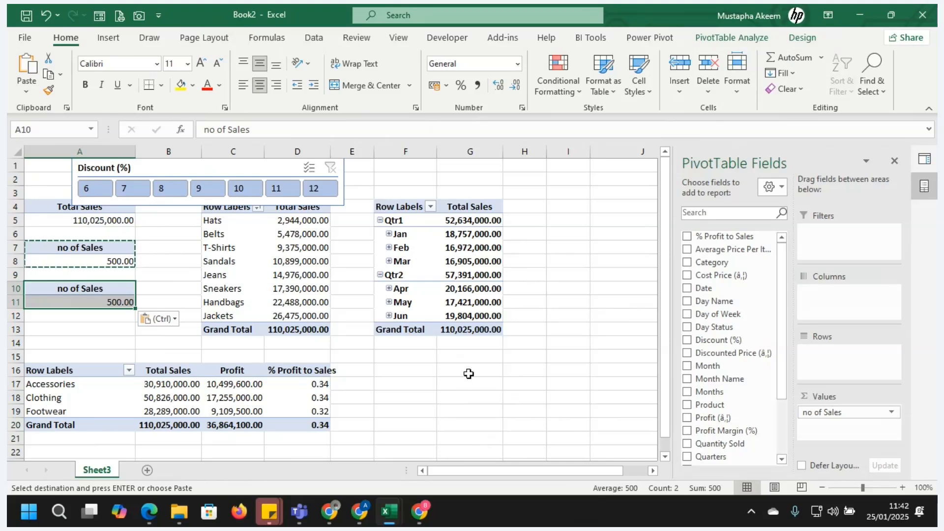
Paste another copy of the "no of Sales" pivot table at G16 and remove its value field to leave it empty
click(498, 375)
key(ctrl+v)
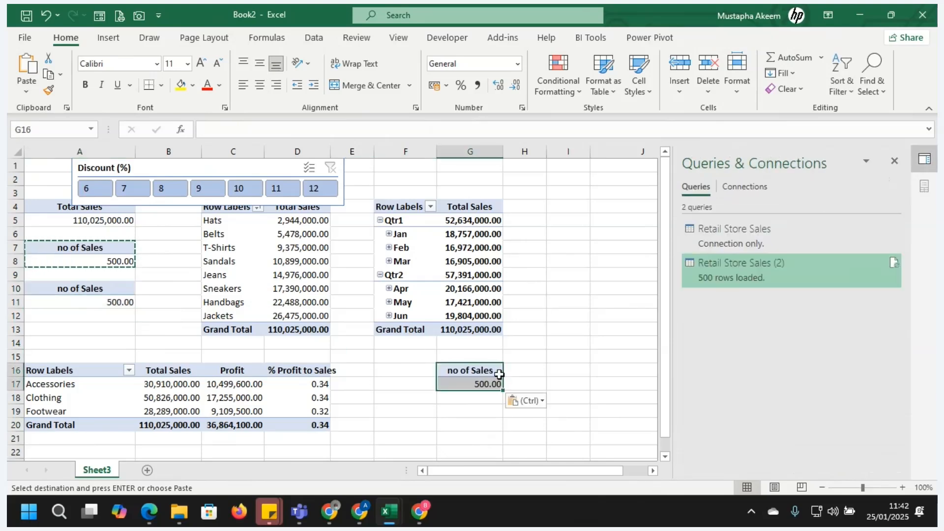
click(499, 387)
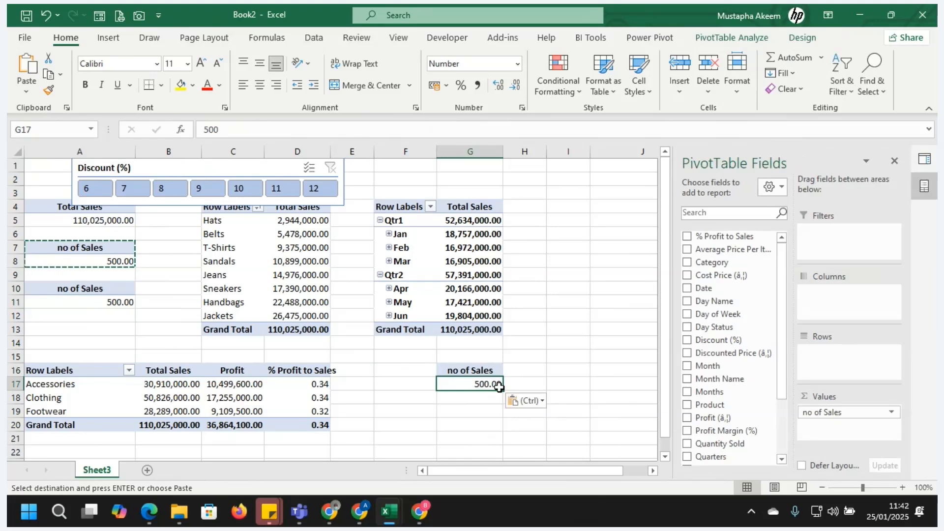
drag(841, 416, 655, 220)
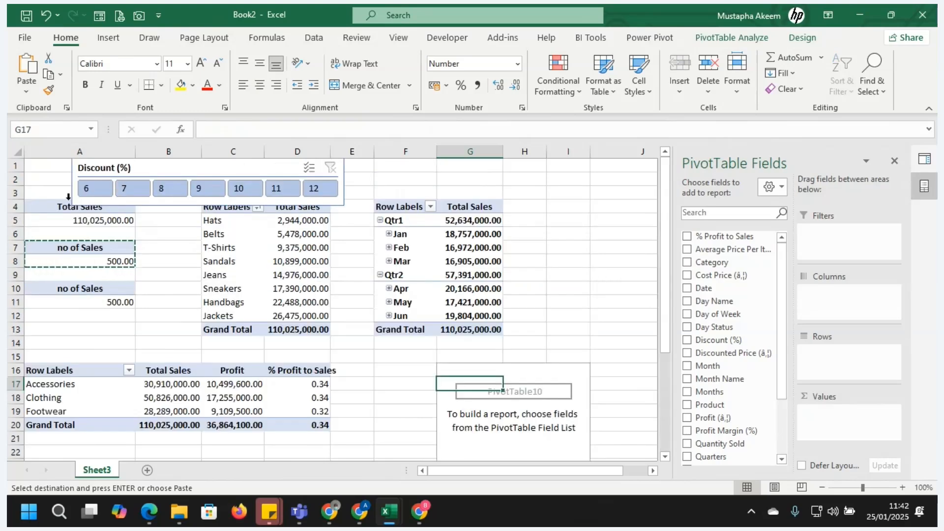
Replace "no of Sales" with Quantity Sold as the value field of the pivot table at A10
click(96, 304)
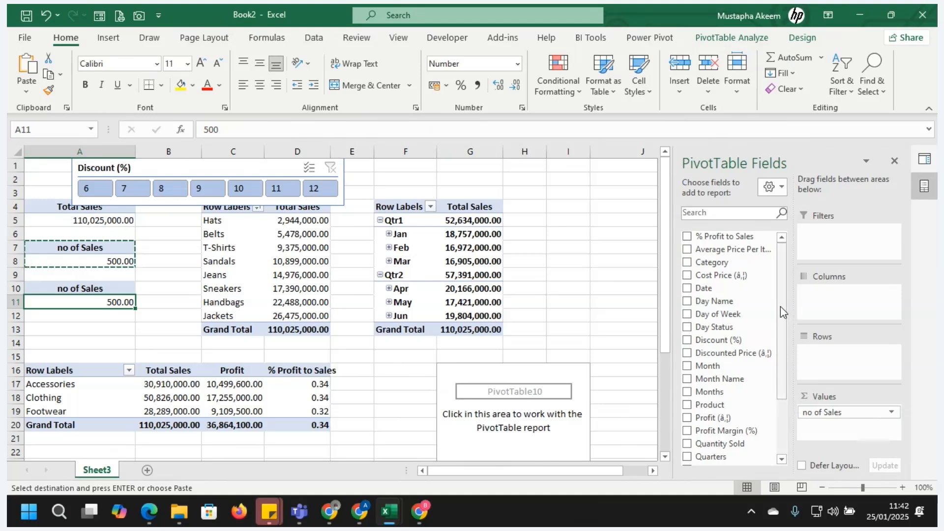
drag(781, 306, 779, 333)
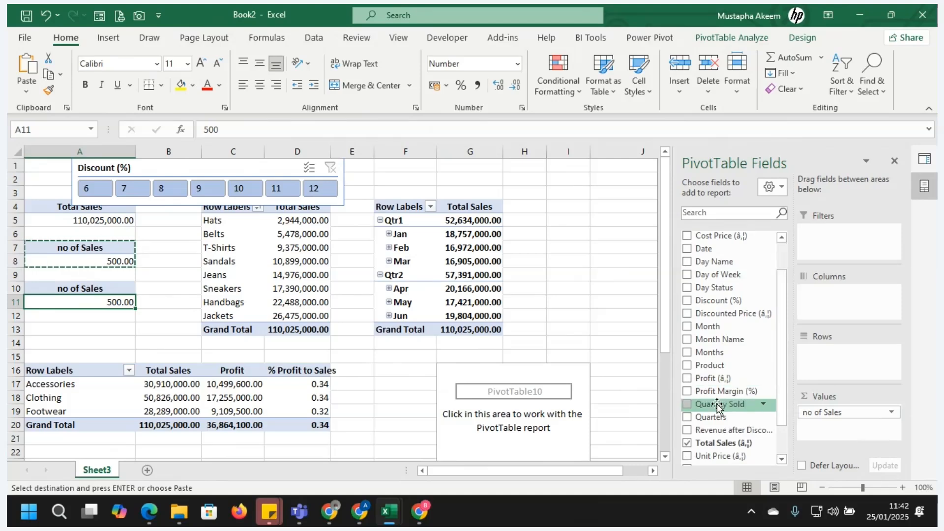
drag(718, 408, 624, 379)
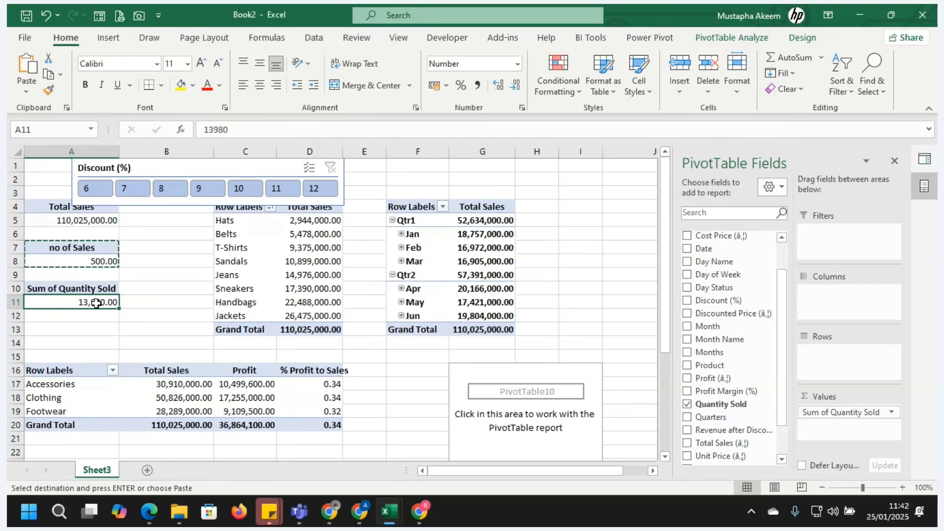
Remove both decimal places from the quantity value in A11
mouse_move(96, 301)
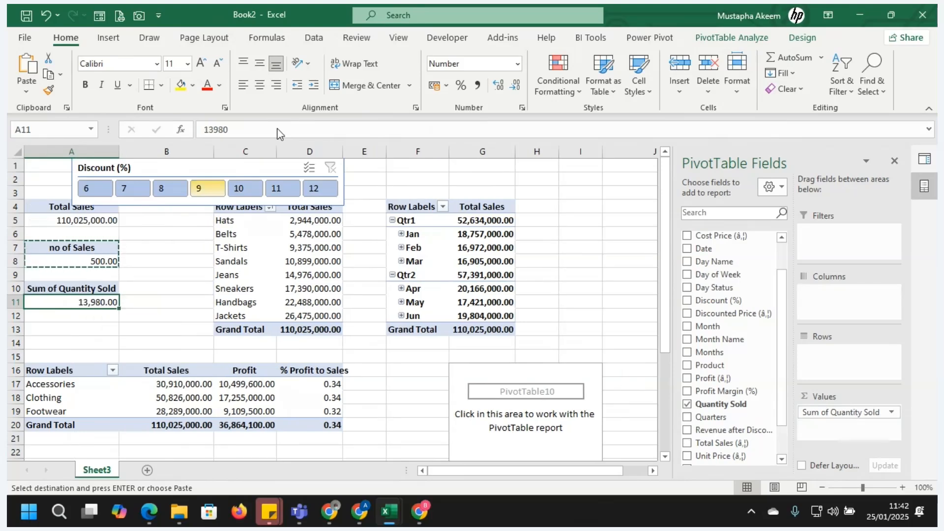
click(515, 88)
click(514, 88)
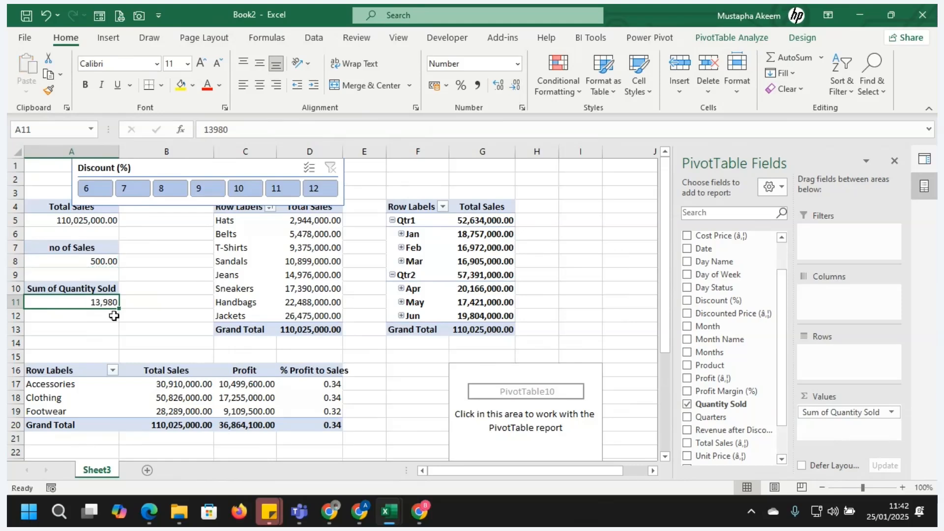
Rename the "Sum of Quantity Sold" header in A10 to "total Quantity Sold"
click(89, 288)
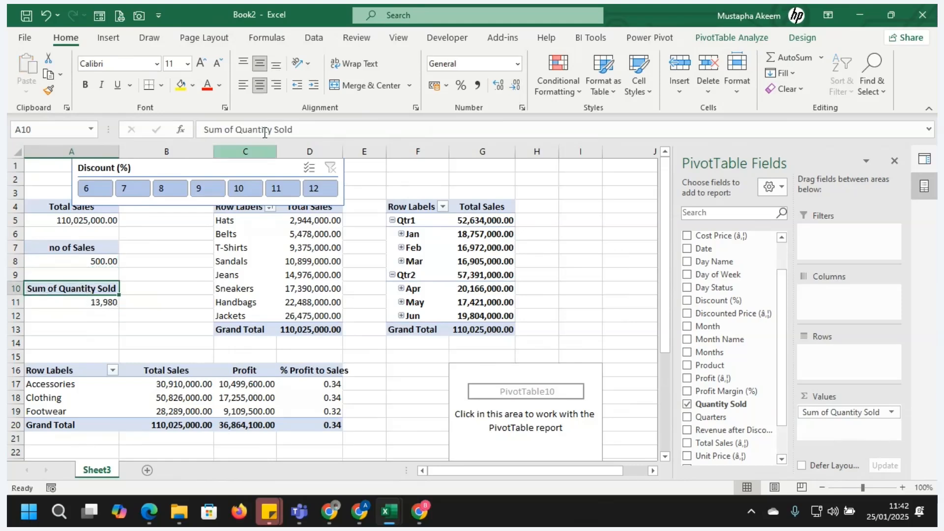
drag(236, 130, 166, 116)
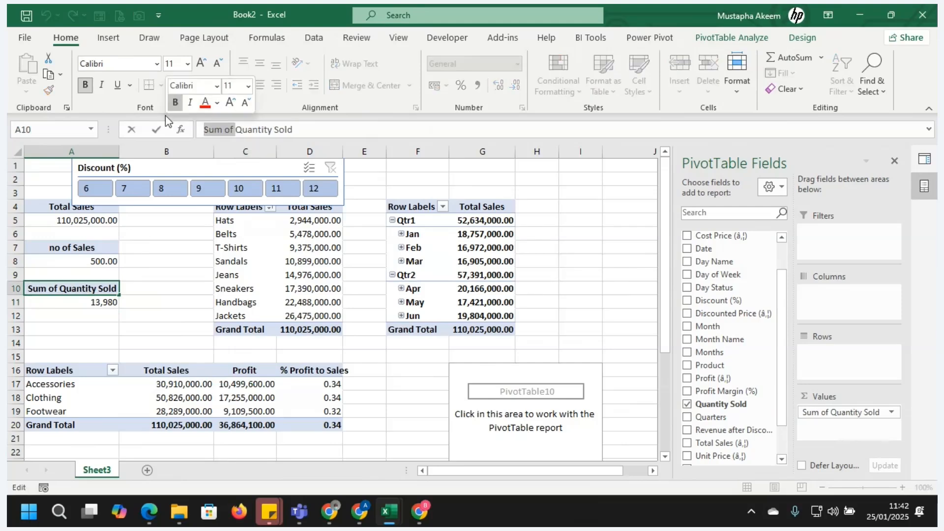
key(BackSpace)
key(Return)
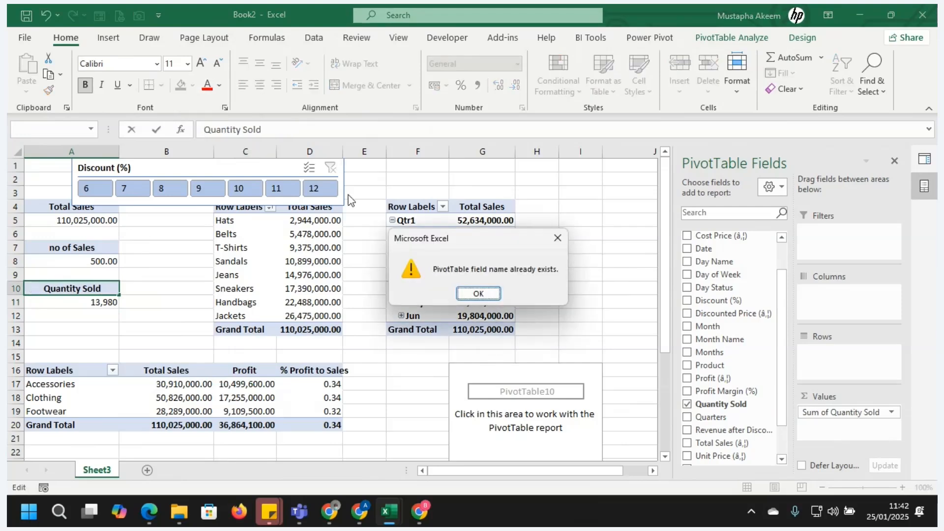
click(474, 290)
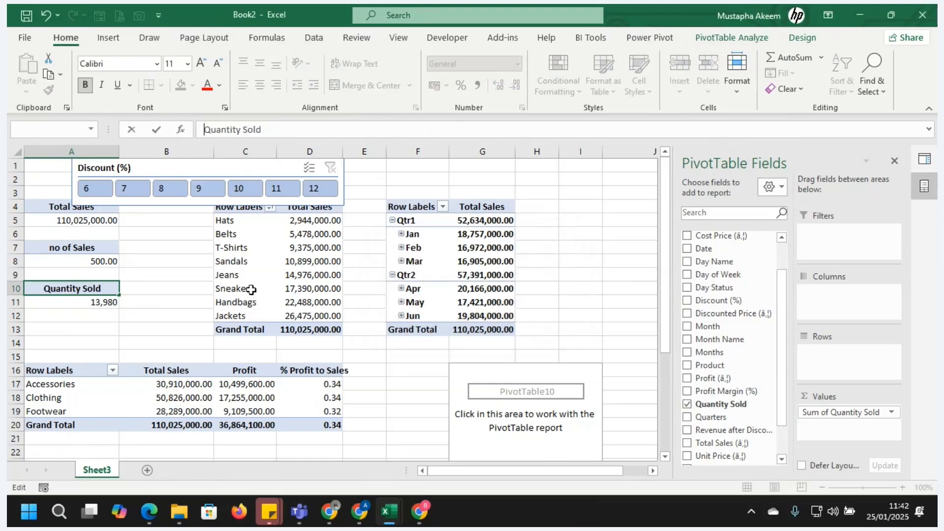
click(189, 328)
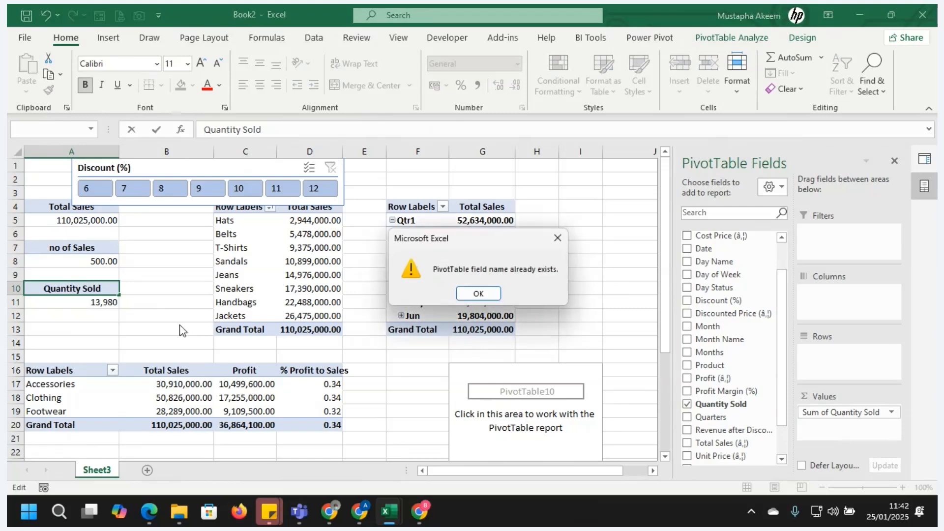
click(478, 294)
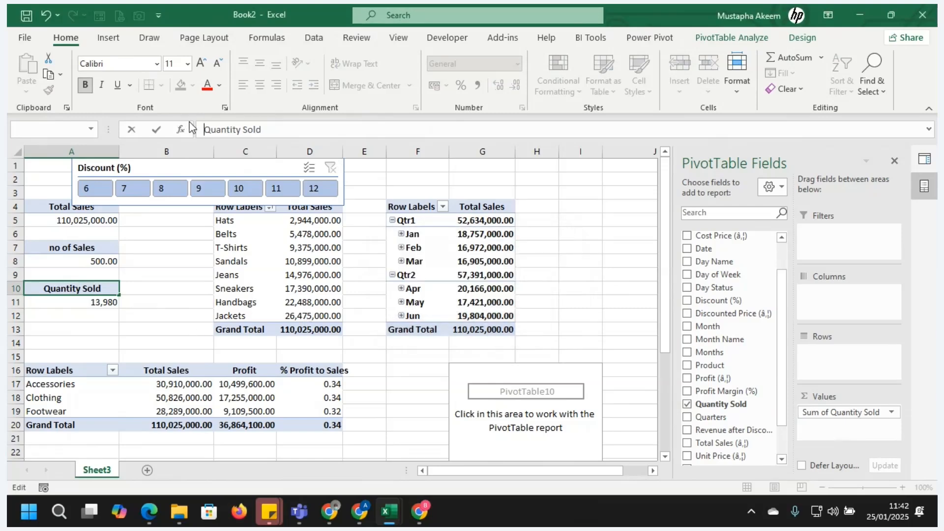
text(total)
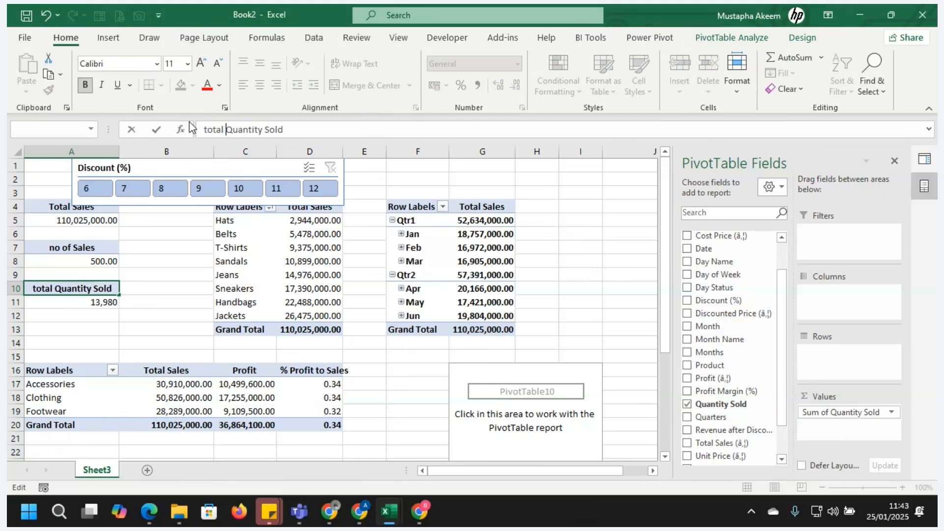
key(Return)
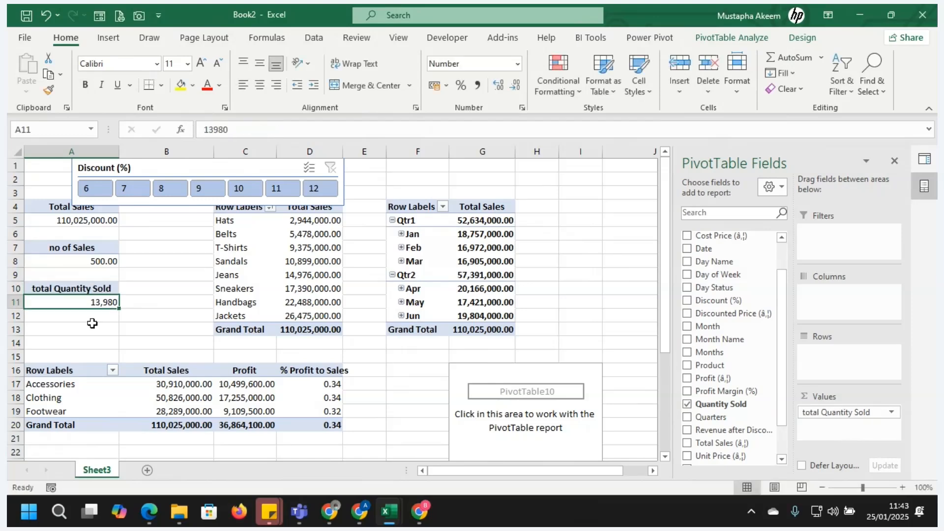
Try to delete the empty pivot table placeholder at G16
click(482, 411)
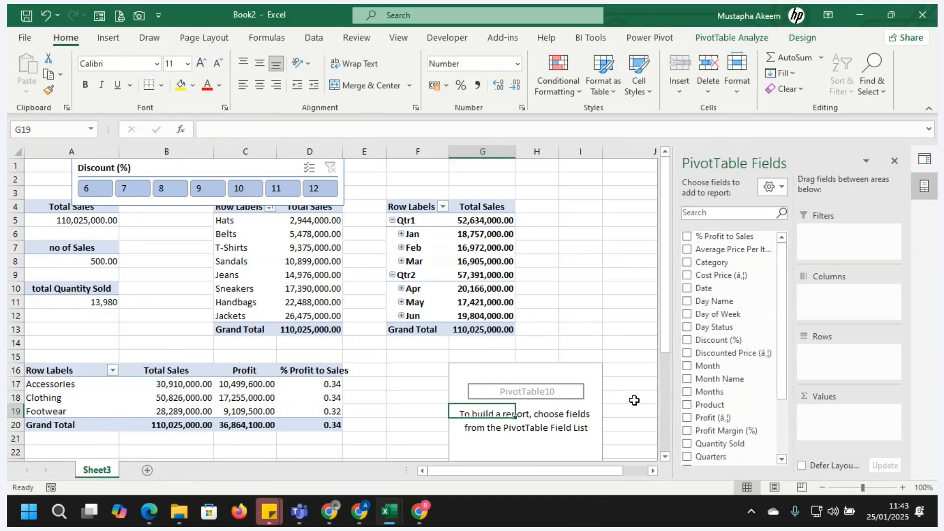
click(575, 367)
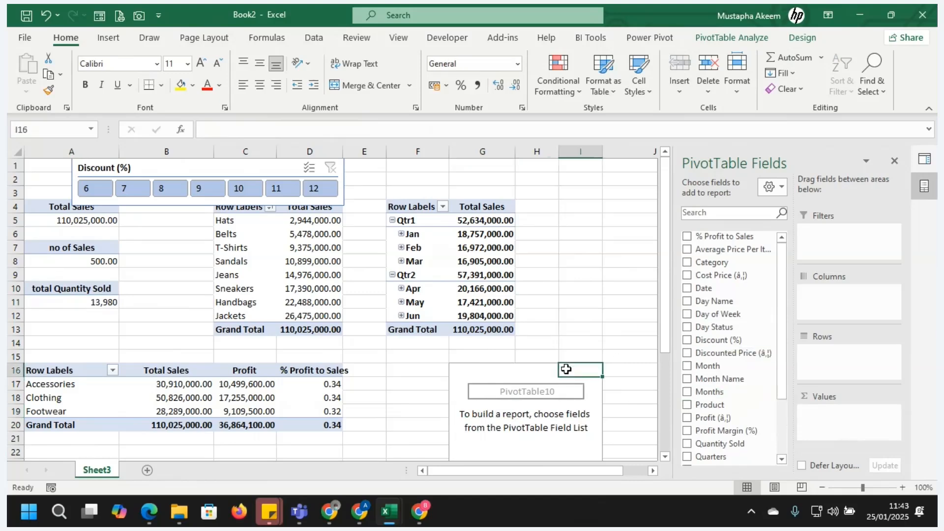
click(468, 367)
key(Delete)
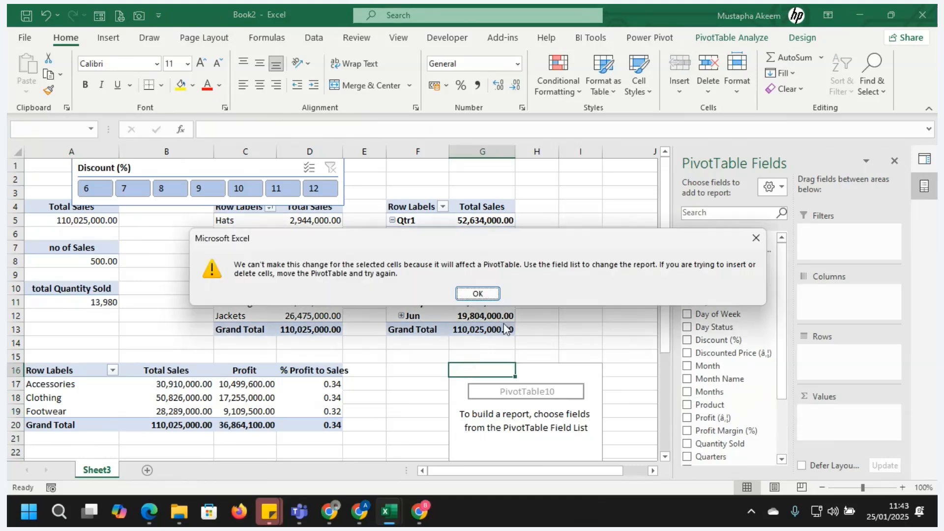
click(477, 294)
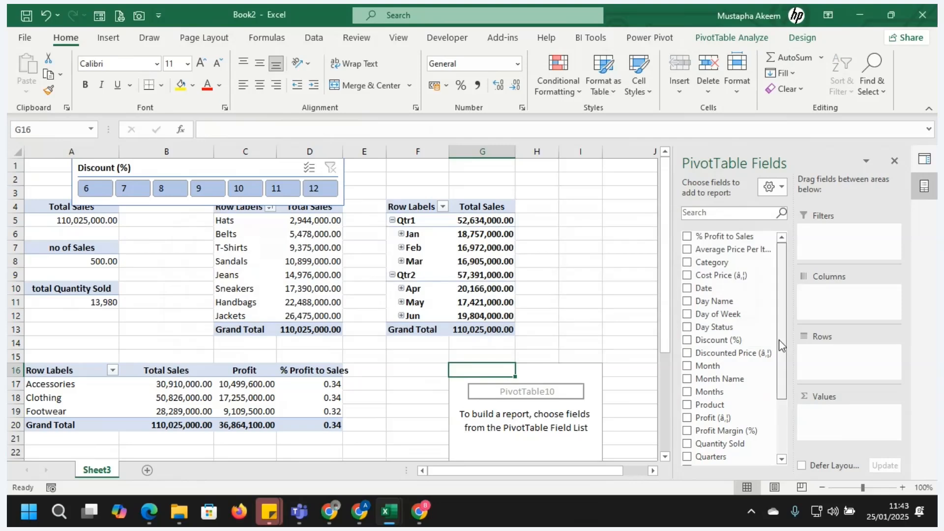
scroll(779, 344, down, 1)
drag(713, 379, 543, 397)
click(422, 393)
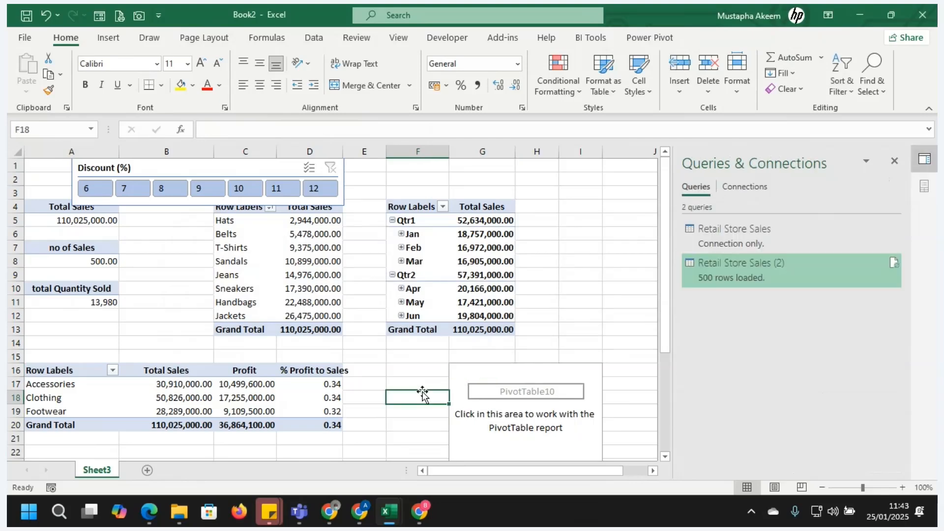
click(401, 382)
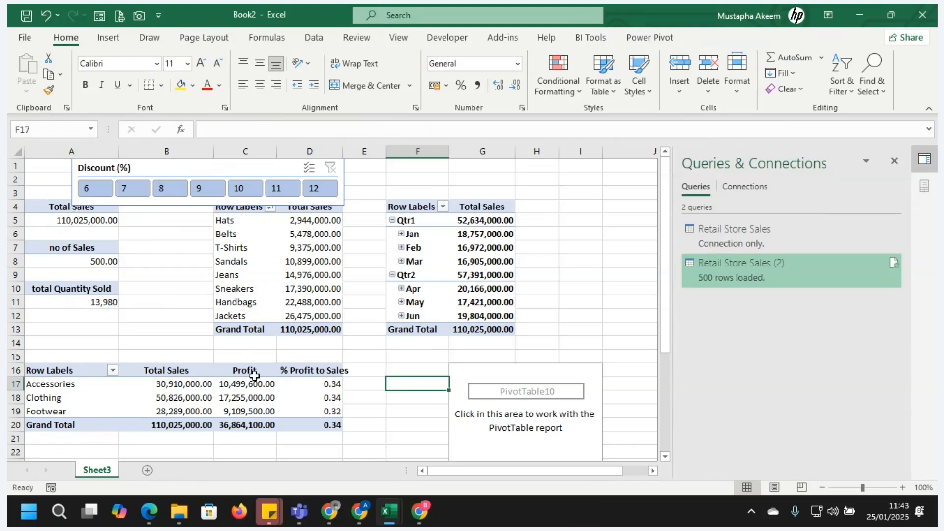
Insert a Clustered Column PivotChart based on the product Total Sales pivot table in C4:D13
drag(238, 211, 340, 329)
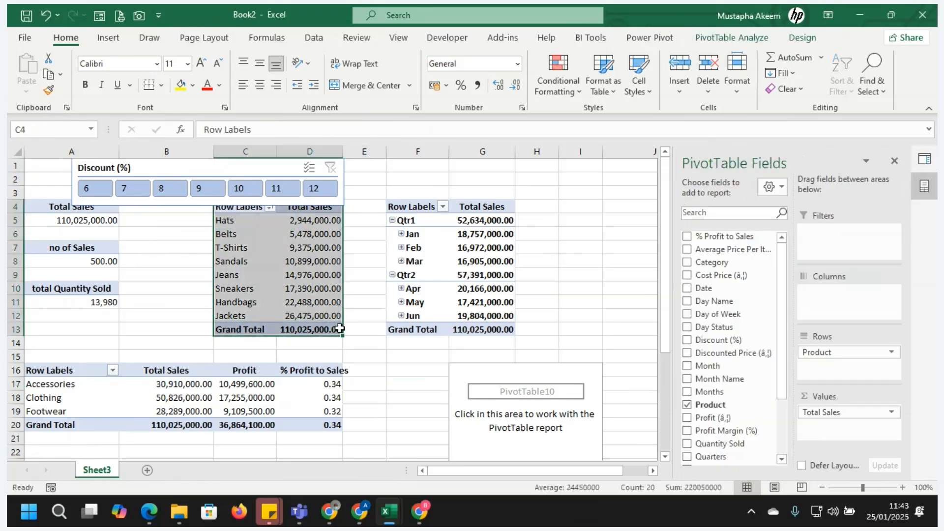
right_click(268, 246)
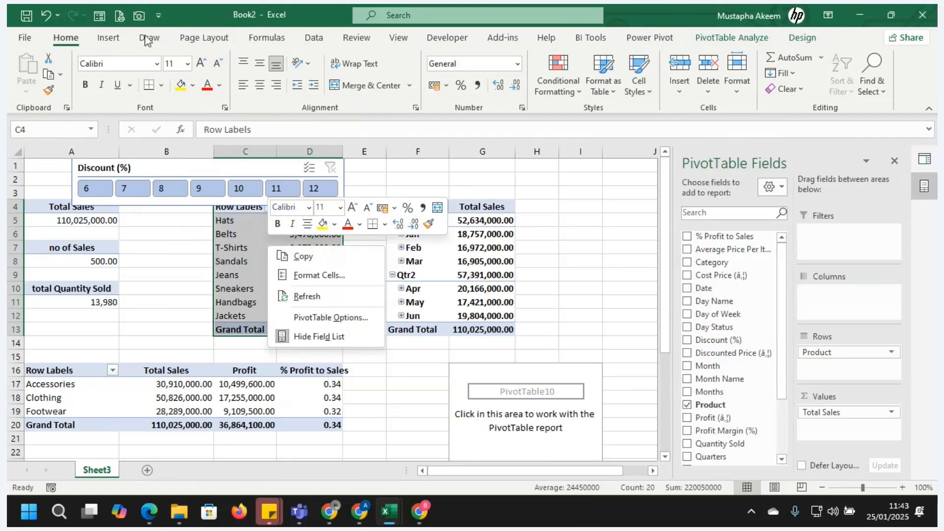
click(115, 40)
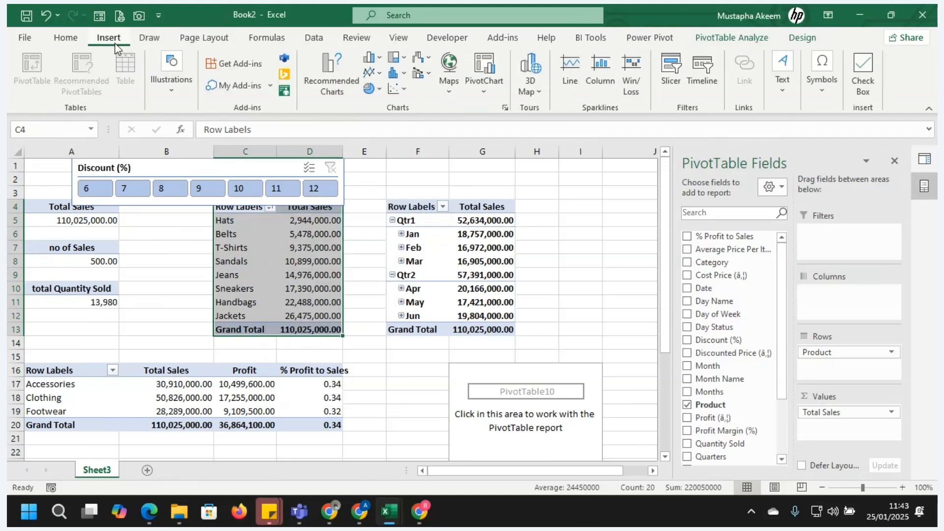
click(483, 89)
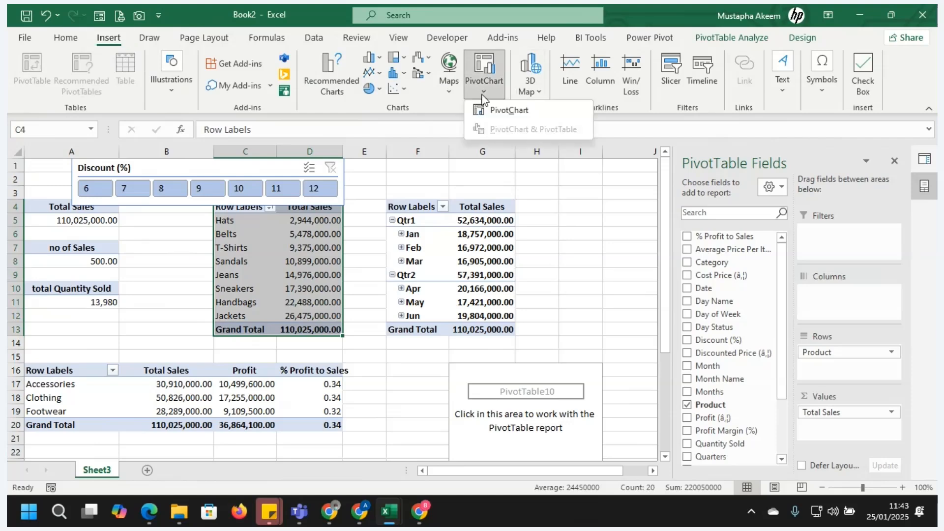
click(491, 109)
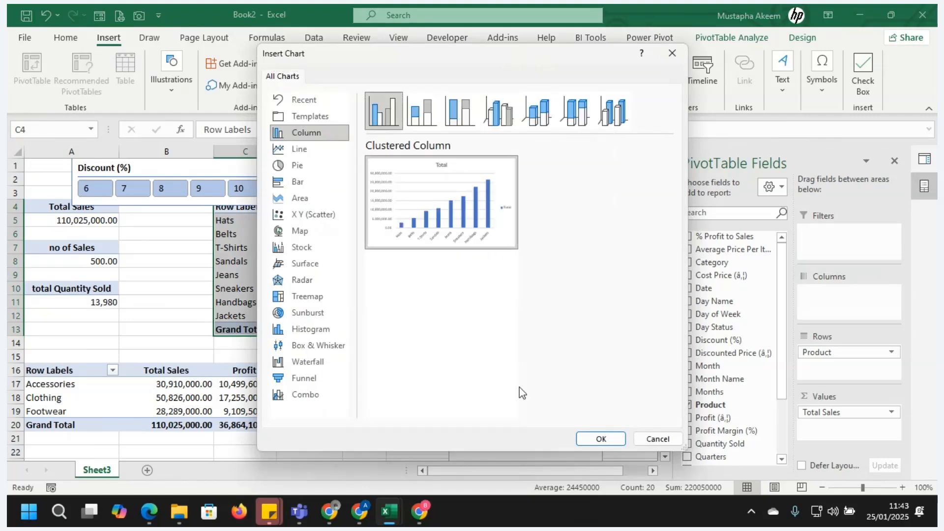
click(601, 439)
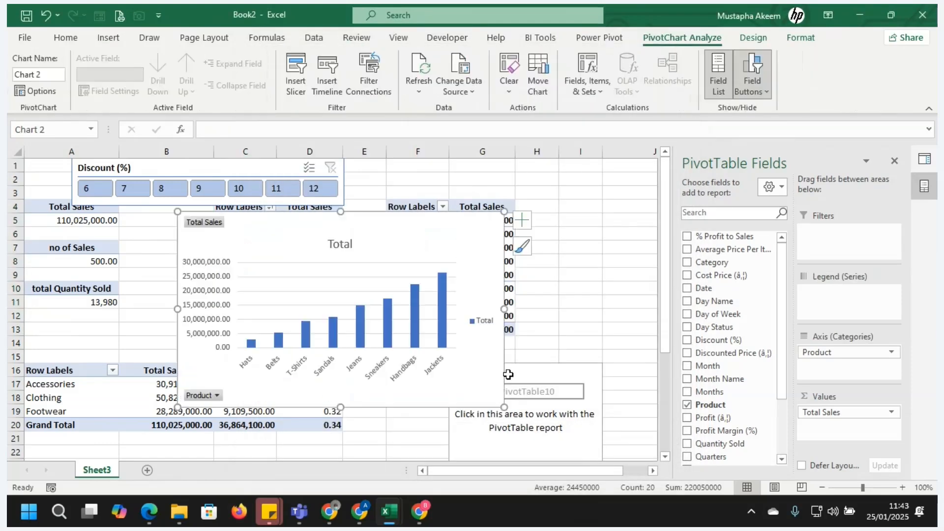
Cut the product sales PivotChart and paste it at A5 on a new worksheet
right_click(305, 236)
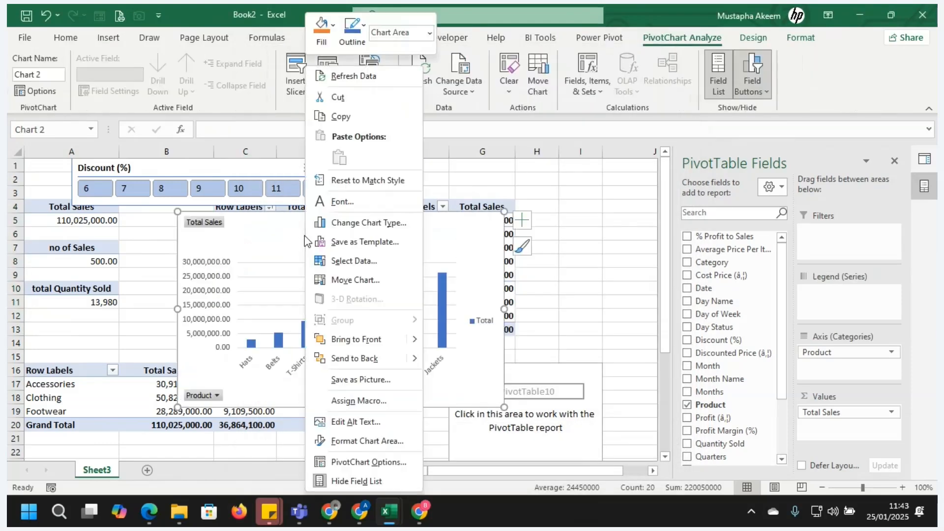
click(338, 97)
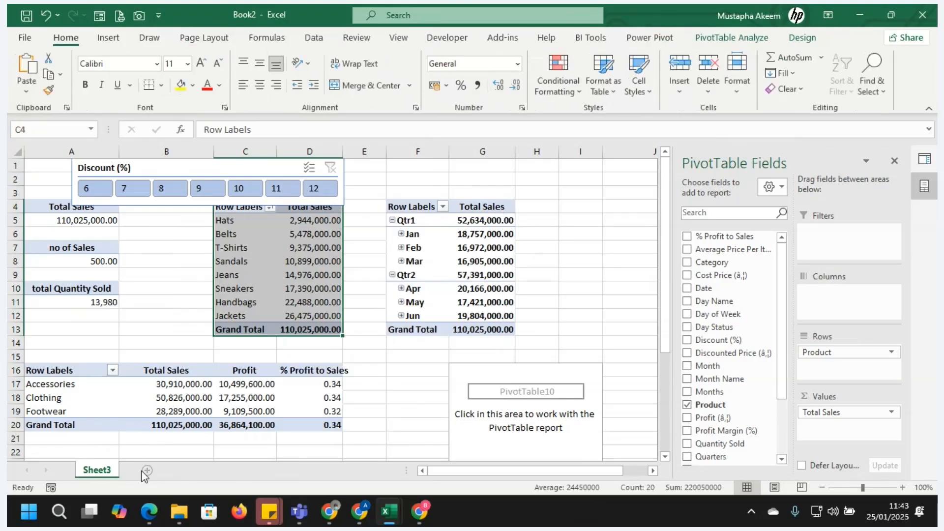
click(147, 471)
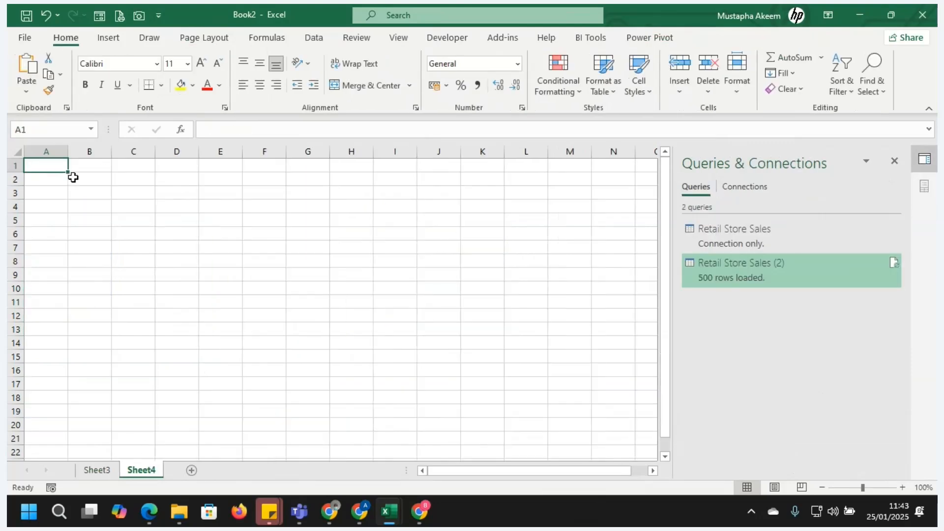
click(50, 219)
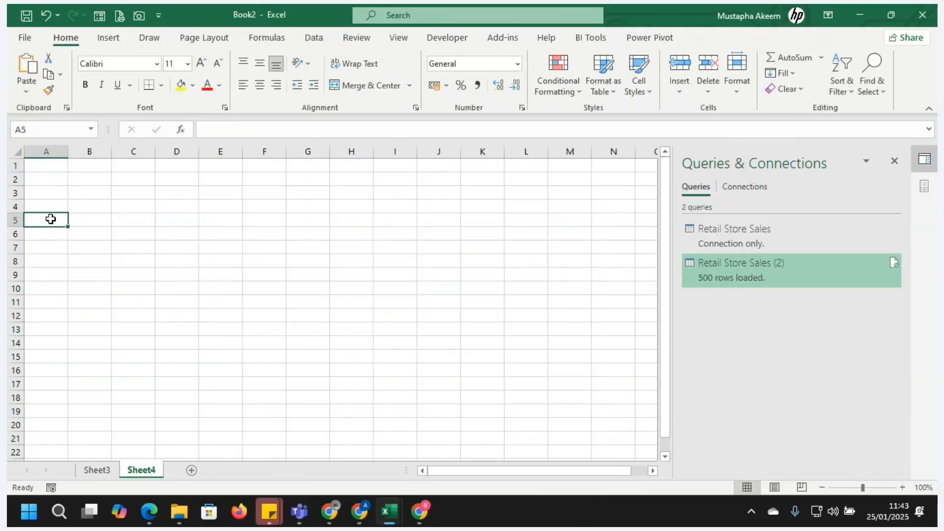
key(ctrl+v)
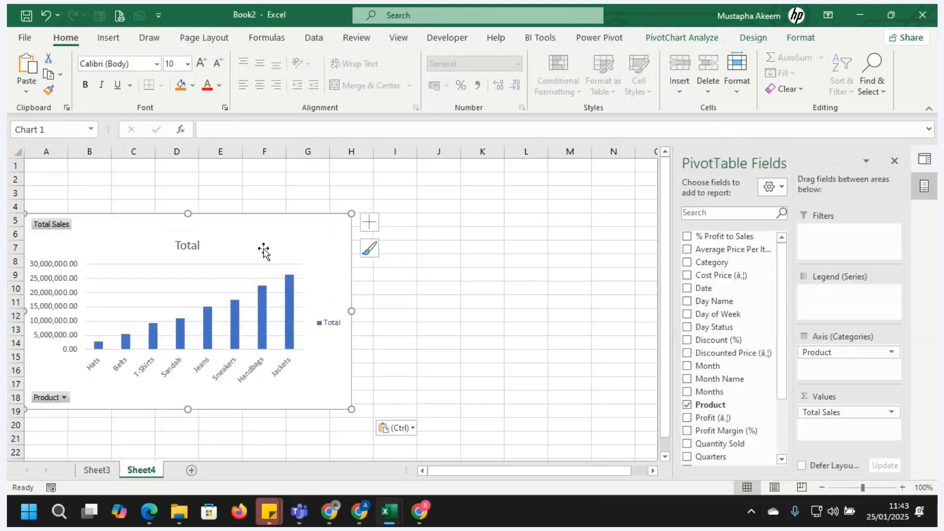
Narrow the product sales PivotChart on Sheet4 so its edge falls within column G
drag(349, 212, 321, 212)
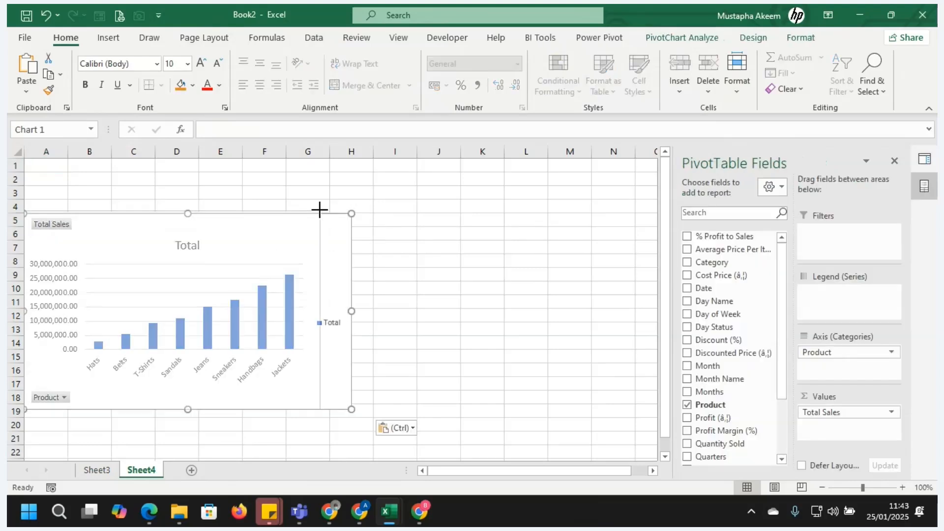
mouse_move(360, 511)
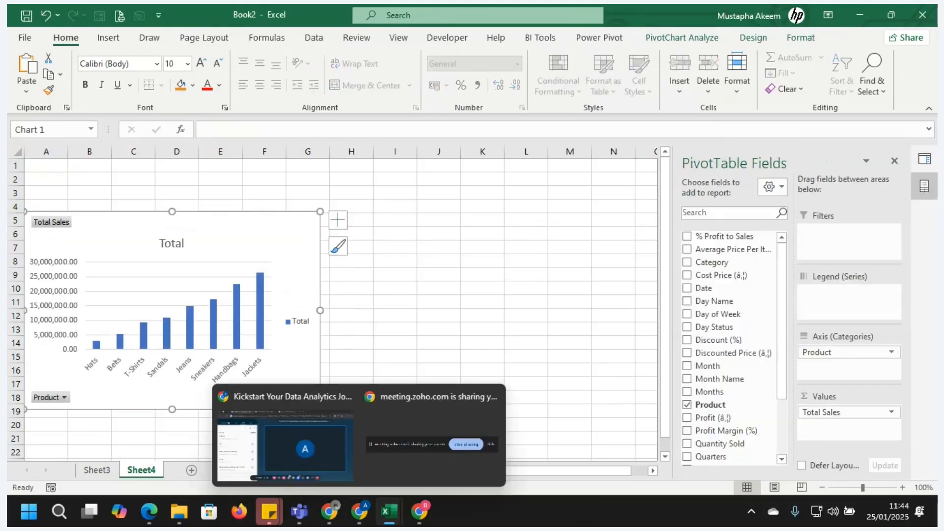
click(481, 329)
Insert a Line PivotChart based on the quarterly and monthly Total Sales pivot table in F4:G13 on Sheet3
click(97, 470)
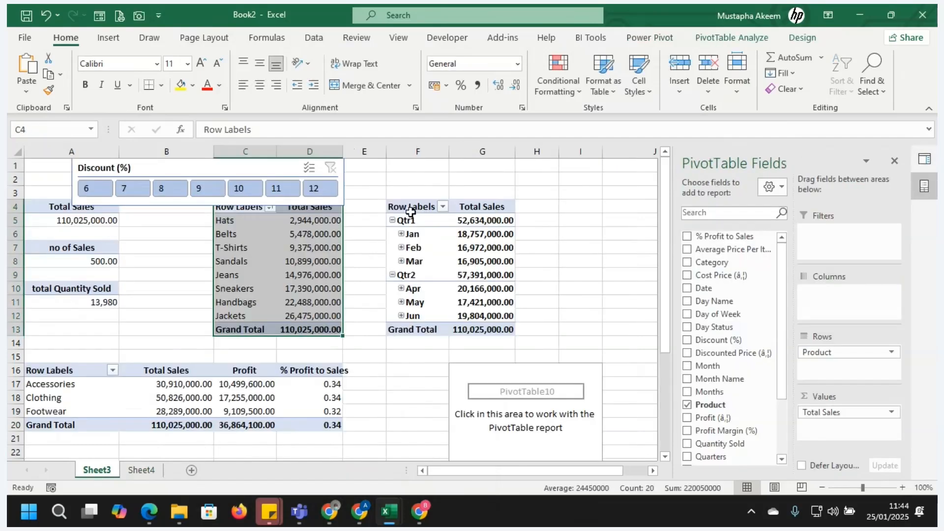
drag(411, 212, 477, 333)
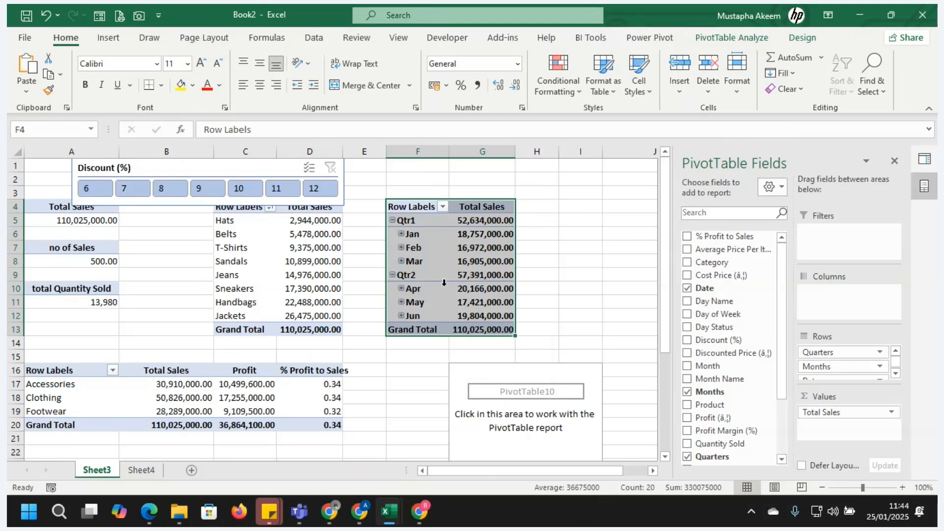
click(108, 37)
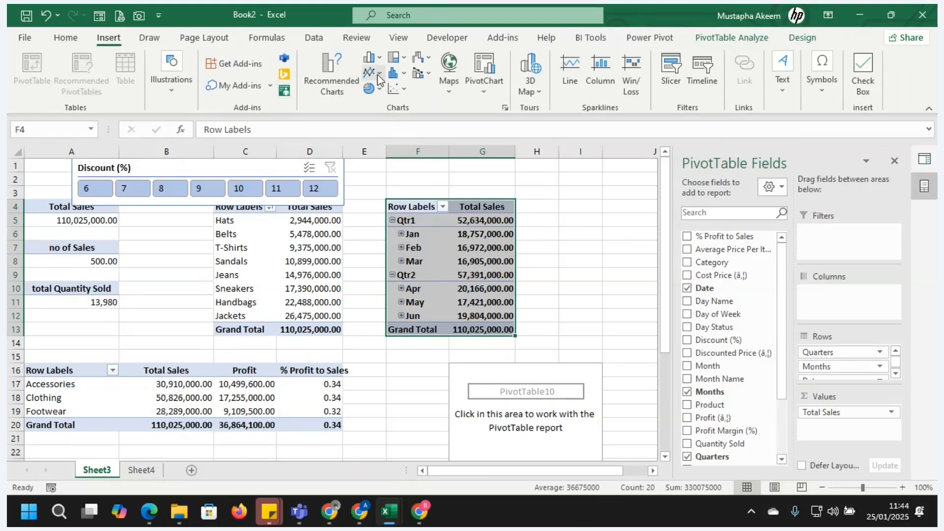
click(486, 69)
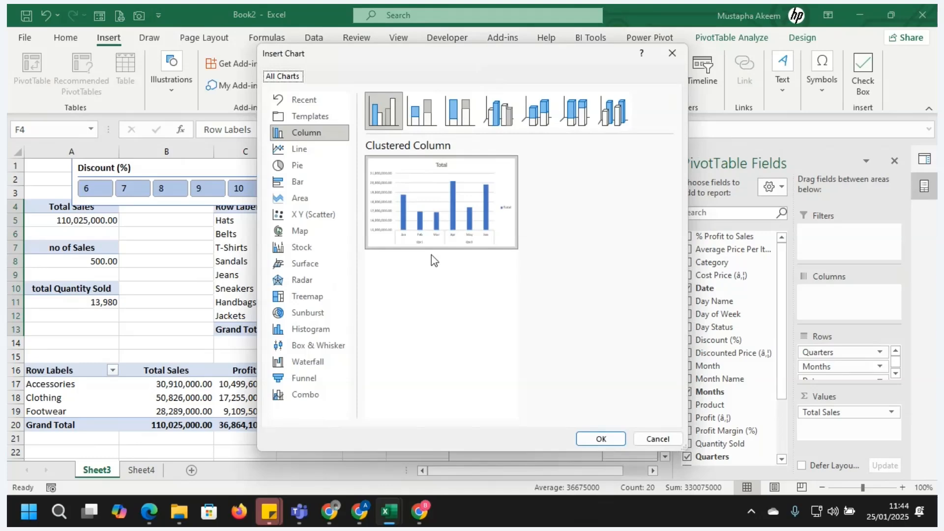
click(305, 153)
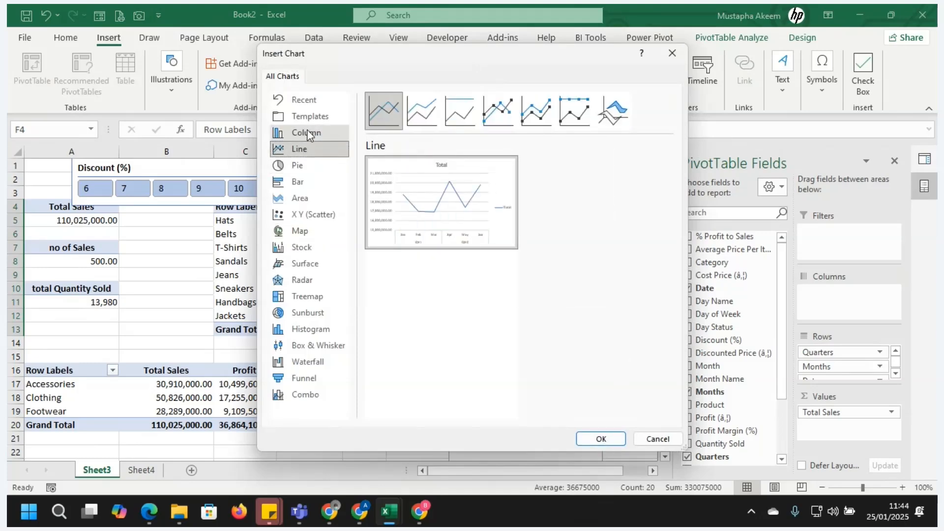
click(601, 440)
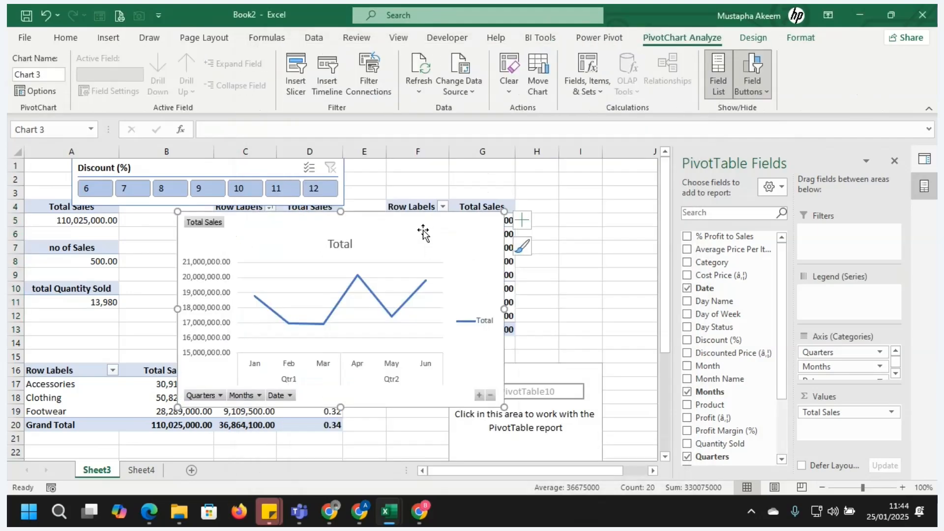
Cut the monthly sales line PivotChart, paste it on Sheet4 and place it directly beside the product sales chart
key(Delete)
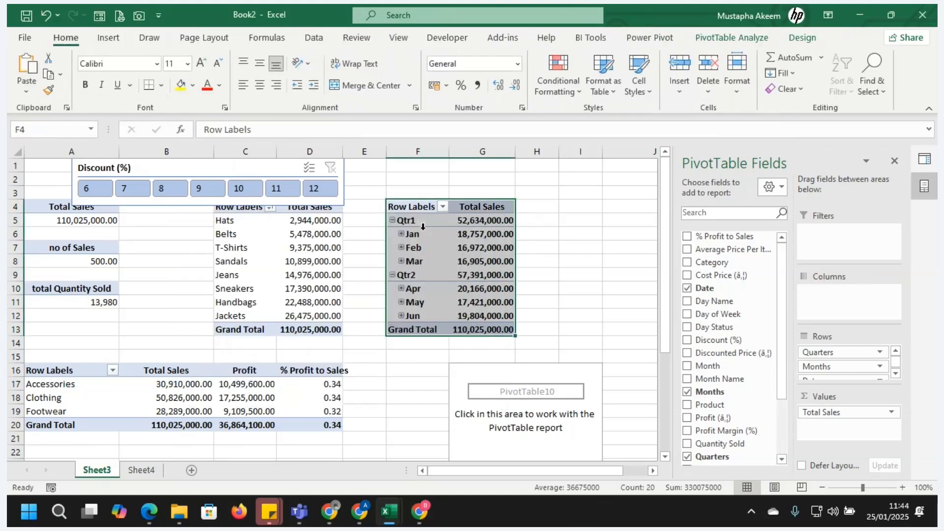
click(146, 473)
click(429, 270)
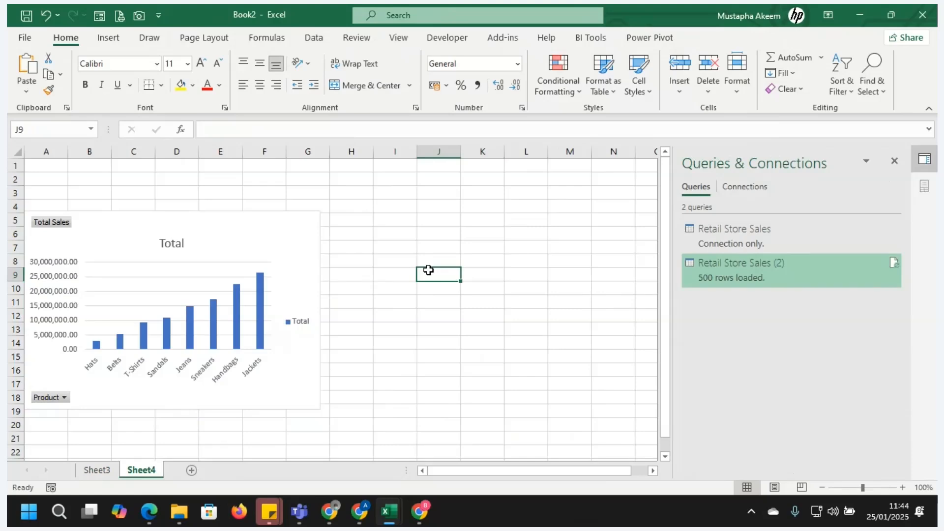
key(ctrl+v)
drag(492, 281, 396, 213)
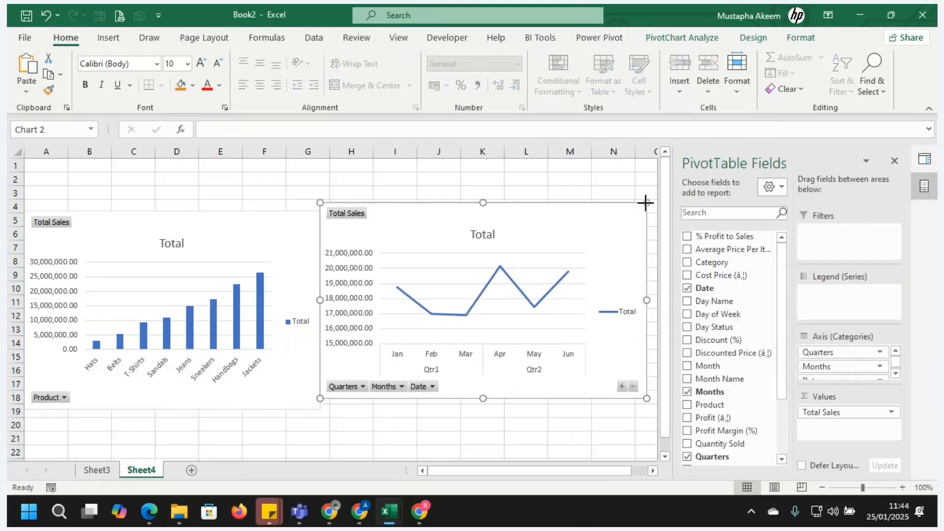
Shrink the line chart and the product column chart so their upper edges align within row 6
drag(646, 202, 628, 224)
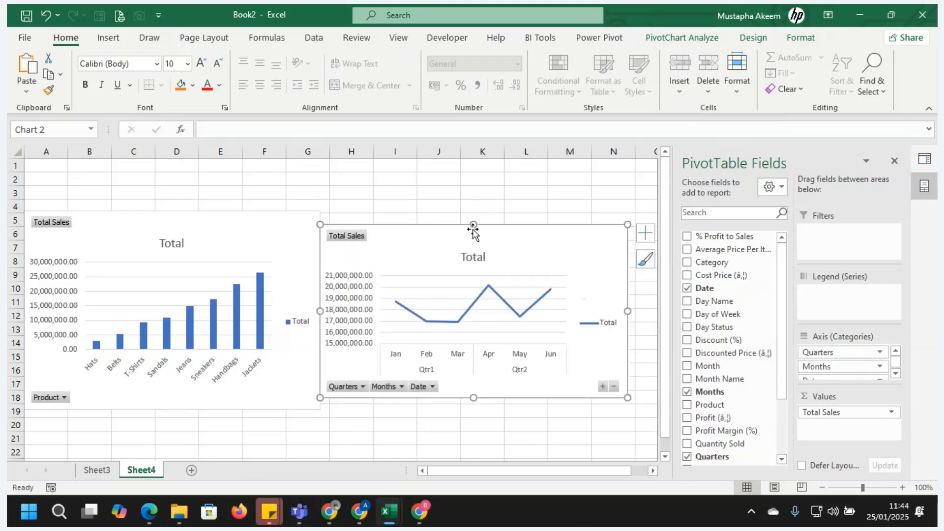
click(295, 237)
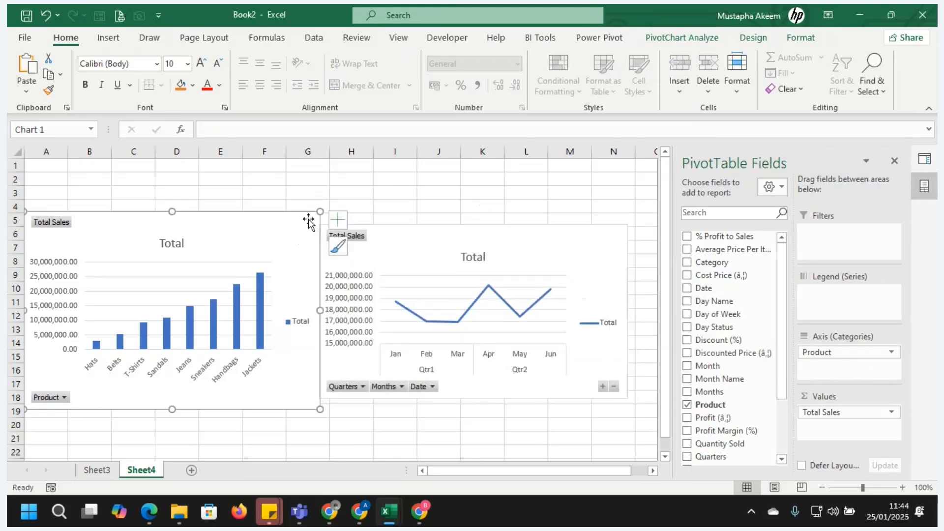
drag(319, 212, 315, 223)
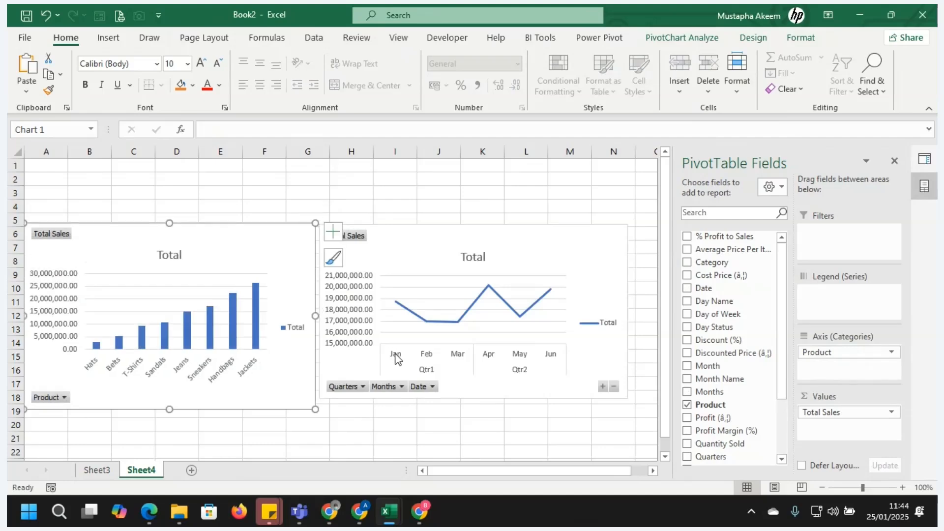
click(92, 478)
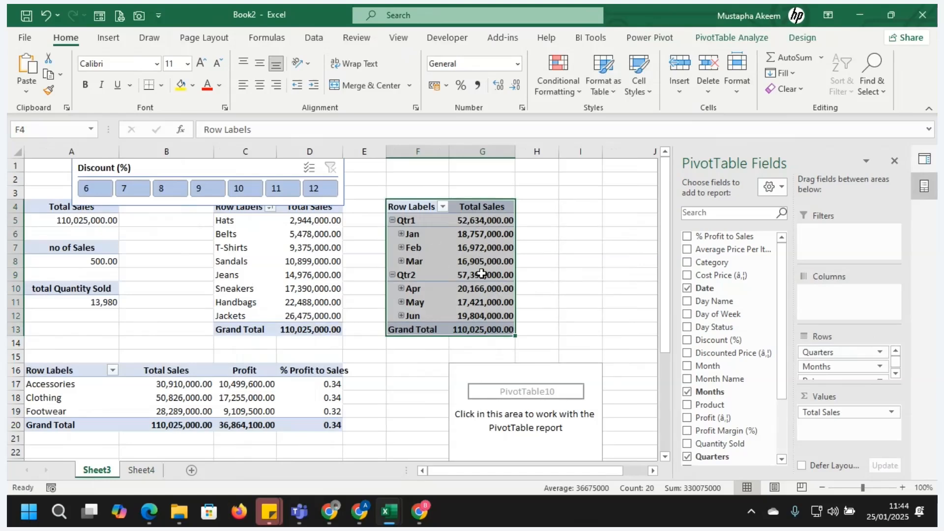
click(142, 470)
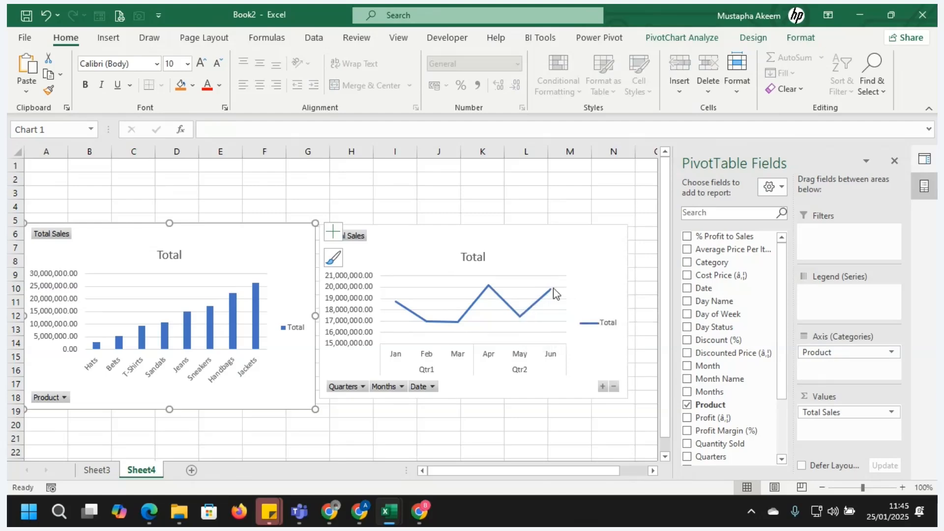
Insert a Combo PivotChart from A16:D20 on Sheet3 with Total Sales and Profit as clustered columns and % Profit to Sales as a secondary-axis line
mouse_move(552, 295)
click(96, 469)
drag(64, 369, 320, 416)
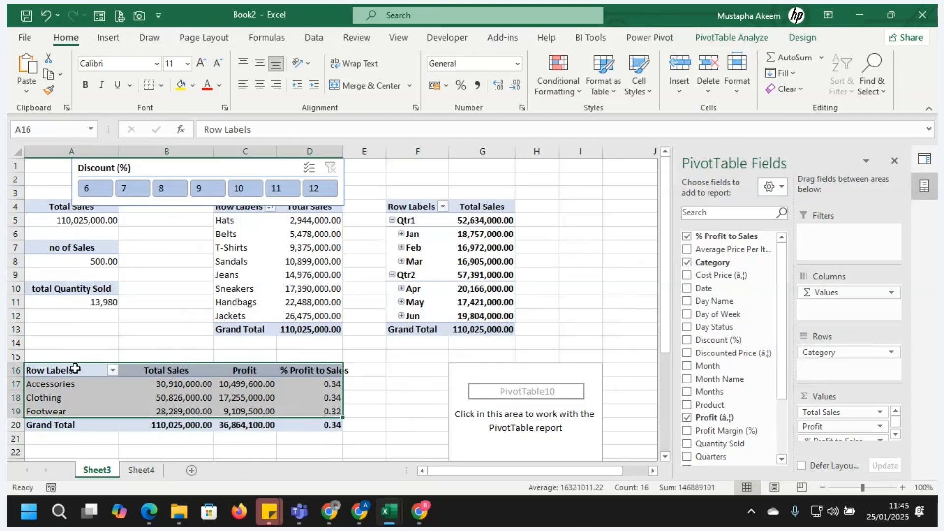
drag(74, 368, 318, 427)
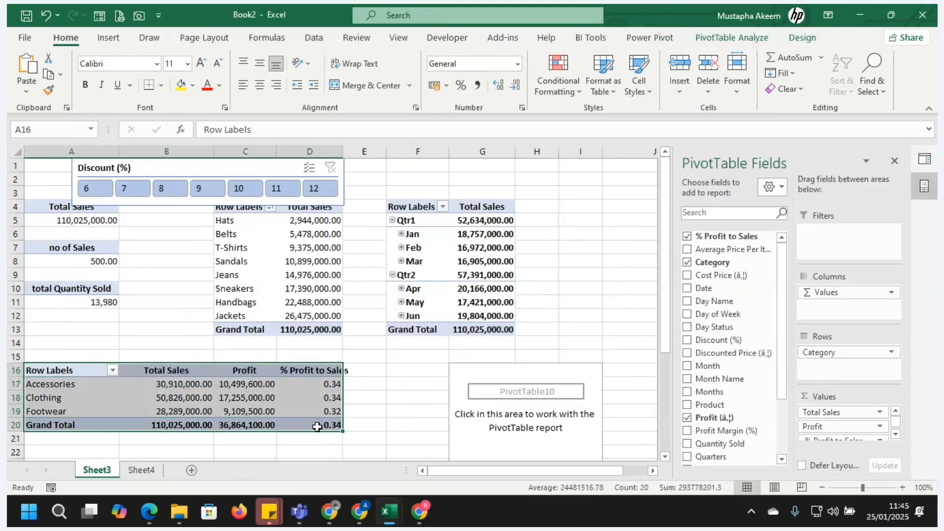
click(109, 39)
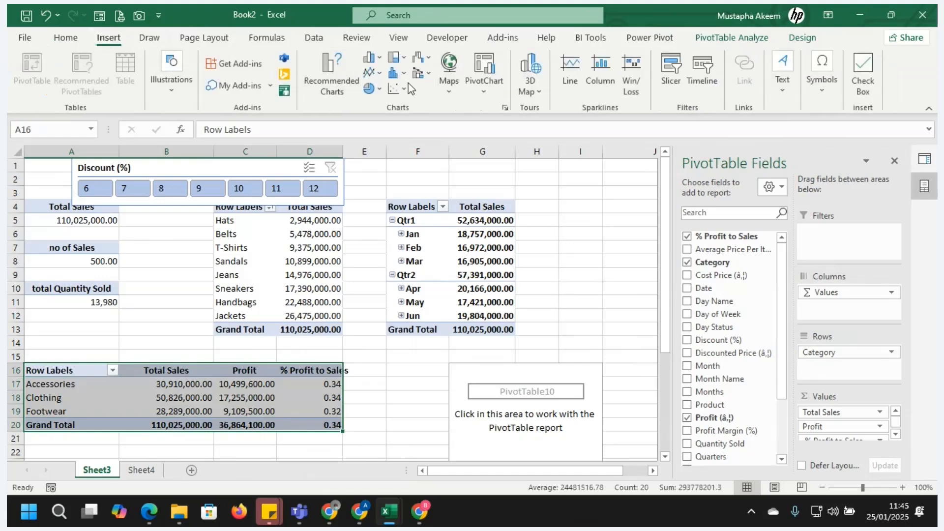
click(488, 81)
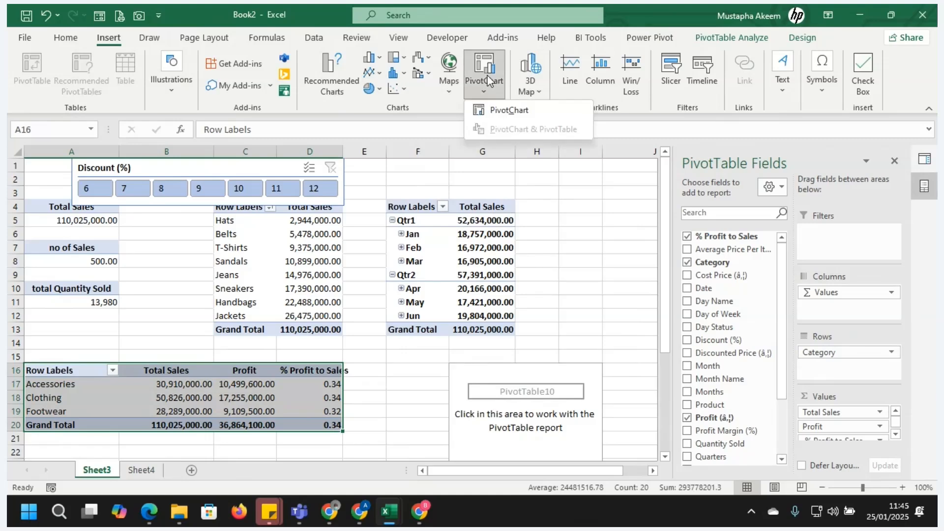
click(508, 112)
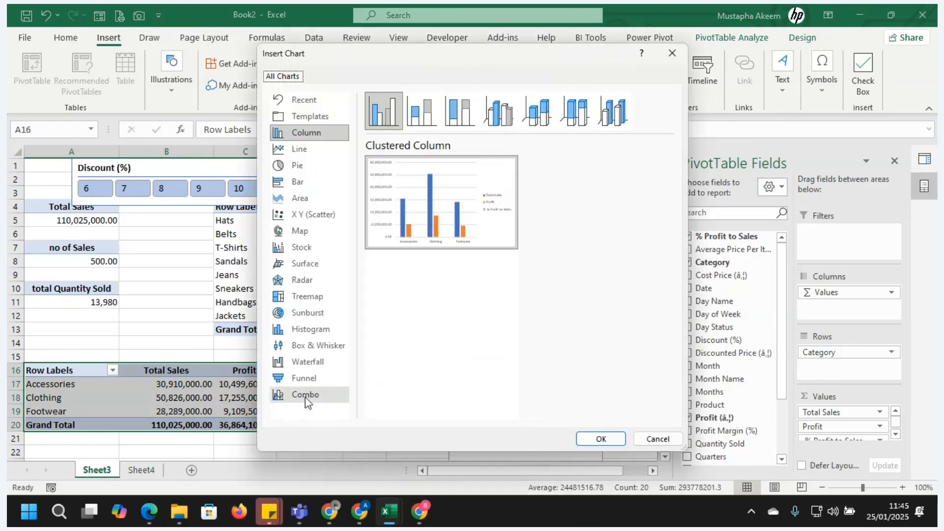
click(305, 396)
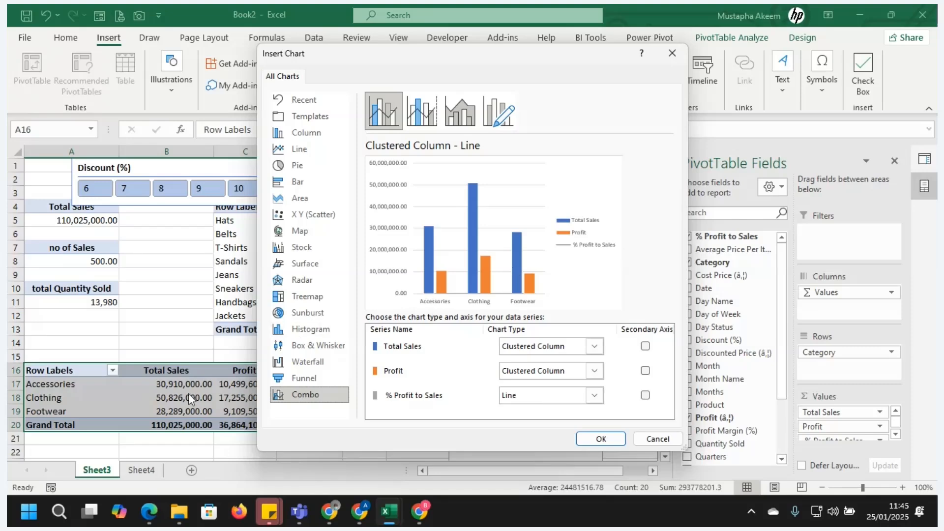
click(647, 397)
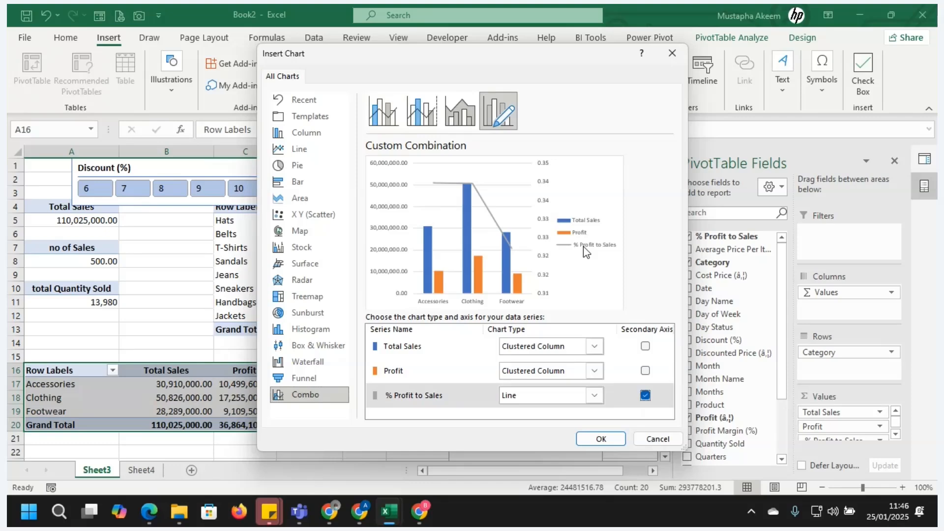
click(606, 440)
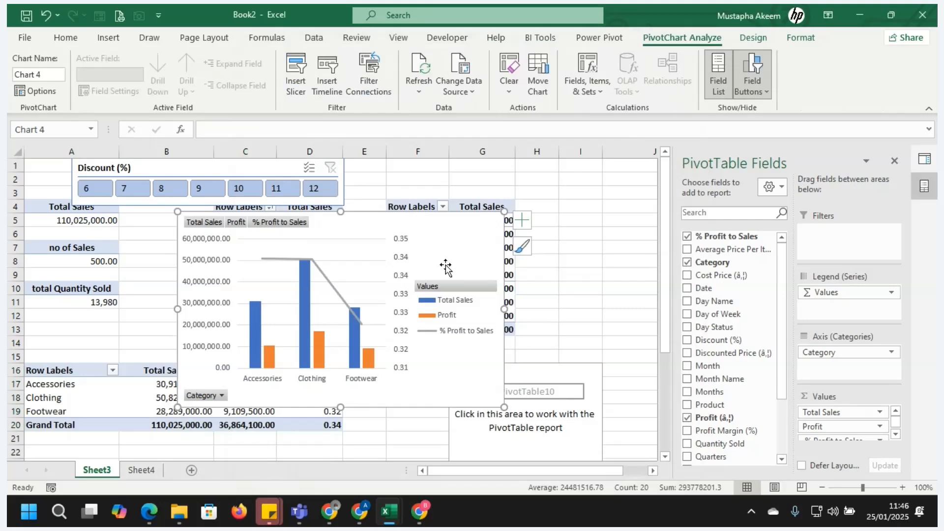
Cut the category combo PivotChart and paste it at C20 on Sheet4
key(Delete)
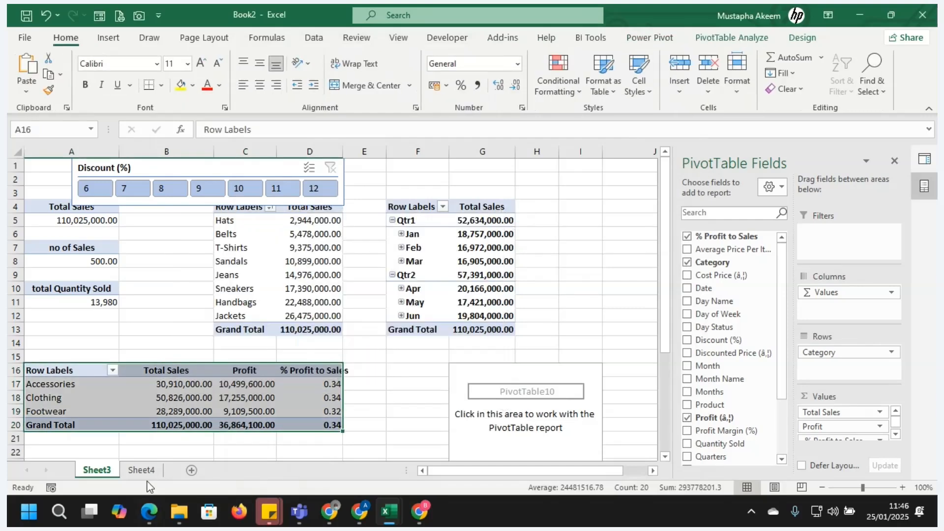
click(142, 471)
click(134, 424)
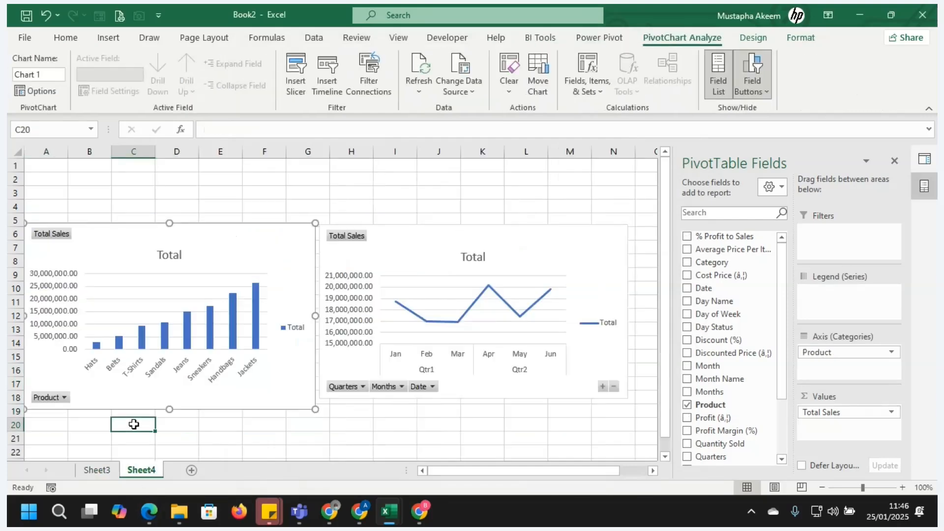
key(ctrl+v)
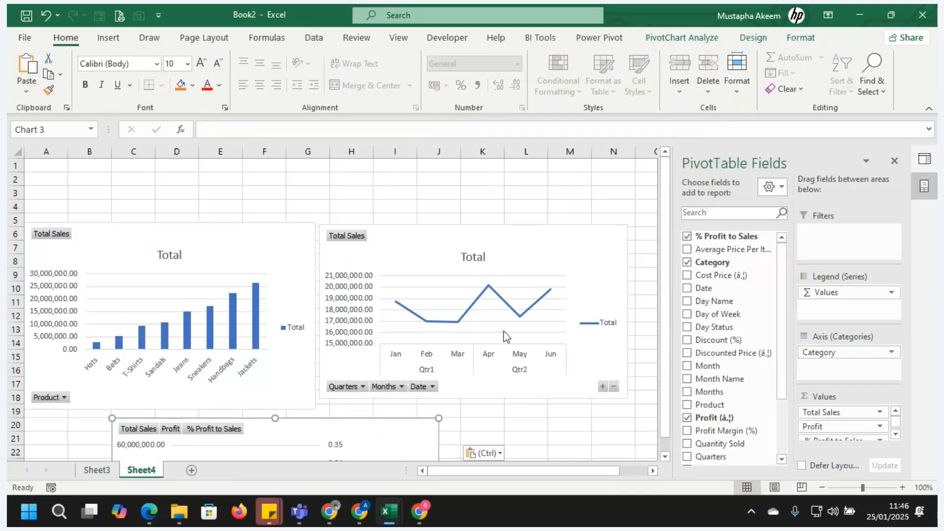
Move the category combo chart beneath the product sales chart and resize it to about the same width, spanning columns A to G
scroll(668, 345, down, 1)
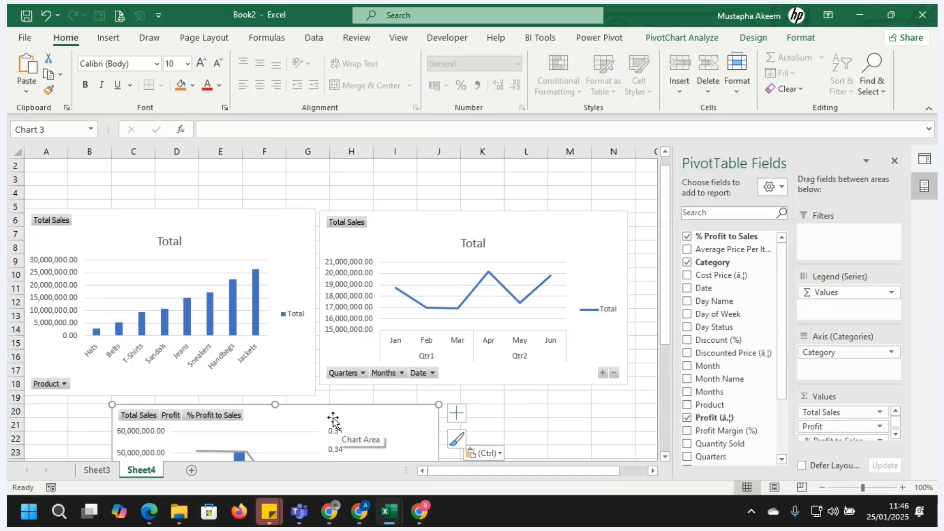
drag(338, 423, 264, 398)
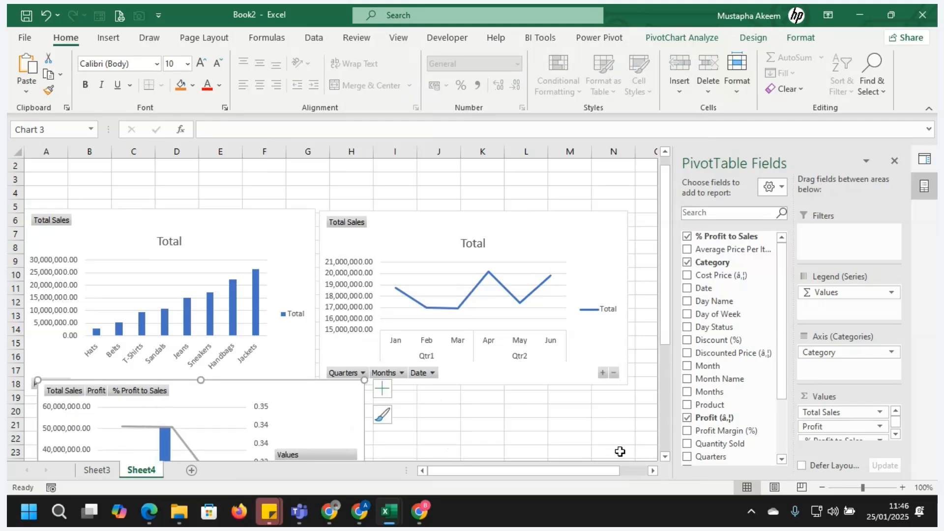
scroll(668, 465, down, 3)
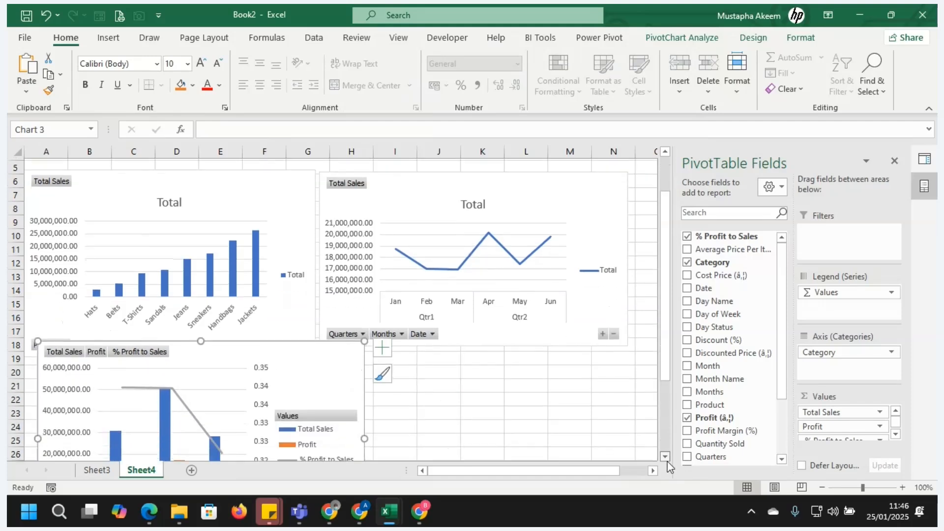
scroll(668, 465, down, 1)
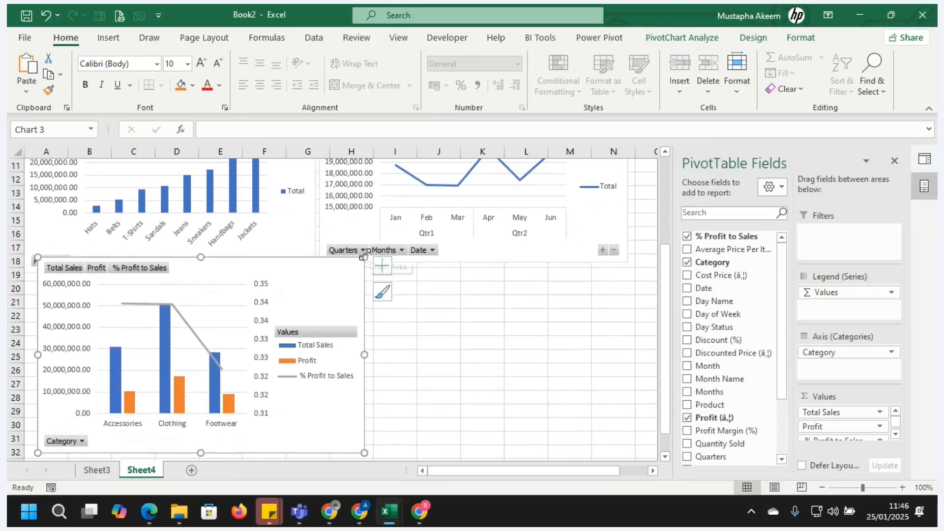
drag(364, 256, 253, 273)
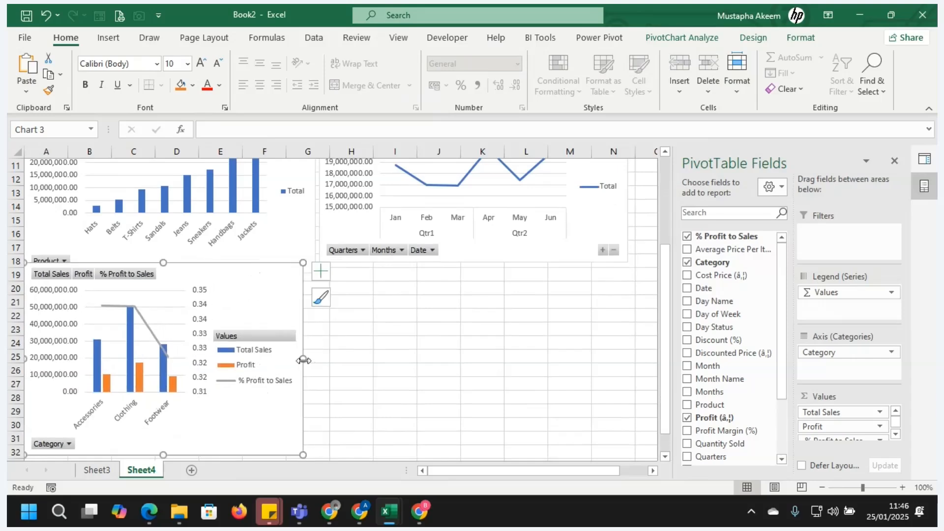
drag(303, 359, 313, 359)
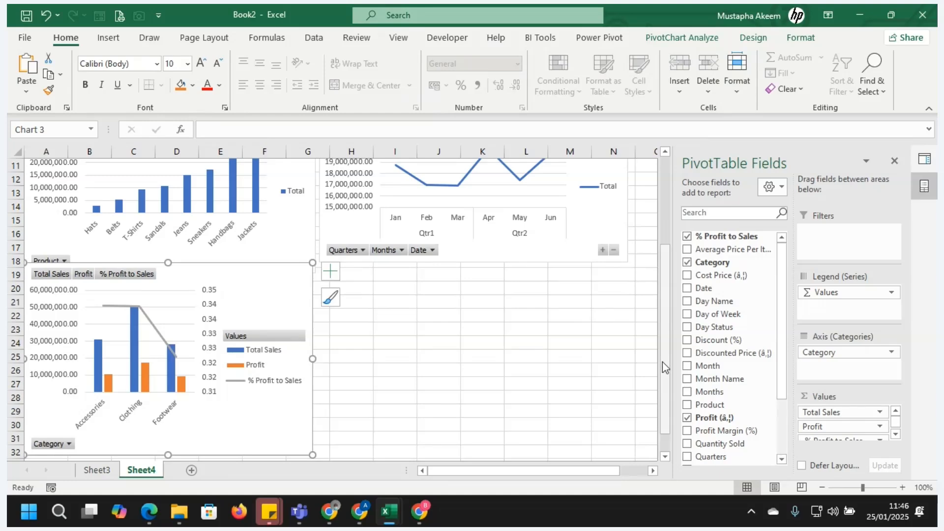
Place the legend of the category combo chart on Sheet4 at the bottom of the chart
drag(662, 362, 676, 394)
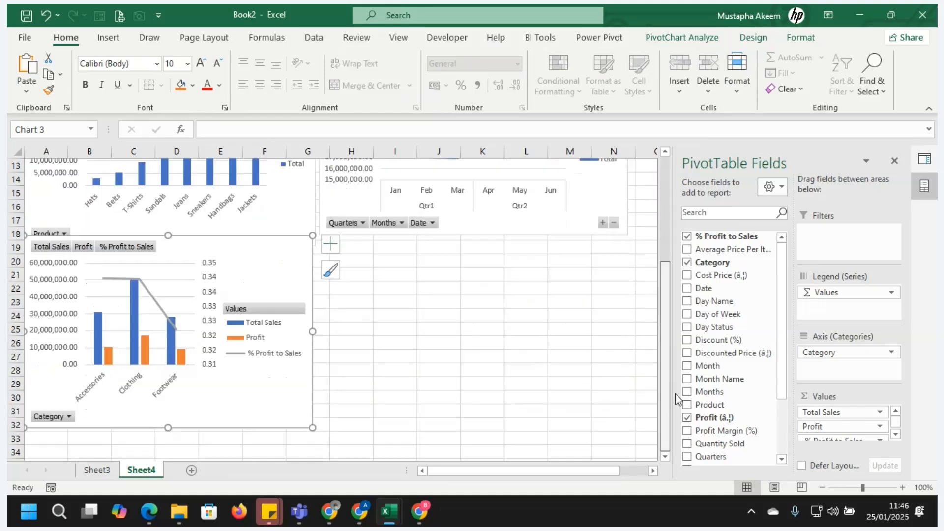
click(331, 244)
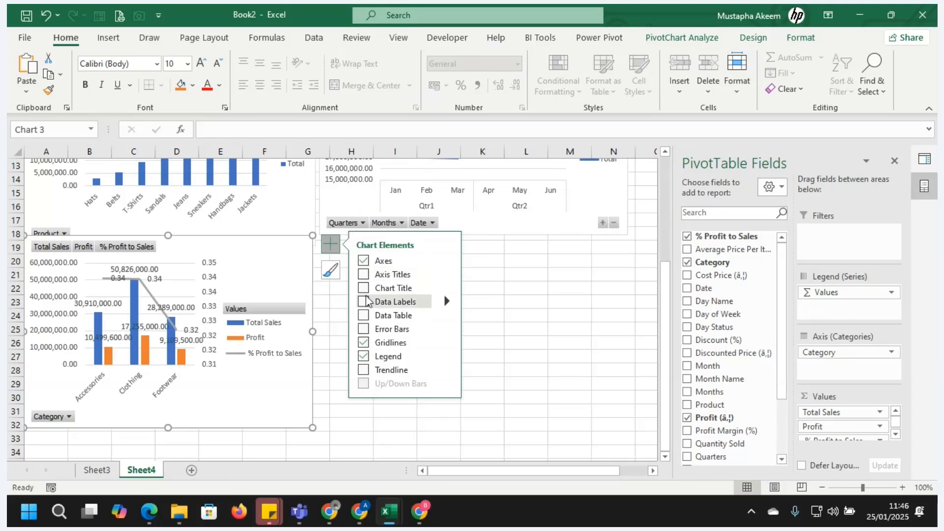
click(447, 356)
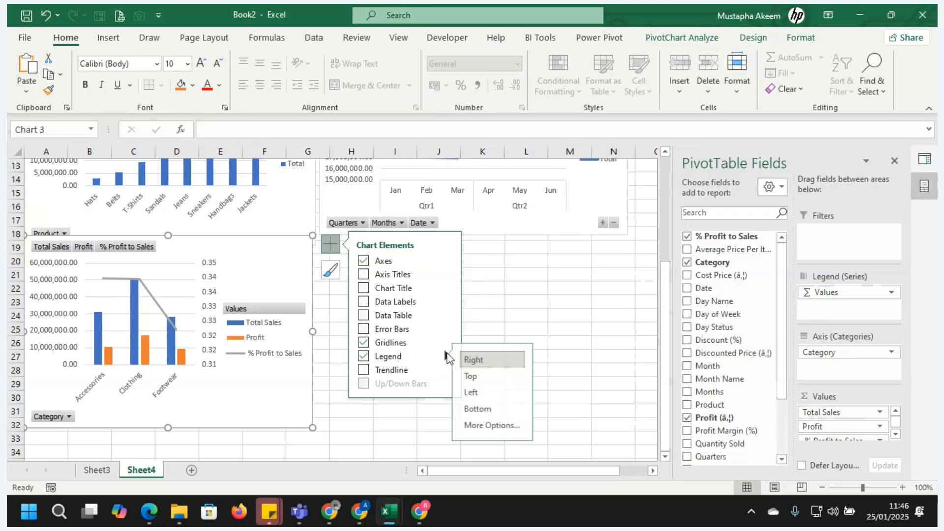
click(494, 410)
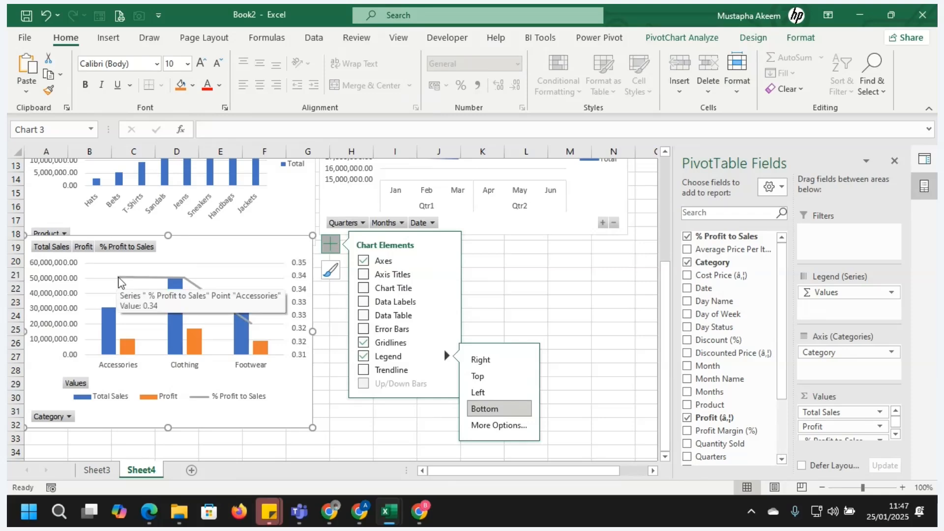
Hide the value field buttons on the category combo chart
mouse_move(187, 285)
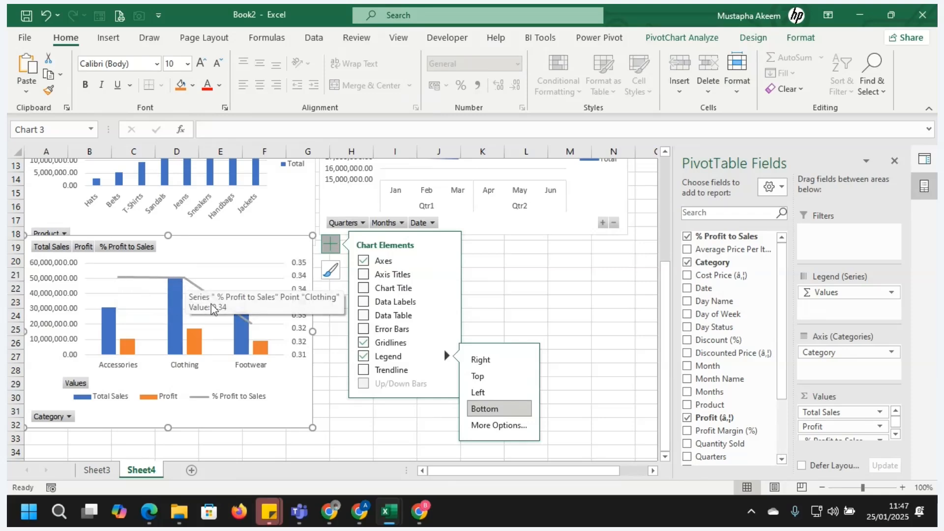
mouse_move(252, 329)
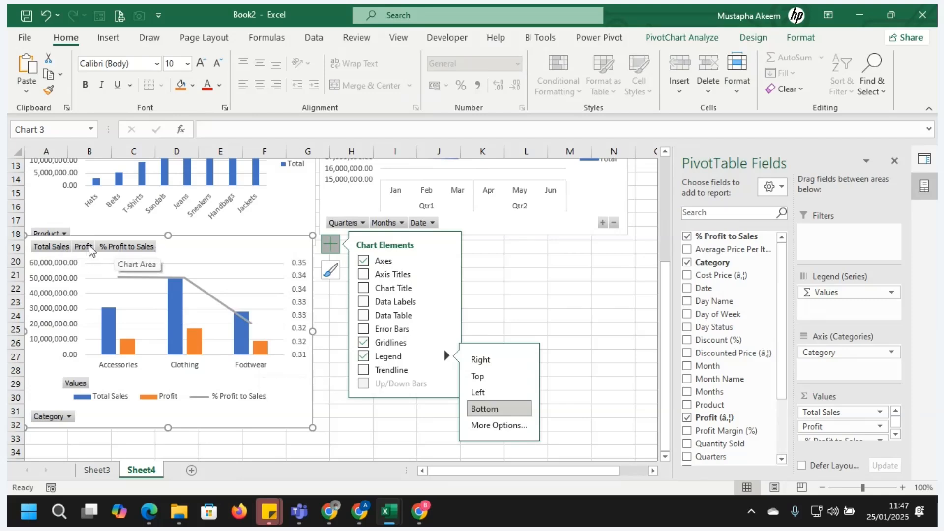
click(149, 247)
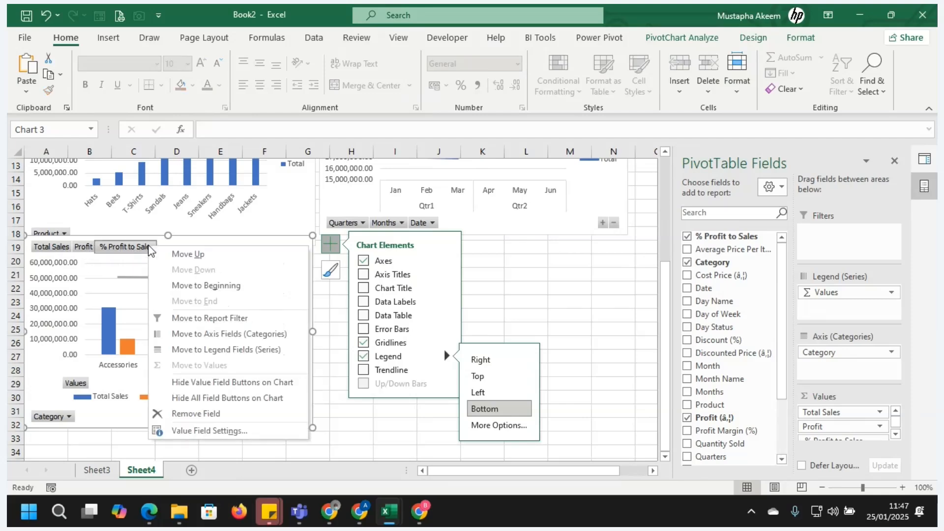
click(214, 384)
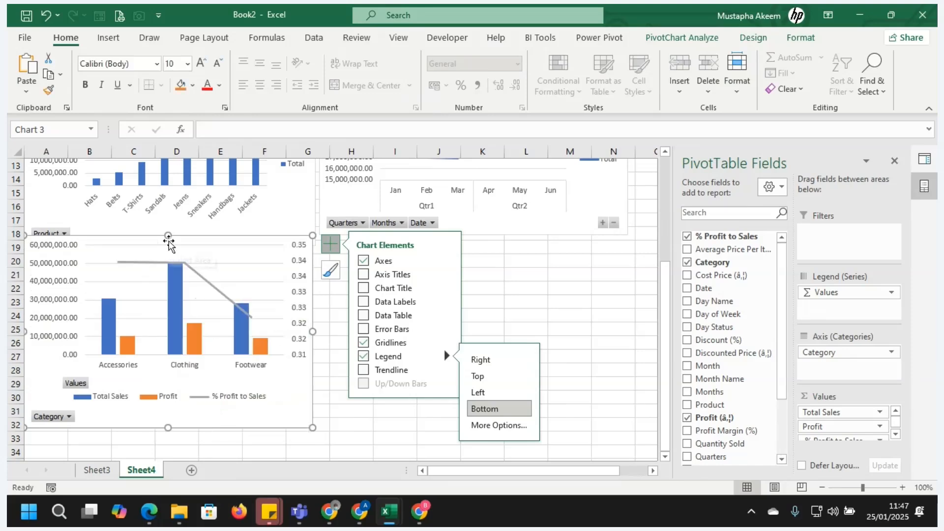
Add a chart title to the category combo chart reading "SALES VS PROFIT"
click(365, 288)
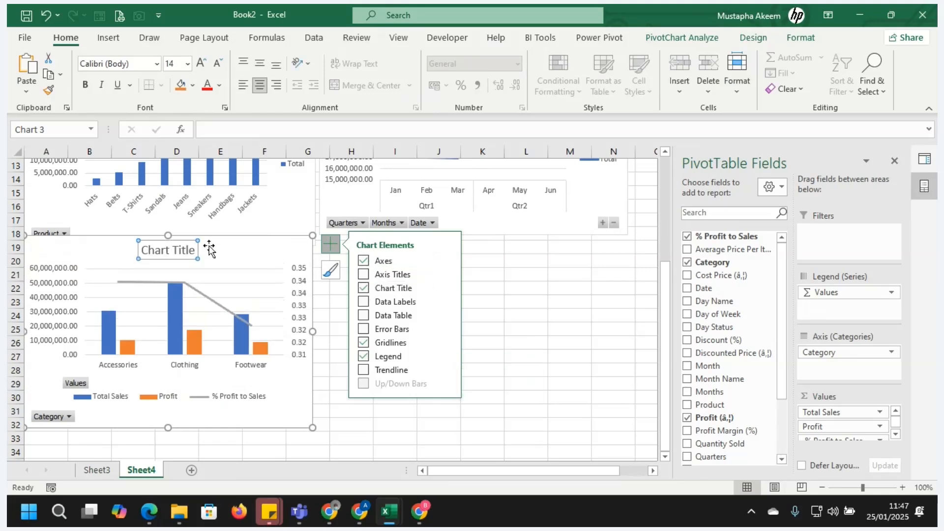
click(178, 251)
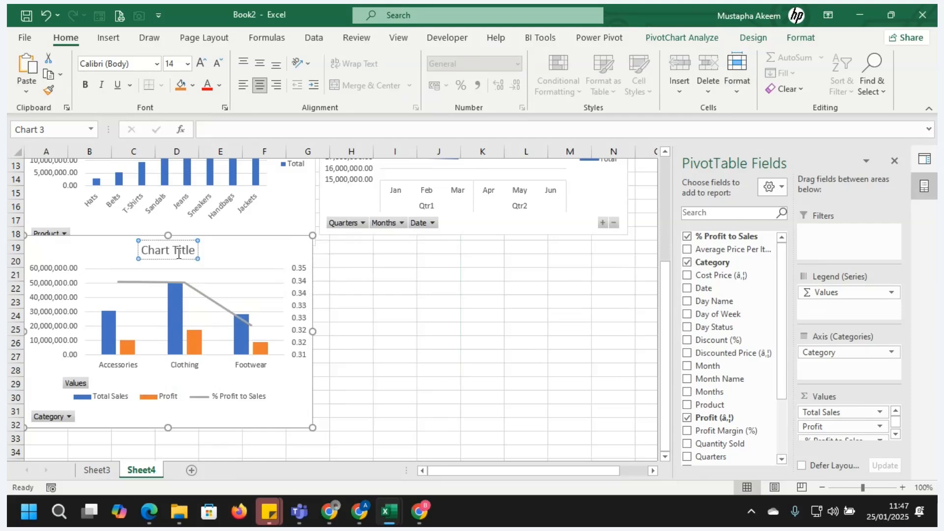
text(S)
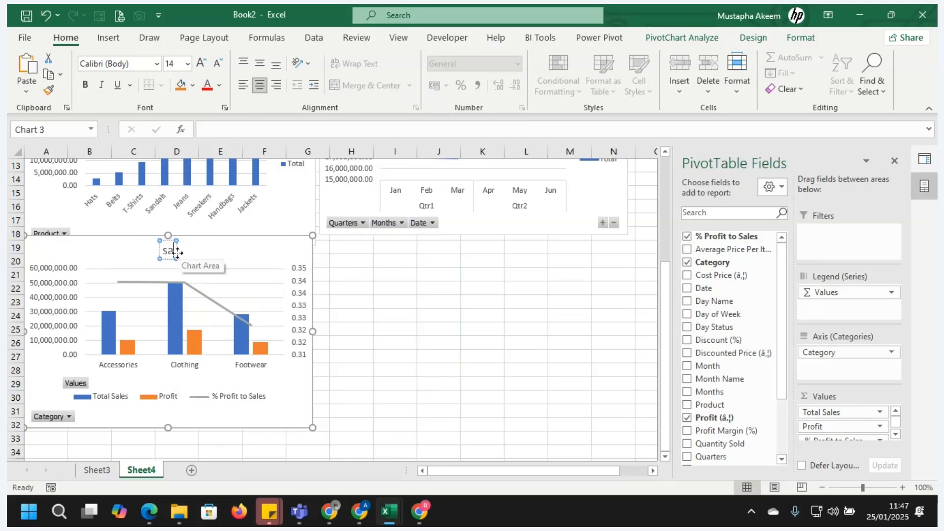
key(BackSpace)
text(SALES VS)
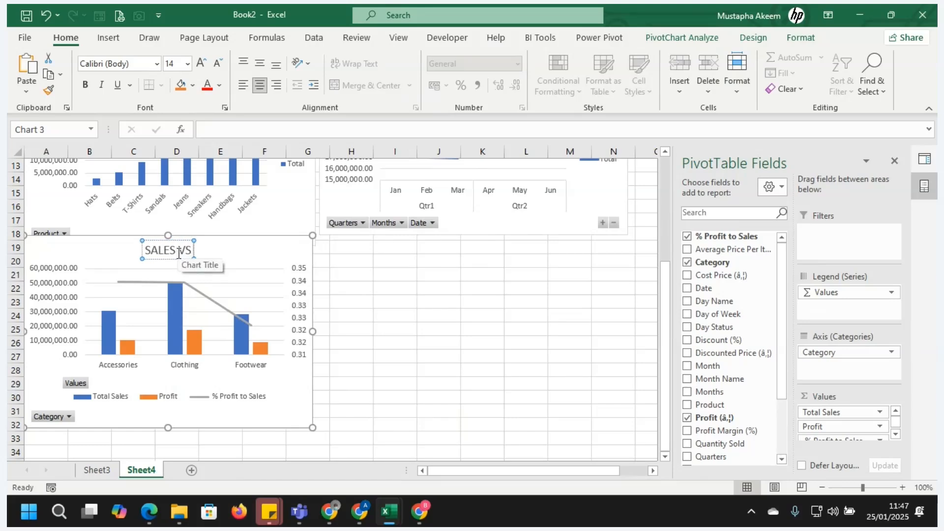
text( PRO)
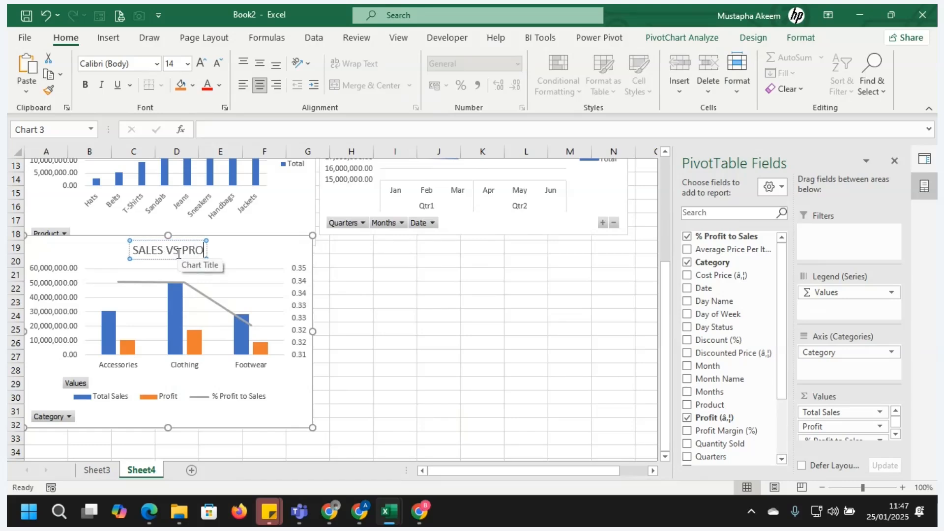
text(FIT)
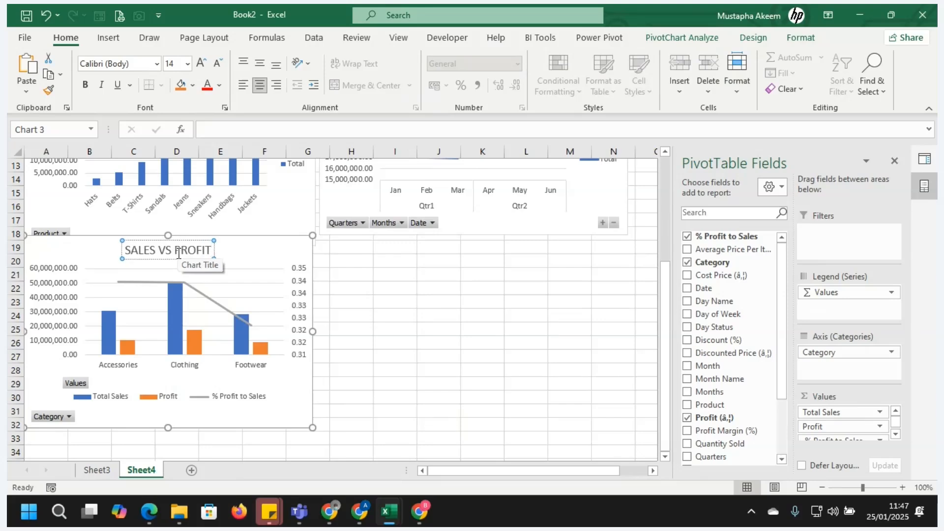
click(264, 251)
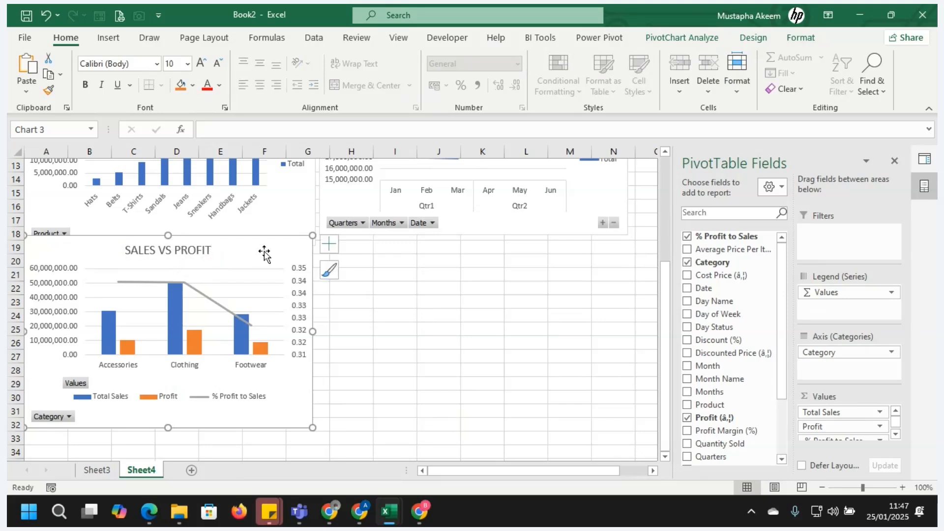
Extend the combo chart's title to read "SALES VS PROFIT BY CATEGORIES"
click(181, 249)
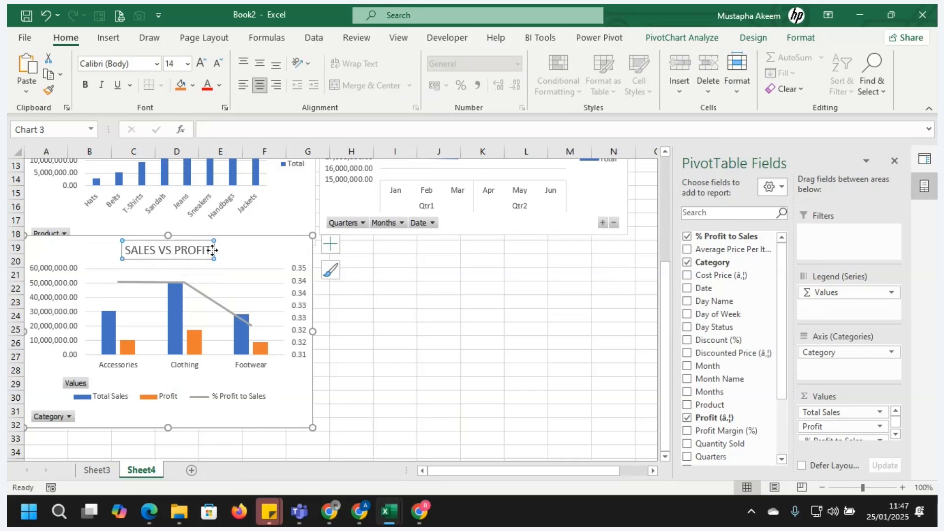
click(212, 250)
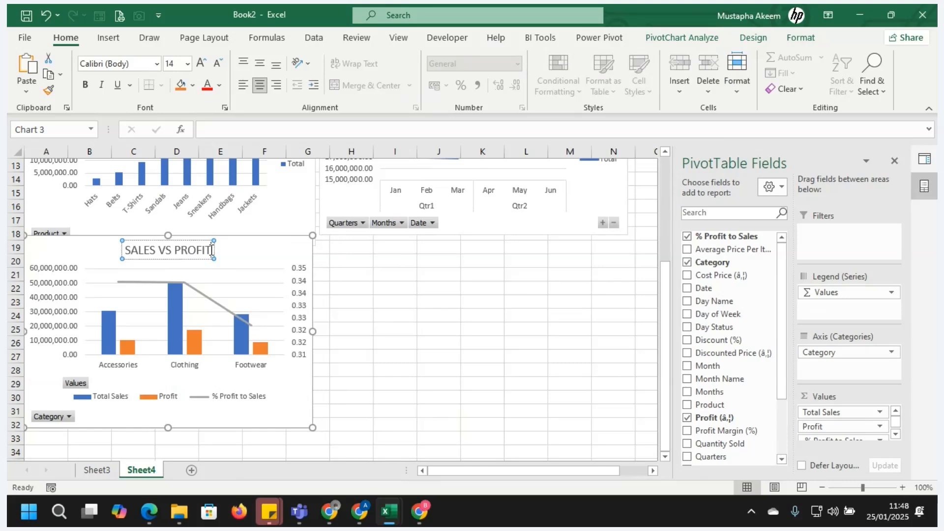
text(BY)
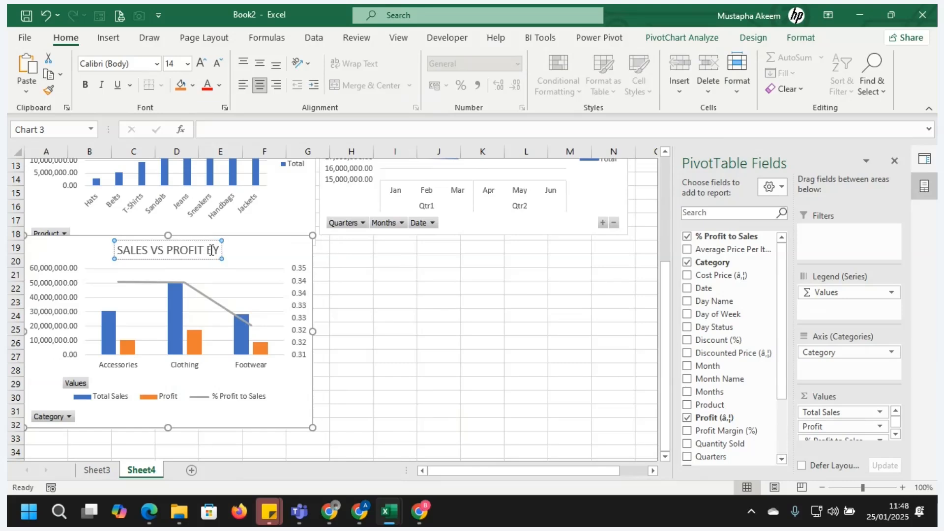
text( C)
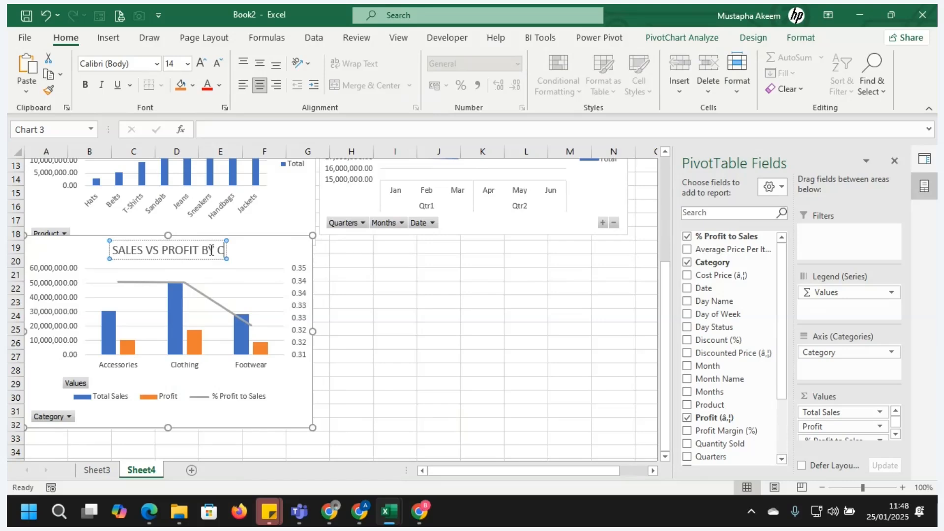
text(ATEGO)
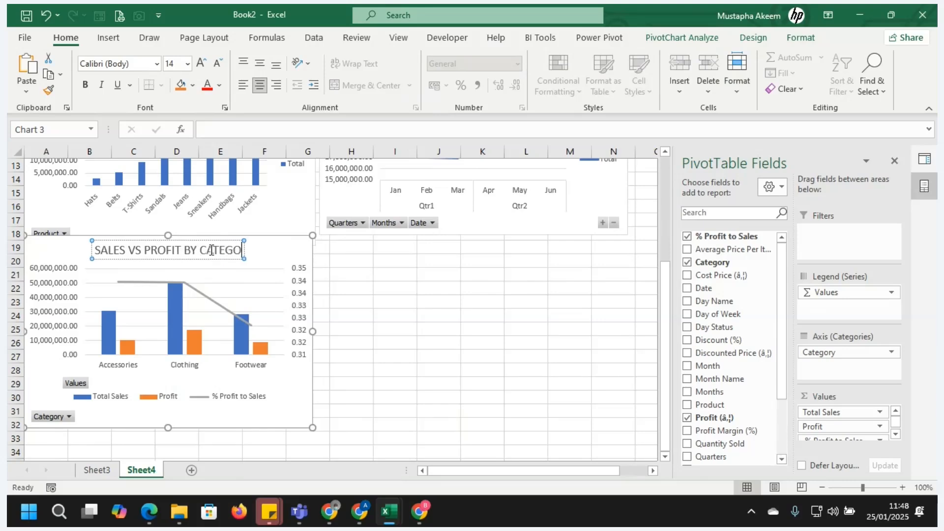
text(RU)
key(BackSpace)
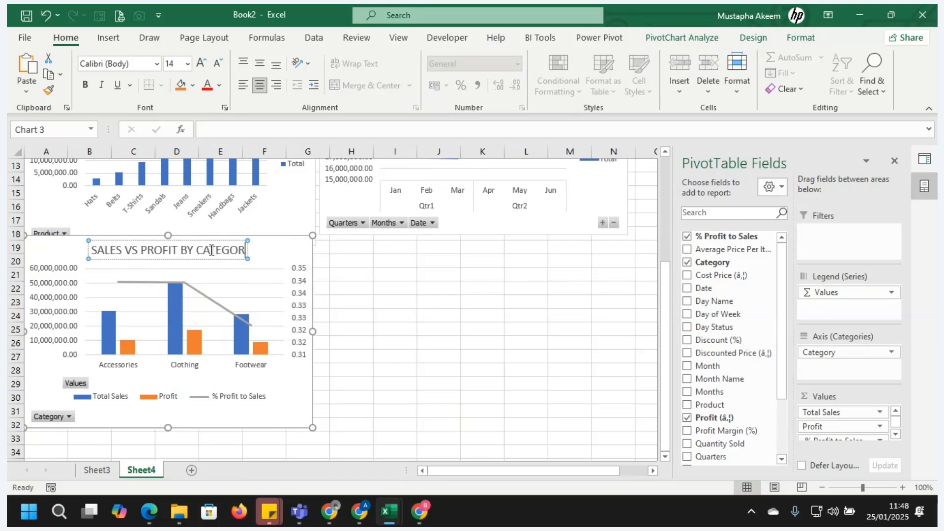
text(IES)
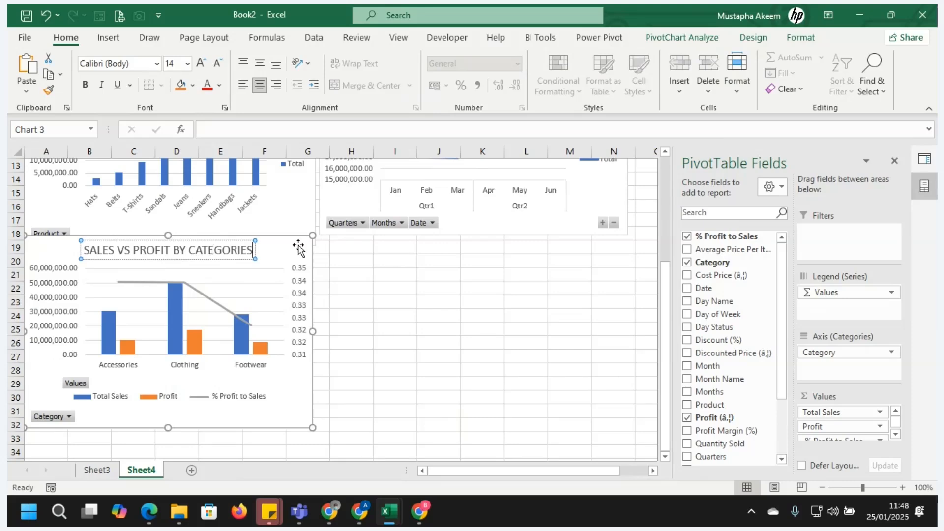
Make the combo chart's whole title bold and nudge the chart slightly to the right
key(ctrl+a)
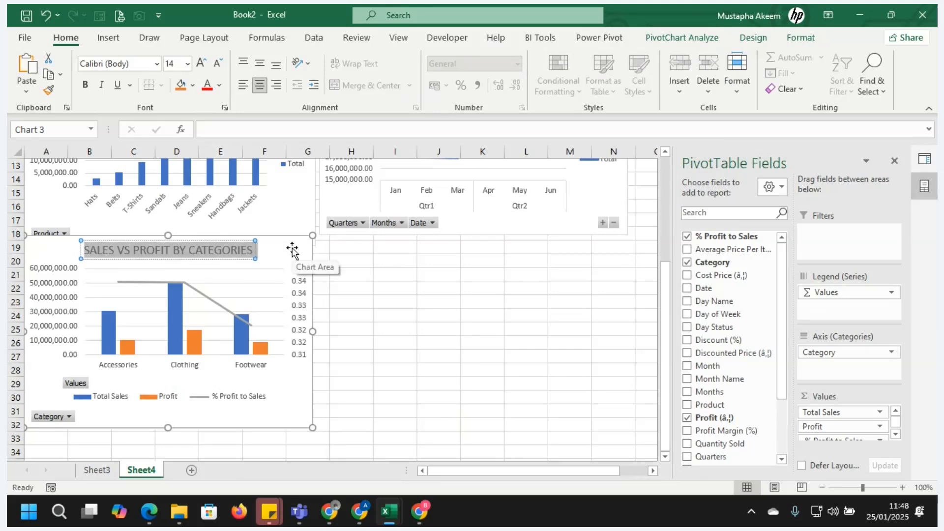
click(283, 249)
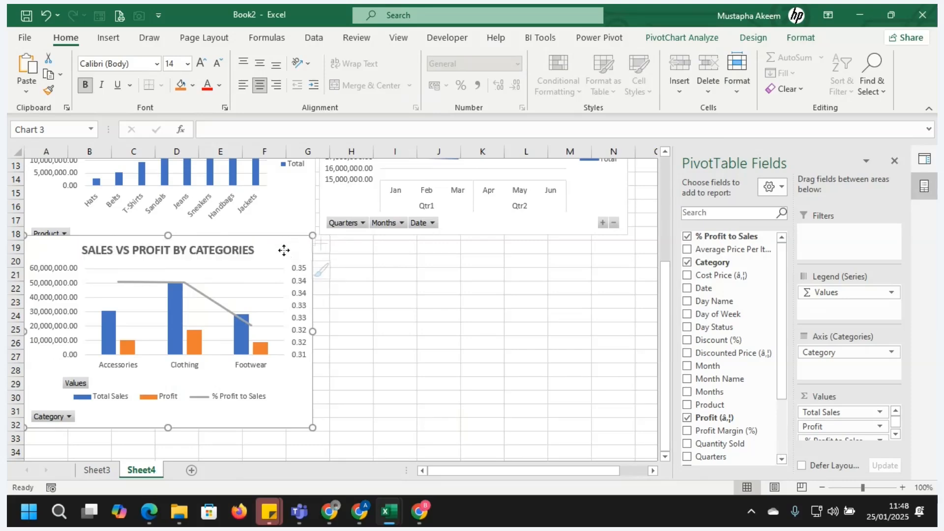
drag(275, 251, 277, 251)
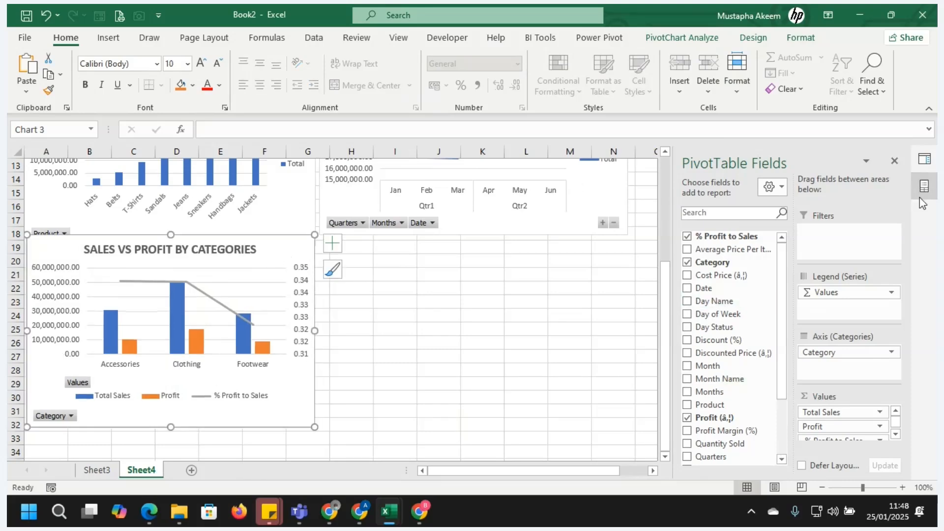
Close the PivotTable Fields pane and select the empty PivotTable10 at G16 on Sheet3
click(895, 161)
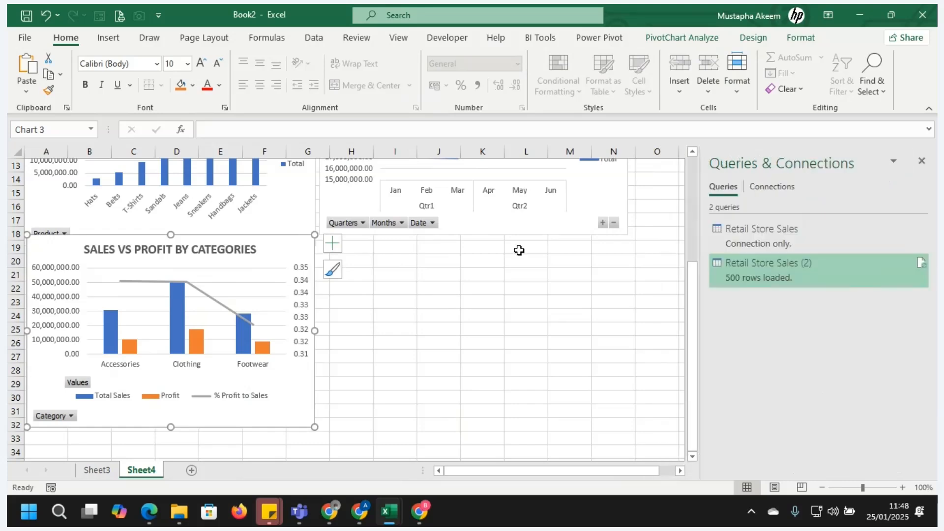
click(97, 470)
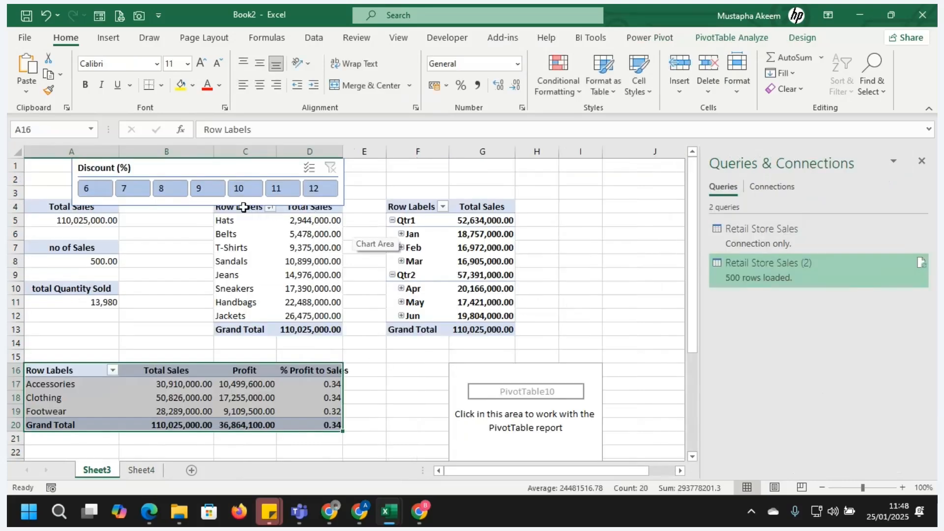
drag(244, 207, 335, 338)
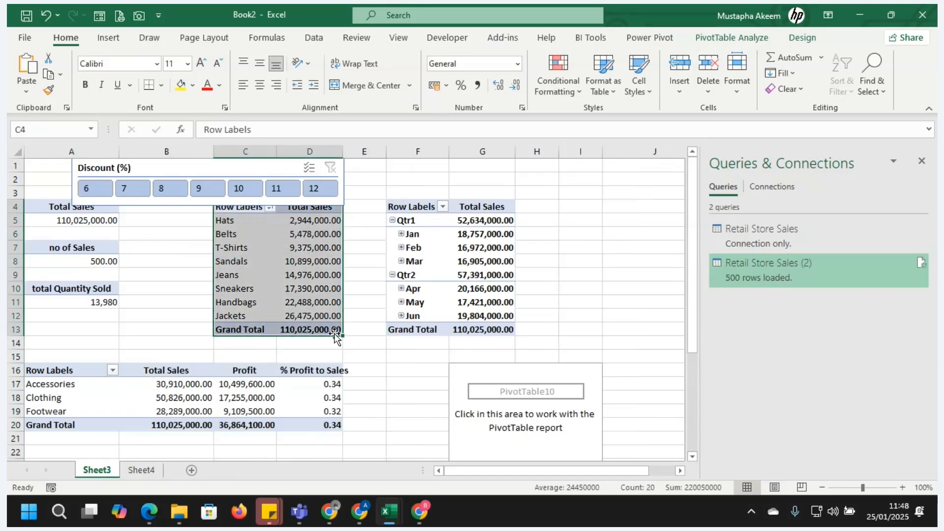
click(642, 247)
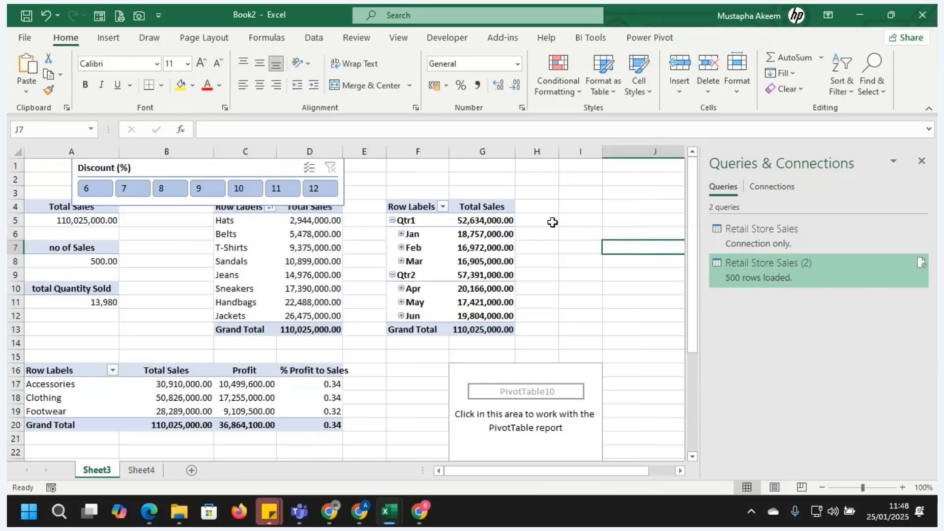
click(566, 377)
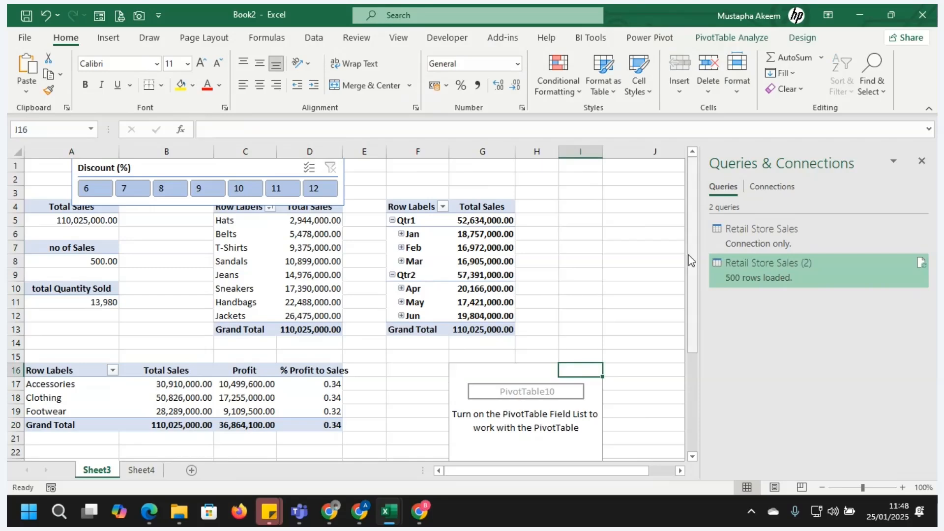
drag(691, 261, 683, 352)
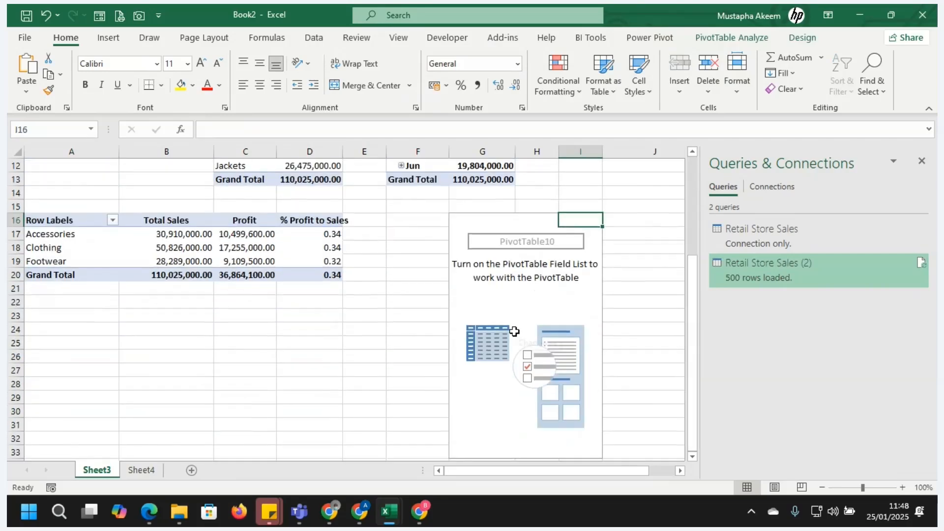
click(514, 333)
click(468, 219)
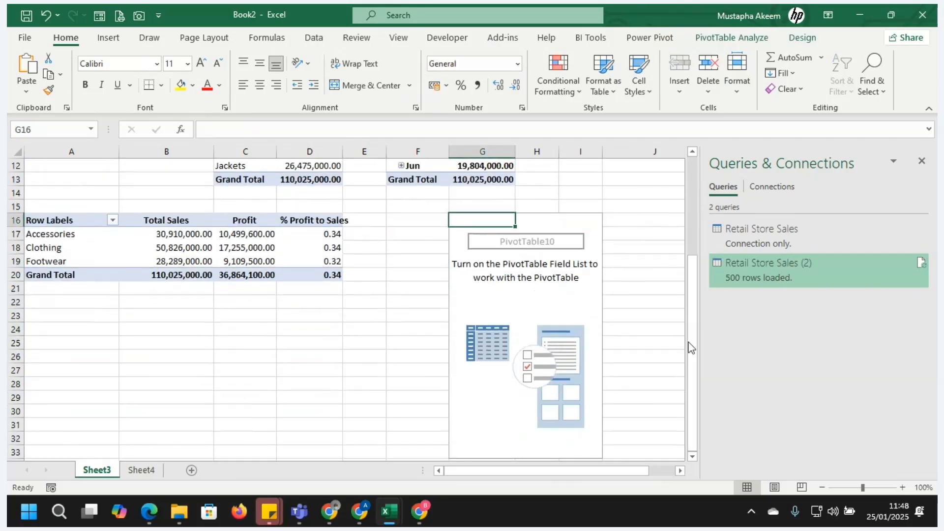
Close the Queries & Connections pane and show the field list for the empty PivotTable10
click(923, 162)
click(559, 297)
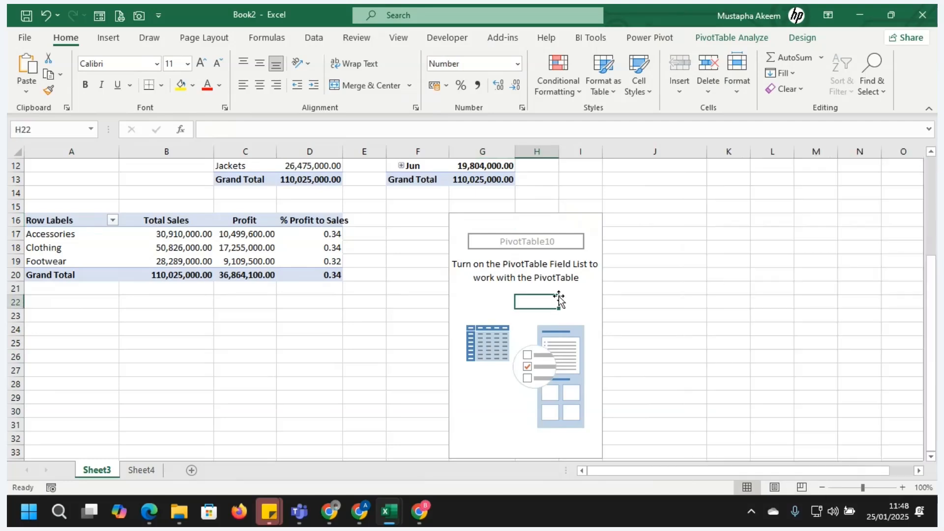
click(741, 42)
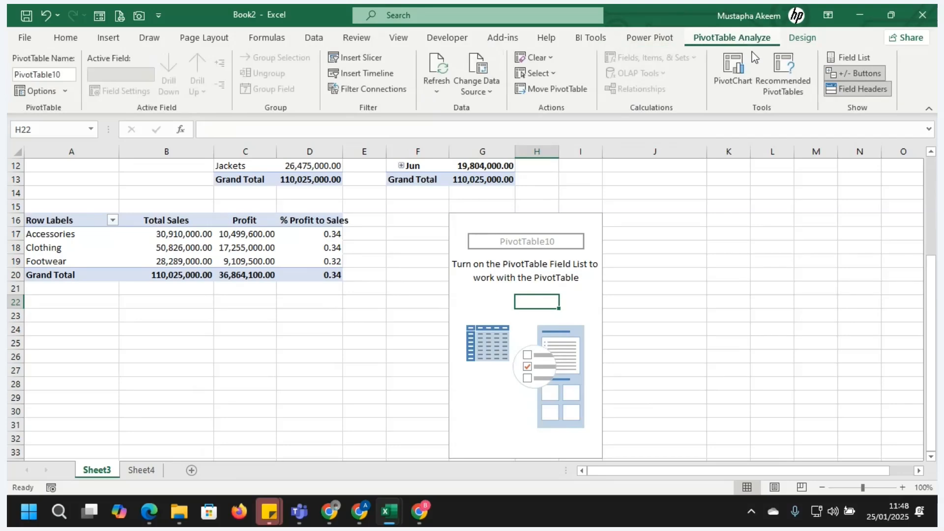
click(855, 58)
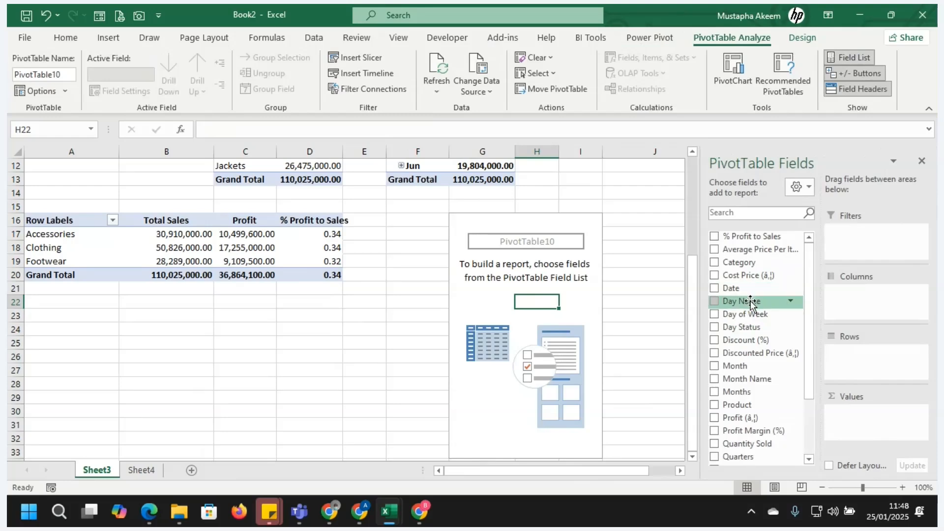
Build the empty PivotTable10 with Day Name in the rows and Total Sales summed in the values
drag(751, 302, 842, 351)
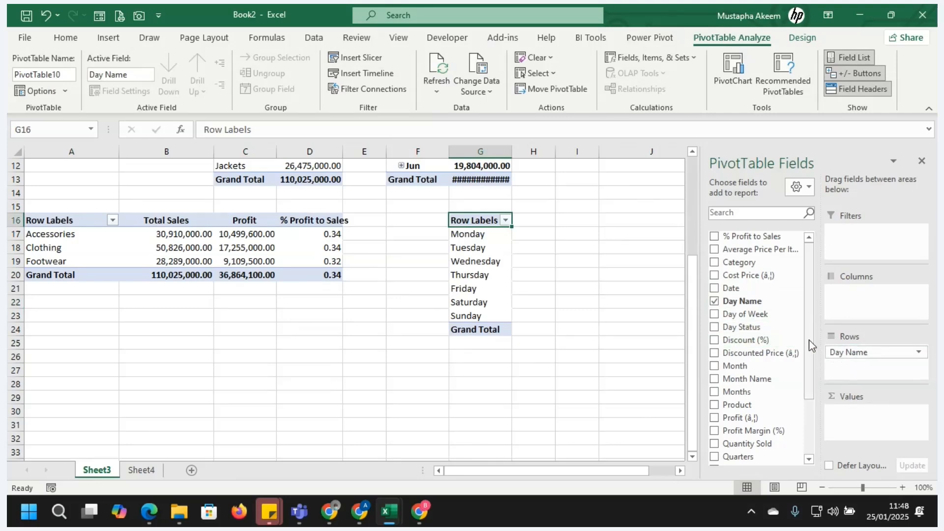
drag(811, 343, 814, 381)
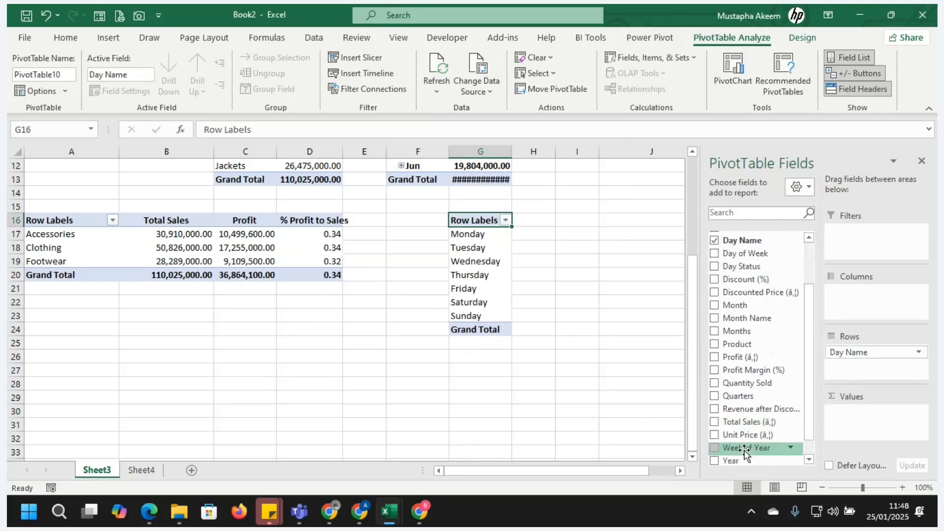
drag(742, 422, 857, 427)
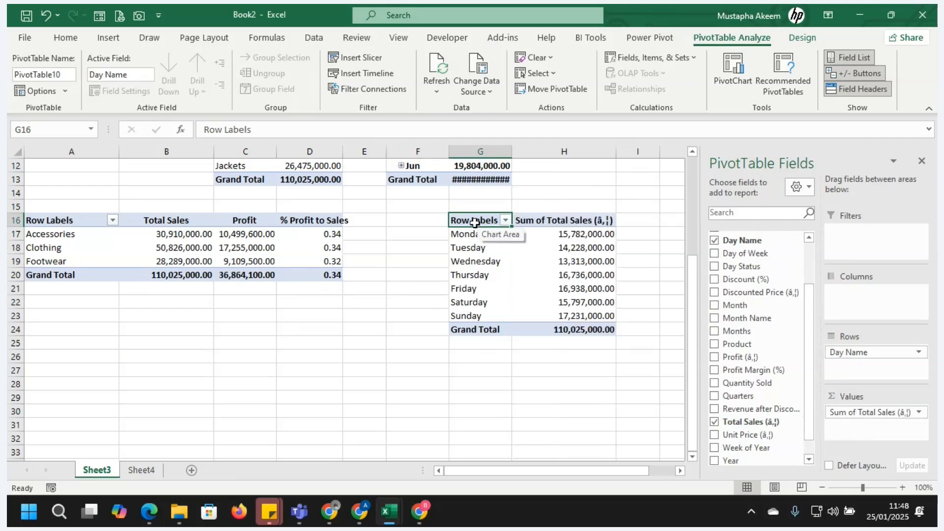
Strip the garbled currency suffix from the H16 value header so it reads "Sum of Total Sales"
drag(472, 217, 593, 331)
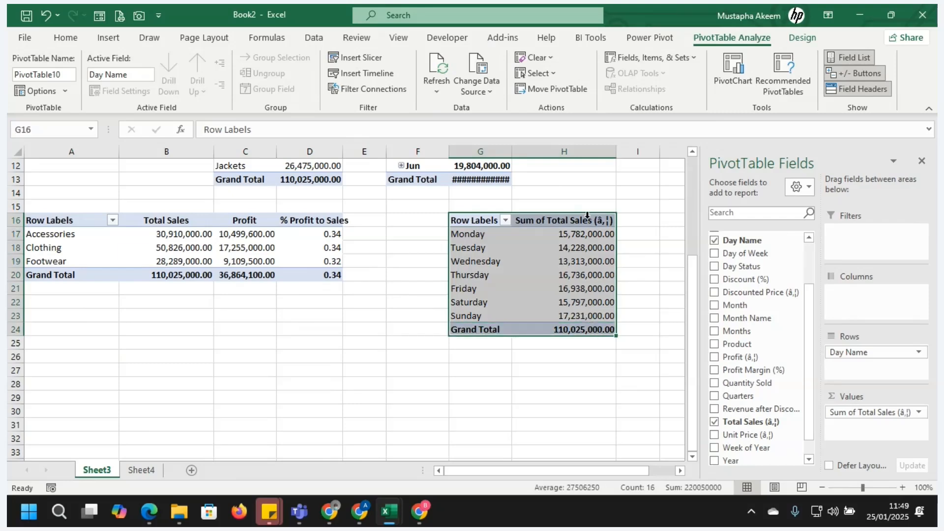
click(587, 215)
click(321, 136)
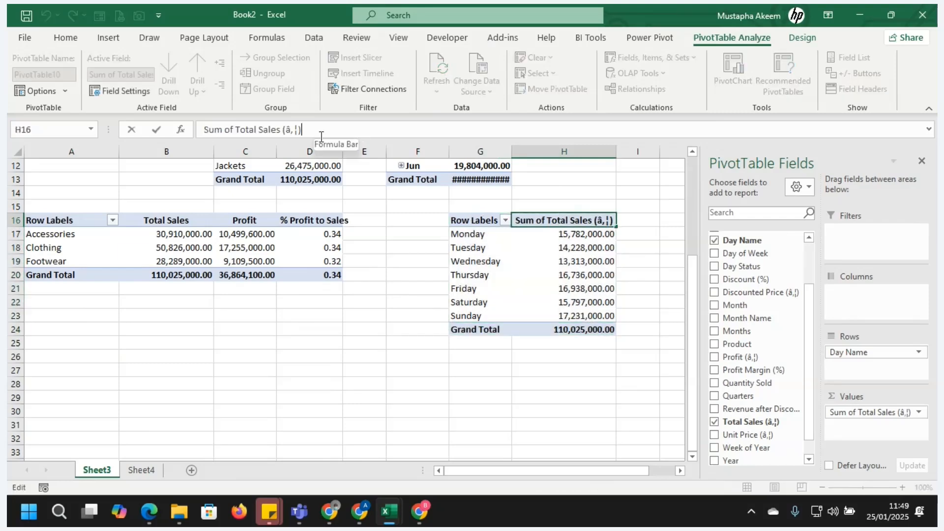
key(BackSpace)
key(BackSpace)
key(BackSpace)
key(BackSpace)
key(BackSpace)
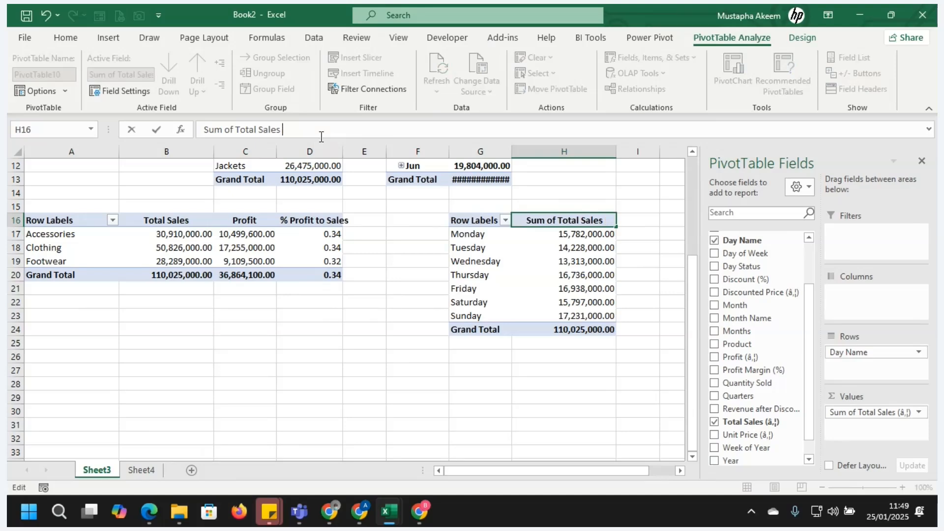
Rename the pivot table's row label header in G16 as WEEKDAY
click(471, 225)
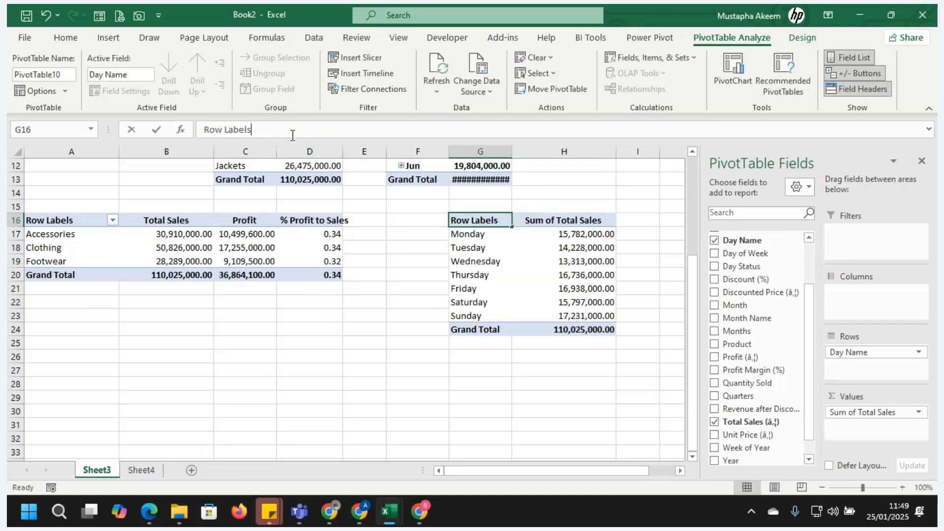
drag(292, 135, 195, 127)
text(WEE)
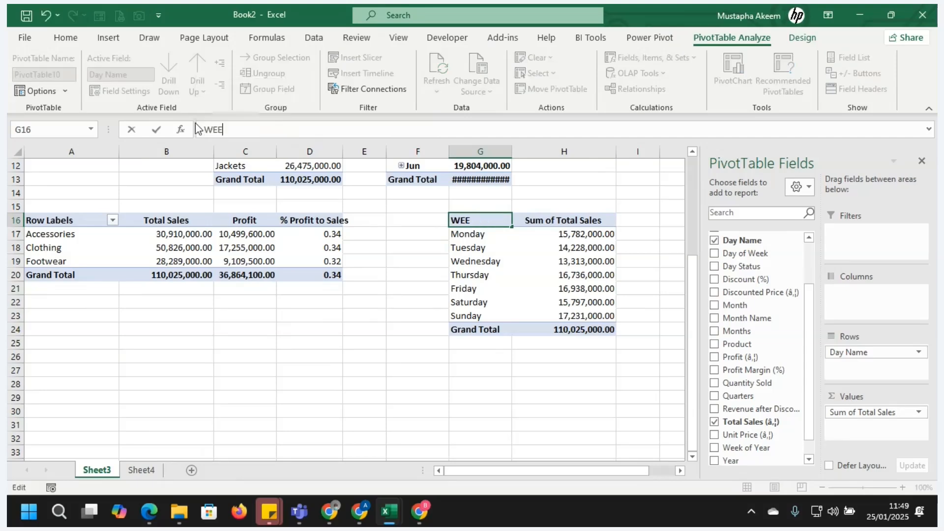
text(KDAY)
key(Return)
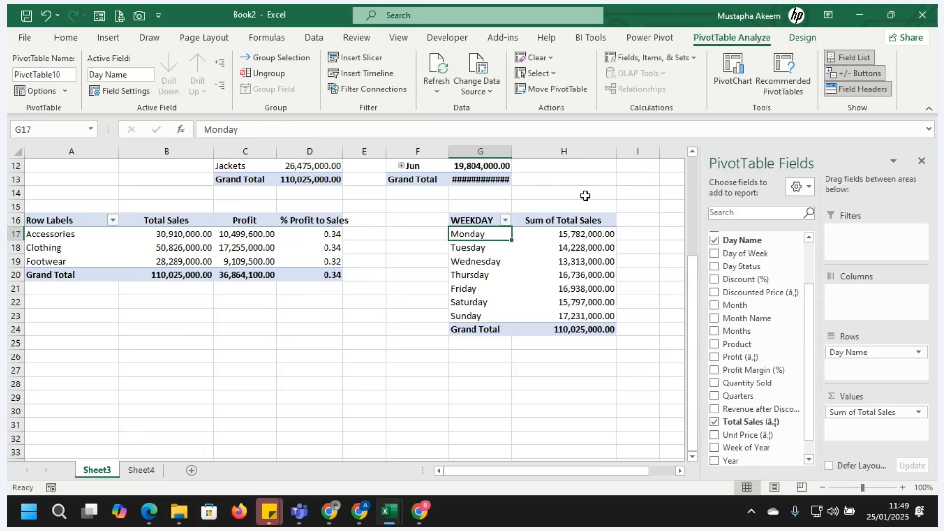
Shorten the value header in H16 to "Total Sales" by removing "Sum of"
click(534, 220)
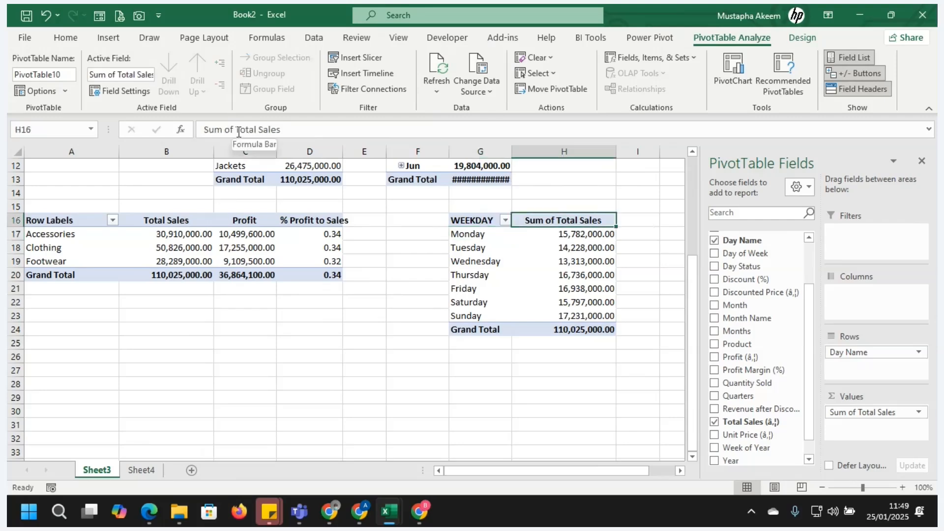
drag(236, 129, 203, 130)
key(BackSpace)
key(Return)
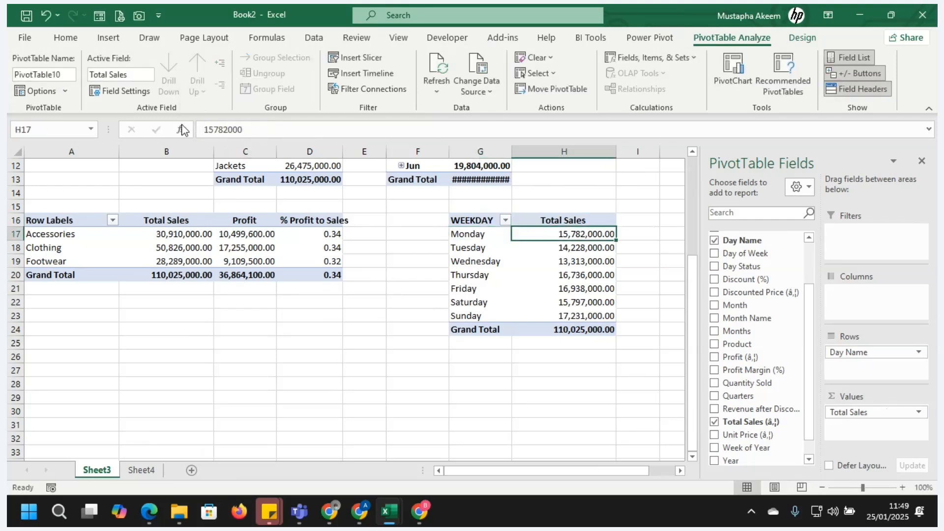
Copy the weekday pivot table G16:H24 and paste it as a linked picture at H19 on Sheet4
drag(492, 220, 601, 326)
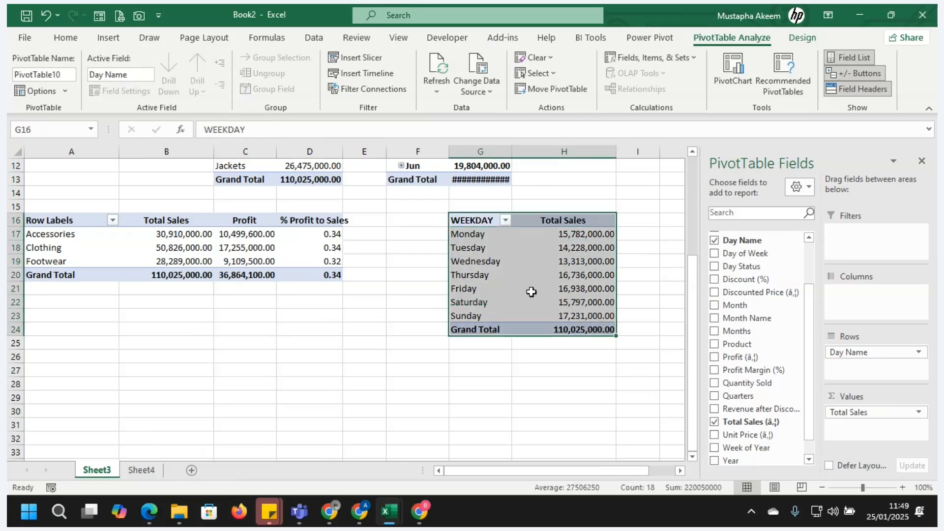
right_click(518, 277)
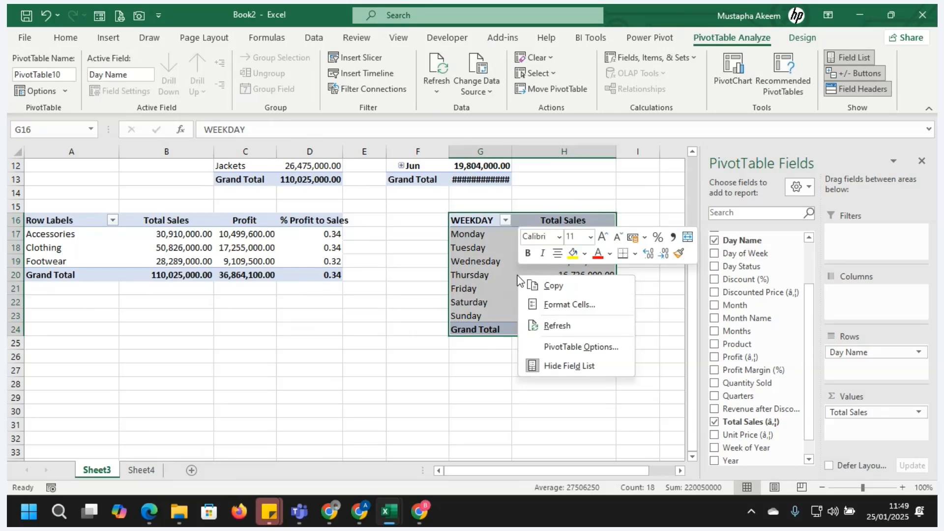
click(551, 289)
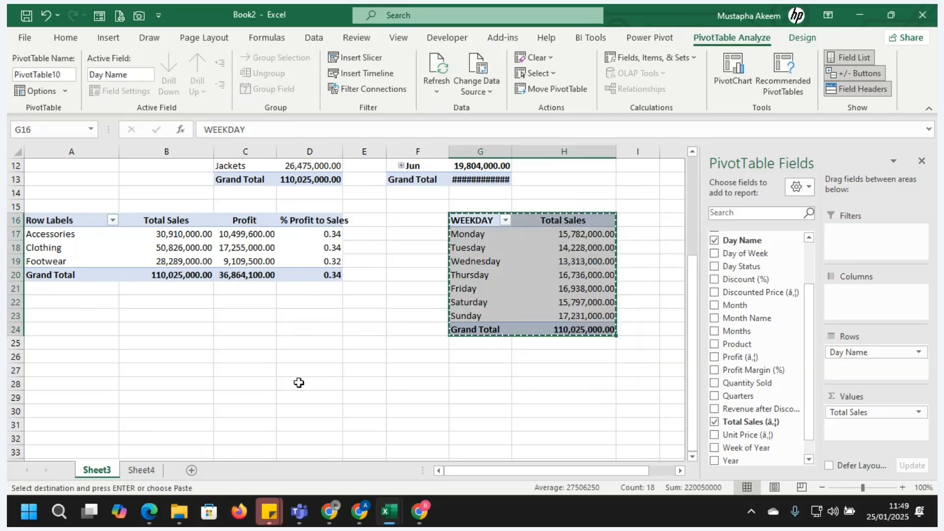
click(141, 470)
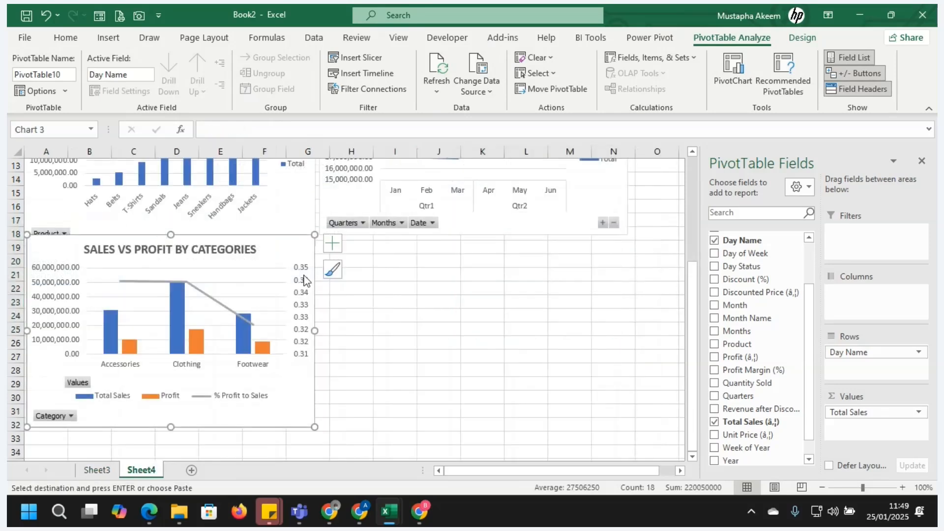
click(357, 251)
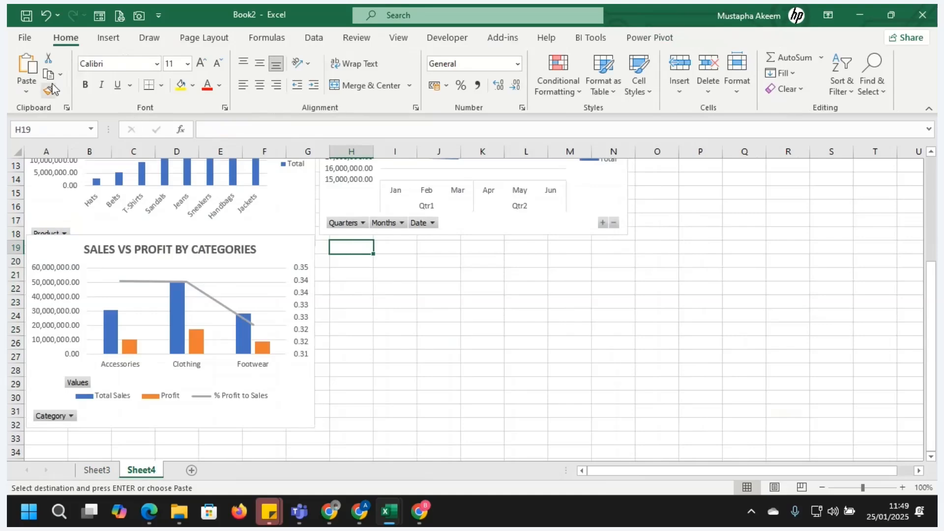
click(23, 90)
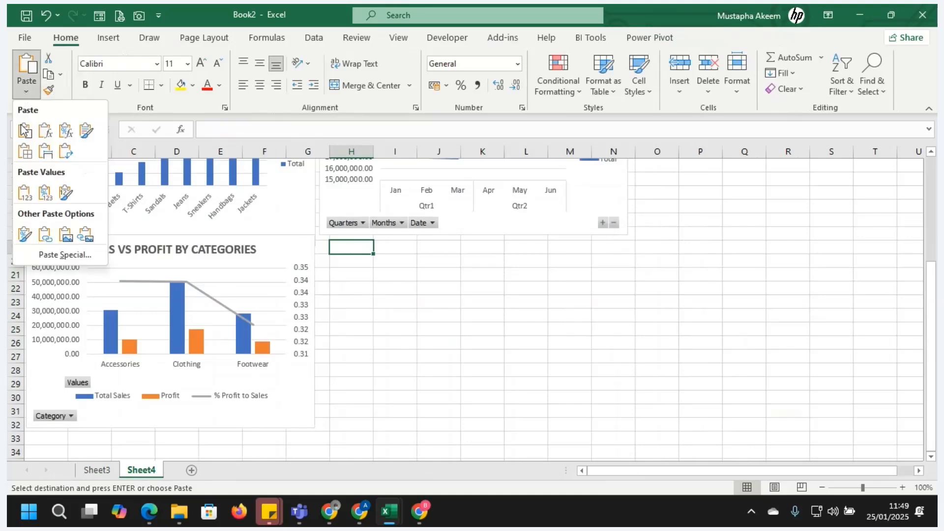
click(86, 236)
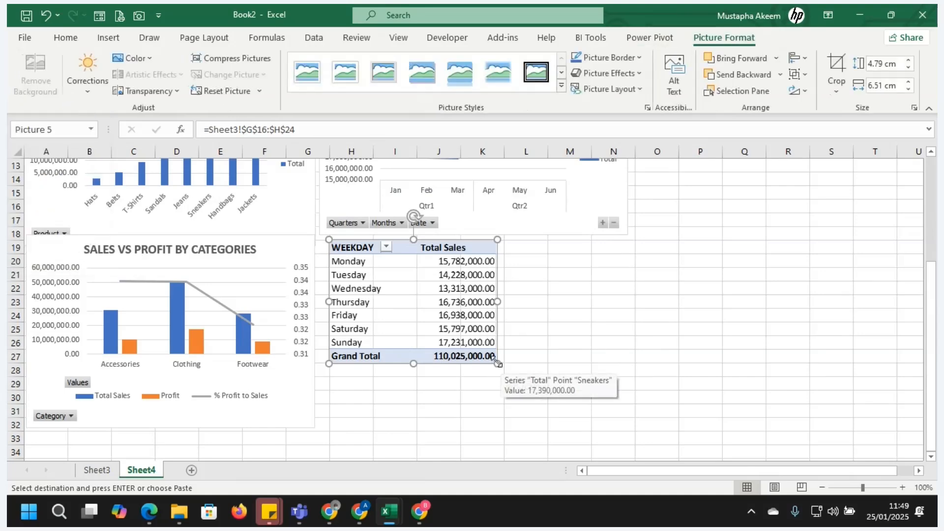
Resize the linked weekday table picture to about 7.3 cm high and 11.27 cm wide, beside the combo chart
drag(498, 362, 614, 424)
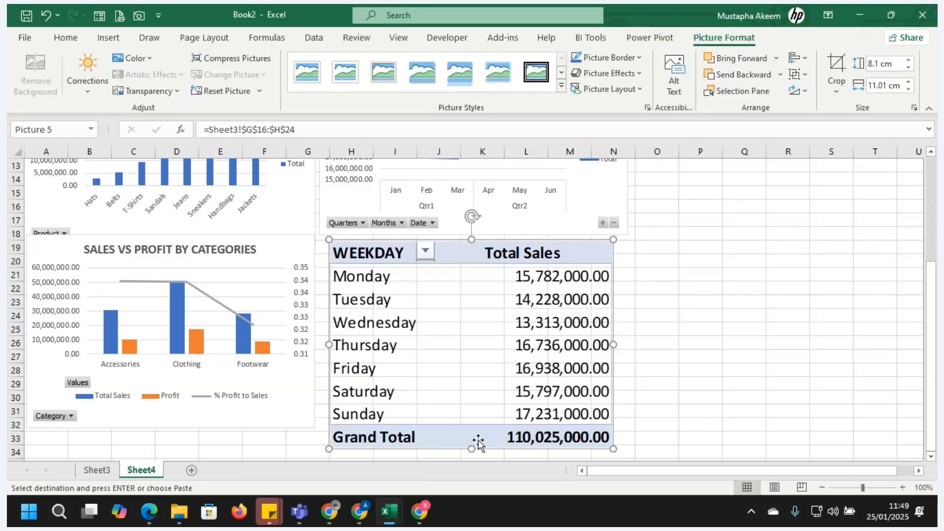
drag(470, 449, 470, 428)
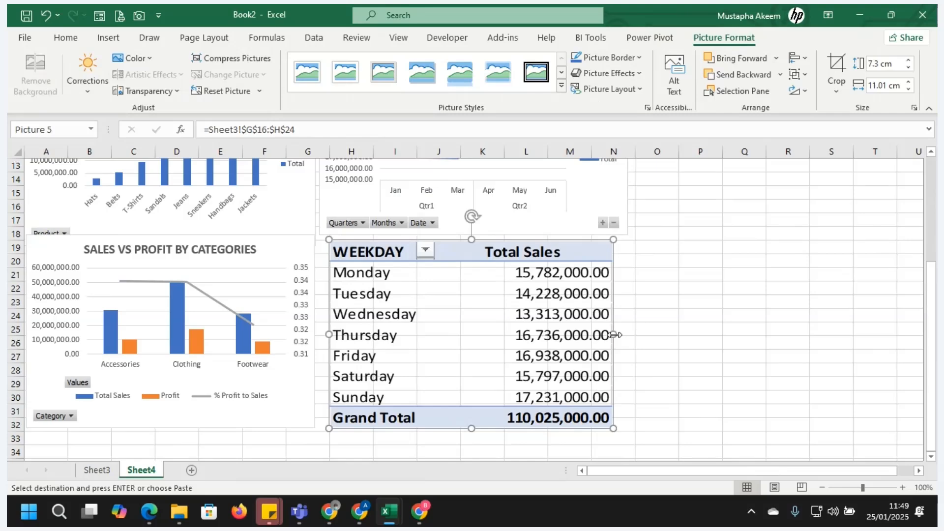
drag(615, 335, 621, 334)
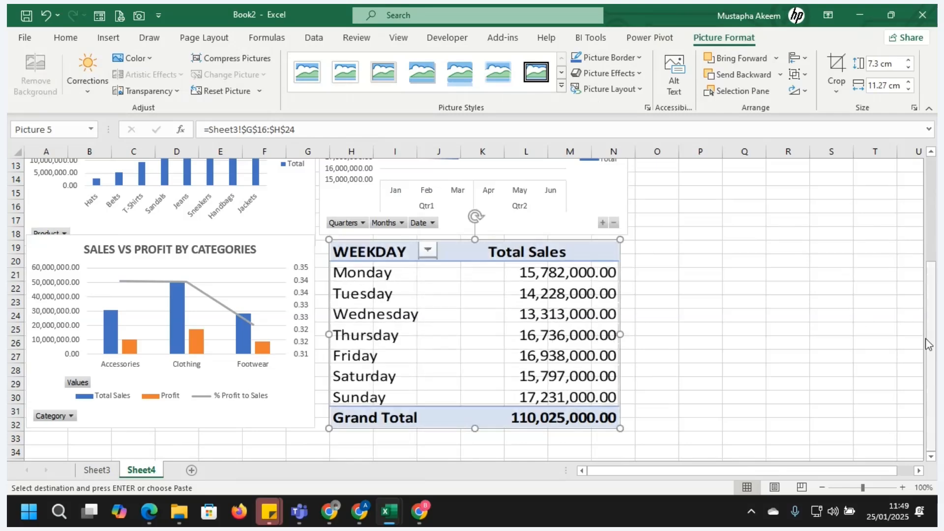
Turn off the gridlines on Sheet4
drag(928, 341, 924, 234)
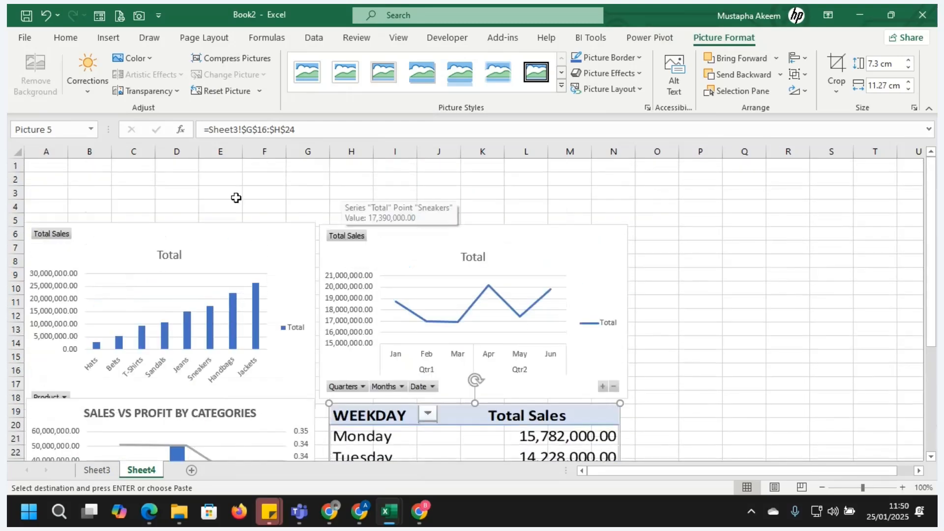
click(16, 153)
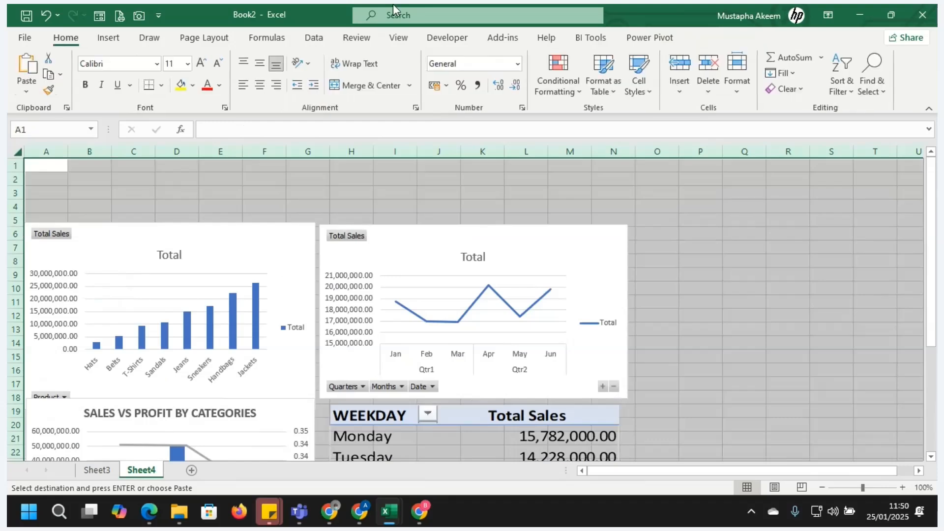
click(398, 38)
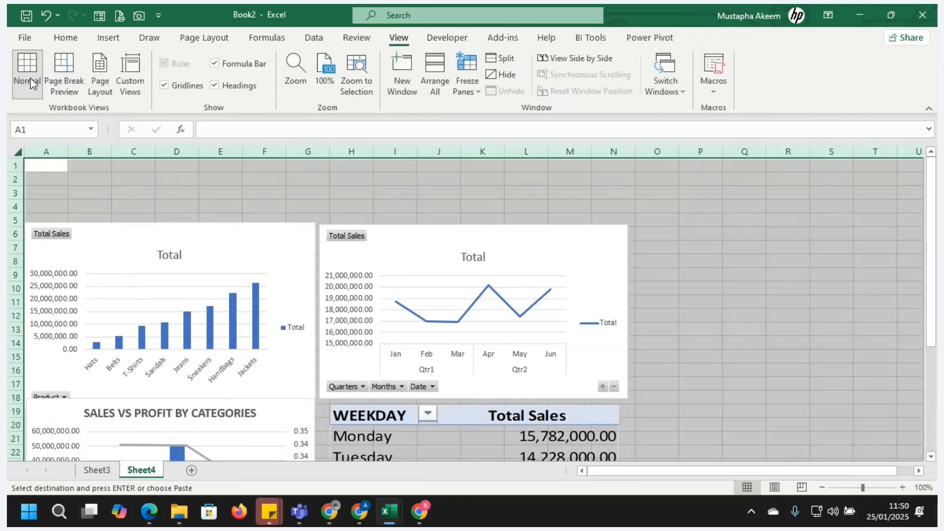
click(163, 86)
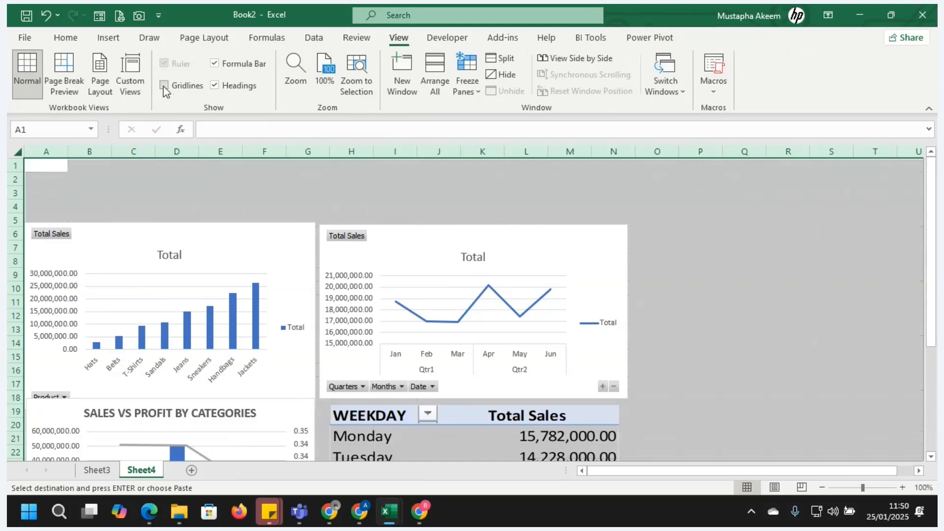
click(402, 187)
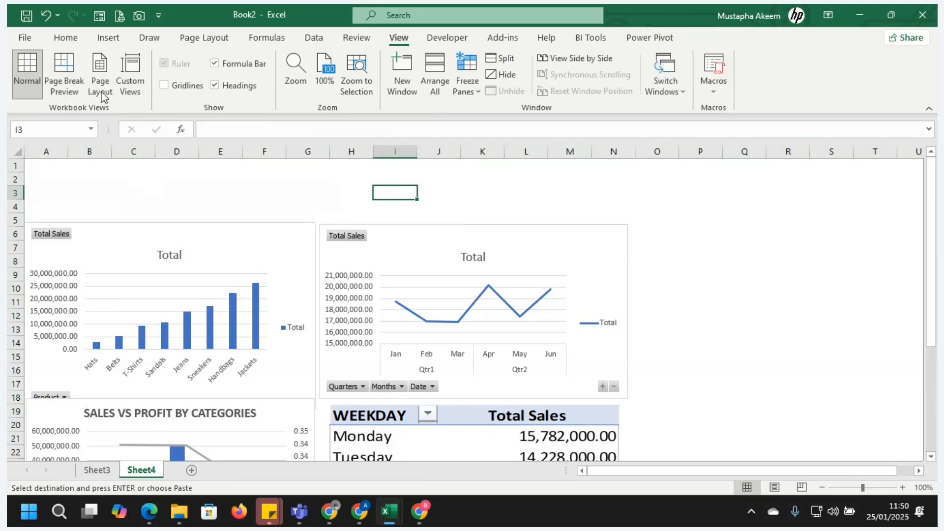
Fill all cells of Sheet4 with a light gray theme color
click(65, 38)
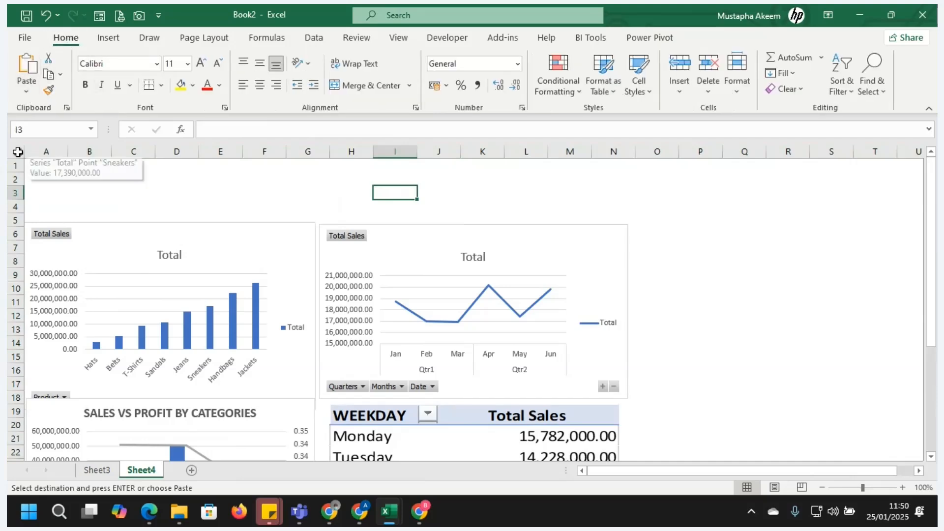
click(18, 152)
click(193, 85)
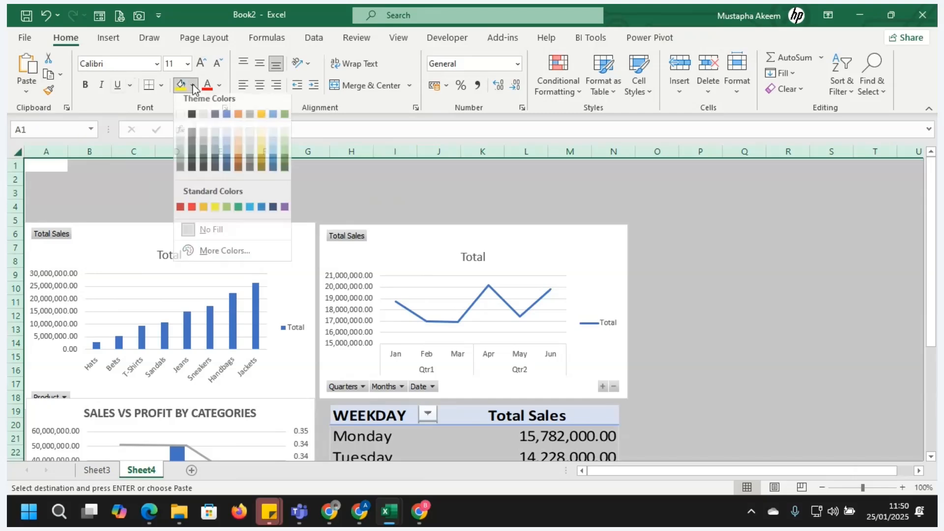
click(181, 143)
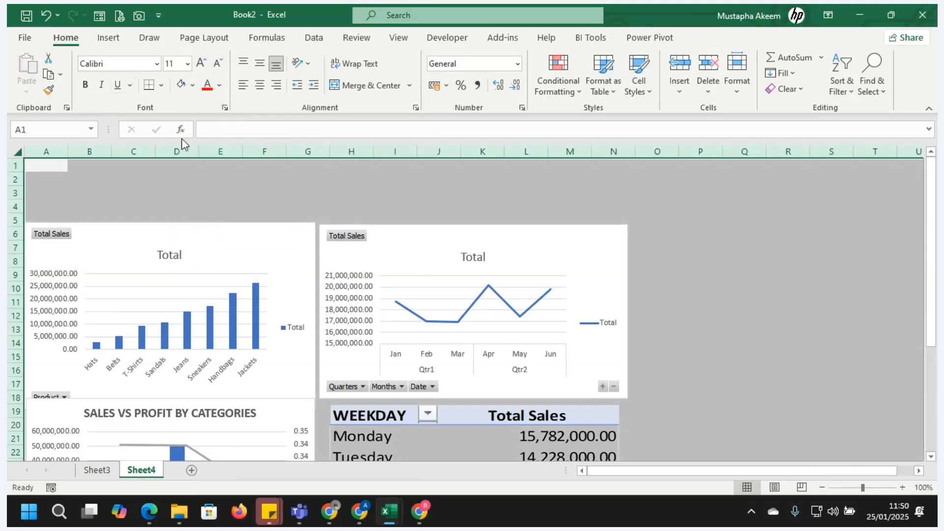
Hide all columns from O to the last column of Sheet4
click(701, 151)
click(660, 154)
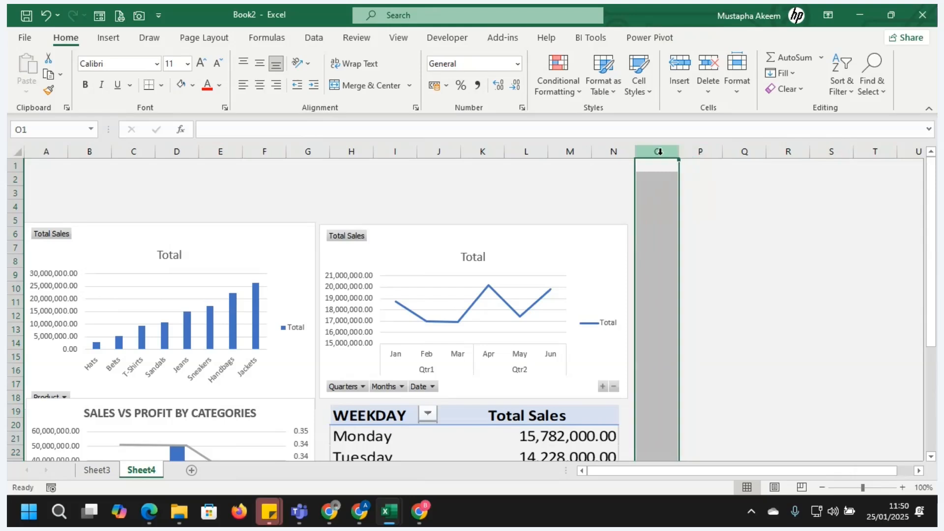
key(ctrl+shift+Right)
right_click(660, 153)
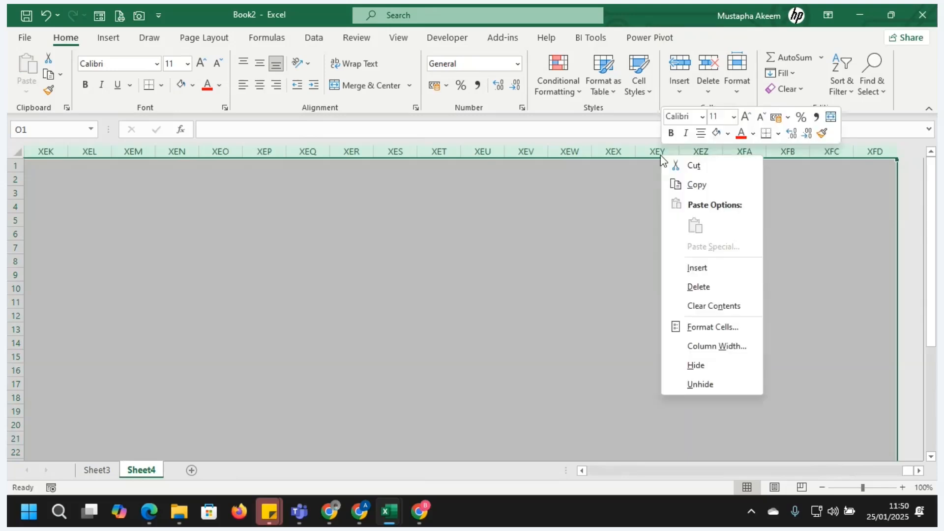
click(705, 367)
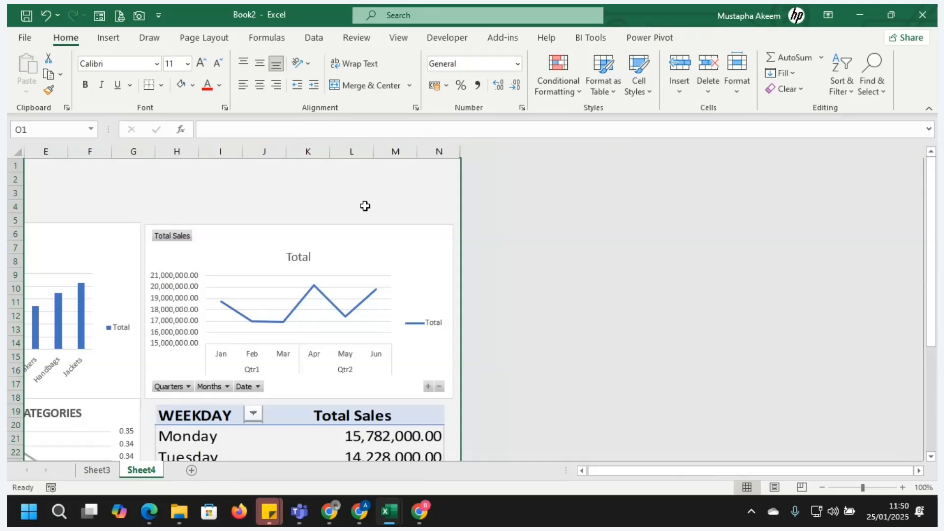
Hide all rows from 34 to the last row of Sheet4, below the charts and weekday table
click(361, 163)
key(Left)
key(Left)
key(Left)
key(Left)
key(Left)
key(Left)
key(Left)
key(Left)
key(Left)
key(Left)
key(Left)
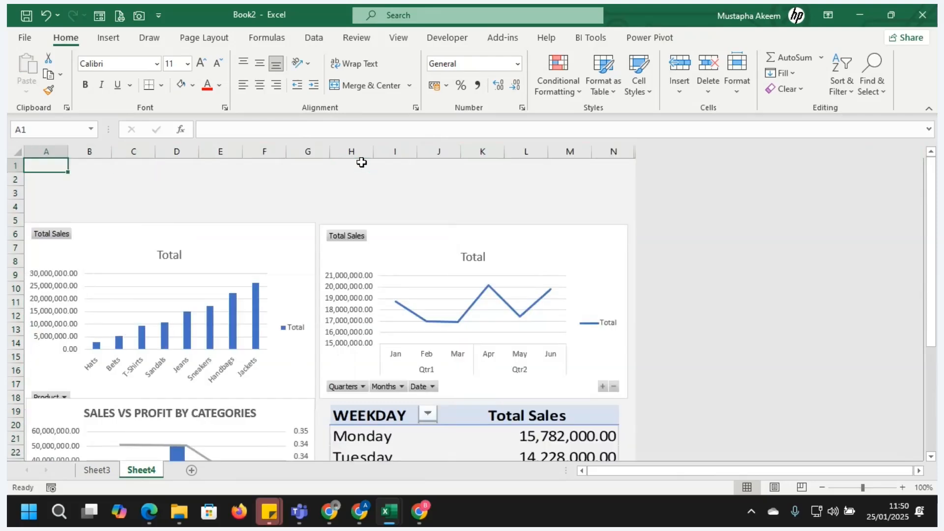
key(Down)
key(Down)
key(Down)
key(Down)
key(Down)
key(Down)
key(Down)
key(Down)
key(Down)
key(Down)
key(Down)
key(Down)
key(Down)
key(Down)
key(Down)
key(Down)
key(Down)
key(Down)
key(Down)
key(Down)
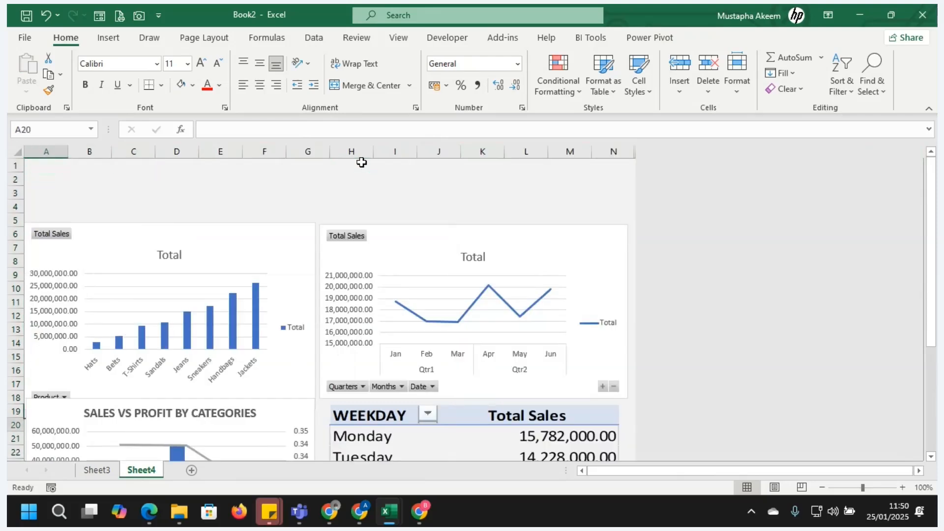
key(Down)
key(Down)
key(Down)
key(Down)
key(Down)
key(Down)
key(Down)
key(Down)
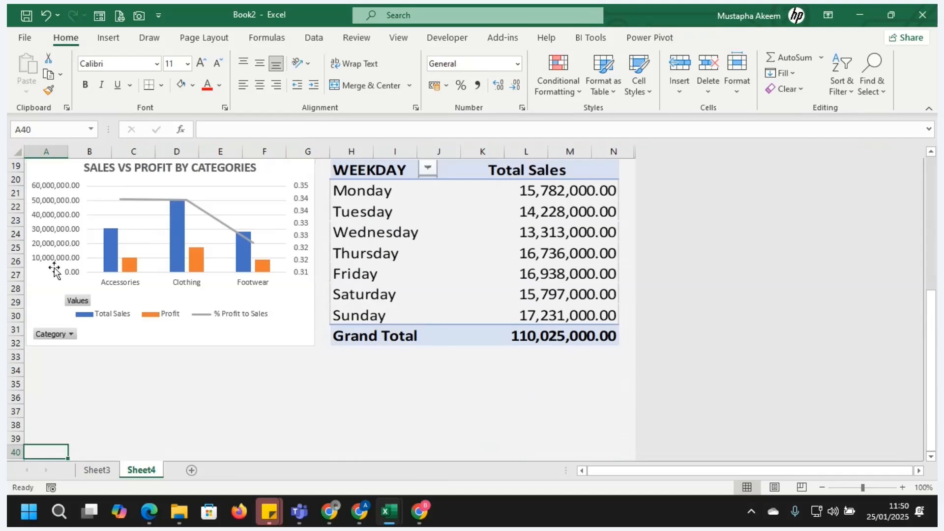
click(14, 370)
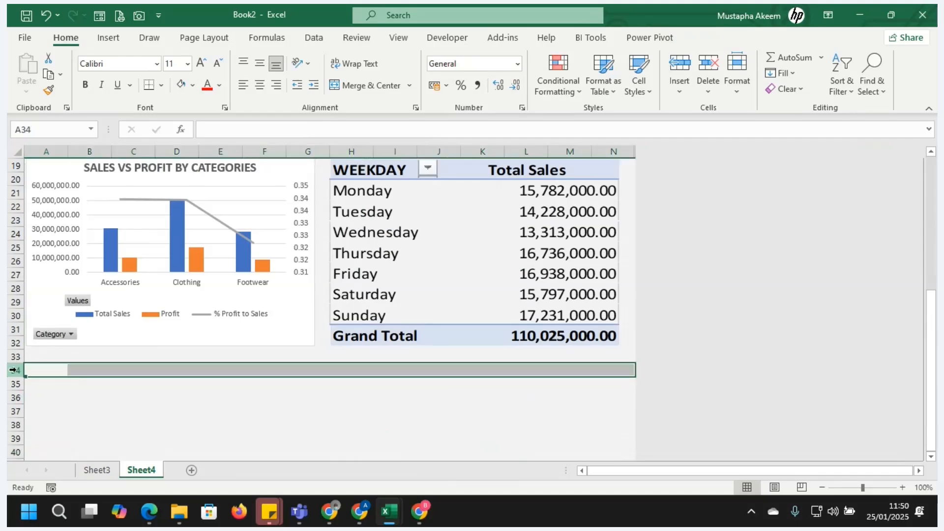
key(ctrl+shift+Down)
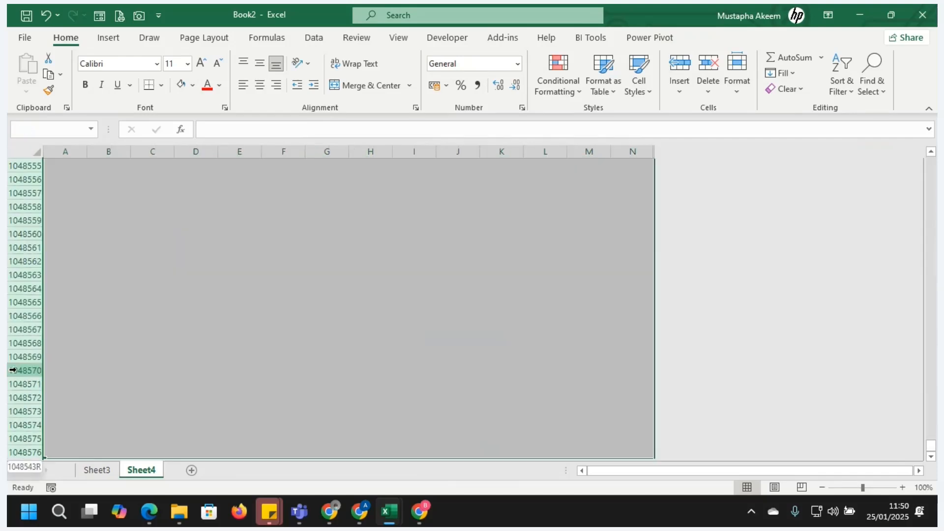
right_click(14, 370)
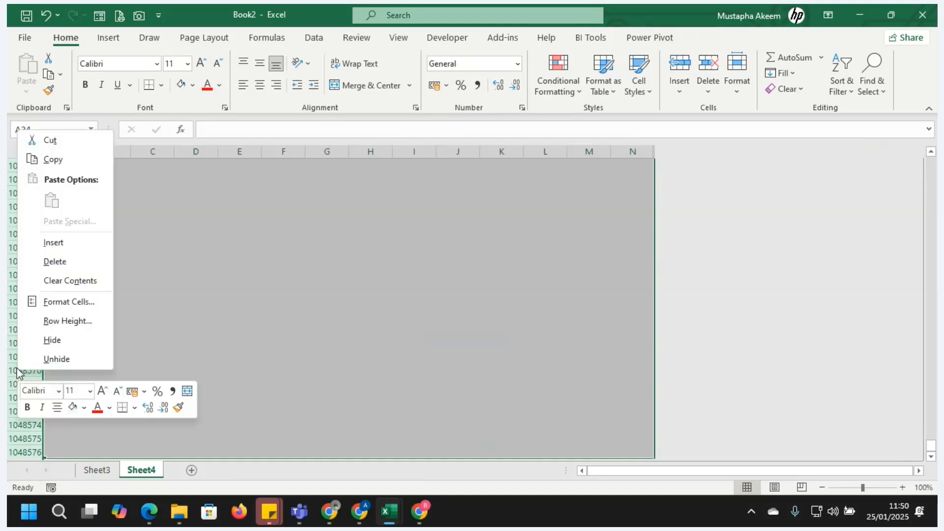
click(51, 340)
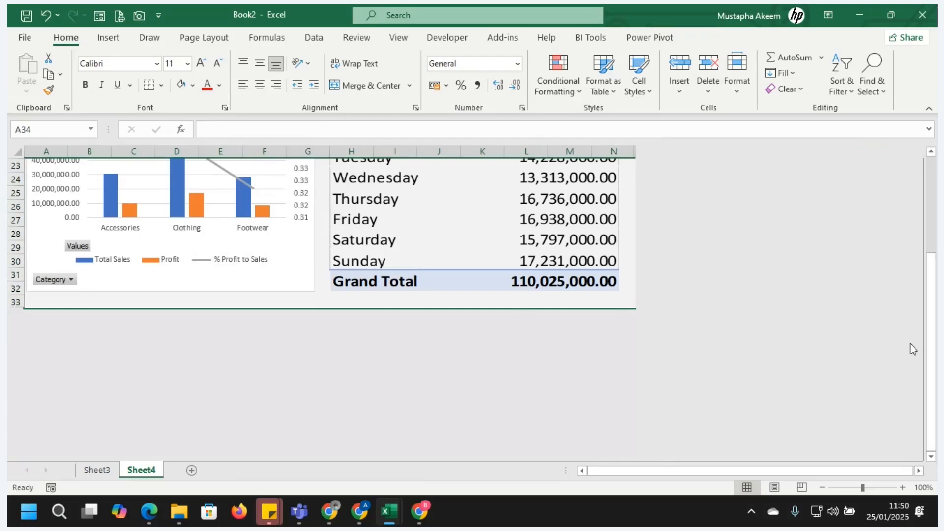
Collapse the ribbon and set the zoom of Sheet4 to 90% so the dashboard fits the window better
drag(923, 352, 937, 321)
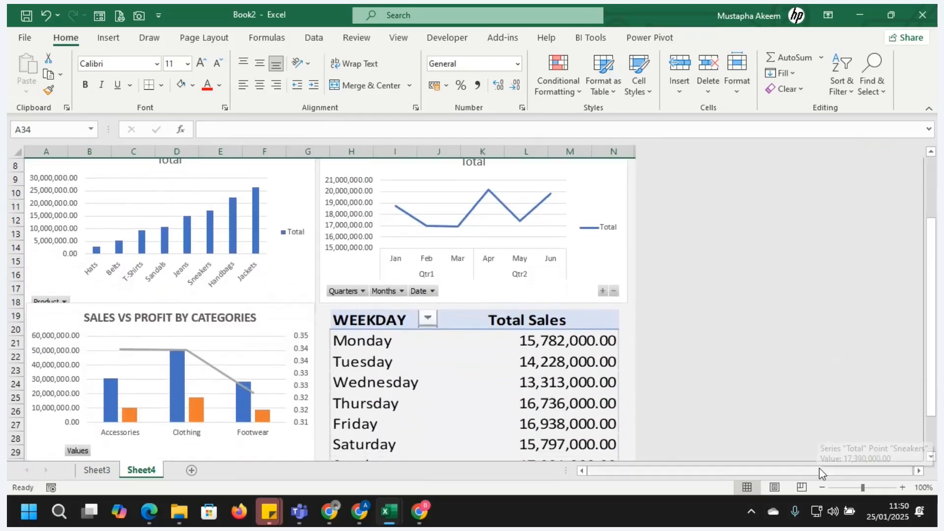
click(822, 486)
click(820, 486)
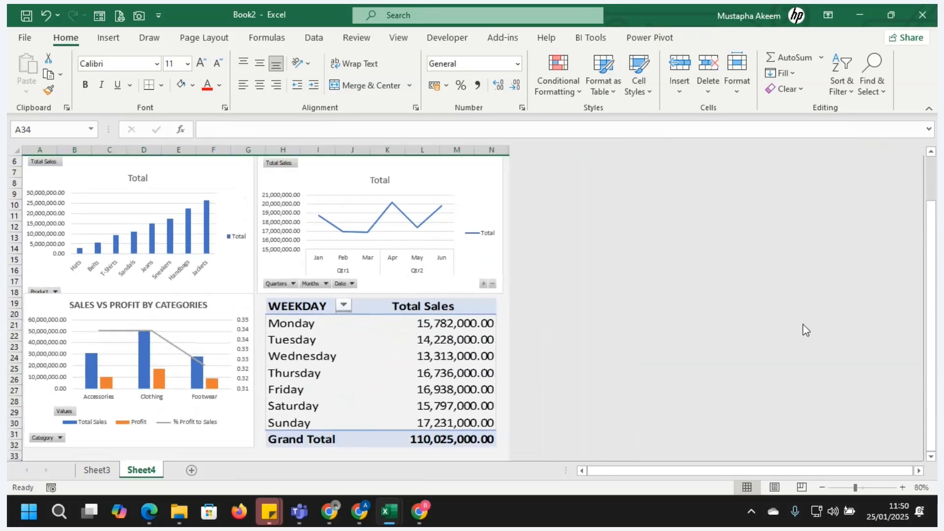
click(929, 109)
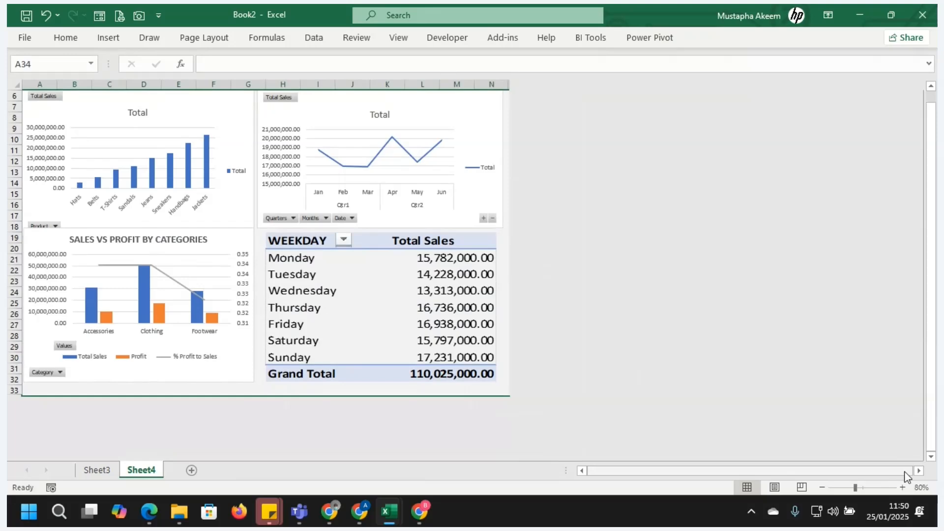
click(902, 488)
click(903, 487)
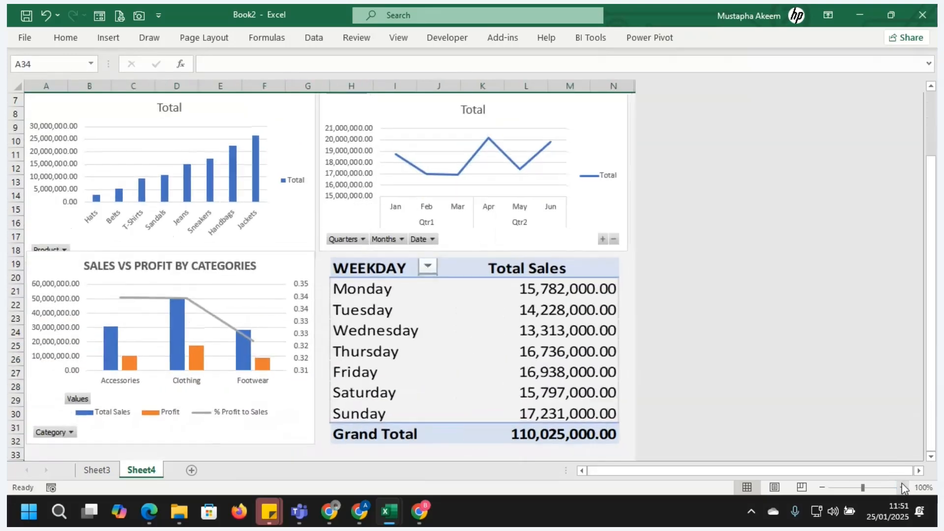
click(821, 488)
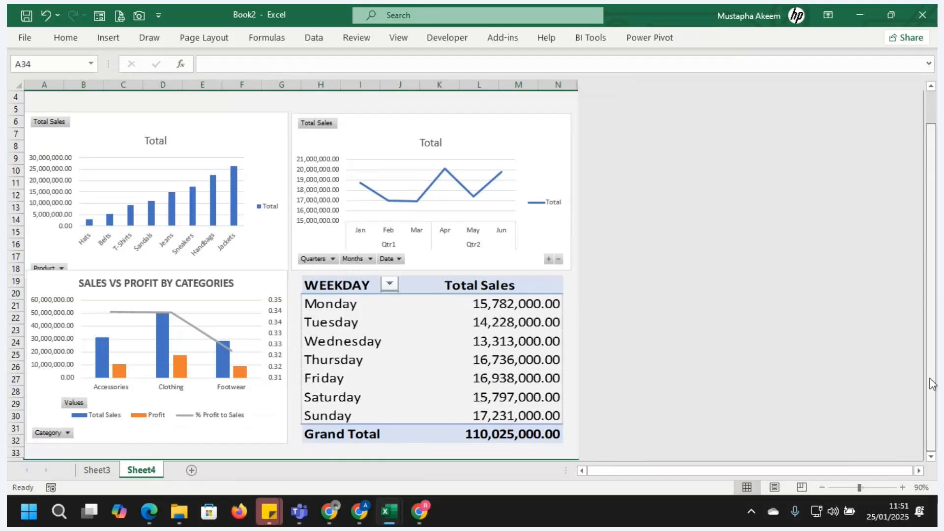
scroll(931, 383, up, 2)
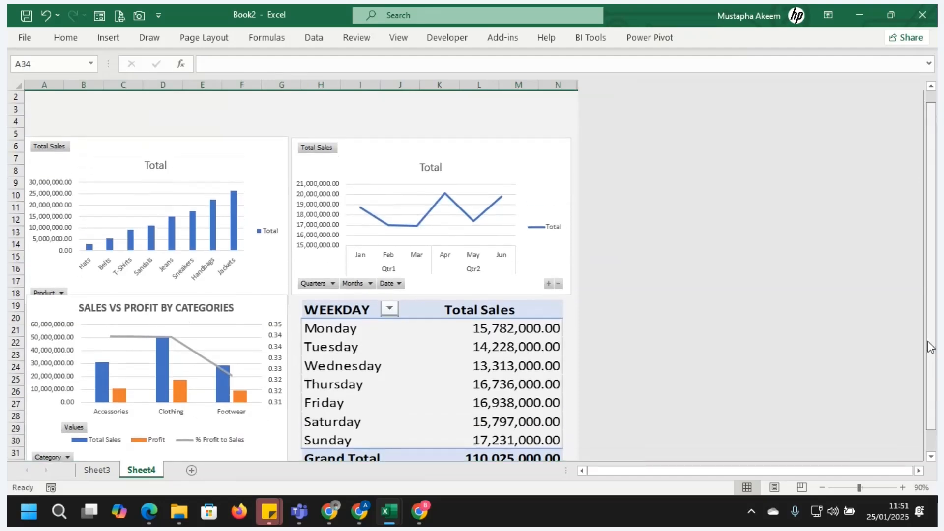
mouse_move(929, 343)
mouse_down()
mouse_move(934, 363)
mouse_move(932, 340)
mouse_up()
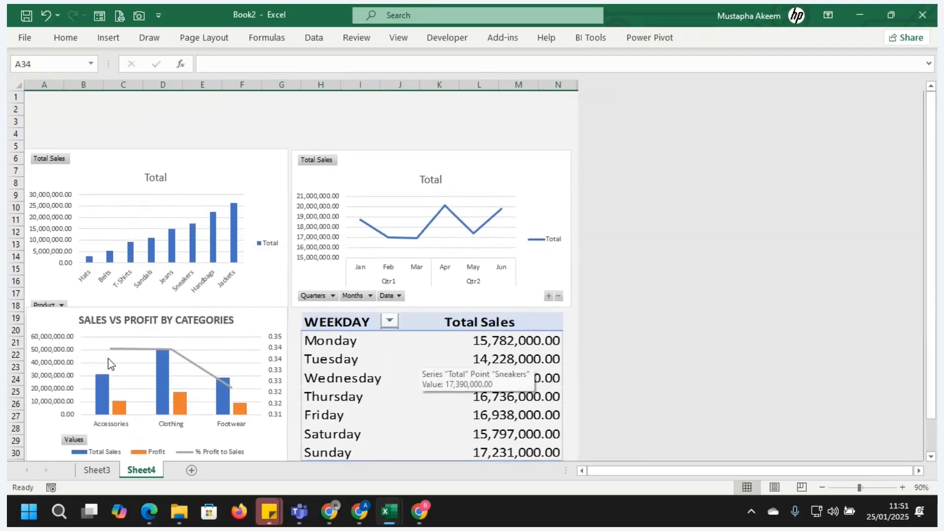
Delete the Discount (%) slicer covering the PivotTables on Sheet3
click(97, 470)
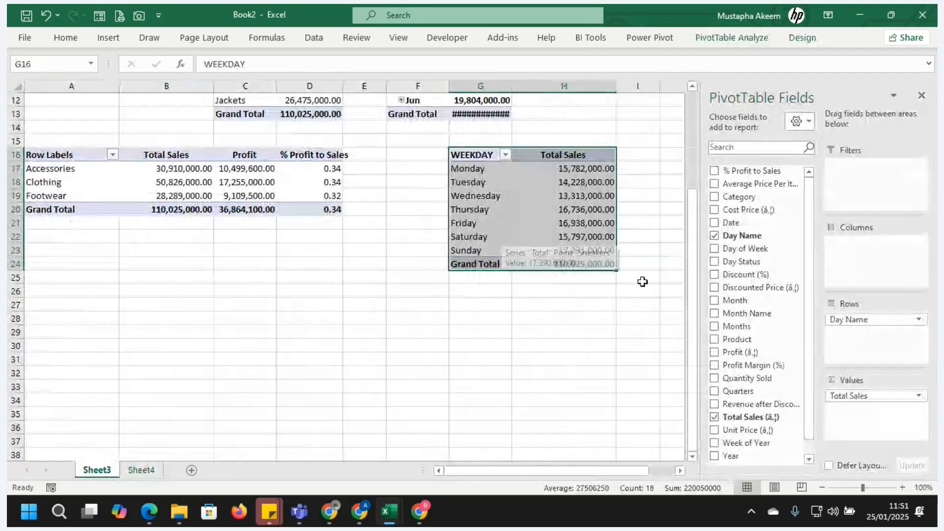
drag(689, 312, 681, 195)
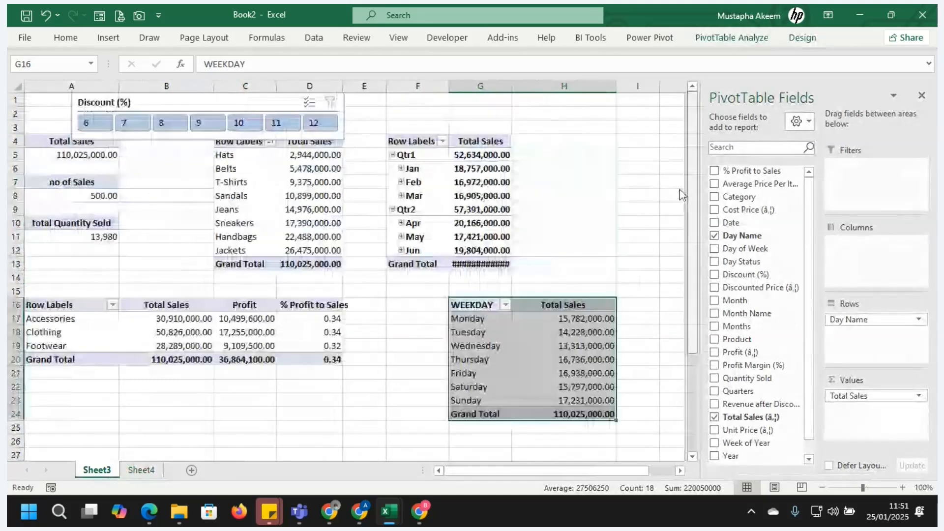
click(49, 138)
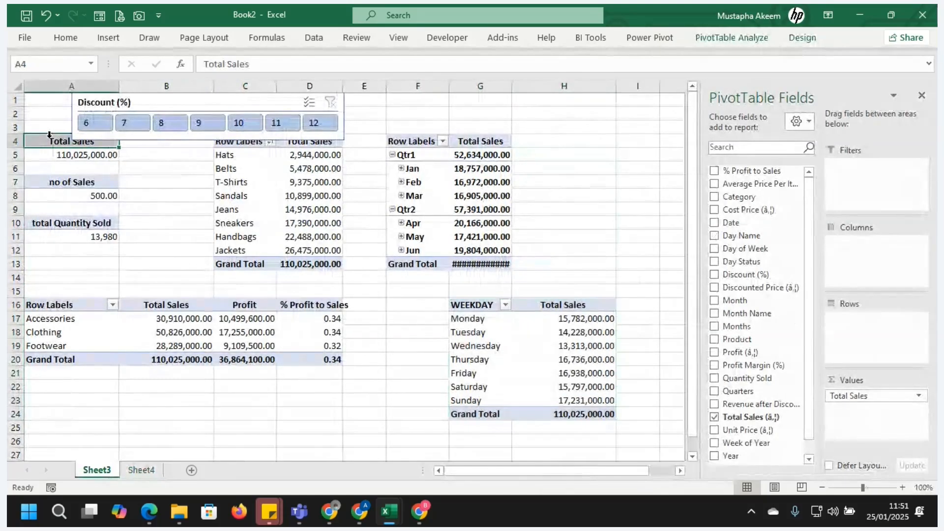
click(70, 224)
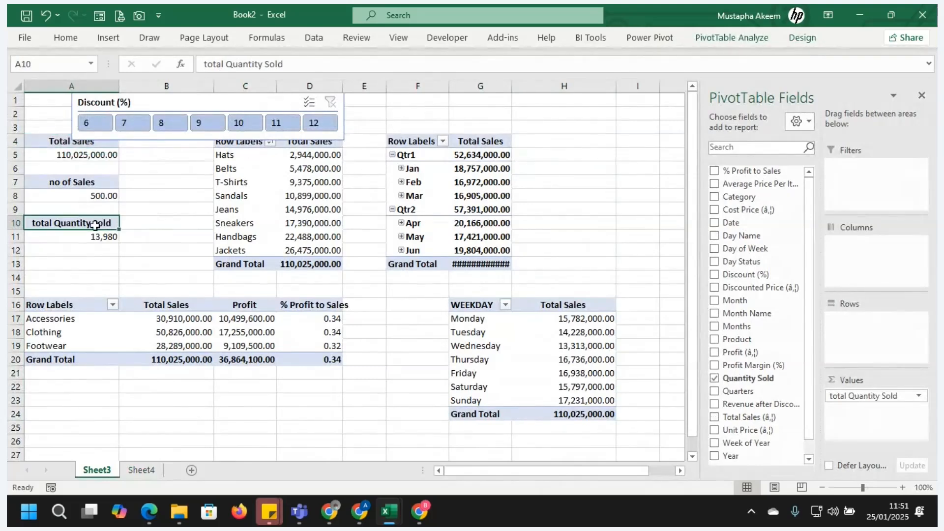
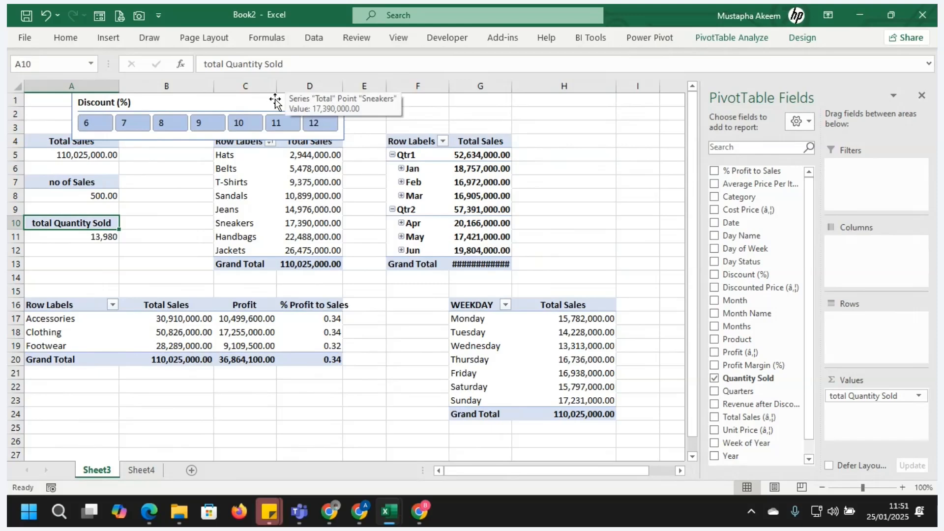
click(274, 102)
key(Delete)
key(BackSpace)
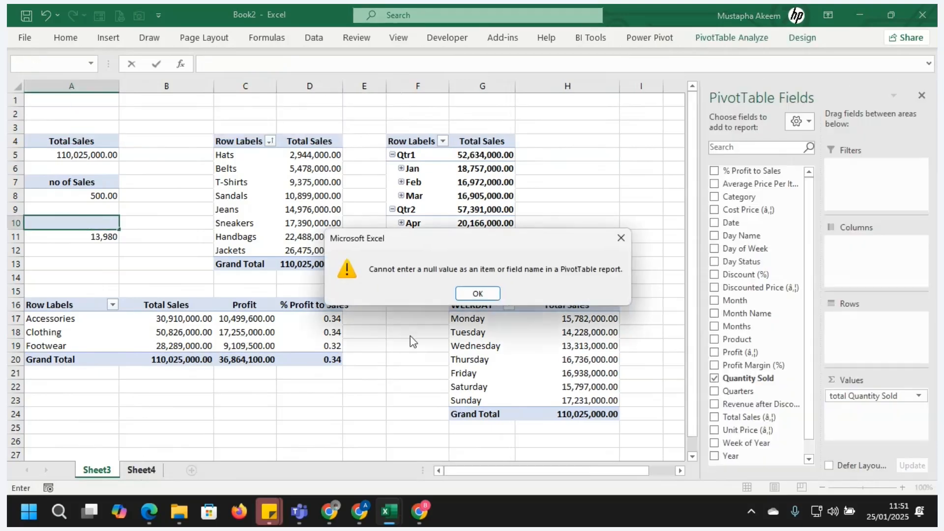
click(491, 295)
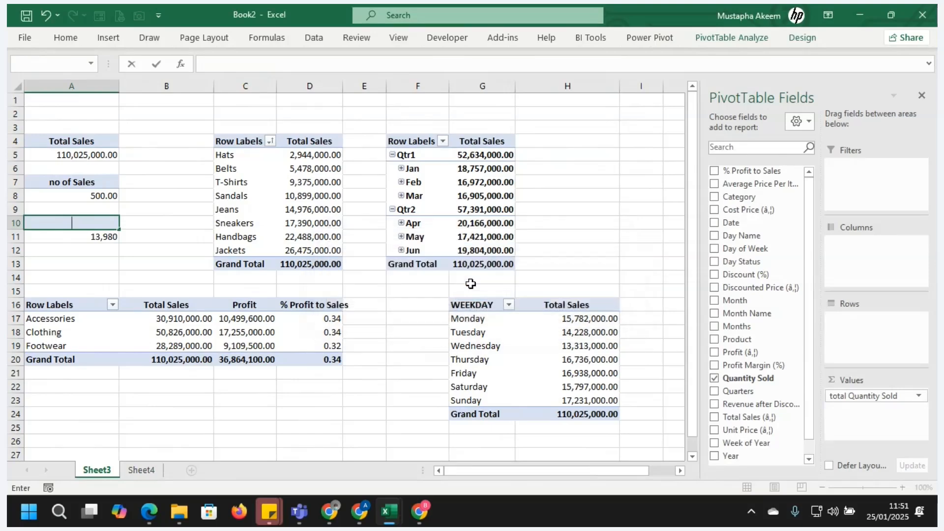
click(538, 282)
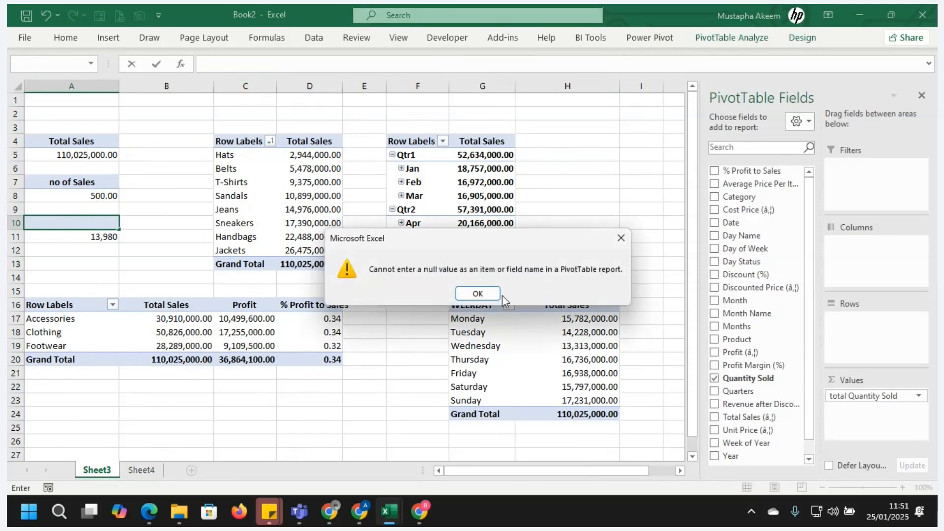
click(478, 294)
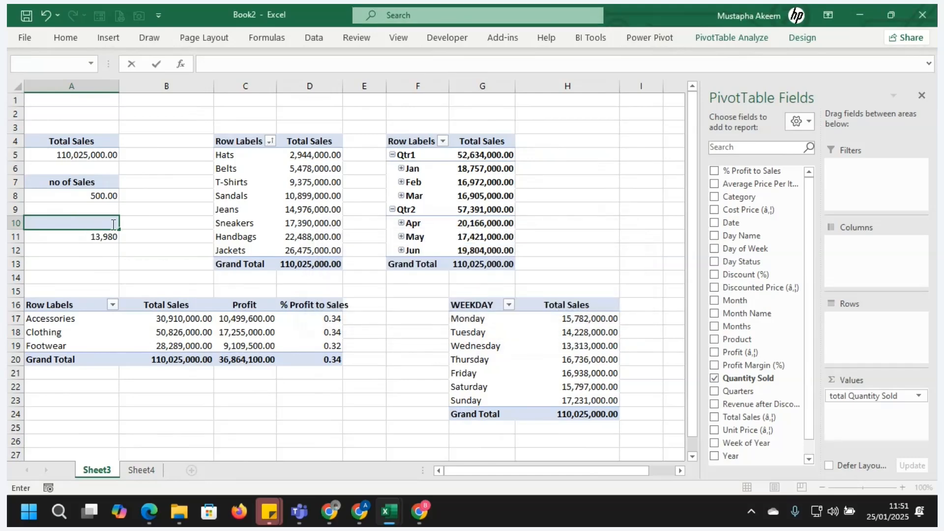
key(ctrl+z)
click(144, 225)
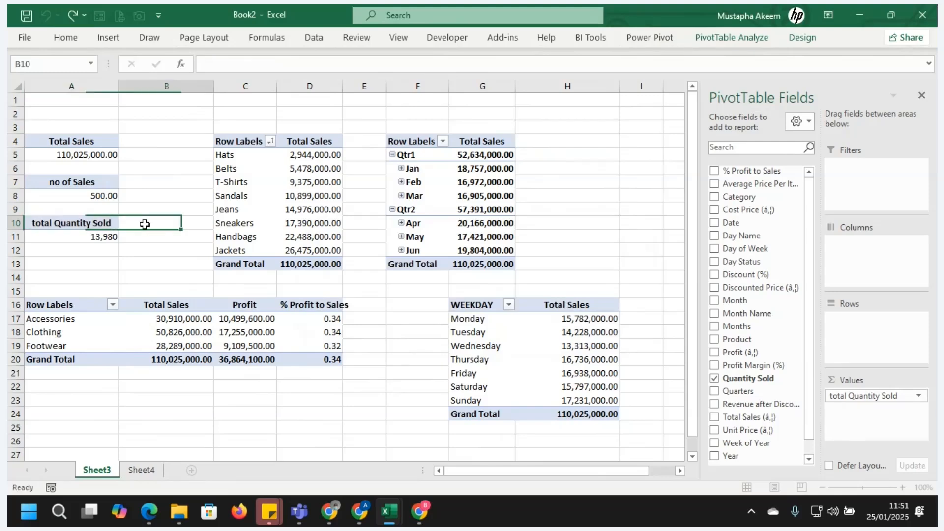
Try to capitalize the PivotTable header in A10 of Sheet3 as "Total Quantity Sold"
click(75, 226)
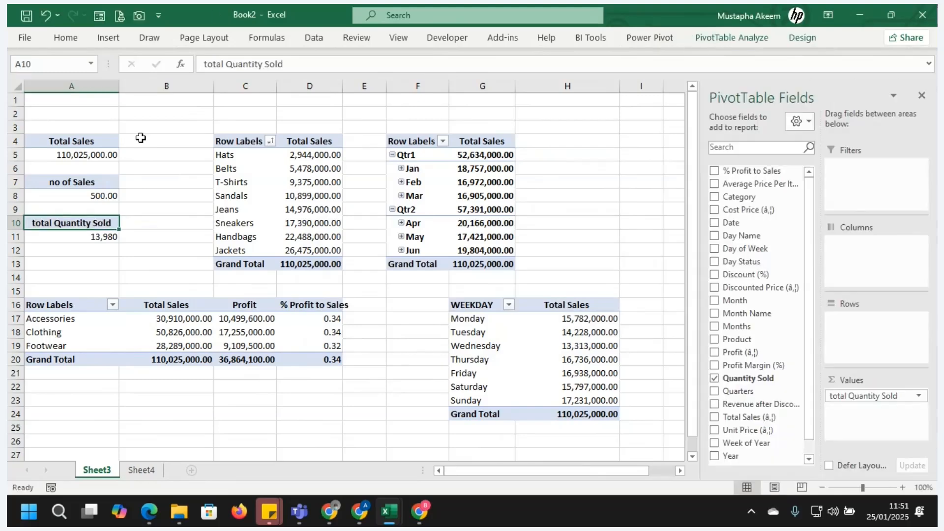
click(206, 63)
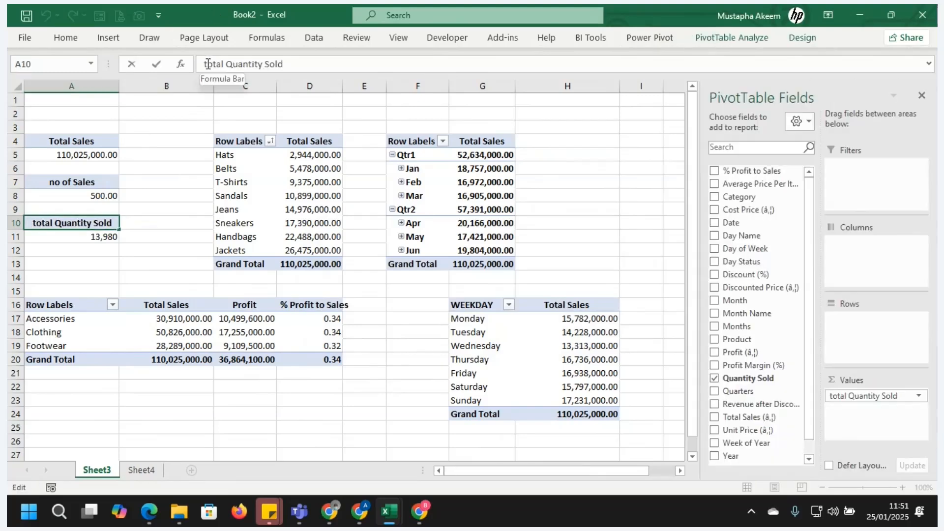
key(Delete)
text(t)
key(Return)
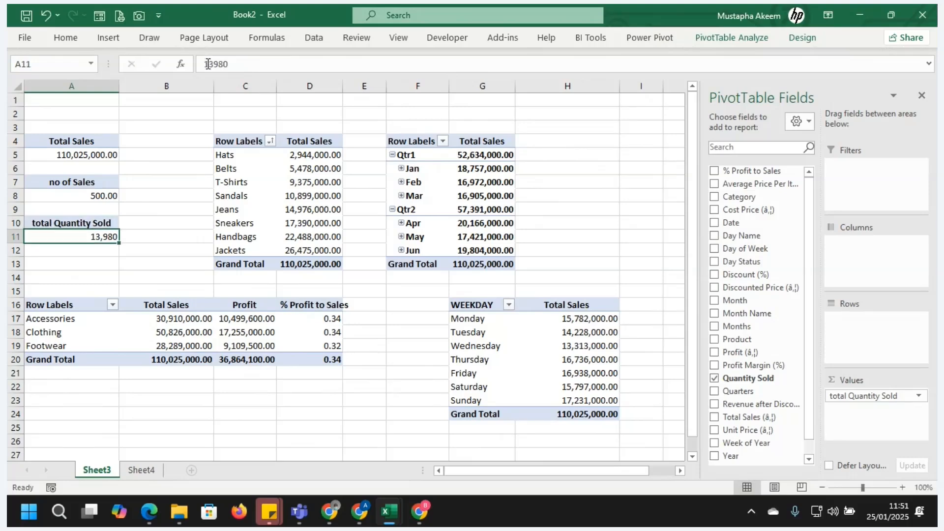
click(84, 221)
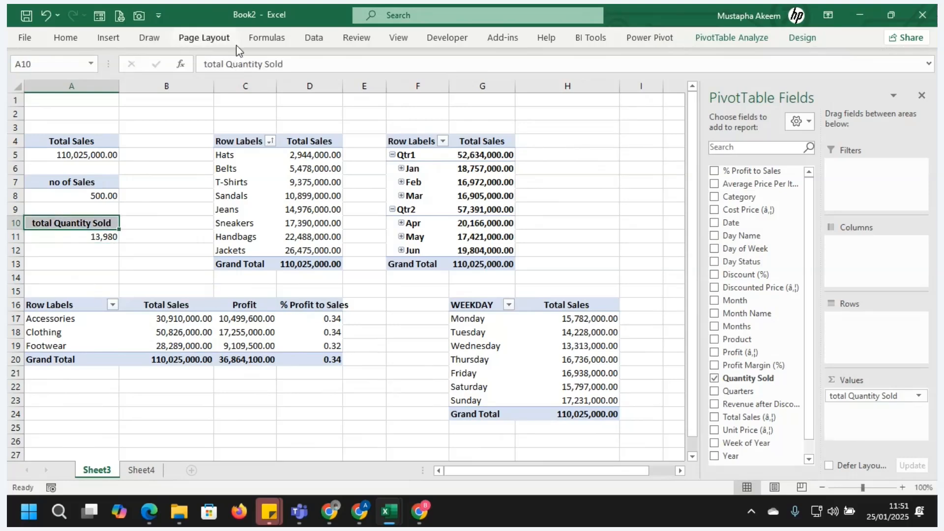
click(205, 64)
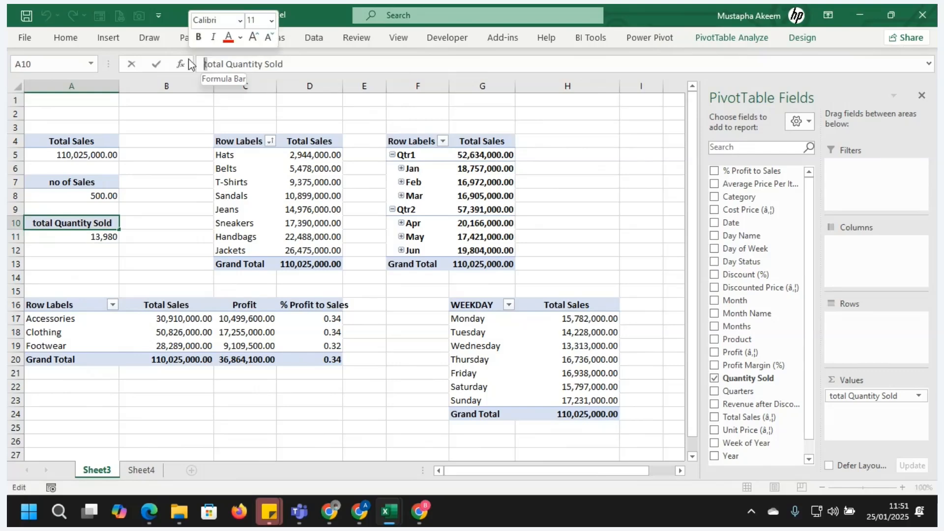
key(Delete)
text(T)
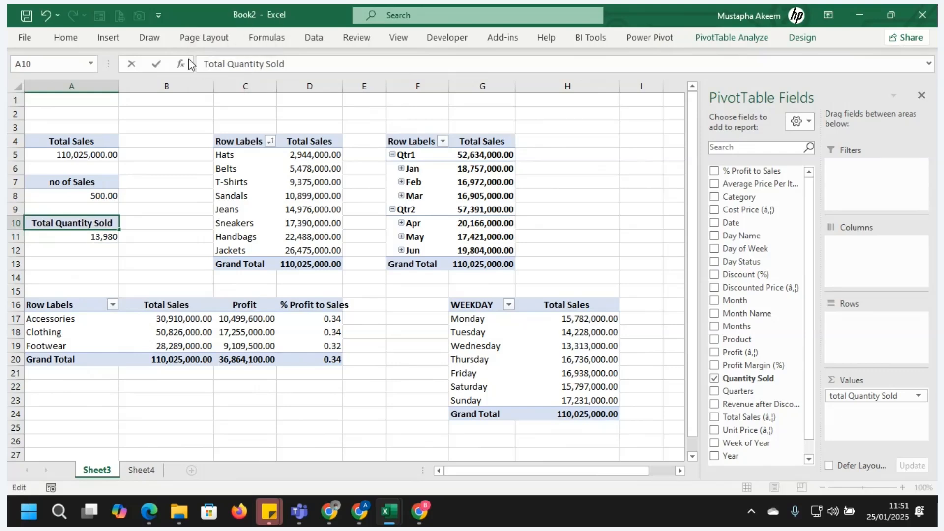
key(Return)
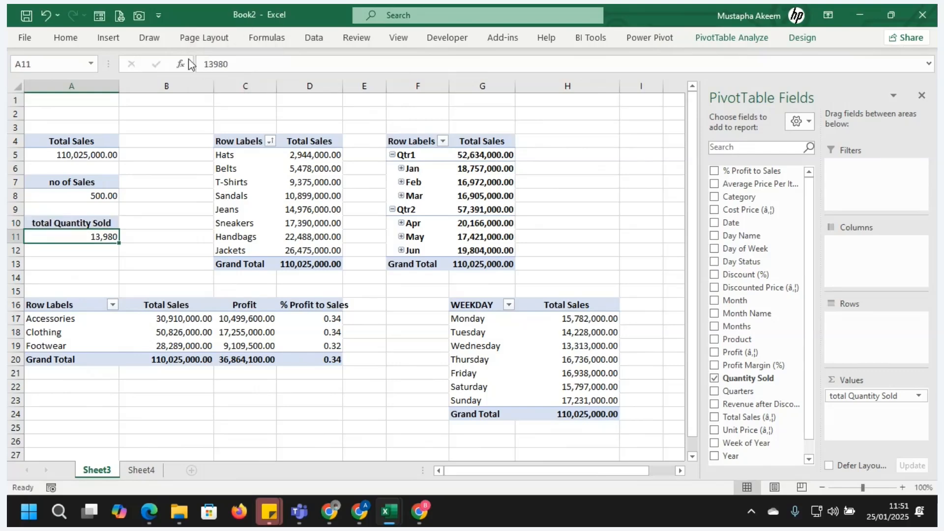
Draw a rectangle about 1.44 cm high and 4.65 cm wide above the product chart on Sheet4, aligned with the chart's left edge
click(132, 474)
click(66, 121)
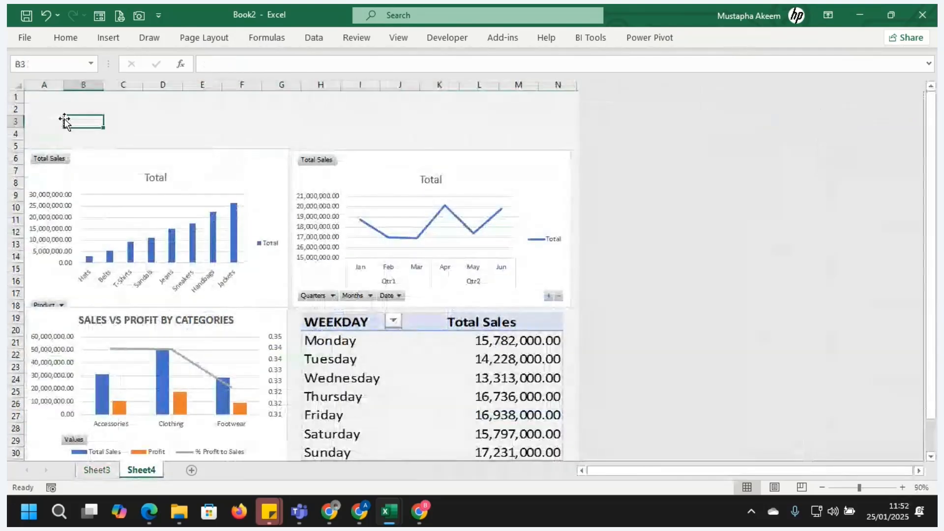
click(30, 125)
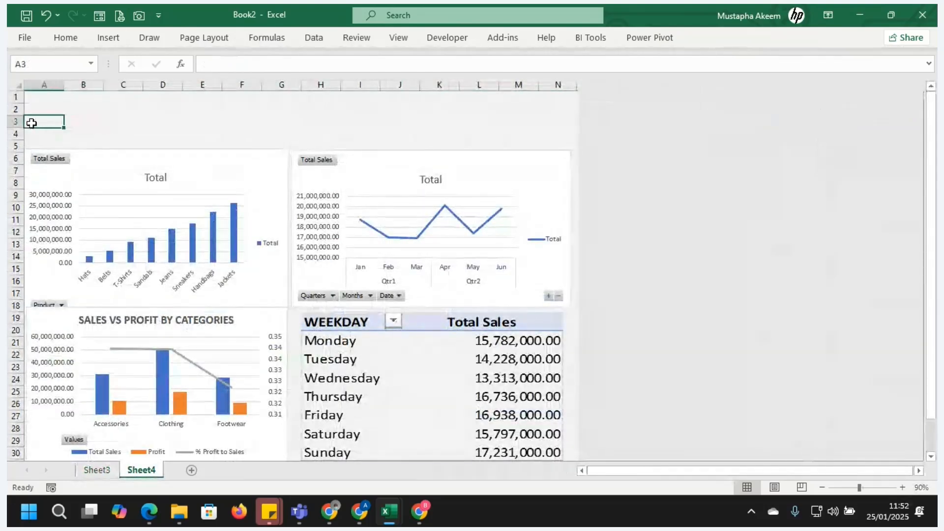
click(109, 38)
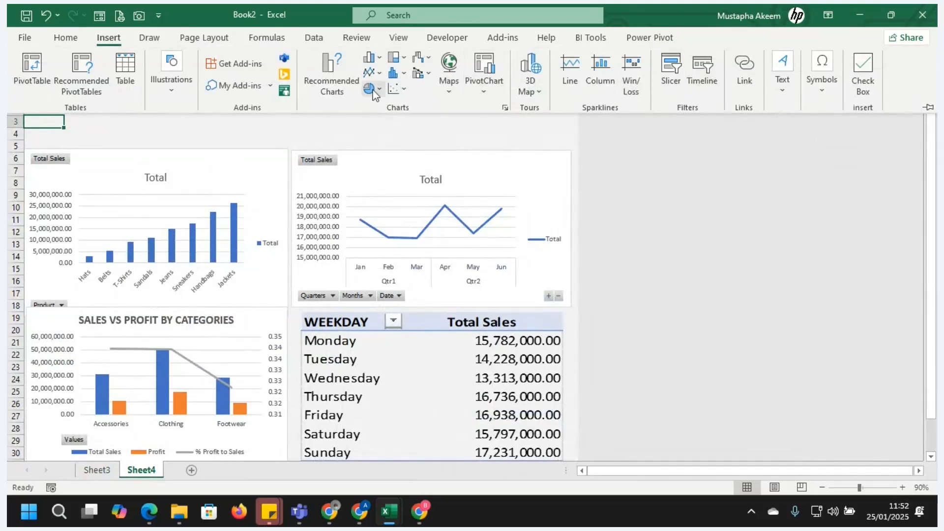
click(167, 101)
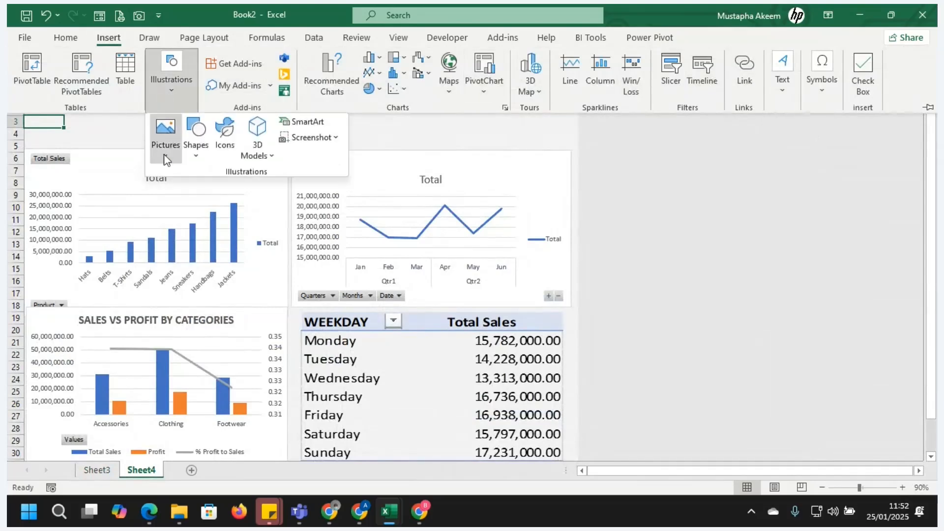
click(196, 157)
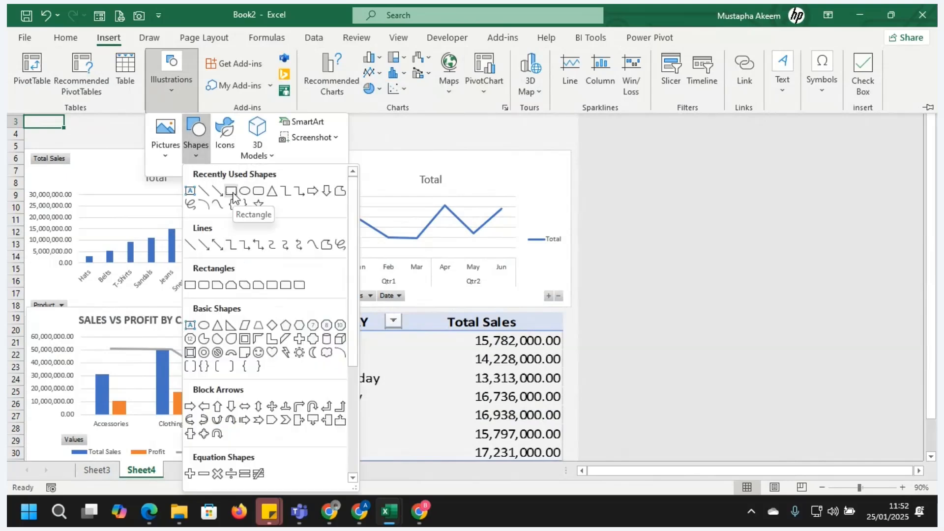
click(235, 192)
drag(31, 113, 140, 147)
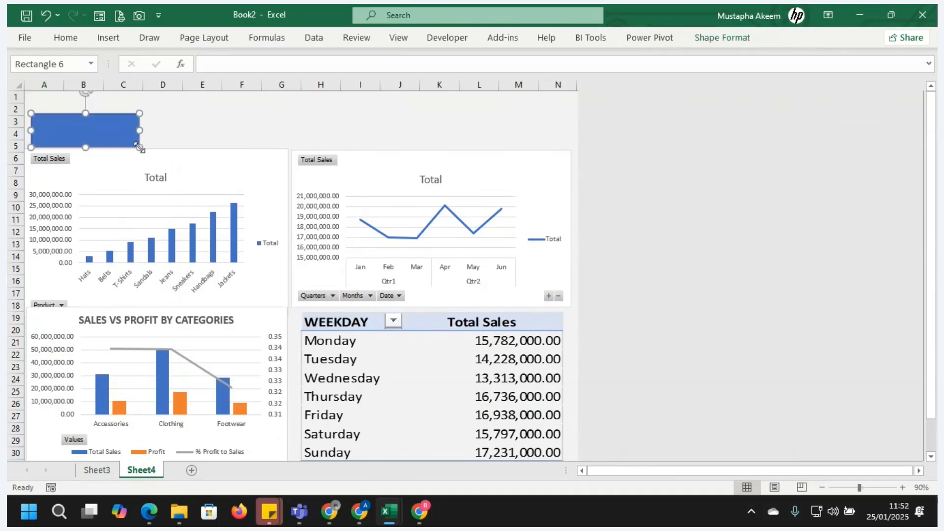
drag(49, 130, 44, 130)
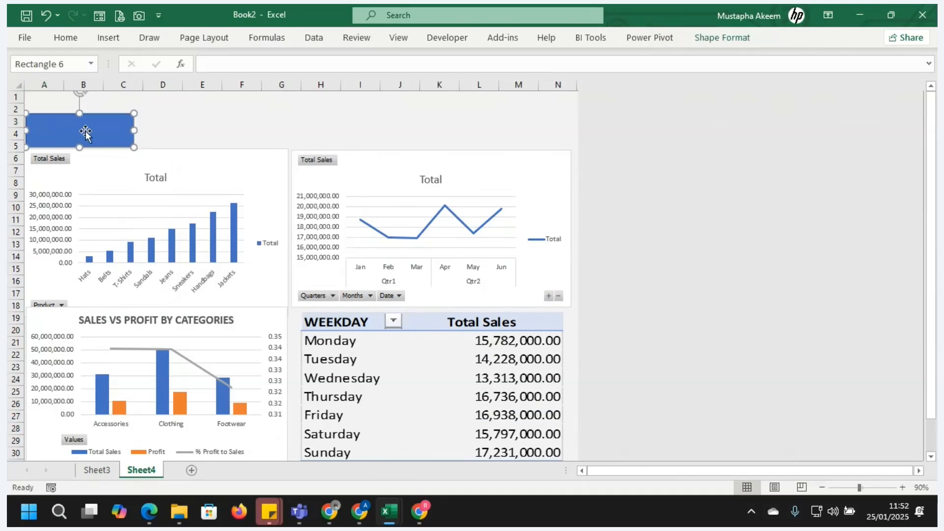
Remove the rectangle's fill and set its outline weight to 1 pt
click(66, 37)
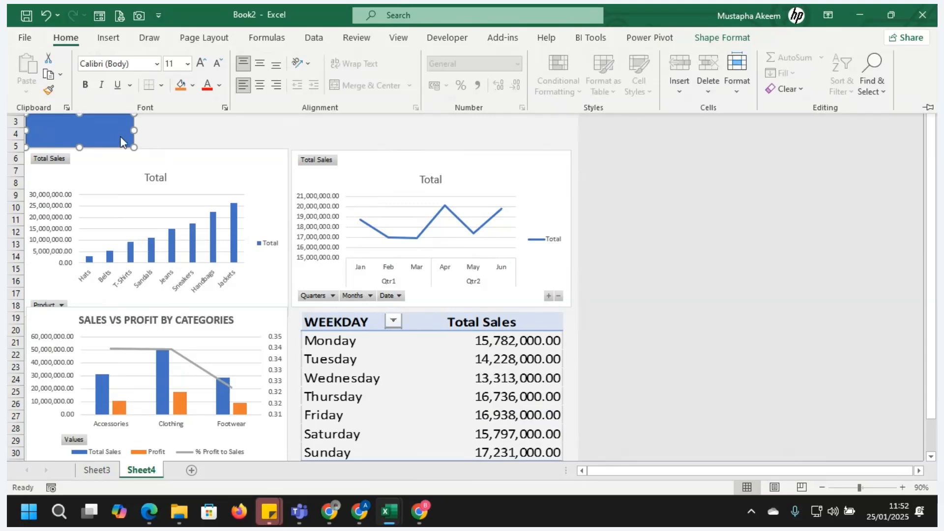
click(719, 37)
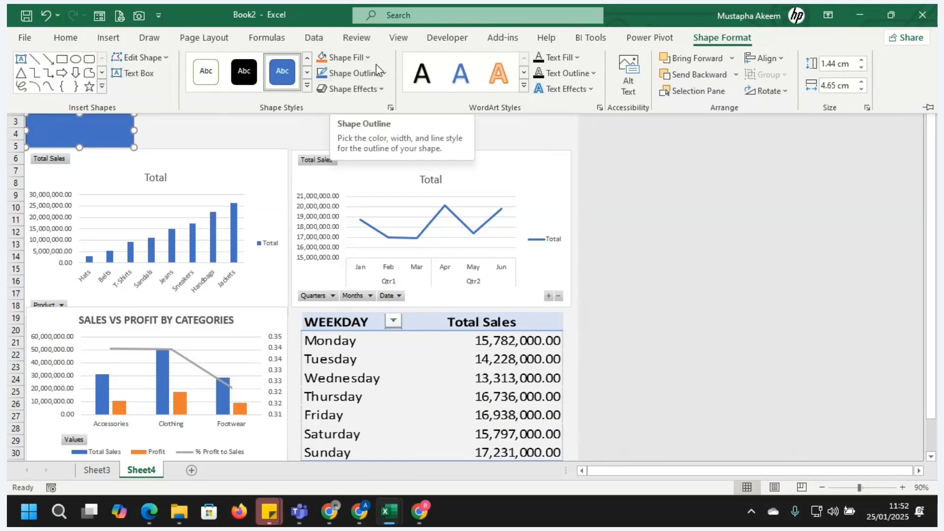
click(369, 59)
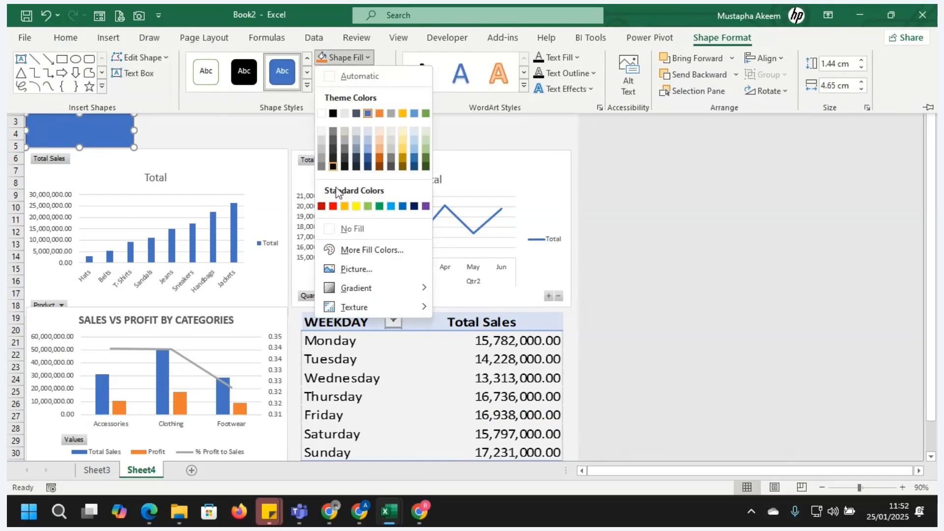
click(345, 228)
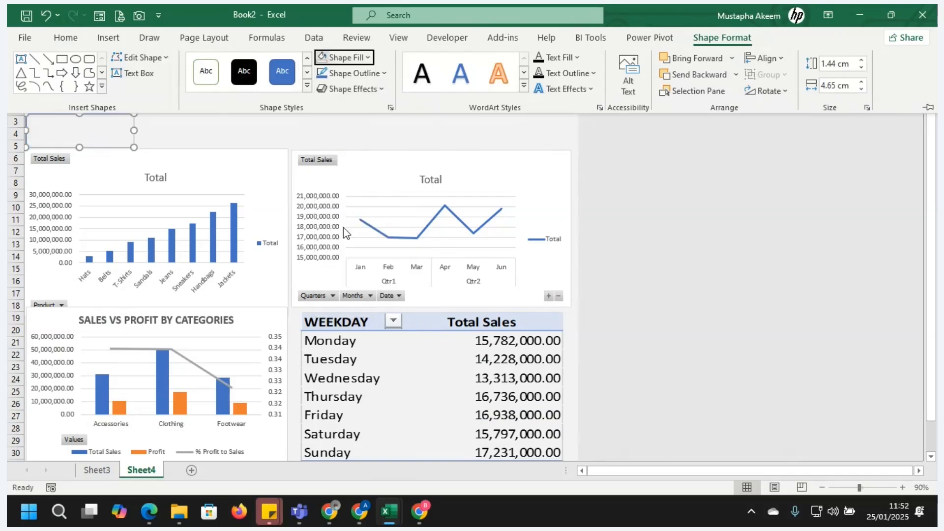
click(383, 73)
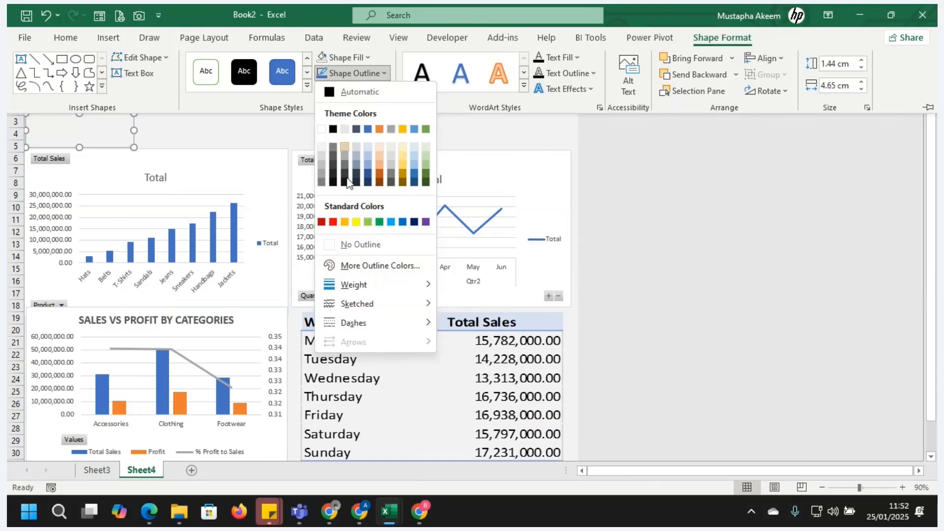
mouse_move(370, 292)
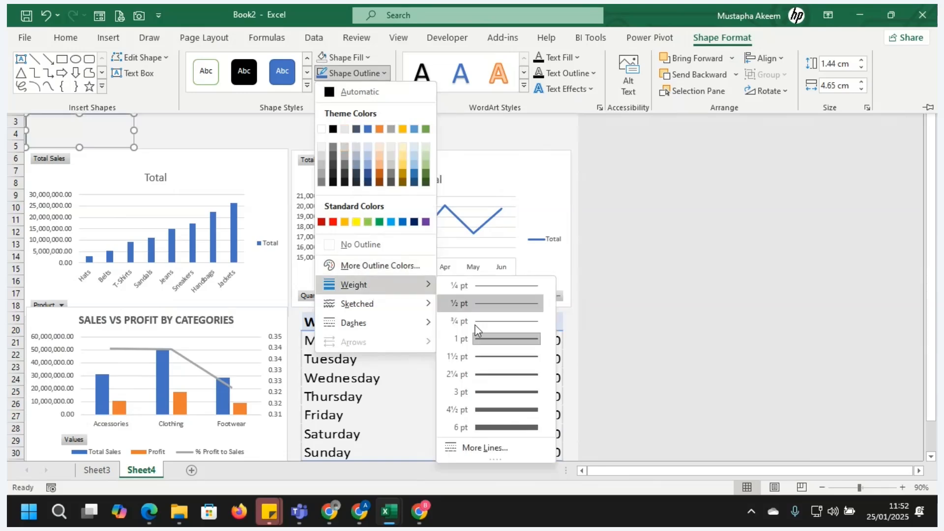
click(500, 339)
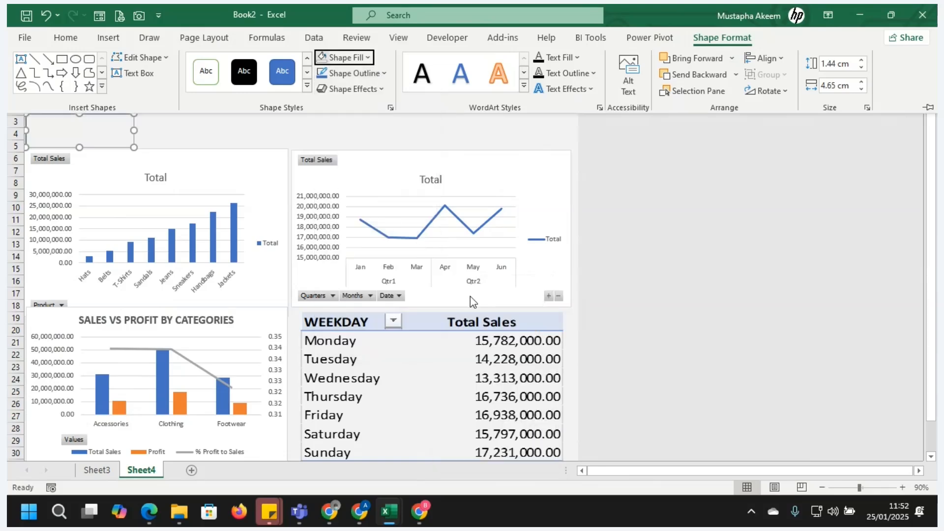
Apply the first outer shadow preset, offset to the bottom right, to the unfilled rectangle and collapse the ribbon
click(386, 90)
mouse_move(381, 146)
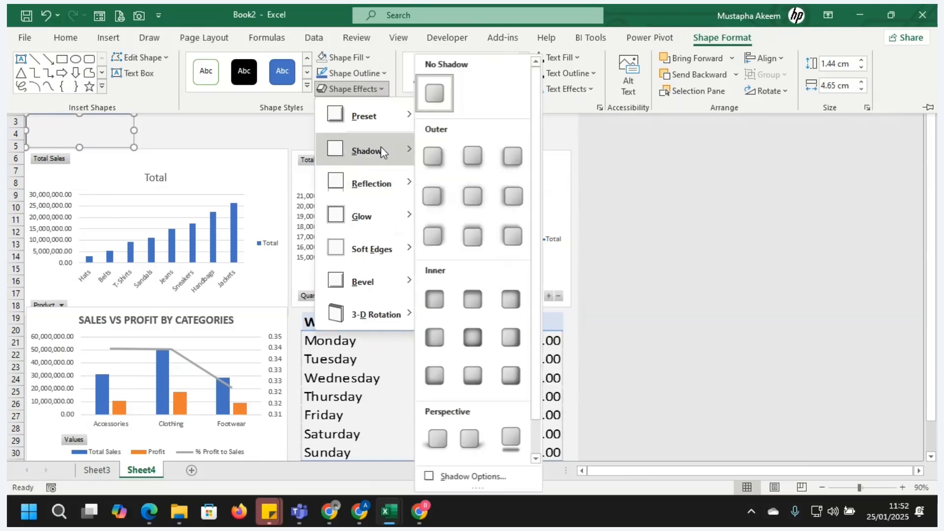
click(436, 157)
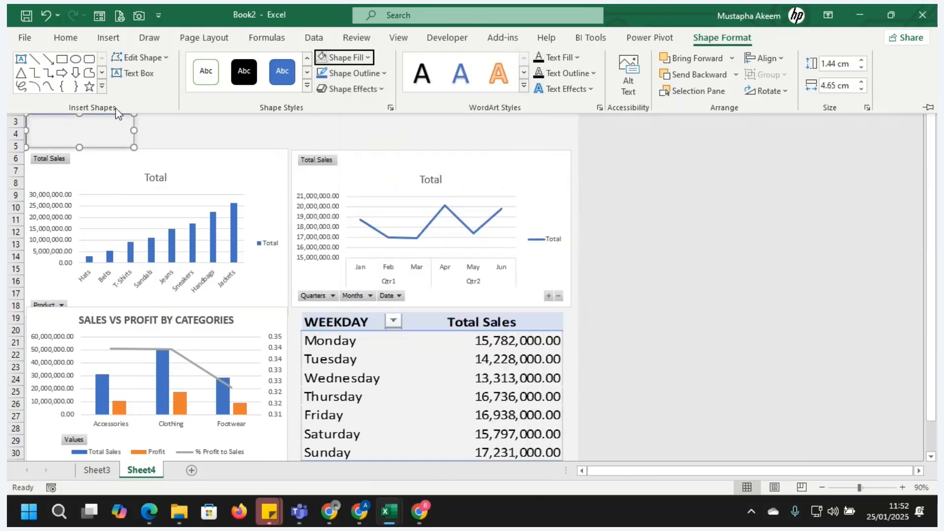
key(ctrl+F1)
click(173, 136)
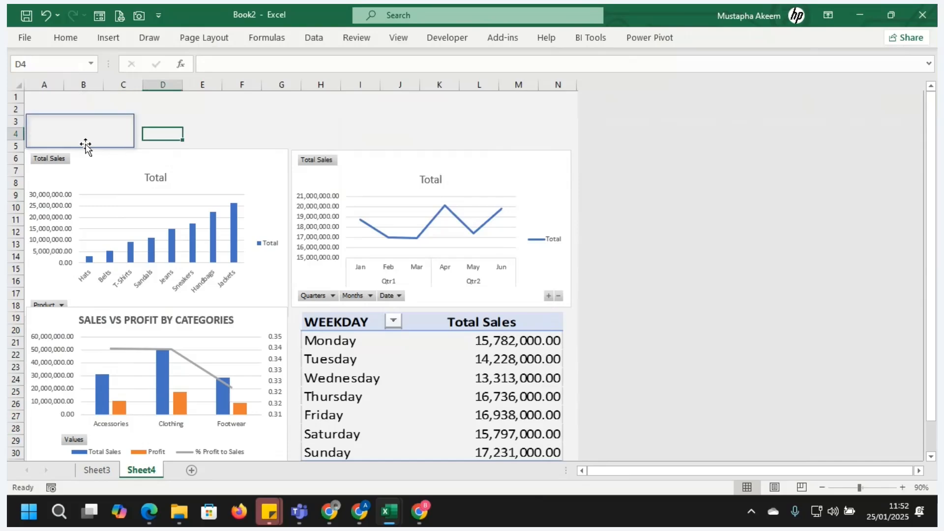
Give the product sales chart a grey outline and the first outer shadow preset, offset to the bottom right
click(197, 172)
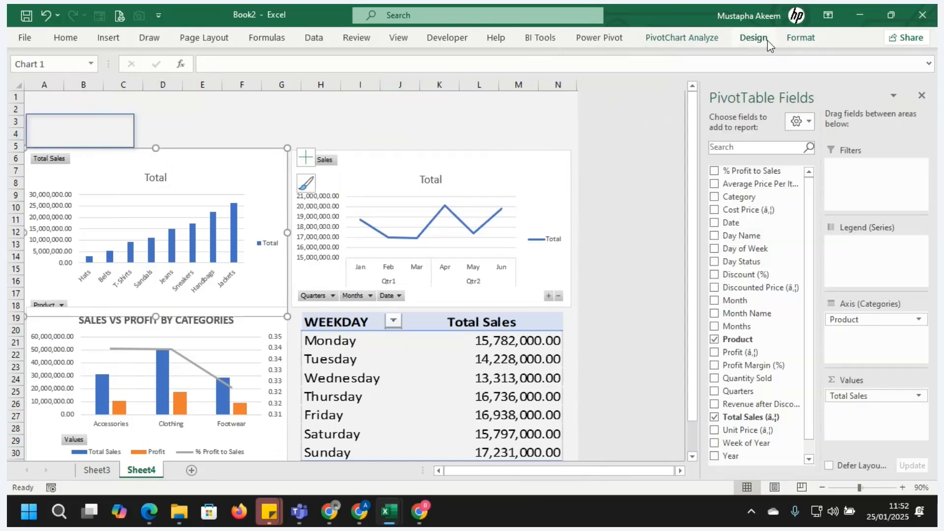
click(801, 41)
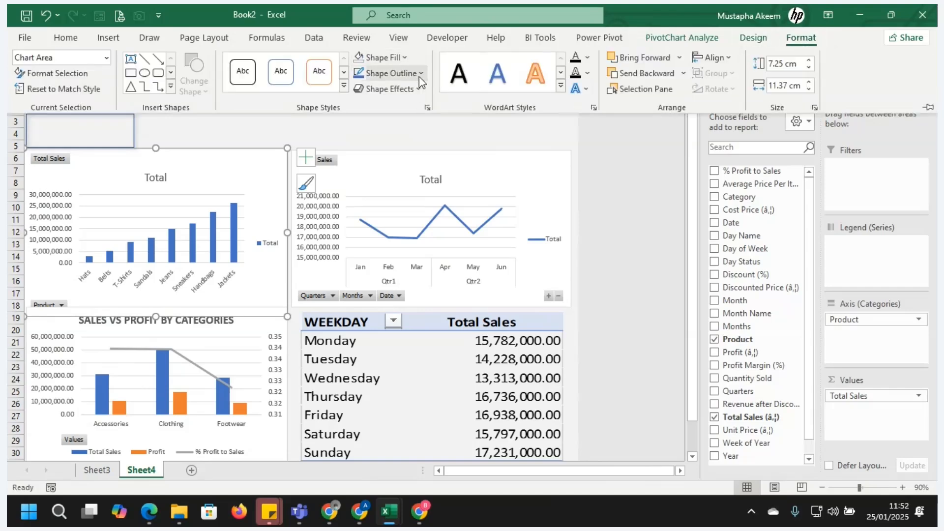
click(419, 73)
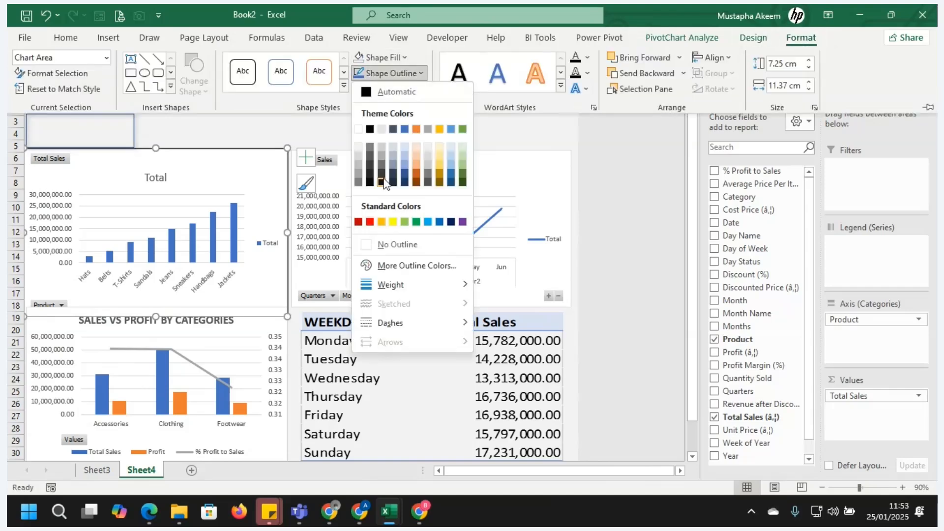
click(380, 157)
click(422, 89)
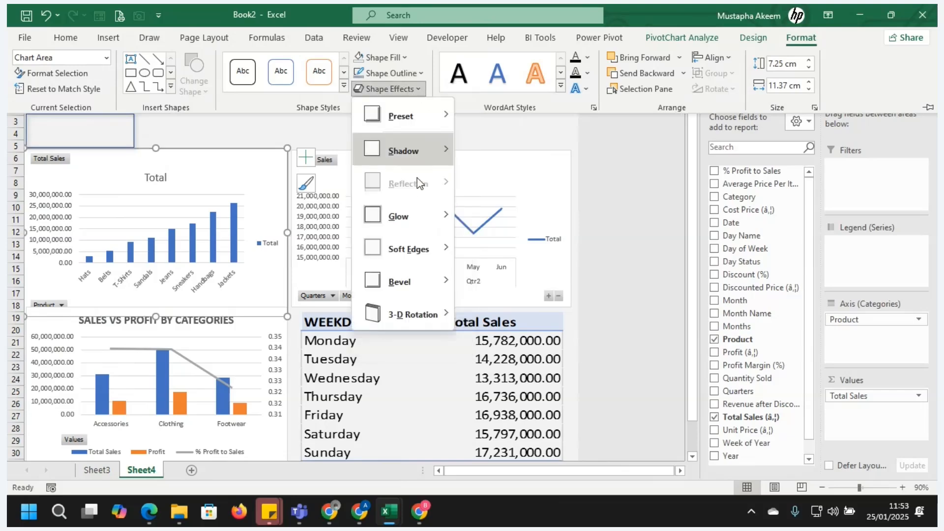
mouse_move(424, 160)
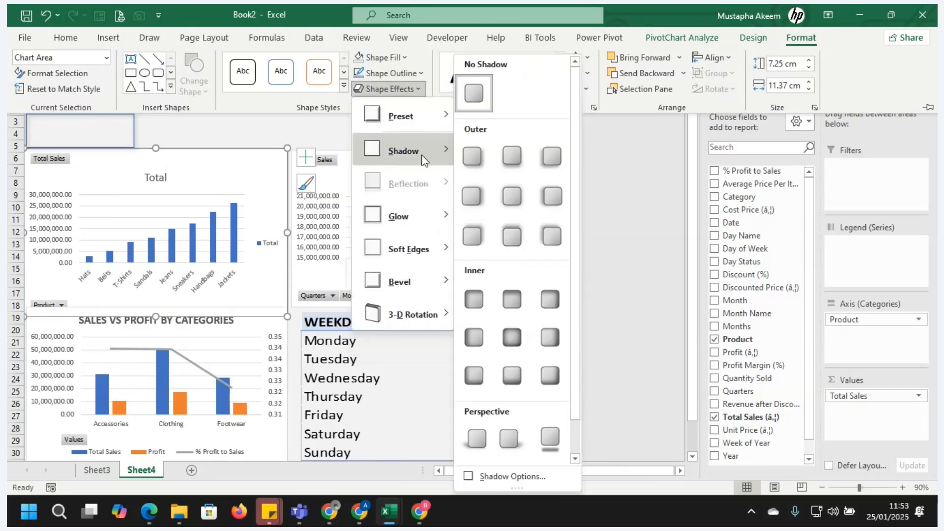
click(472, 155)
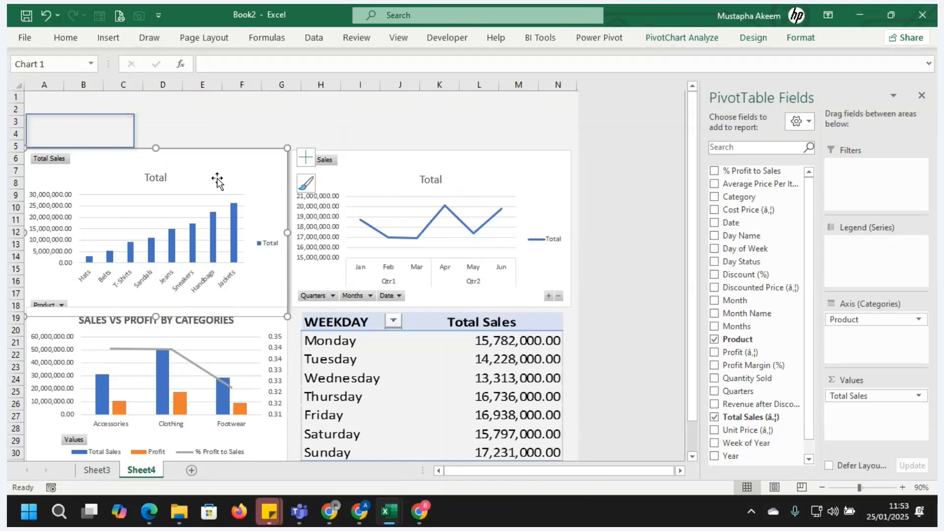
Move the SALES VS PROFIT BY CATEGORIES chart down clear of the product chart and widen it to match that chart's right edge
drag(285, 318, 246, 333)
click(250, 326)
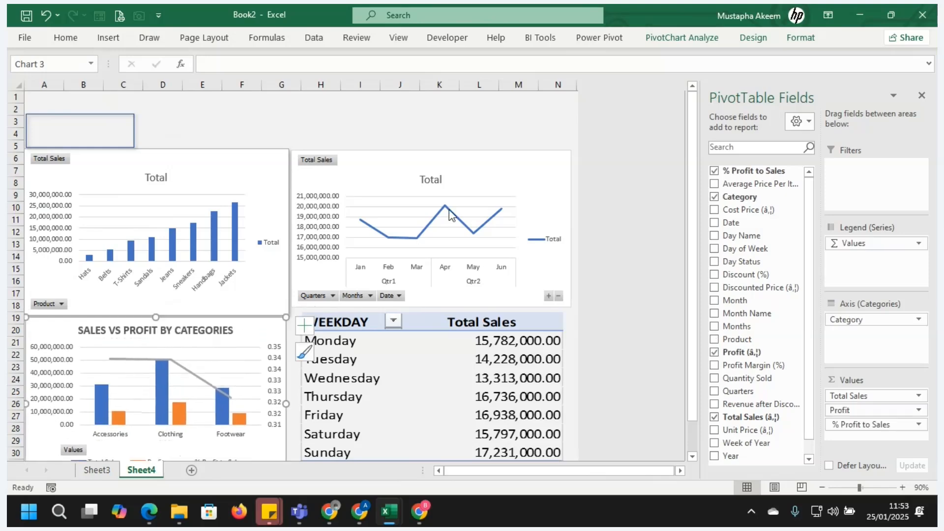
scroll(690, 237, down, 1)
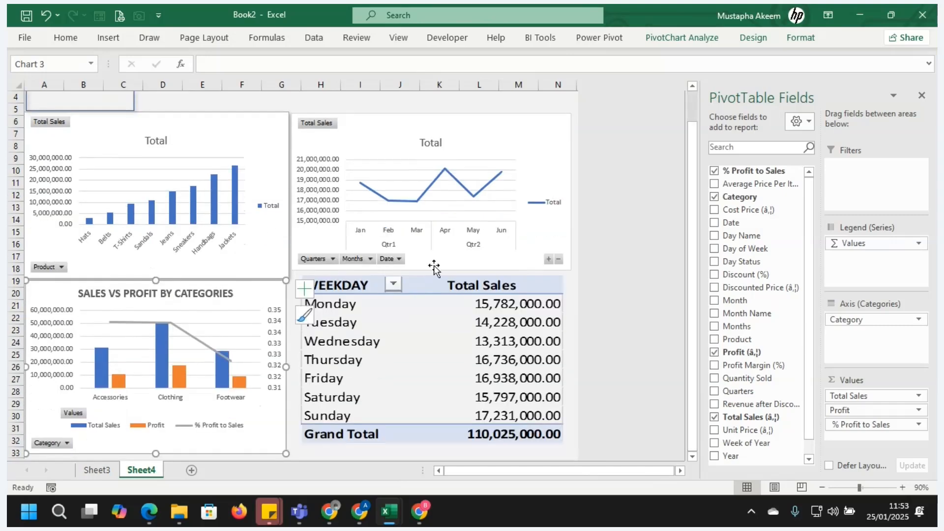
drag(286, 367, 290, 367)
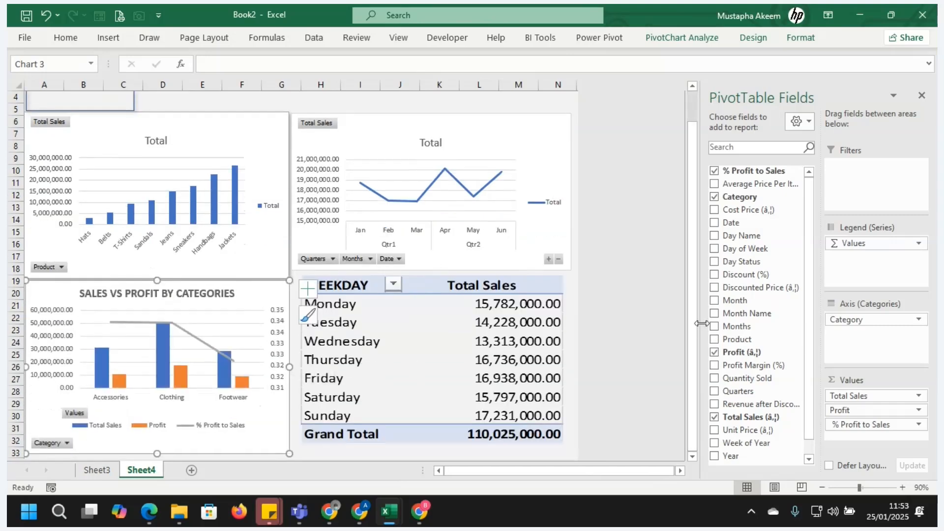
scroll(694, 330, up, 1)
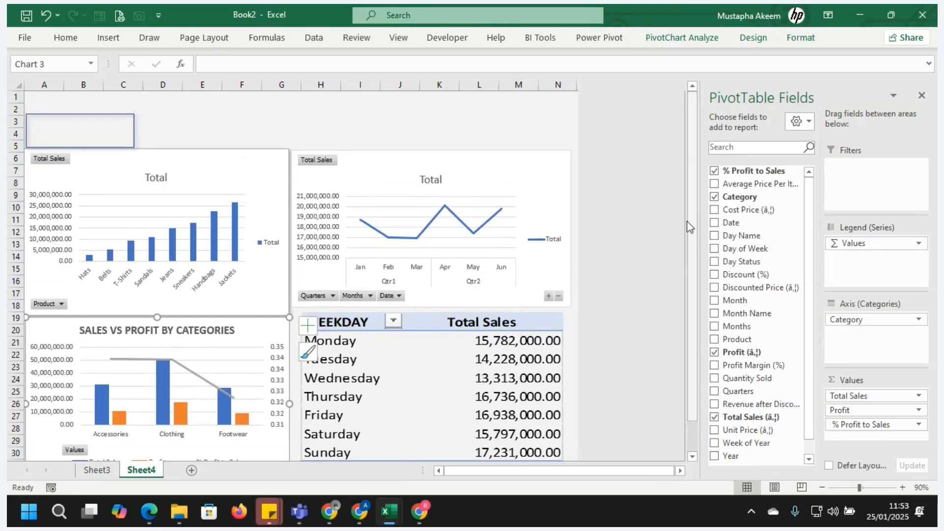
Insert a text box reading "TOTAL SALES" in the upper part of the rectangle above the product chart
click(107, 129)
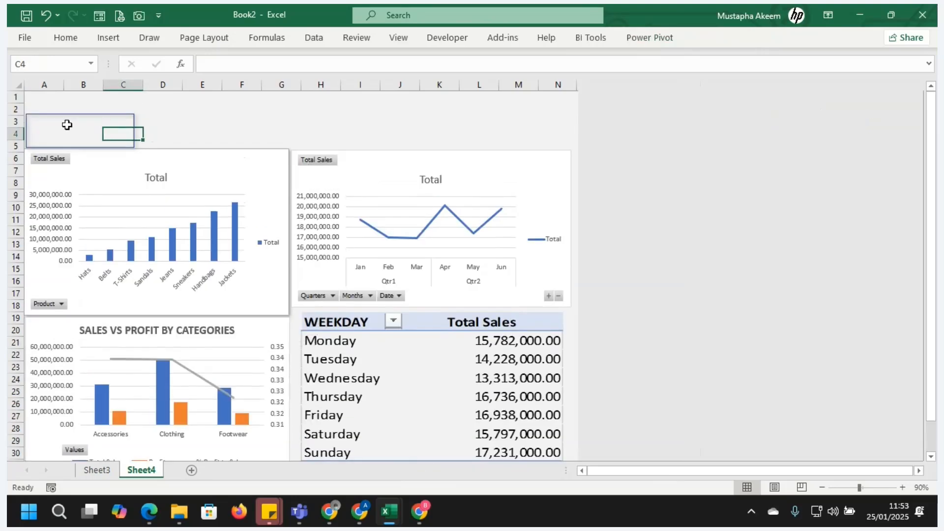
click(54, 121)
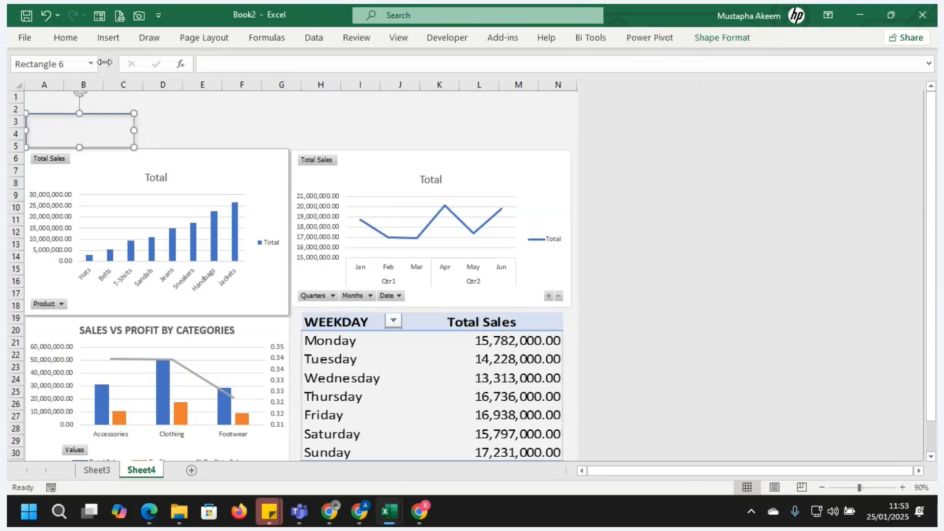
click(106, 38)
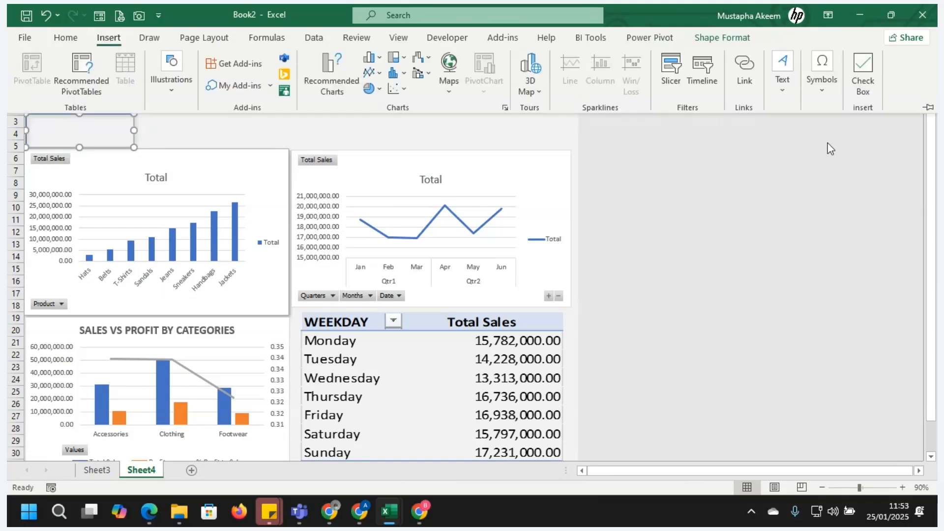
click(779, 92)
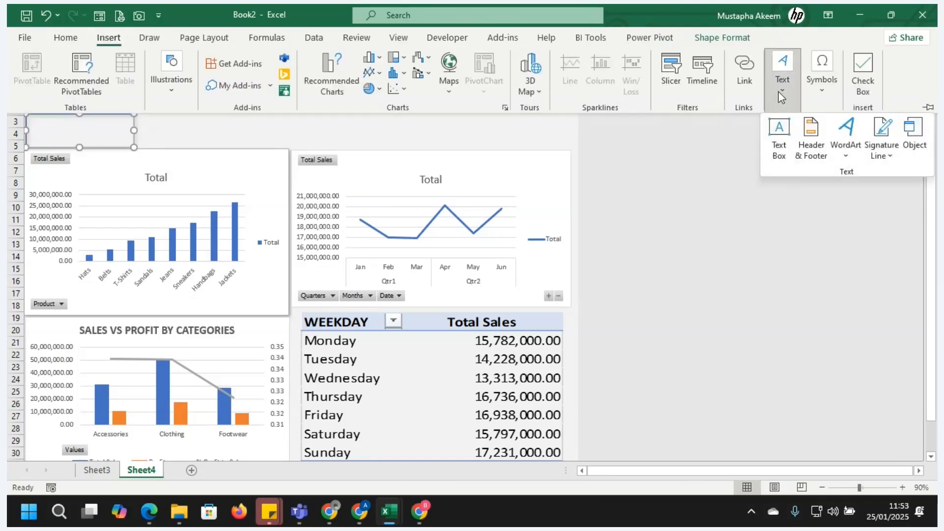
click(780, 143)
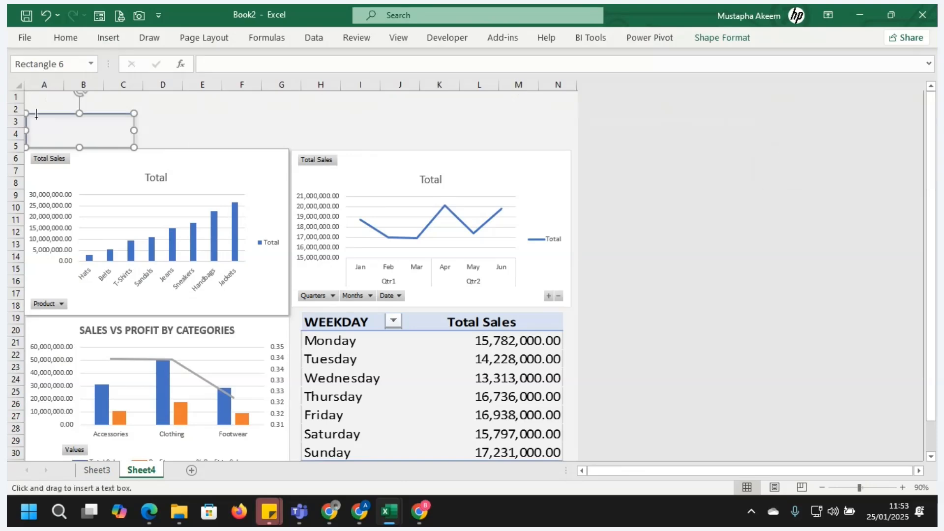
drag(36, 115, 129, 130)
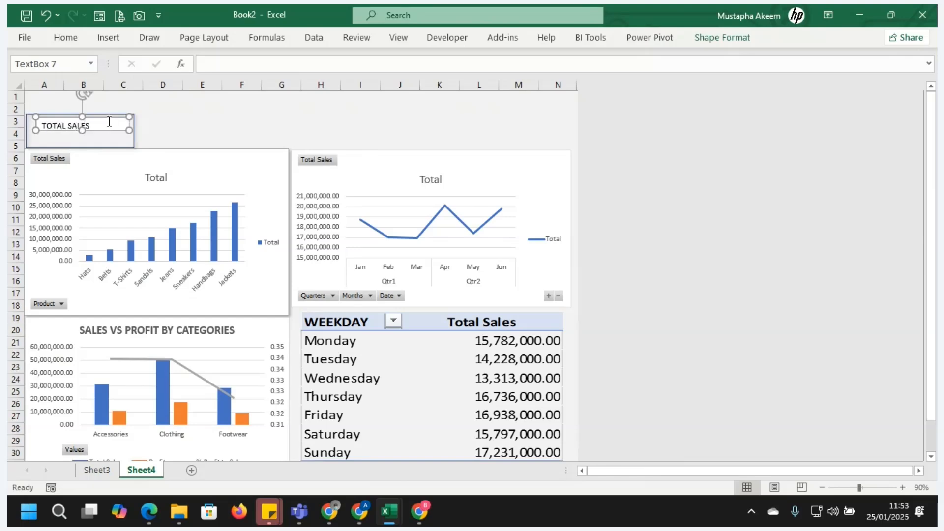
Make the TOTAL SALES text bold and centre it both vertically and horizontally in its text box
key(ctrl+a)
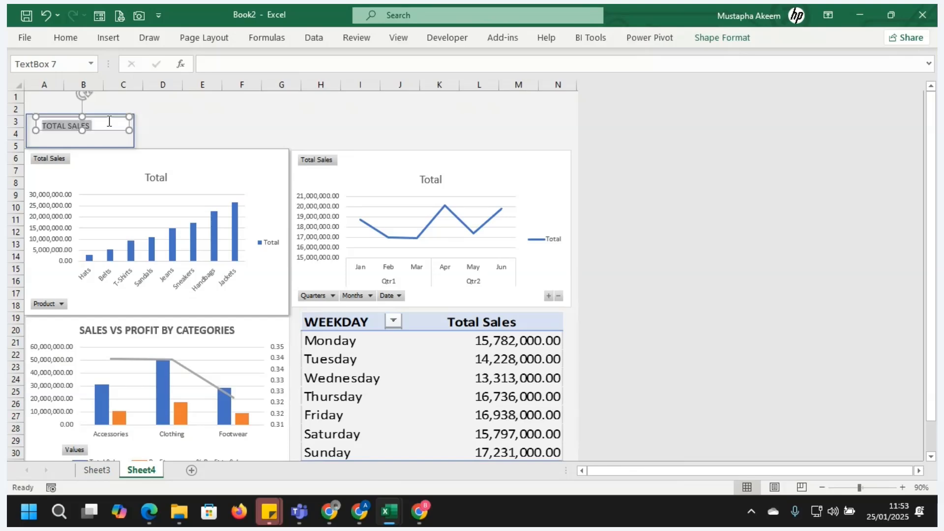
key(ctrl+b)
click(66, 39)
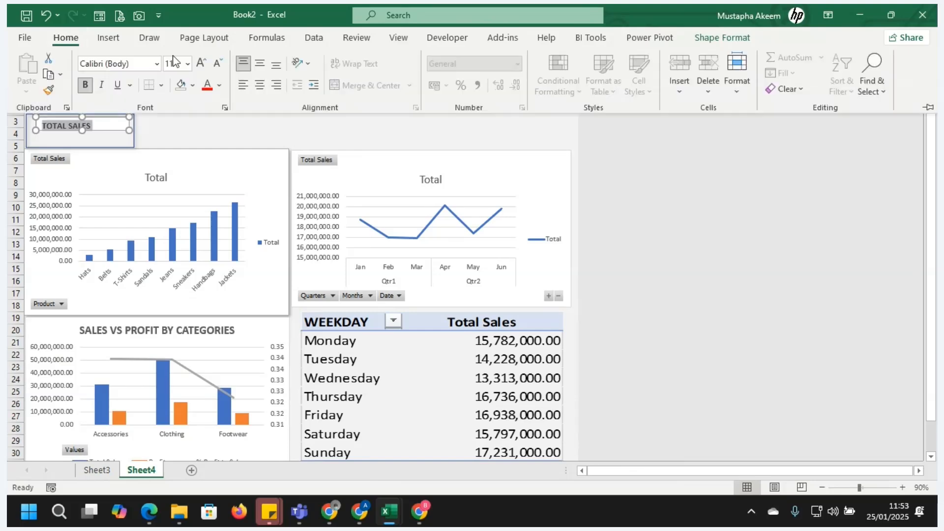
click(262, 67)
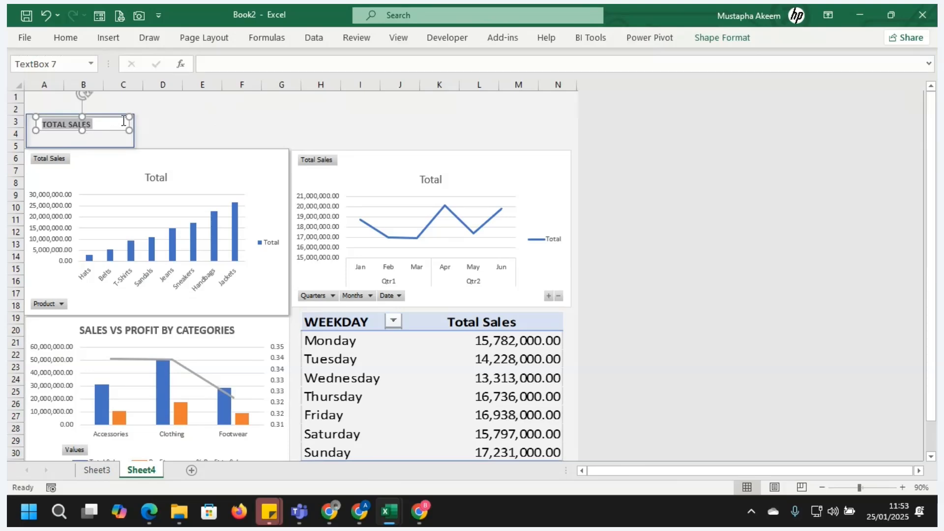
click(122, 135)
click(92, 127)
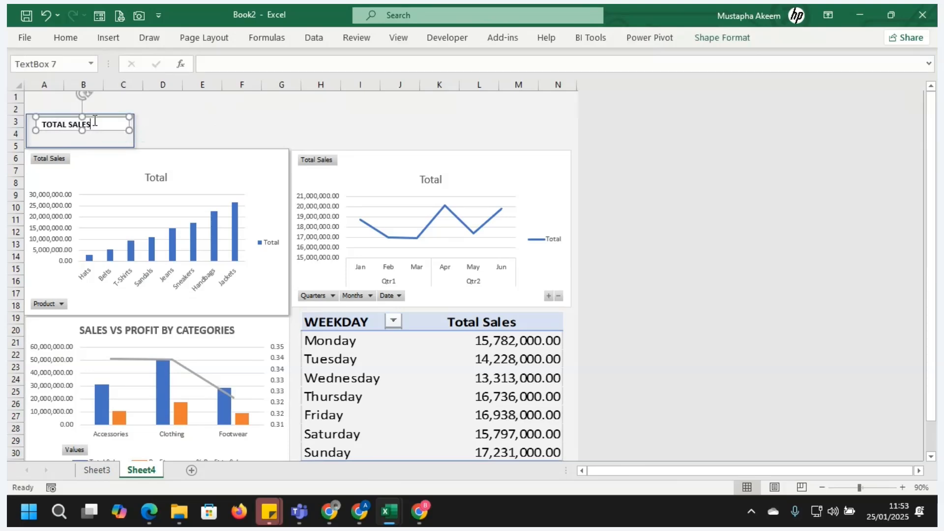
click(69, 37)
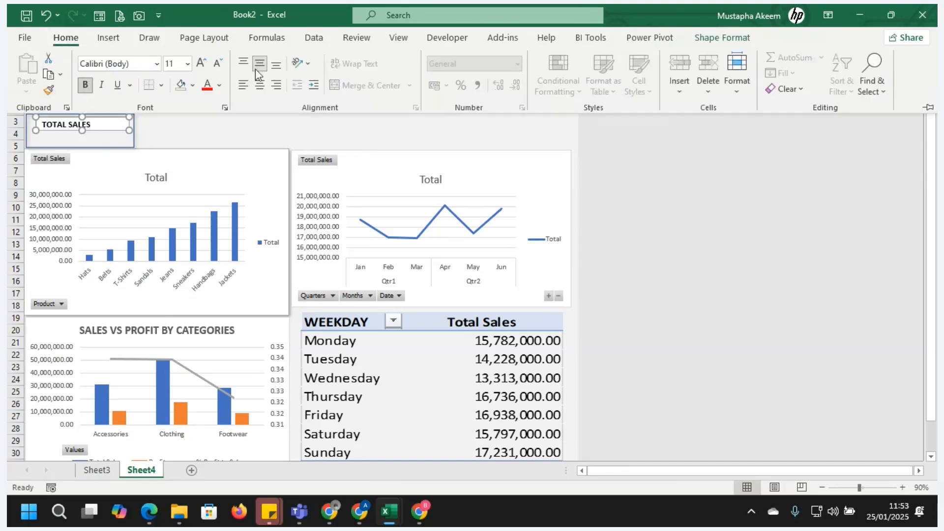
click(260, 87)
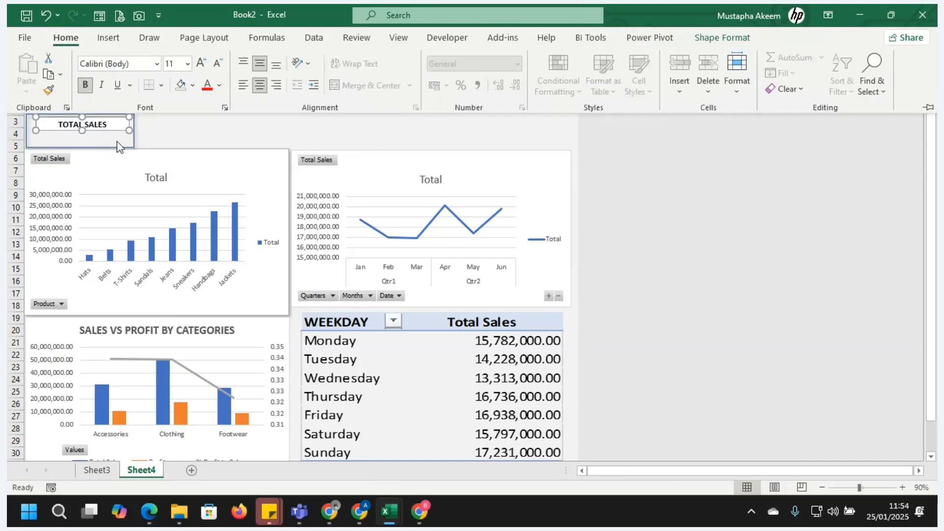
click(156, 138)
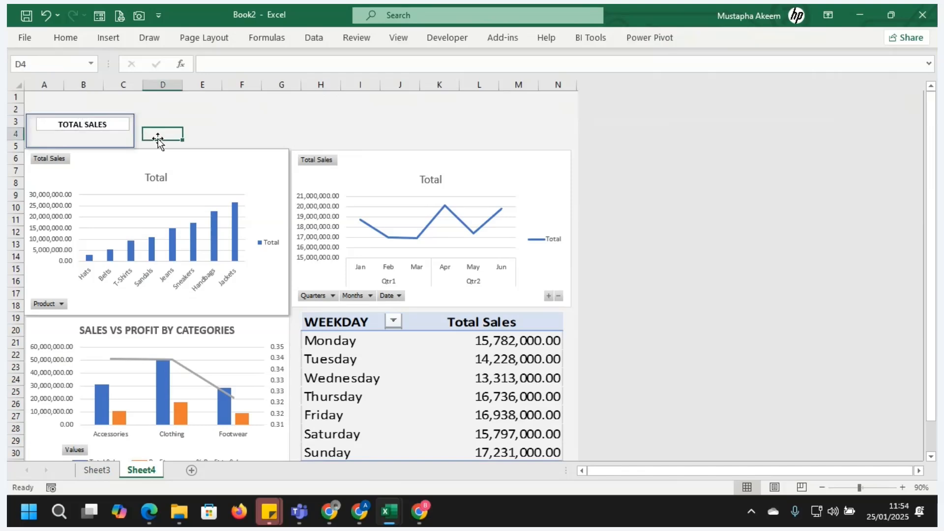
Remove the shape fill from the TOTAL SALES text box in the card above the charts
click(103, 124)
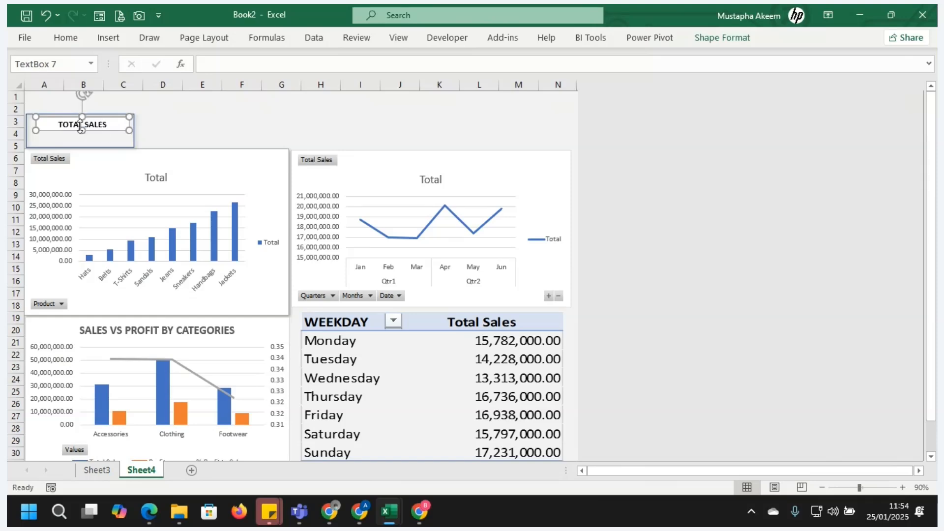
click(223, 134)
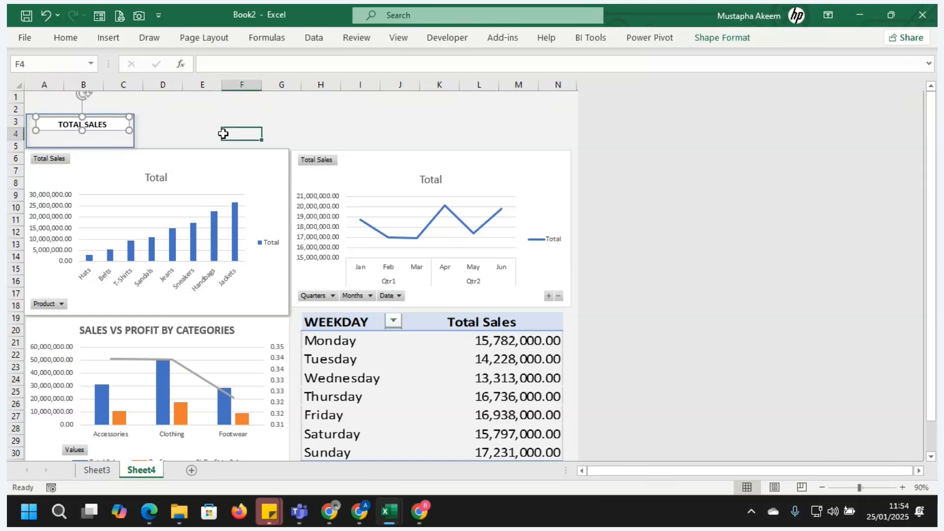
click(108, 130)
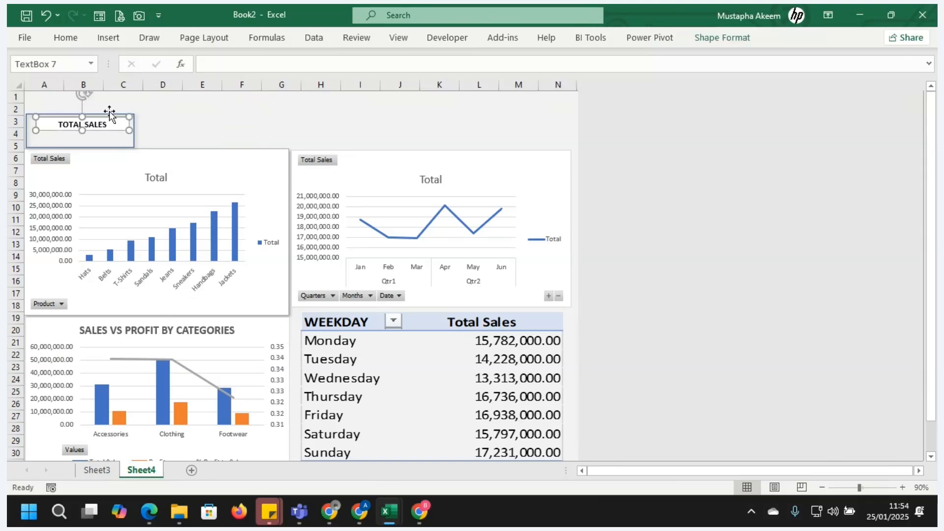
click(725, 44)
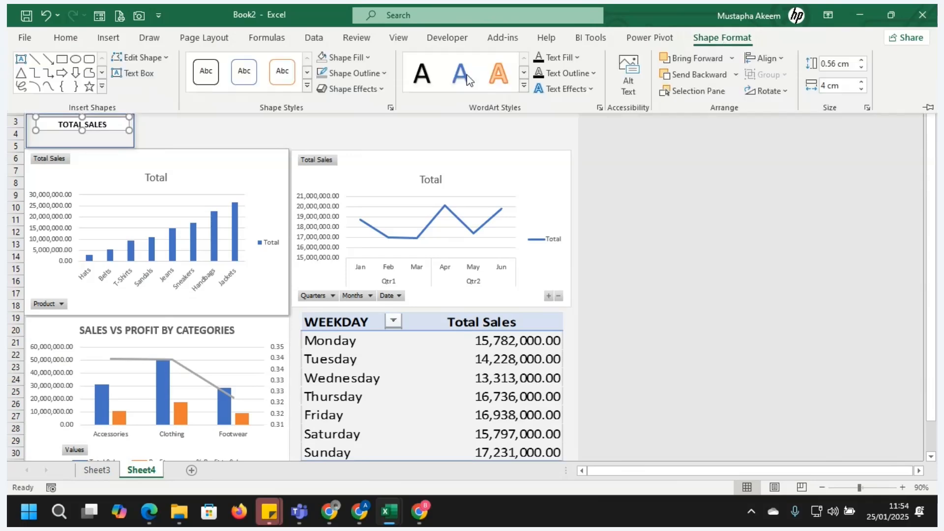
click(370, 60)
click(346, 228)
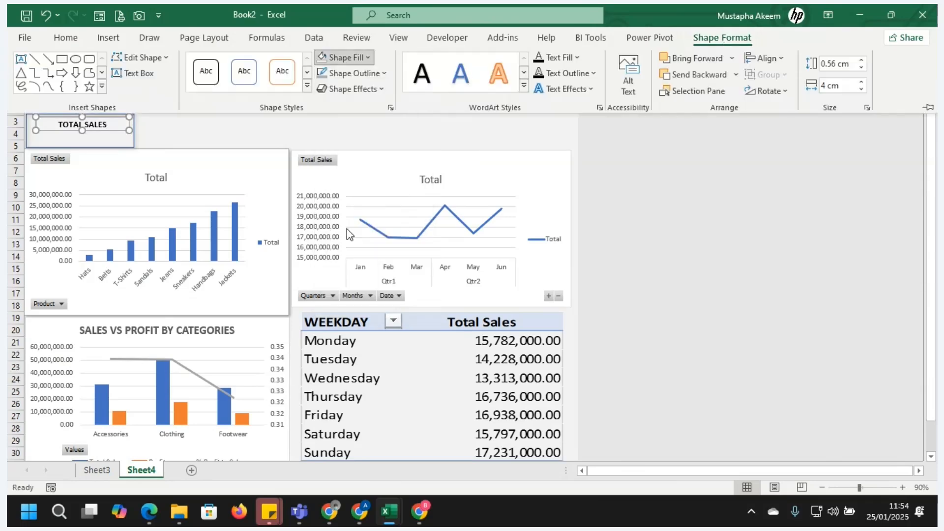
click(312, 125)
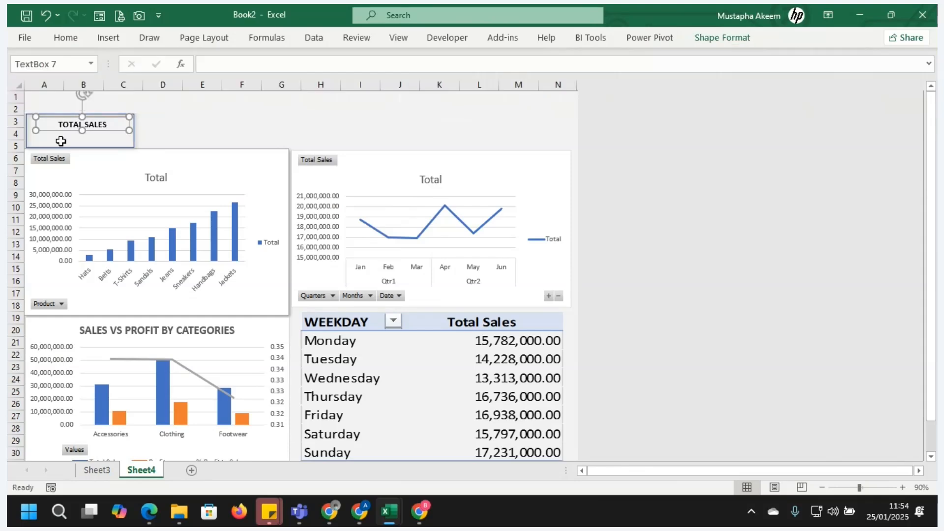
Remove the outline from the TOTAL SALES text box so only its text sits on the card
click(82, 138)
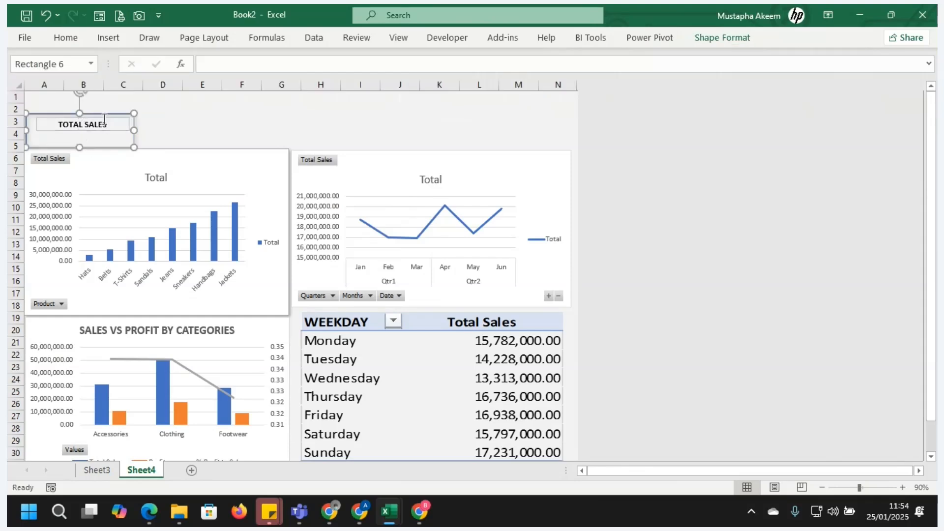
click(104, 120)
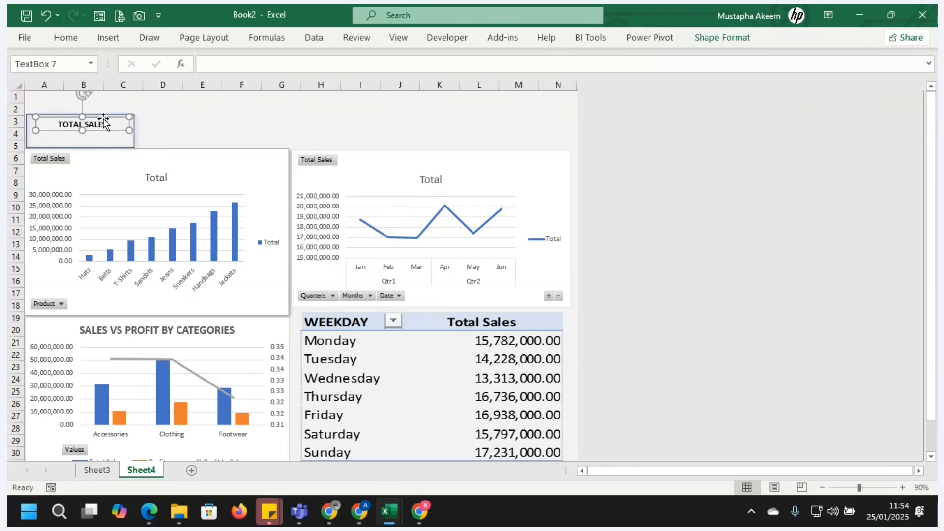
click(722, 39)
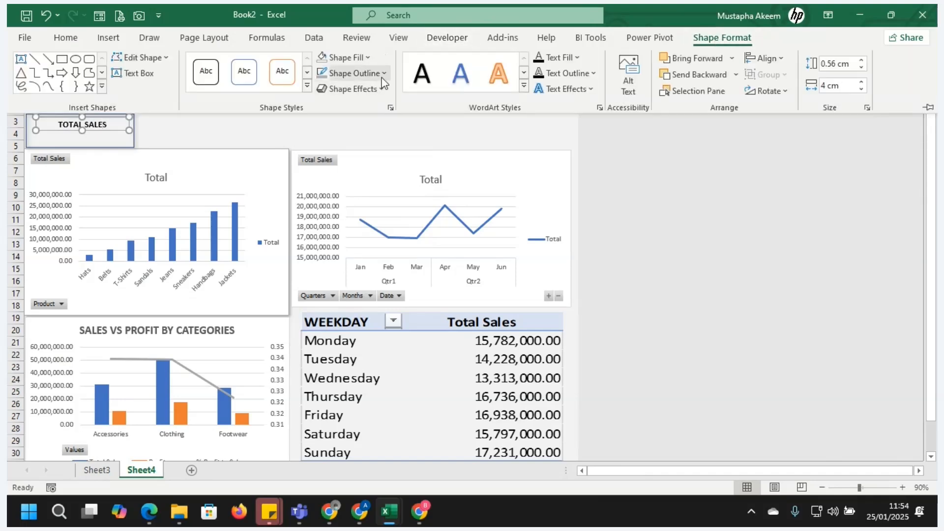
click(383, 73)
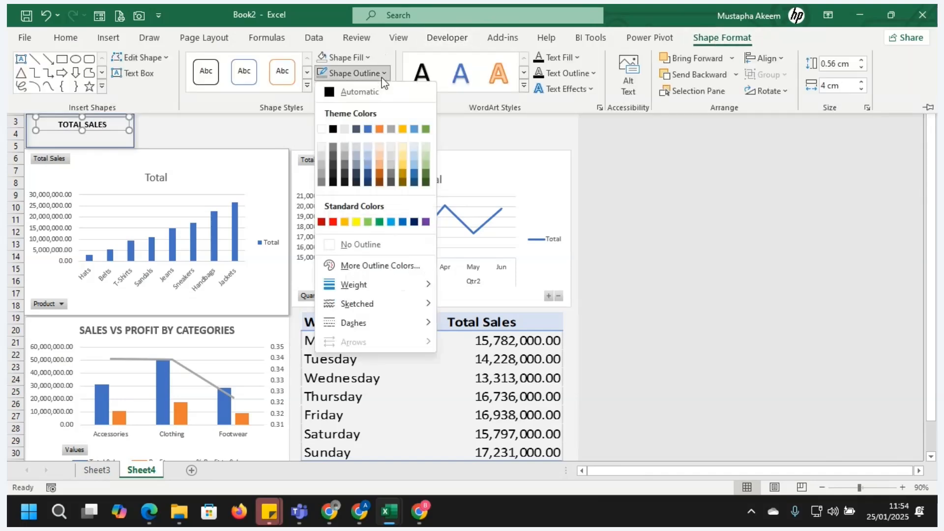
click(350, 244)
click(658, 175)
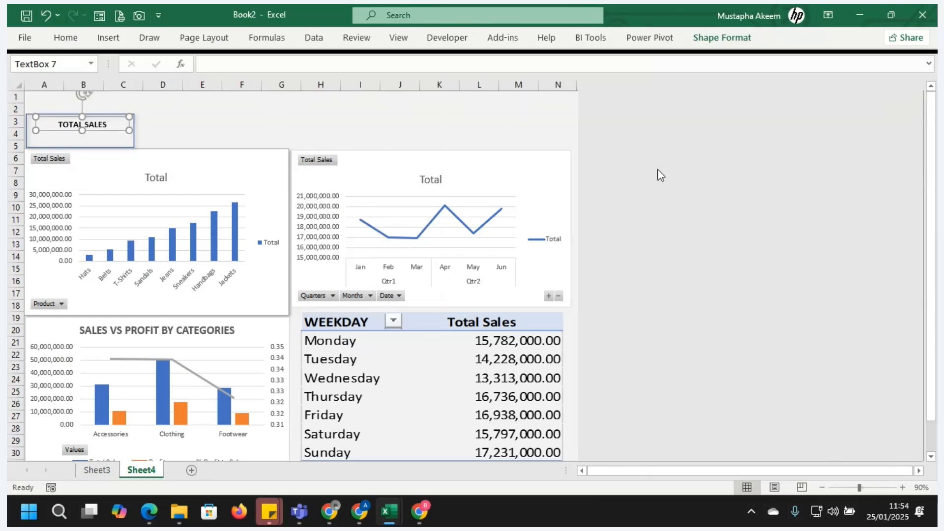
click(240, 109)
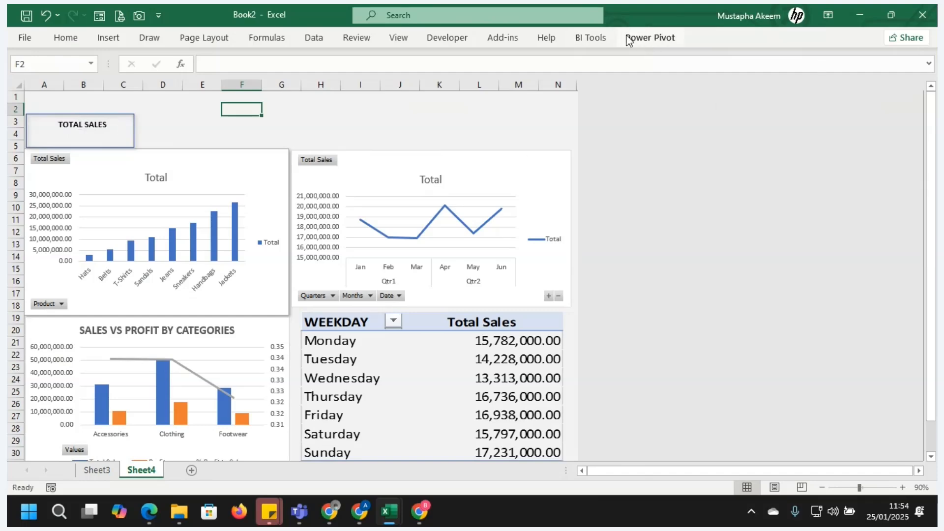
Insert an empty text box inside the card, directly beneath the TOTAL SALES label
click(90, 138)
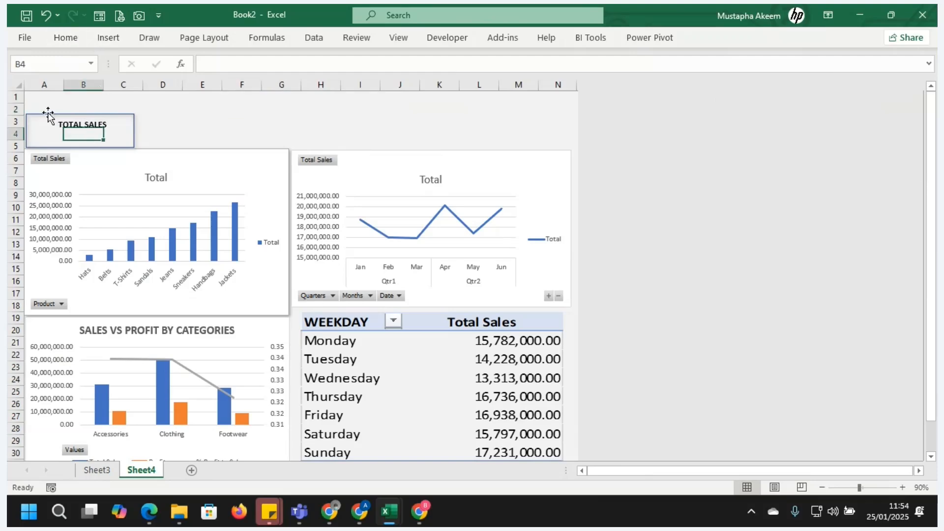
click(108, 38)
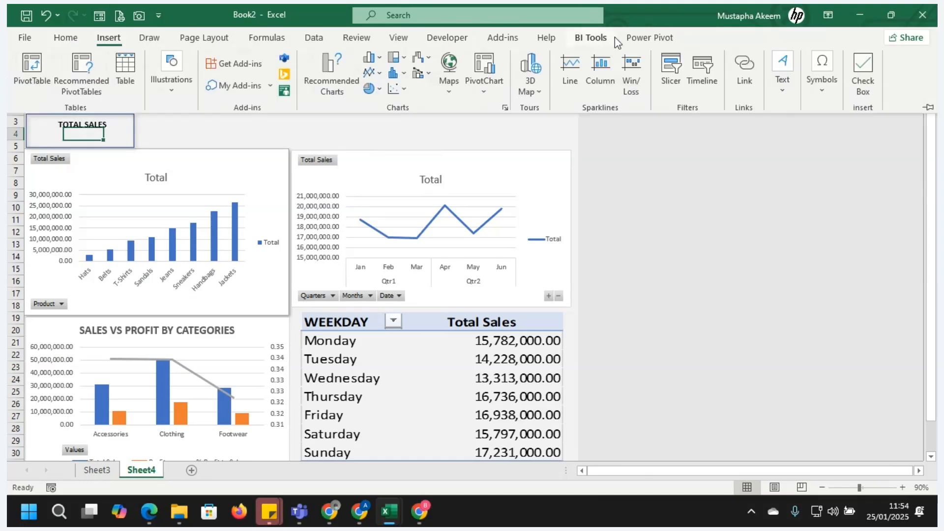
click(787, 92)
click(781, 132)
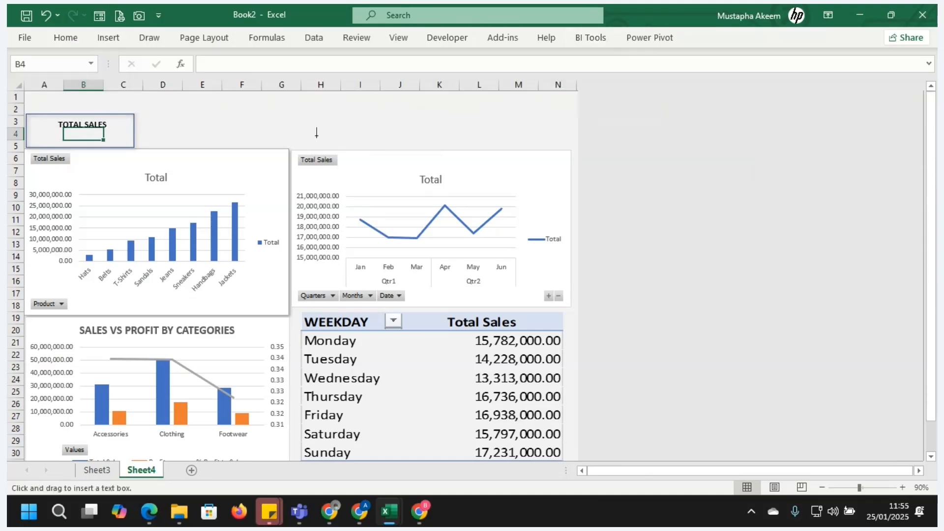
drag(39, 133, 78, 133)
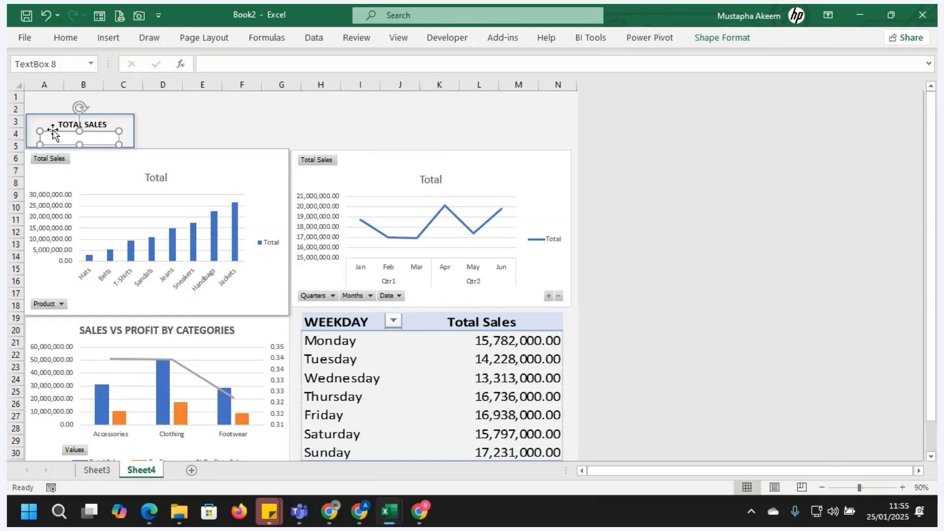
Link the new text box to the total sales pivot value with the formula =Sheet3!A5
click(258, 61)
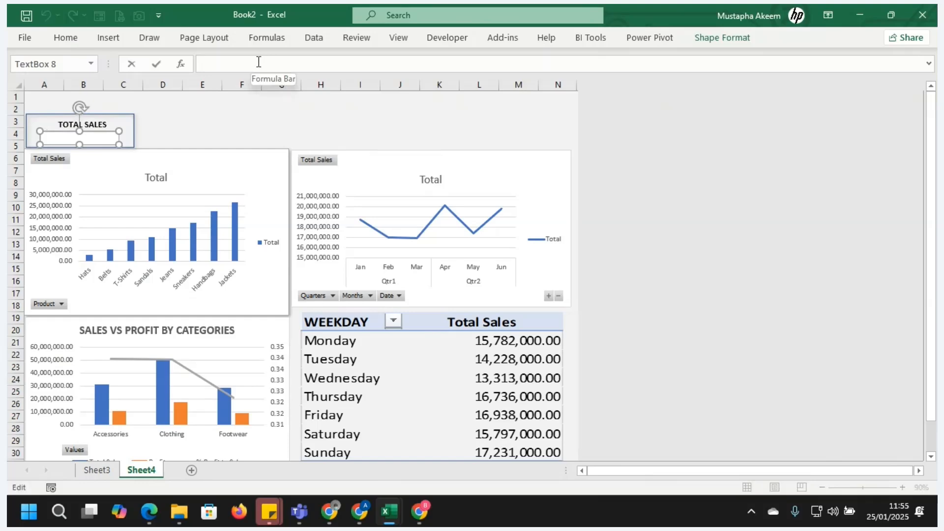
text(=)
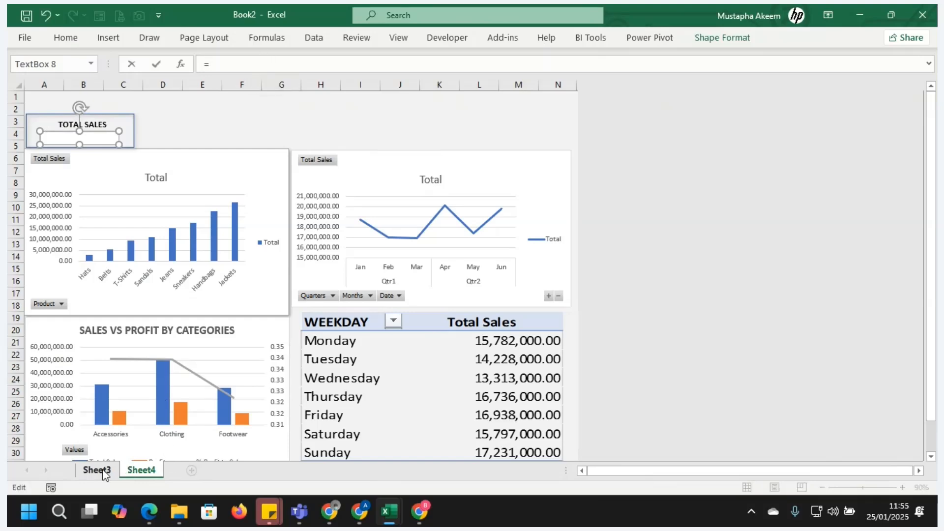
click(98, 471)
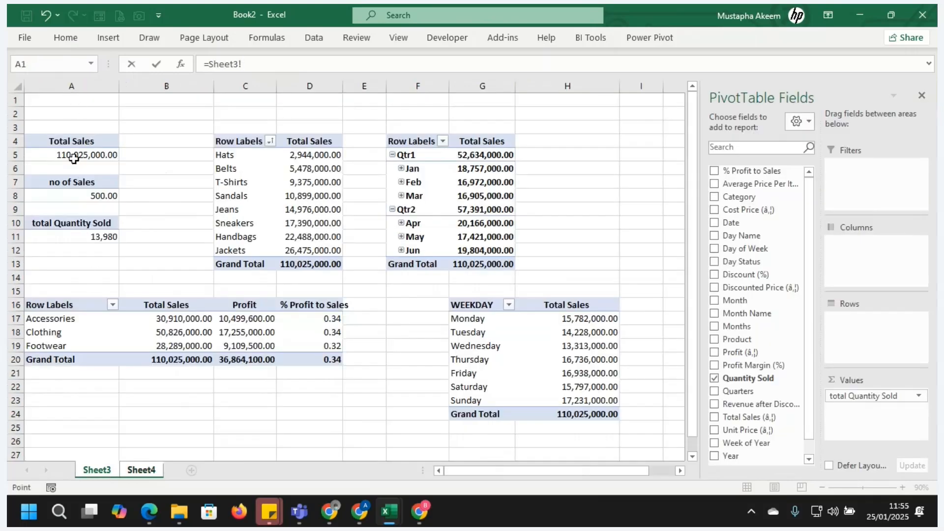
text(A5)
key(Return)
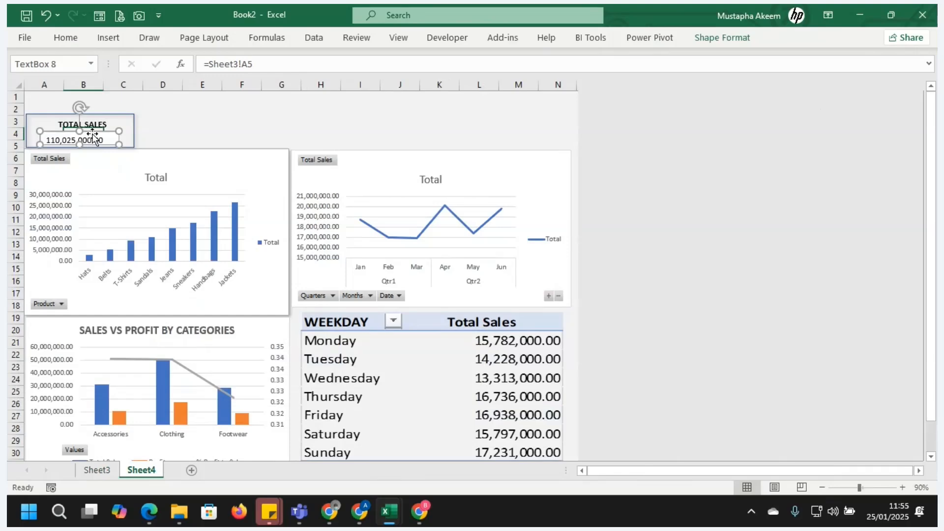
Set the linked total sales value to font size 12 and center it in its text box
key(ctrl+a)
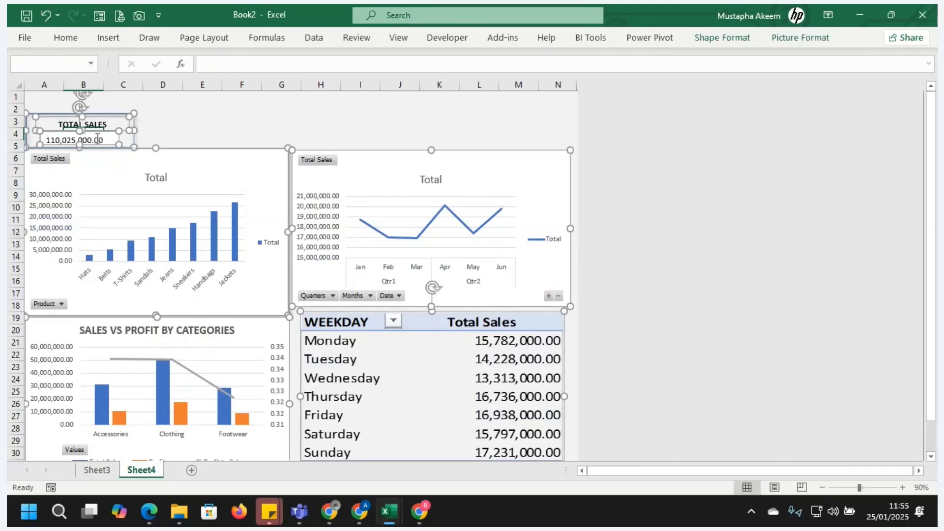
click(97, 139)
double_click(94, 140)
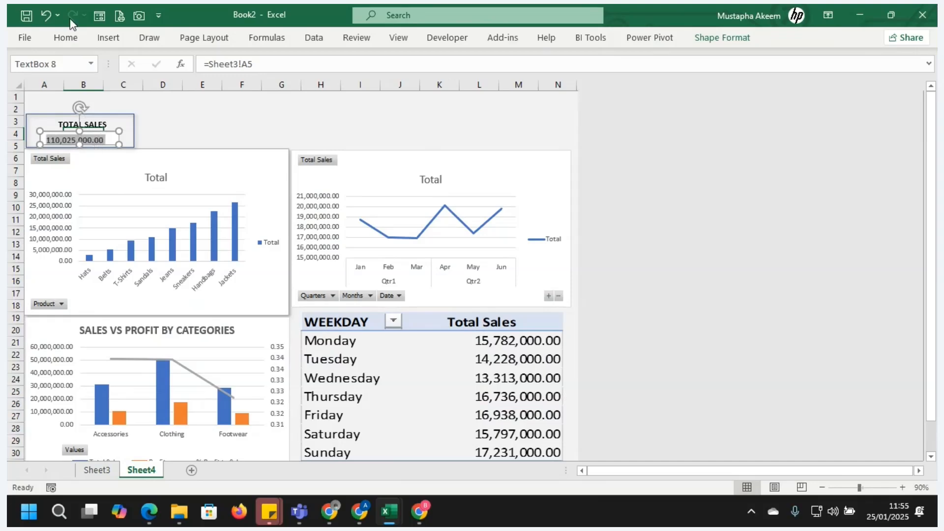
click(73, 39)
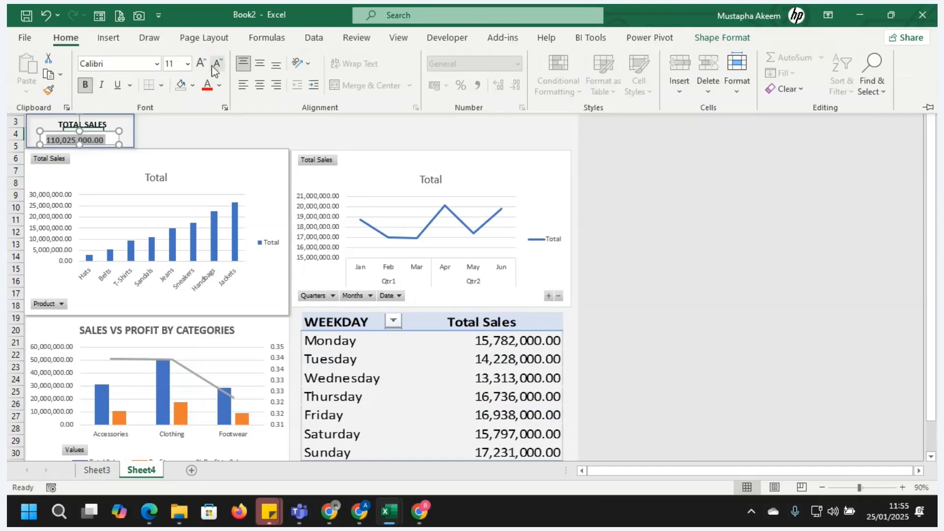
click(204, 68)
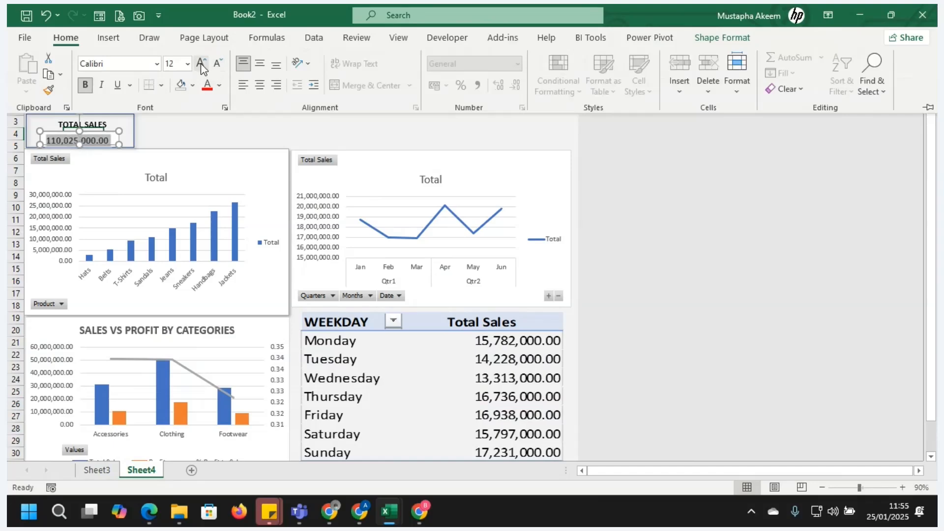
click(259, 85)
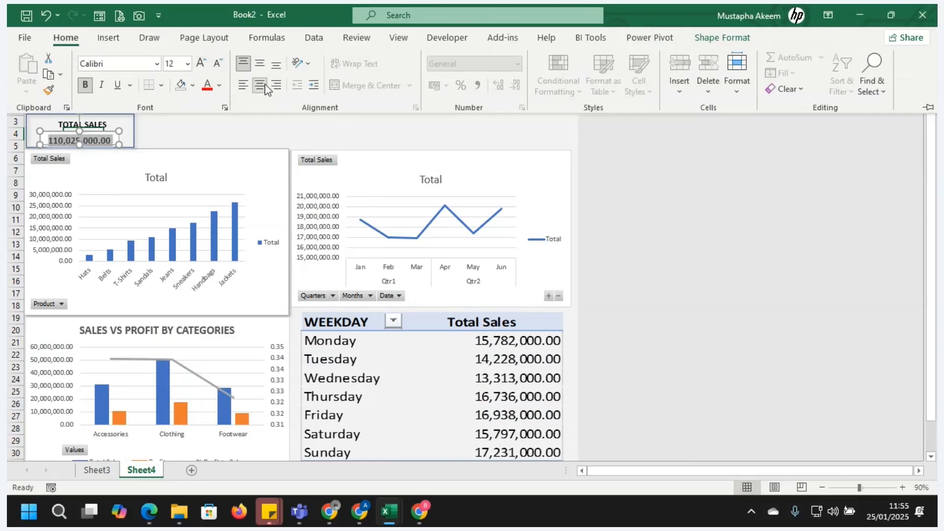
click(262, 135)
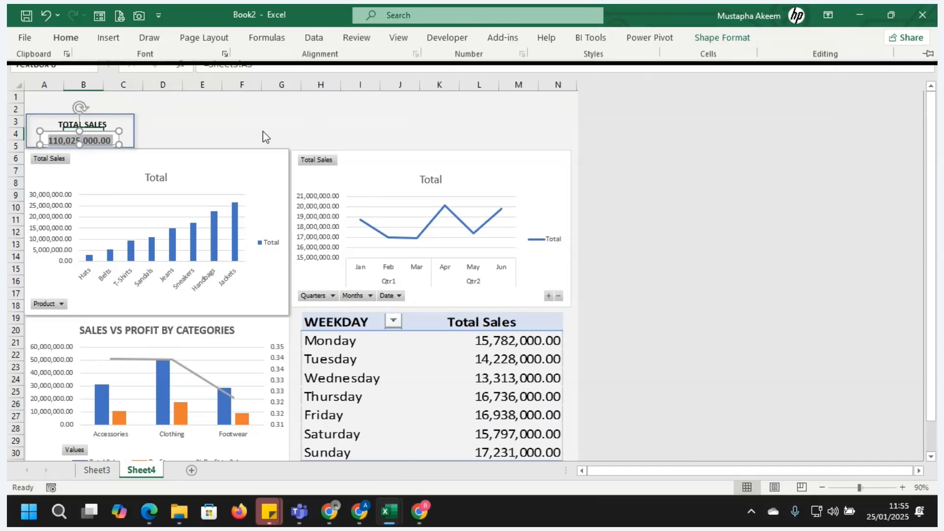
Increase the total sales value's font size by one more step and widen its text box to fit the number
click(96, 135)
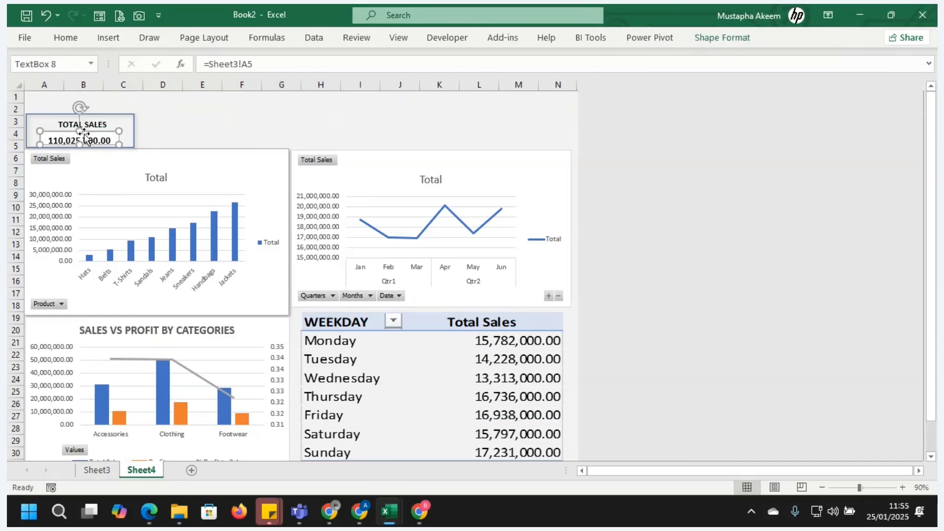
click(68, 38)
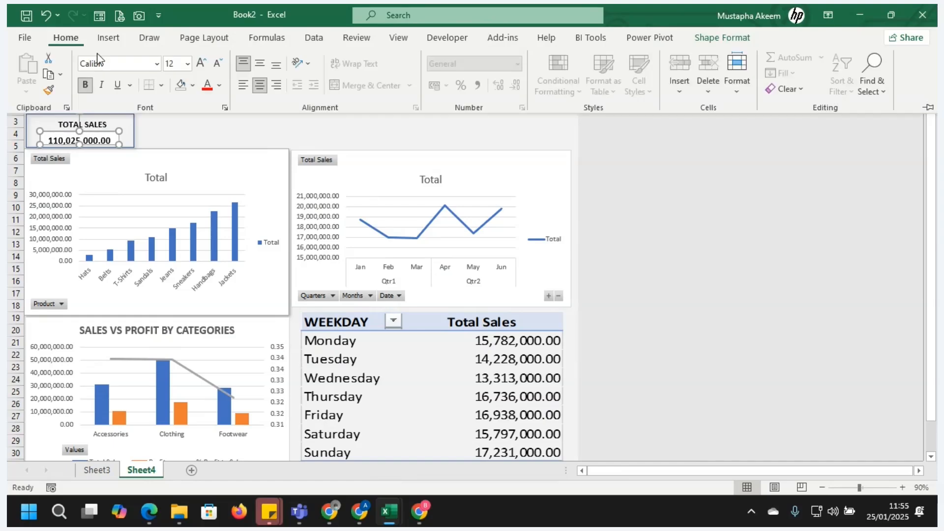
click(202, 65)
click(121, 143)
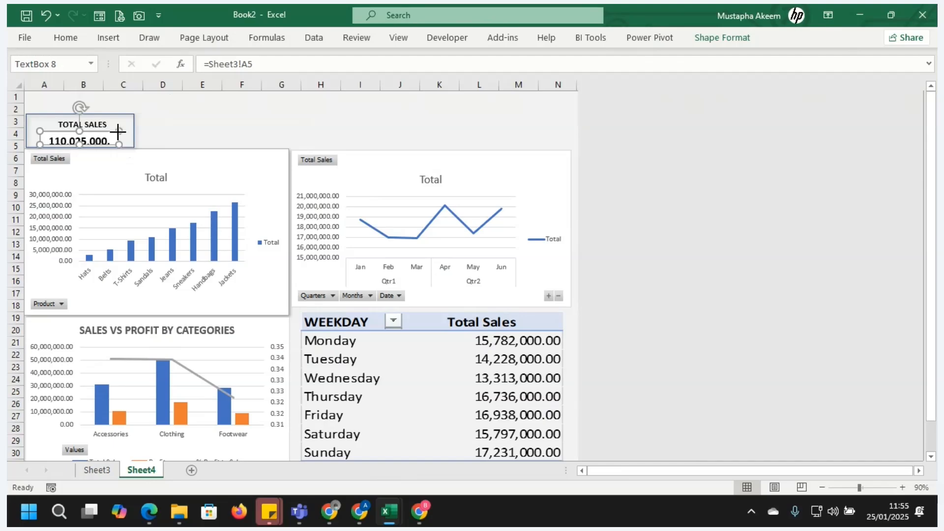
drag(118, 131, 129, 131)
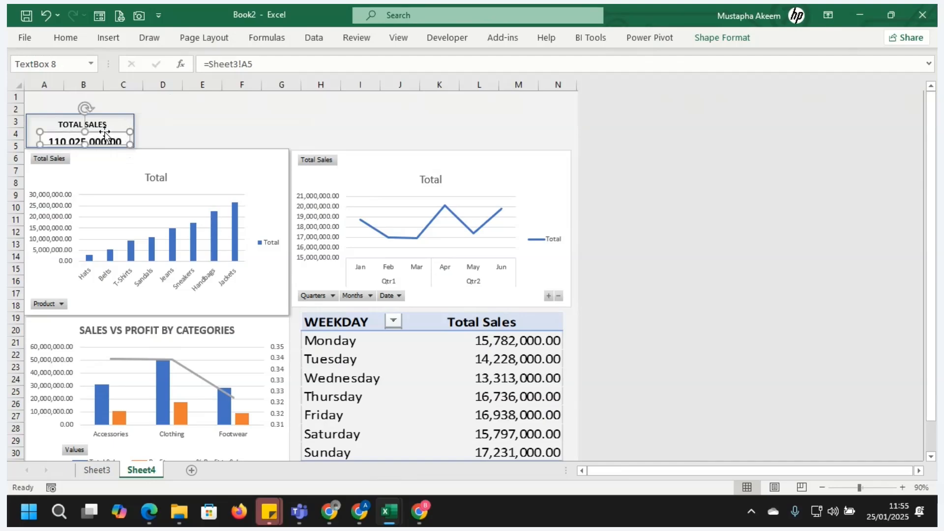
Move the total sales value's text box slightly up and left to sit closely beneath the TOTAL SALES label
click(91, 128)
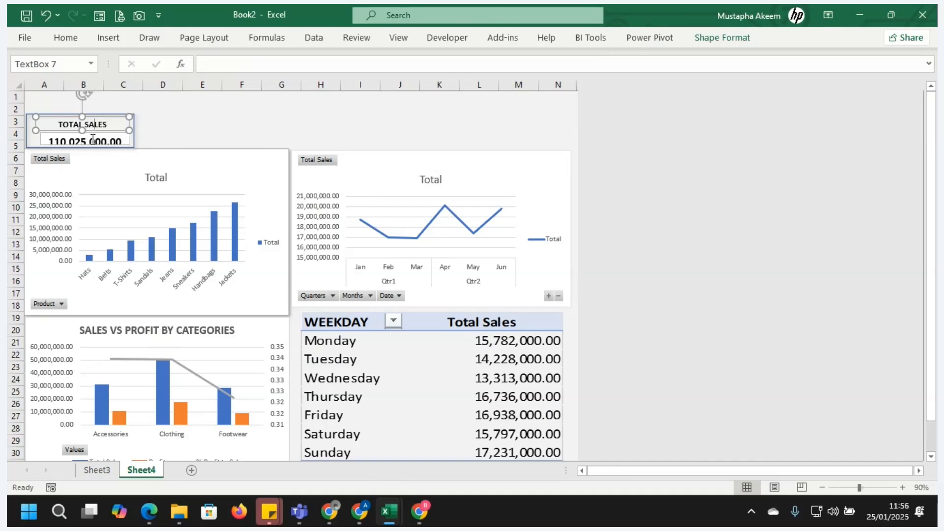
click(204, 119)
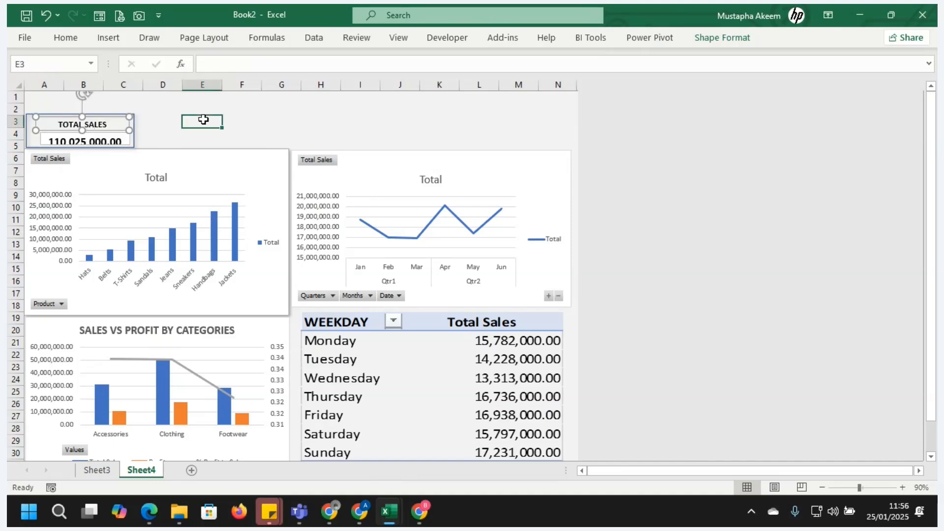
click(95, 139)
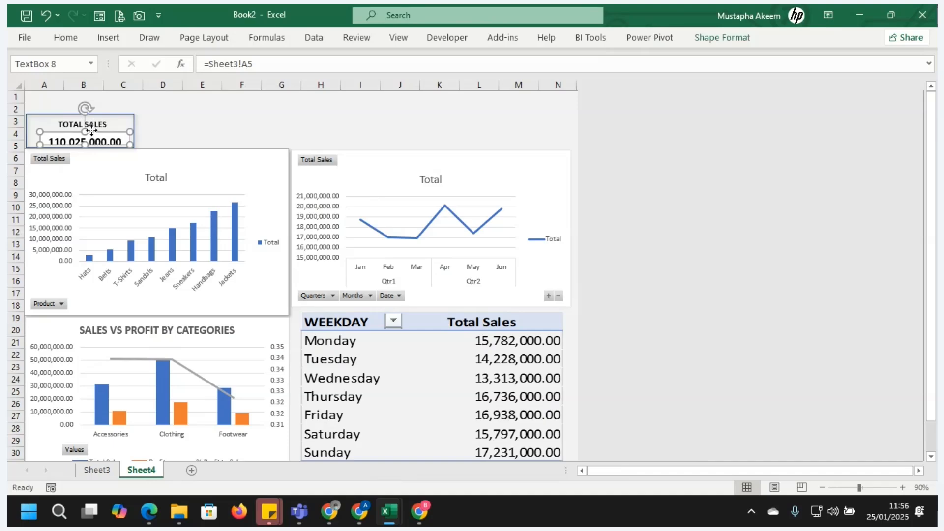
drag(93, 131, 88, 129)
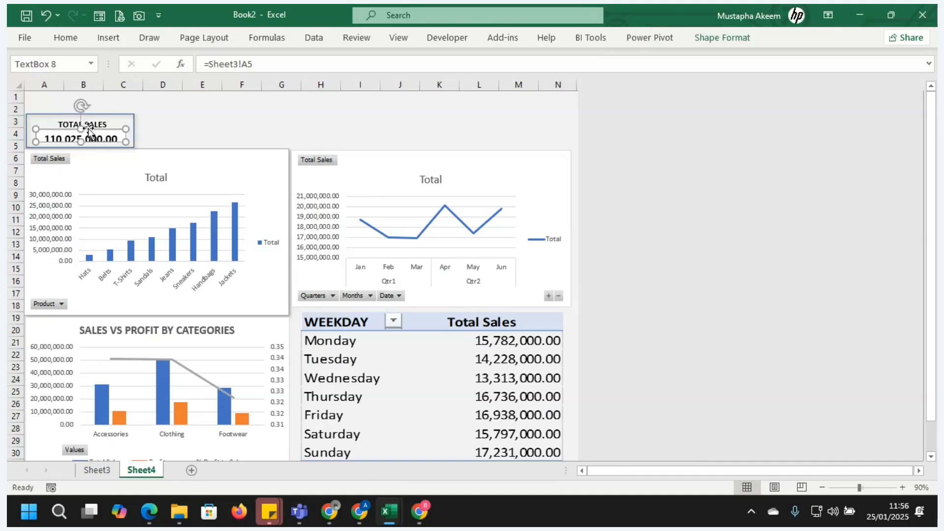
click(249, 121)
click(110, 117)
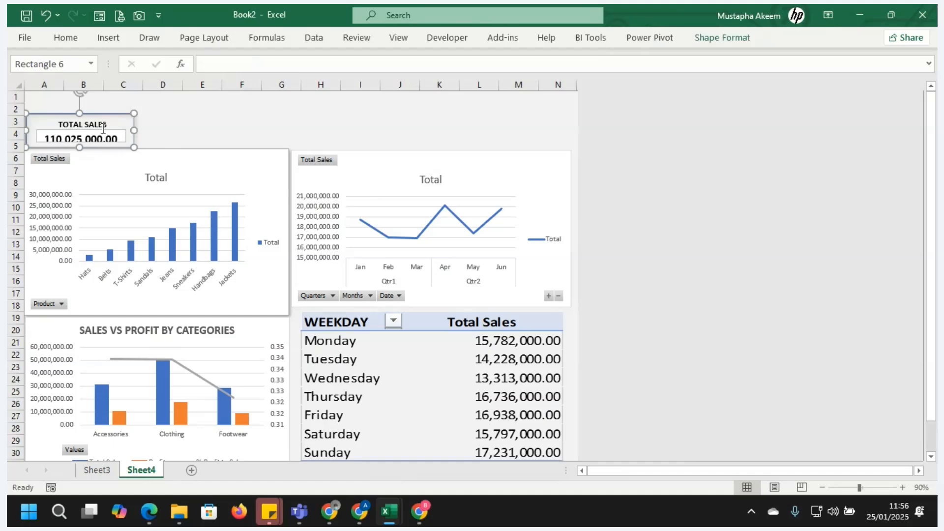
Make the TOTAL SALES card's rectangle slightly taller and move its label up near the card's upper edge
drag(79, 148, 78, 150)
drag(78, 115, 77, 109)
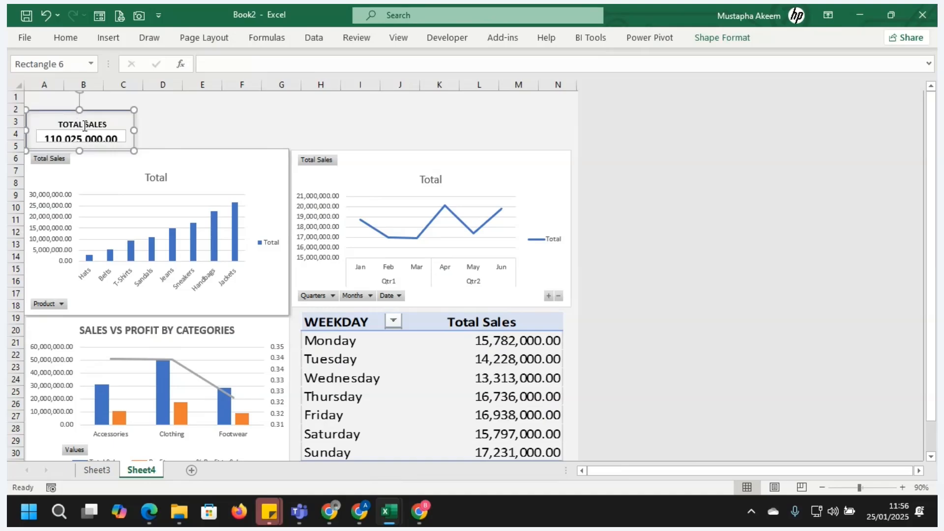
click(86, 126)
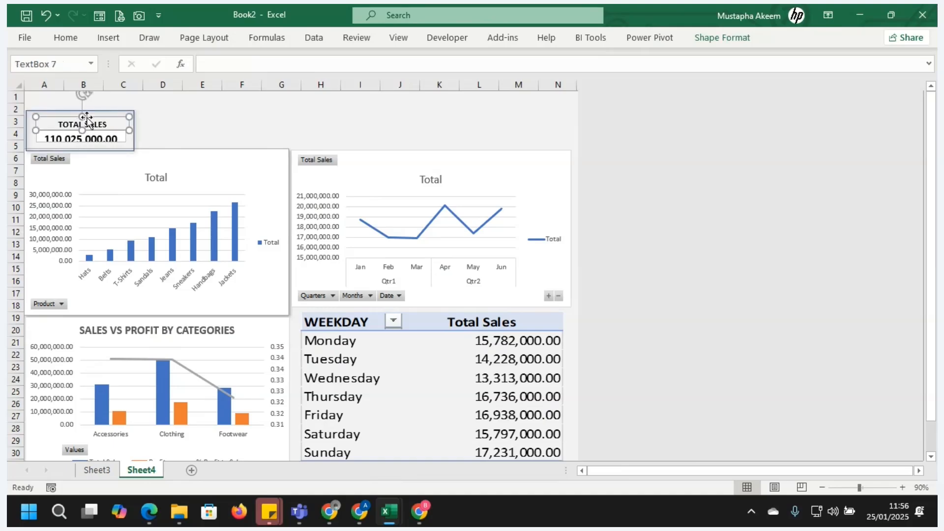
drag(87, 116, 86, 110)
Make the total sales value's text box taller to fit the full number, and nudge the TOTAL SALES label down slightly
click(86, 137)
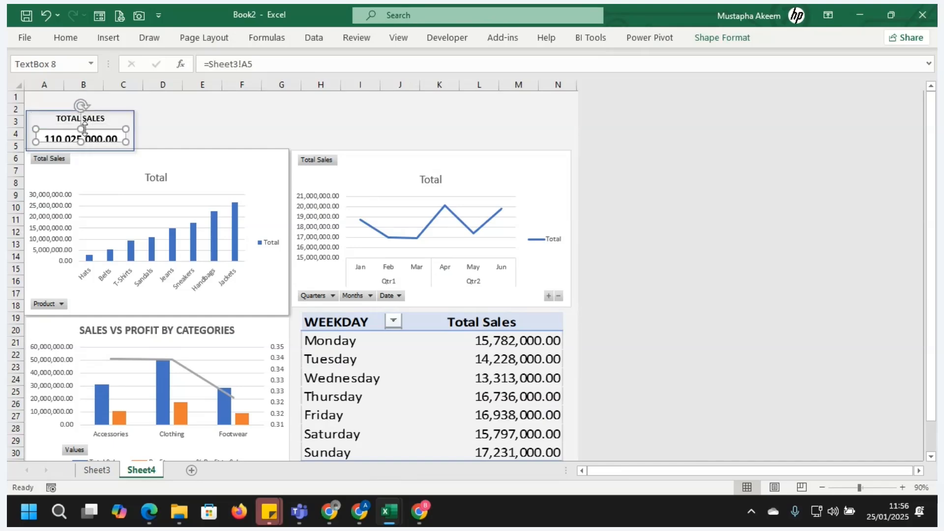
mouse_move(88, 129)
mouse_down()
mouse_move(81, 146)
mouse_move(93, 130)
mouse_up()
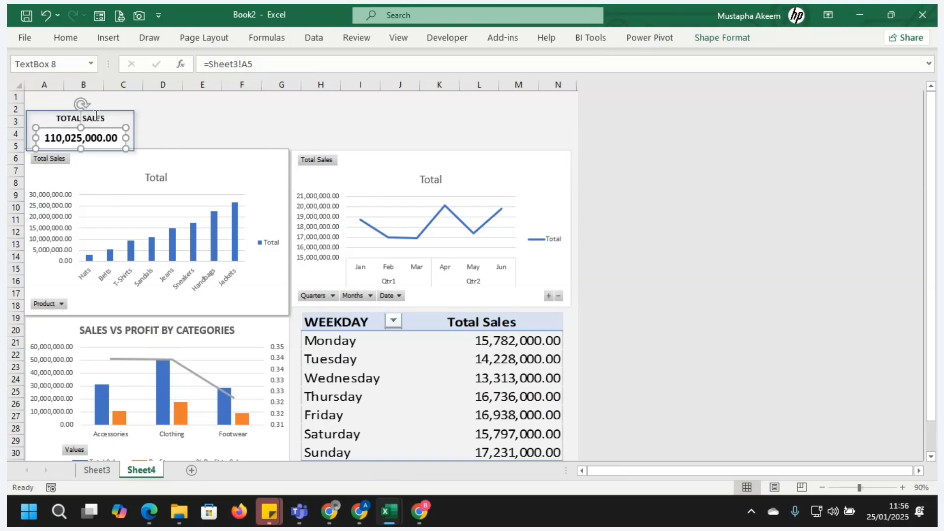
click(95, 116)
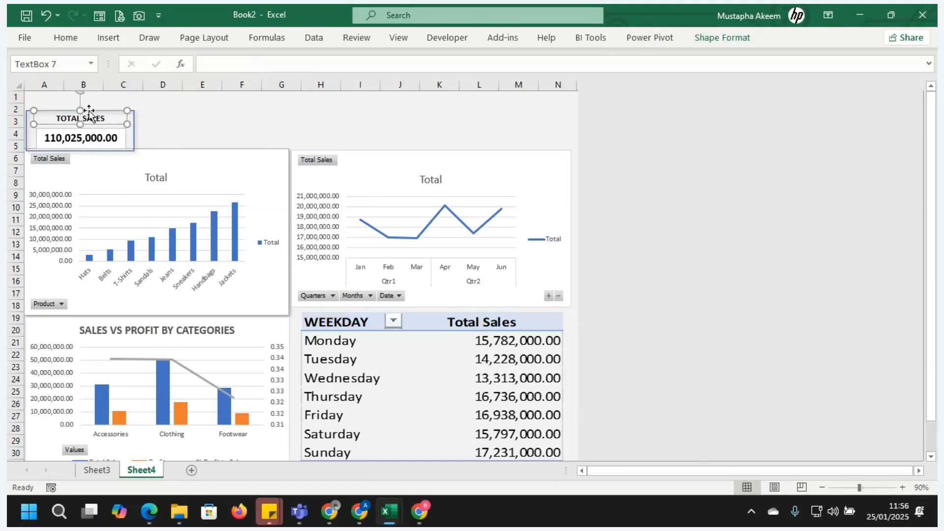
drag(89, 112, 89, 112)
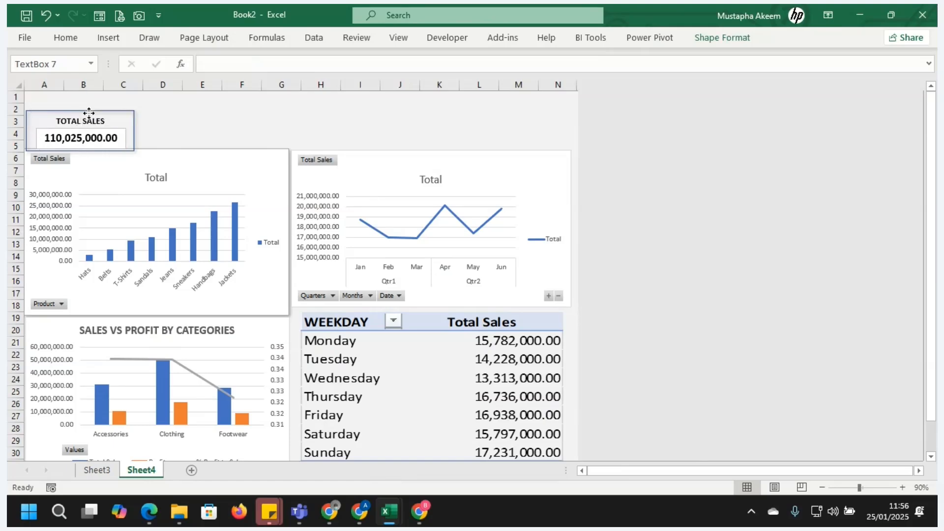
click(89, 137)
click(236, 122)
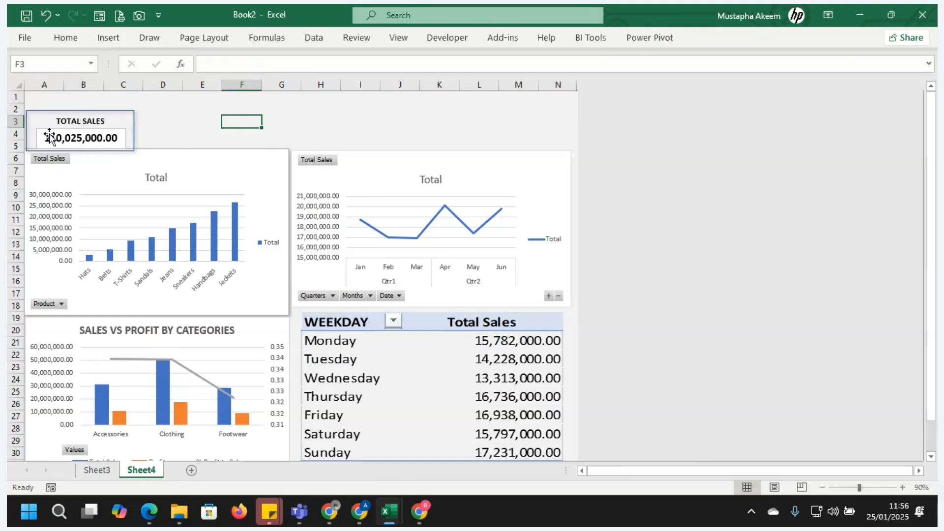
Duplicate the TOTAL SALES card's rectangle and place the copy directly to the right of the original
click(131, 120)
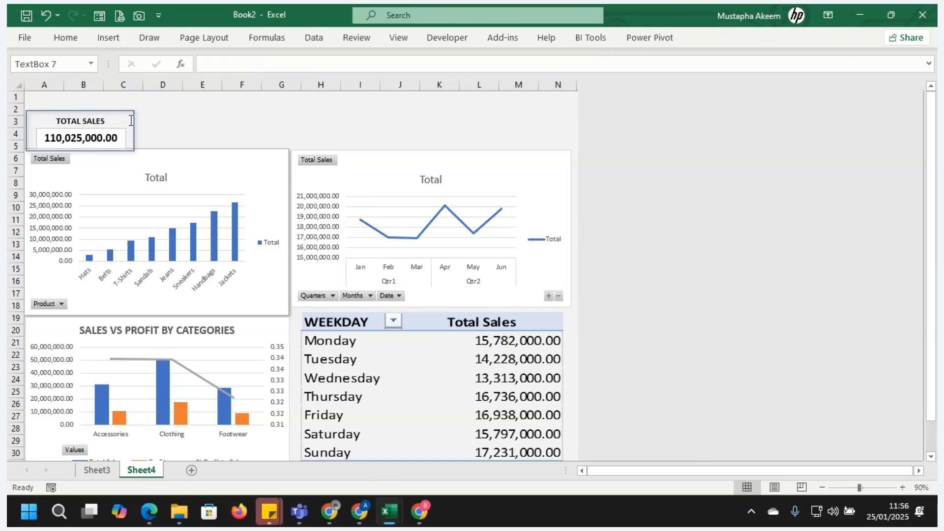
click(136, 142)
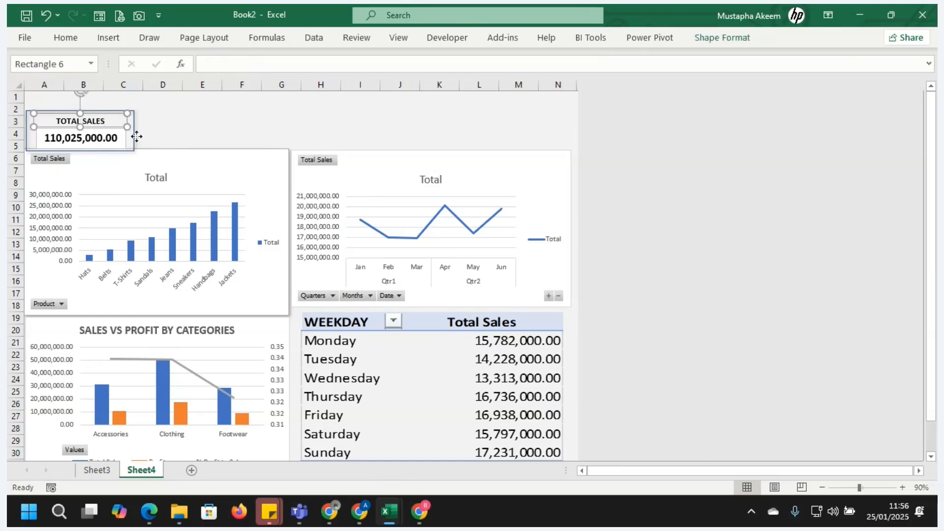
key(ctrl+d)
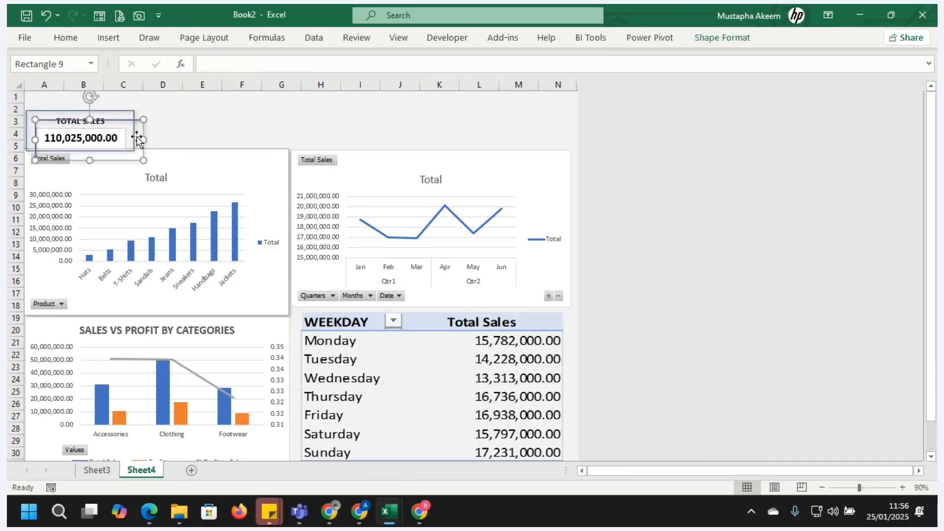
drag(137, 131, 238, 121)
Duplicate the linked total sales value and place the copy in the lower part of the second card
click(107, 137)
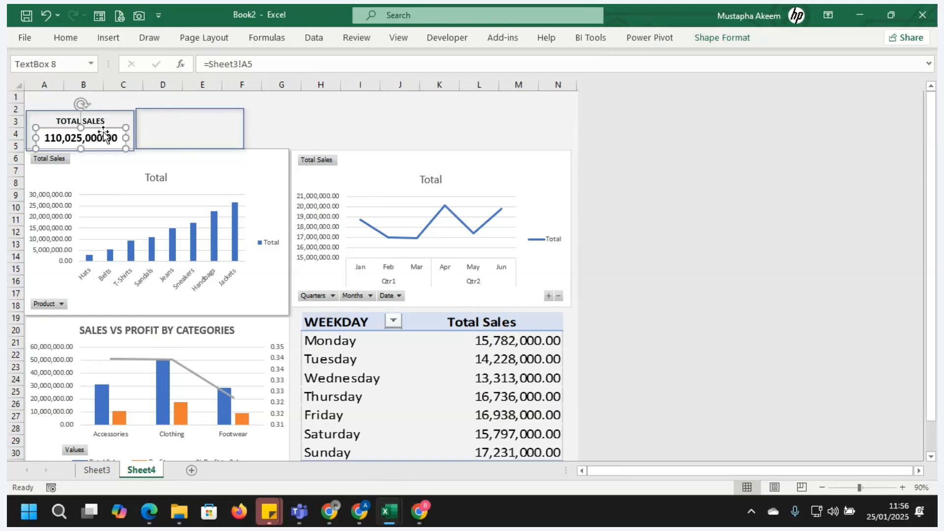
key(ctrl+d)
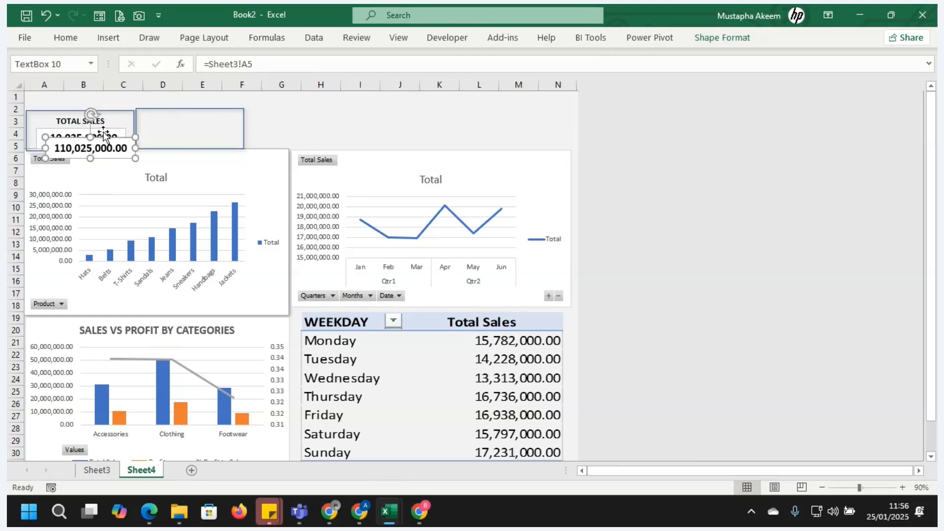
drag(106, 137, 204, 126)
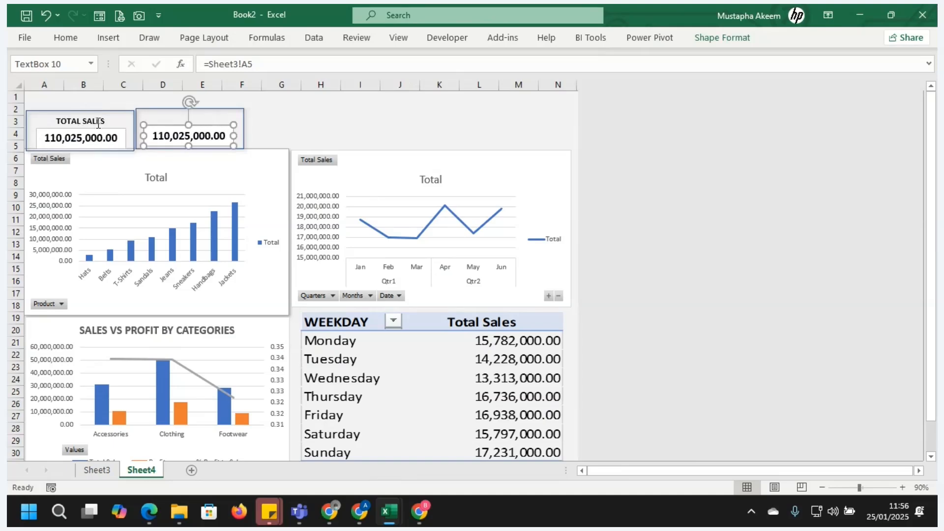
Duplicate the TOTAL SALES label and place the copy above the value in the second card
click(100, 118)
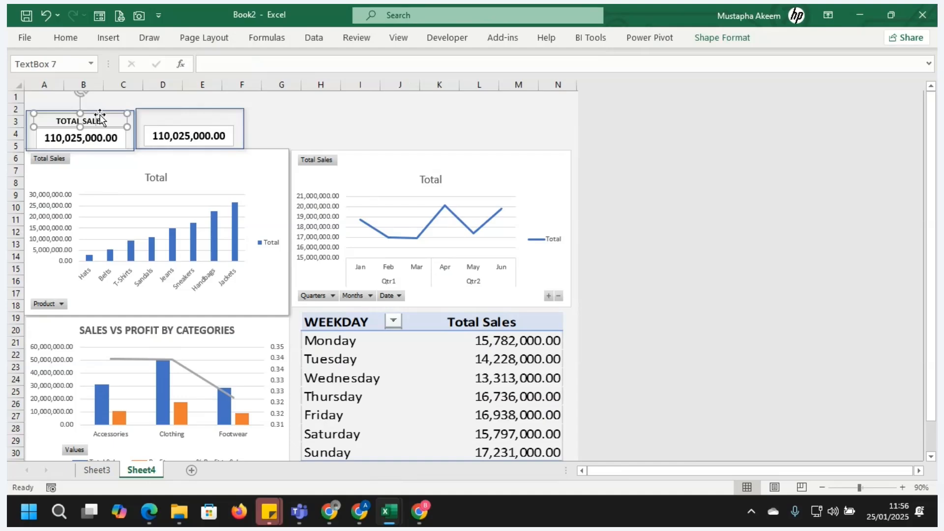
click(103, 124)
mouse_move(104, 125)
mouse_down()
mouse_move(213, 96)
mouse_move(190, 120)
mouse_move(102, 122)
mouse_up()
click(103, 122)
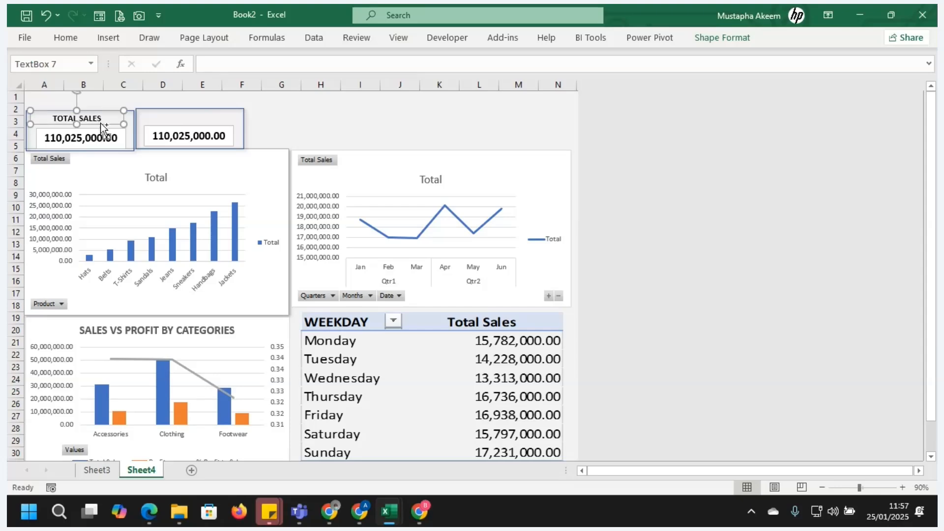
key(ctrl+d)
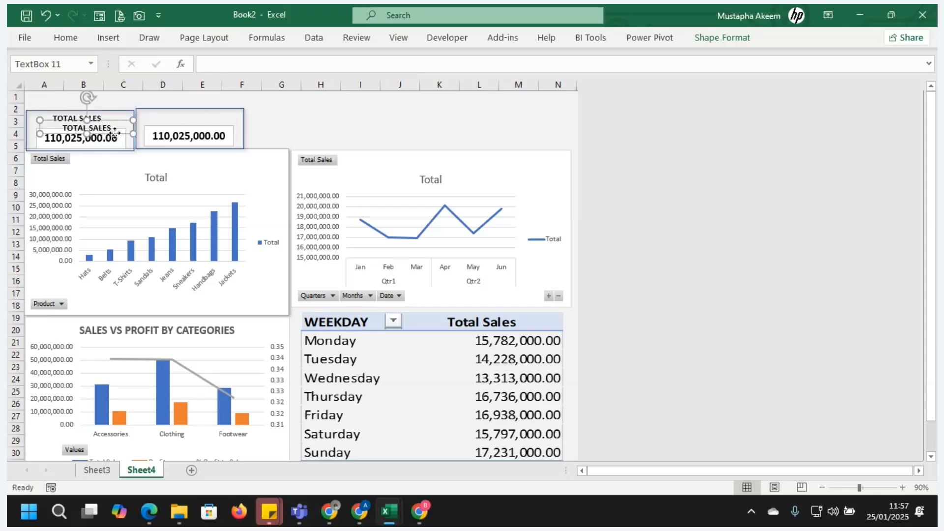
drag(102, 127, 210, 122)
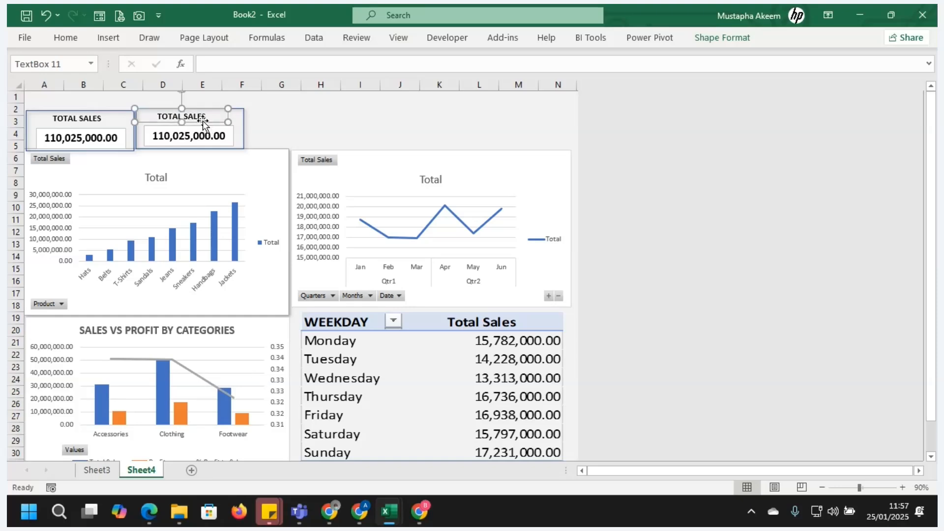
Change the second card's label to TOTAL QUANTITY
double_click(199, 118)
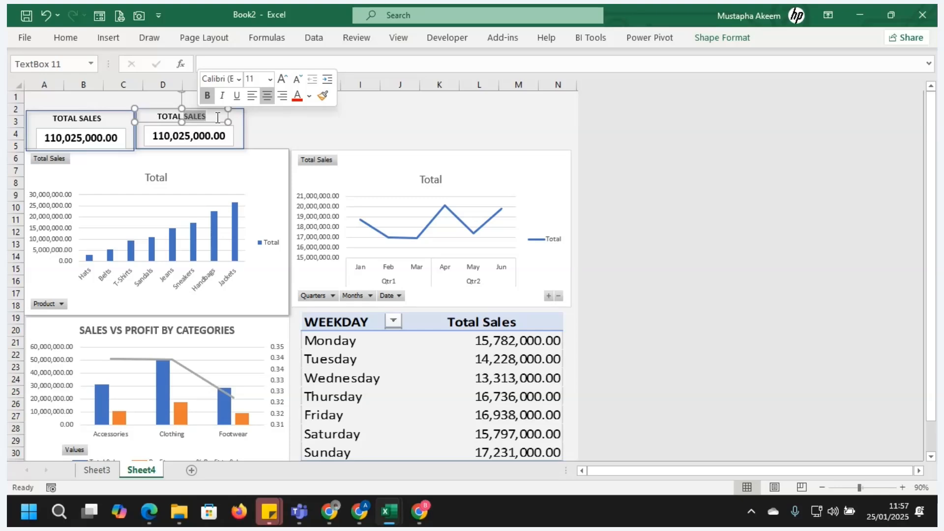
text(QUANT)
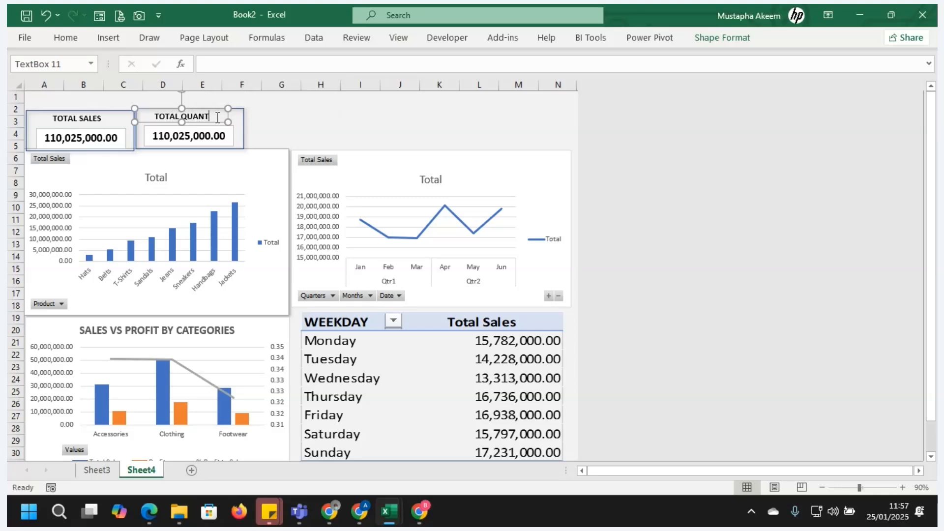
text(ITY)
click(330, 122)
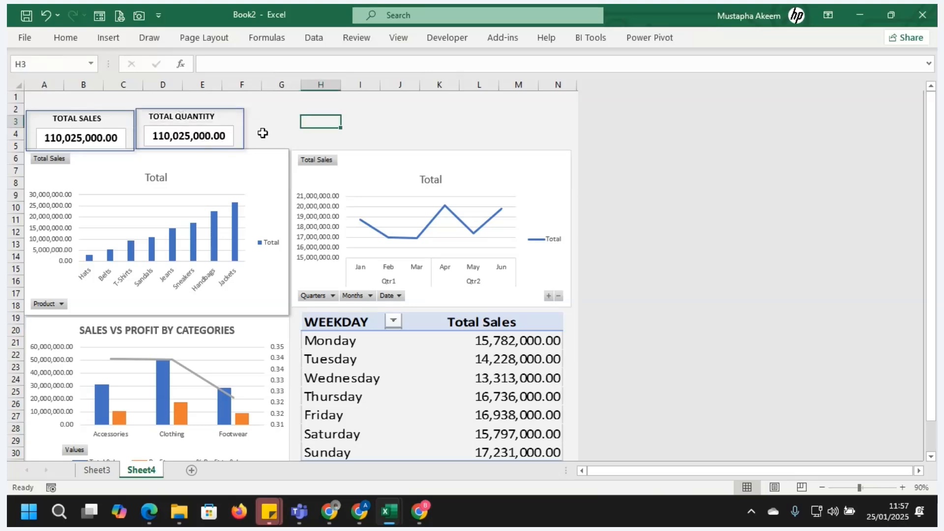
Relink the TOTAL QUANTITY card's value to the total quantity sold pivot value with the formula =Sheet3!A11
click(214, 141)
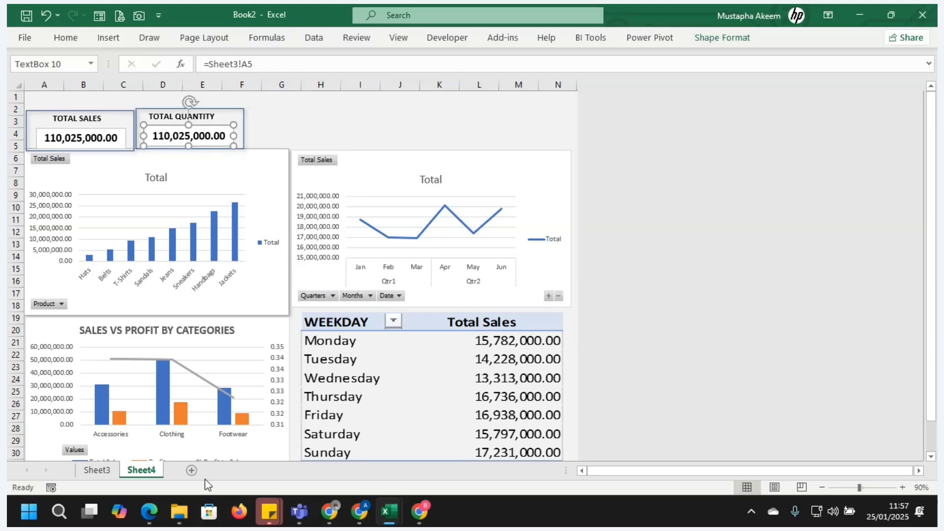
click(97, 470)
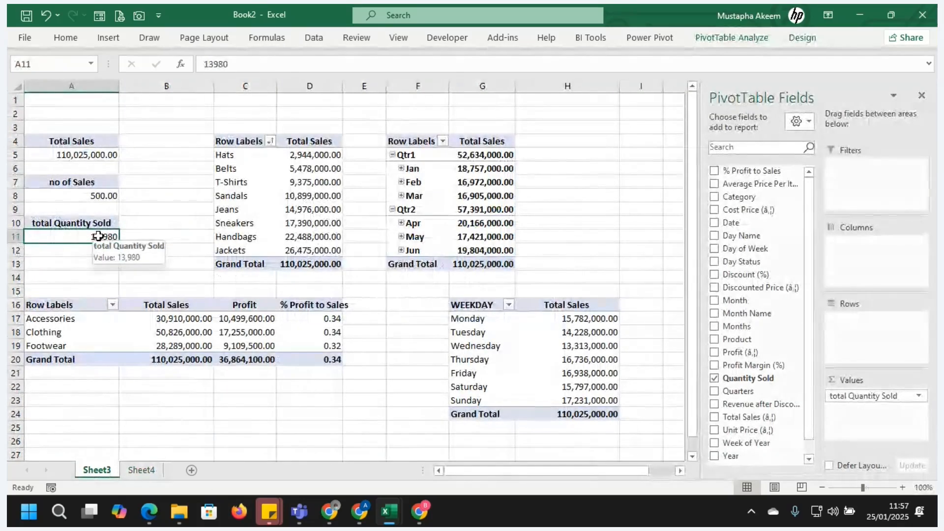
click(141, 470)
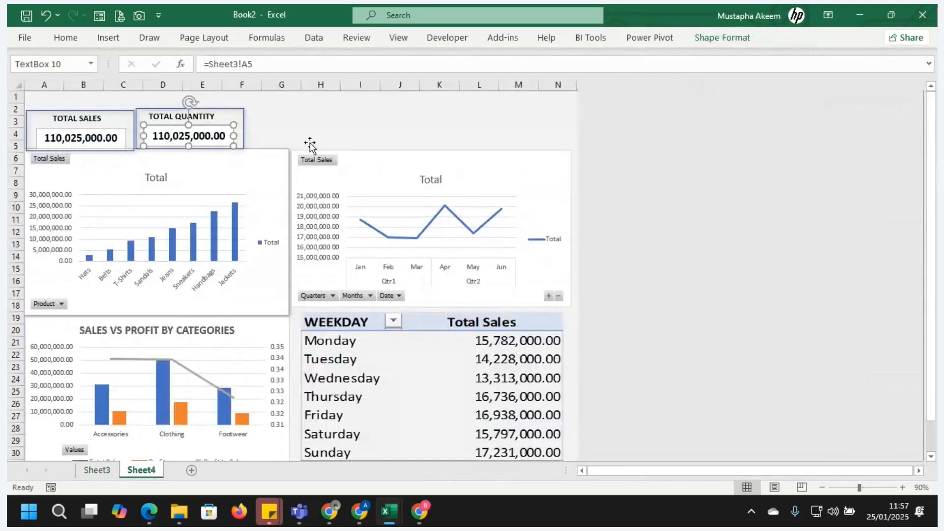
click(315, 68)
key(BackSpace)
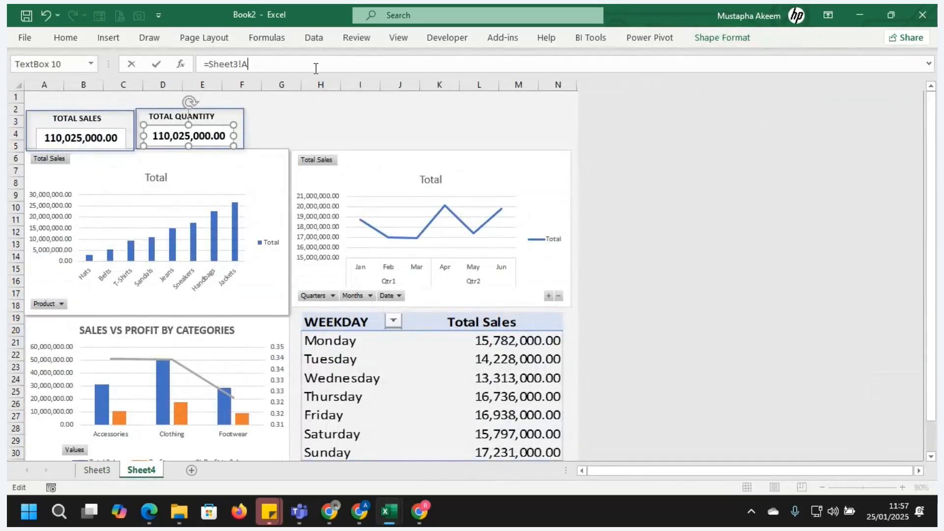
text(11)
key(Return)
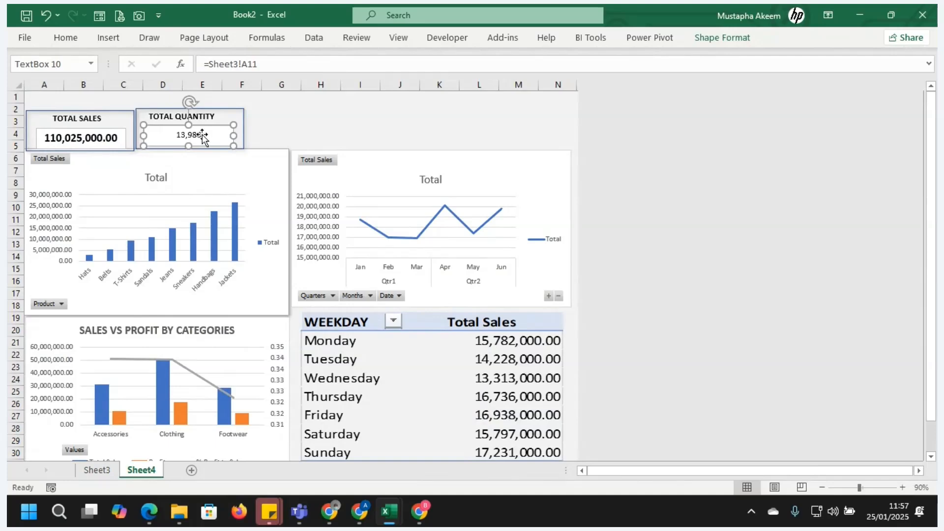
Increase the font size of the TOTAL QUANTITY card's value to 16
mouse_move(203, 139)
mouse_down()
mouse_move(207, 125)
mouse_move(203, 136)
mouse_up()
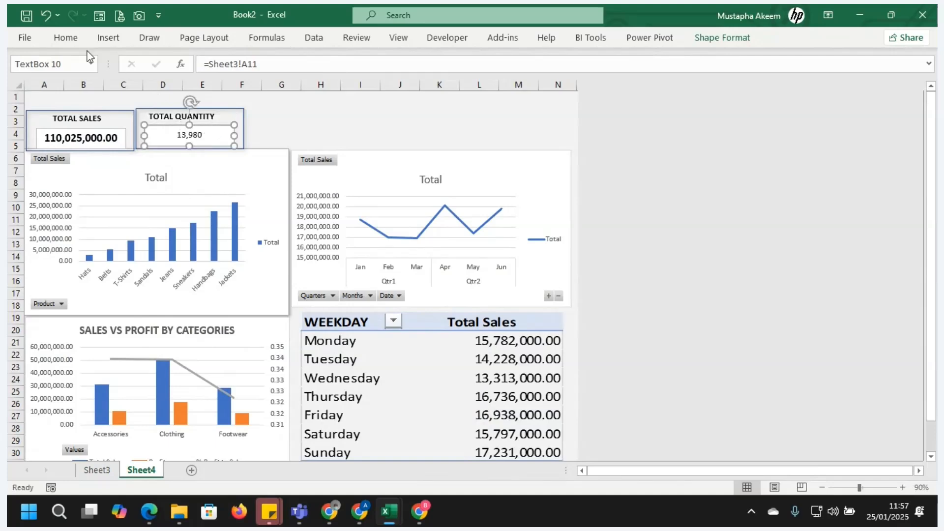
click(196, 134)
triple_click(196, 136)
click(64, 37)
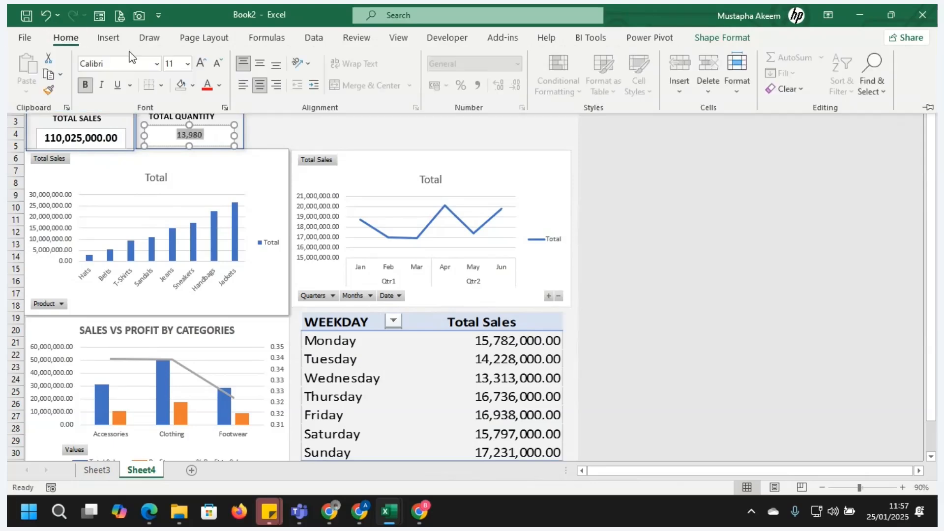
click(201, 63)
click(201, 63)
click(201, 63)
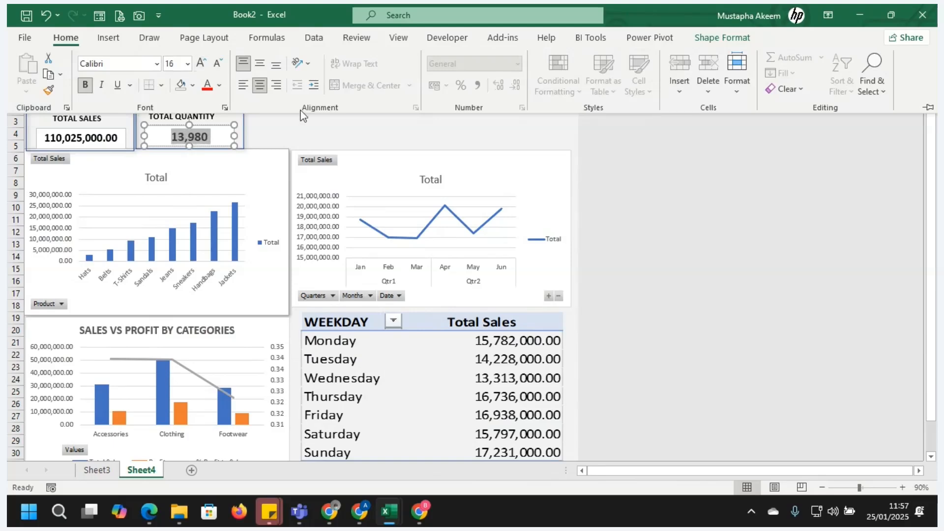
click(255, 135)
click(255, 135)
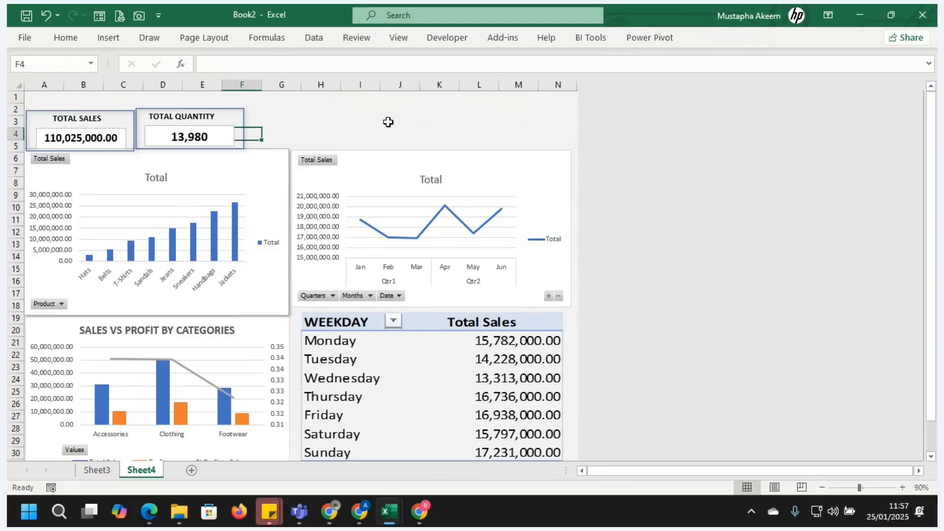
Increase the height of row 1 to add space above the KPI cards
click(437, 122)
drag(265, 108, 670, 115)
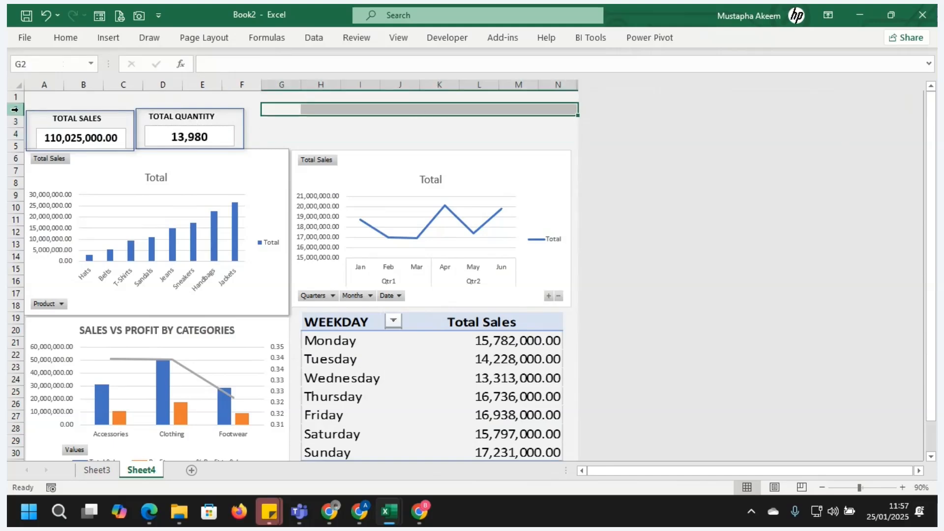
drag(15, 104, 15, 111)
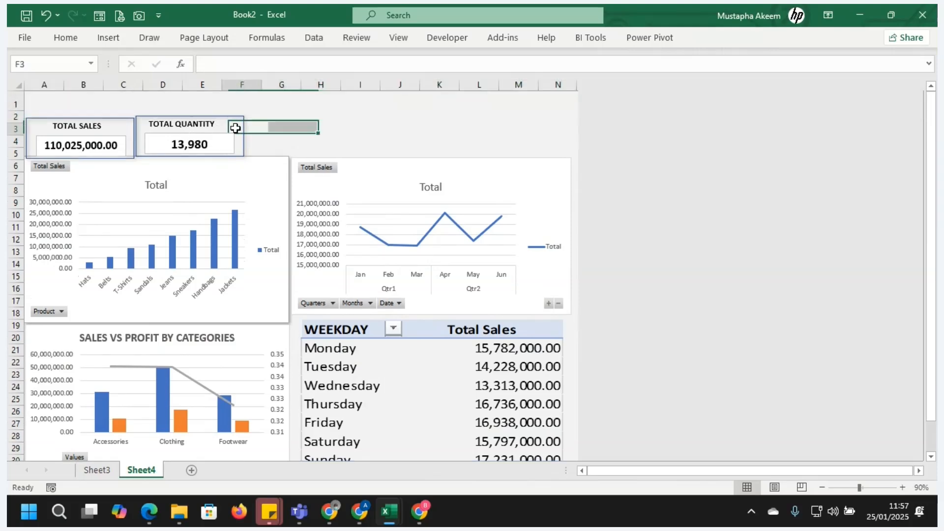
Lower the upper edge of the TOTAL QUANTITY card's rectangle slightly to line up with the TOTAL SALES card
click(213, 123)
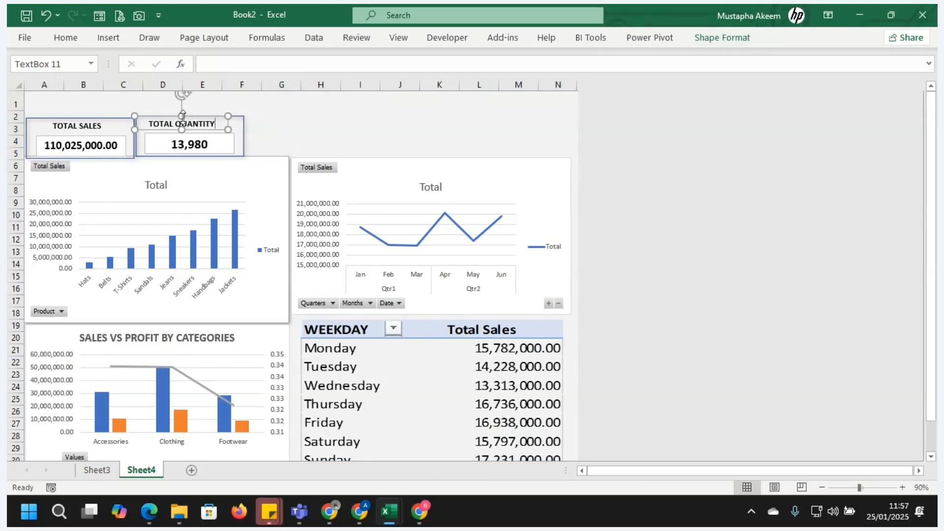
click(243, 141)
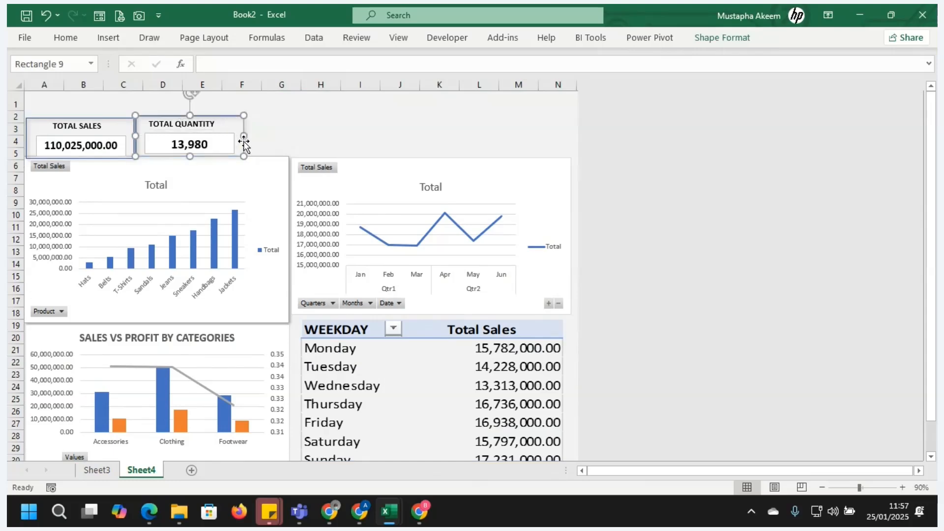
drag(189, 116, 189, 118)
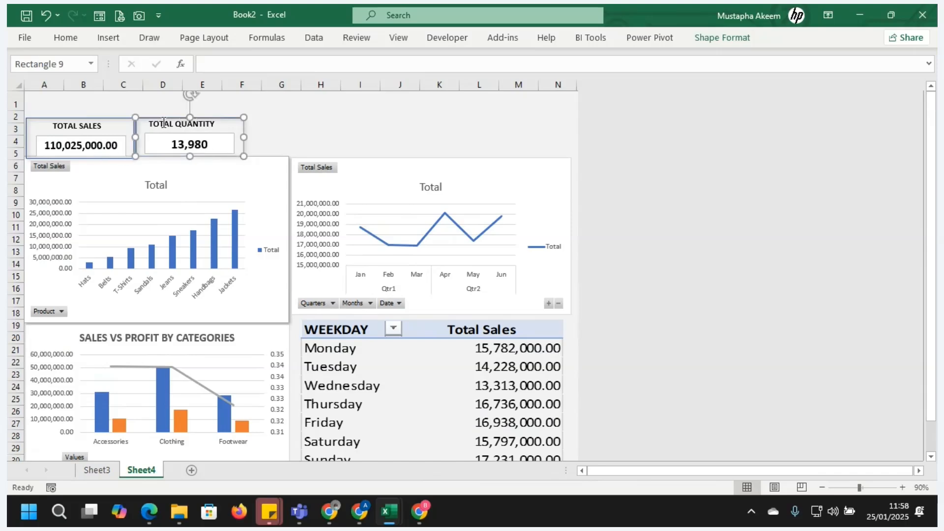
click(314, 111)
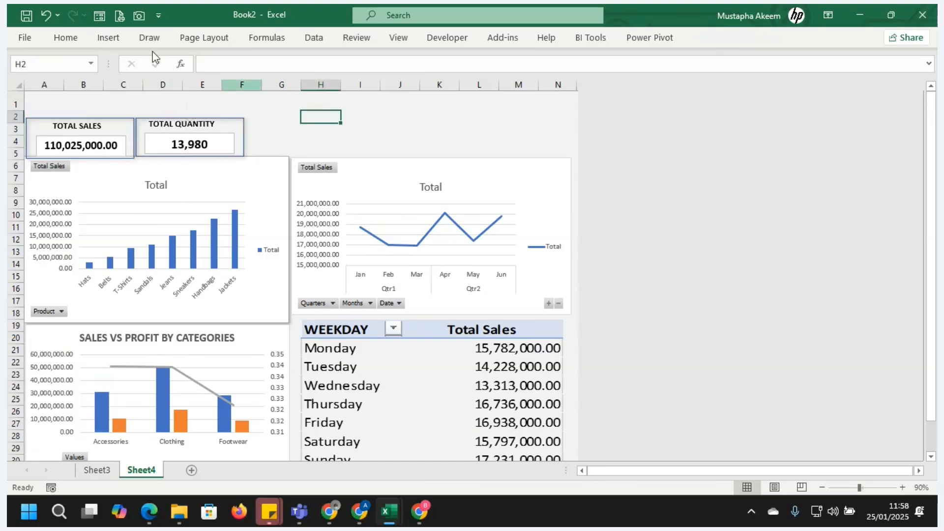
Insert a text box in row 1 above the KPI cards, extending from column A to column I
click(114, 39)
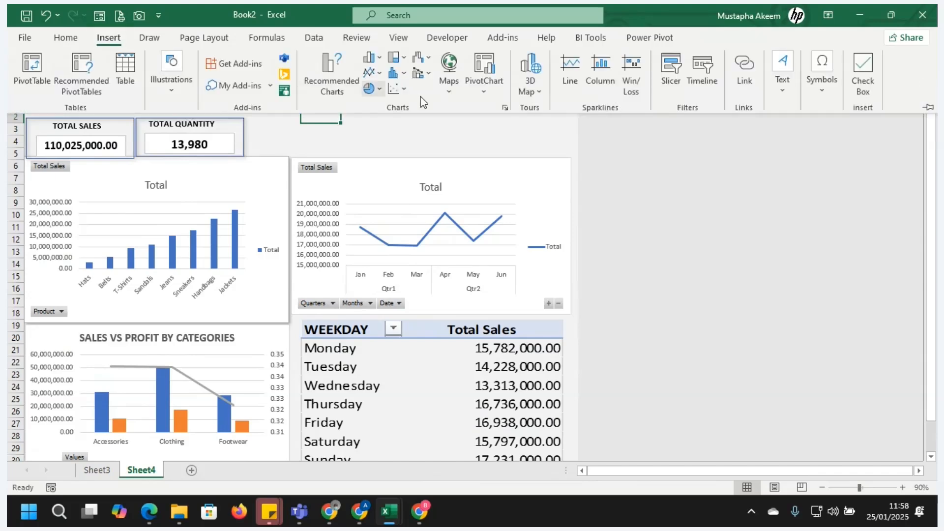
click(791, 96)
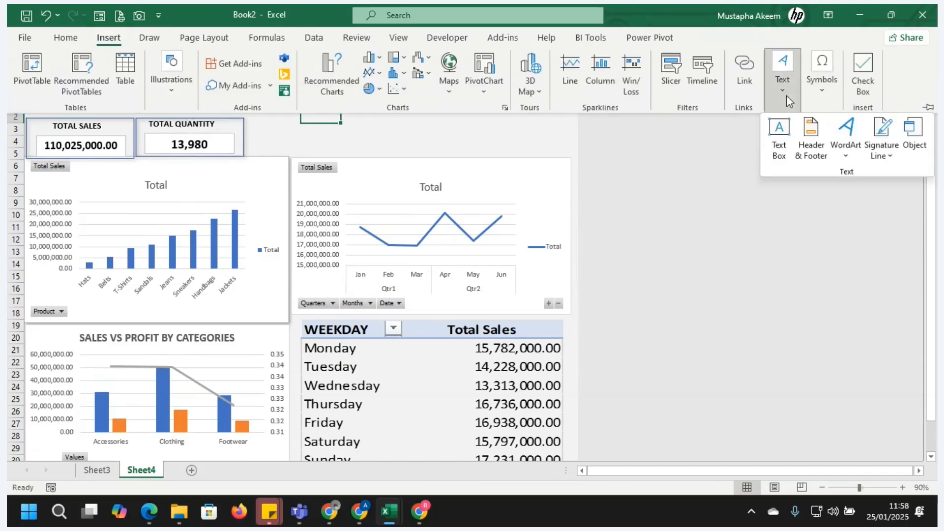
click(781, 143)
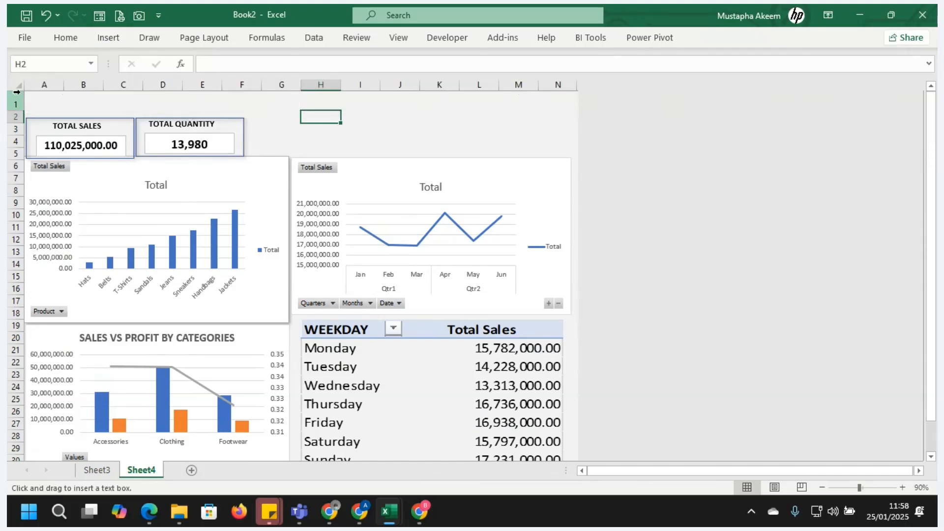
drag(19, 92, 23, 92)
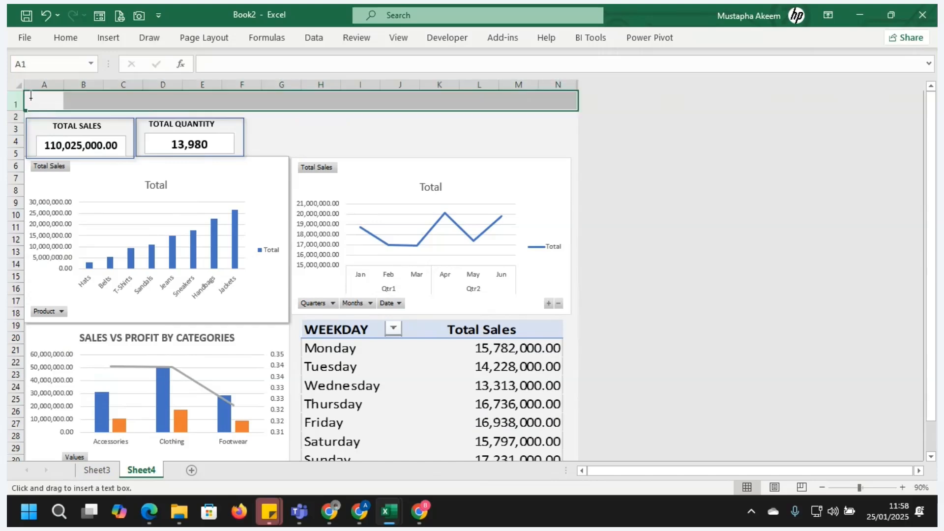
drag(29, 93, 575, 117)
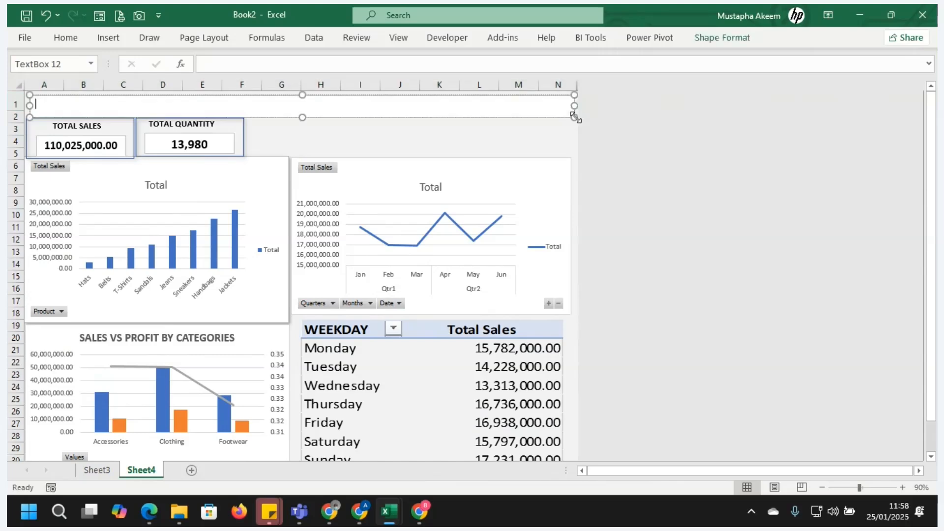
drag(315, 93, 311, 91)
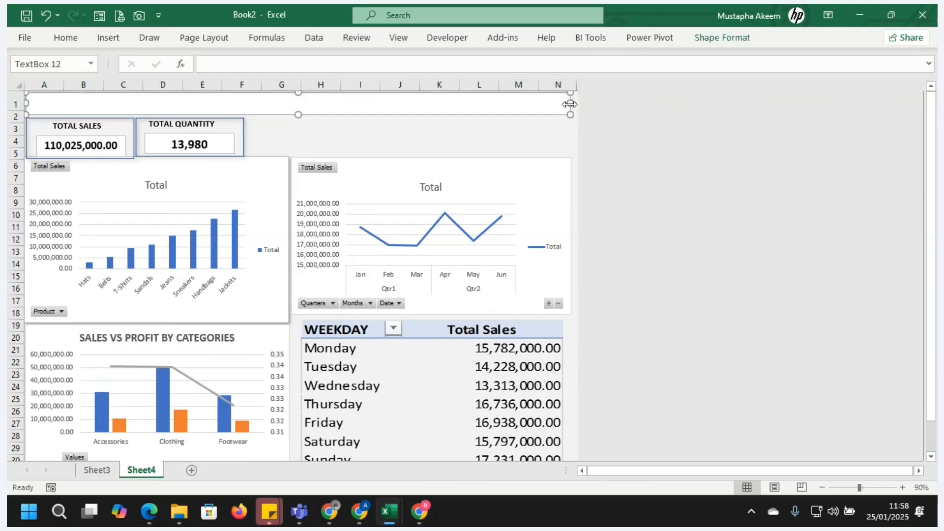
drag(570, 102, 362, 99)
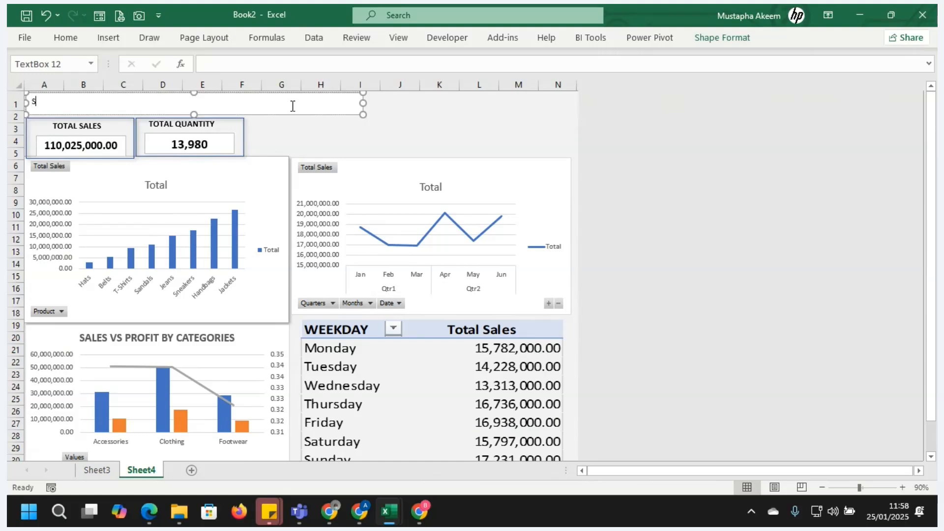
Enter "RETAIL STORES ANALYSIS DASHBOARD" as the title in the text box above the KPI cards
text(STORE)
key(BackSpace)
key(BackSpace)
key(BackSpace)
key(BackSpace)
text(RETAIL STORES ANALYSIS)
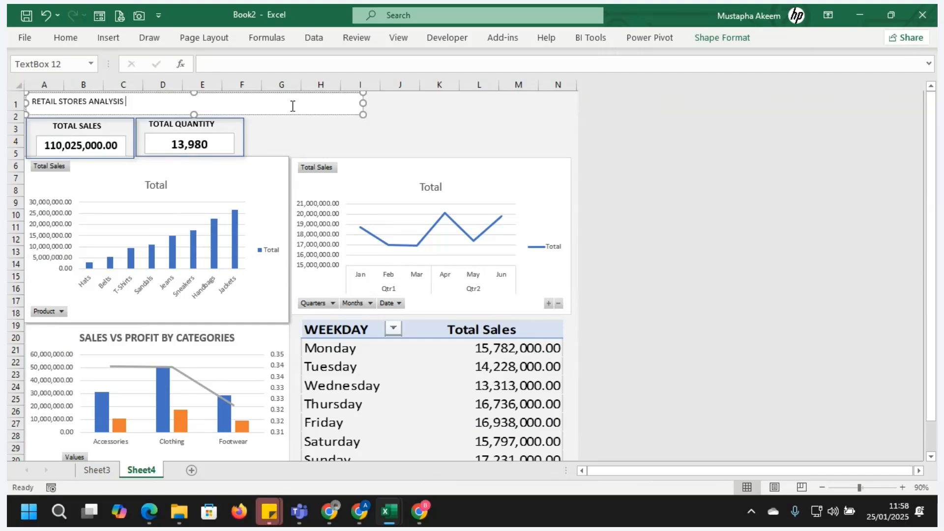
text( DASHBOARD)
Increase the font size of the whole dashboard title so it nearly fills the text box's height
key(ctrl+a)
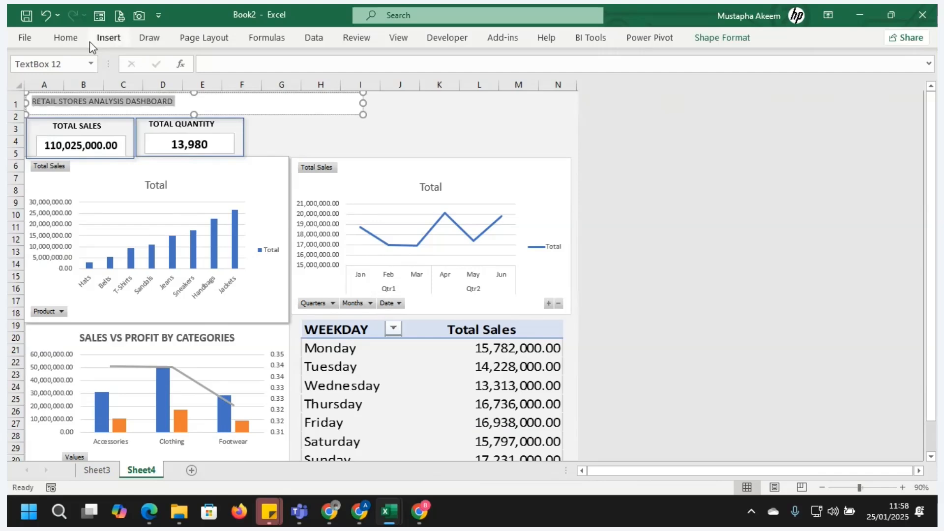
click(66, 37)
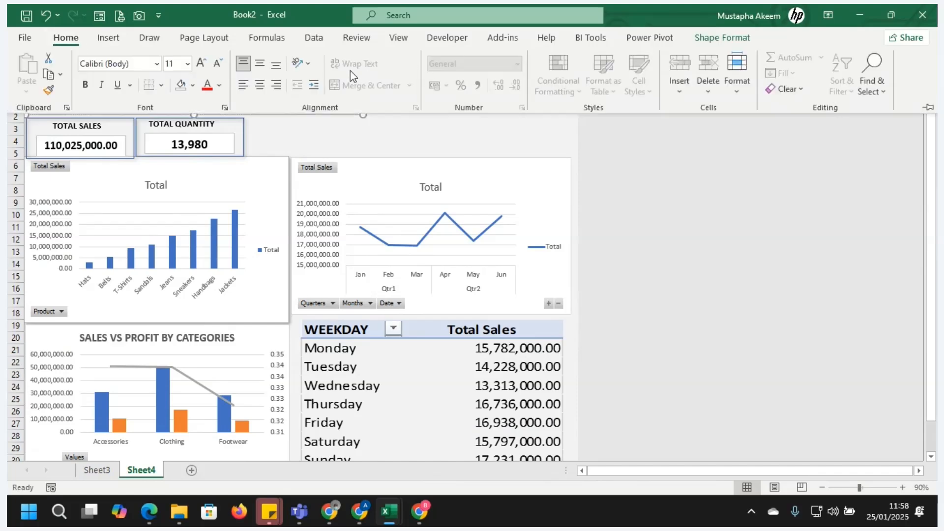
click(202, 66)
click(323, 142)
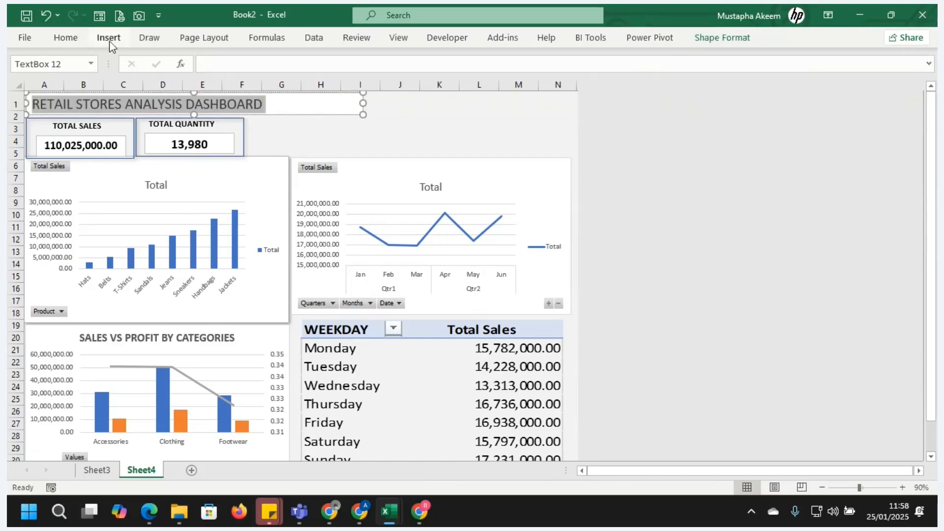
Make the dashboard title bold and resize its text box to end in column H
drag(363, 106, 27, 103)
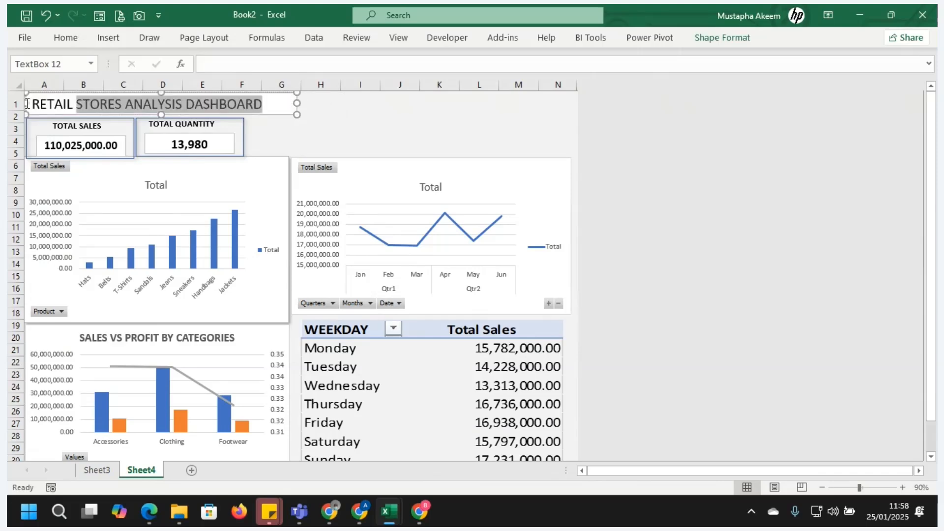
click(104, 113)
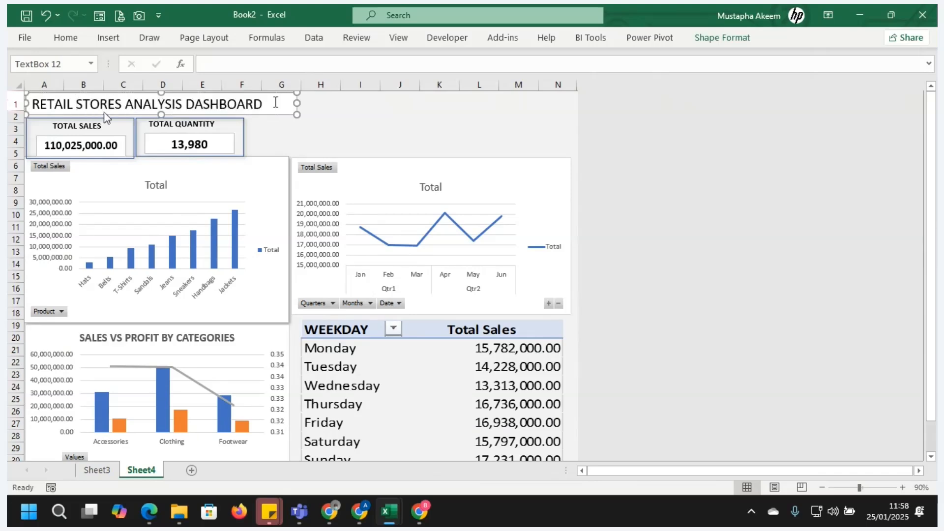
key(ctrl+b)
click(336, 106)
click(286, 105)
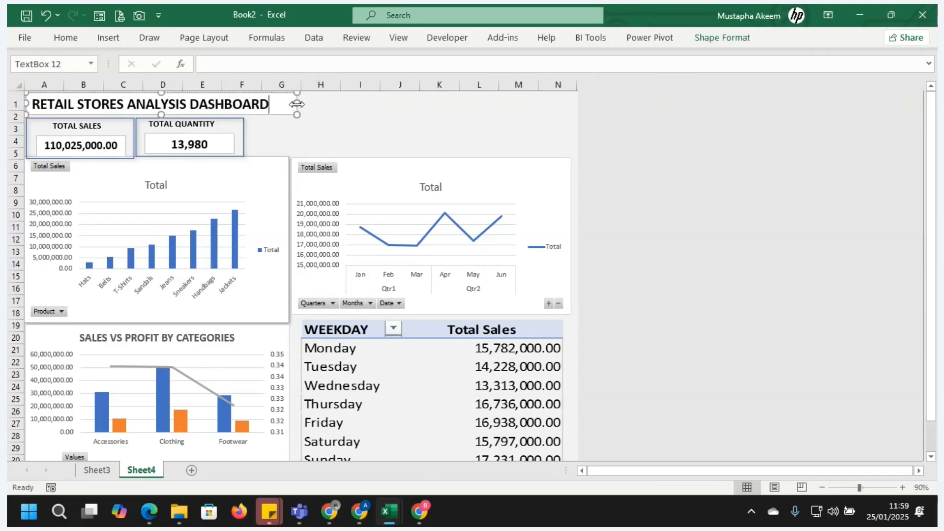
mouse_move(297, 104)
mouse_down()
mouse_move(274, 102)
mouse_move(289, 103)
mouse_up()
click(428, 115)
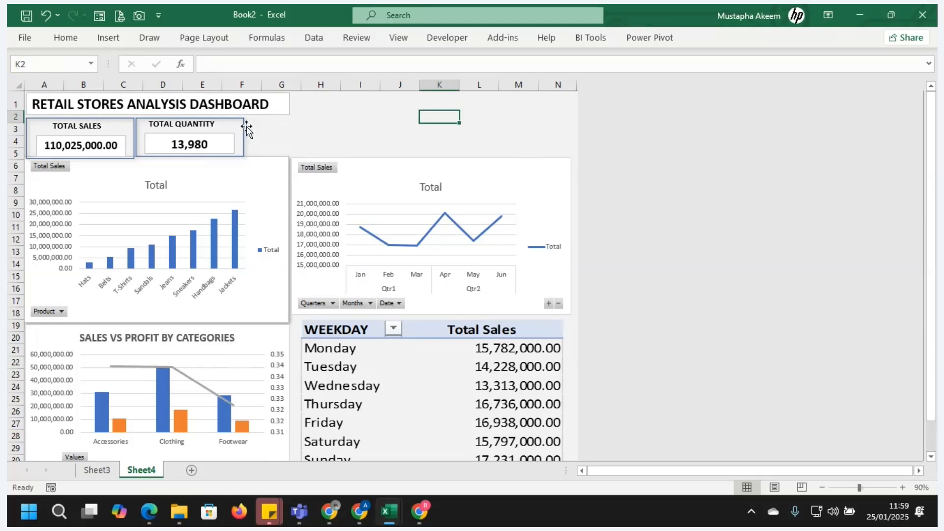
click(287, 103)
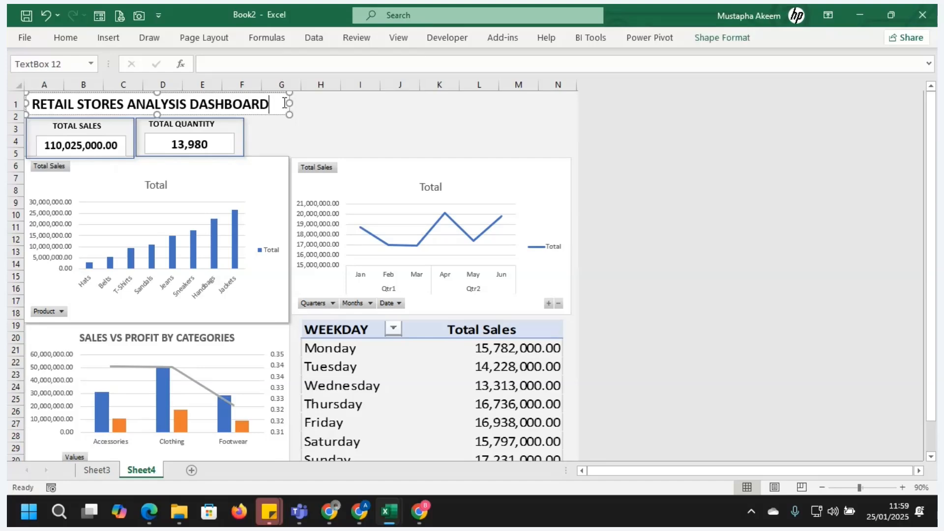
drag(289, 103, 327, 103)
Duplicate the TOTAL QUANTITY card's rectangle and place the copy directly beside it as a third card
click(234, 123)
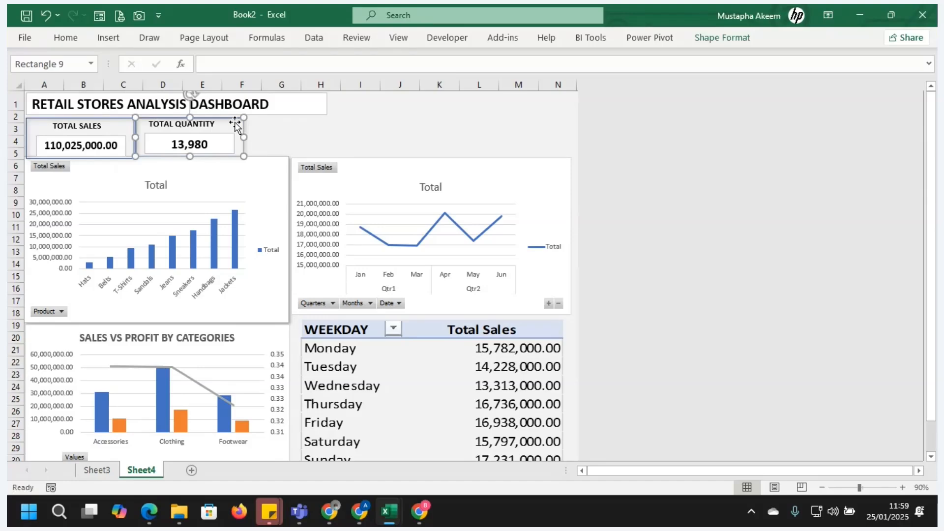
key(ctrl+d)
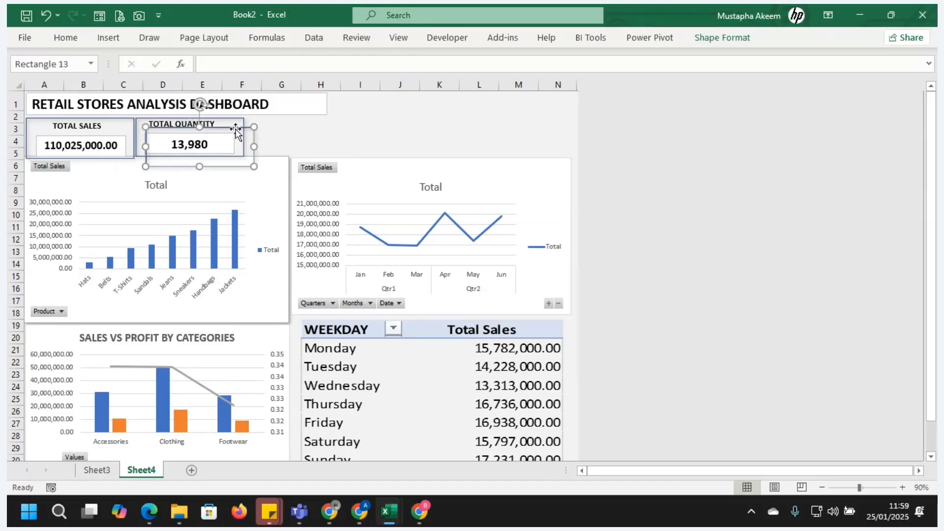
drag(236, 128, 333, 118)
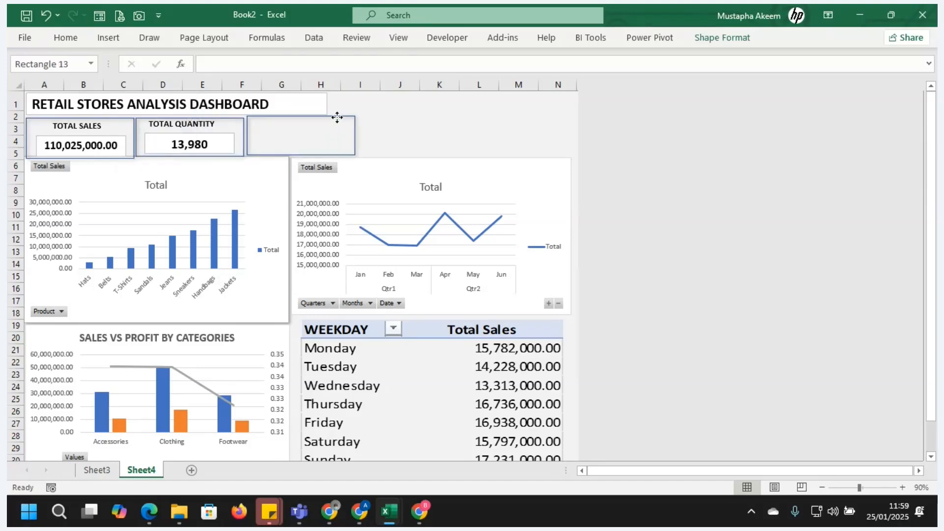
Widen the dashboard title's text box to line up with the outer edge of the third card
click(313, 98)
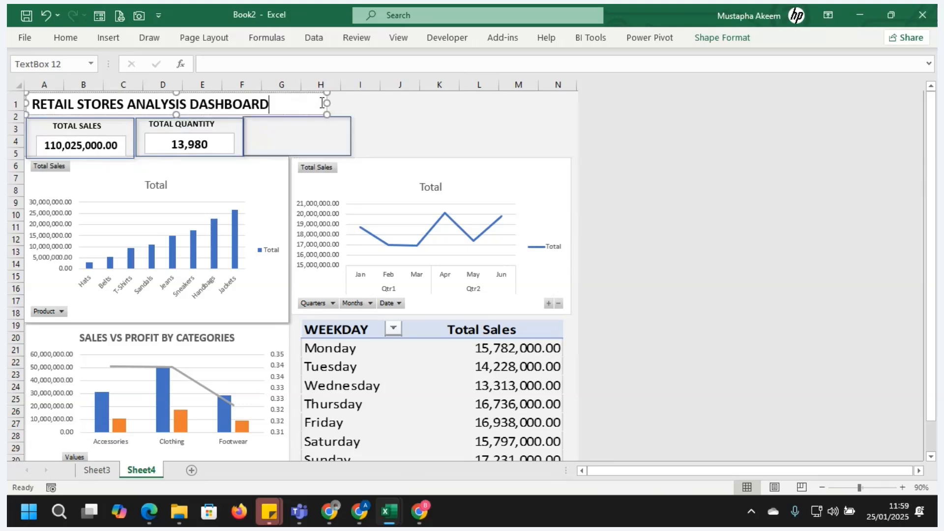
drag(347, 105, 350, 107)
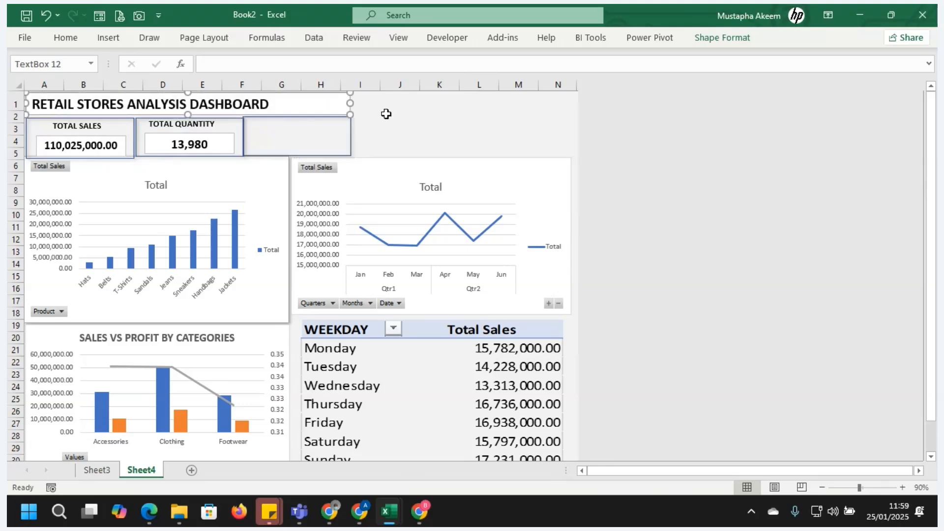
click(385, 141)
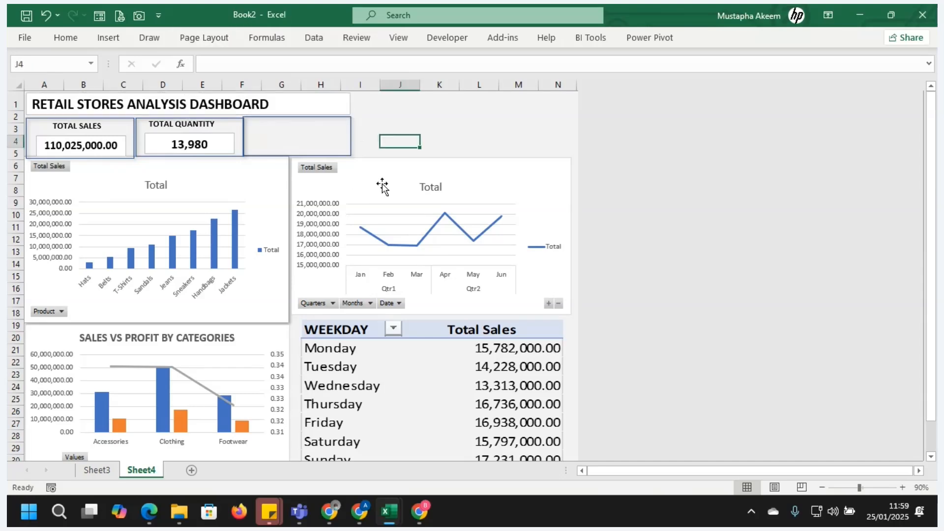
Change the product column chart's title to "Total Sales By Product" and make it bold
click(493, 183)
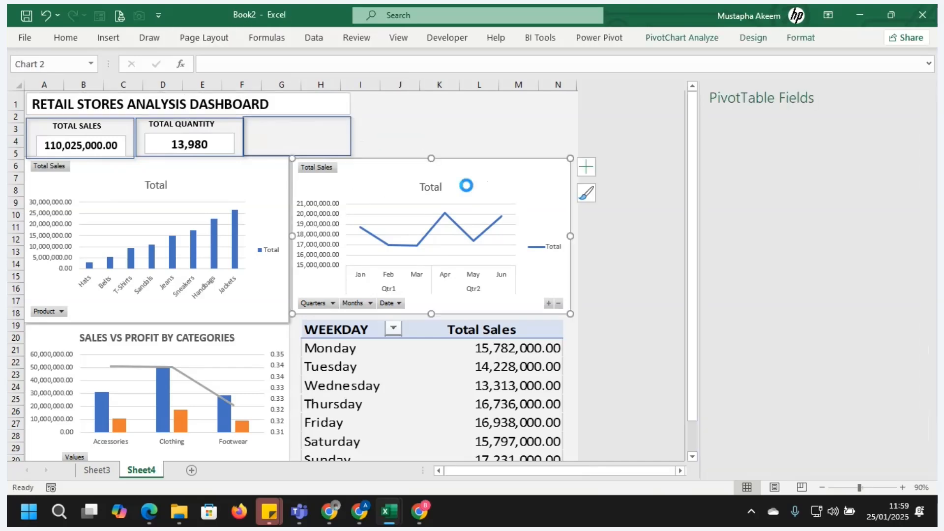
click(157, 185)
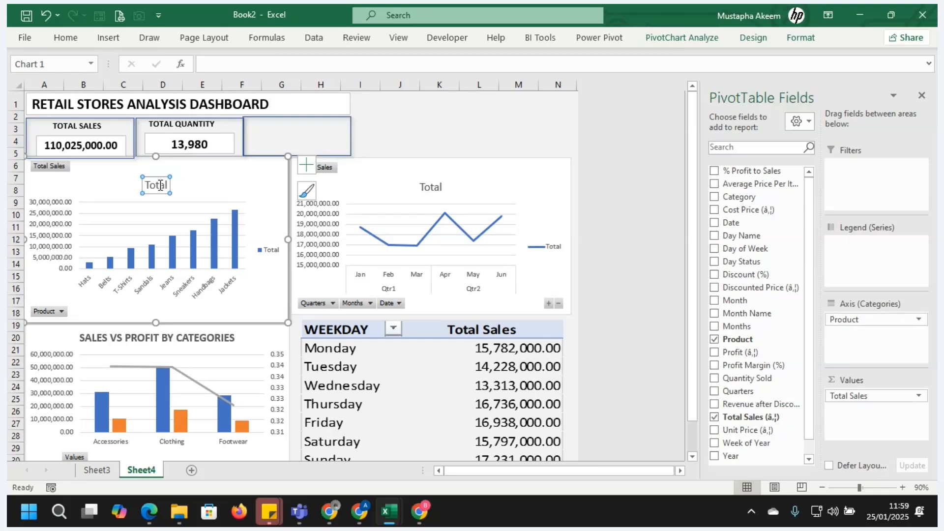
double_click(161, 185)
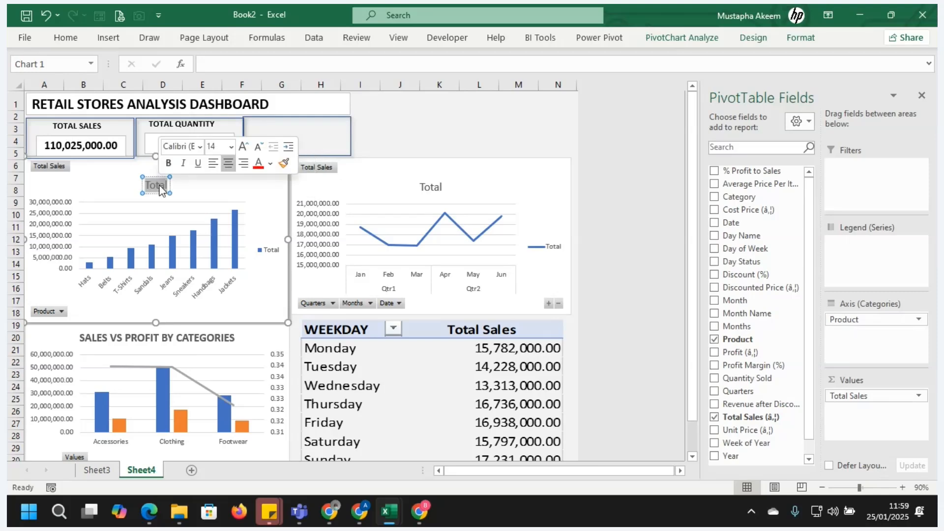
key(Delete)
text(To)
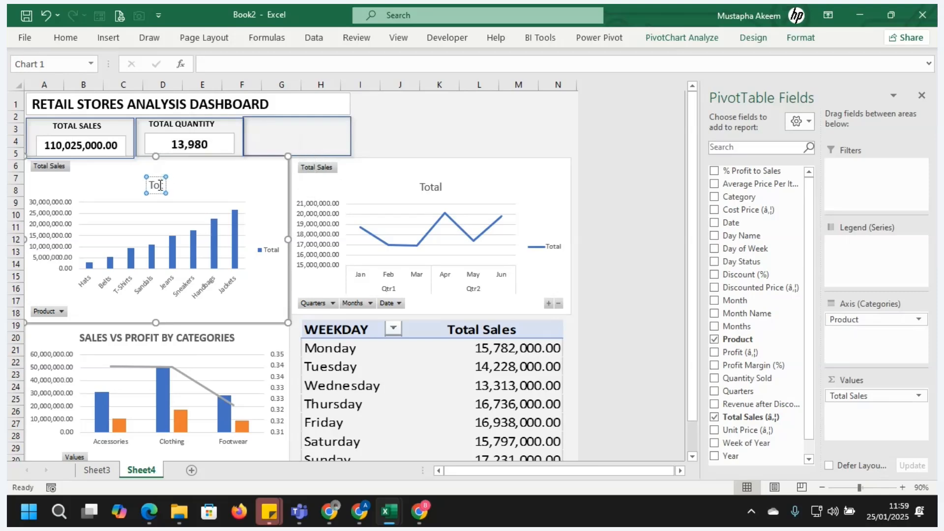
text(tal Sale)
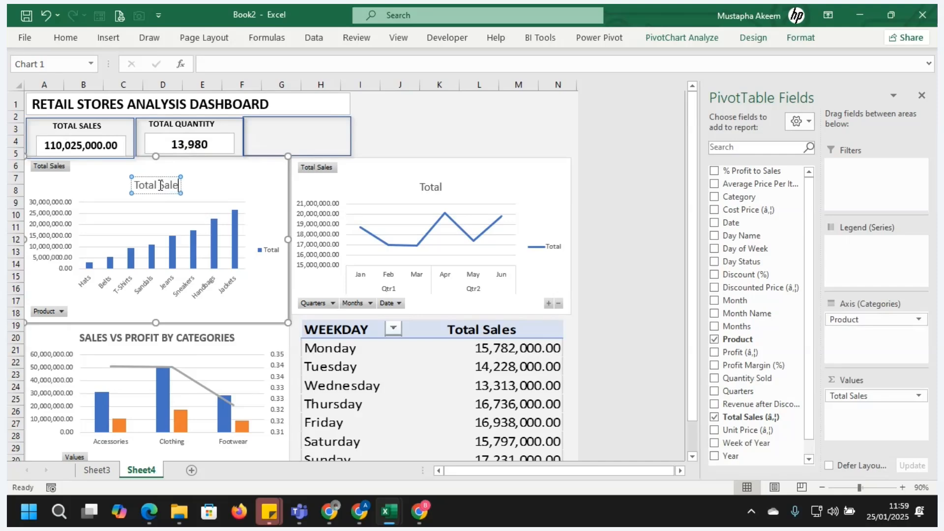
text(s B)
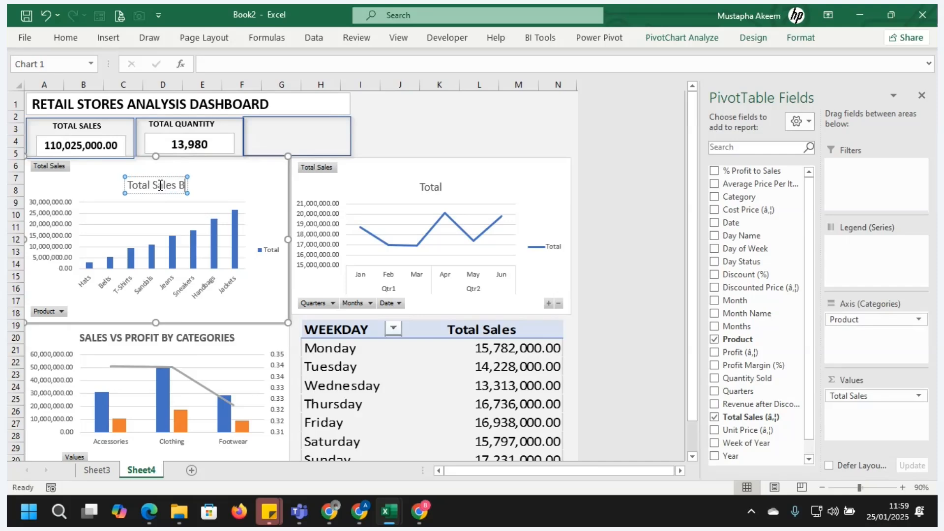
text(y Pro)
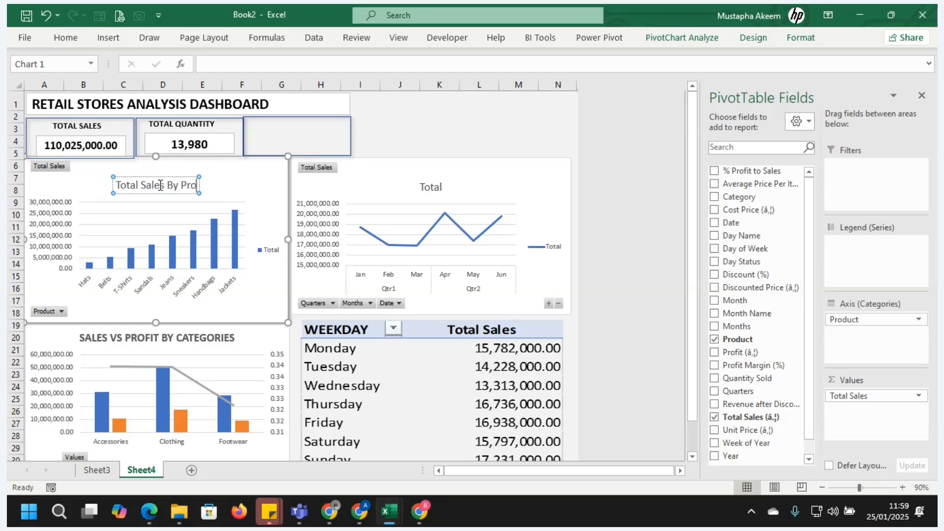
text(duct)
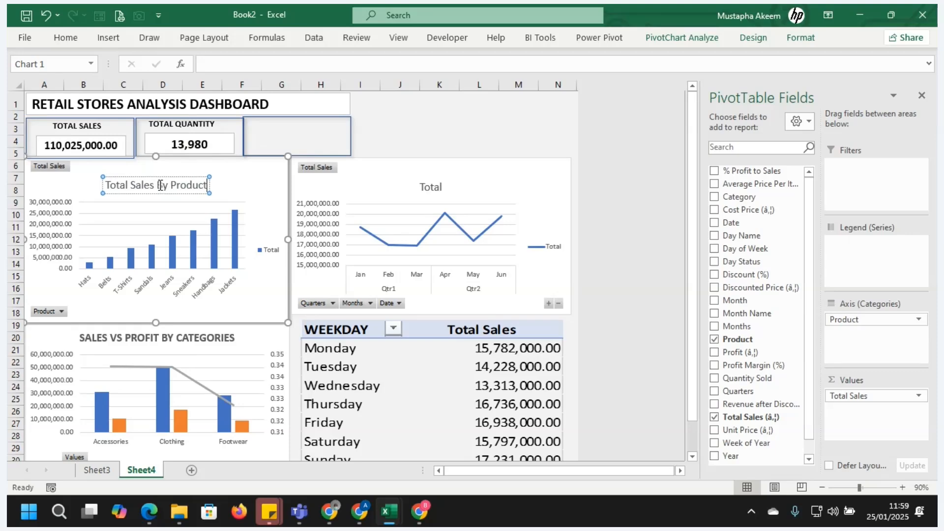
triple_click(162, 188)
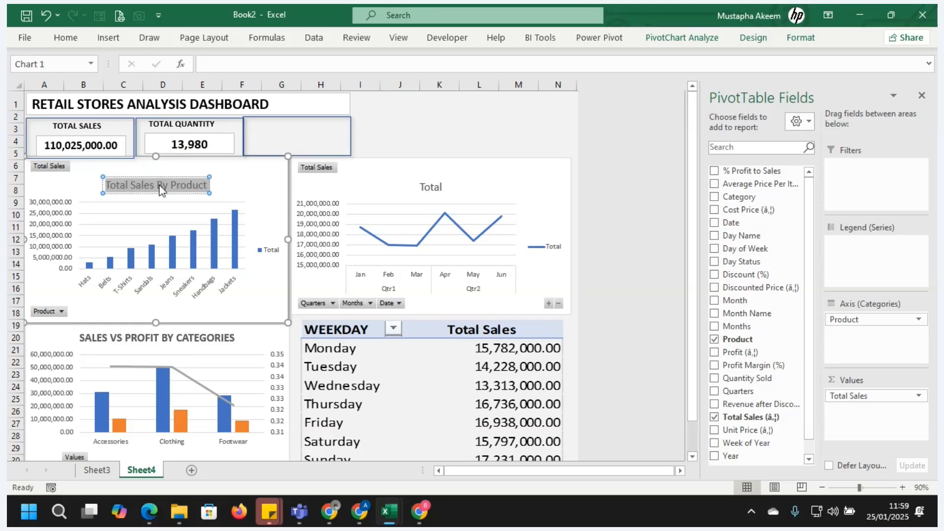
key(ctrl+b)
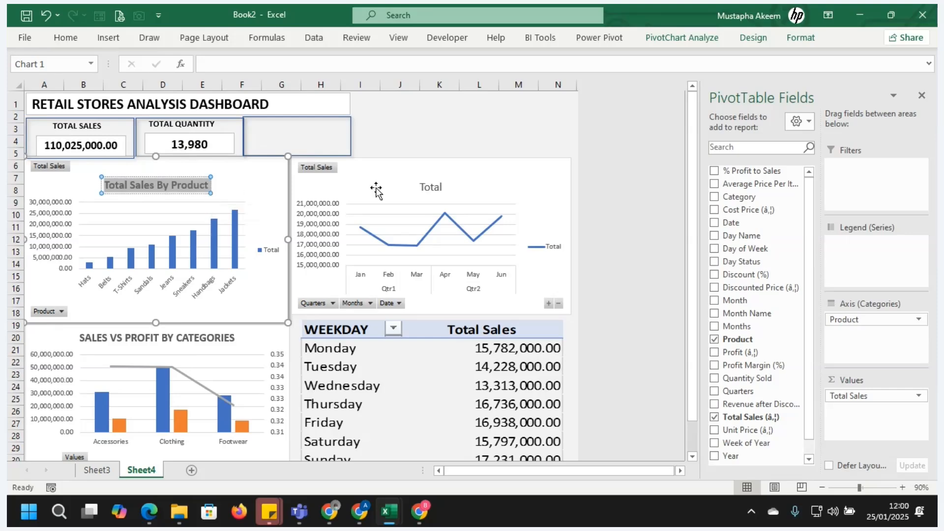
Hide the value field buttons on the Total Sales By Product chart
click(431, 187)
right_click(50, 168)
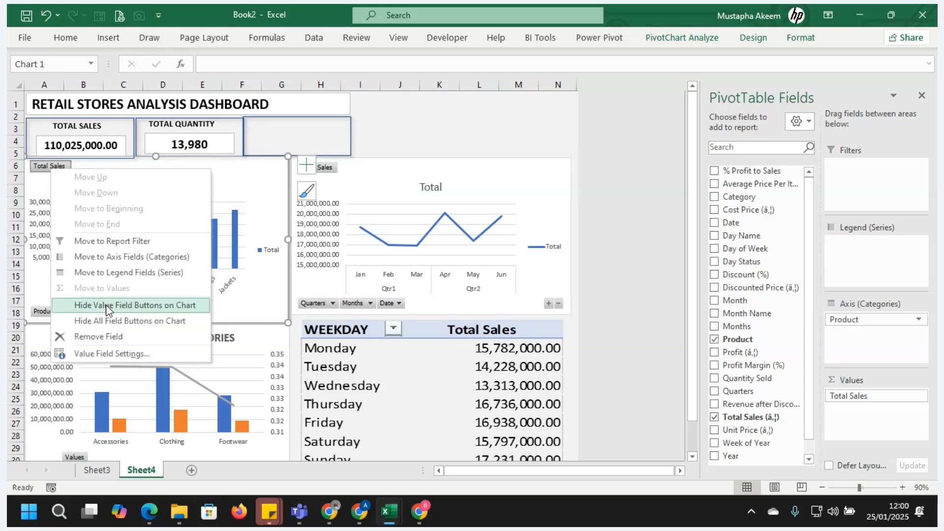
click(106, 305)
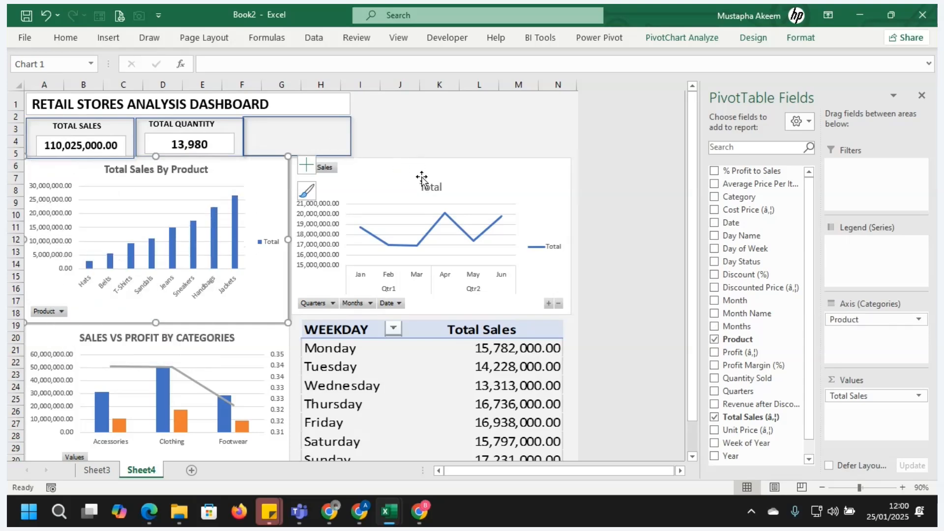
Hide the value field buttons on the monthly line chart and change its title to "Monthly /Quaterly sales" in bold
right_click(324, 171)
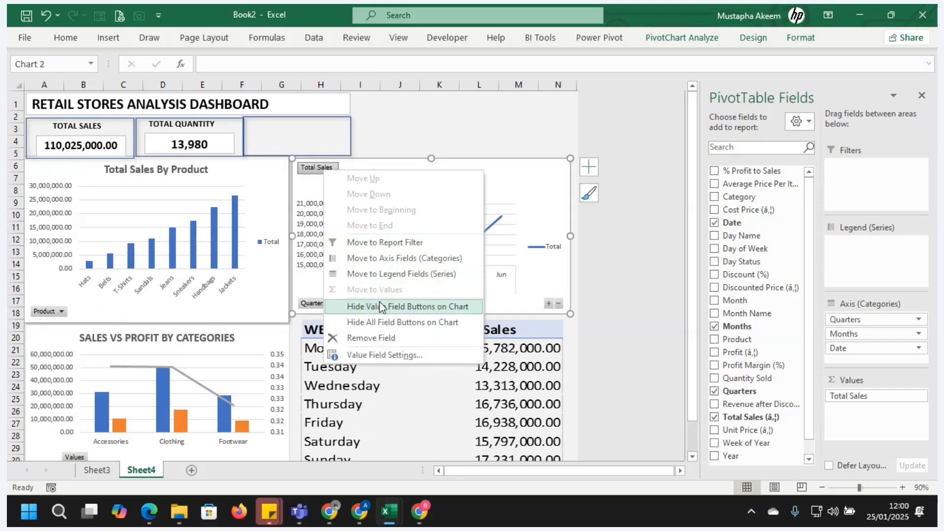
click(382, 306)
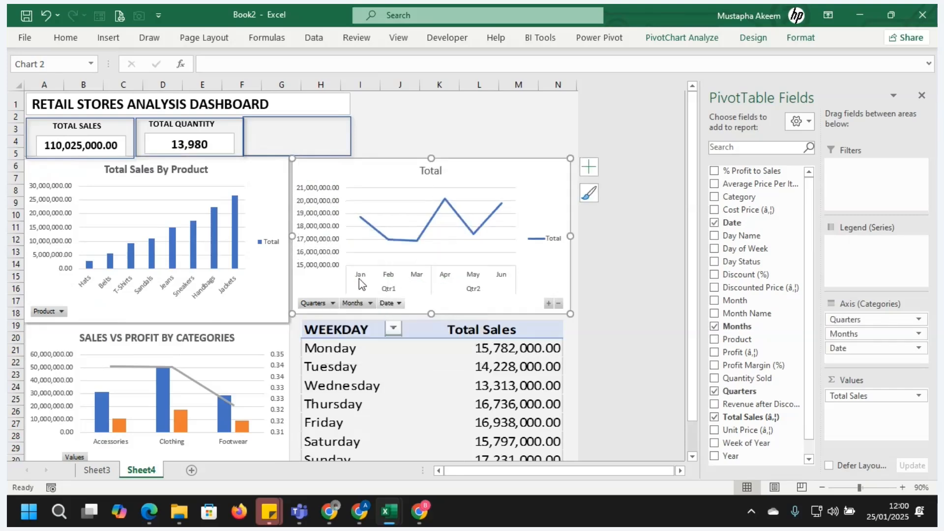
click(429, 171)
click(429, 176)
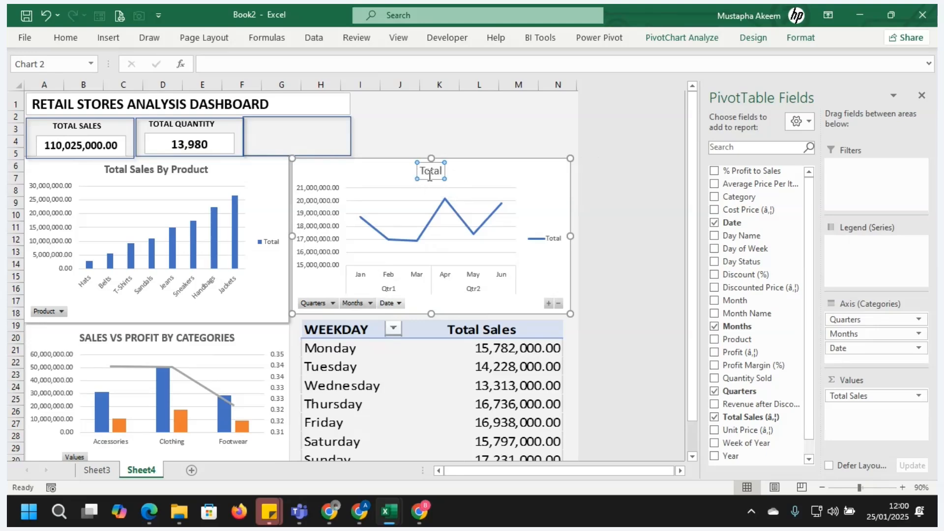
double_click(431, 176)
text(Monthly /Quater)
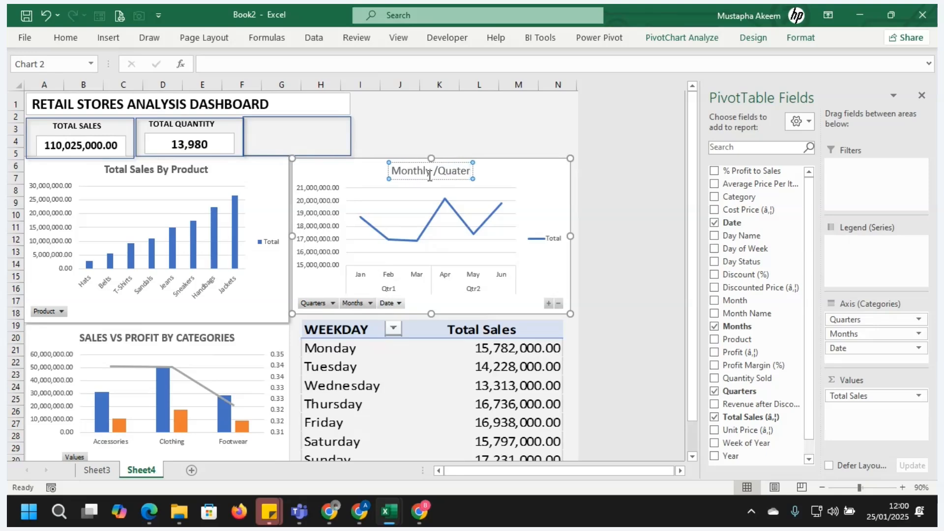
text(ly sal)
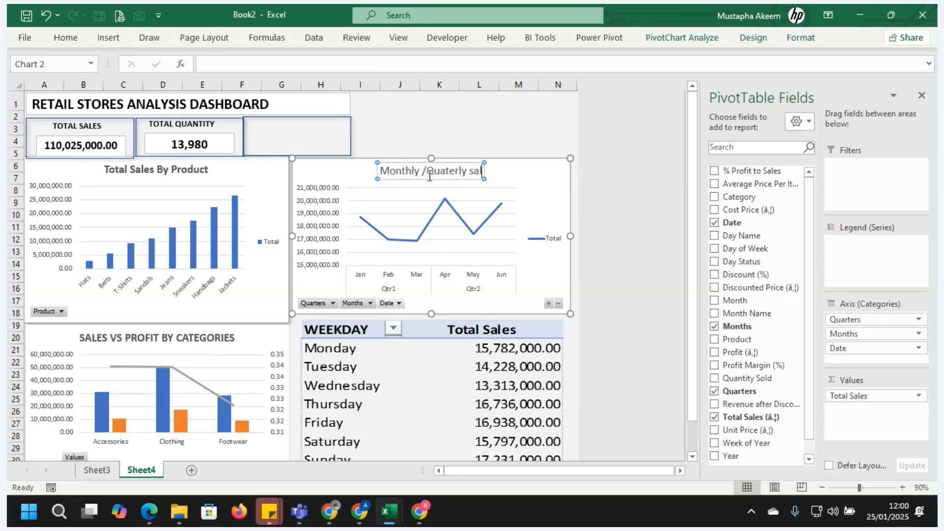
text(es)
key(ctrl+a)
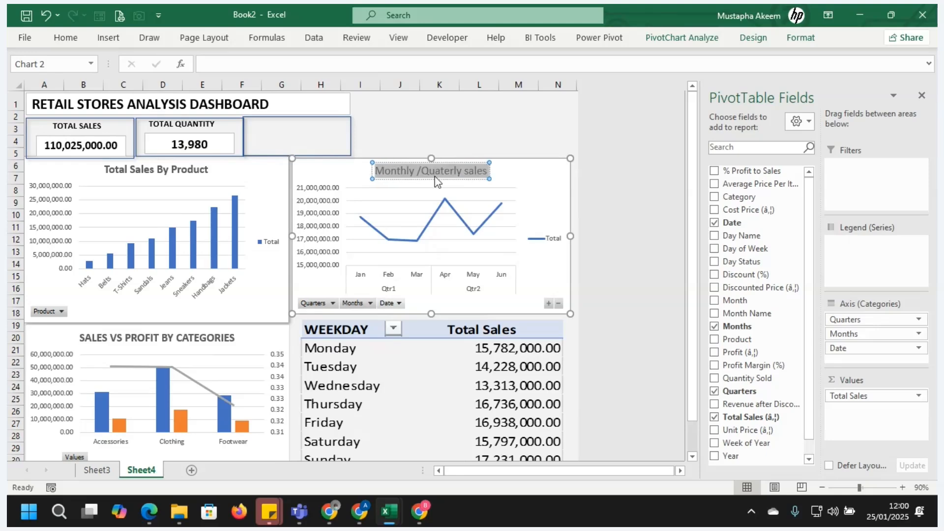
key(ctrl+b)
click(539, 187)
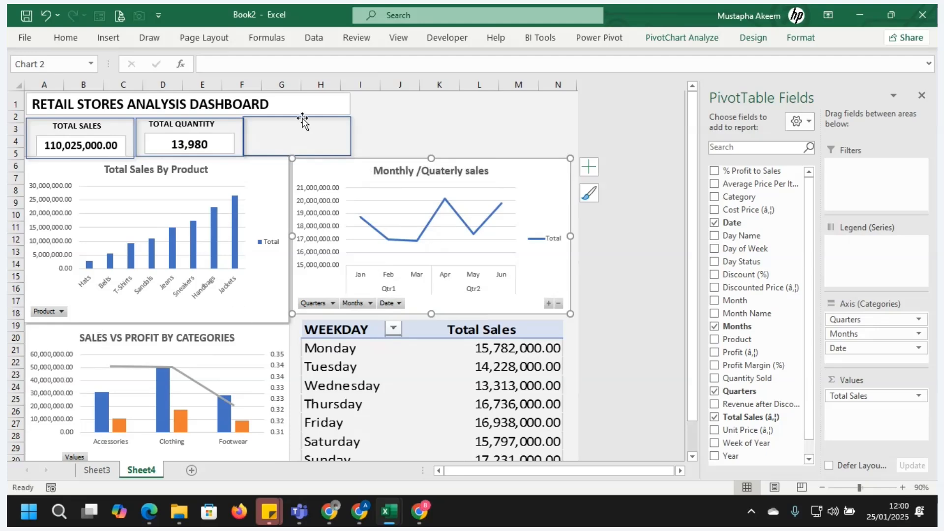
click(382, 120)
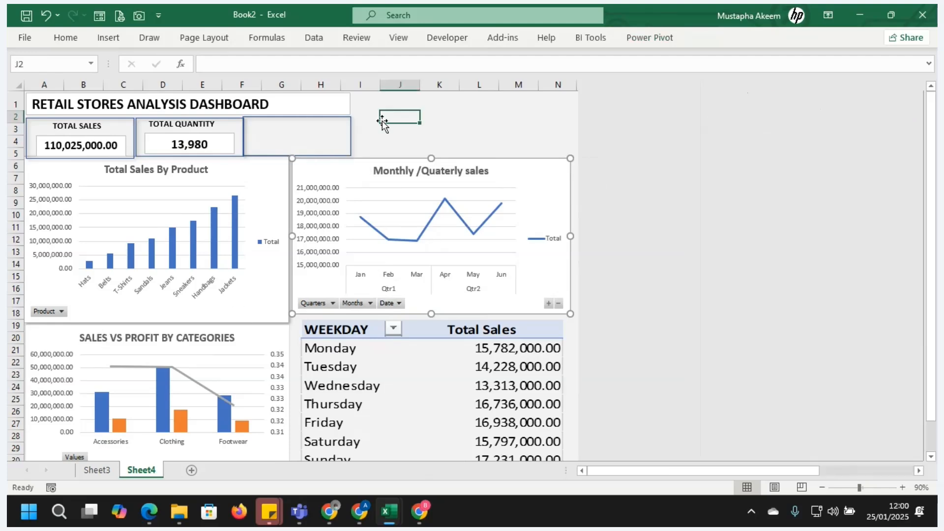
Delete the legends from the Total Sales By Product and Monthly /Quaterly sales charts
click(261, 182)
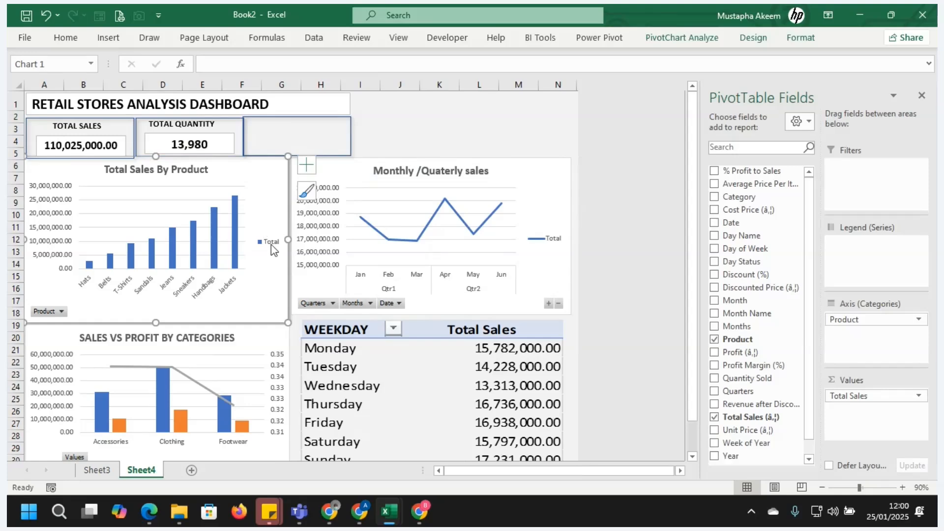
key(Delete)
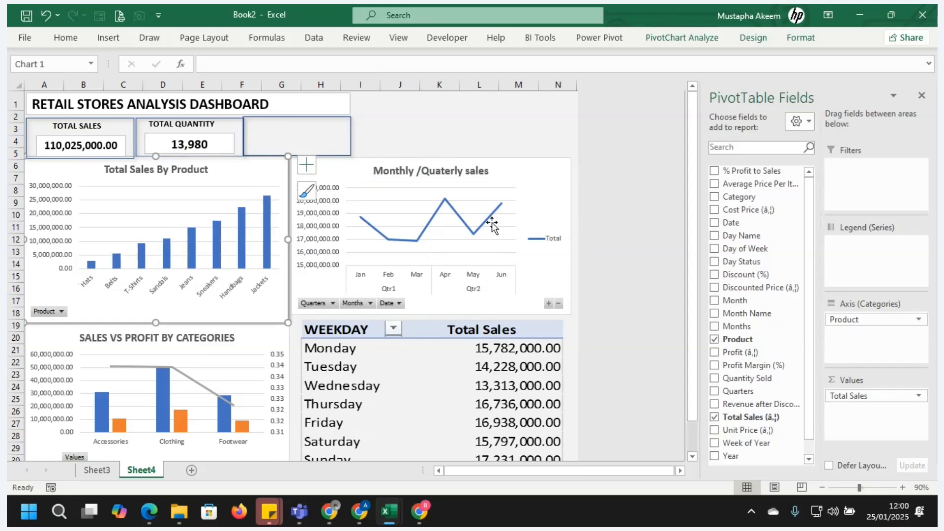
click(548, 237)
key(Delete)
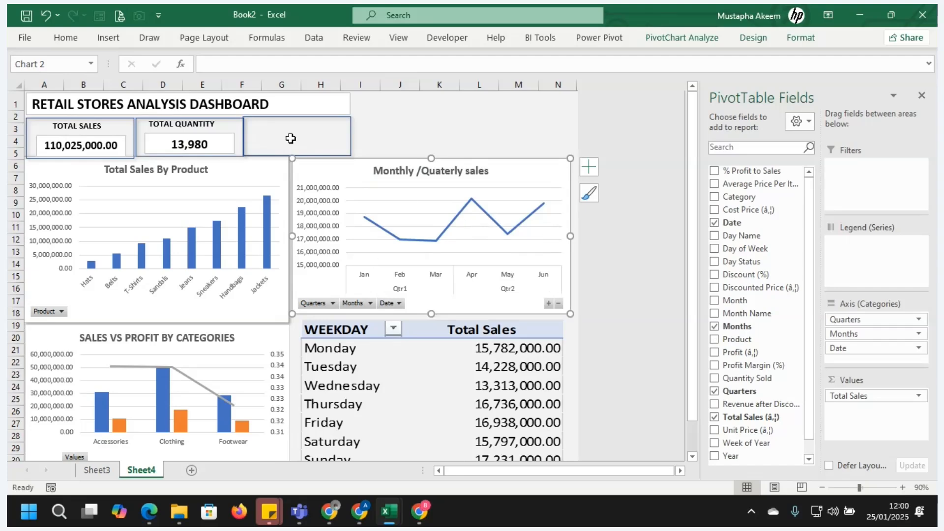
Insert slicers for the Category and Discount (%) fields from the Monthly /Quaterly sales chart
click(109, 44)
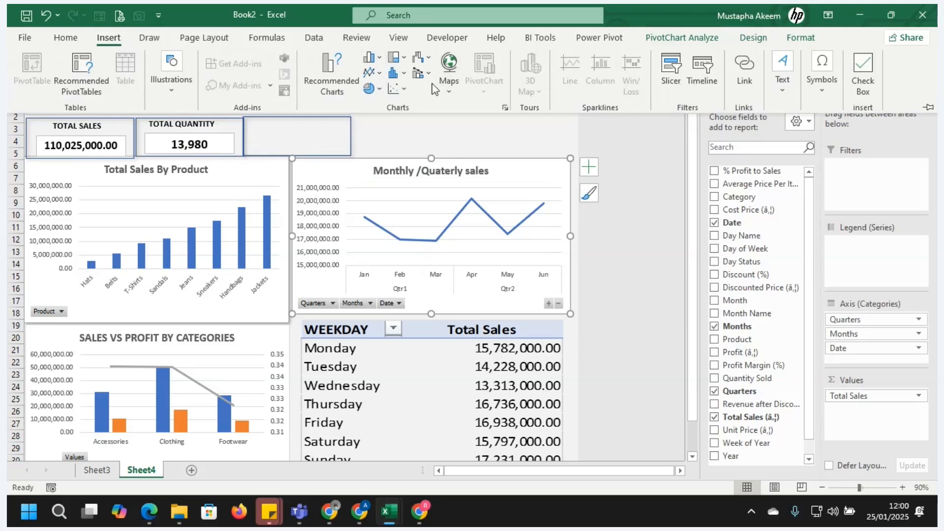
click(541, 175)
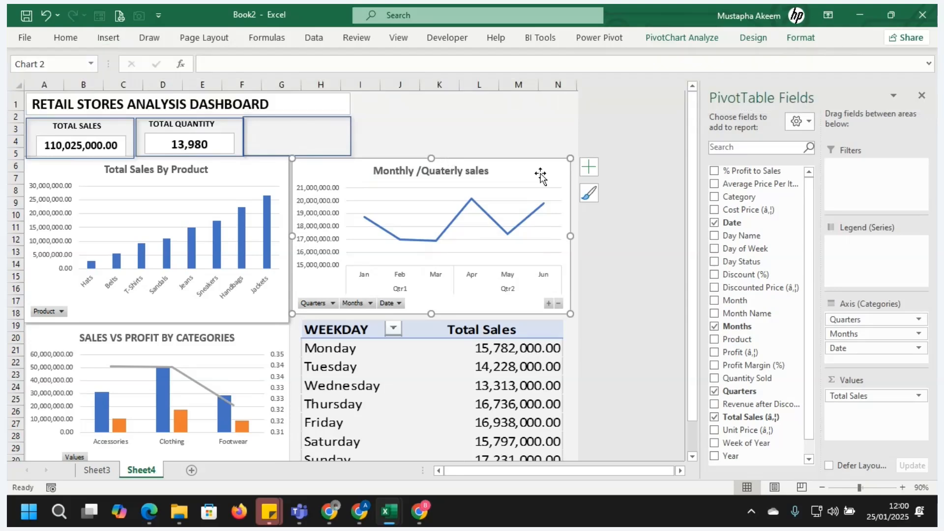
click(701, 37)
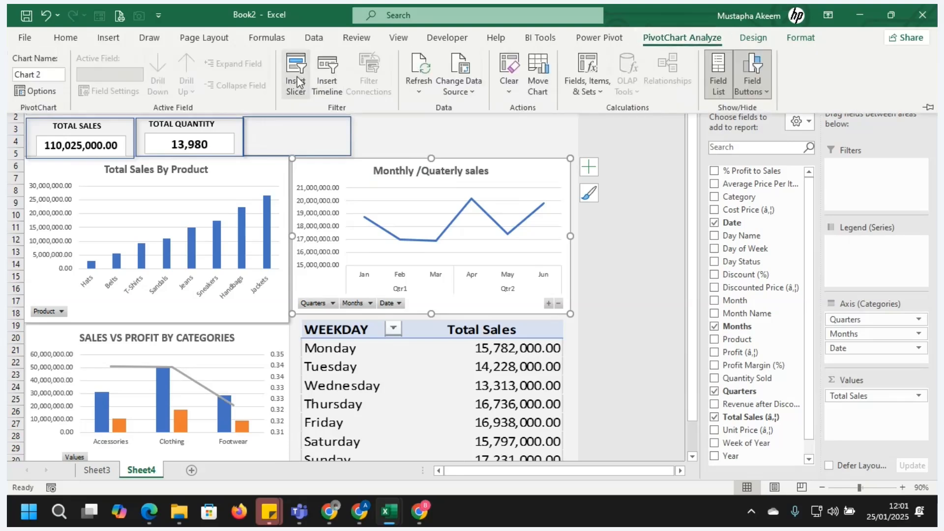
click(297, 82)
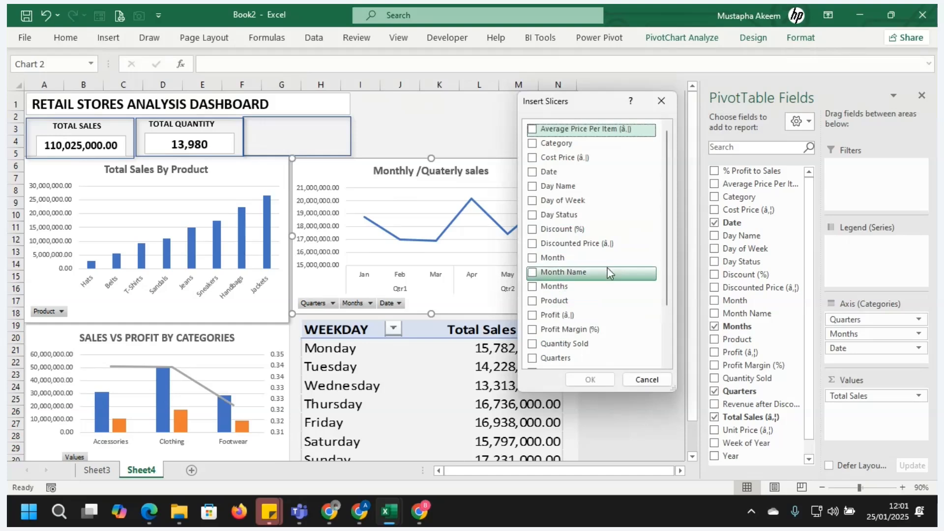
click(530, 230)
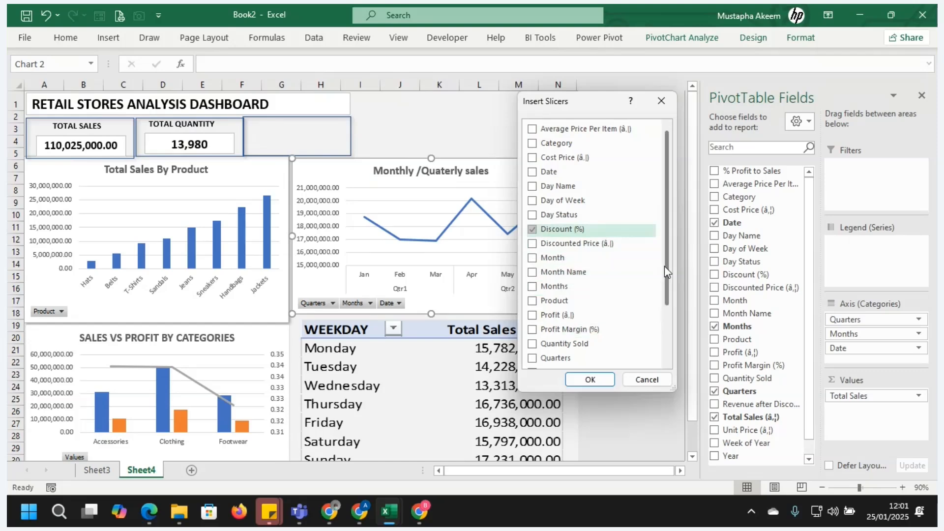
drag(667, 269, 665, 241)
click(533, 144)
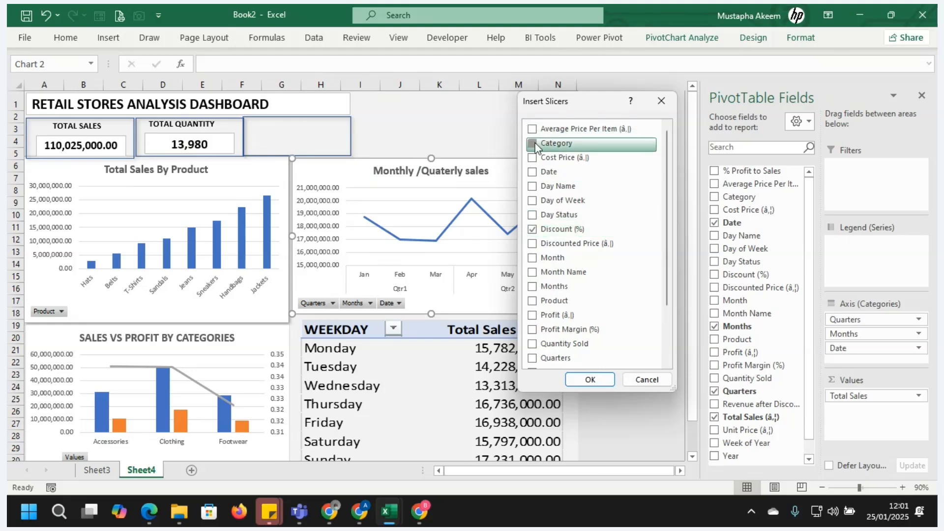
click(589, 380)
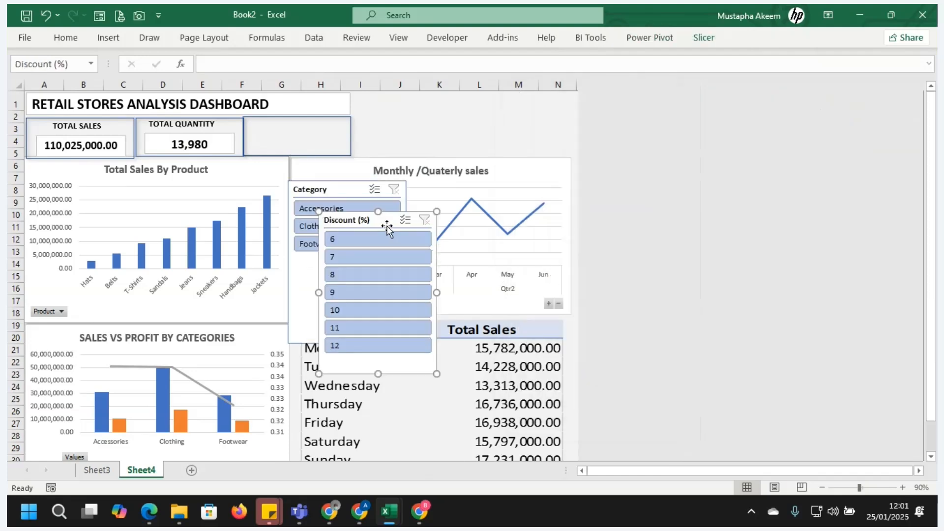
Place the Discount (%) slicer beside the dashboard title and resize it to about 1.94 cm high and 9.68 cm wide
drag(387, 226, 420, 96)
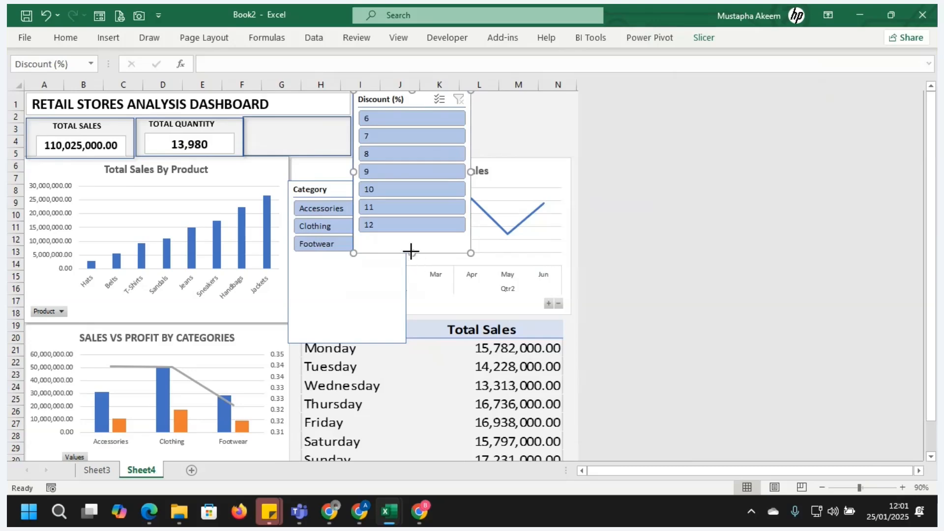
drag(411, 251, 413, 137)
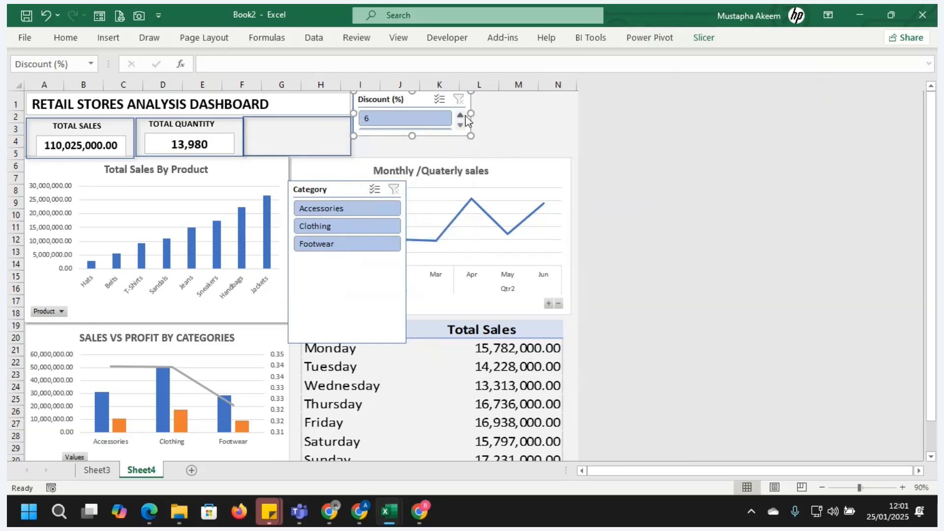
drag(469, 112, 580, 108)
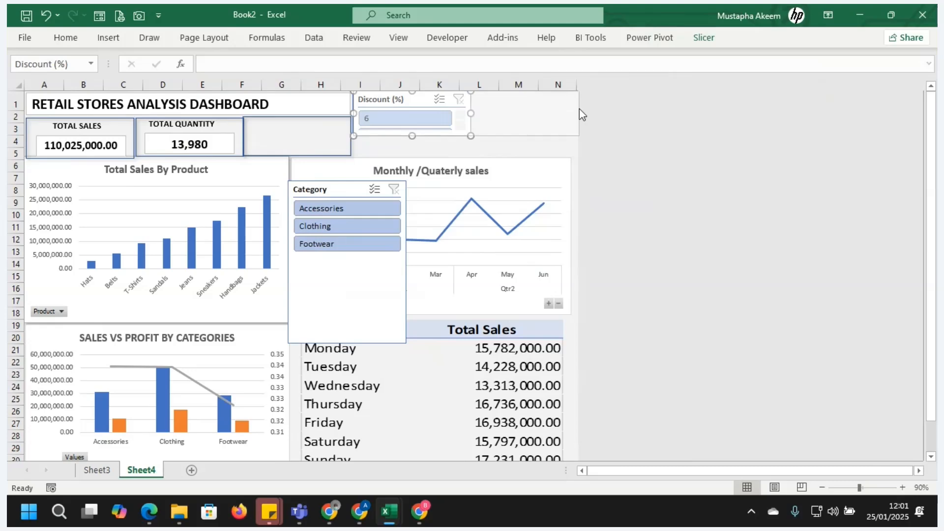
Arrange the Discount (%) slicer's buttons in 7 columns
click(704, 38)
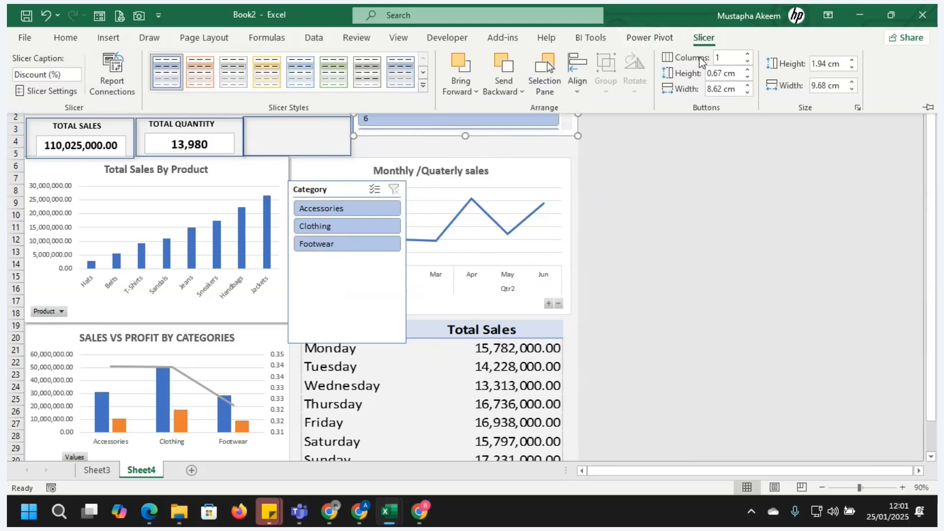
click(748, 55)
click(748, 55)
click(747, 55)
click(747, 55)
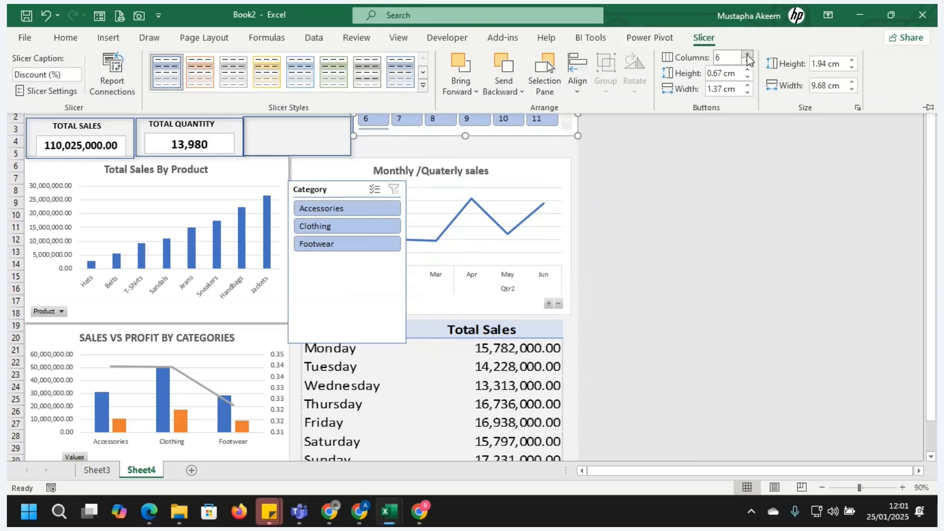
click(748, 55)
click(776, 163)
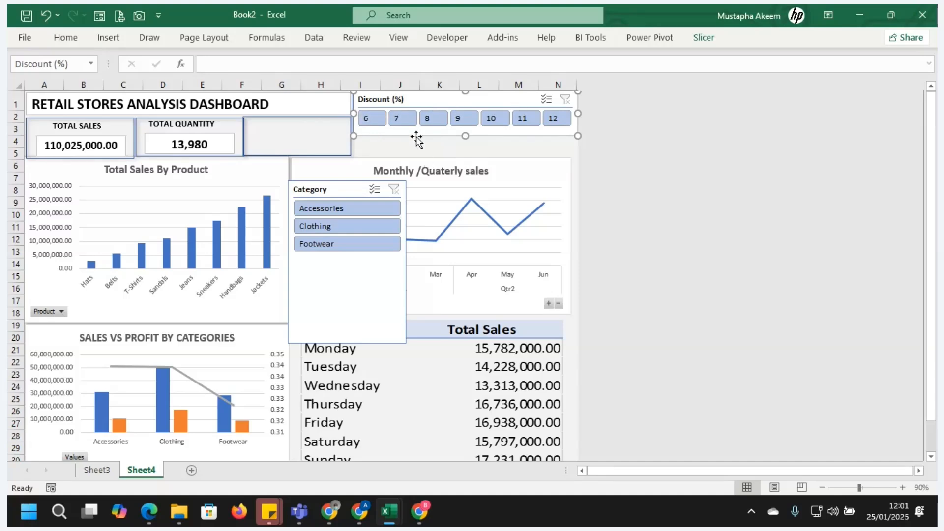
Make row 1 taller and shorten the Discount (%) slicer to match the height of the title banner
drag(16, 111, 20, 125)
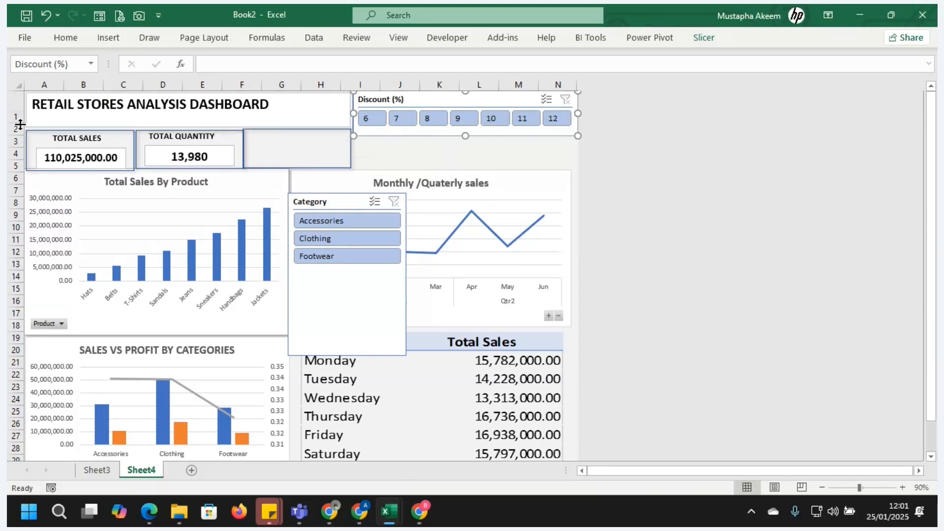
click(210, 108)
click(465, 130)
drag(465, 136, 467, 128)
Filter the Monthly /Quaterly sales chart to discount 6 with the Discount (%) slicer
click(440, 149)
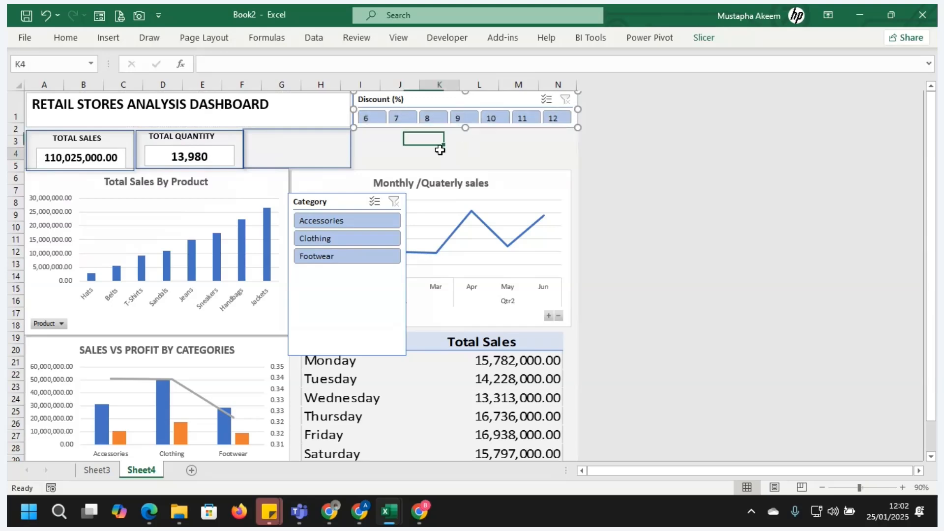
click(394, 147)
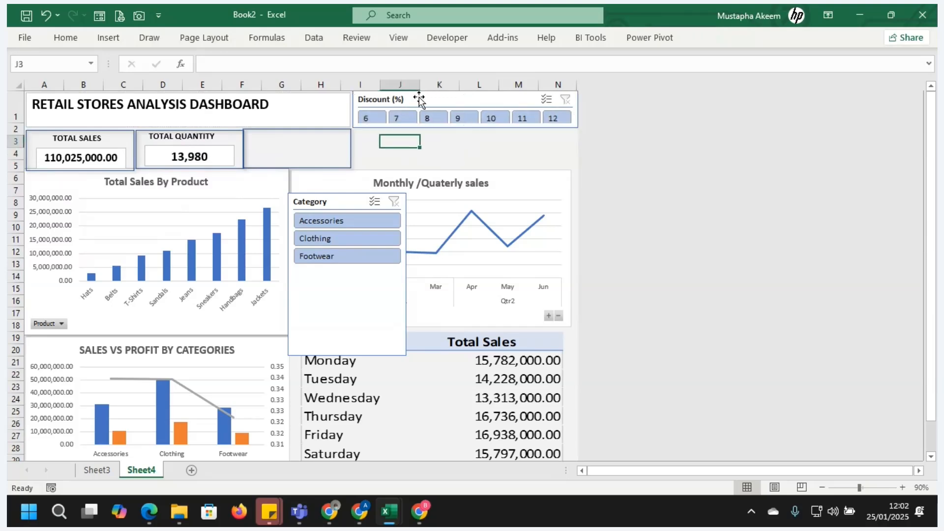
click(372, 120)
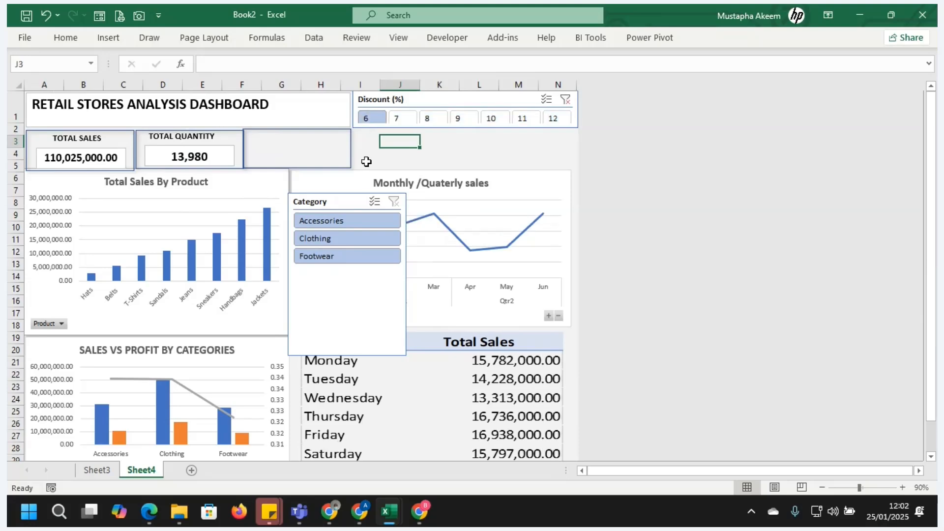
Place the Category slicer directly below the Discount (%) slicer and resize it to about 1.93 cm high and 9.59 cm wide
drag(363, 204, 416, 139)
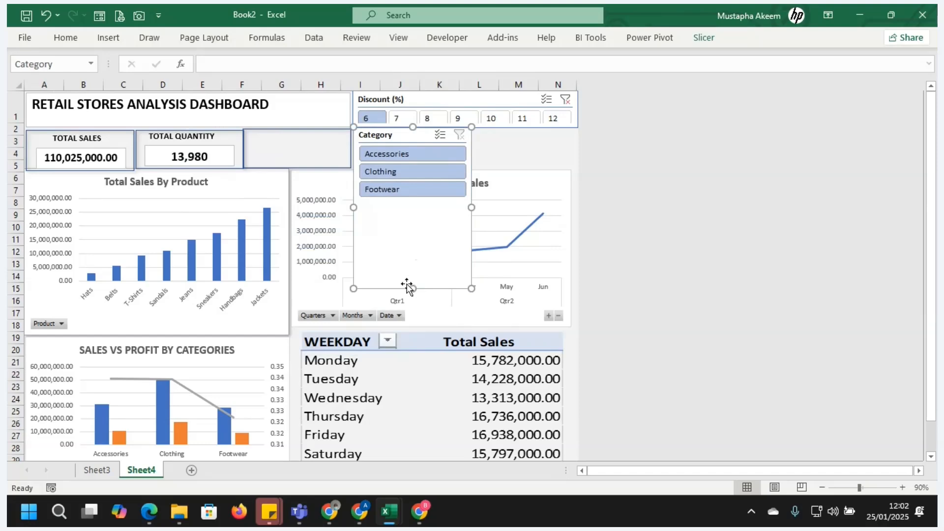
drag(413, 270, 423, 172)
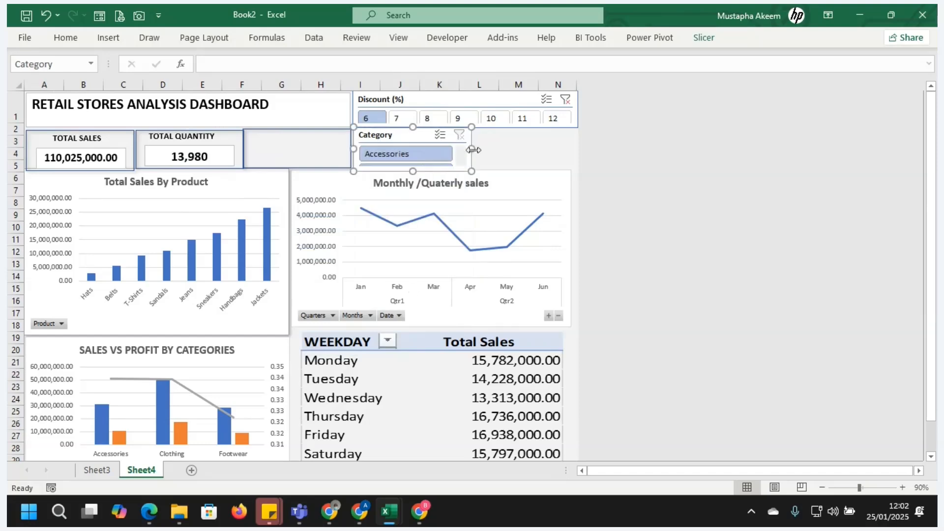
drag(473, 148, 577, 148)
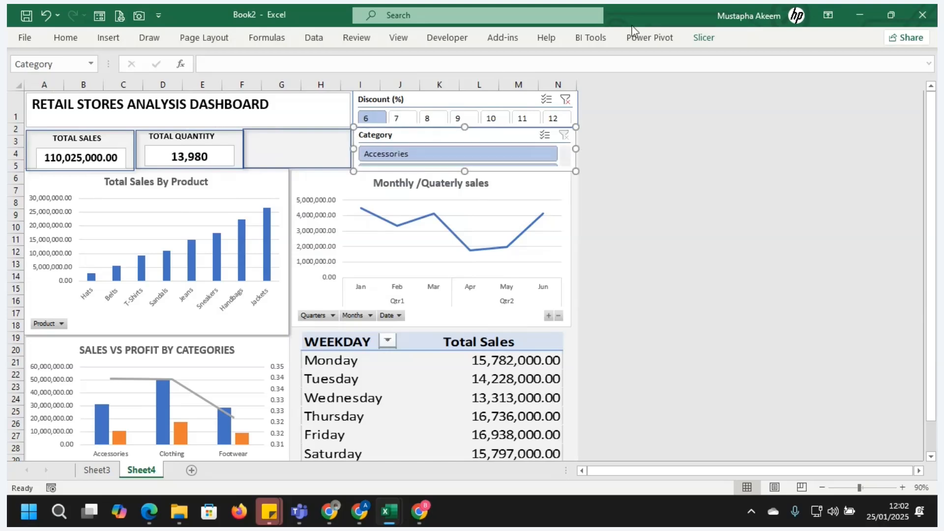
Arrange the Category slicer's buttons in 3 columns and filter the monthly chart to Accessories
click(703, 39)
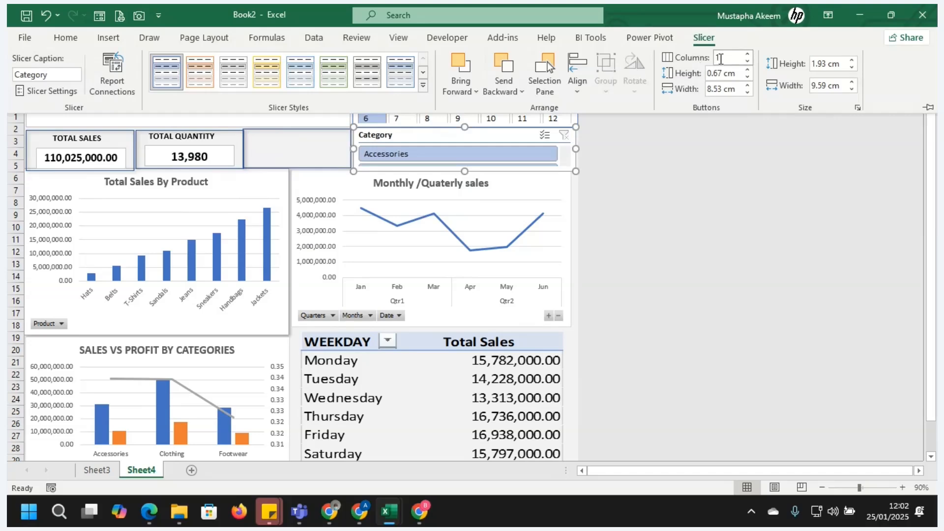
click(747, 55)
click(747, 56)
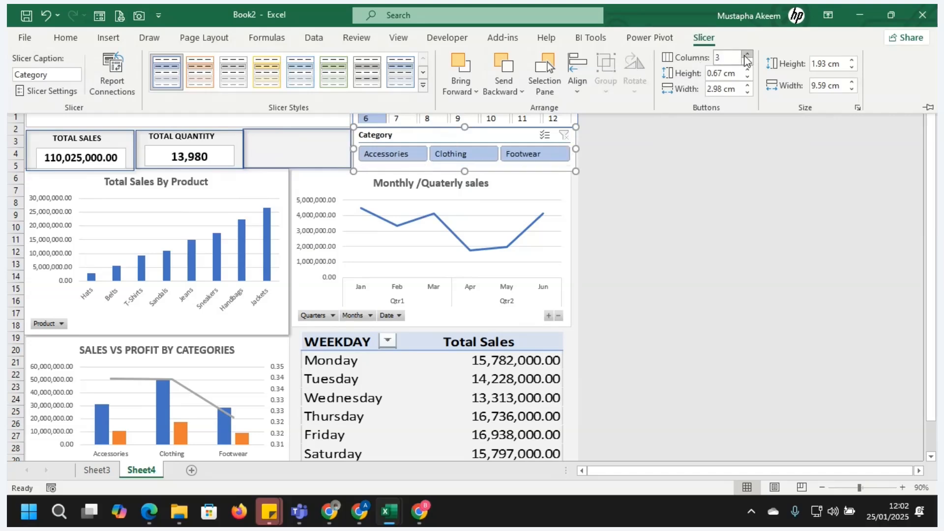
click(660, 244)
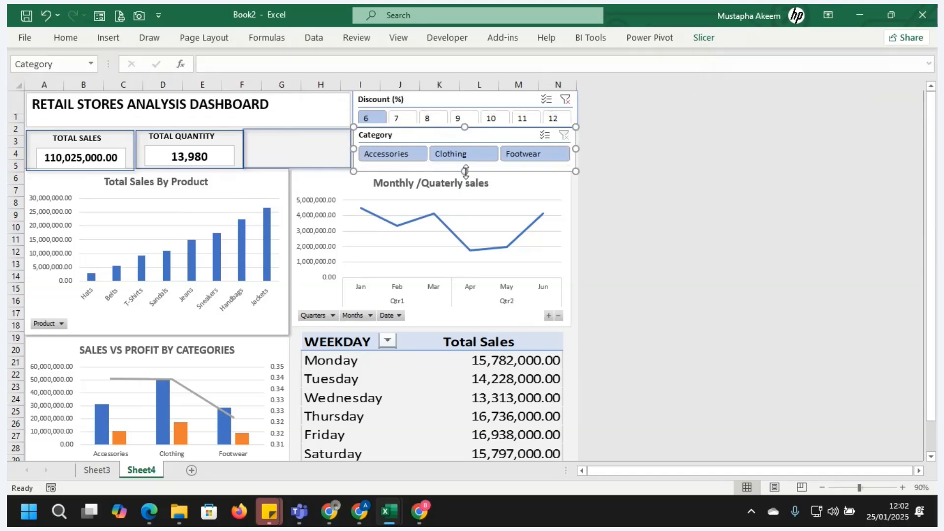
click(401, 157)
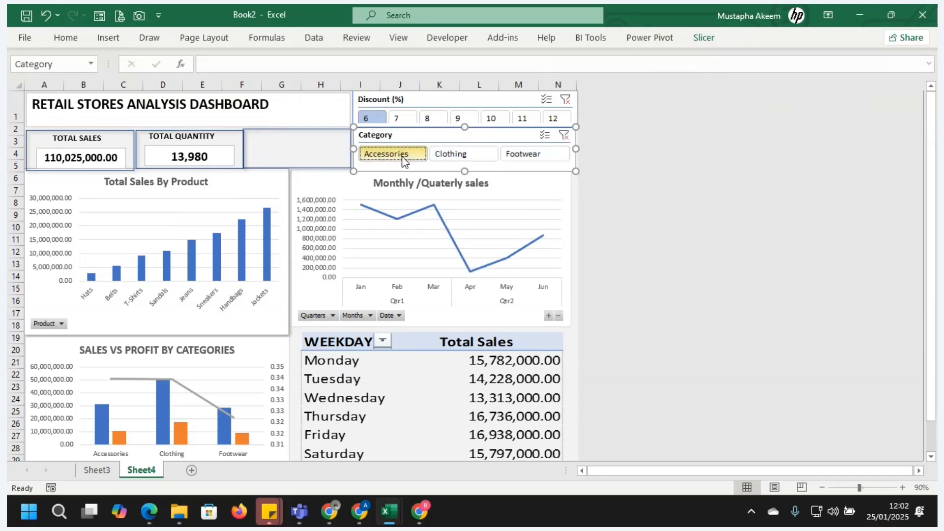
Test the slicers on the monthly chart with Clothing, Footwear and discount 7, ending on discount 6 and Accessories
click(445, 154)
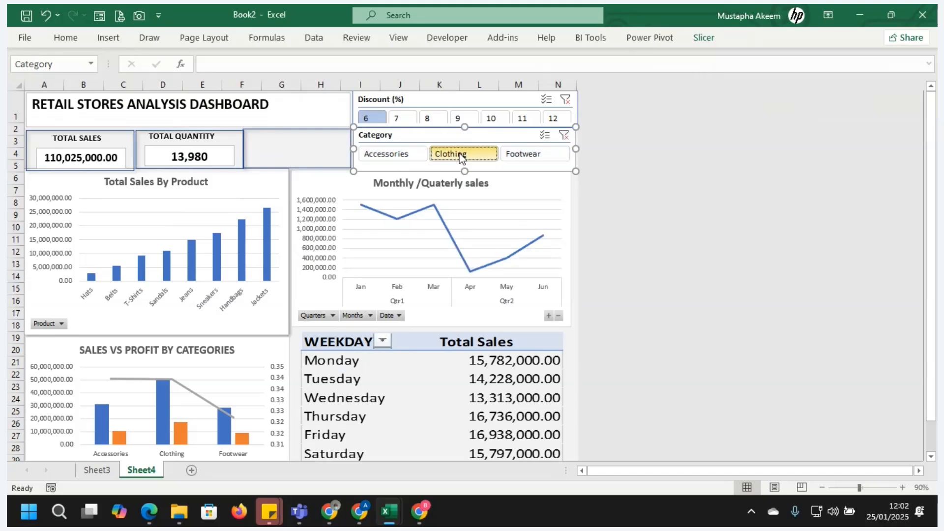
click(536, 157)
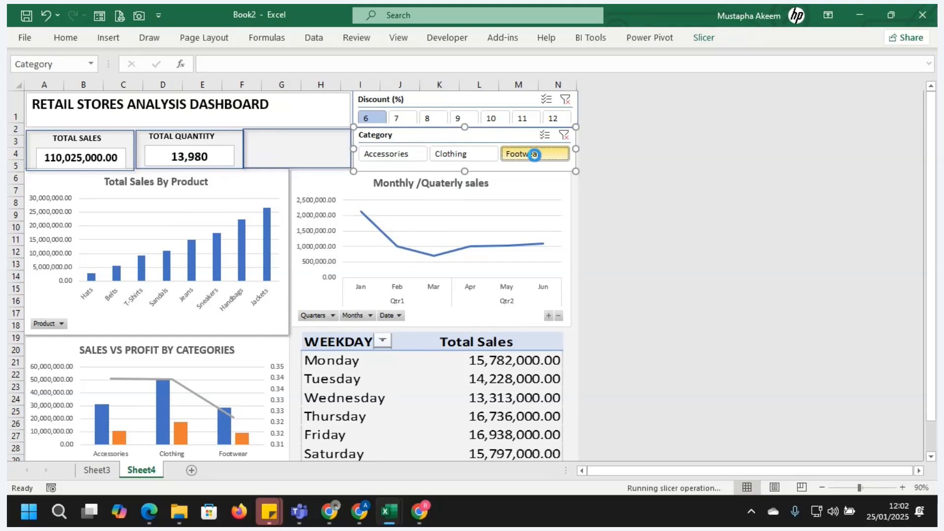
click(397, 121)
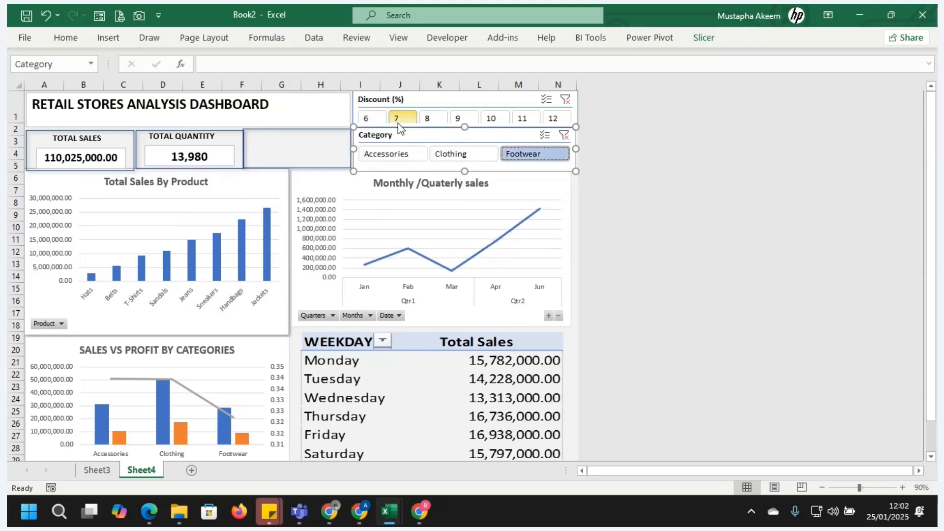
click(366, 119)
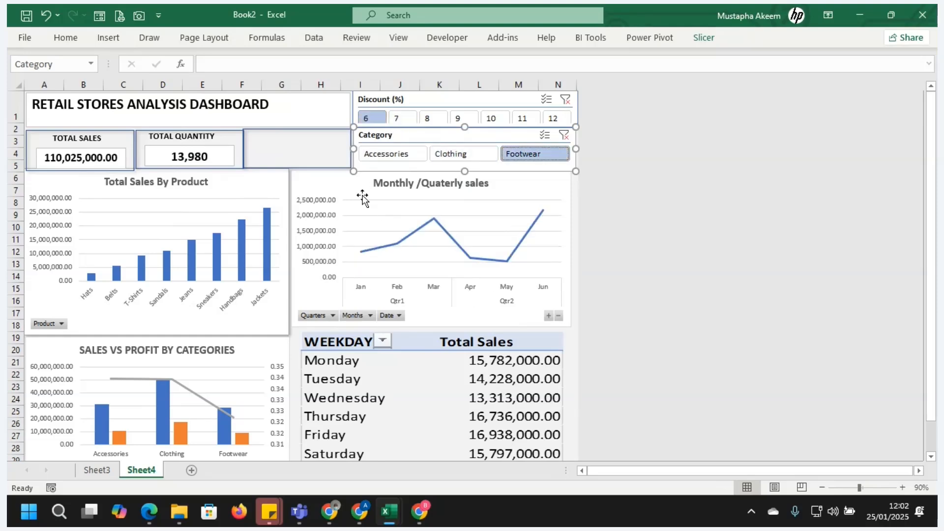
click(387, 155)
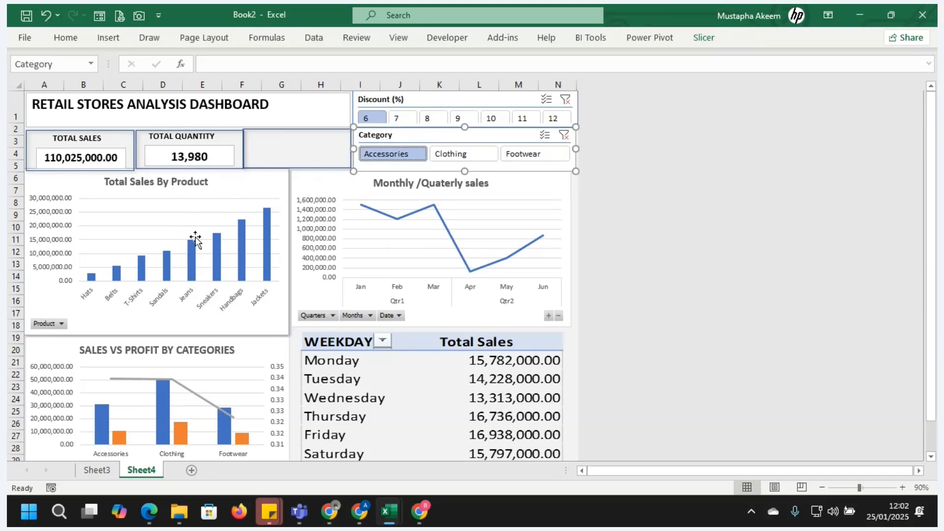
Check the product, monthly and category charts and the weekday table for their response to the slicer filters
click(213, 190)
click(366, 197)
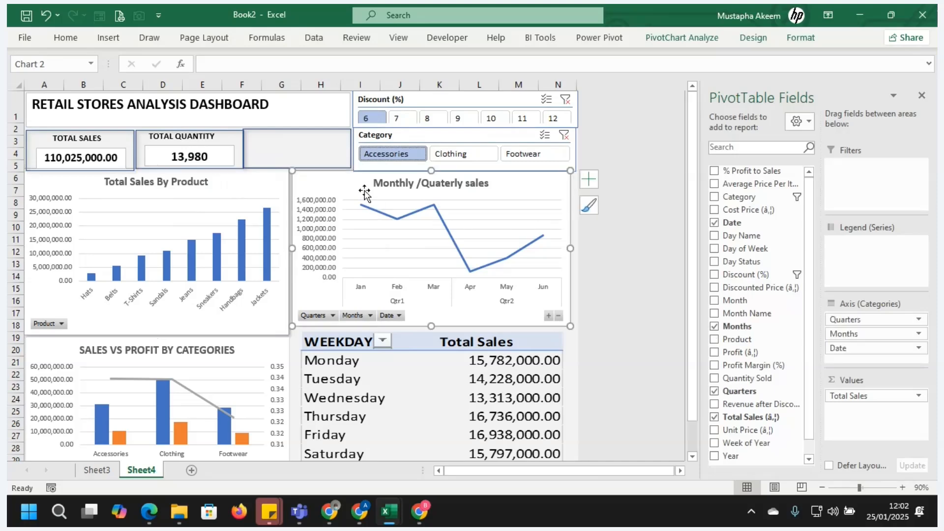
click(259, 187)
click(251, 346)
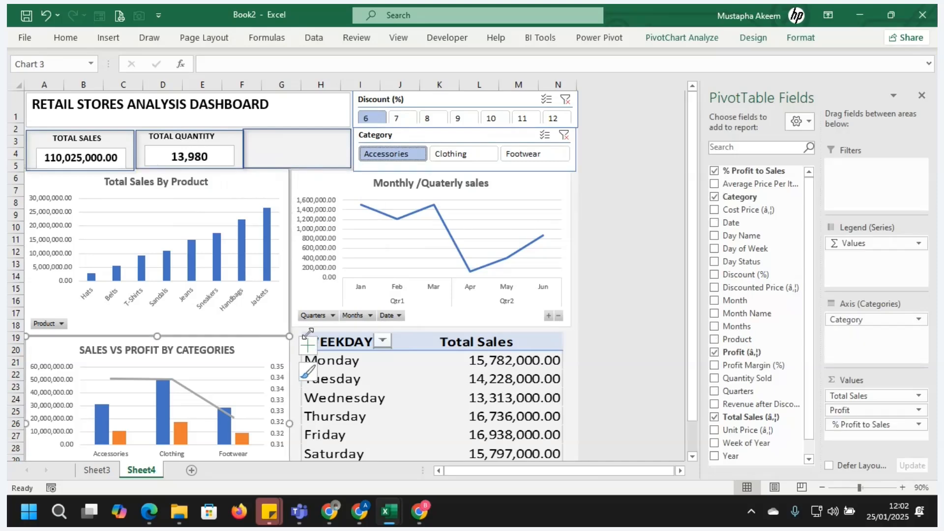
click(381, 359)
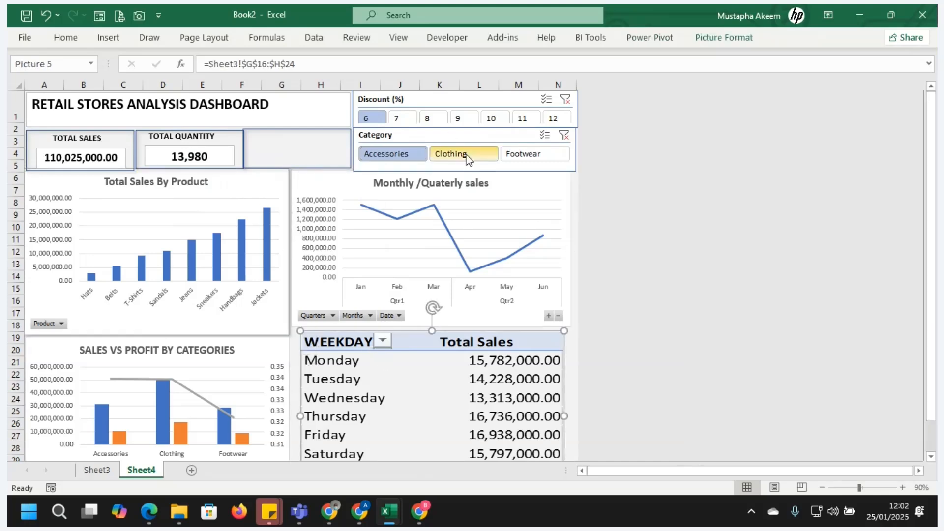
Connect the Discount (%) slicer to PivotTable10, PivotTable4, PivotTable7, PivotTable8 and PivotTable9 as additional reports
click(444, 105)
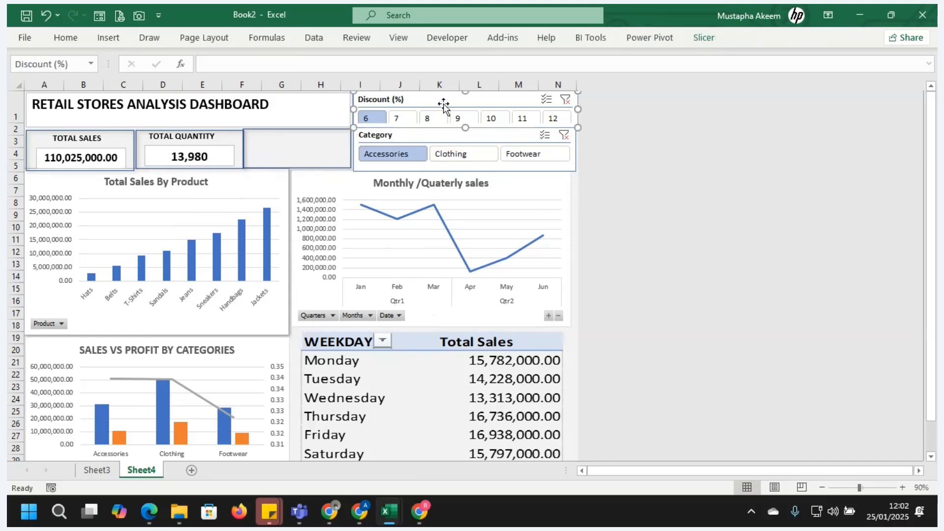
right_click(444, 104)
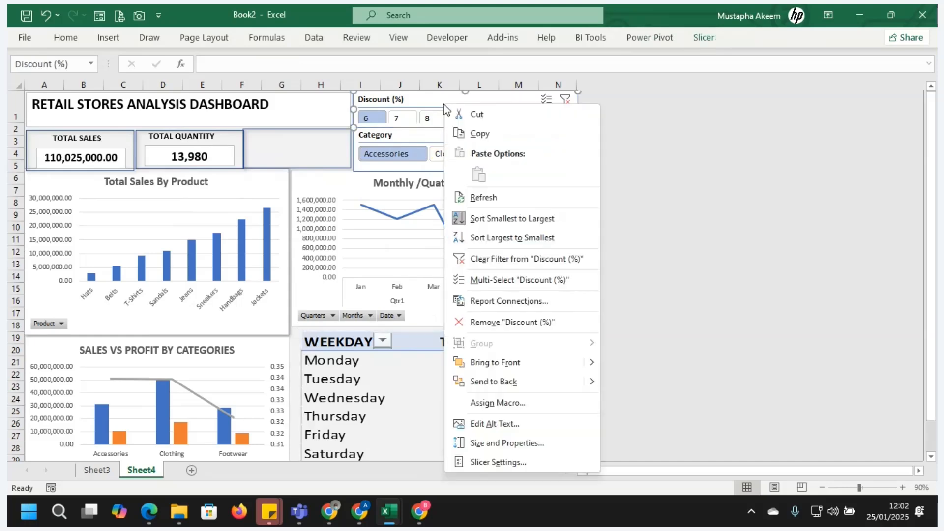
click(497, 301)
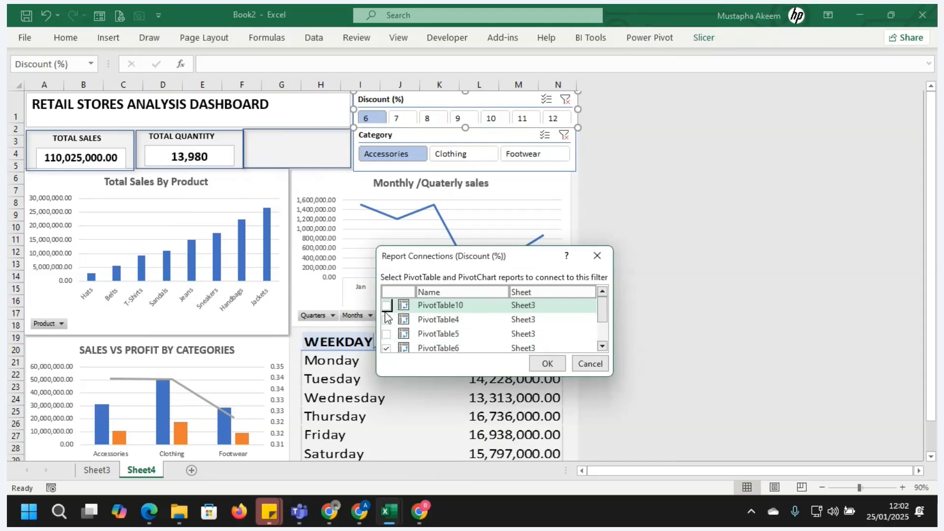
click(385, 320)
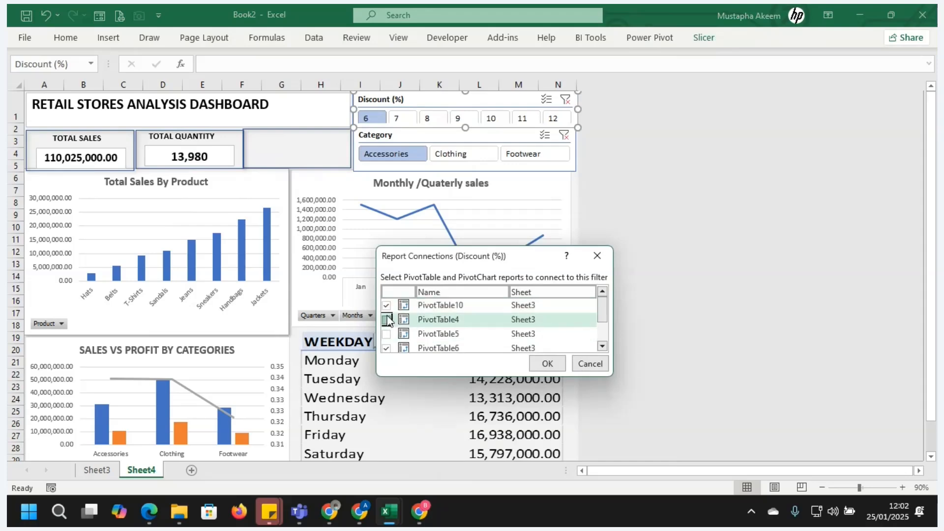
click(386, 333)
drag(606, 305, 608, 331)
click(386, 316)
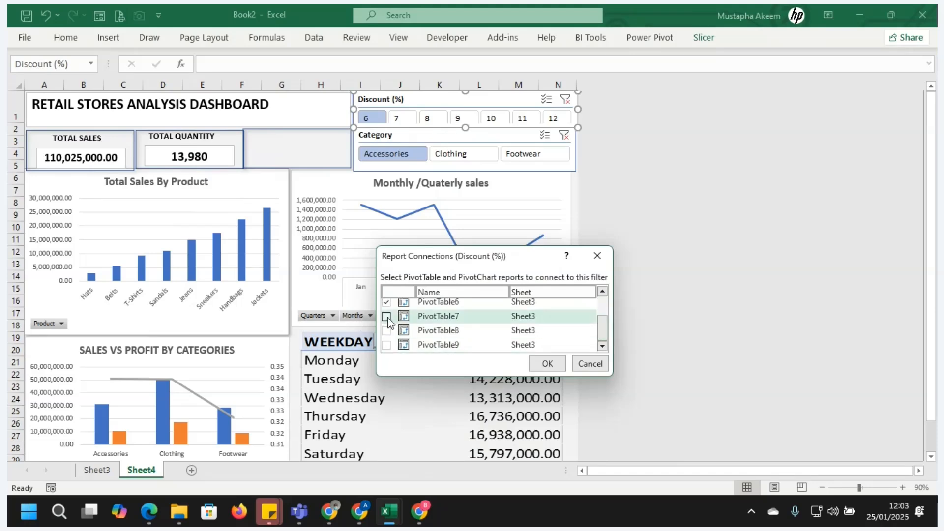
click(387, 331)
click(386, 344)
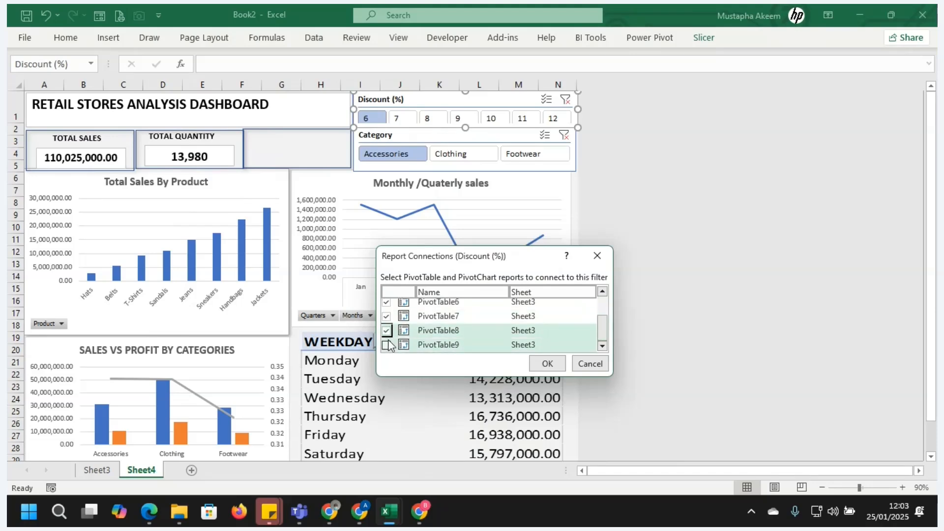
click(554, 365)
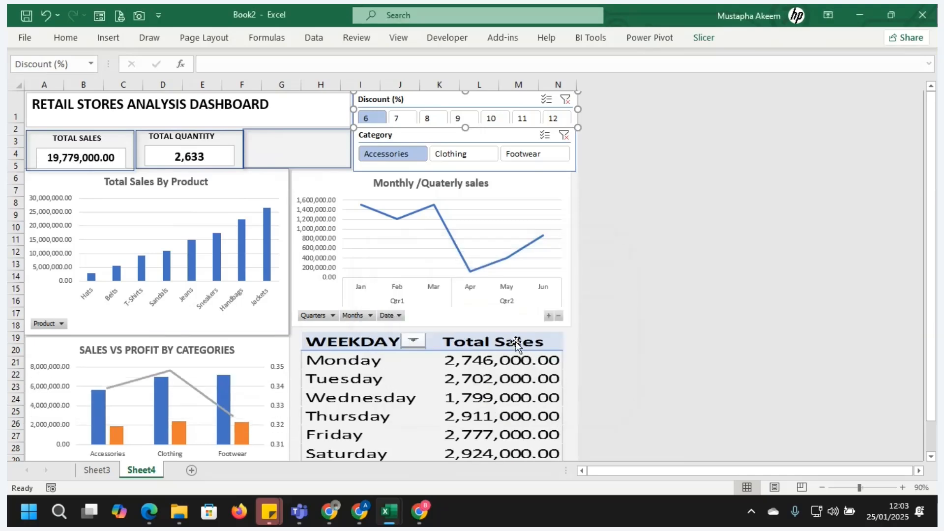
Look up the name of the quarterly and monthly sales pivot table on Sheet3 and return to the dashboard sheet
click(97, 470)
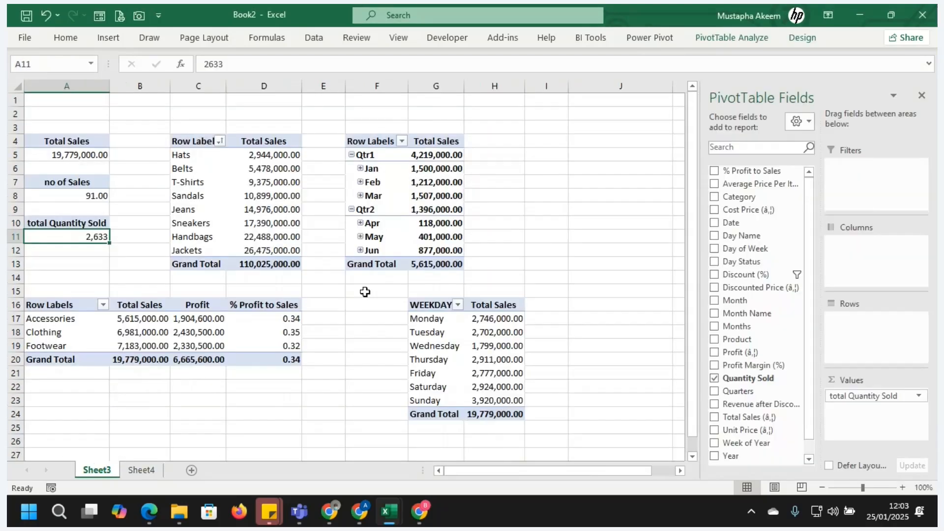
click(391, 229)
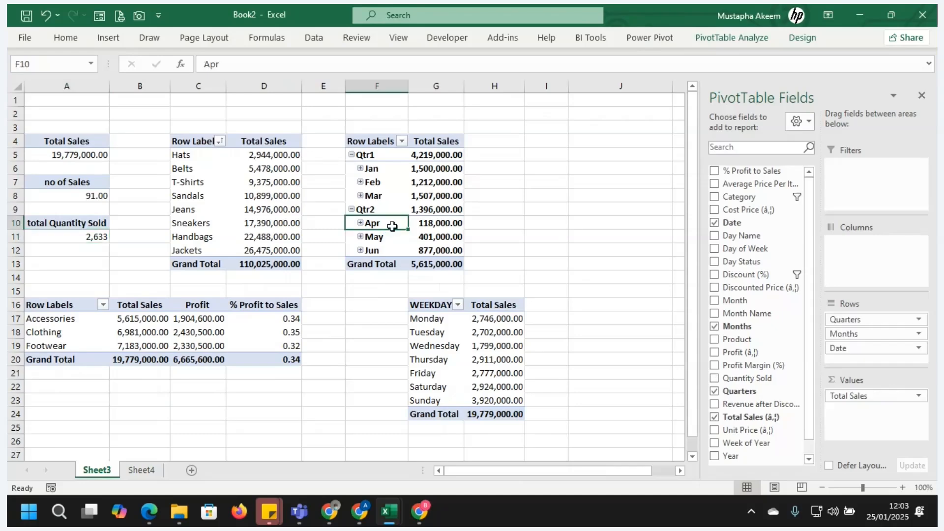
click(740, 36)
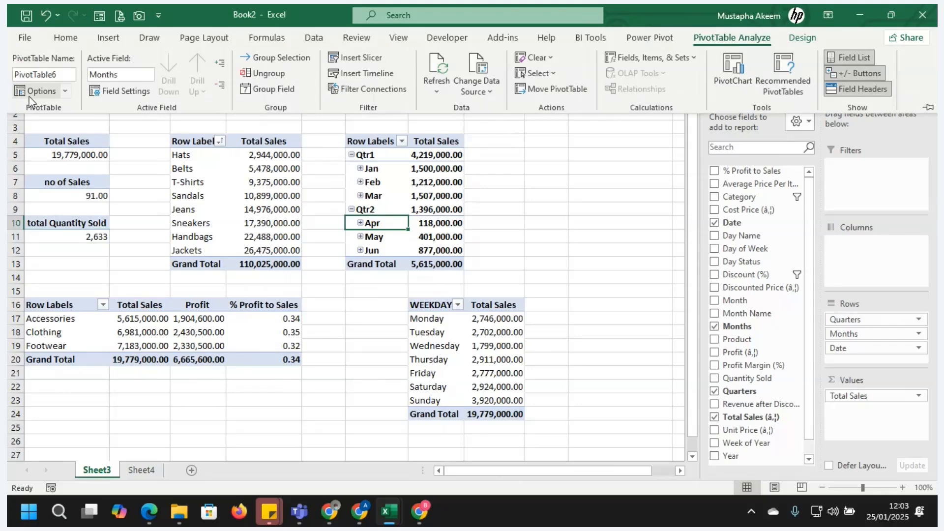
click(140, 468)
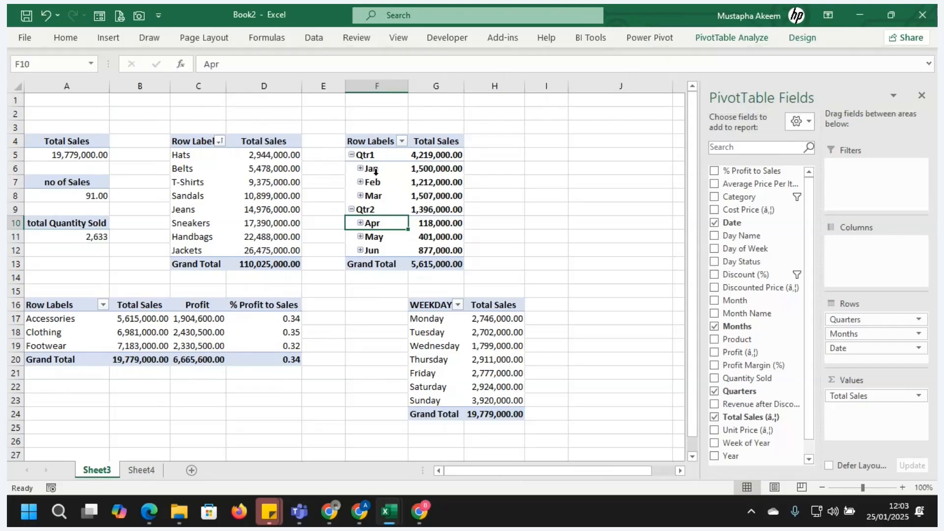
click(145, 468)
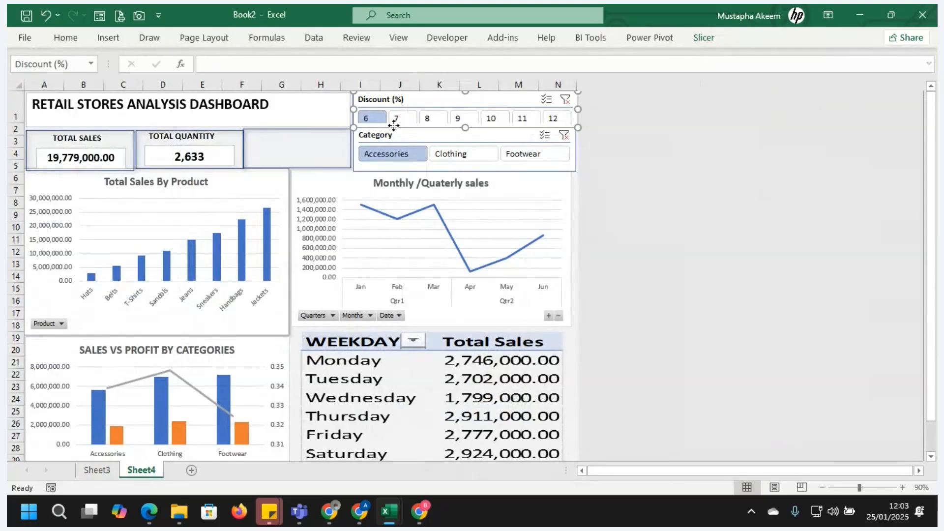
Test the Discount (%) slicer on the dashboard with discounts 7, 8, 9, 10 and 11 in turn
click(400, 119)
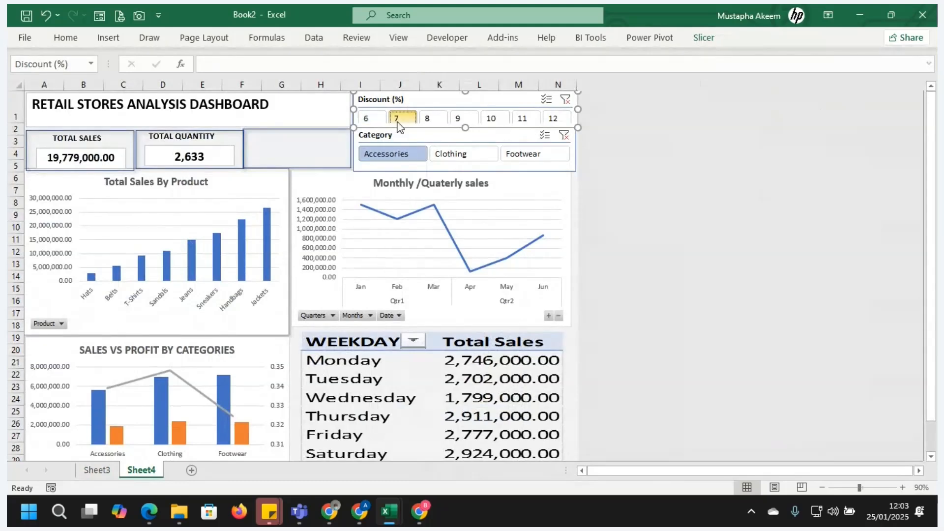
click(432, 119)
click(462, 117)
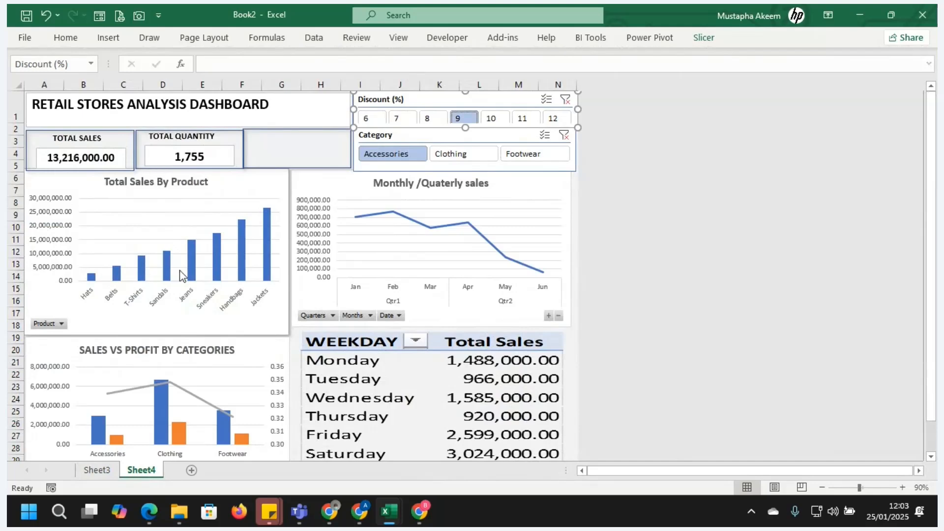
click(494, 119)
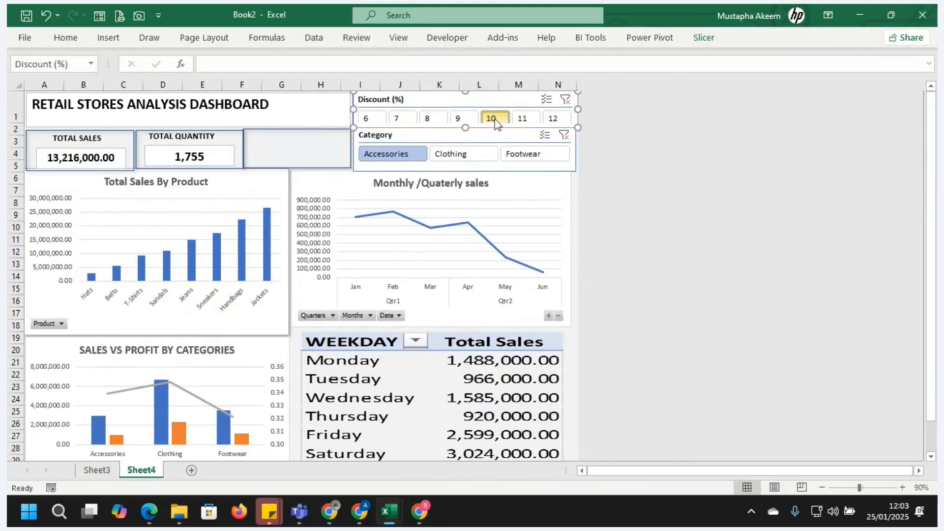
click(529, 118)
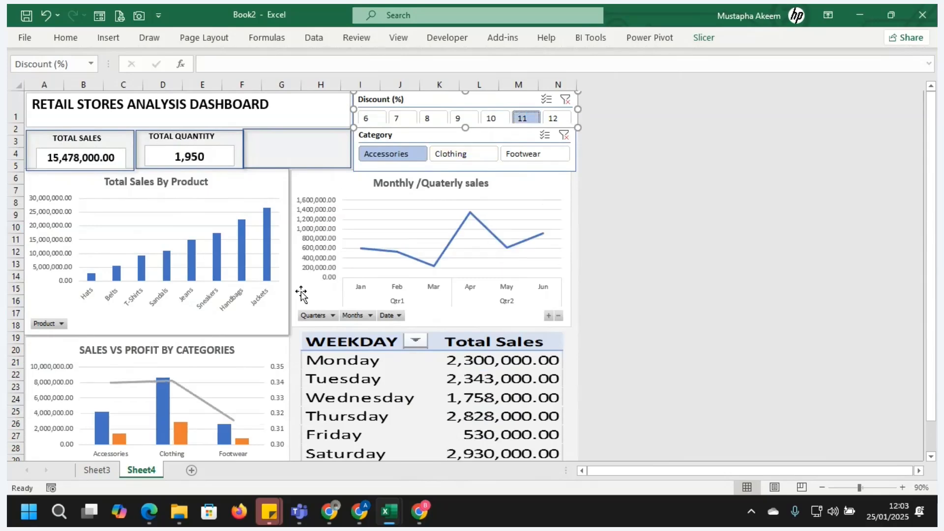
Look up the name of the pivot table behind the Total Sales By Product chart on Sheet3 and return to Sheet4
click(213, 180)
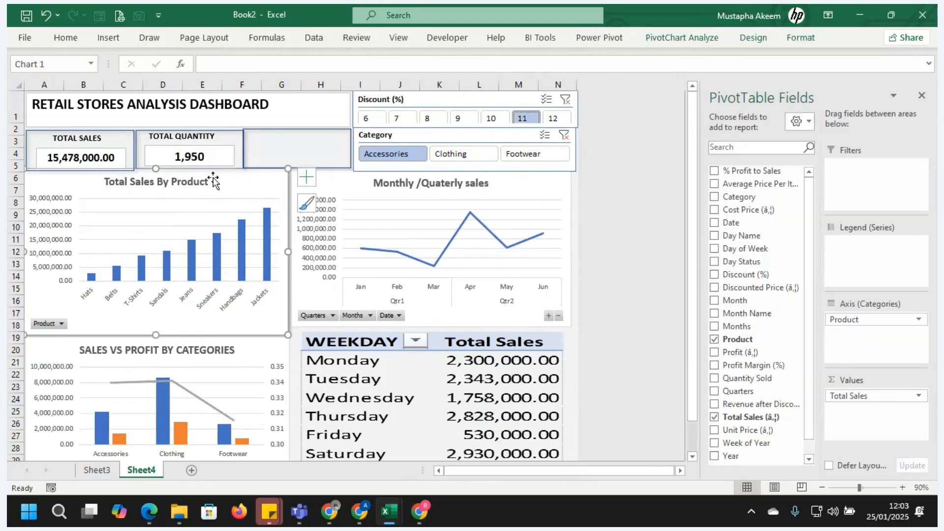
click(102, 472)
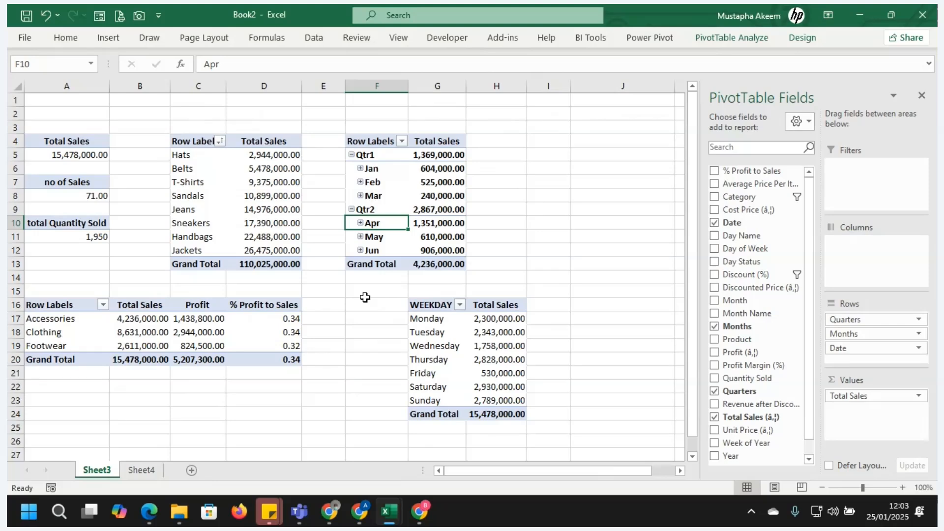
click(253, 211)
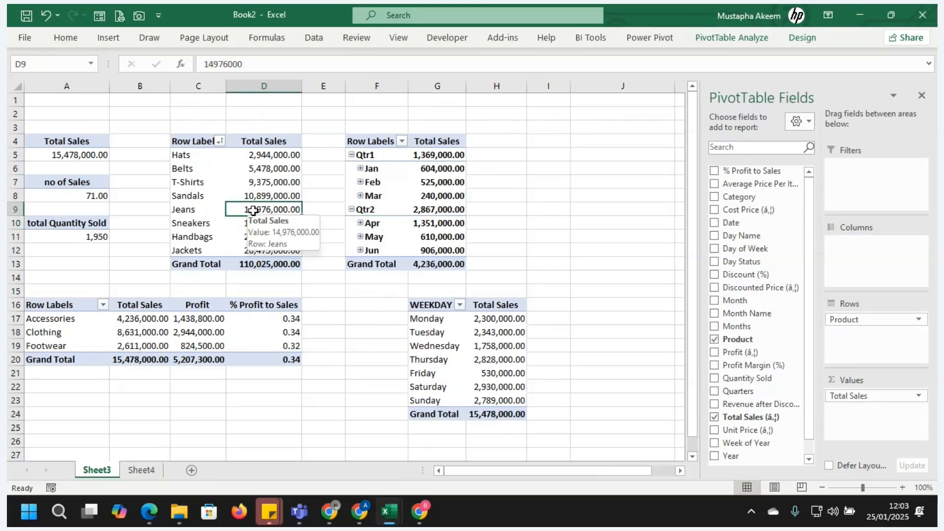
click(734, 39)
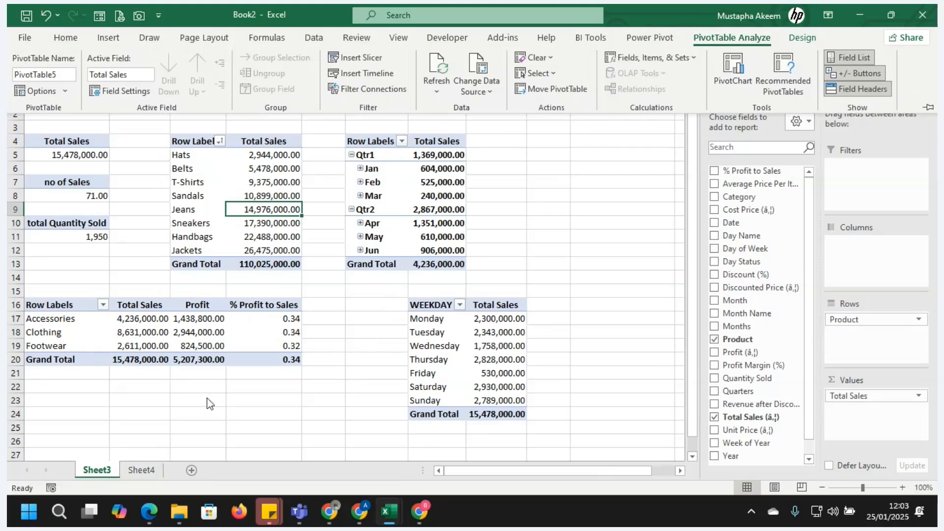
click(140, 471)
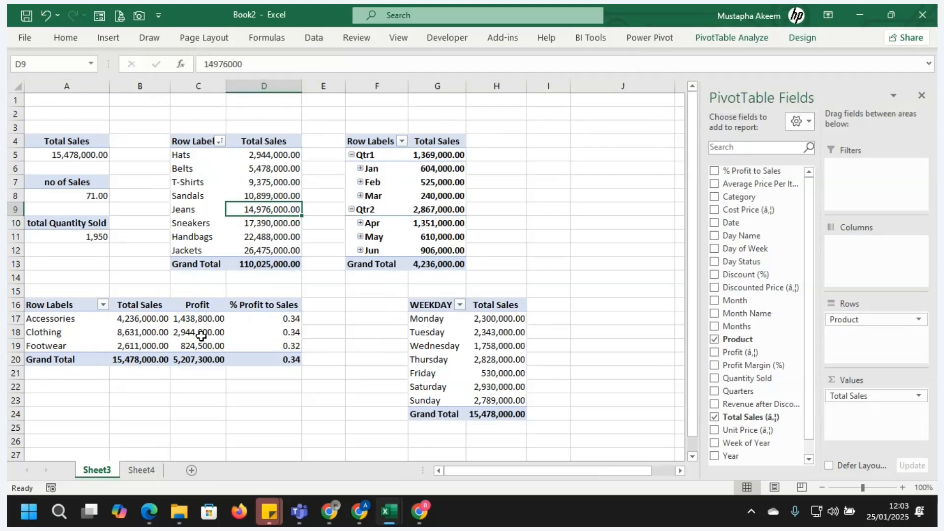
click(140, 470)
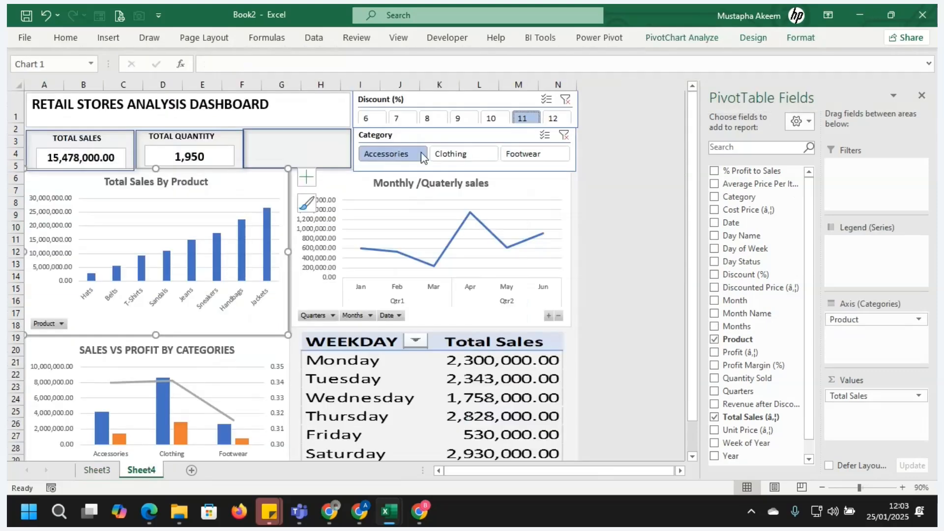
Connect the Discount (%) slicer to PivotTable5 as well and test it with discounts 6 and 7
click(431, 101)
right_click(431, 101)
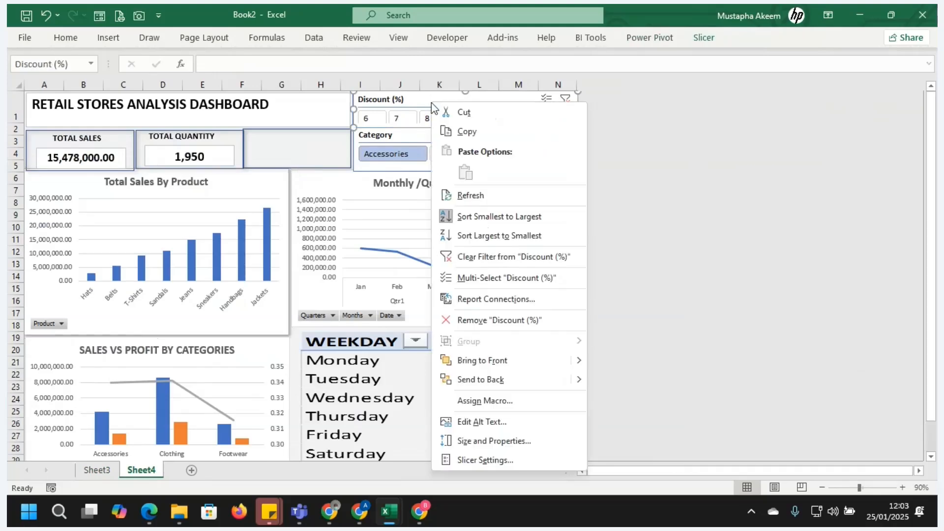
click(510, 301)
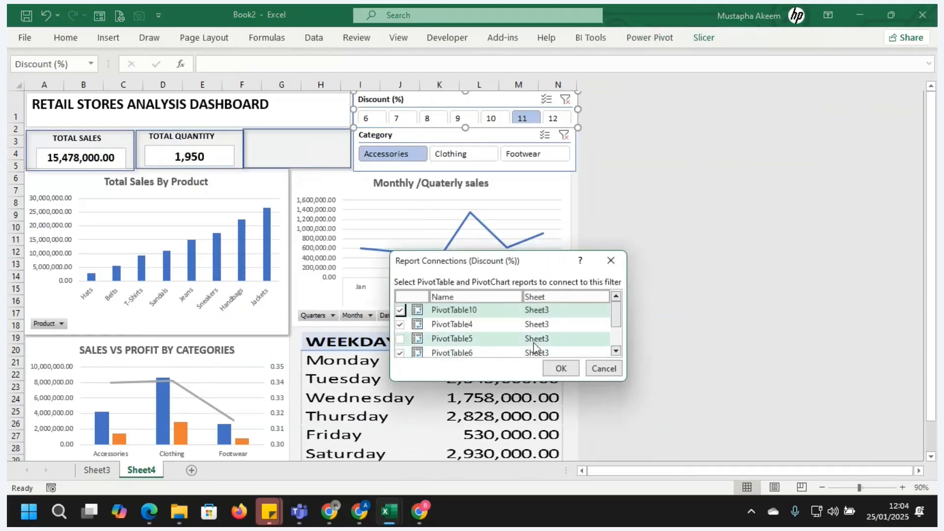
click(400, 339)
click(566, 369)
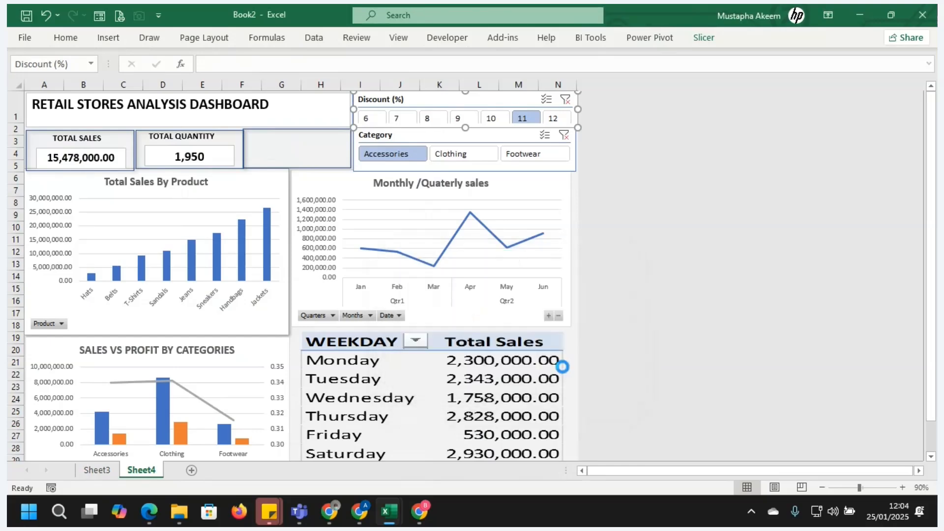
click(366, 120)
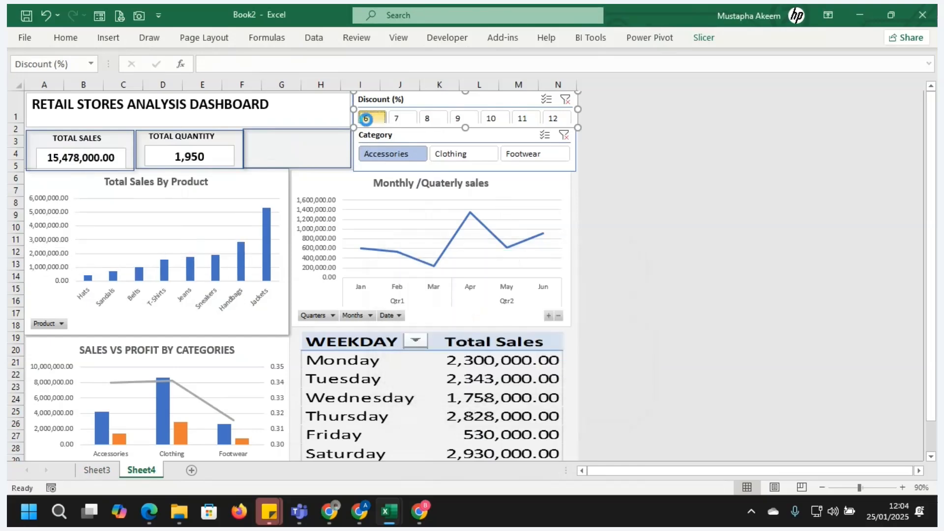
click(396, 122)
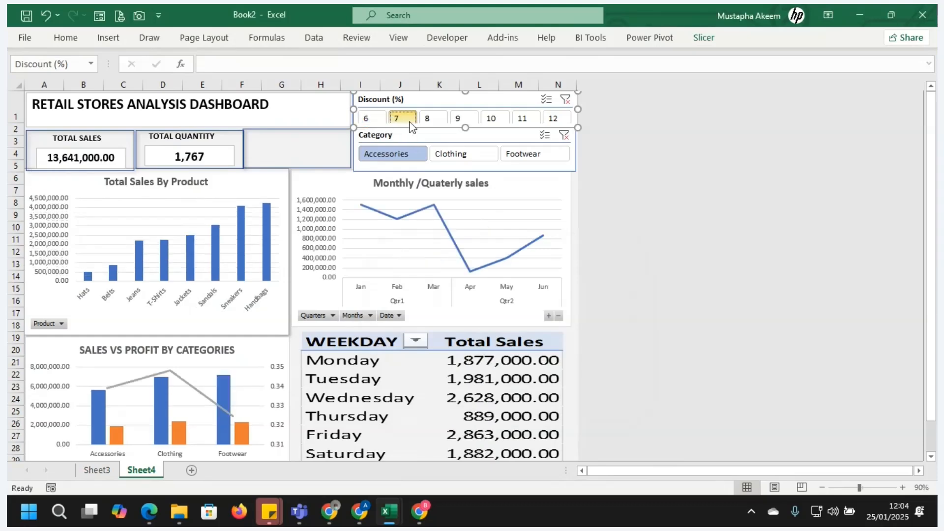
Test the dashboard slicers with discounts 8 and 10, followed by the Clothing category
click(428, 121)
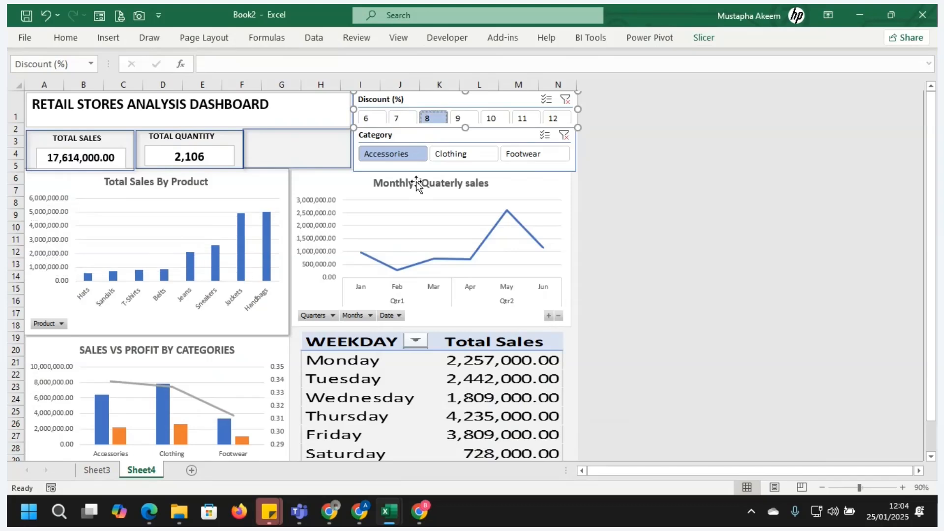
click(495, 121)
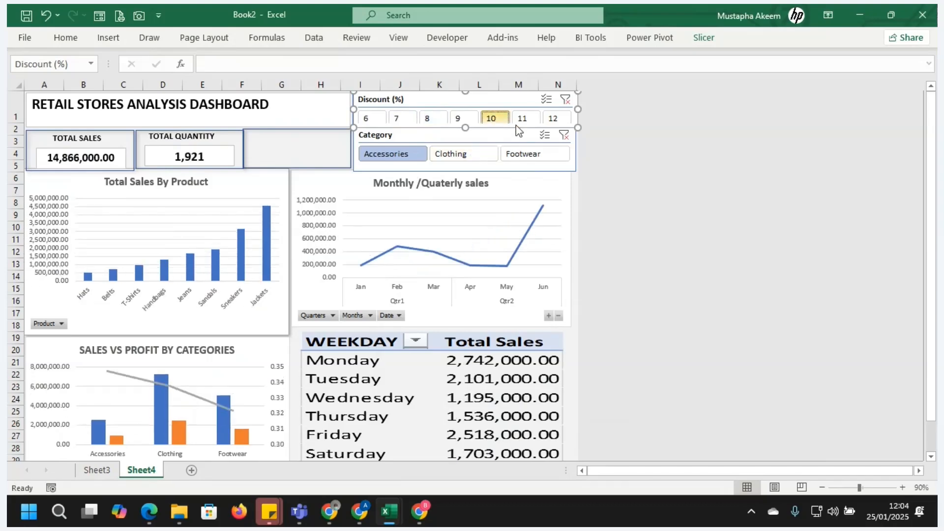
click(449, 156)
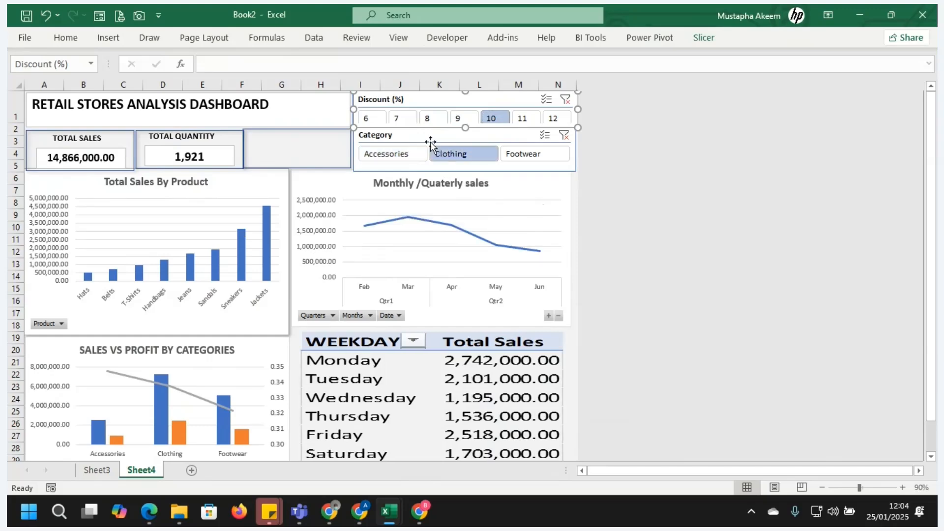
Connect the Category slicer to PivotTable10, PivotTable4, PivotTable5, PivotTable7, PivotTable8 and PivotTable9 as well, and test it with discounts 6 and 7
right_click(430, 144)
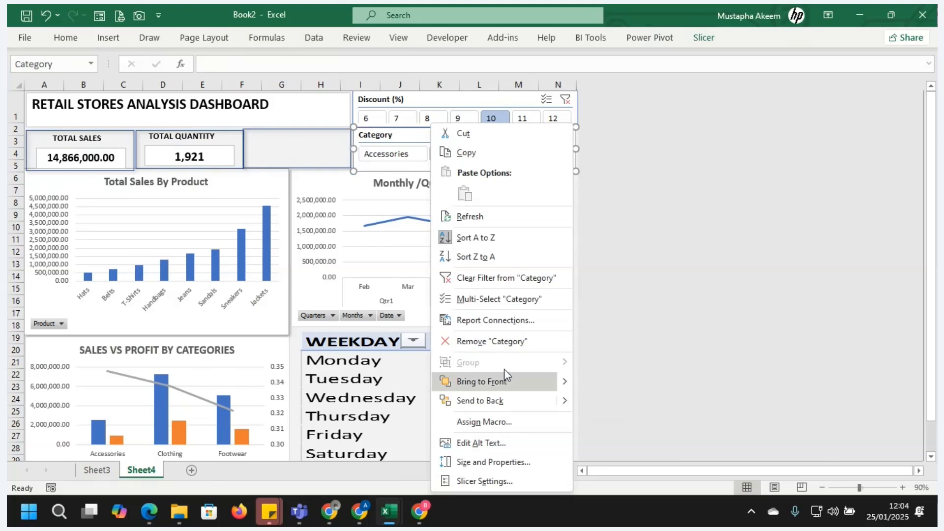
click(484, 321)
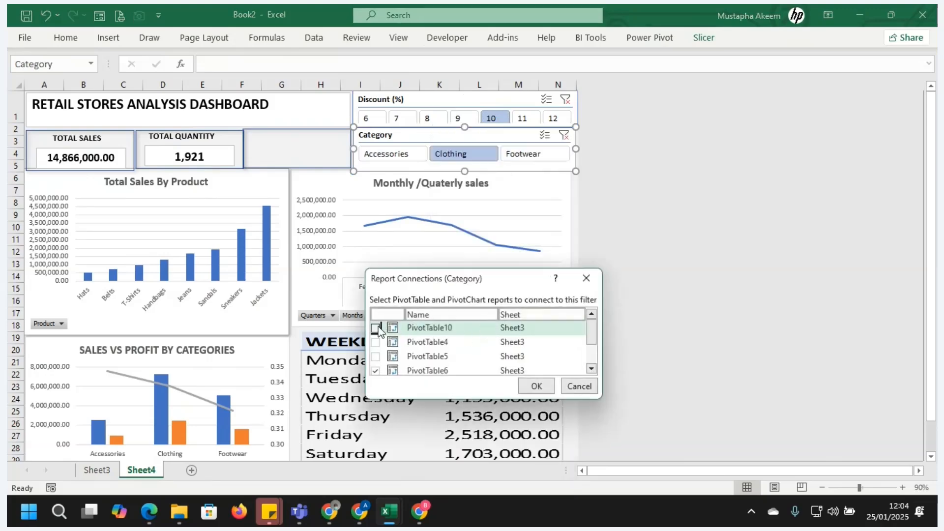
click(375, 342)
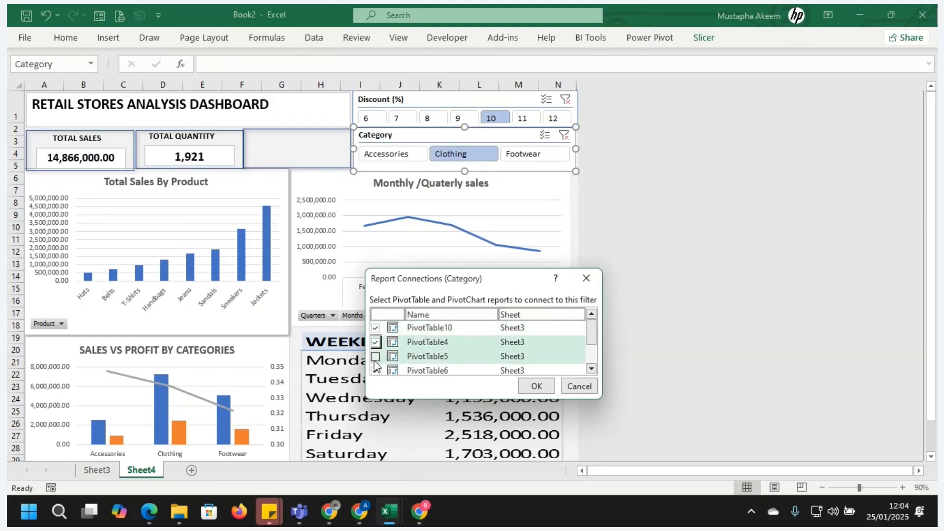
click(375, 358)
drag(596, 333, 595, 361)
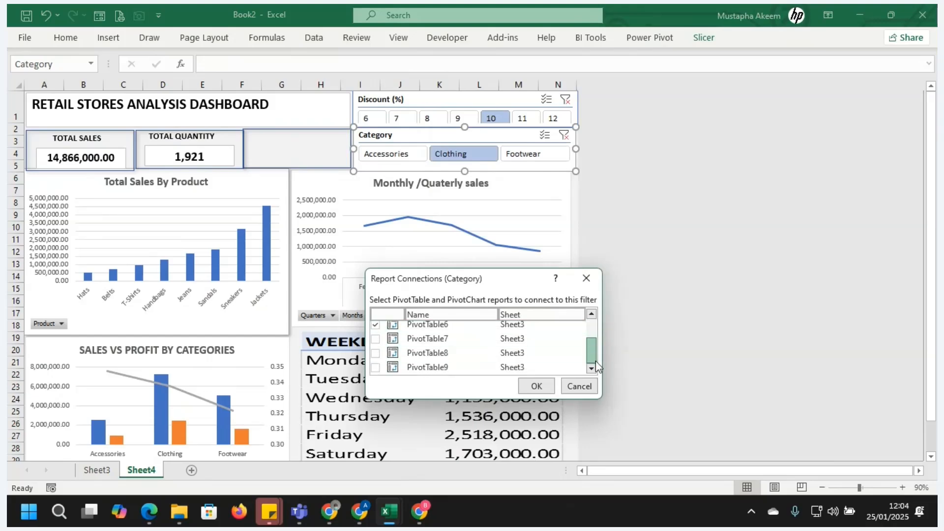
click(375, 340)
click(375, 353)
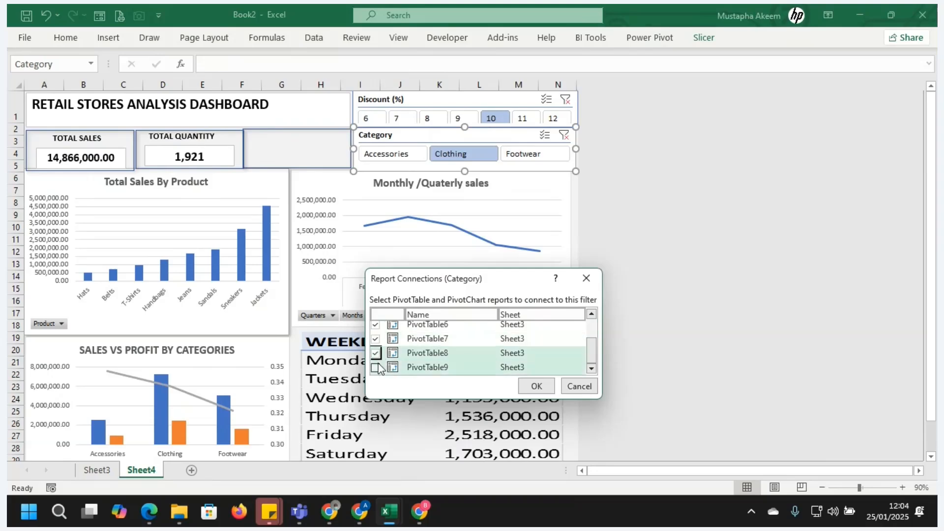
click(376, 367)
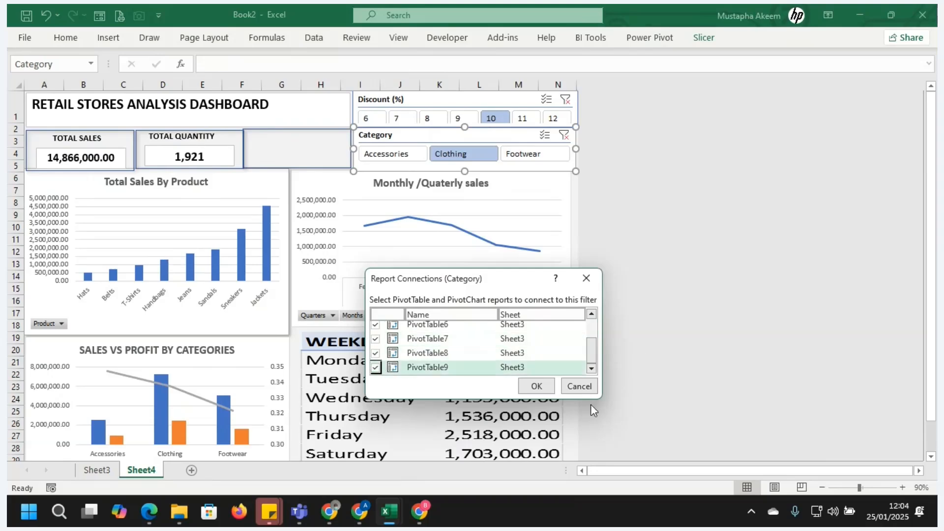
click(542, 388)
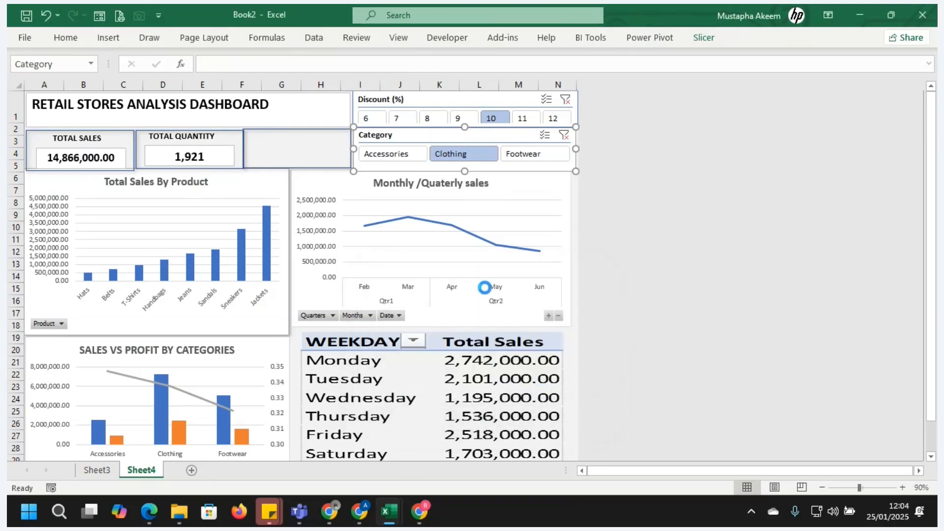
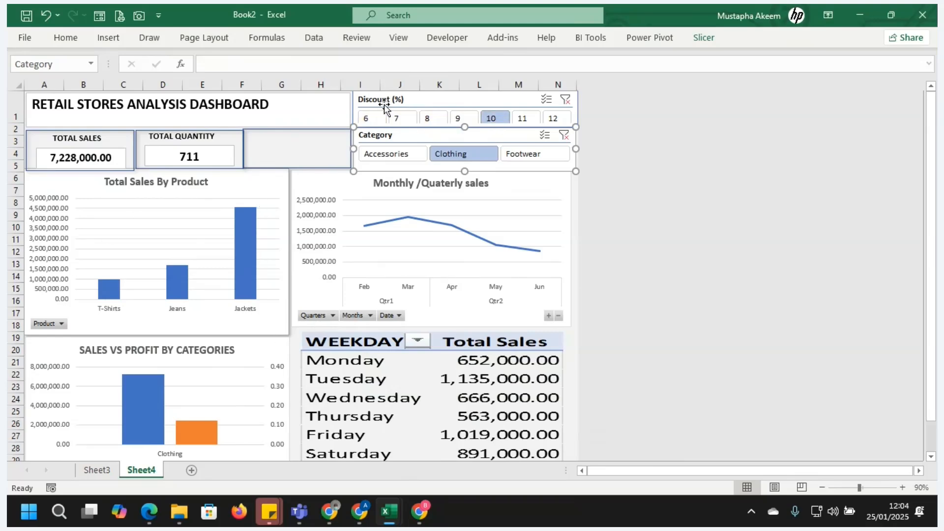
click(378, 118)
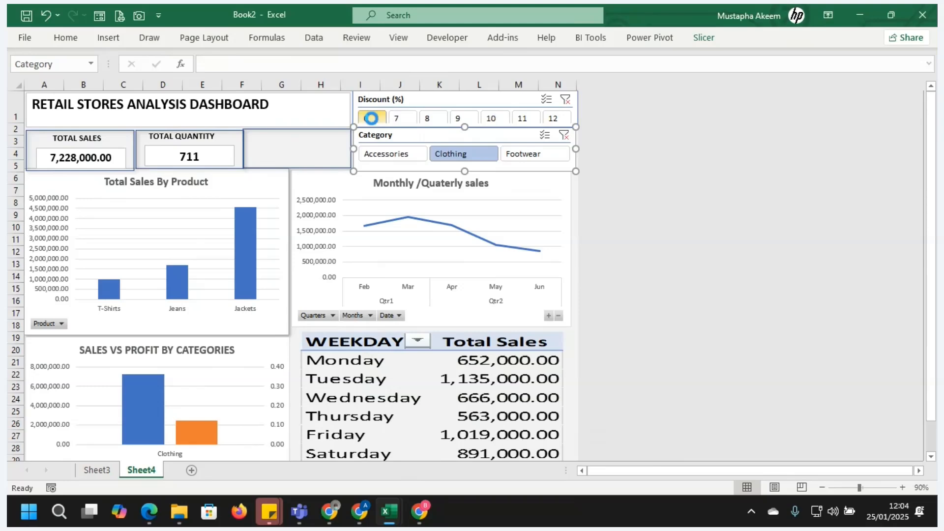
click(397, 118)
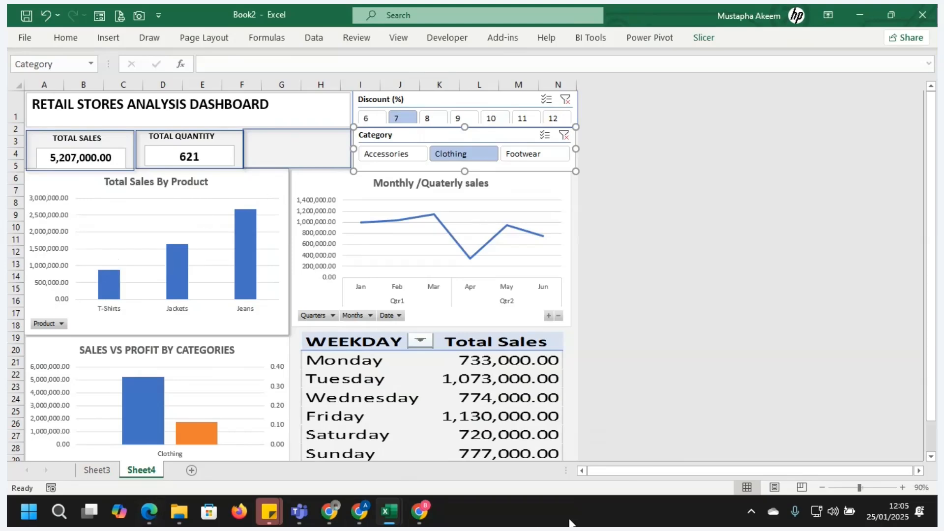
Duplicate the TOTAL QUANTITY label and its value box and place both copies in the empty third KPI card
click(209, 140)
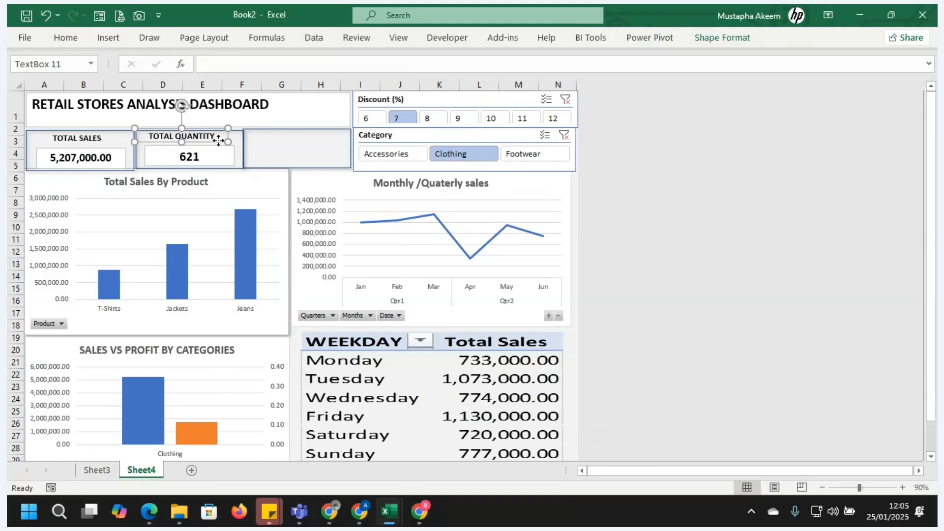
key(ctrl+d)
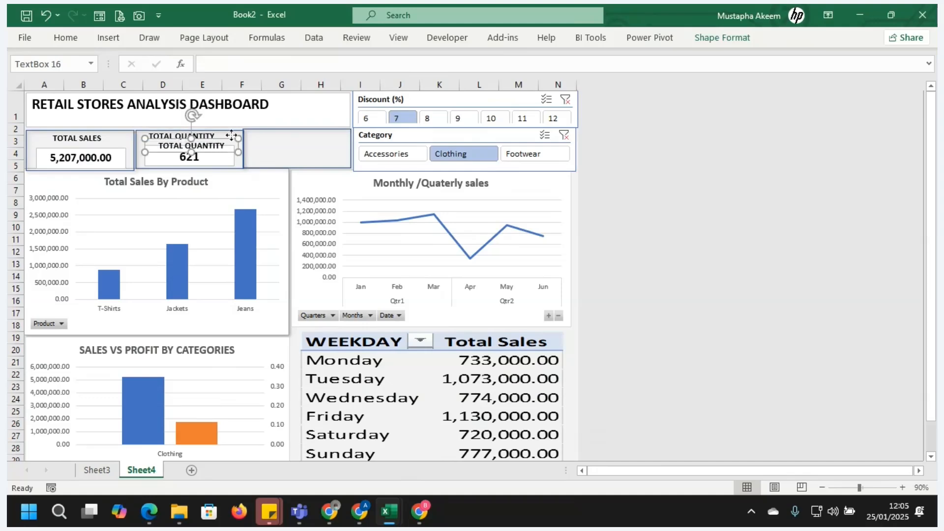
drag(231, 135, 334, 127)
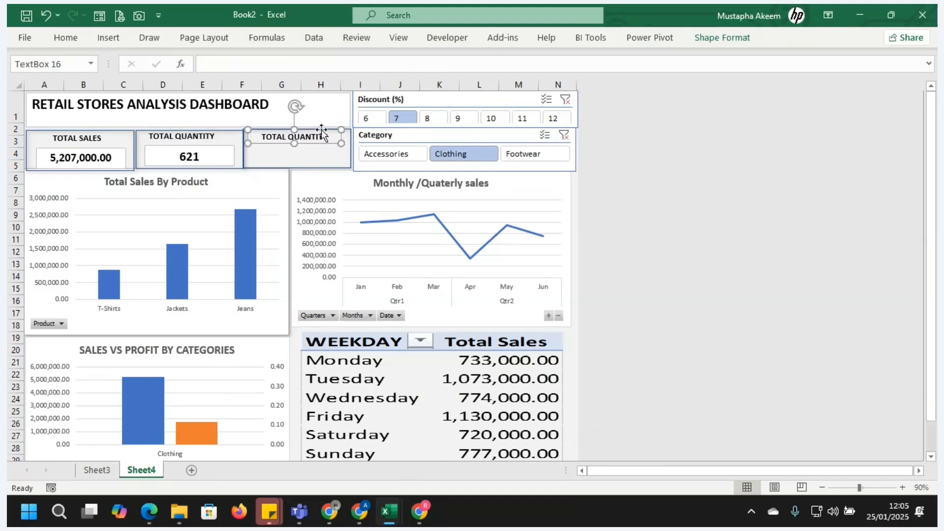
click(209, 161)
key(ctrl+d)
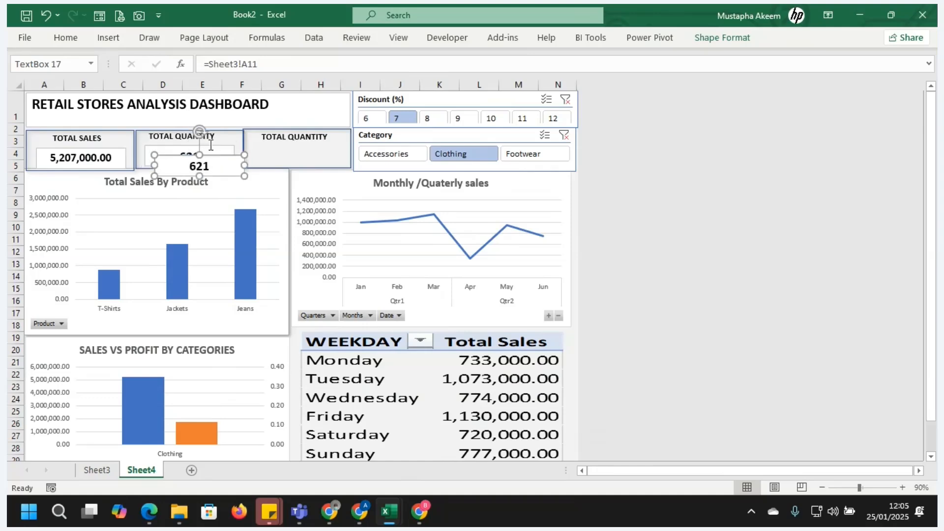
drag(214, 157, 313, 148)
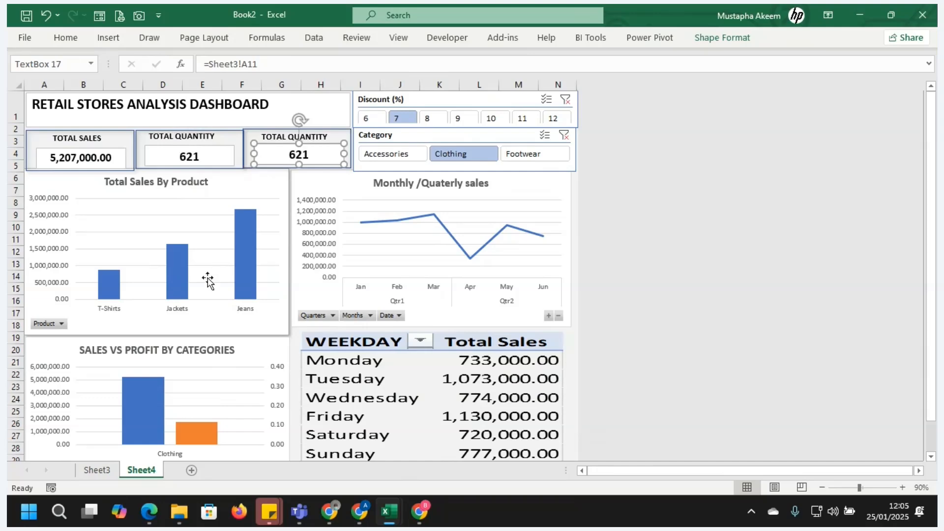
Look up the cell that holds the no of Sales value on Sheet3 and return to the dashboard on Sheet4
click(97, 472)
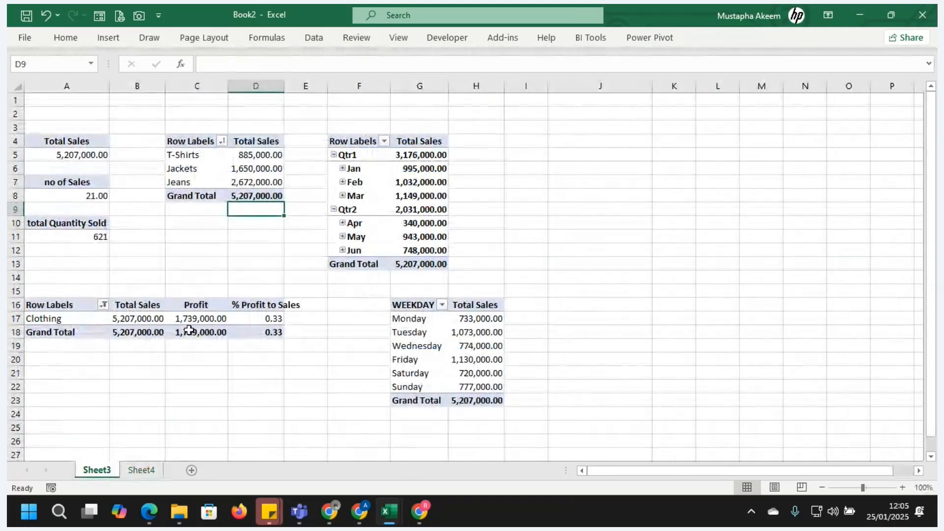
click(142, 471)
click(310, 149)
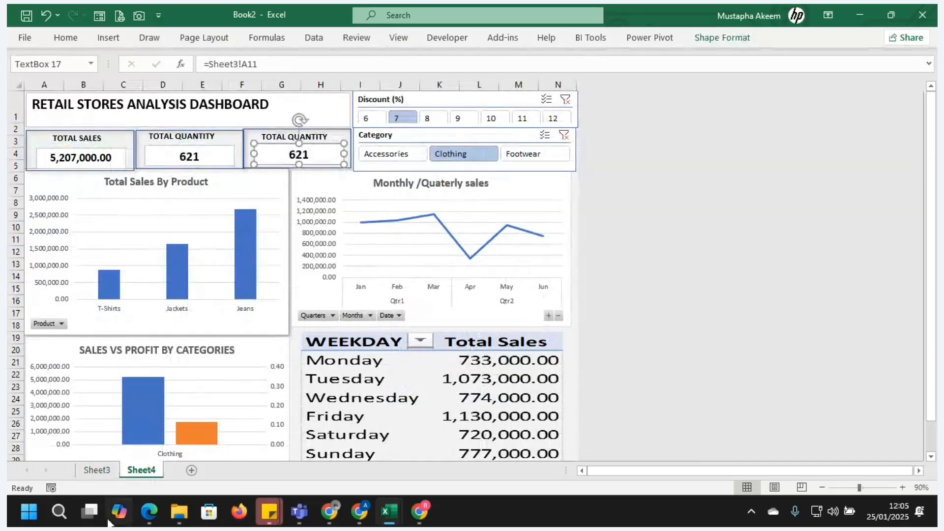
click(96, 471)
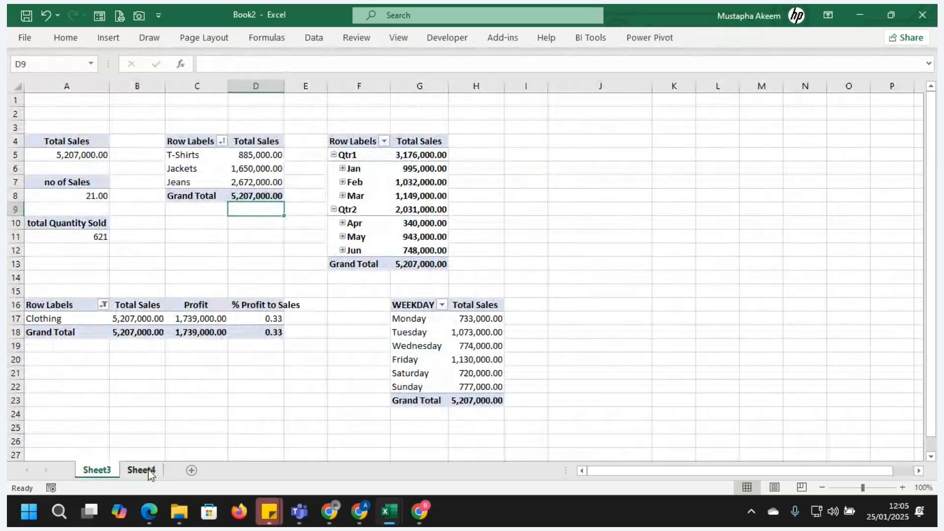
click(141, 472)
click(97, 471)
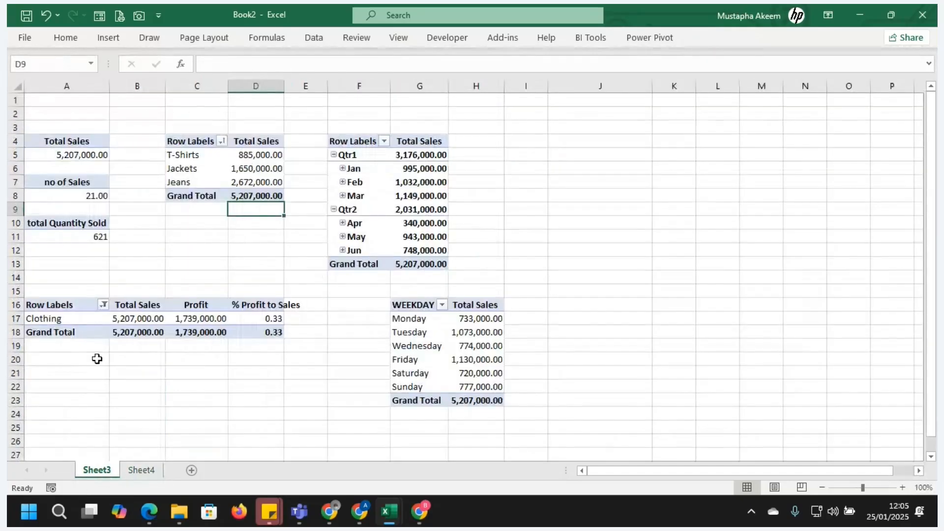
click(88, 196)
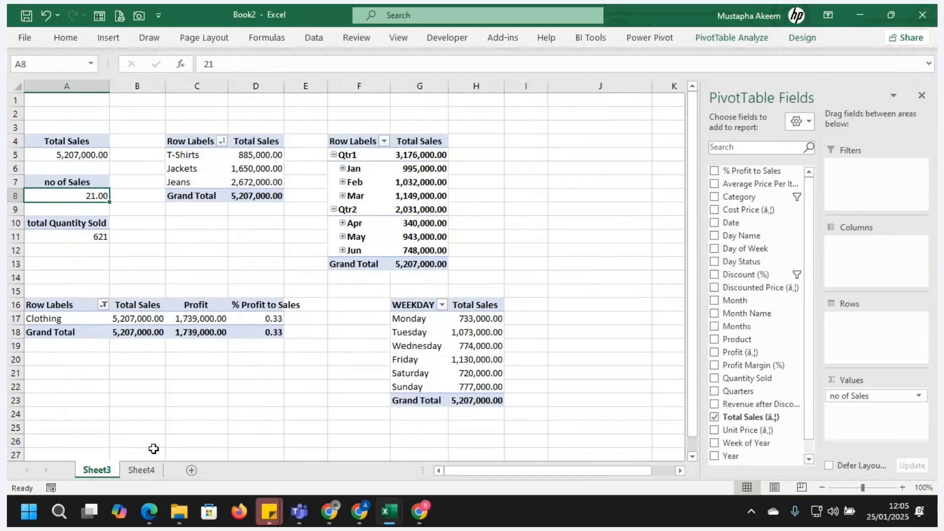
click(142, 471)
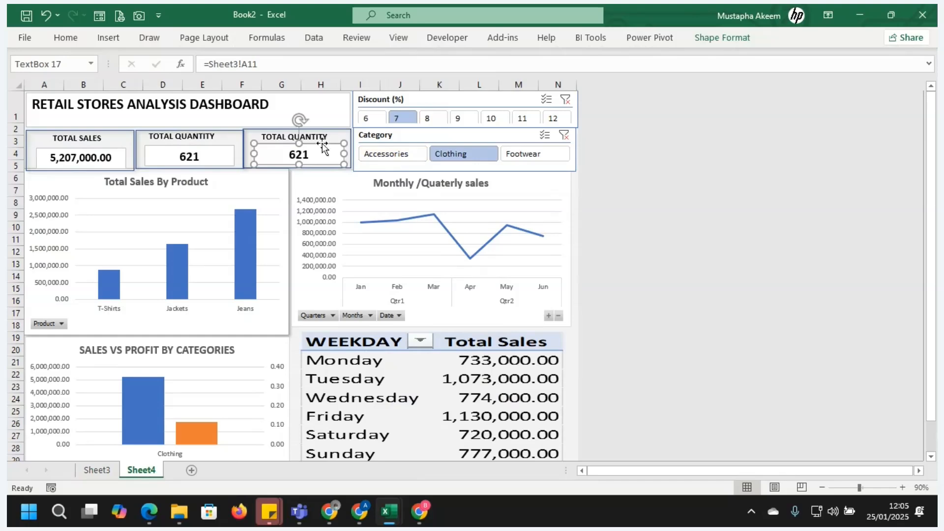
Link the third KPI card's value box to cell A8 on Sheet3
click(267, 68)
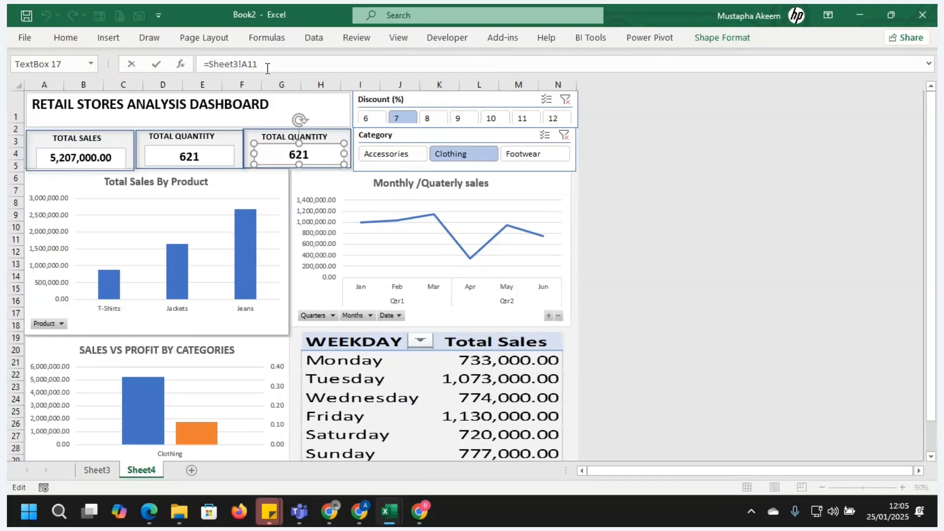
key(BackSpace)
key(BackSpace)
text(8)
key(Return)
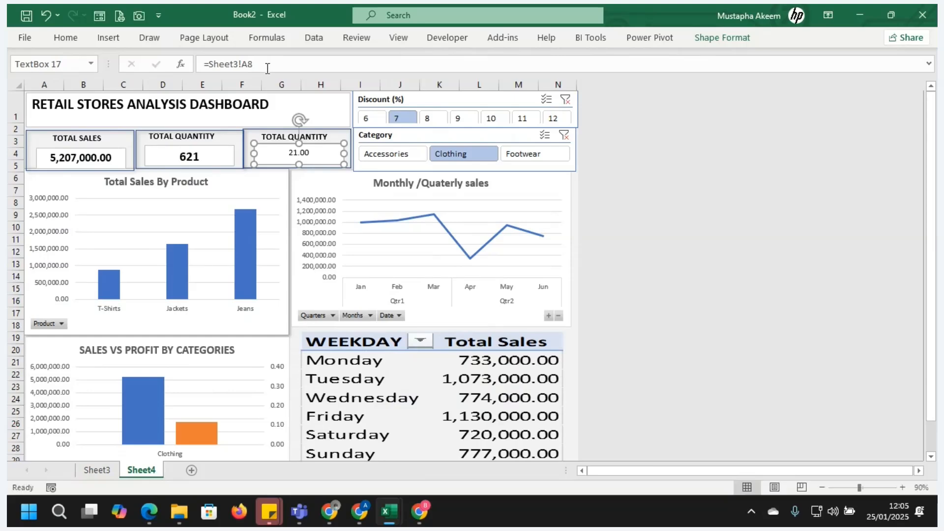
Try to remove the decimals from the third KPI card's value directly in its text box on the dashboard
key(ctrl+a)
click(312, 155)
key(ctrl+a)
click(58, 40)
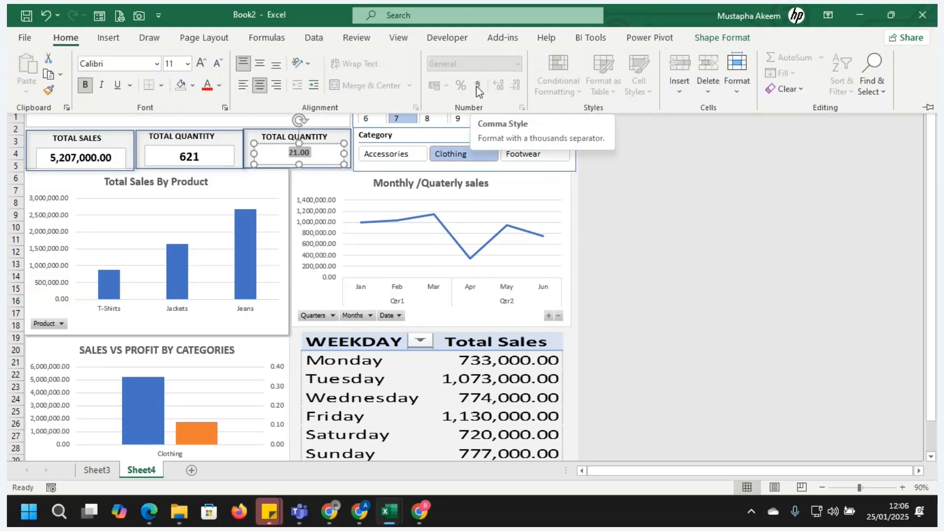
click(99, 470)
click(97, 471)
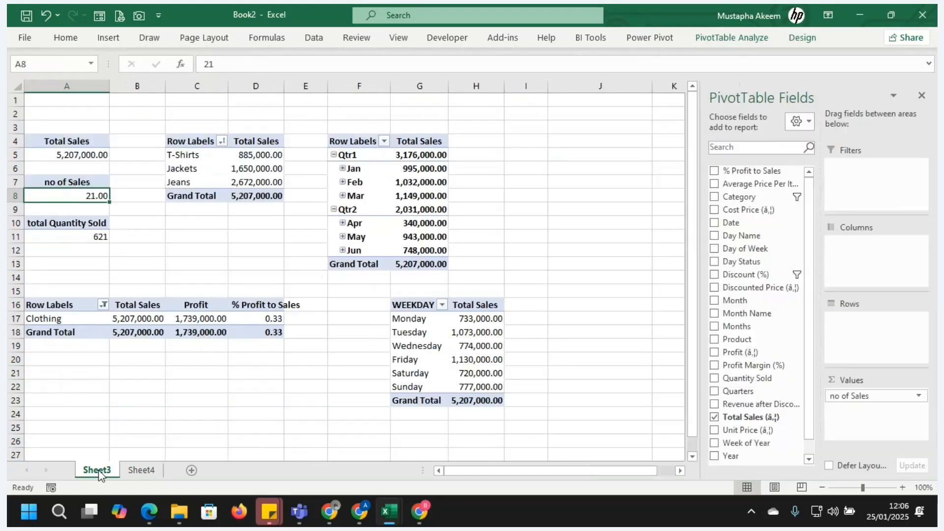
click(142, 470)
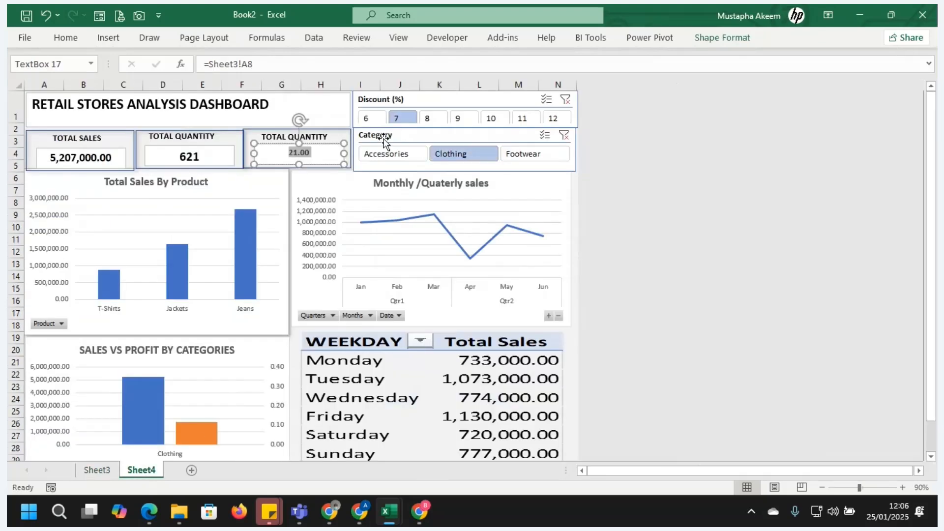
click(73, 39)
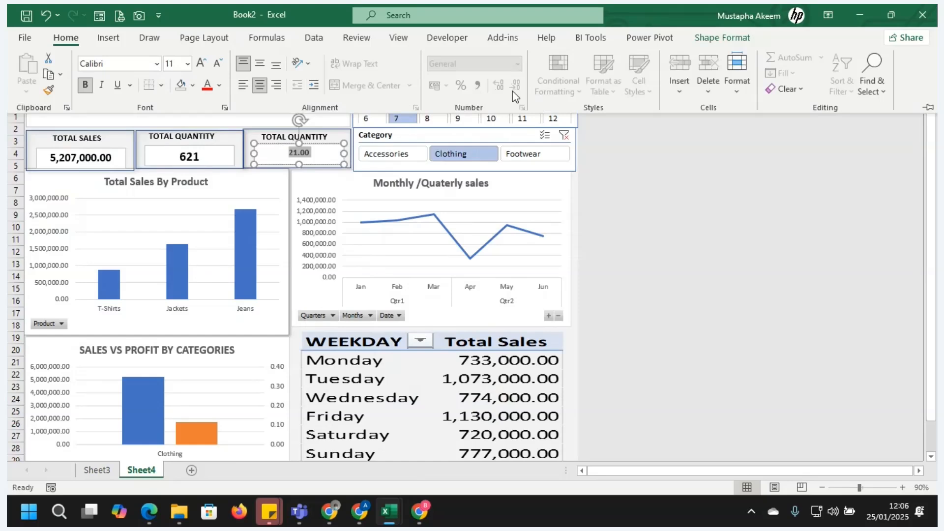
click(94, 471)
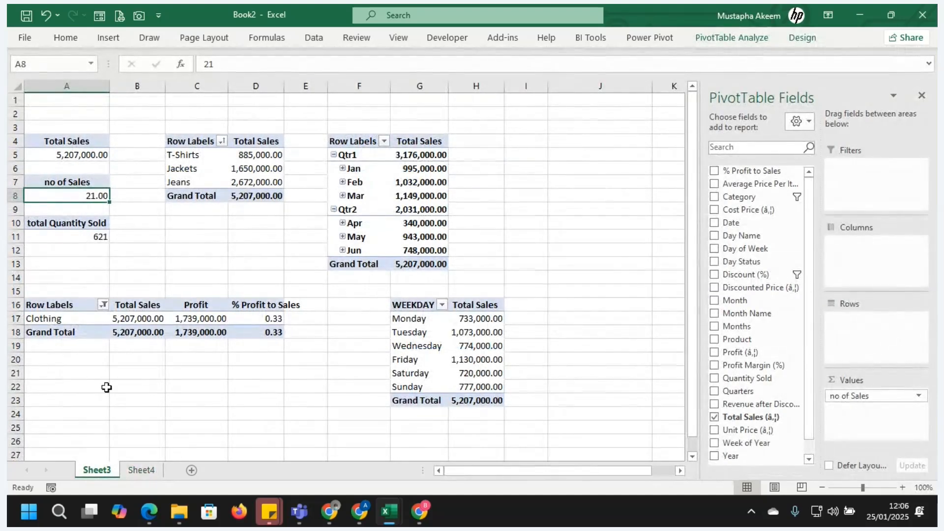
click(137, 470)
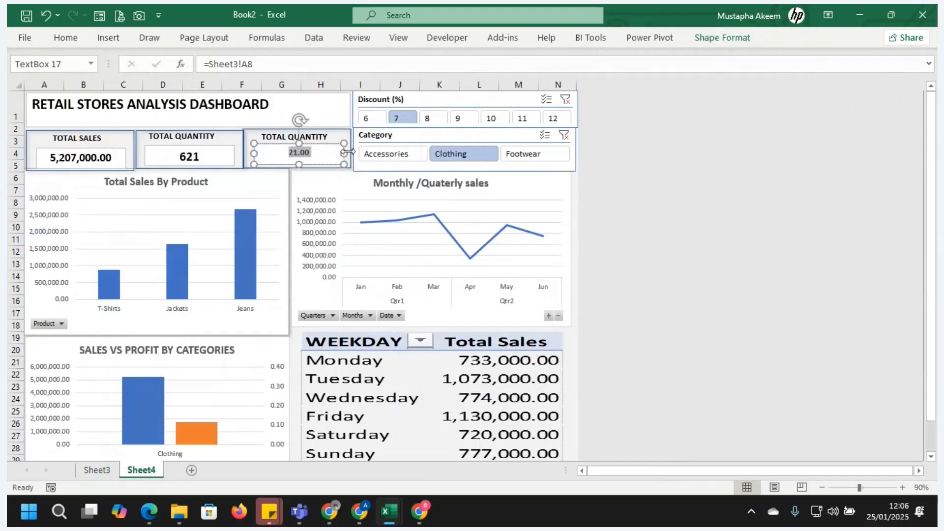
click(67, 38)
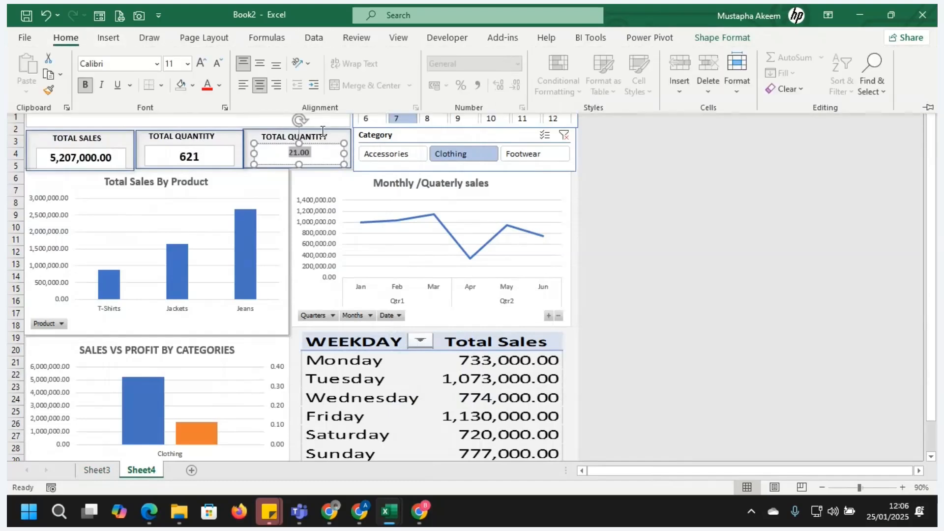
click(311, 155)
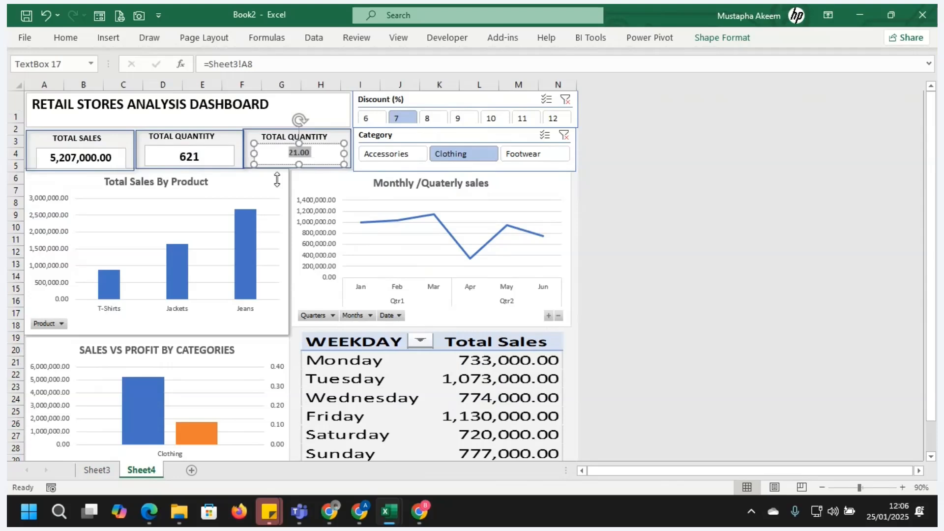
Format the no of Sales value in cell A8 on Sheet3 as a number with 0 decimal places
click(97, 469)
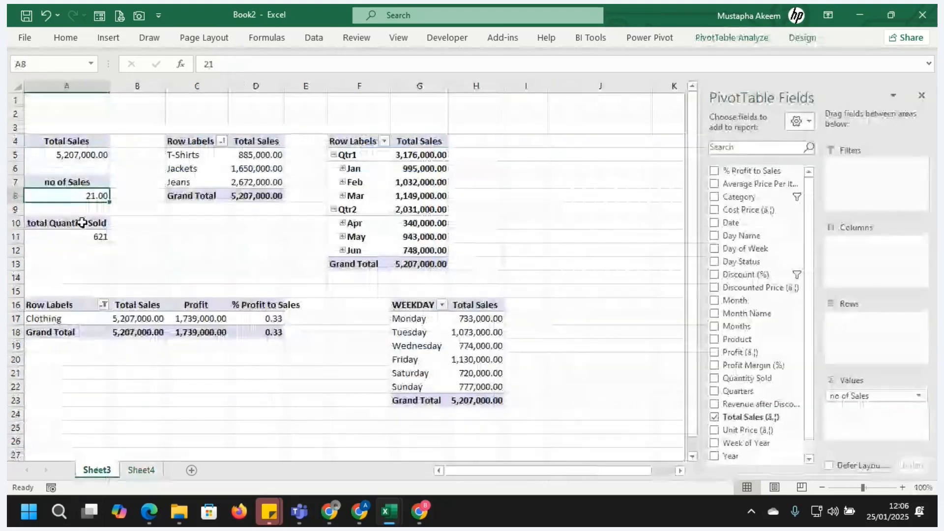
right_click(75, 195)
click(132, 231)
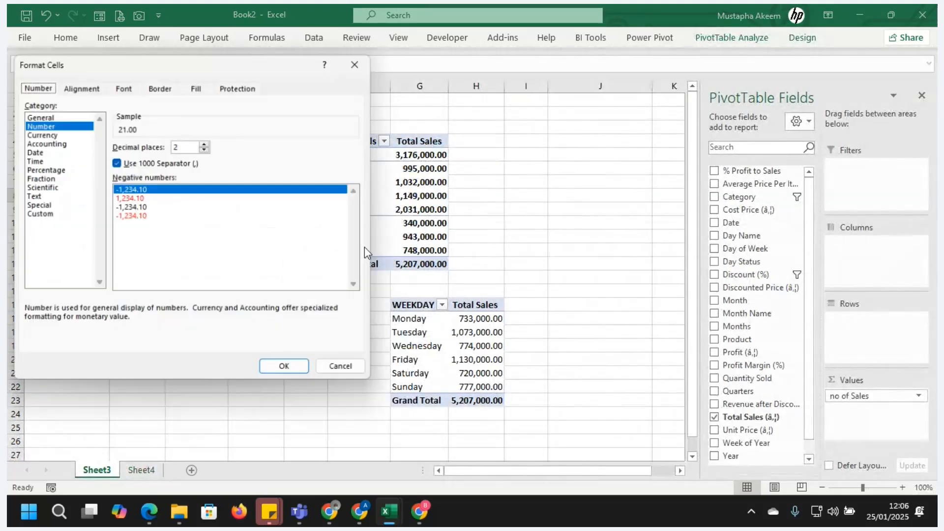
double_click(205, 150)
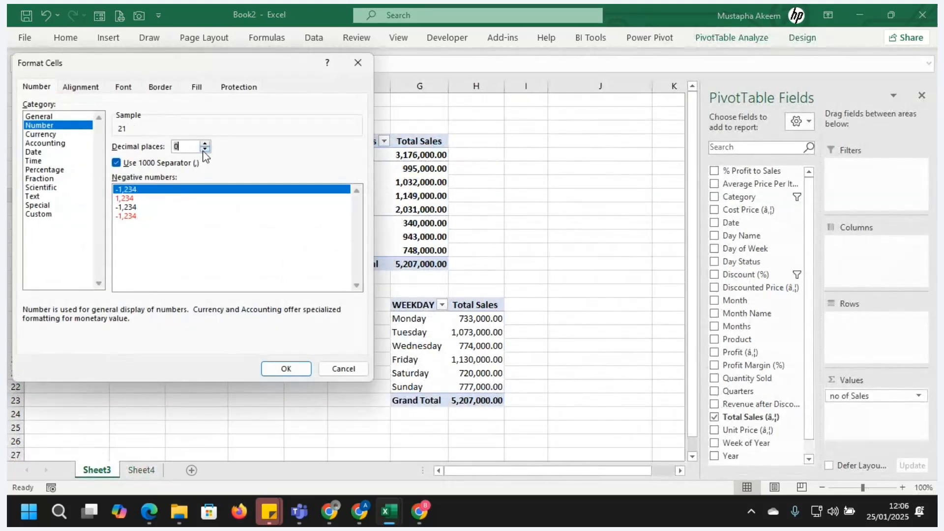
click(288, 369)
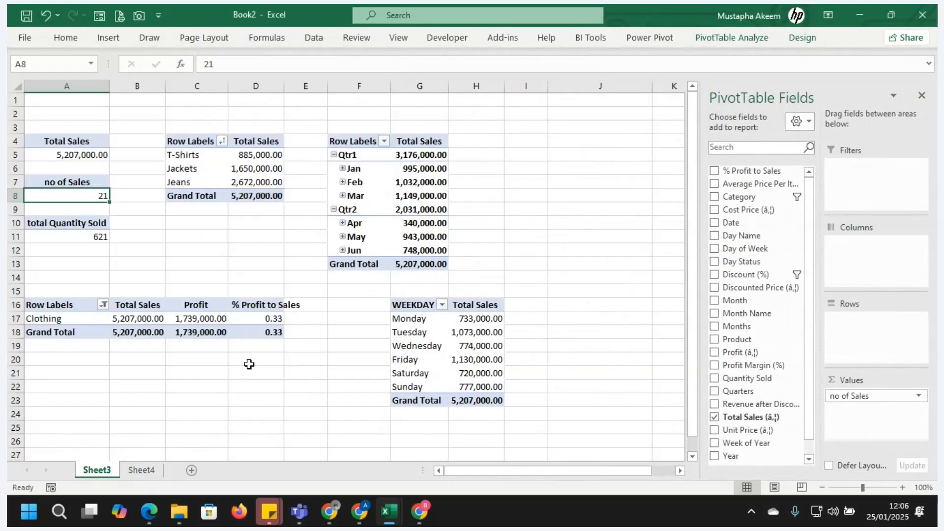
Return to the dashboard on Sheet4 and make the third KPI card's value bold at font size 16
click(141, 472)
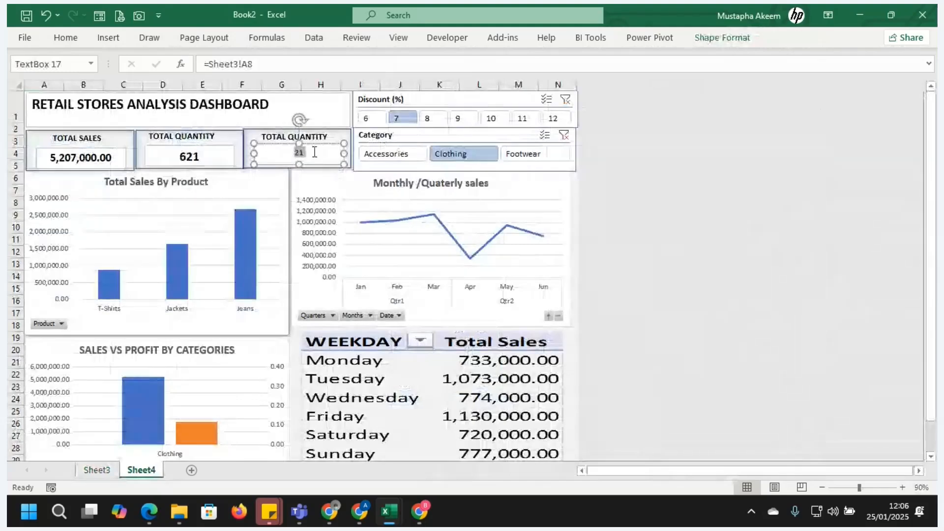
click(63, 38)
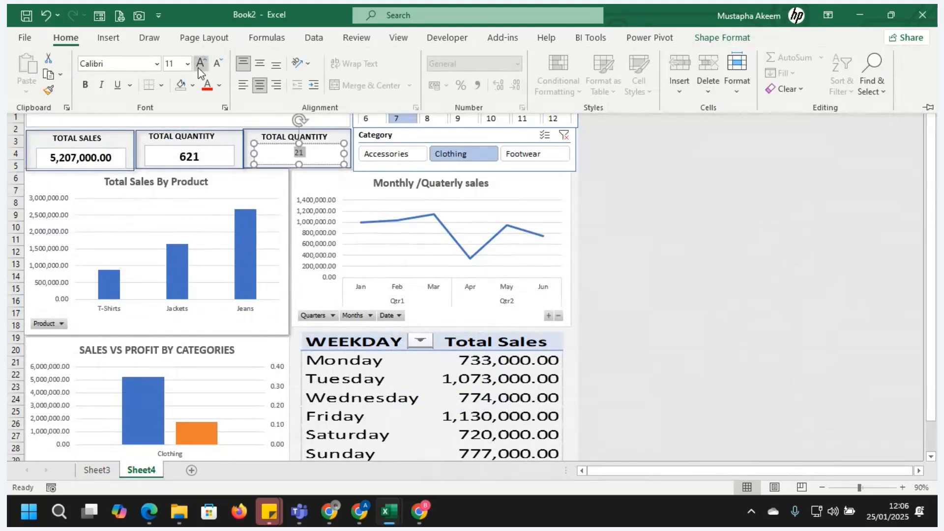
click(199, 69)
click(199, 69)
click(200, 70)
click(85, 84)
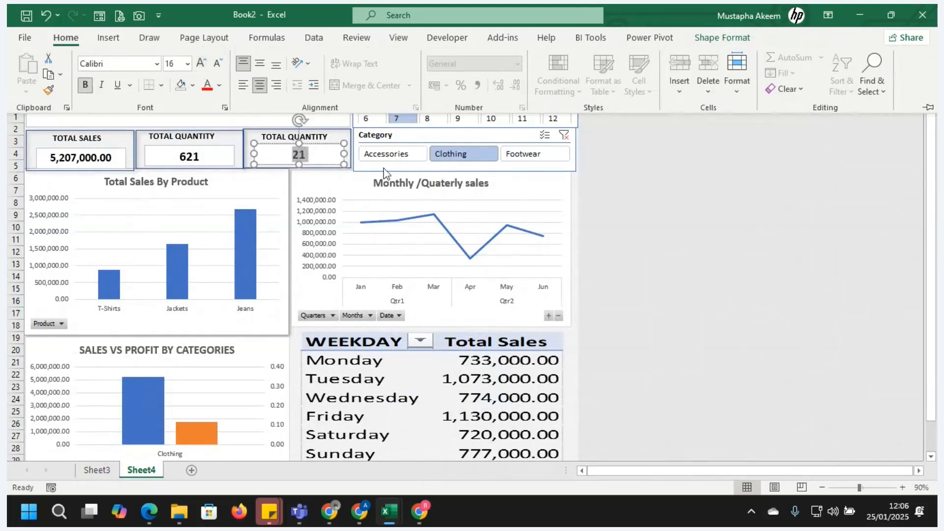
Replace the third KPI card's TOTAL QUANTITY label with "No of Sales"
click(315, 132)
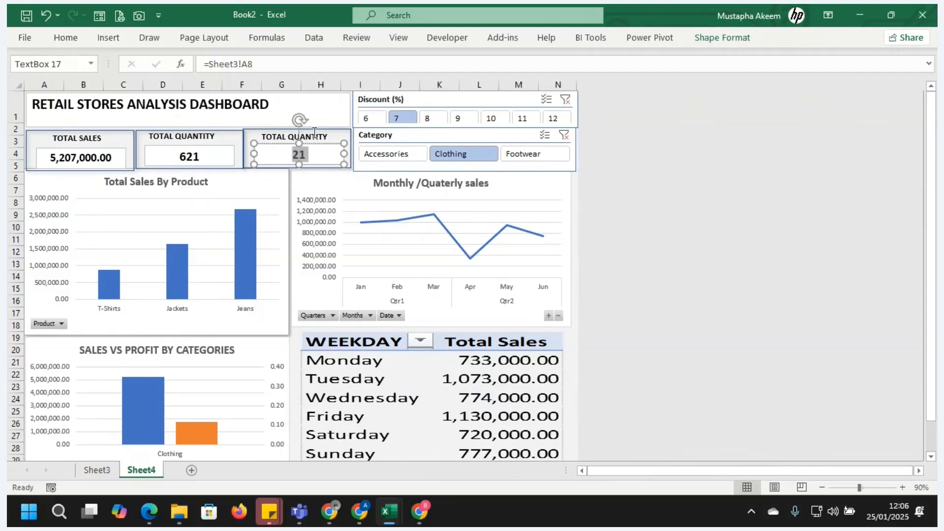
click(321, 134)
triple_click(315, 135)
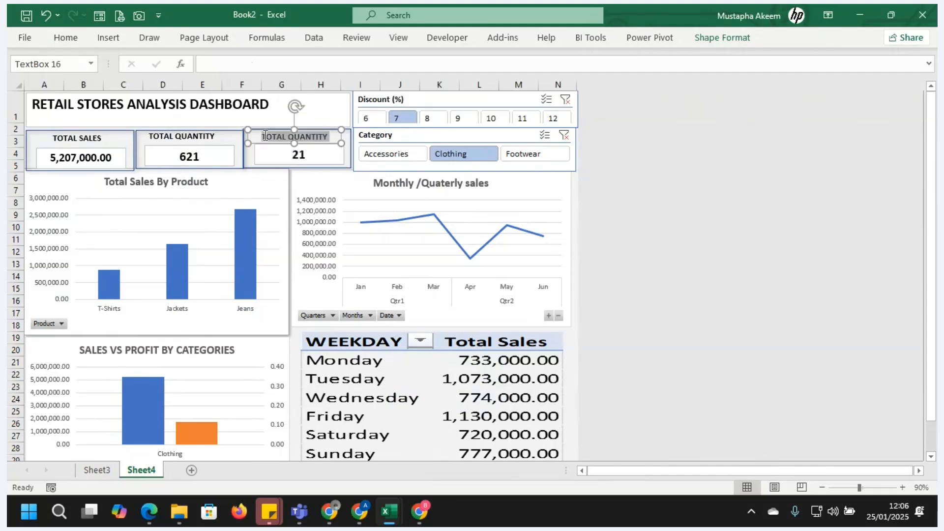
text(No of Sales)
Increase the No of Sales label's font size to 16 and deselect the label
drag(336, 139, 251, 132)
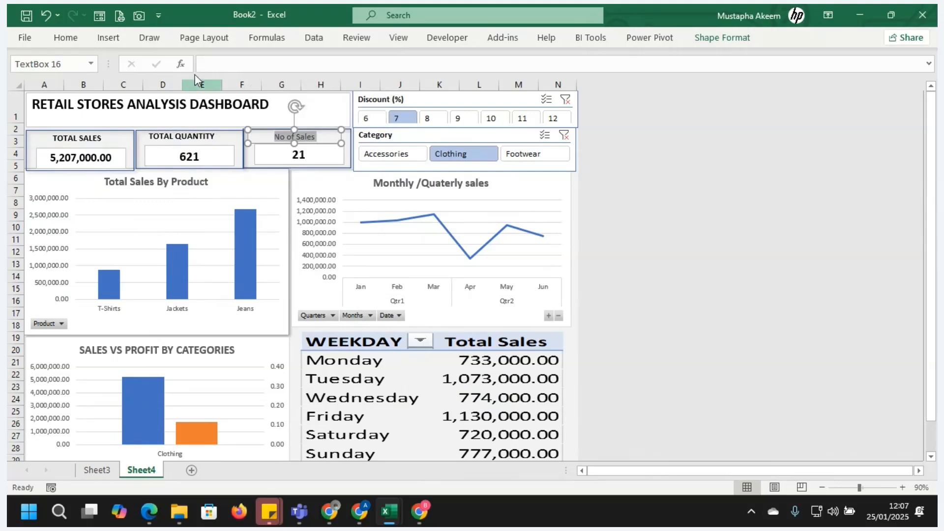
click(63, 46)
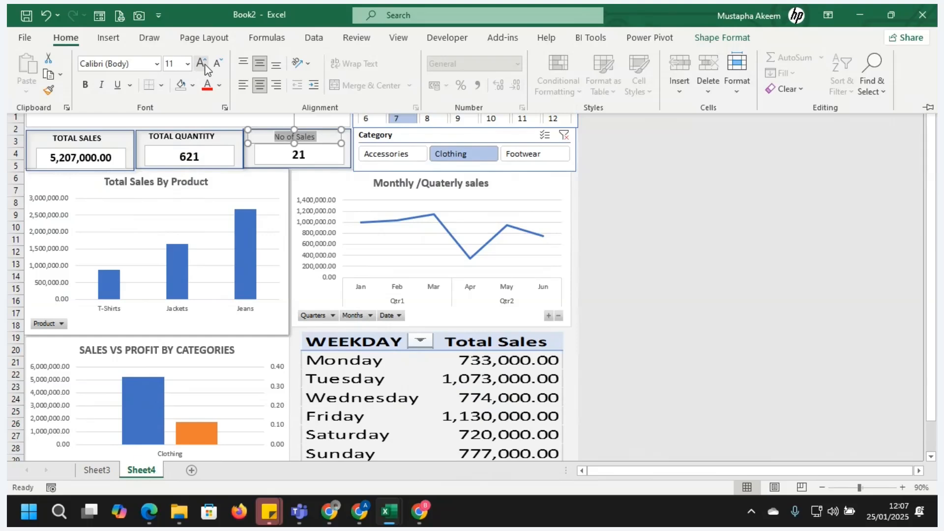
click(202, 64)
click(205, 65)
click(206, 66)
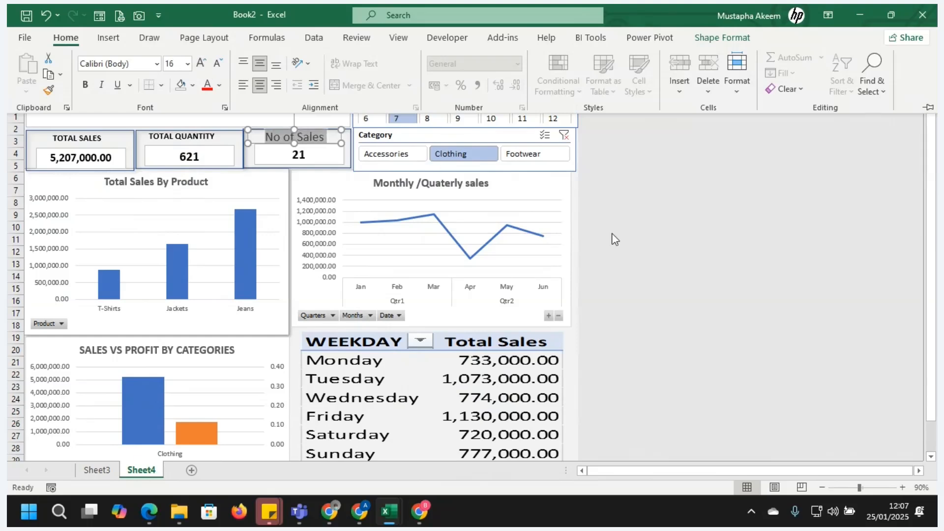
click(592, 206)
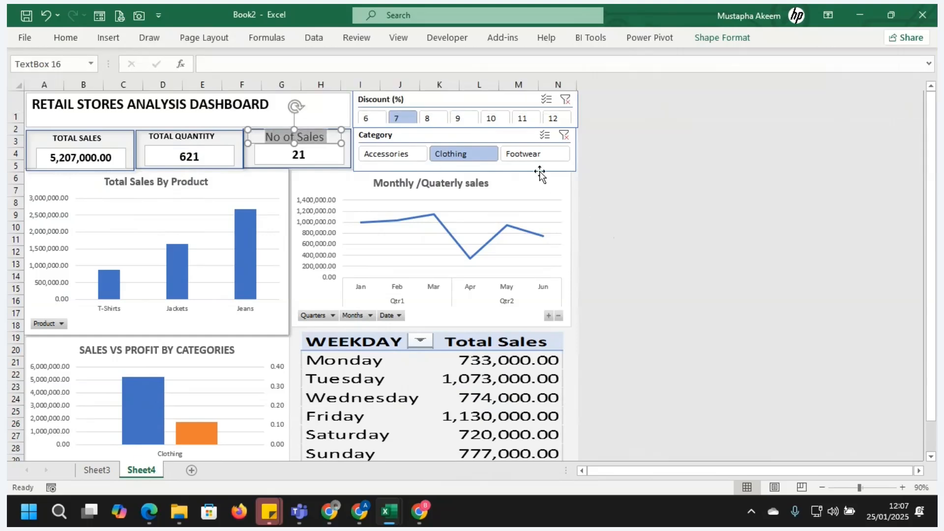
click(343, 115)
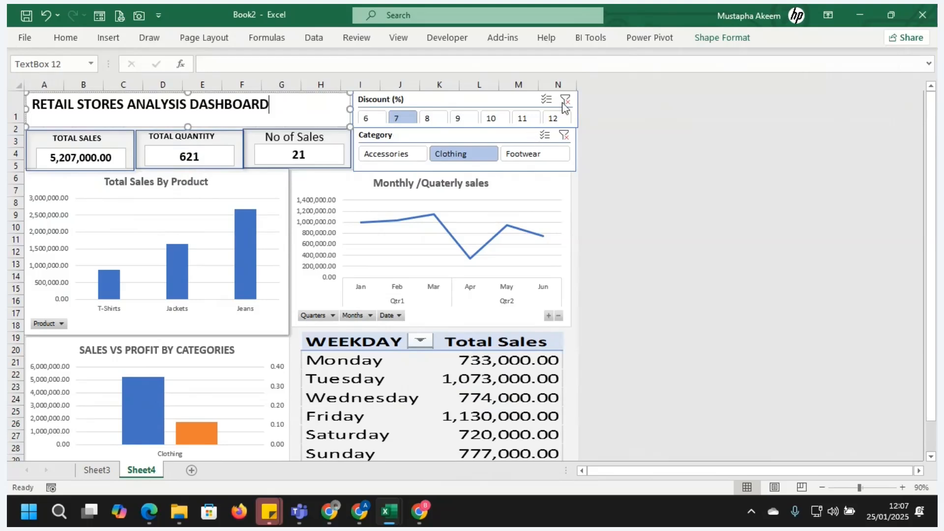
Clear the filters on the Discount (%) and Category slicers
click(566, 99)
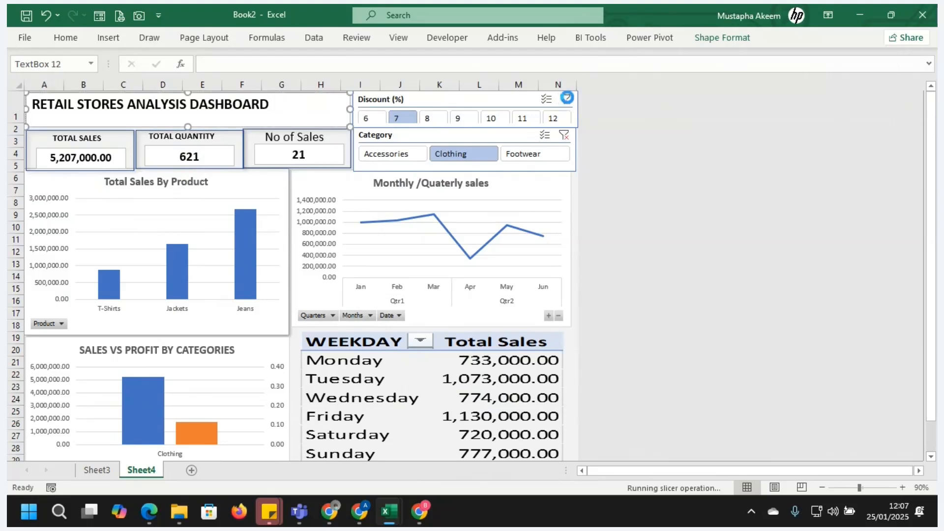
click(564, 134)
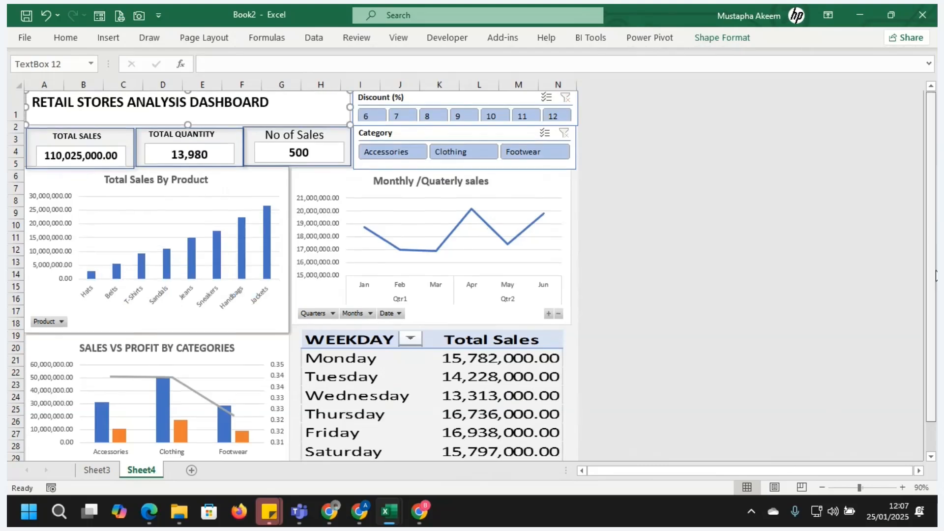
scroll(932, 255, down, 2)
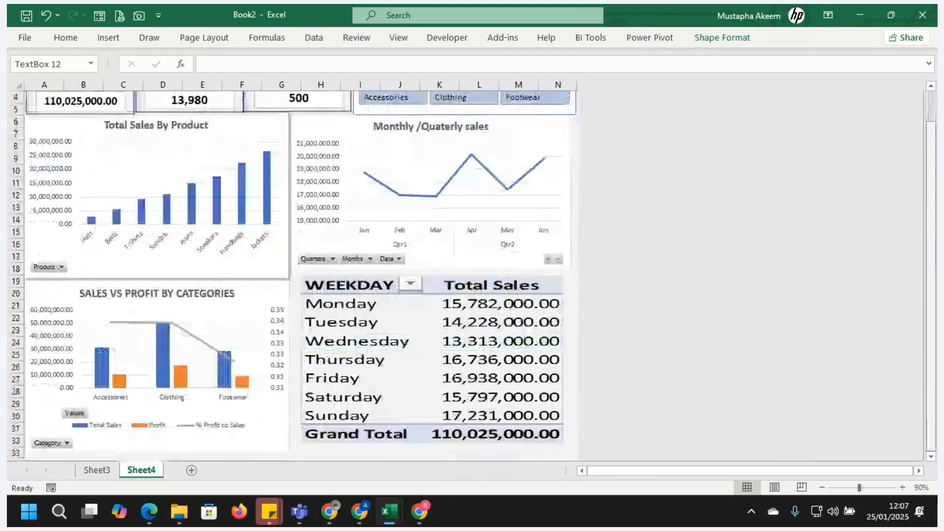
Test the dashboard with the Footwear, Clothing and Accessories categories, and clear the Category filter again
click(528, 99)
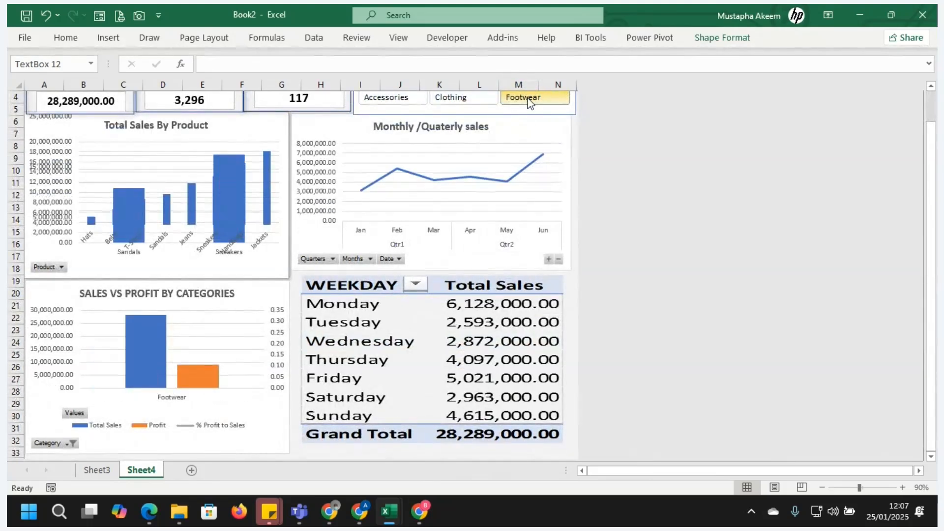
click(478, 97)
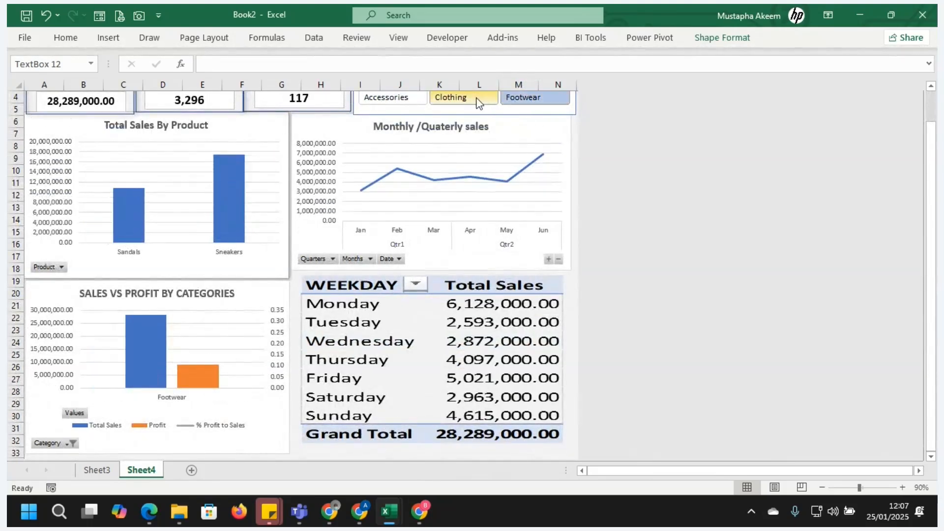
click(398, 100)
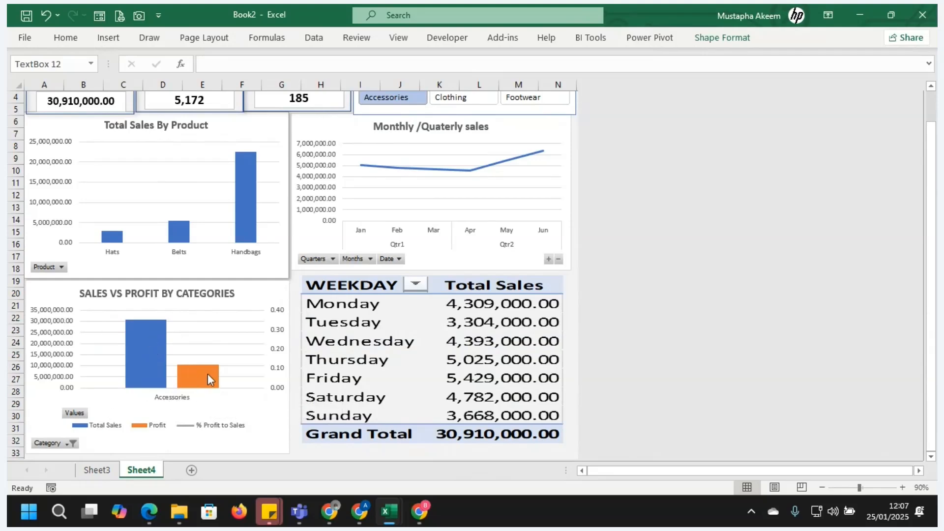
mouse_move(208, 374)
click(455, 100)
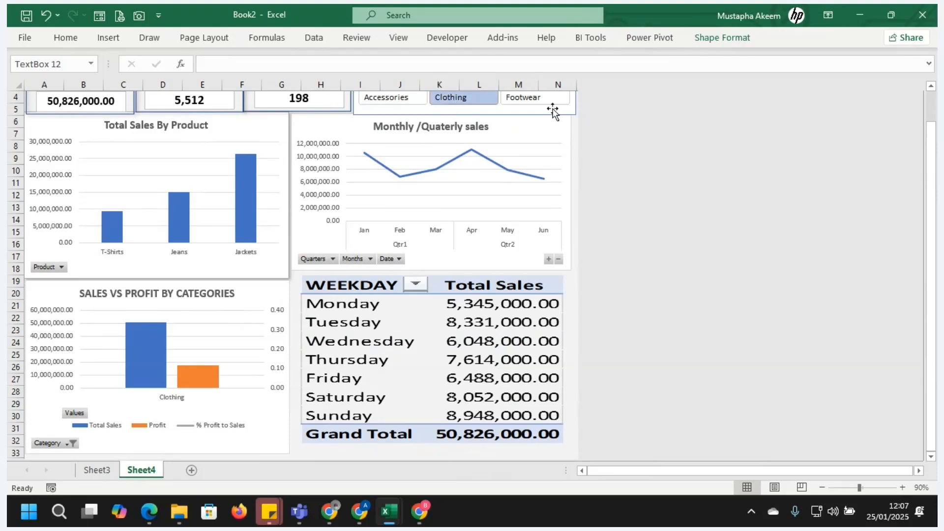
scroll(924, 172, up, 1)
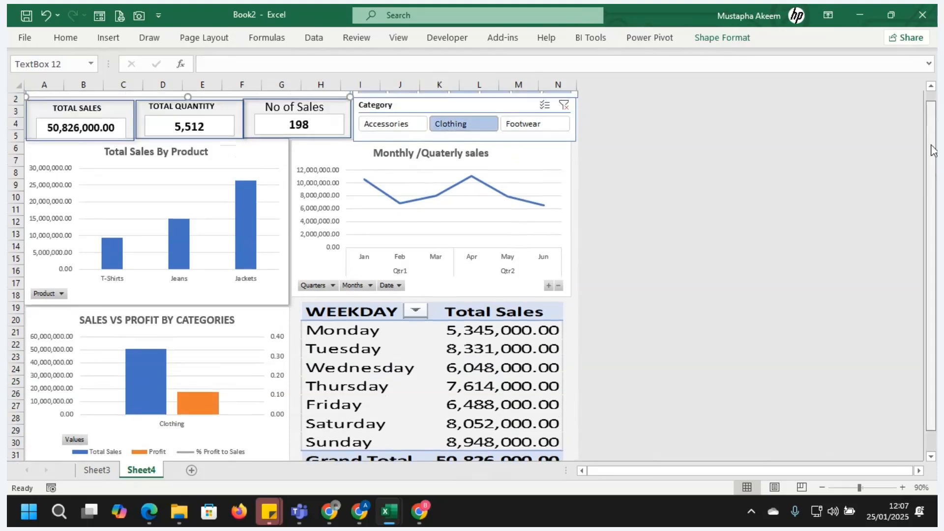
click(564, 103)
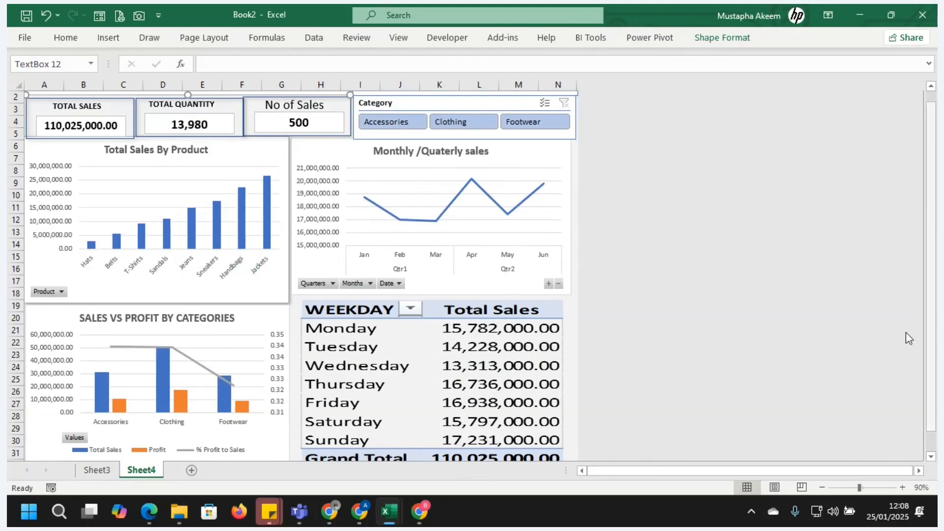
Zoom the dashboard out to 80% and switch to the Retail Store Sales workbook
click(822, 487)
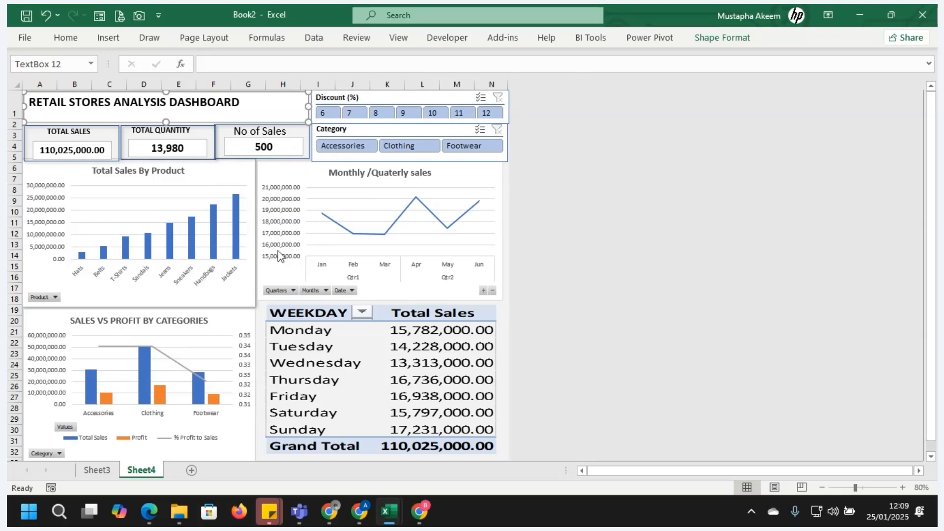
mouse_move(394, 513)
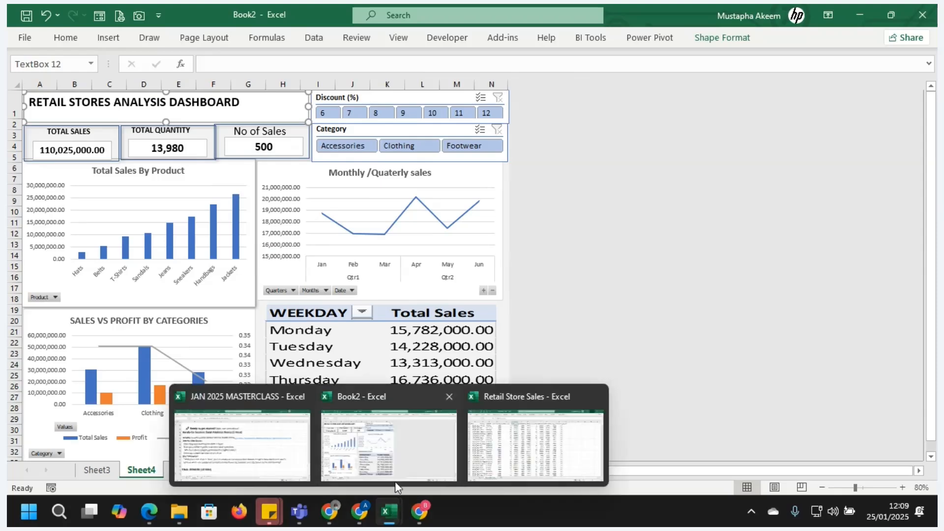
mouse_move(525, 456)
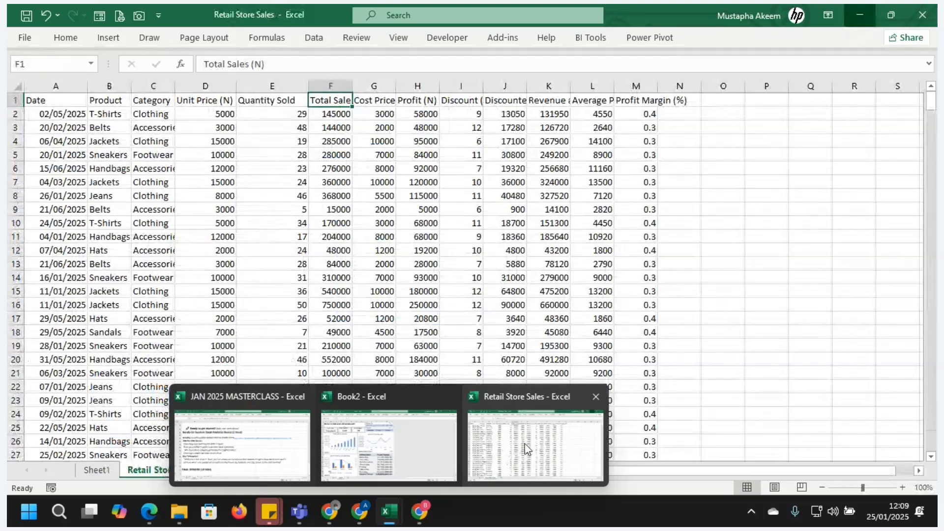
click(524, 444)
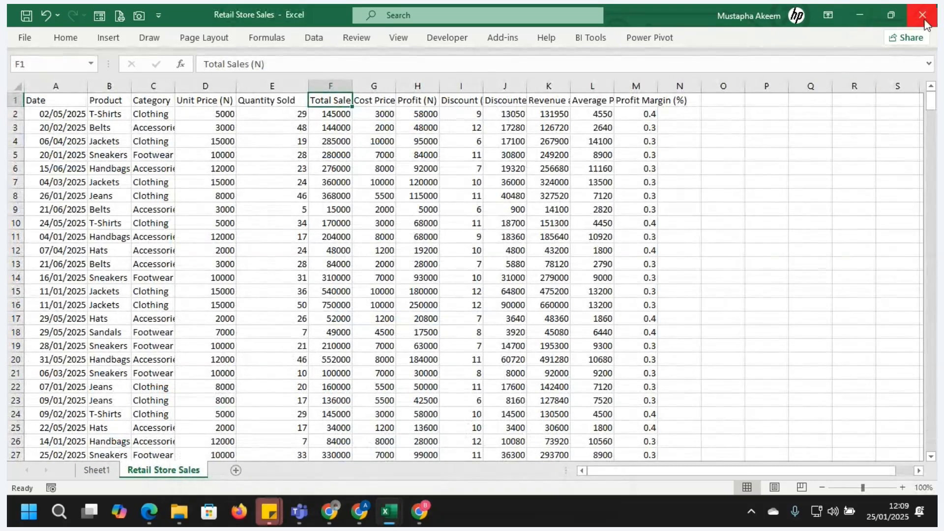
View Sheet1 of the Retail Store Sales workbook, return to the data sheet, and close the workbook without saving
click(315, 317)
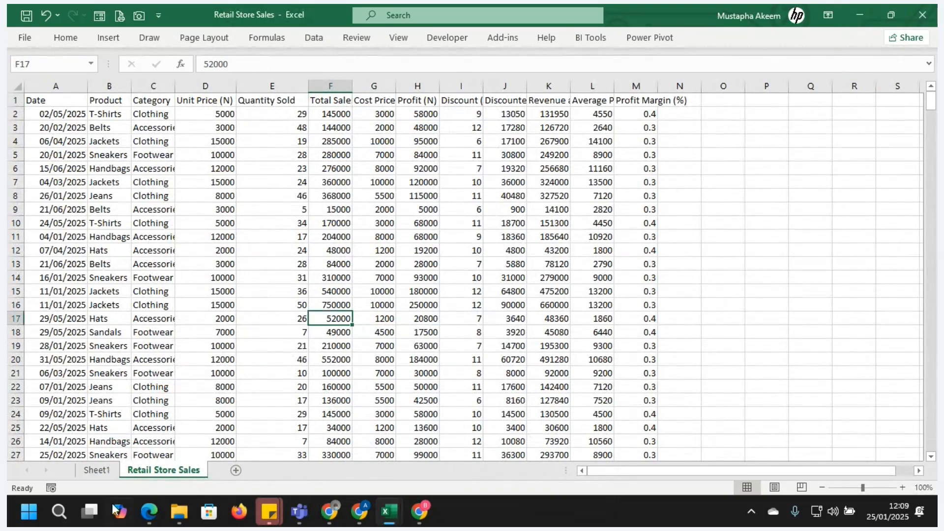
click(97, 470)
click(344, 330)
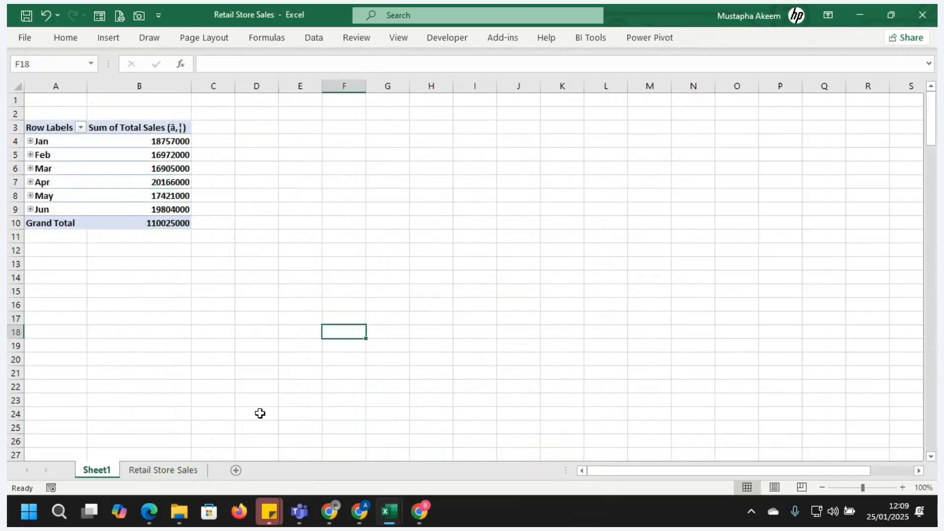
click(187, 471)
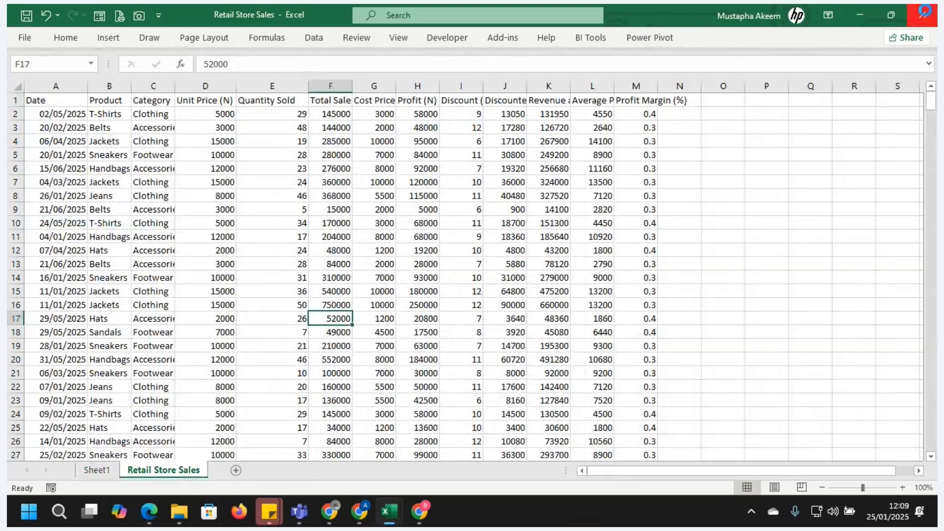
click(927, 11)
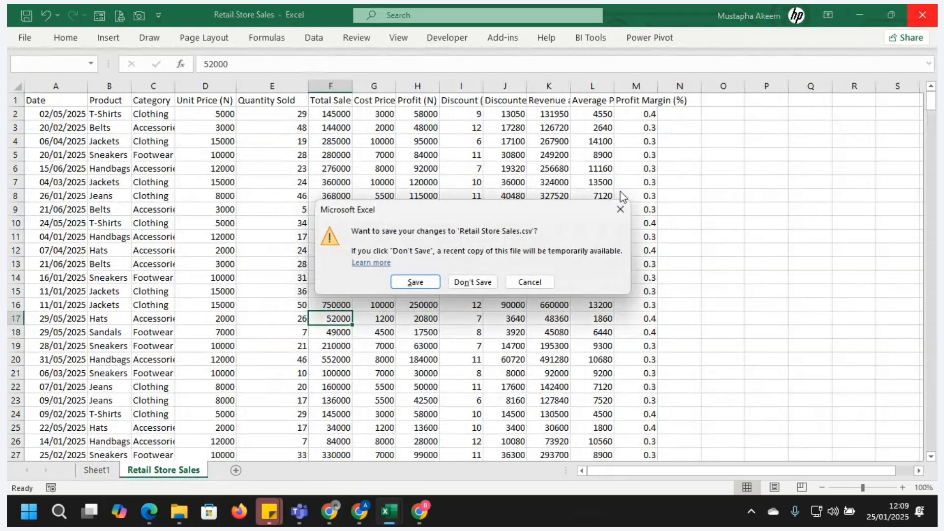
click(474, 284)
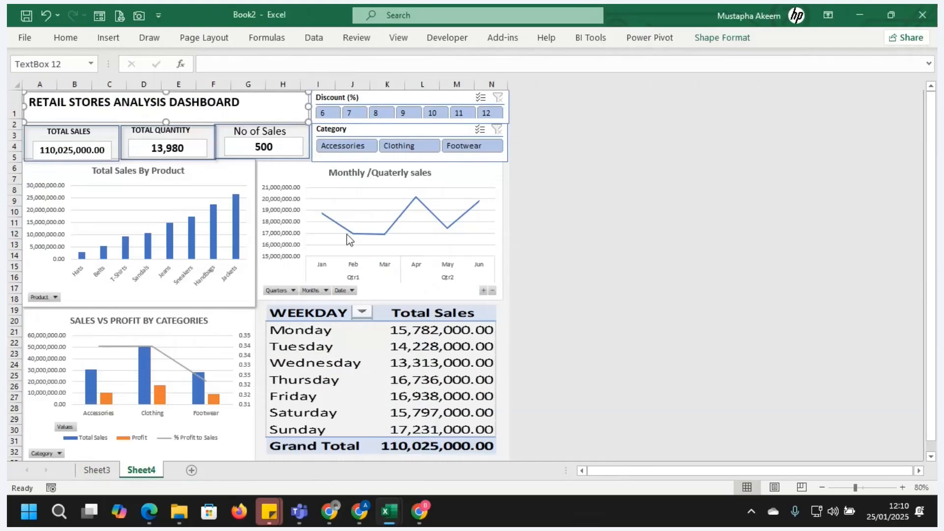
Save the dashboard workbook in the Downloads folder as an Excel Workbook named "retail store sales analysis dasboard"
click(23, 37)
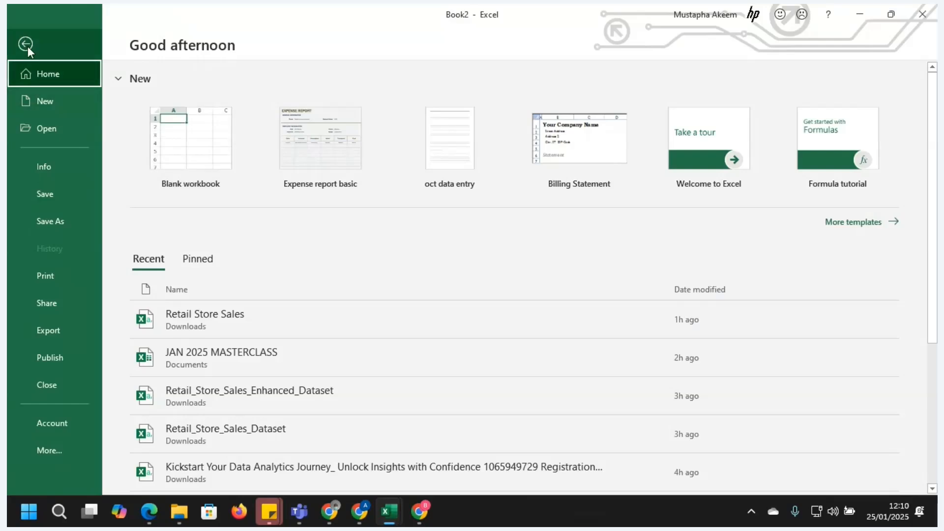
click(63, 223)
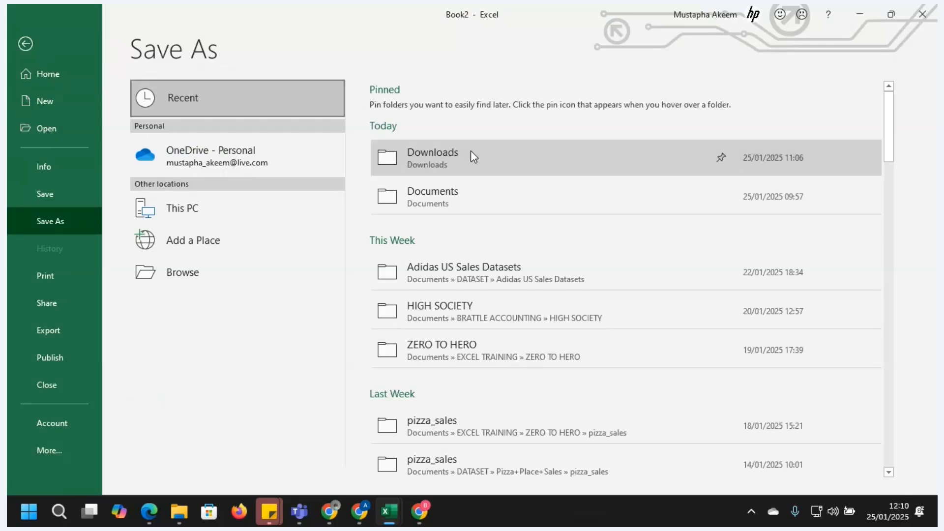
click(474, 156)
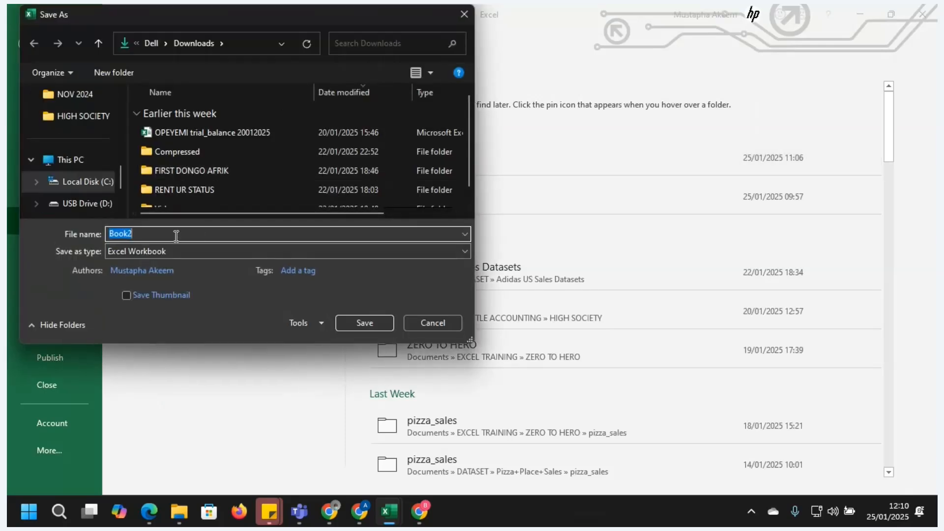
text(sales analy)
key(BackSpace)
key(BackSpace)
key(BackSpace)
key(BackSpace)
key(BackSpace)
key(BackSpace)
key(BackSpace)
key(BackSpace)
key(BackSpace)
key(BackSpace)
key(BackSpace)
text(r)
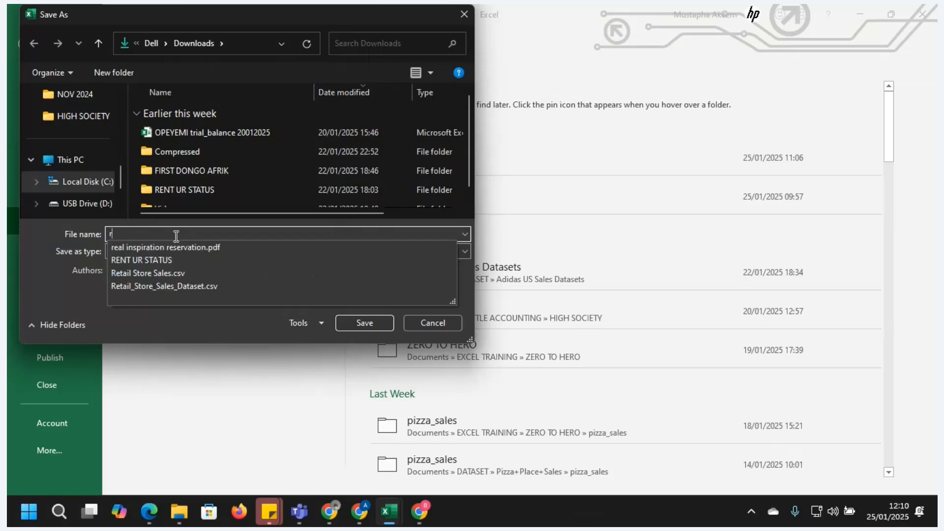
text(etail st)
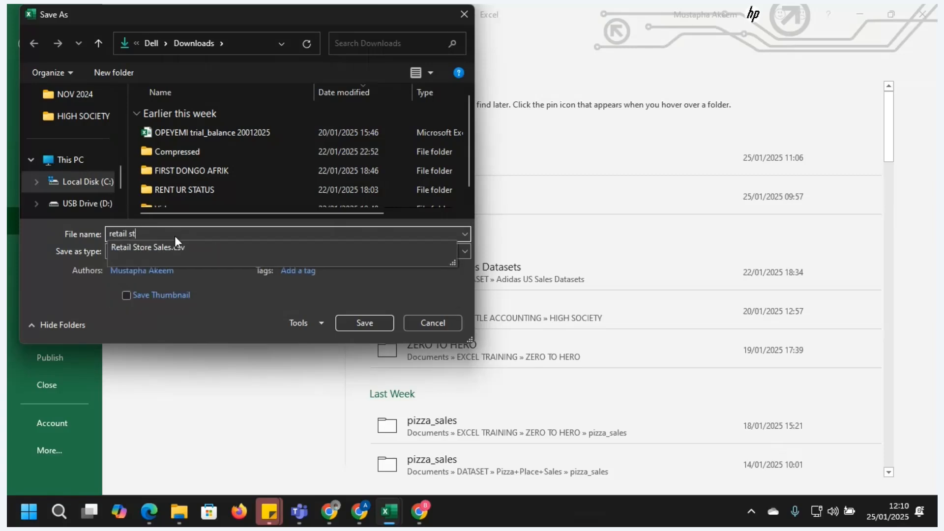
text(ore sales analysi)
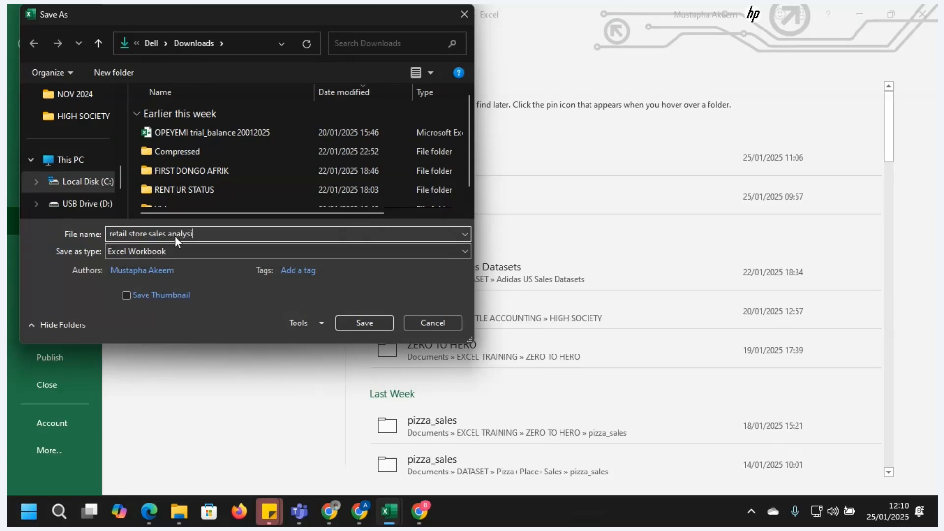
text(s dasboard)
click(358, 324)
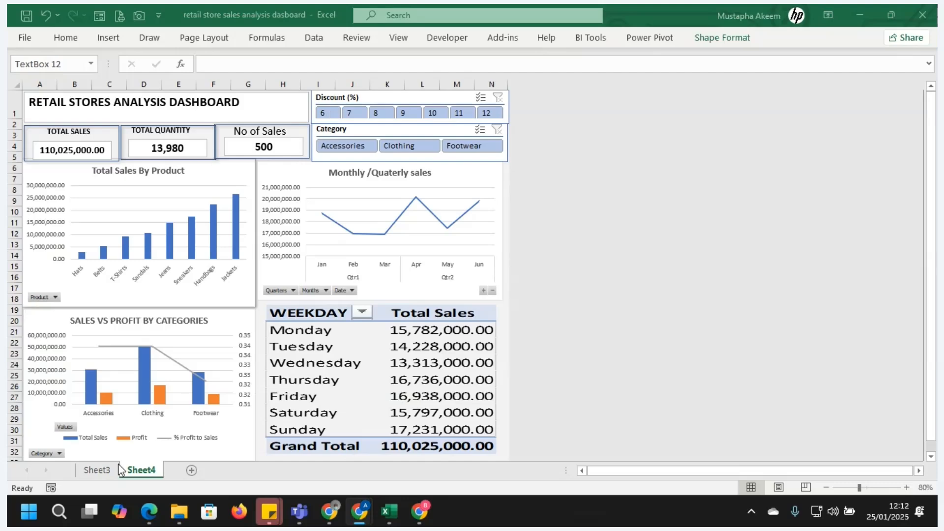
Close the PivotTable field list on Sheet3 and return to the dashboard on Sheet4
click(103, 471)
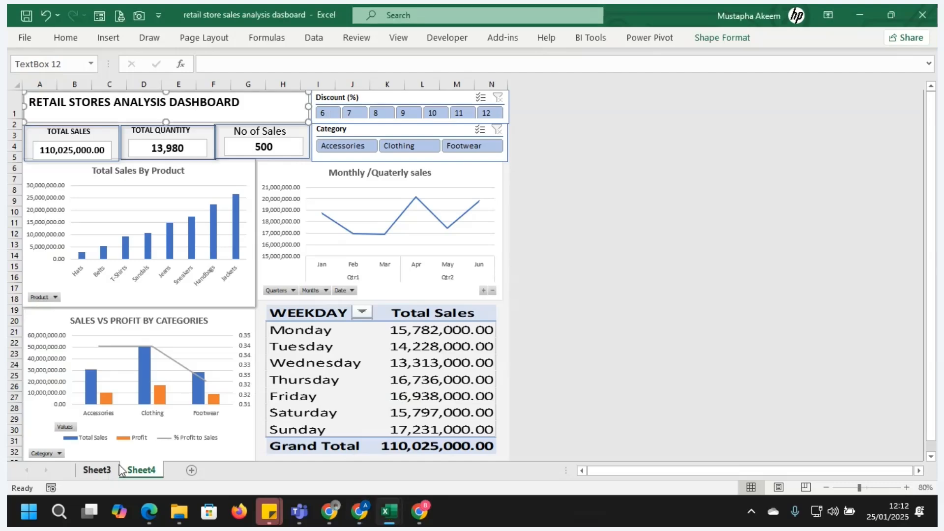
click(96, 471)
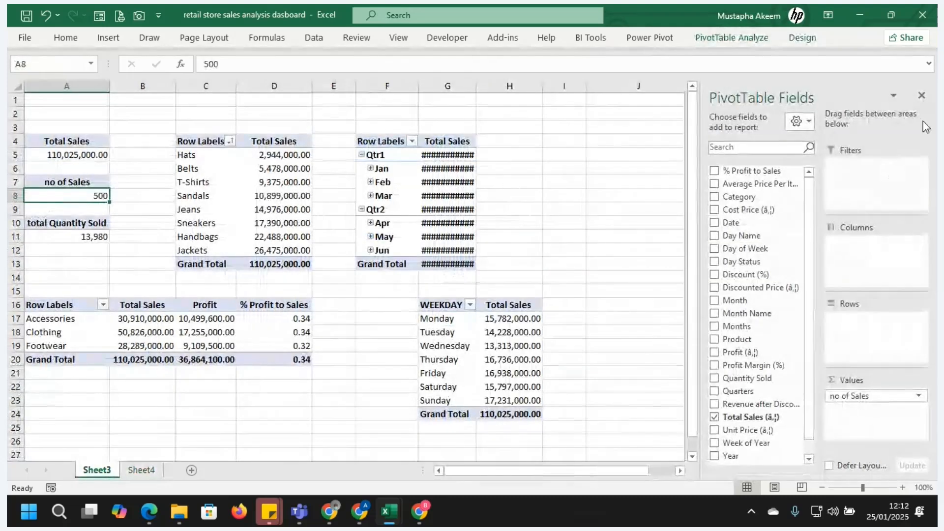
click(921, 97)
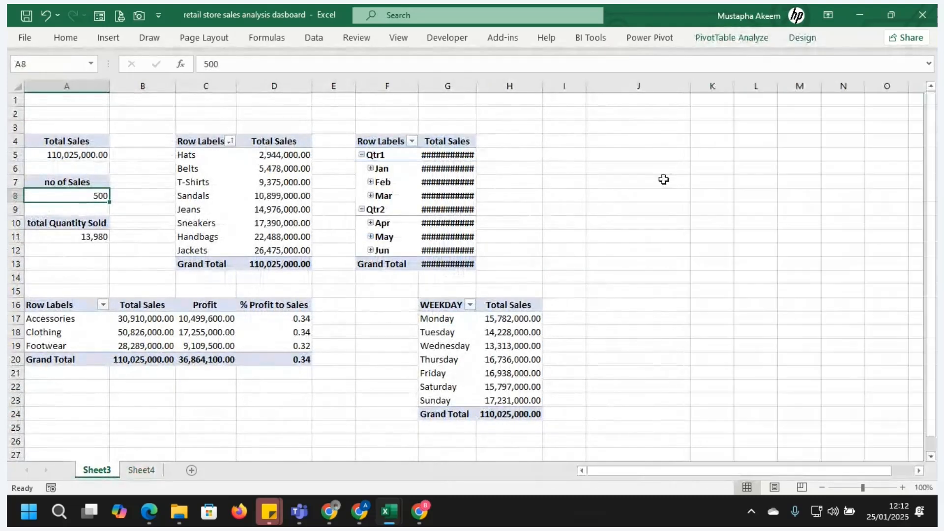
click(138, 469)
click(97, 471)
right_click(140, 471)
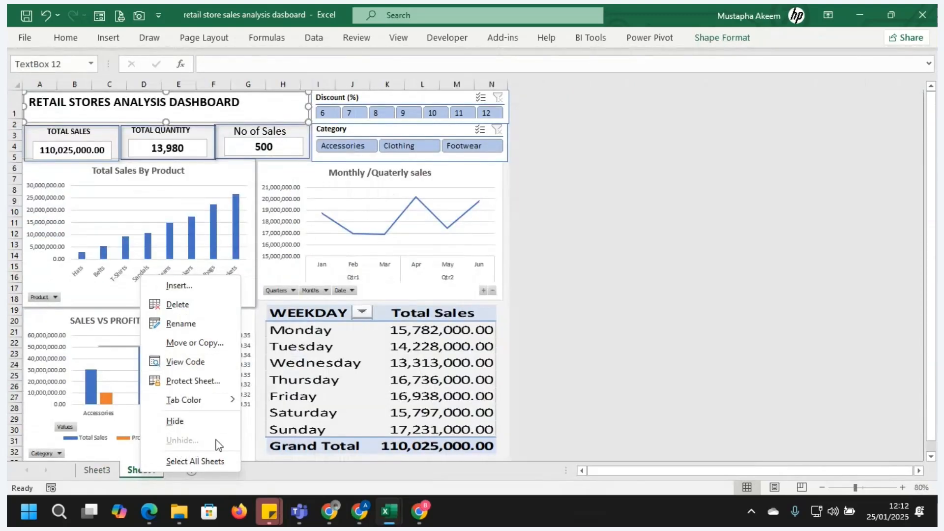
click(696, 350)
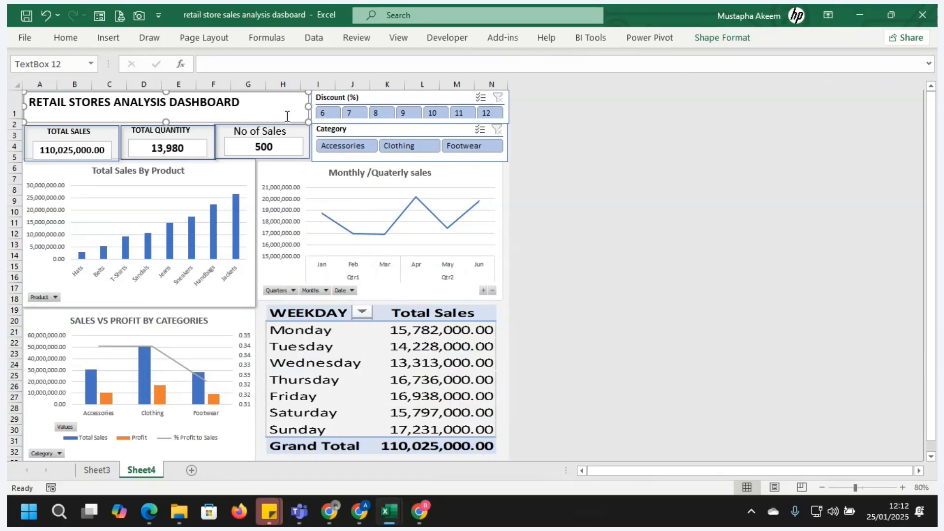
Switch to Chrome, maximize its window, and open the World Population Review page for the world
click(111, 40)
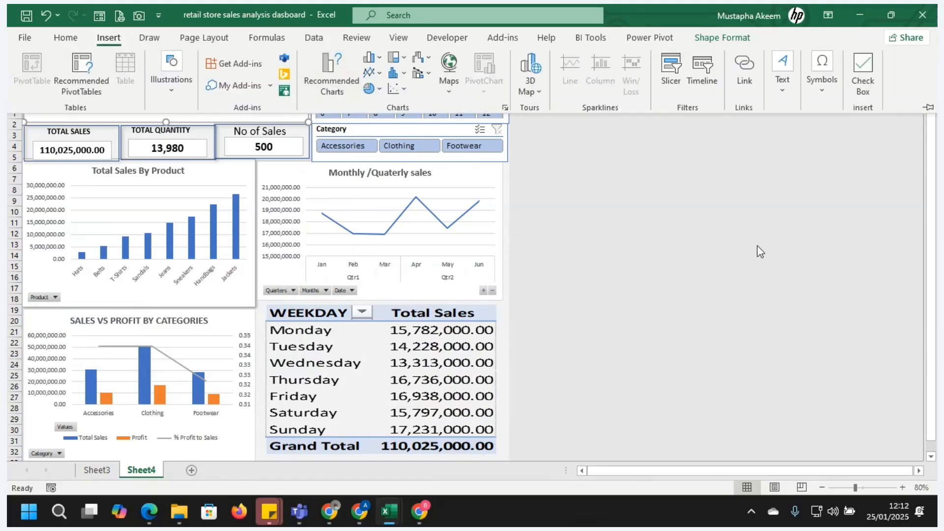
key(alt+Tab)
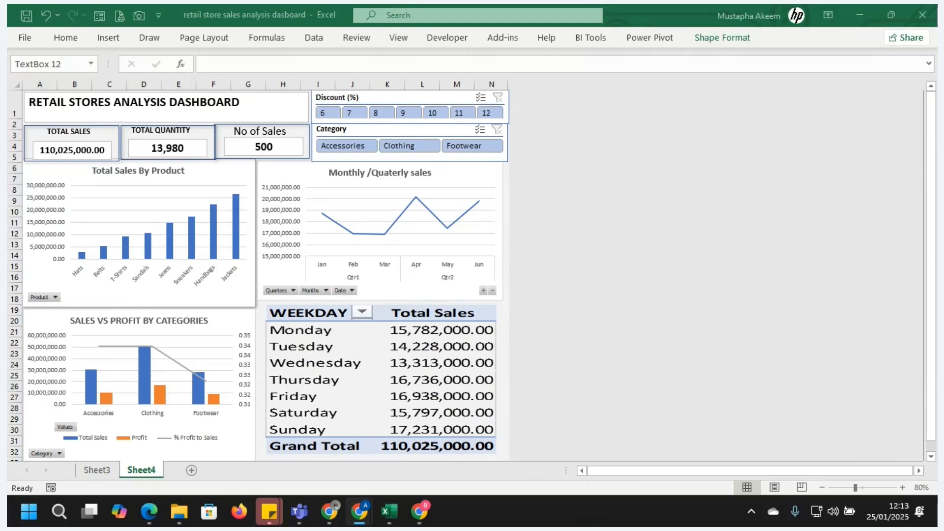
drag(852, 386, 773, 252)
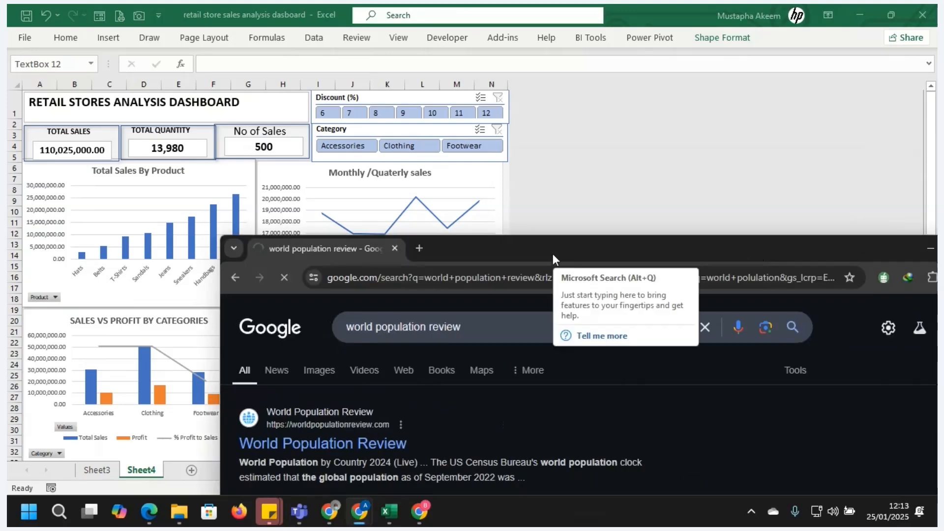
drag(553, 253, 379, 67)
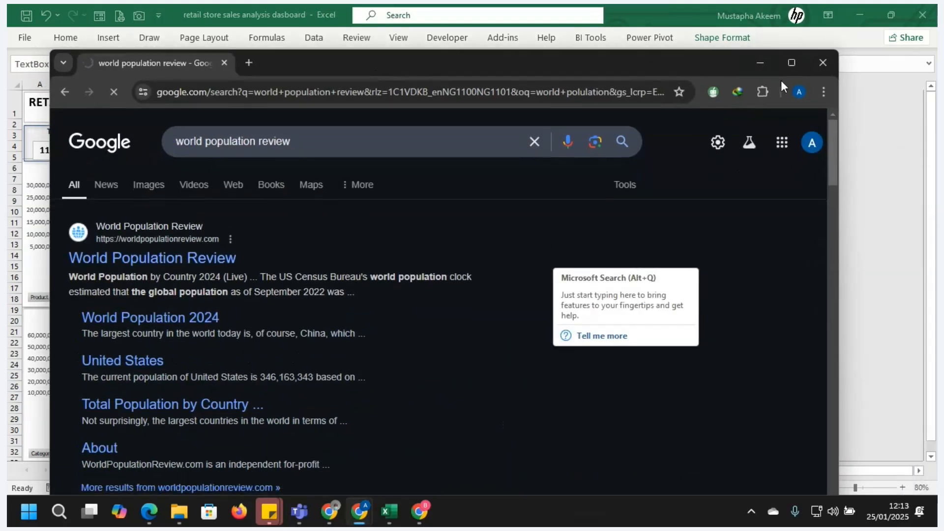
click(791, 68)
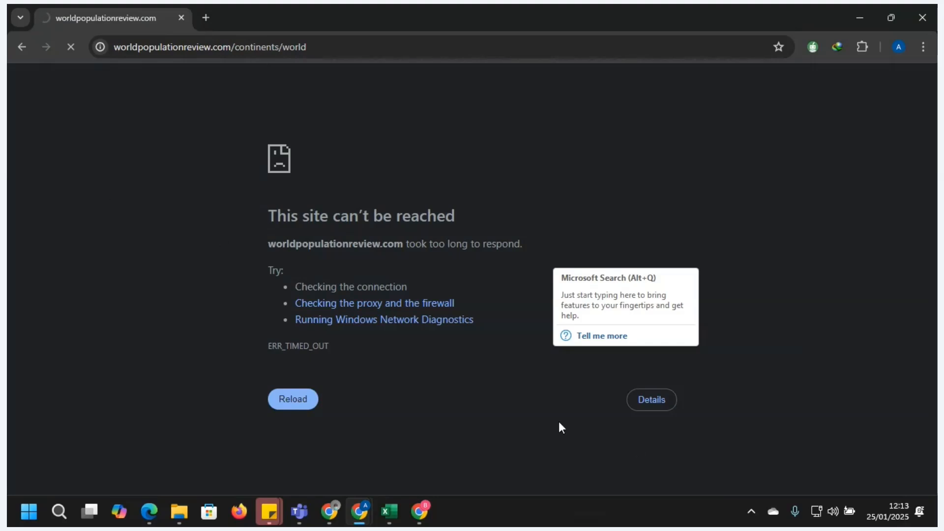
click(338, 46)
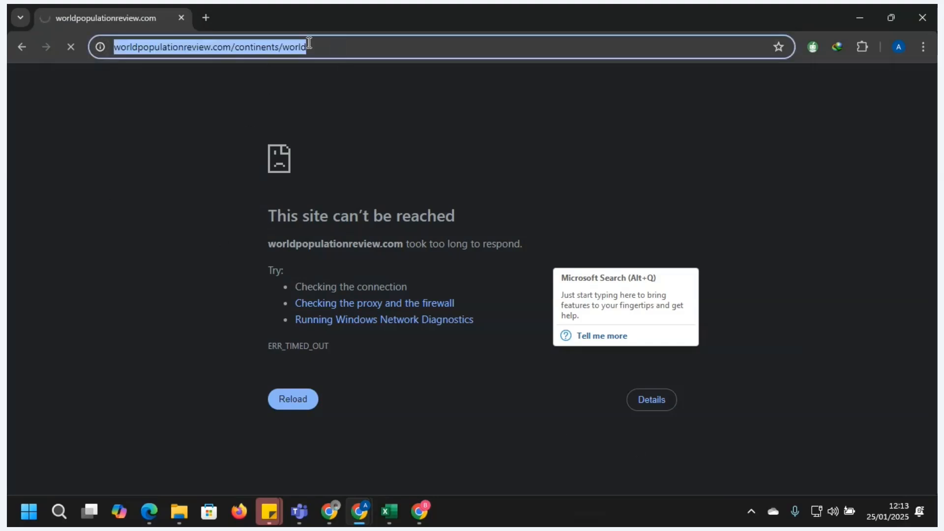
Search Google for "world population" in a new browser tab
click(211, 20)
click(211, 41)
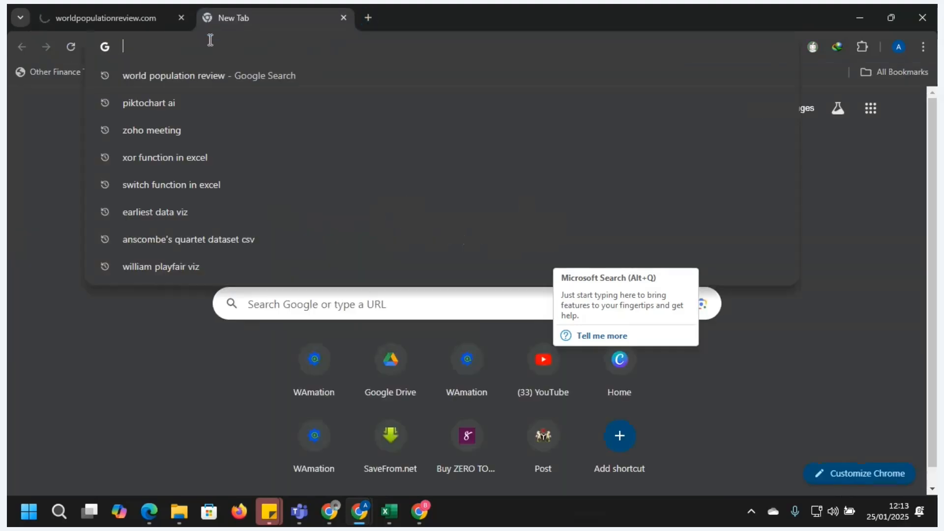
text(worl)
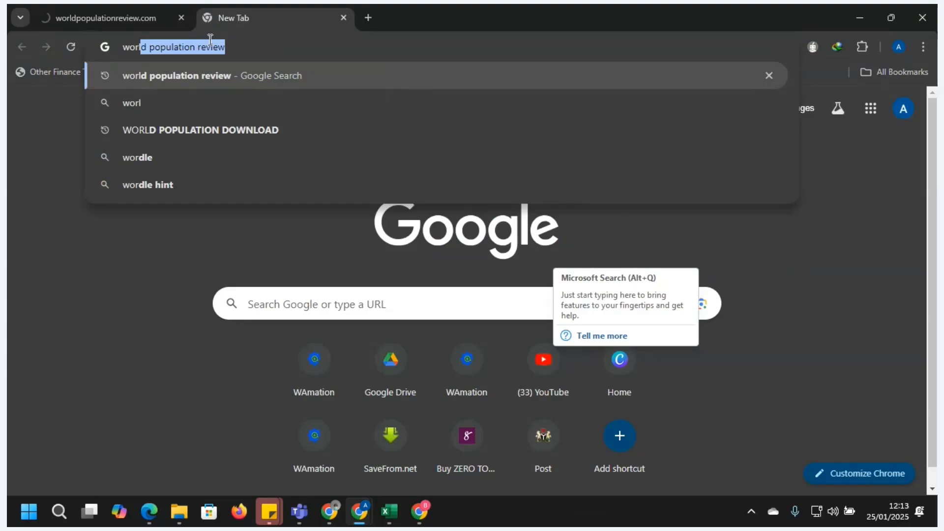
text(d)
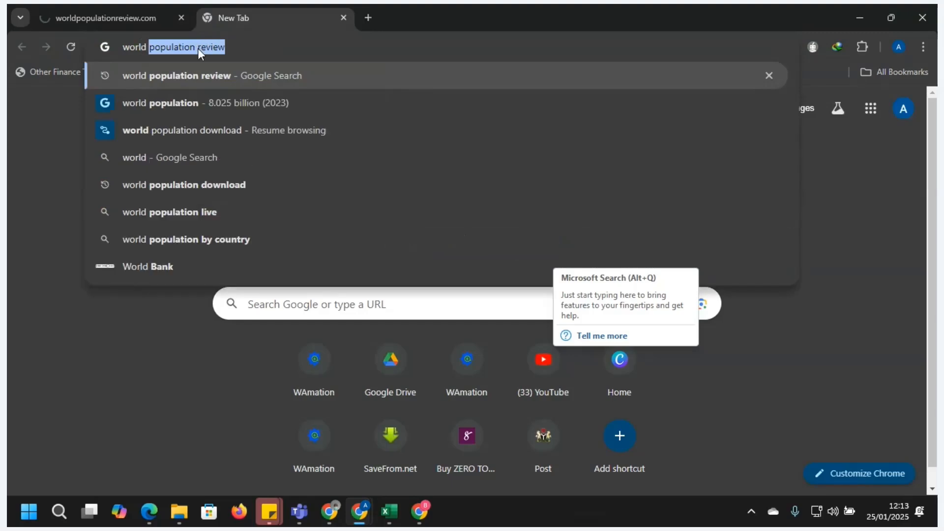
click(199, 48)
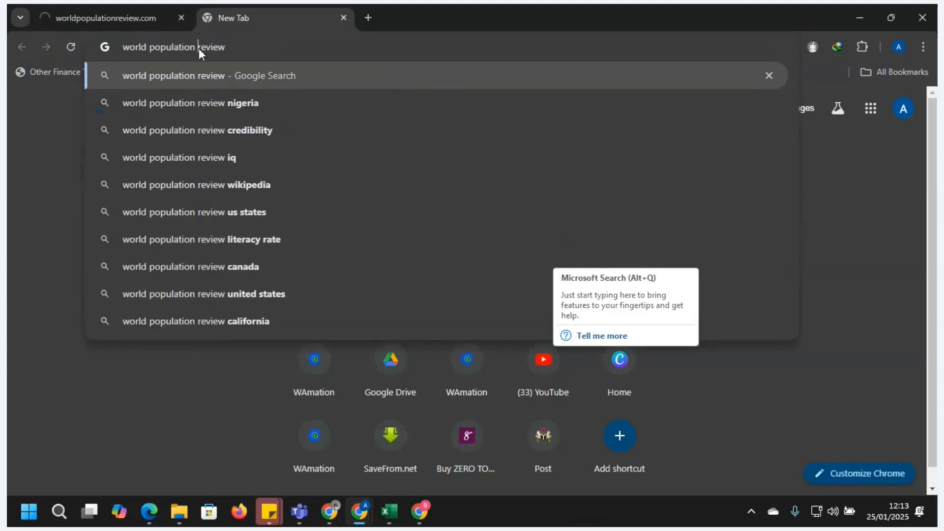
key(Delete)
key(Delete)
key(Delete)
key(Delete)
key(Delete)
key(Delete)
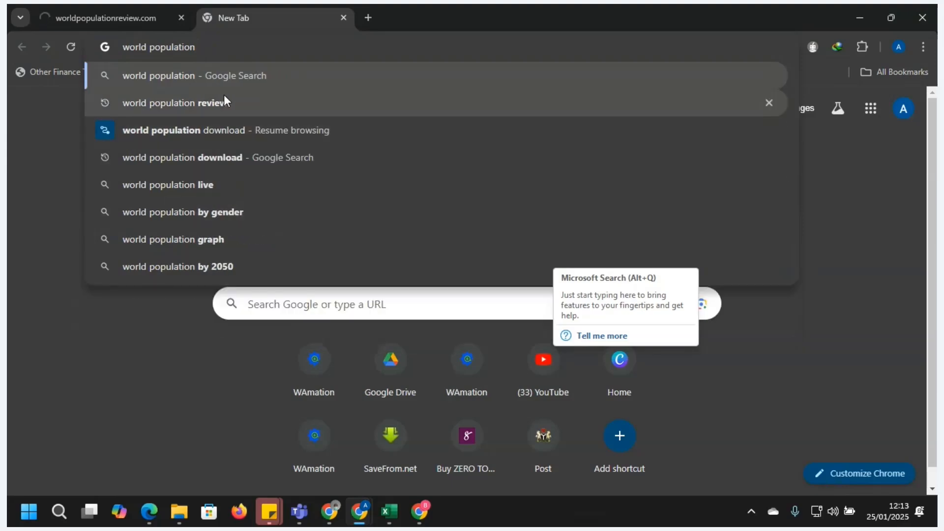
key(Return)
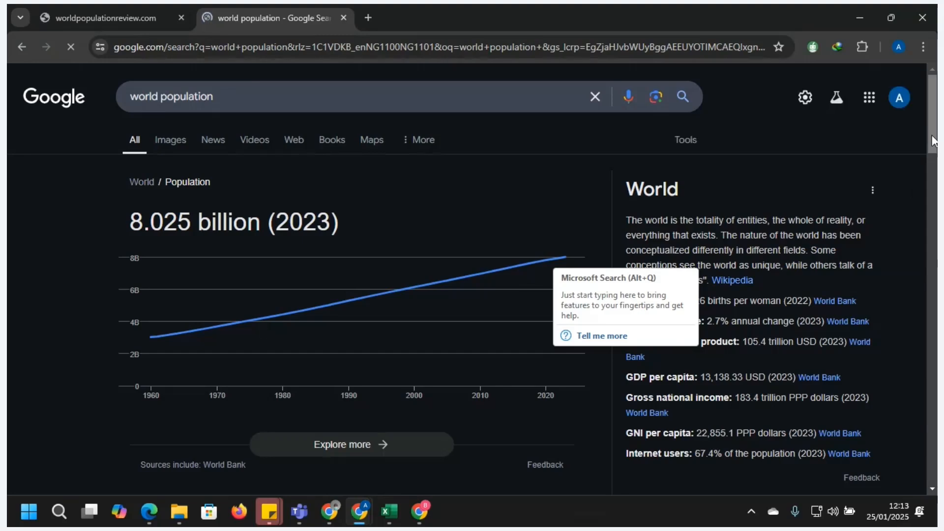
Open the Data Commons World page from the population search results and retry the worldpopulationreview.com/continents/world page
drag(934, 141, 936, 171)
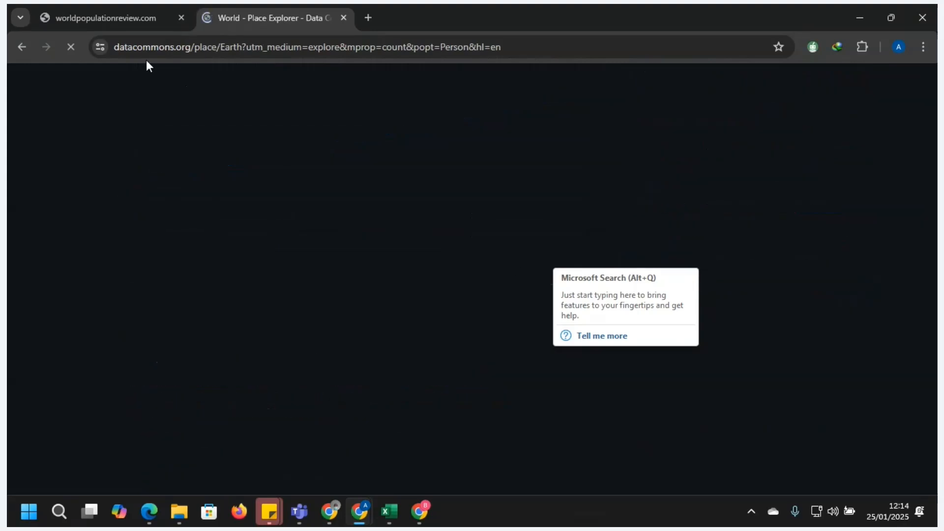
click(137, 14)
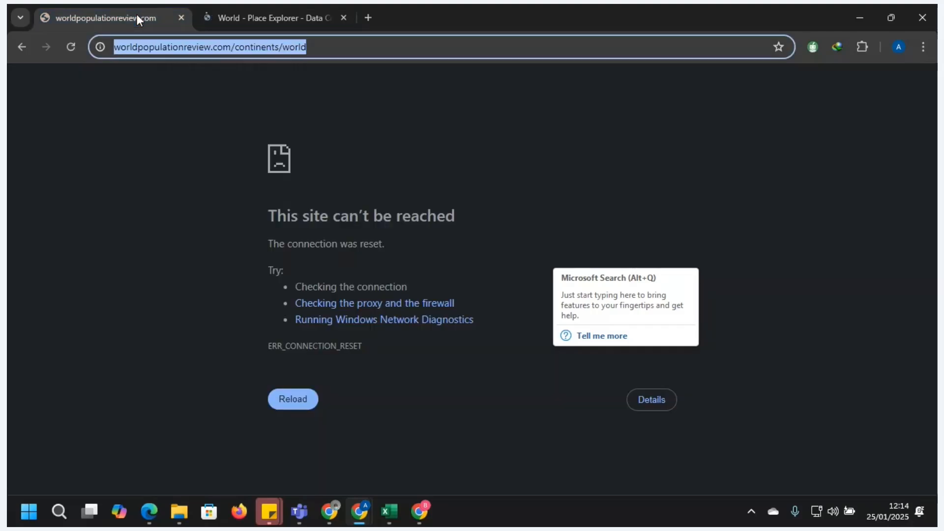
click(234, 52)
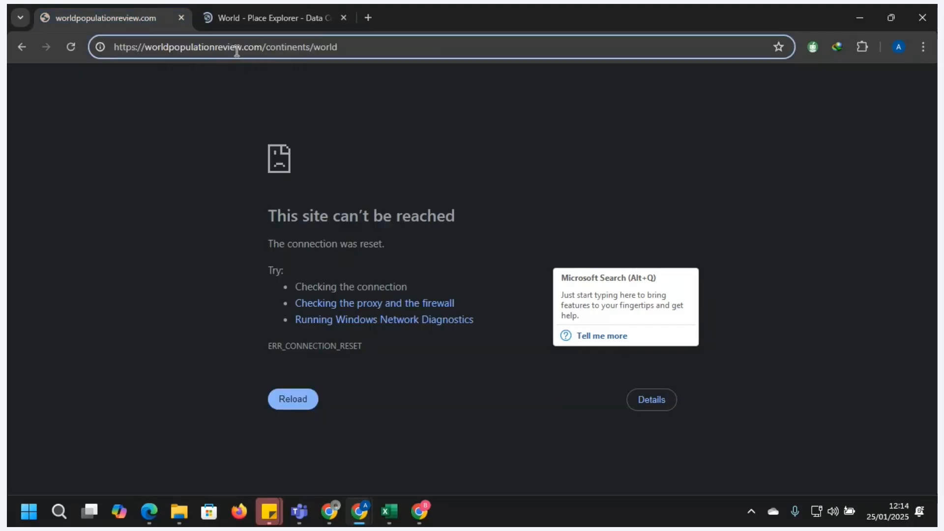
drag(378, 45, 267, 48)
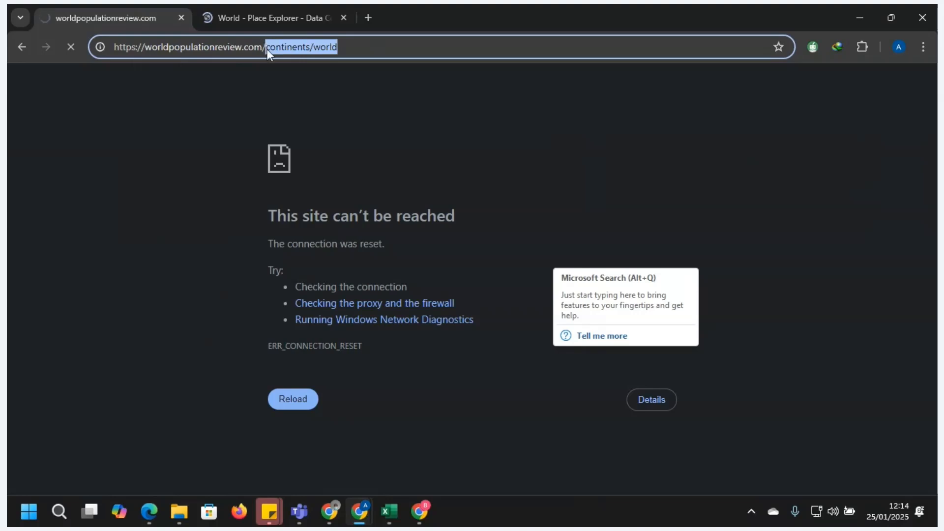
click(273, 21)
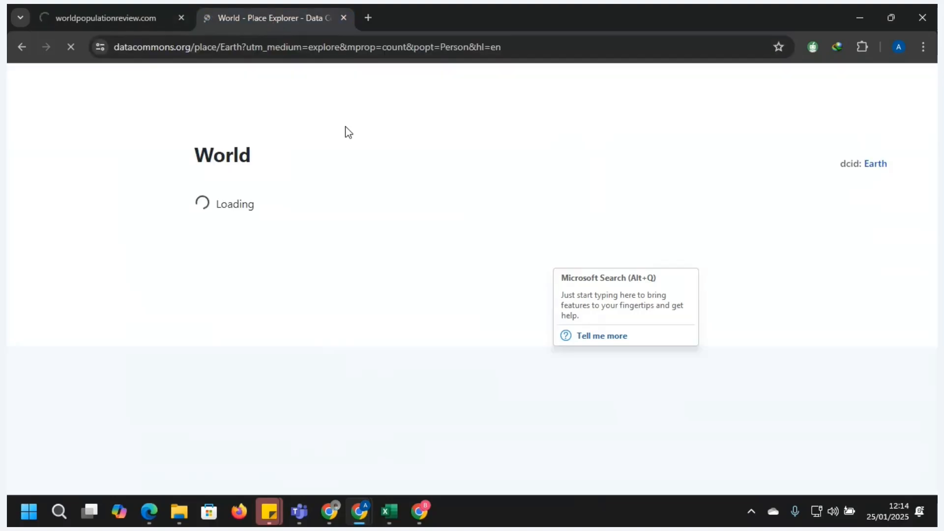
click(122, 6)
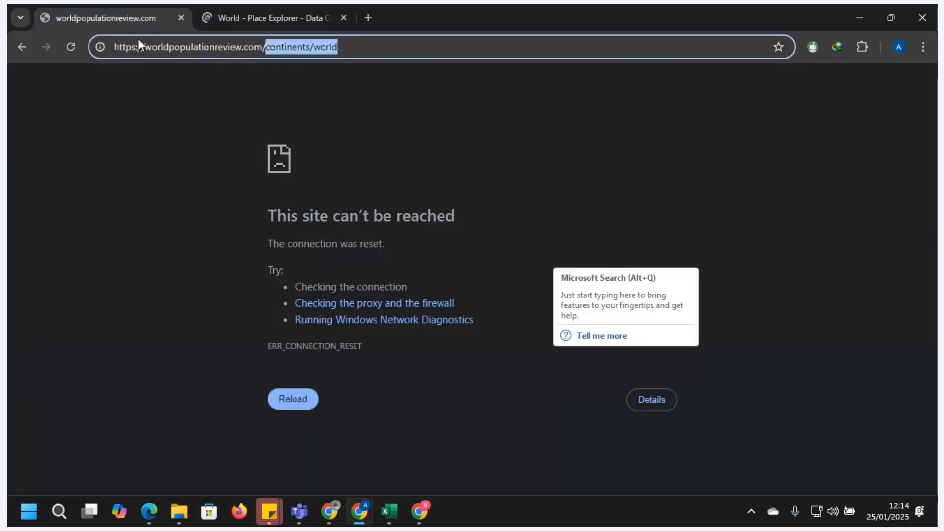
click(148, 48)
key(ctrl+a)
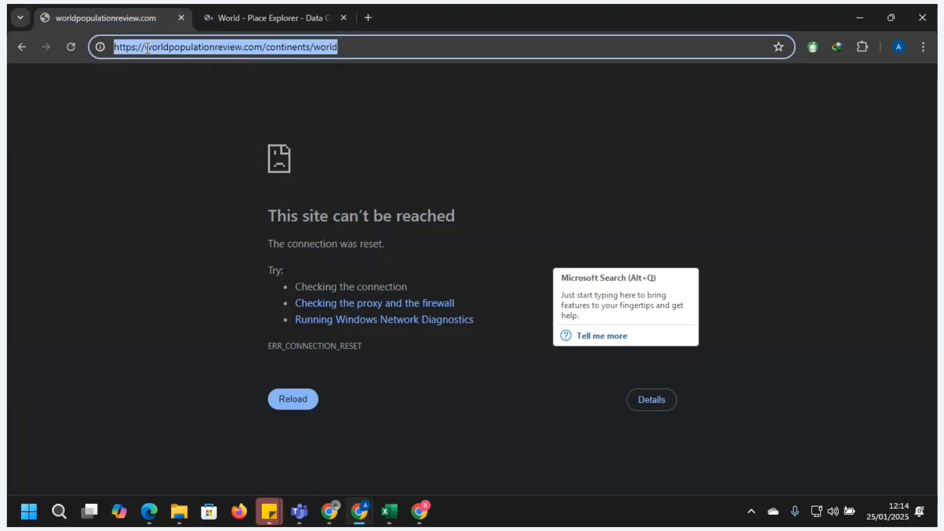
key(Return)
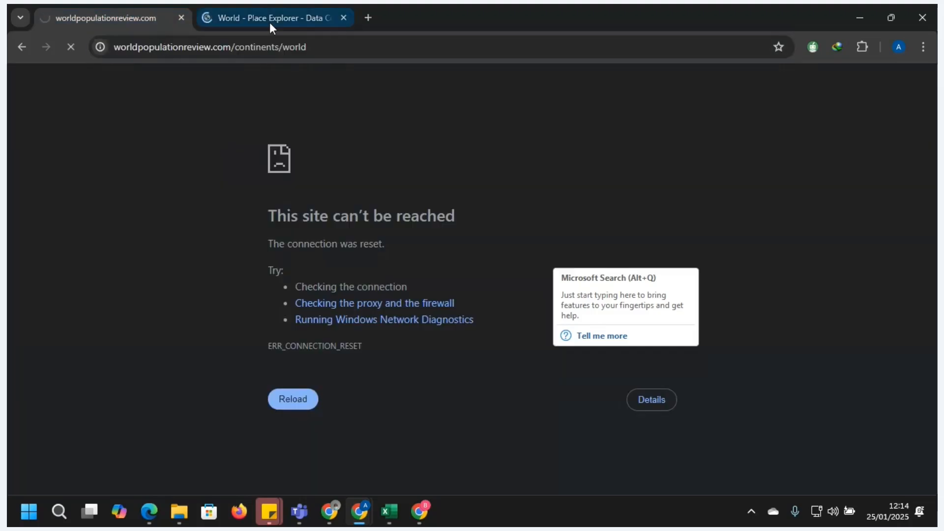
Search Google for "world population" in another new tab and open Wikipedia's World population article from the results
click(368, 18)
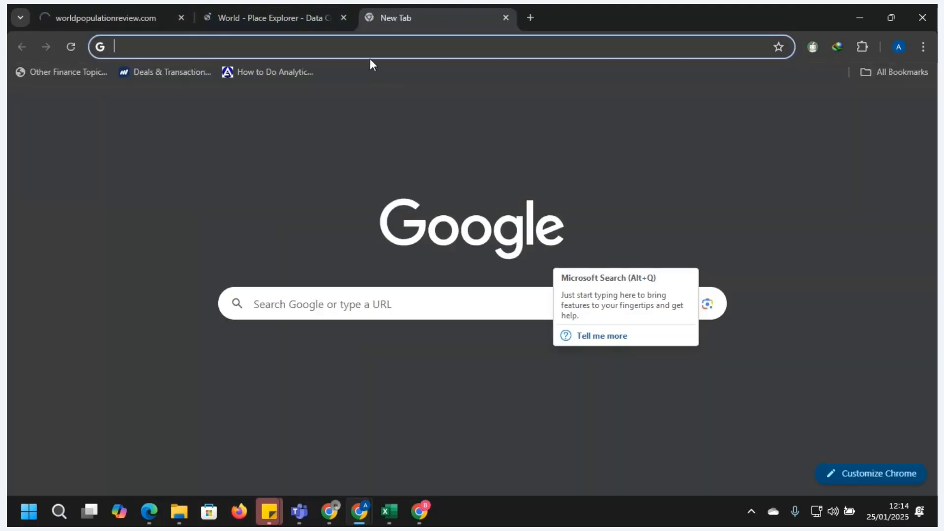
text(worl)
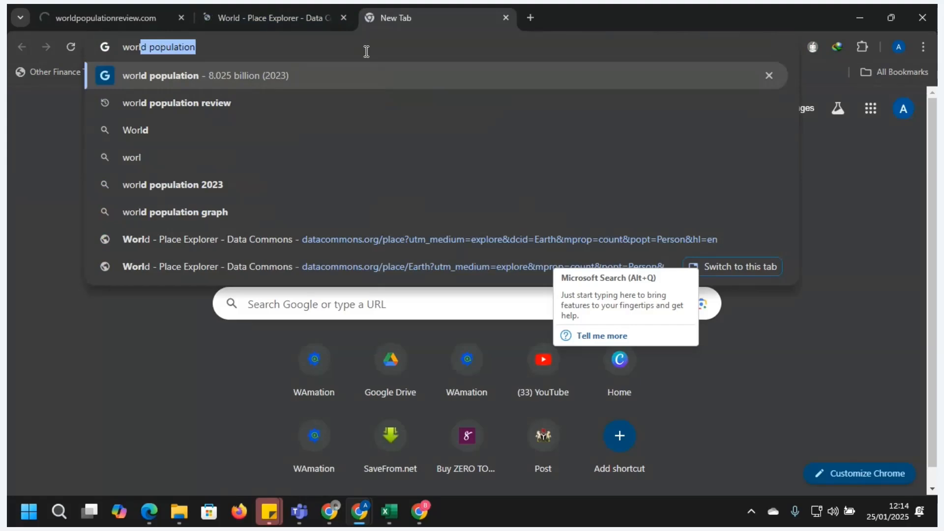
click(367, 51)
key(Return)
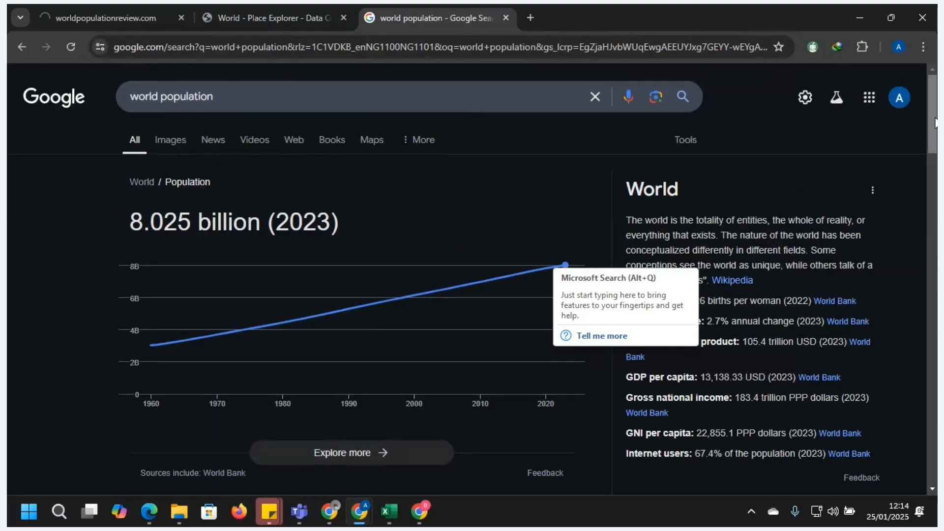
drag(936, 123, 935, 299)
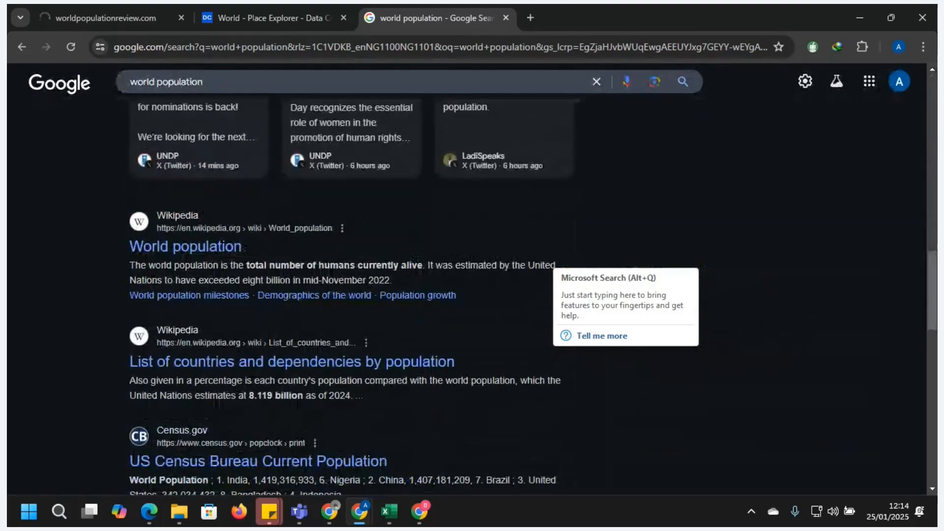
click(176, 249)
Search Data Commons for "dataset"
click(252, 20)
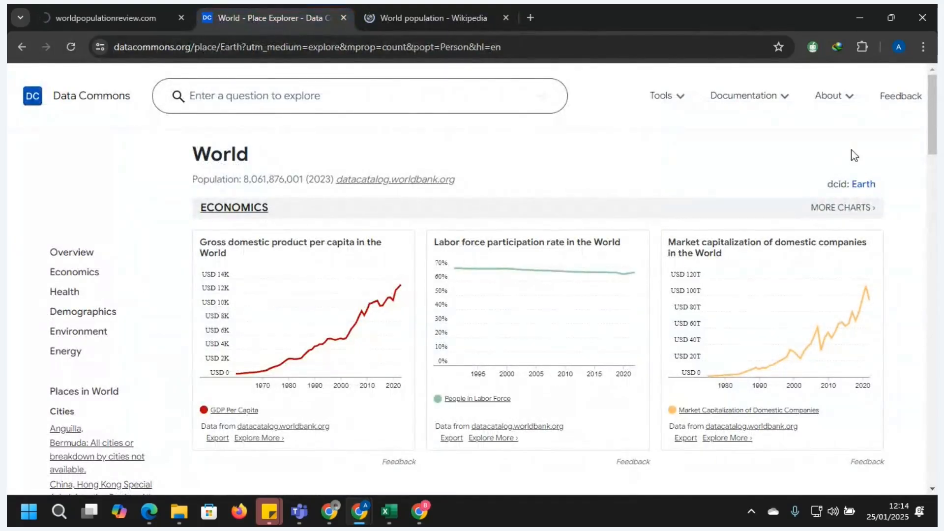
click(358, 90)
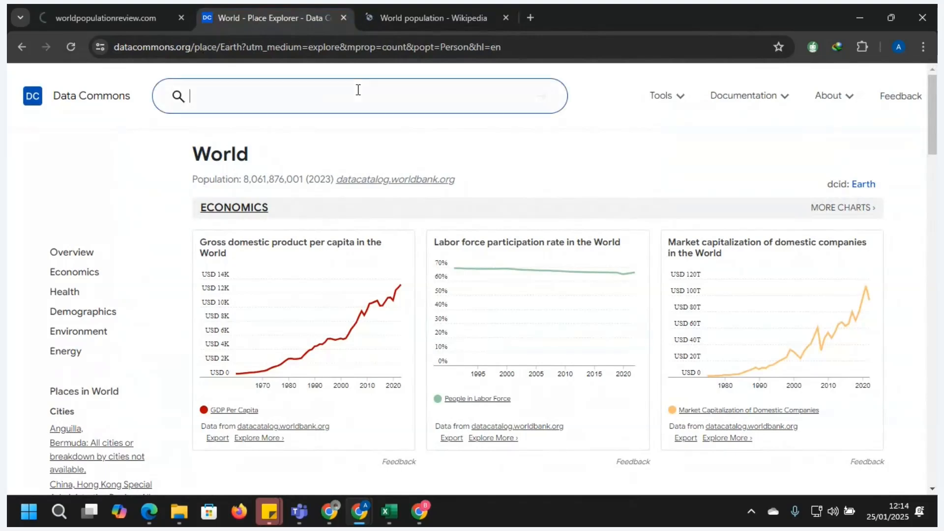
text(dataset)
key(Return)
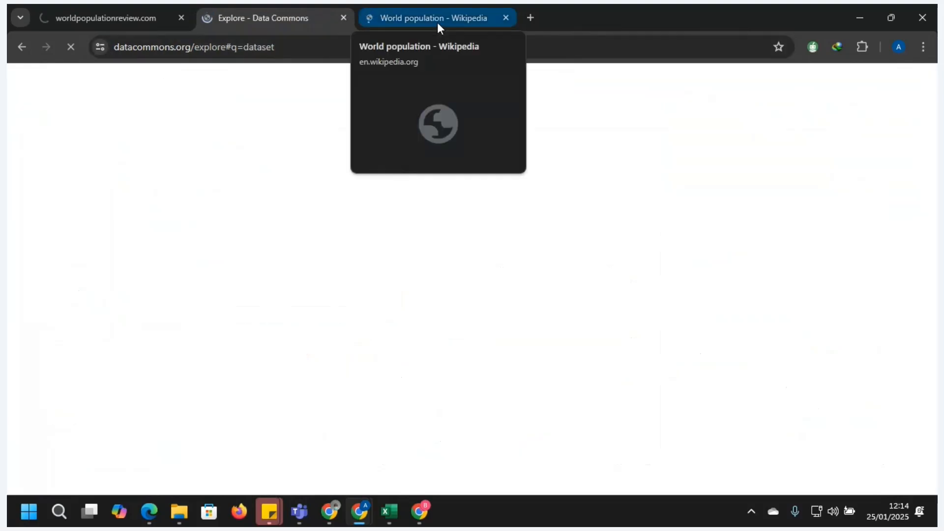
Examine the Population by region table in the Wikipedia World population article, sorting it by most populous city
click(438, 21)
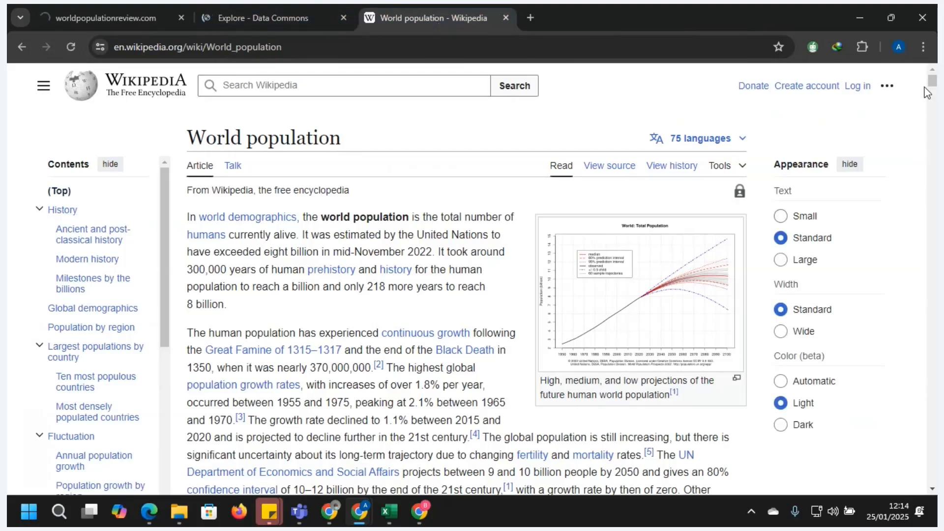
drag(933, 84, 933, 147)
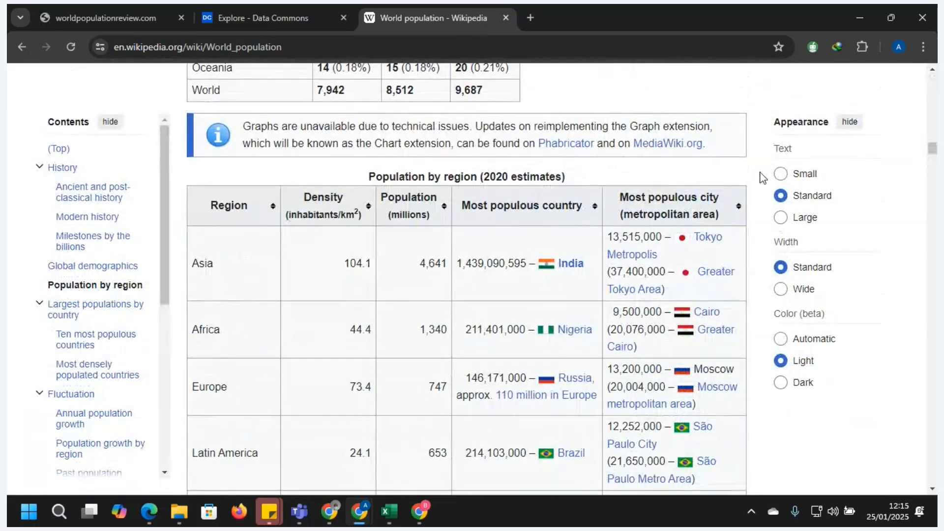
click(618, 212)
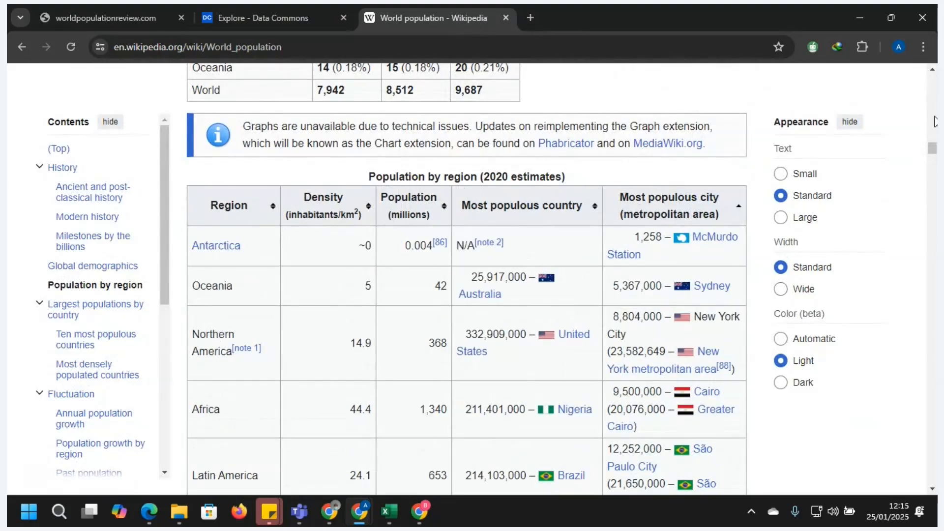
drag(933, 147, 932, 158)
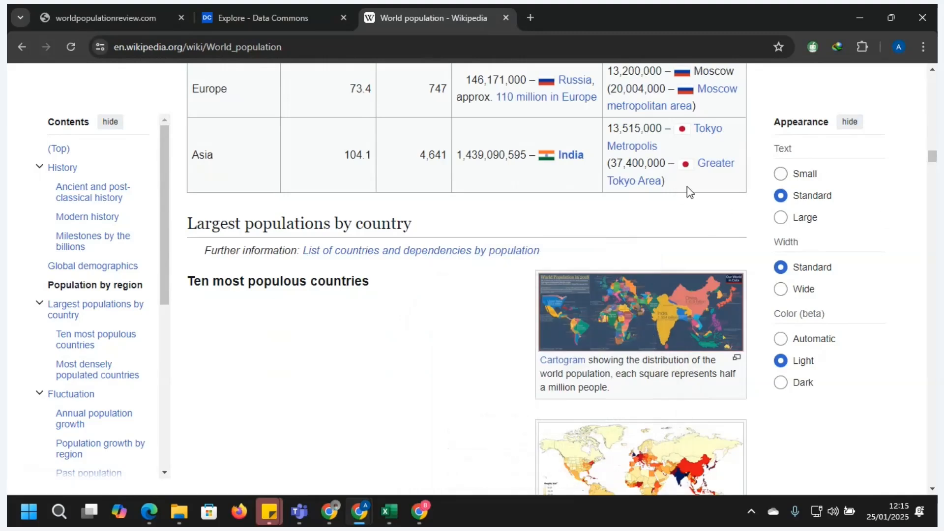
right_click(408, 137)
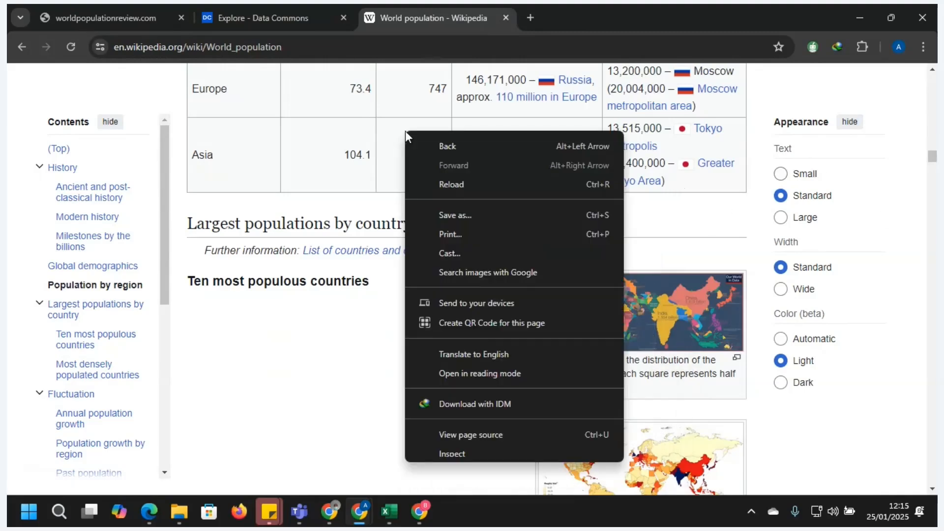
click(343, 124)
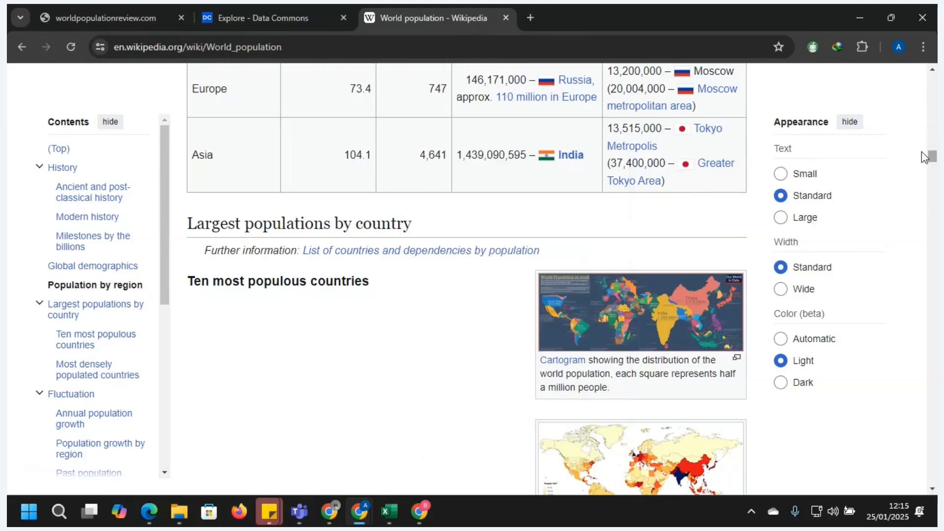
Clear the "dataset" query in Data Commons and go back to the World place page
click(283, 15)
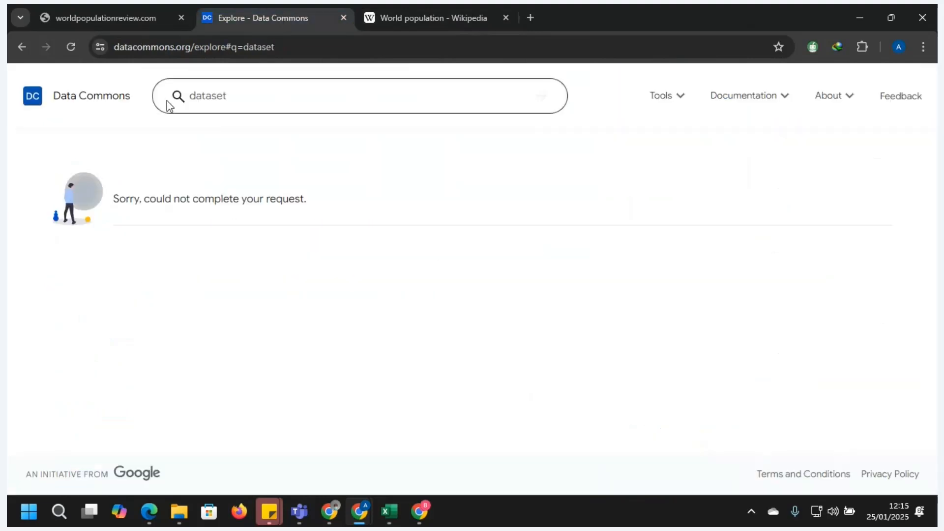
drag(228, 97, 130, 98)
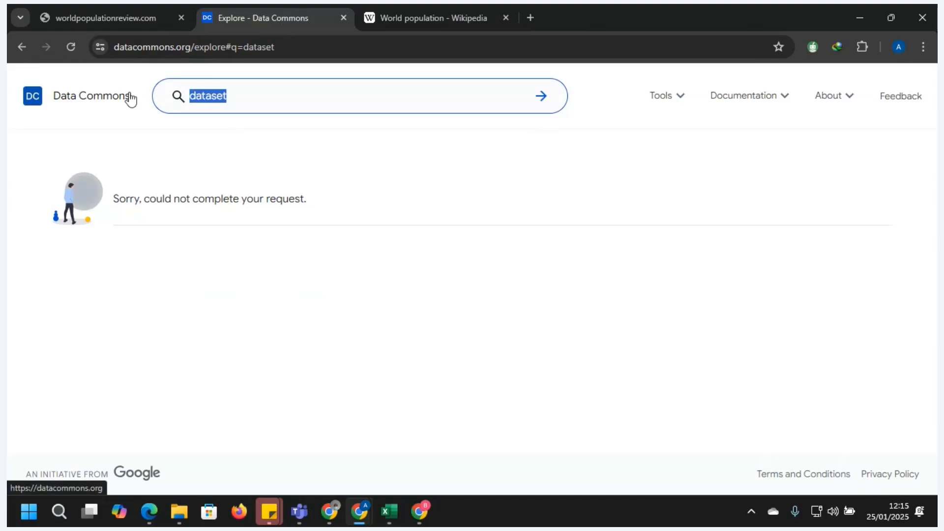
key(BackSpace)
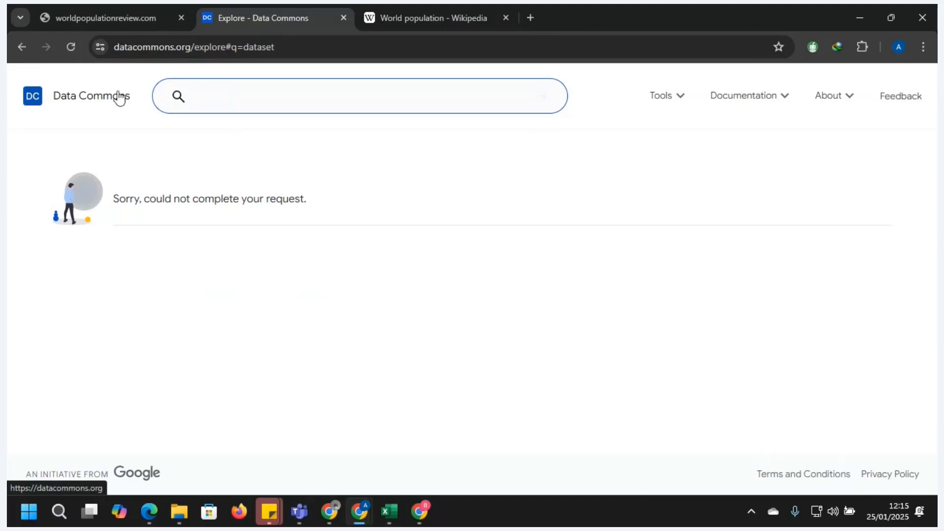
click(26, 48)
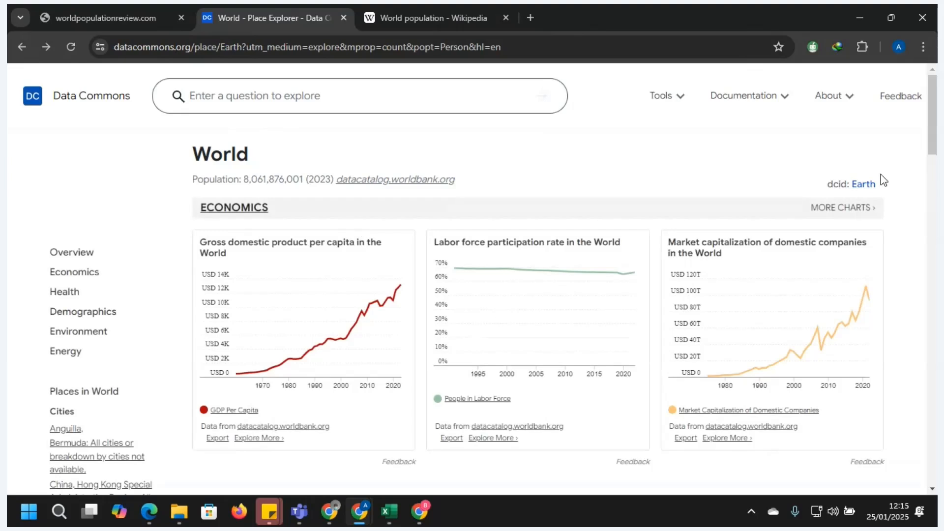
Check the Data Commons documentation options, and open the World Bank data source of the education expenditures chart in the Economics category
click(788, 104)
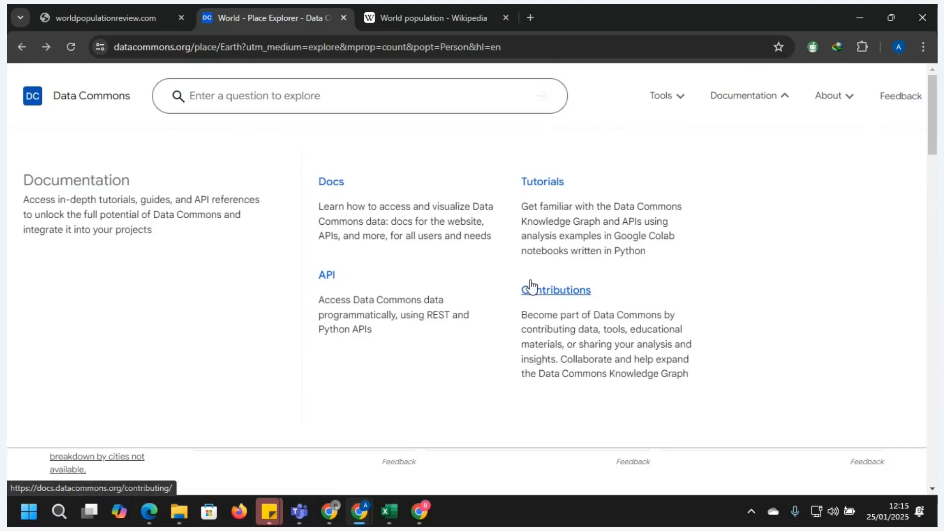
mouse_move(934, 116)
mouse_down()
mouse_move(934, 445)
mouse_move(934, 115)
mouse_up()
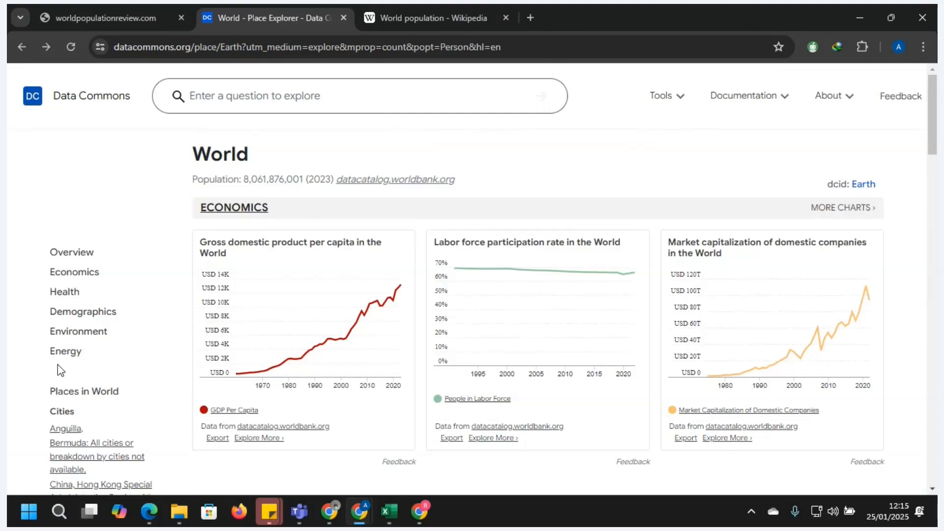
click(71, 274)
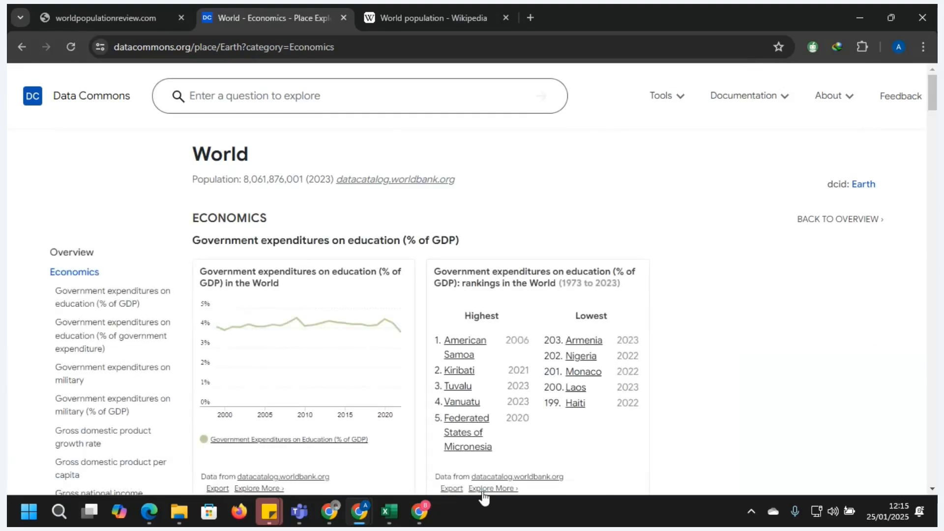
click(272, 477)
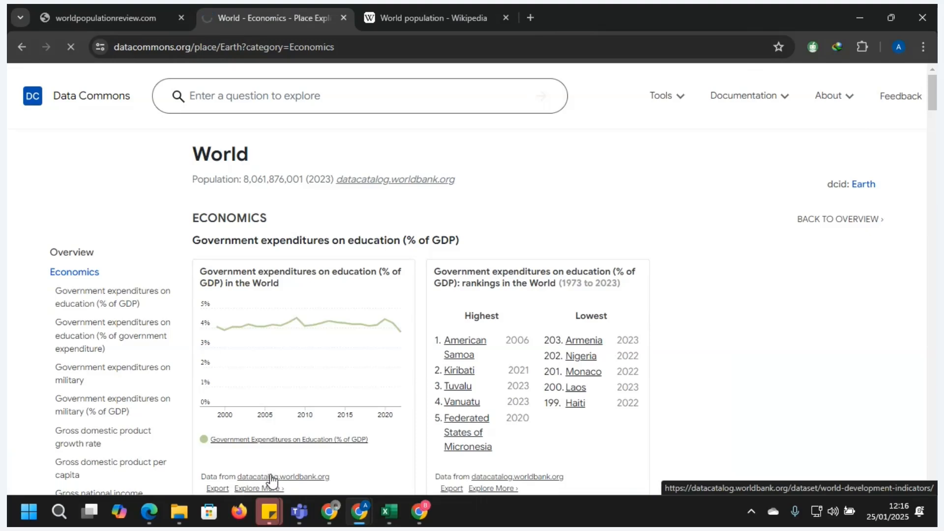
Open Wikipedia's "List of countries and dependencies by population" from the World population article and go to its See also section
click(431, 17)
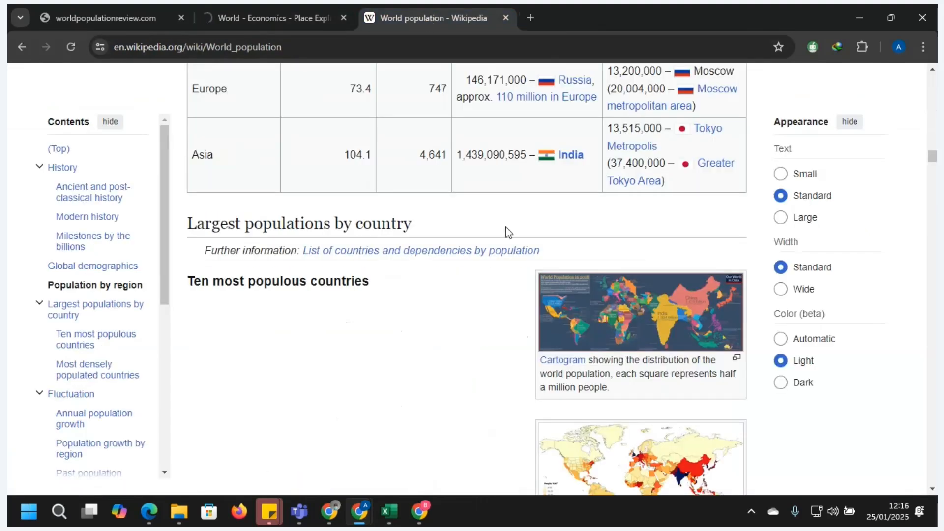
click(413, 252)
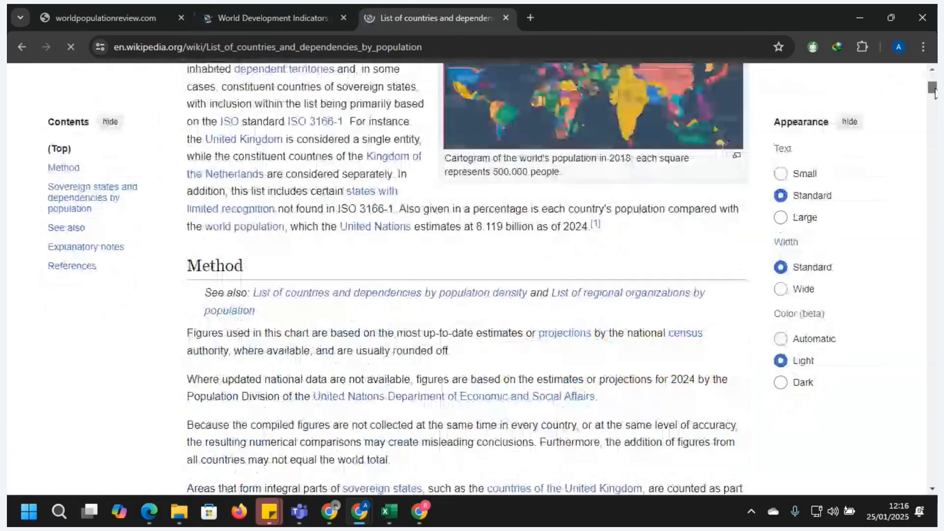
drag(933, 81, 936, 286)
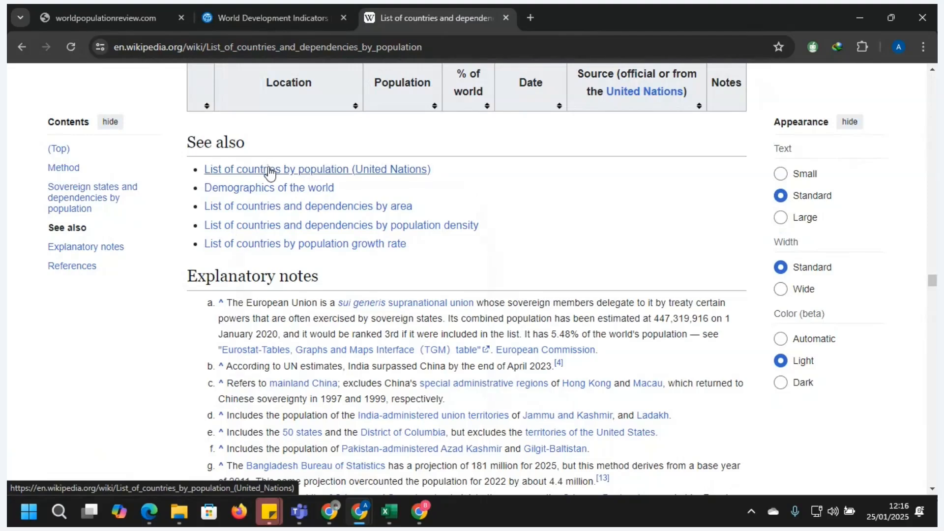
Copy the link address of "List of countries by population (United Nations)", then switch to Excel and create a new blank workbook
right_click(269, 169)
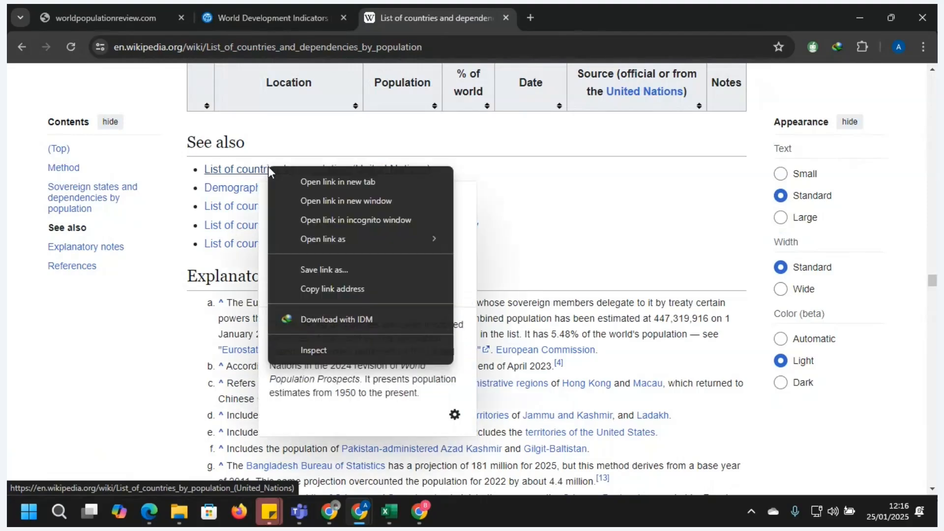
click(329, 291)
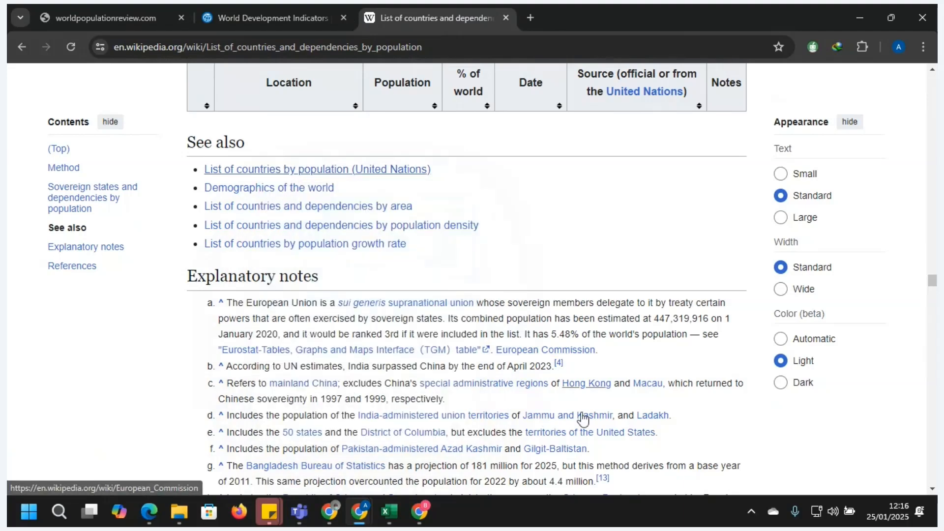
mouse_move(400, 519)
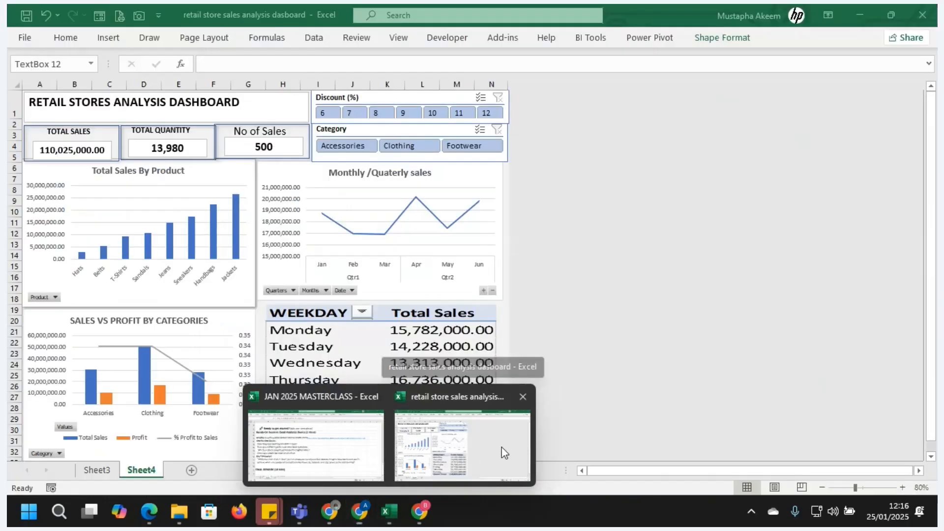
click(502, 447)
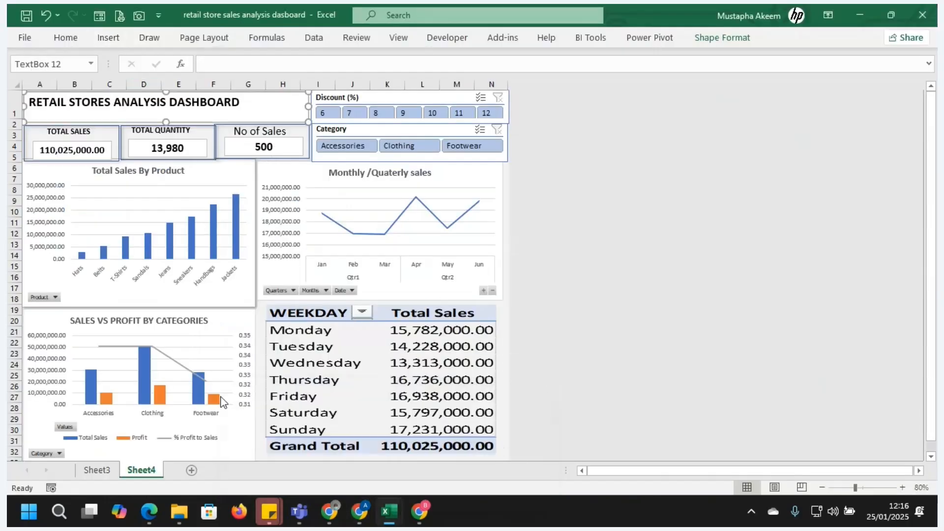
click(24, 36)
click(215, 152)
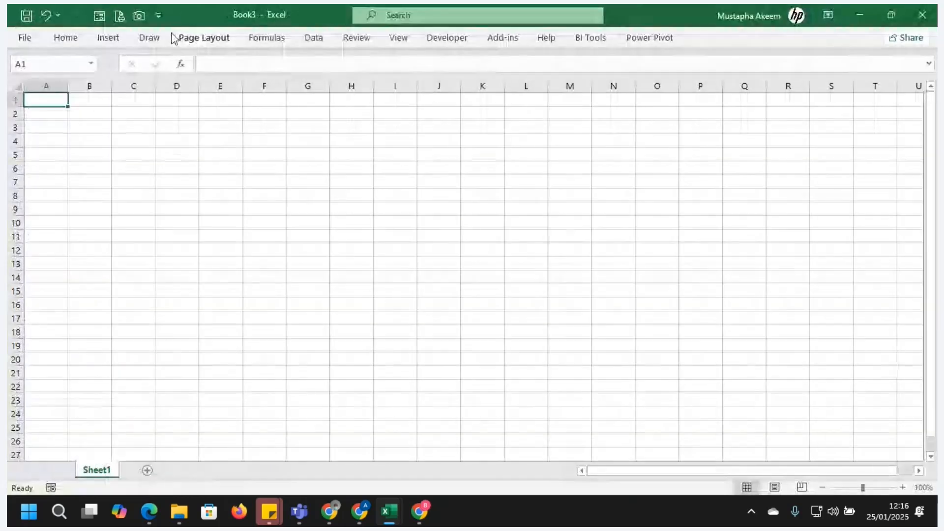
click(314, 39)
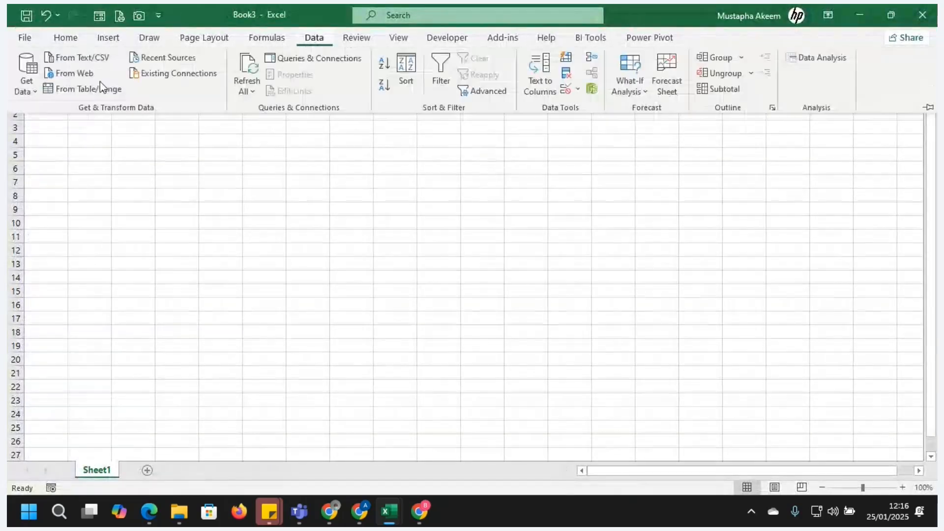
click(72, 73)
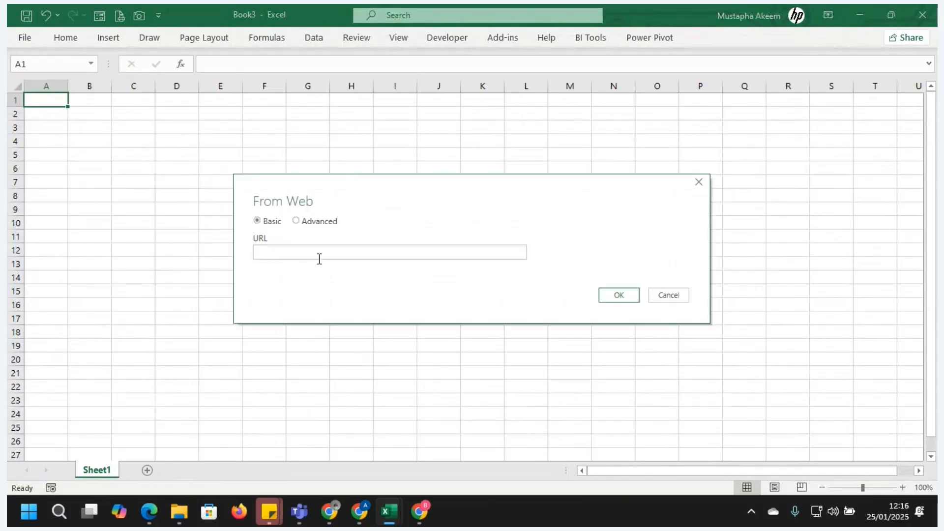
text(https://en.wikipedia.org/wiki/List_of_countries_by_population_(United_Nations))
click(627, 297)
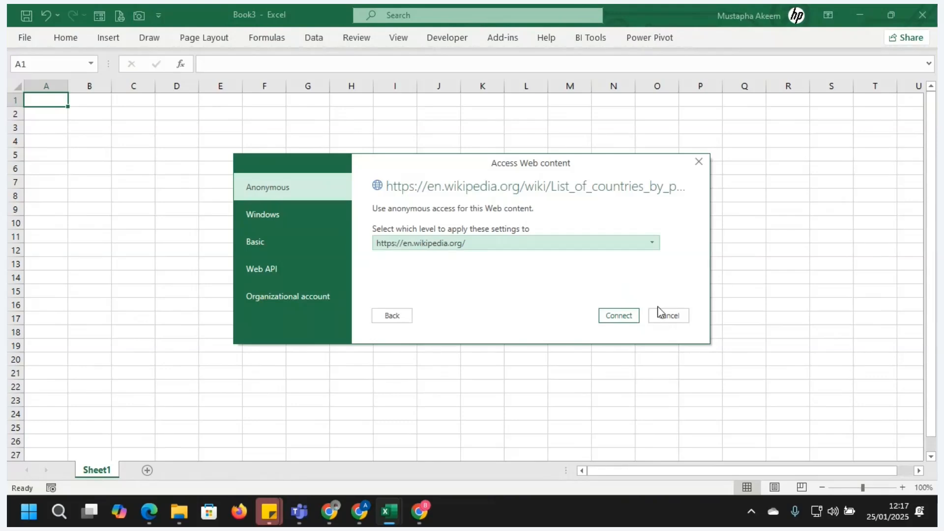
click(622, 320)
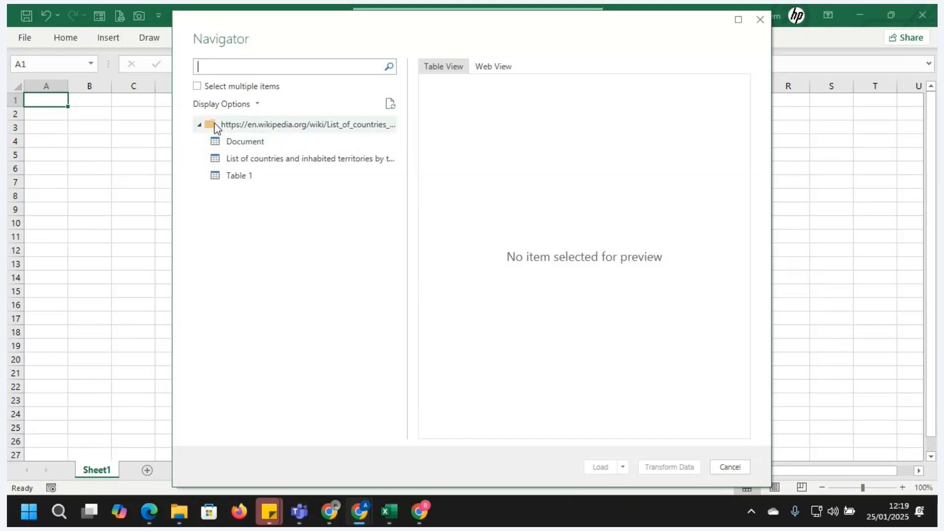
Preview the page's tables and open "List of countries and inhabited territories by total population" in the Power Query Editor for transformation
click(230, 144)
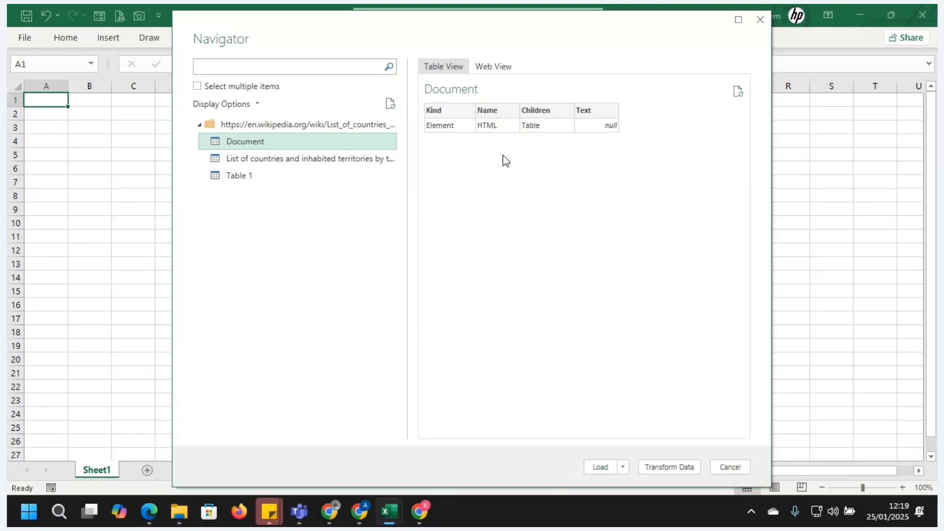
click(312, 165)
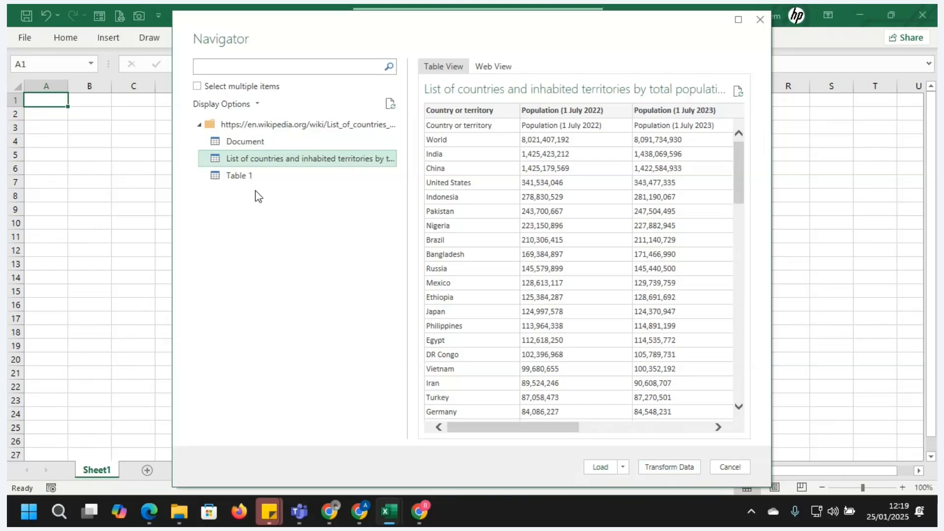
click(231, 176)
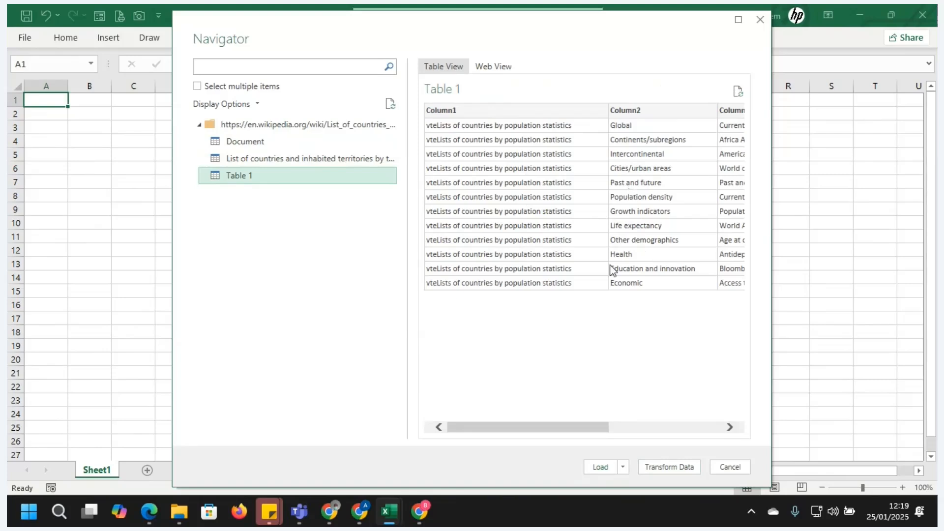
drag(529, 427, 510, 433)
click(262, 156)
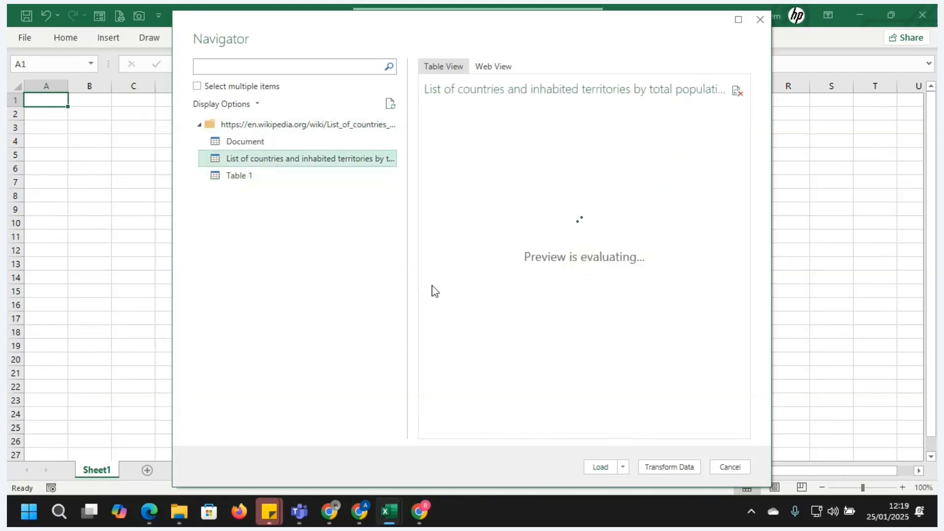
click(669, 467)
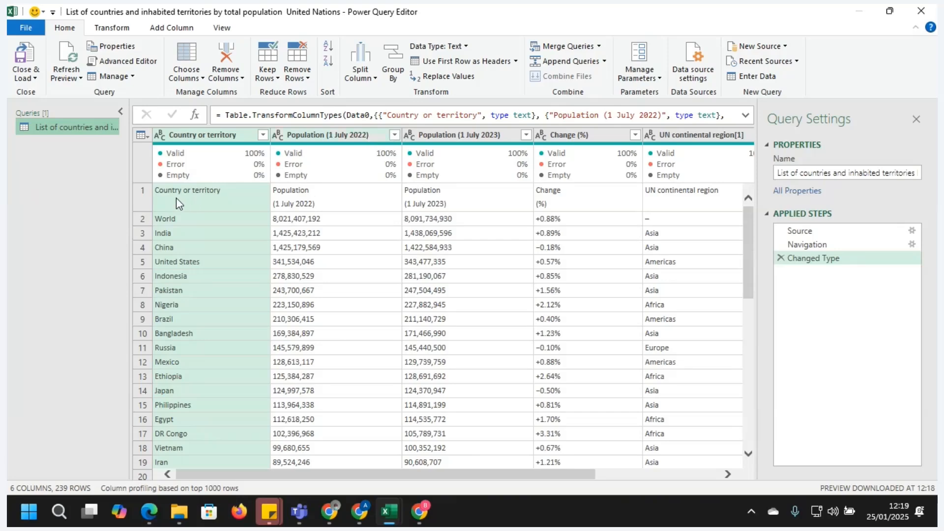
Remove the top 2 rows of the population query, the repeated header row and the World row
click(143, 203)
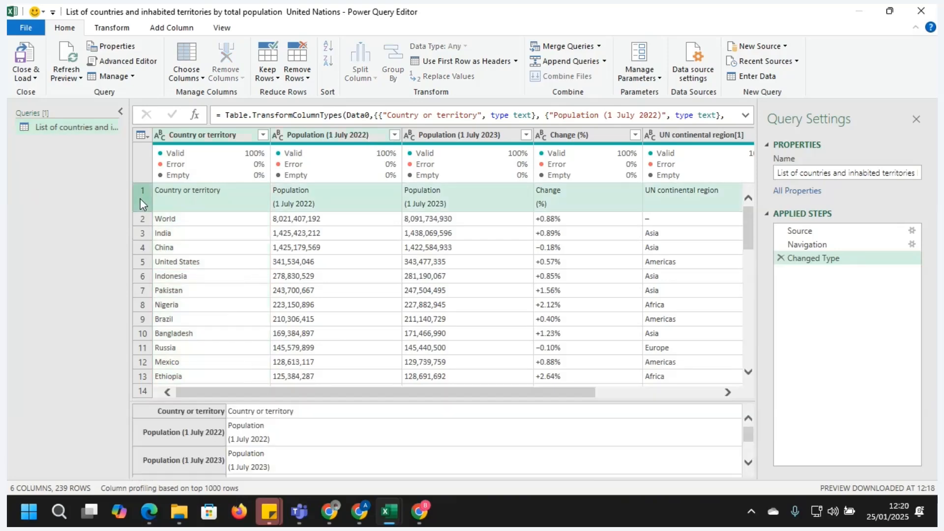
click(169, 222)
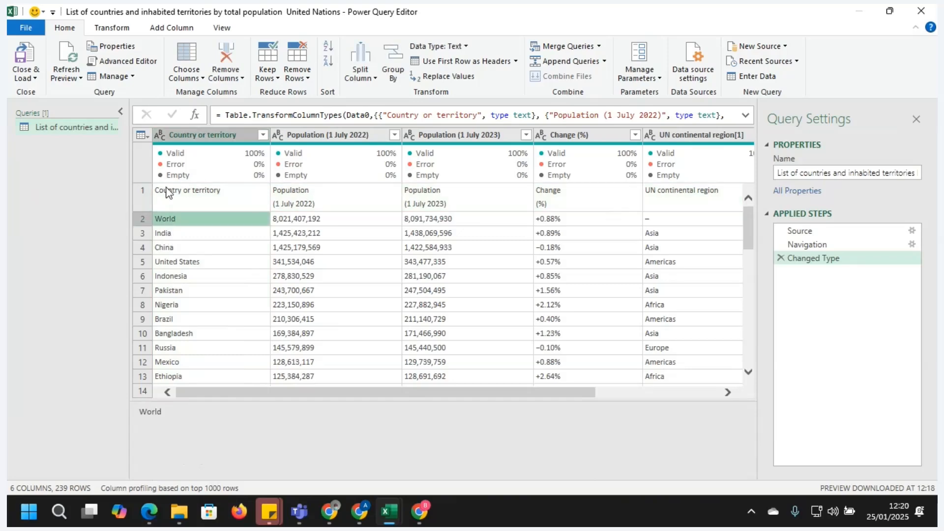
click(310, 75)
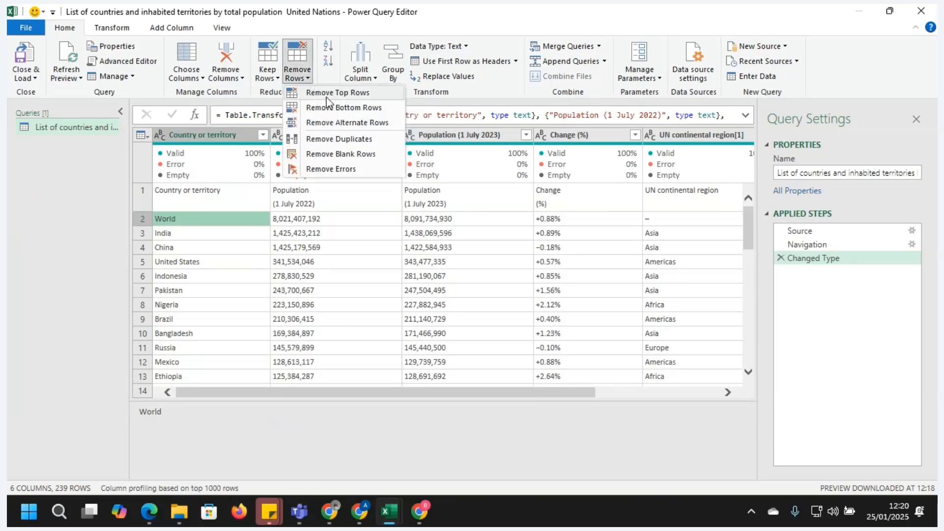
click(329, 94)
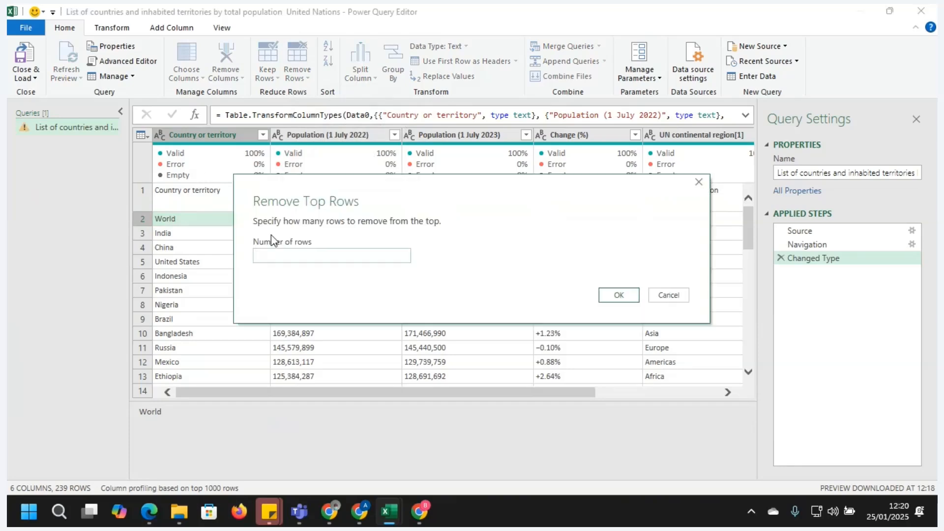
text(2)
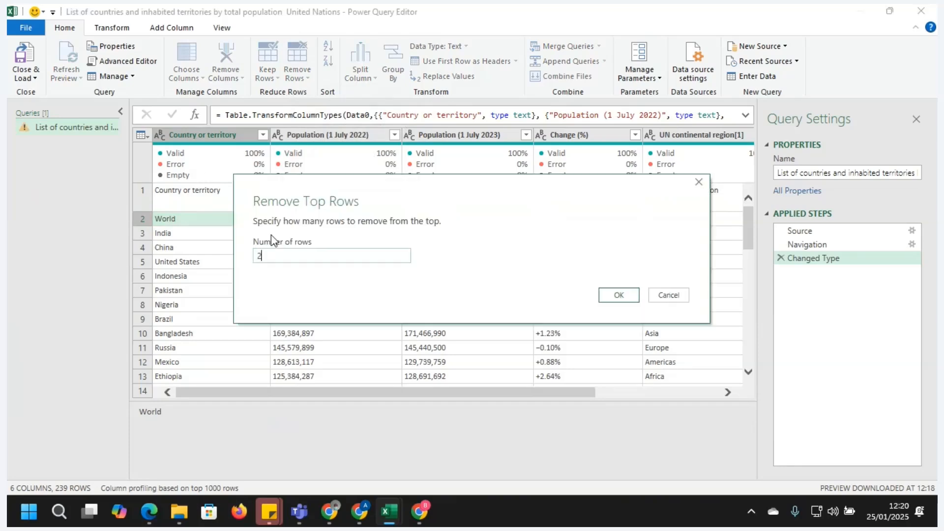
click(614, 294)
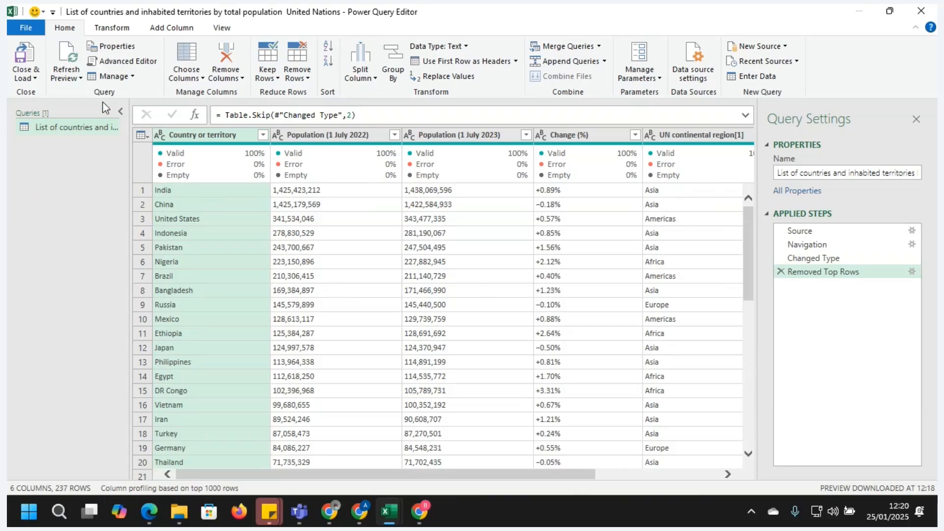
click(36, 78)
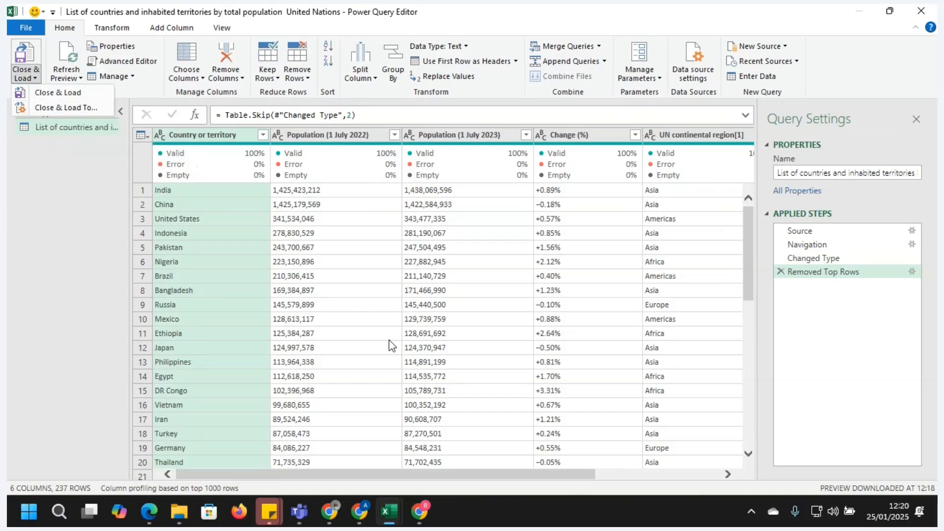
click(521, 475)
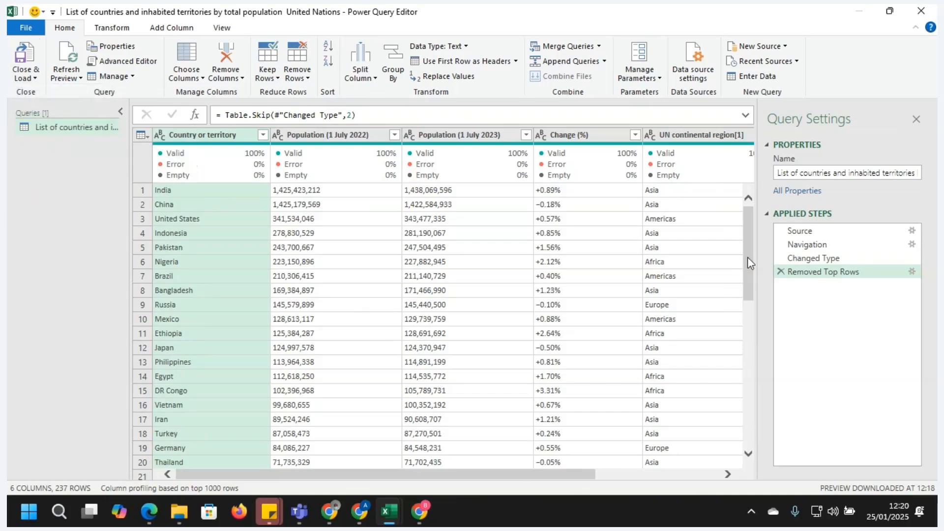
mouse_move(747, 256)
mouse_down()
mouse_move(751, 492)
mouse_move(745, 242)
mouse_up()
key(alt+Tab)
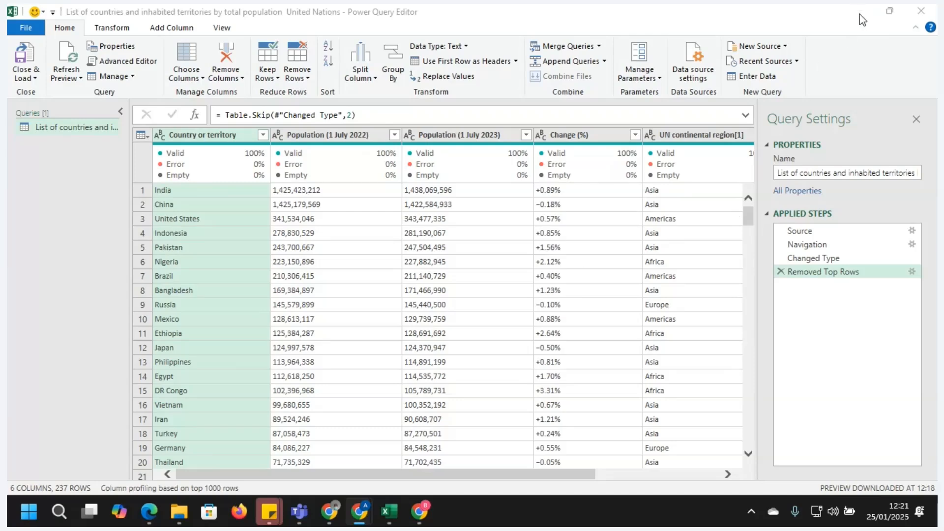
Close the Power Query Editor and load the population query with Only Create Connection
click(35, 79)
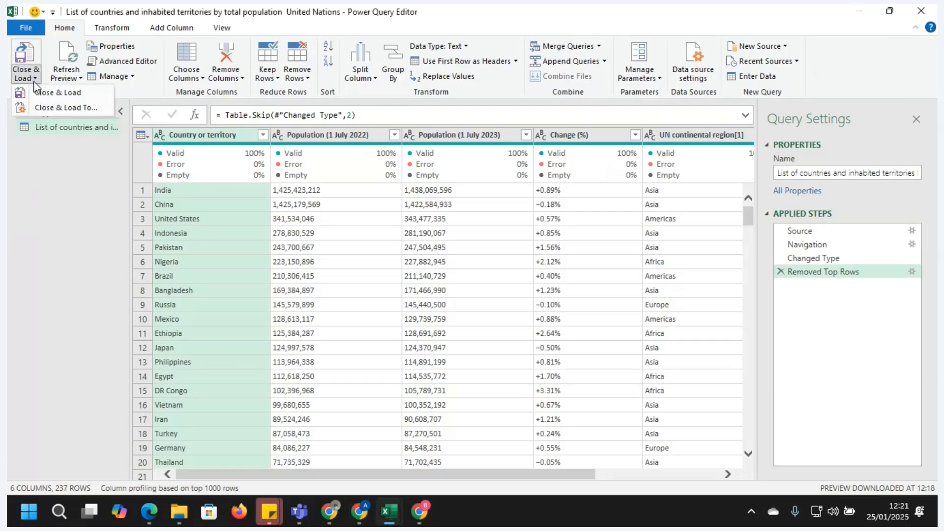
click(61, 106)
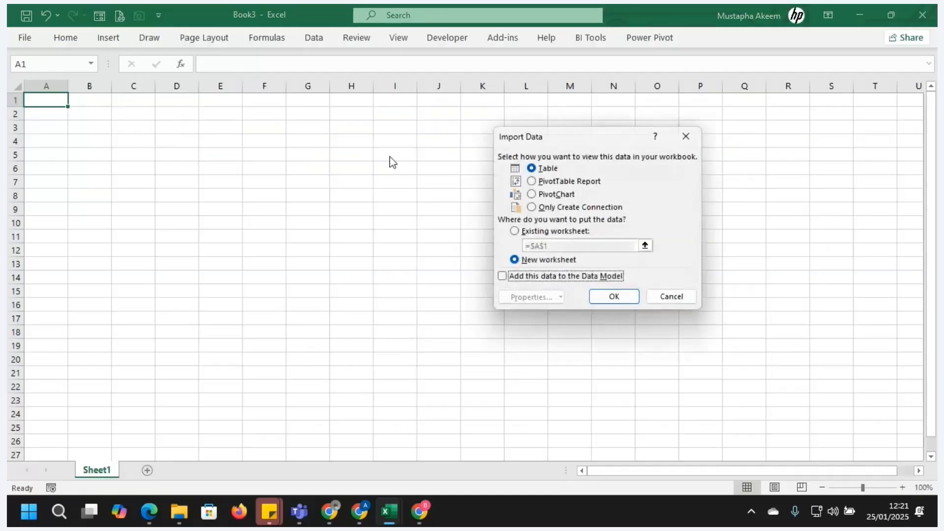
click(547, 210)
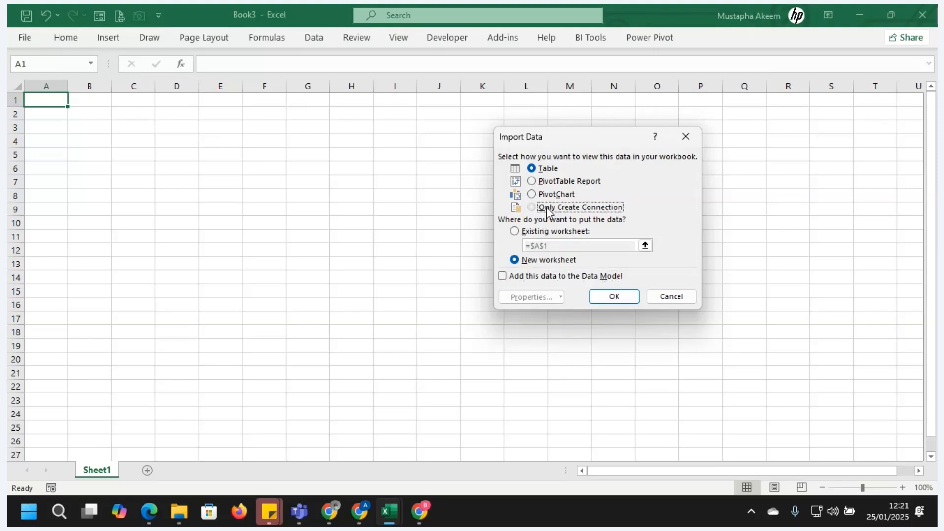
click(608, 297)
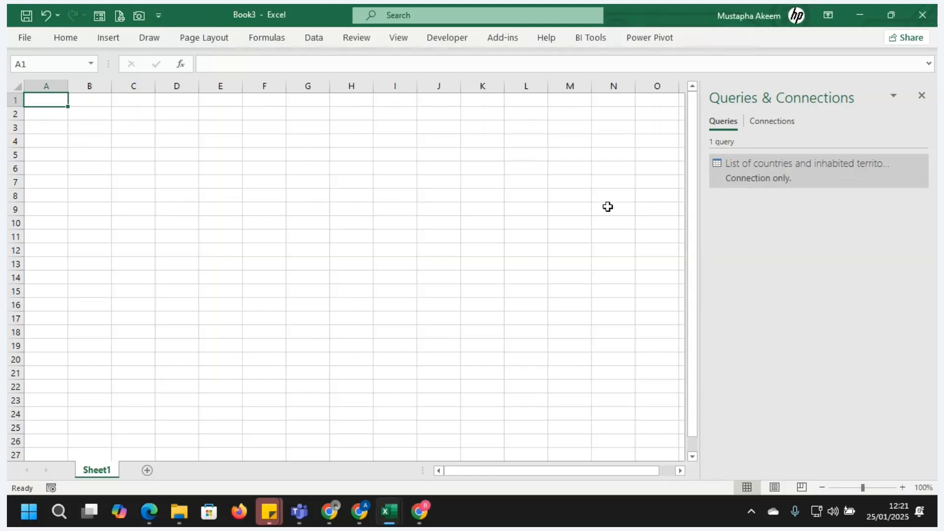
click(146, 234)
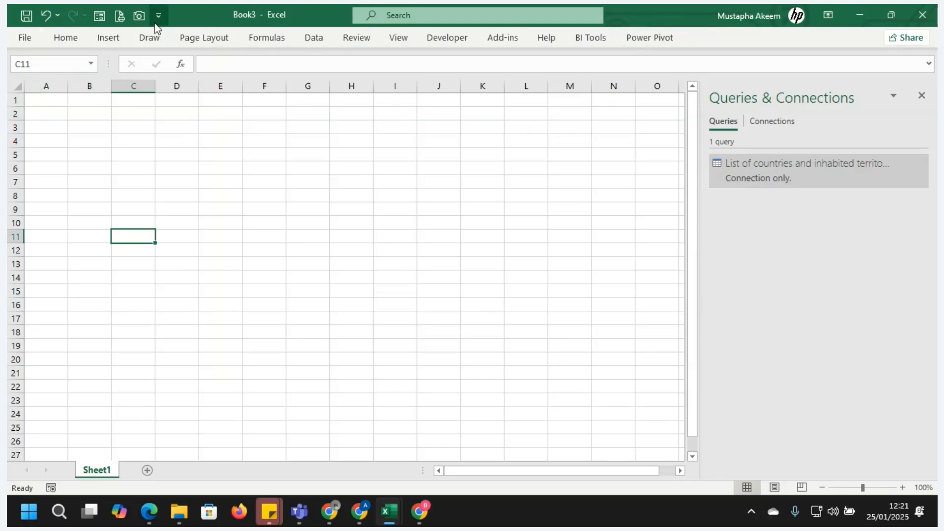
click(314, 37)
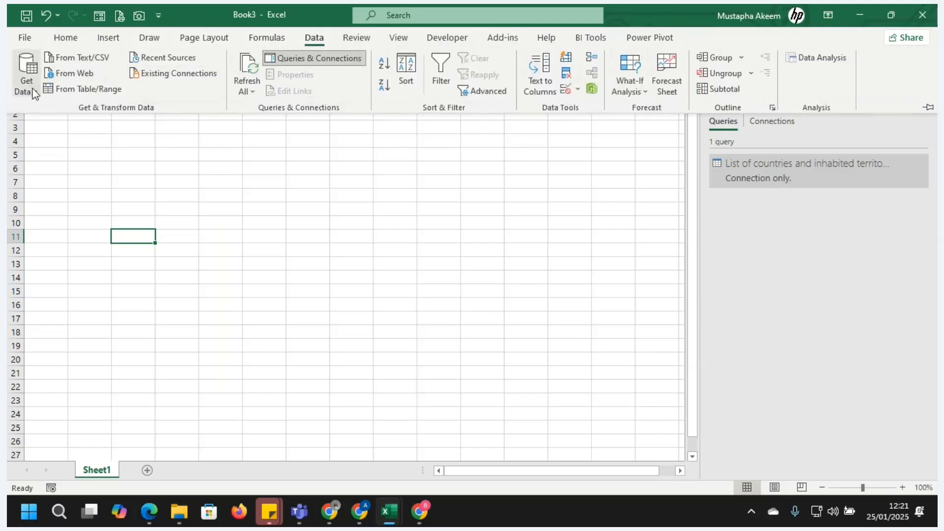
click(105, 56)
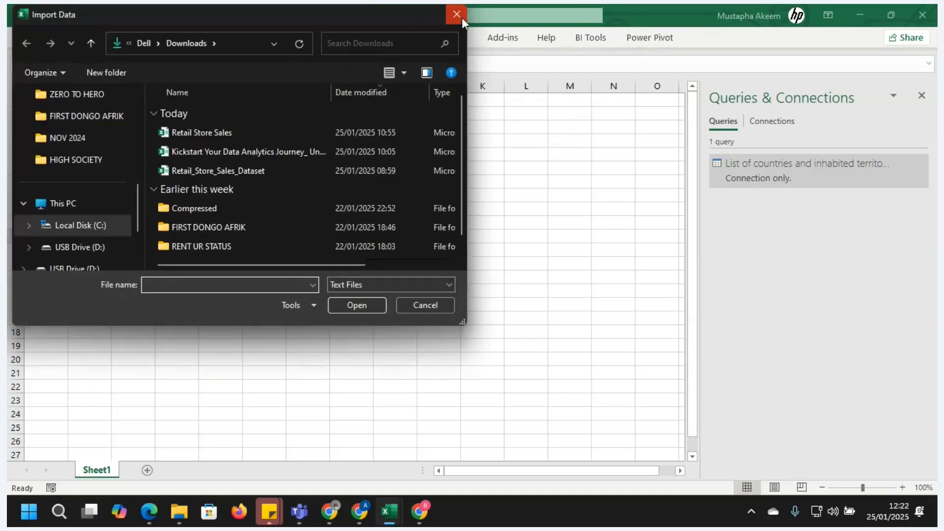
click(455, 16)
Start a new data import from a SQL Server database
click(317, 38)
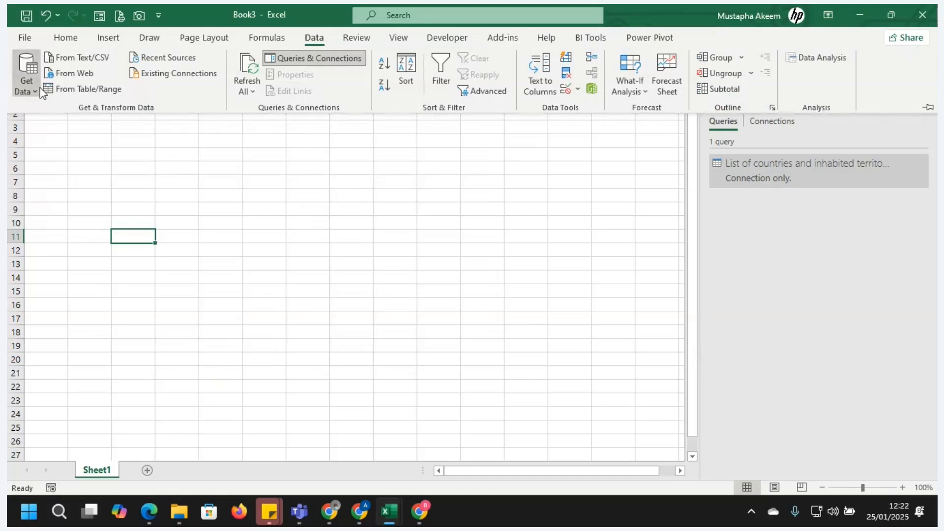
click(27, 76)
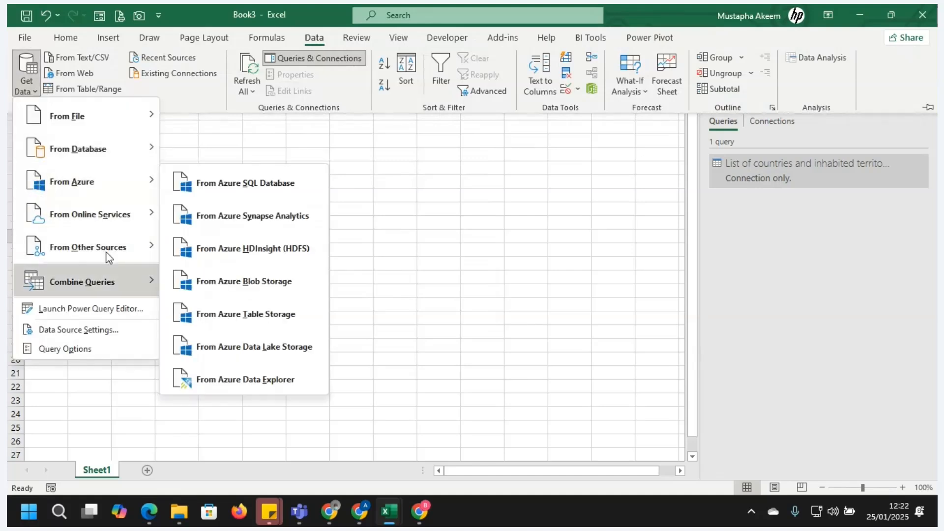
mouse_move(108, 150)
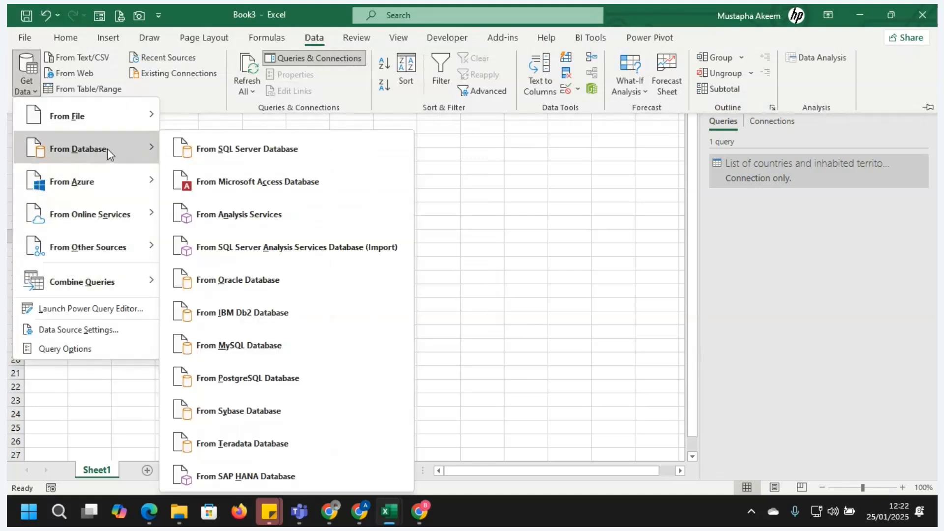
click(252, 157)
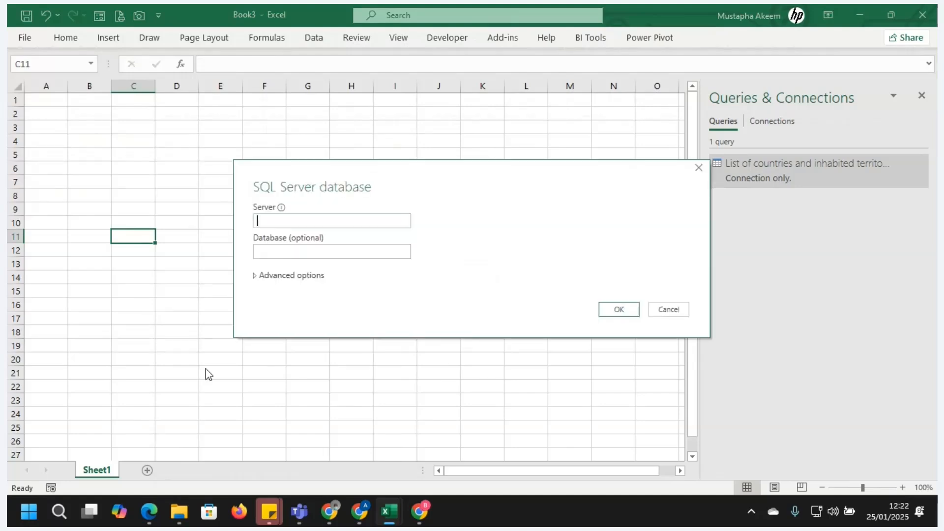
Open SQL Server Management Studio to check the server name in its connection dialog, then close it and cancel the SQL Server import
click(58, 512)
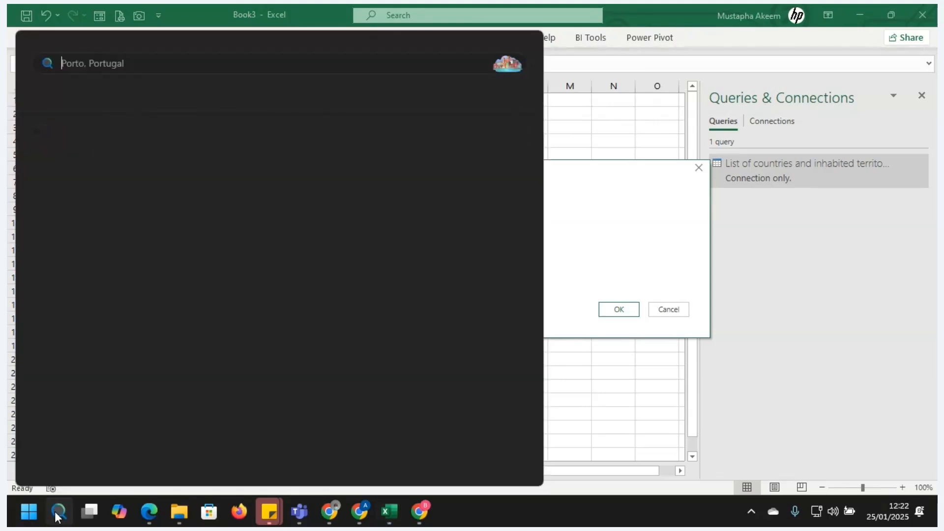
text(ssms)
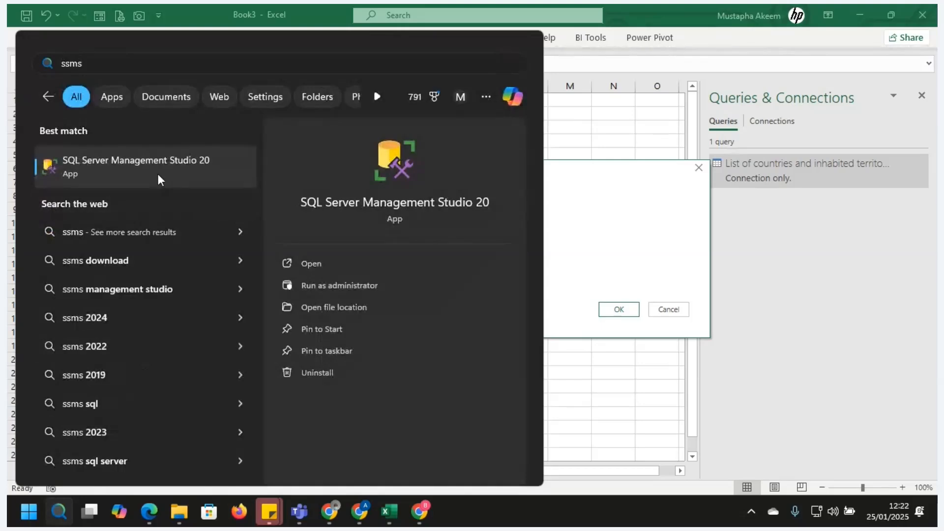
click(141, 168)
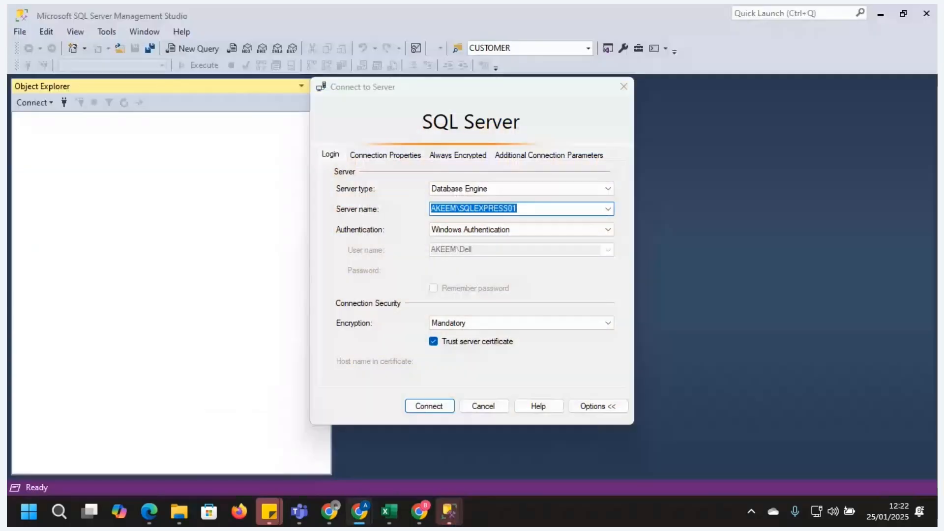
click(623, 87)
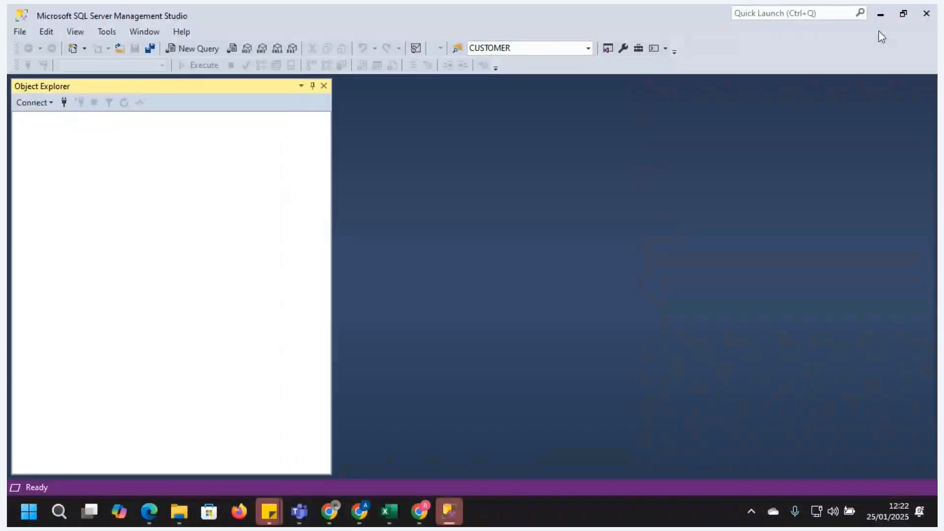
click(922, 14)
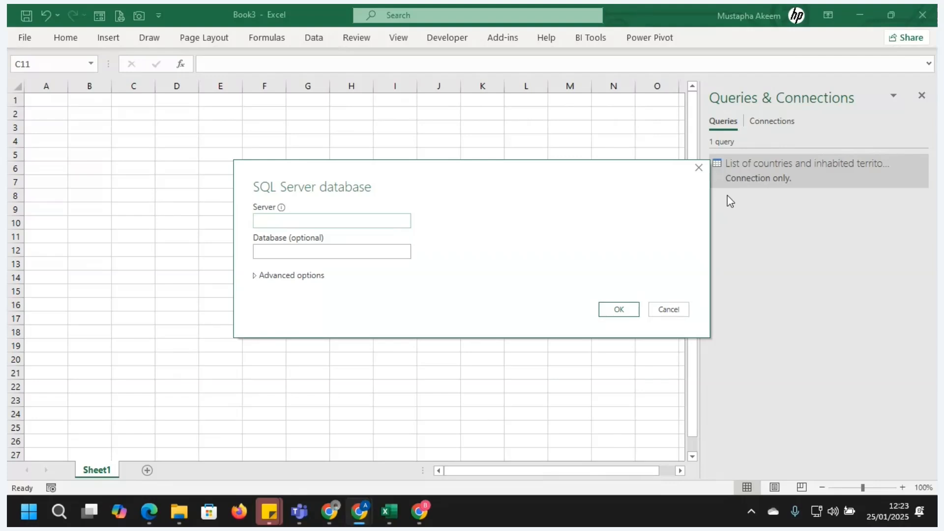
click(700, 168)
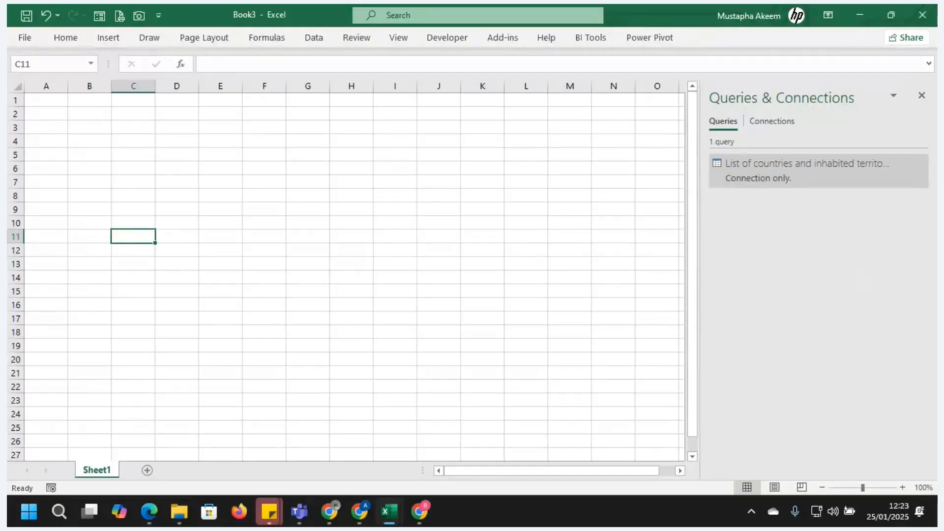
key(alt+Tab)
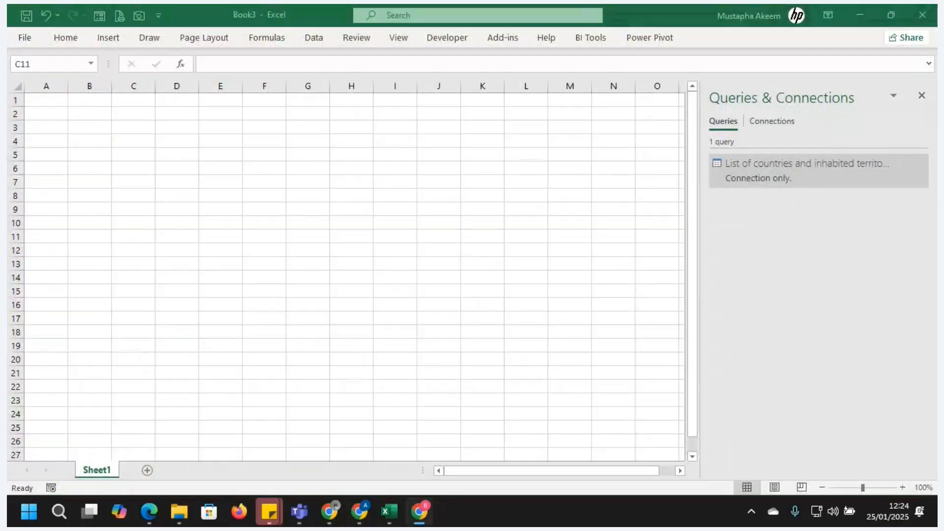
click(133, 236)
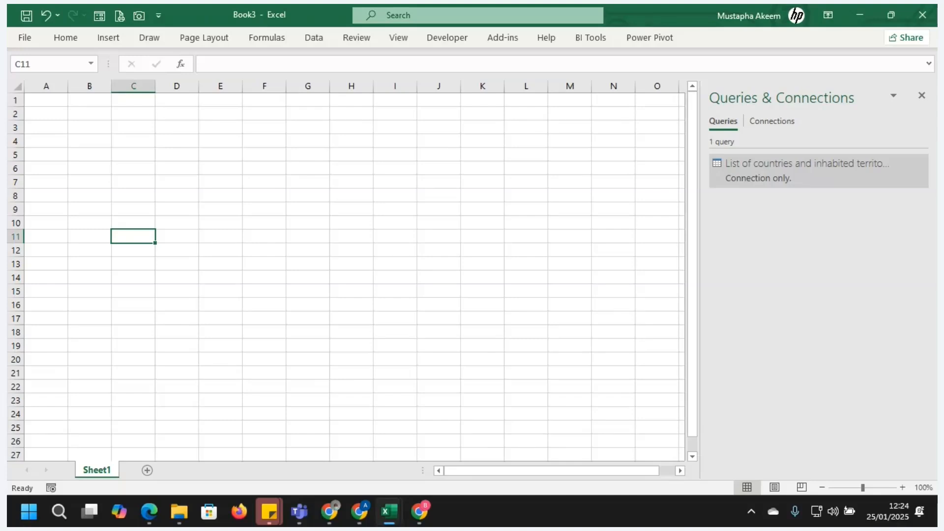
key(alt+Tab)
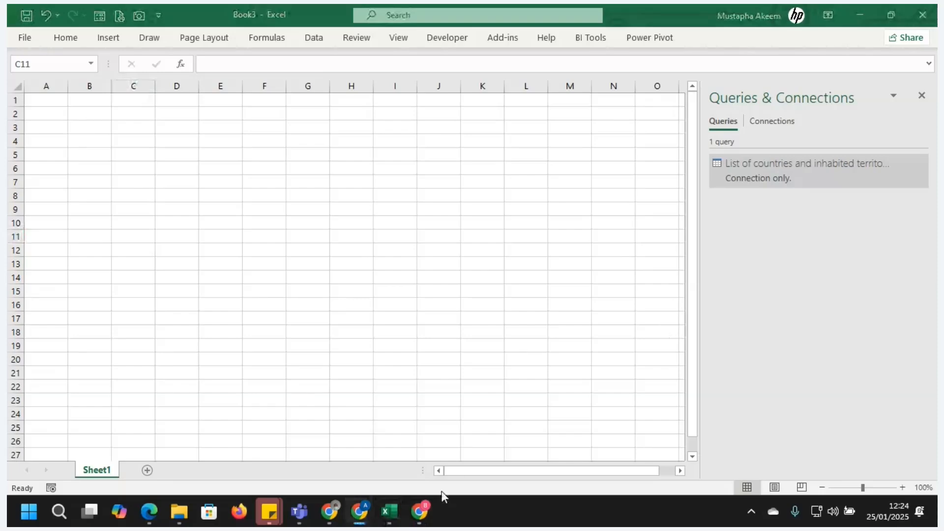
Switch to the JAN 2025 MASTERCLASS workbook and return to the beginning of the session outline on Sheet2
mouse_move(389, 521)
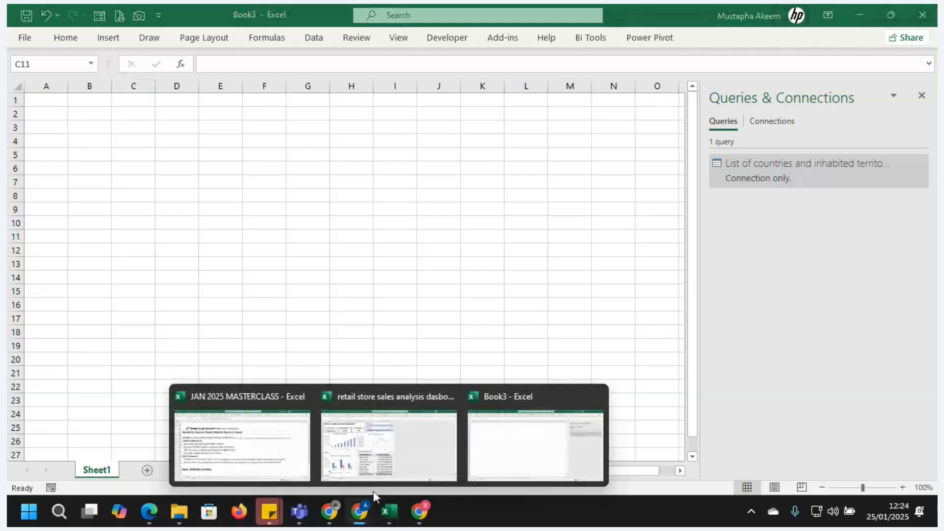
click(290, 451)
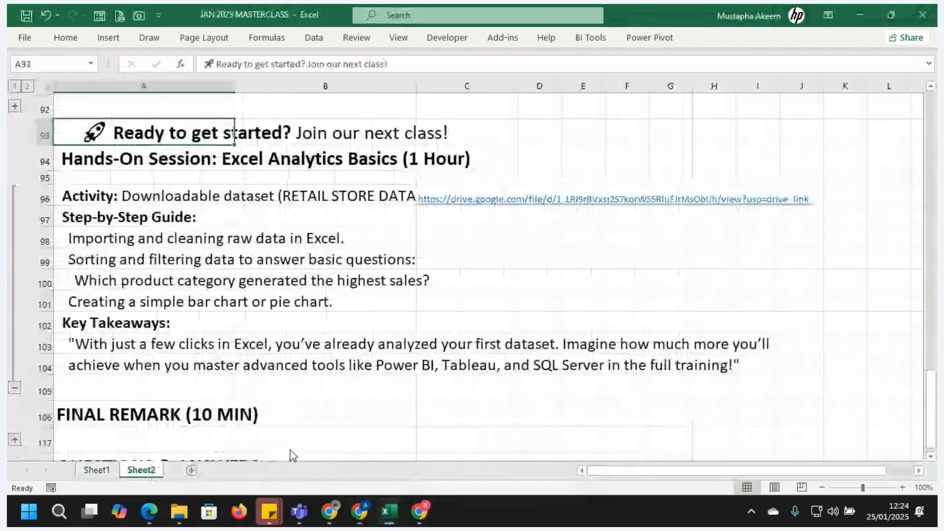
click(104, 362)
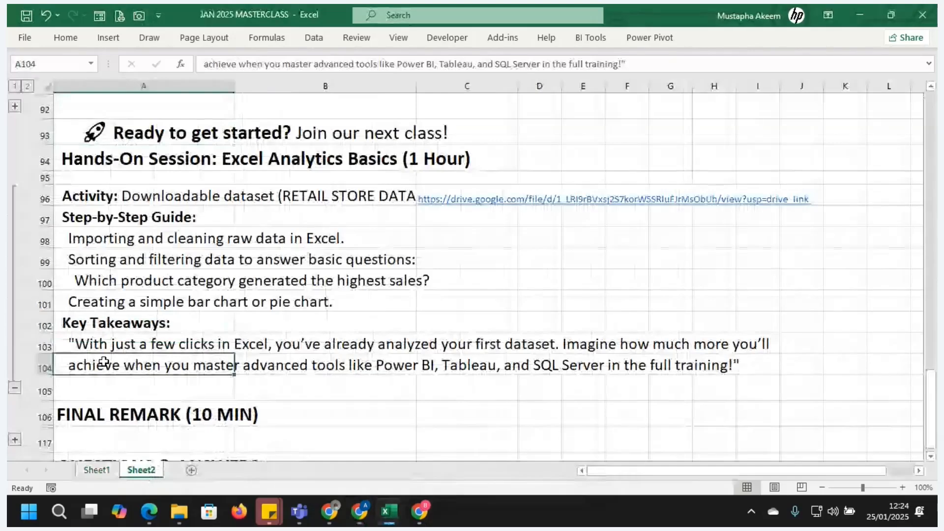
key(ctrl+Up)
key(ctrl+Up)
key(ctrl+Up)
key(ctrl+Up)
key(ctrl+Up)
key(ctrl+Up)
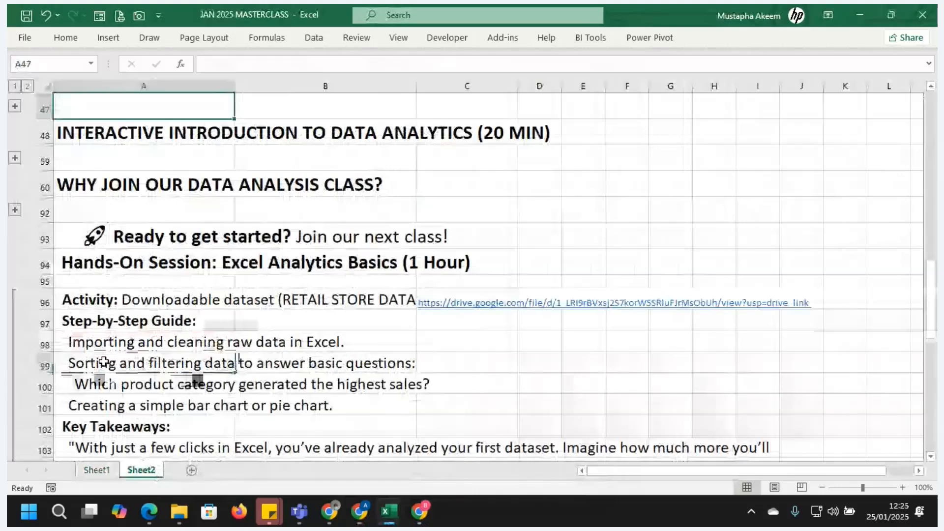
key(ctrl+Up)
key(Down)
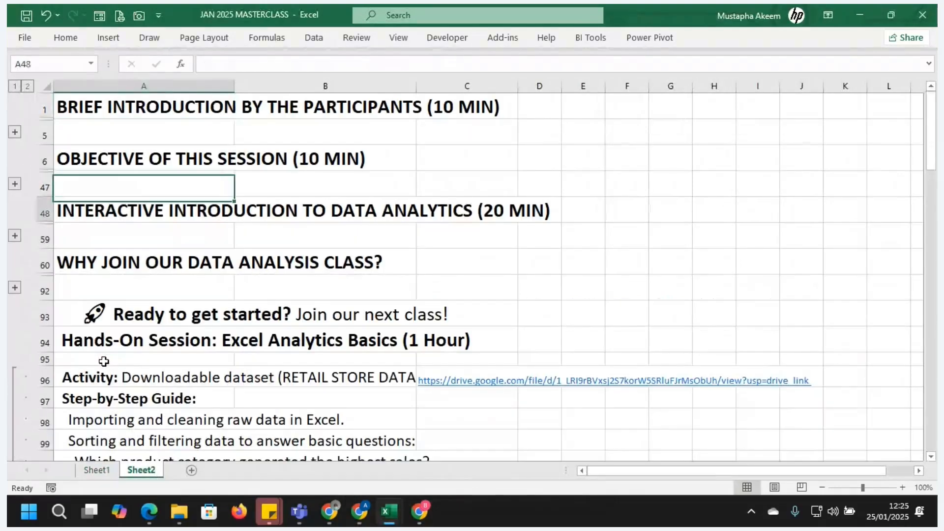
Go through the Sheet2 outline from the interactive introduction to data analytics down to the hands-on session's Key Takeaways
key(Down)
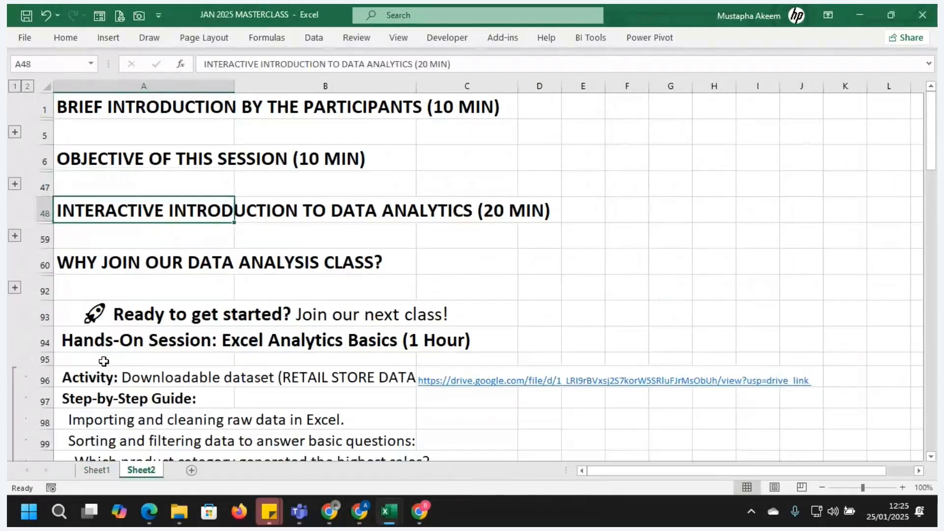
key(Down)
key(Up)
key(Down)
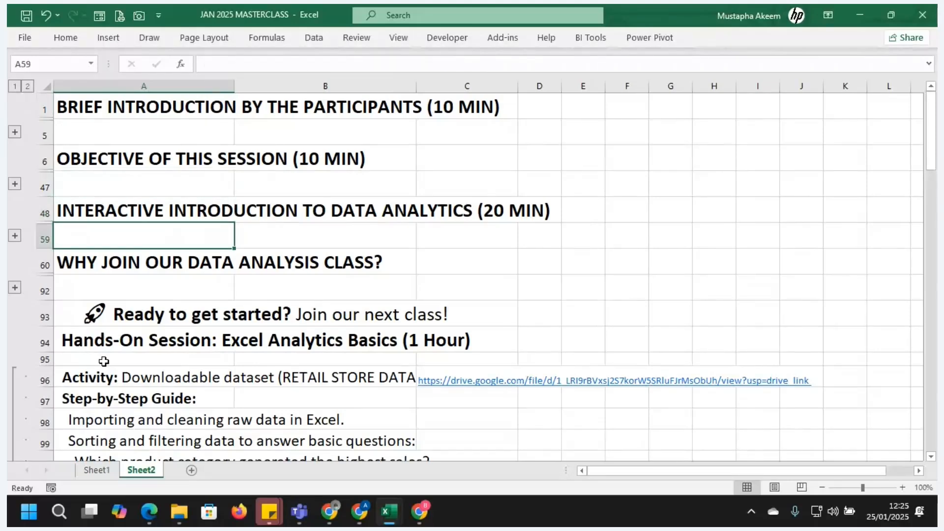
key(Down)
key(Down)
key(Down)
key(Down)
key(Down)
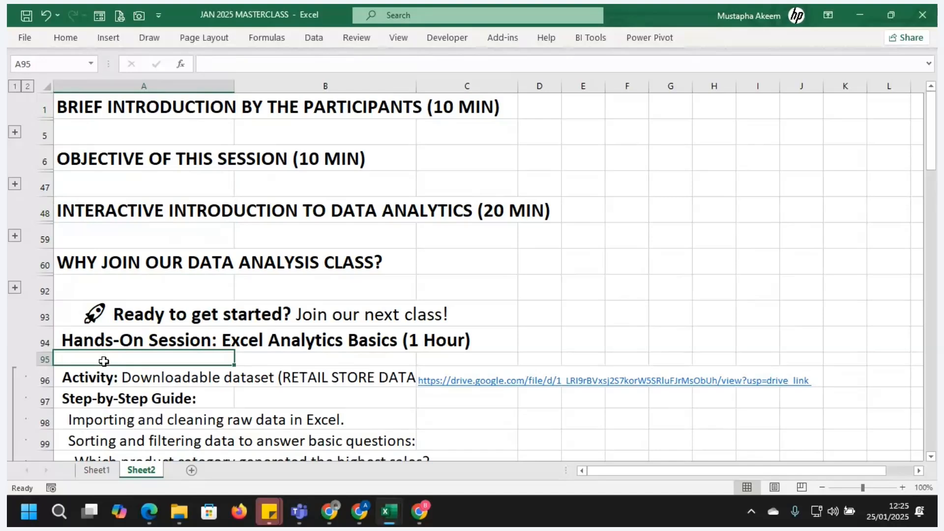
key(Down)
key(Down)
key(Down)
key(Down)
key(Down)
key(Down)
key(Down)
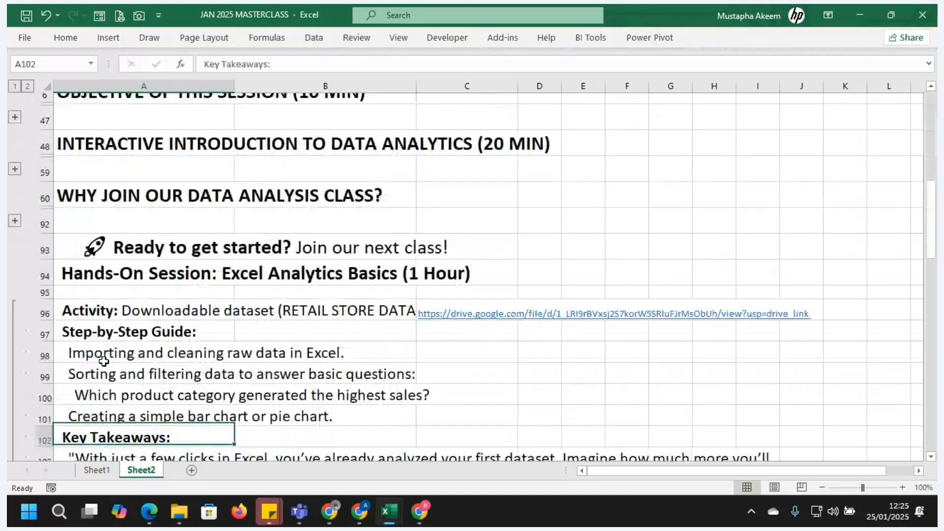
scroll(103, 362, down, 1)
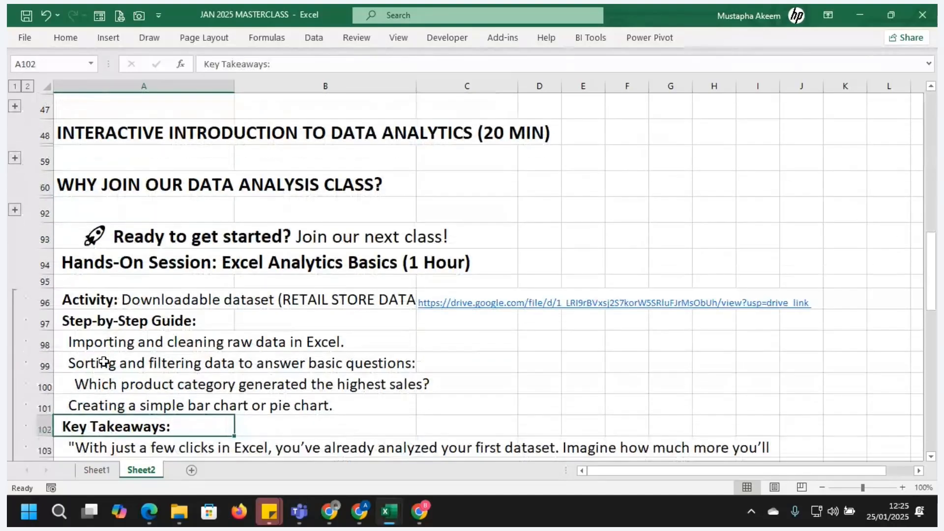
Review the hands-on session's activities from sorting and filtering data down to the QUESTIONS & ANSWERS heading
click(104, 363)
key(Down)
key(Down)
key(Down)
key(Down)
key(Down)
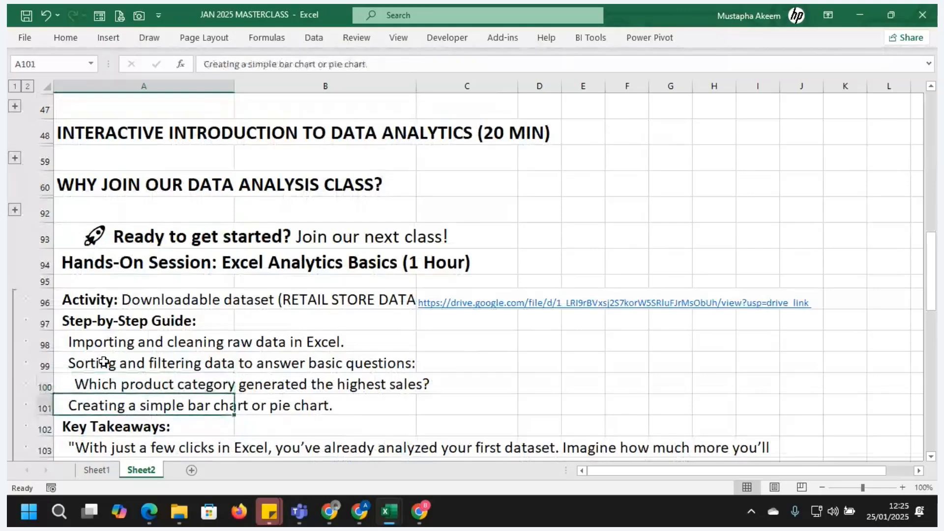
key(Down)
key(Down)
key(Down)
key(Down)
key(Down)
key(Down)
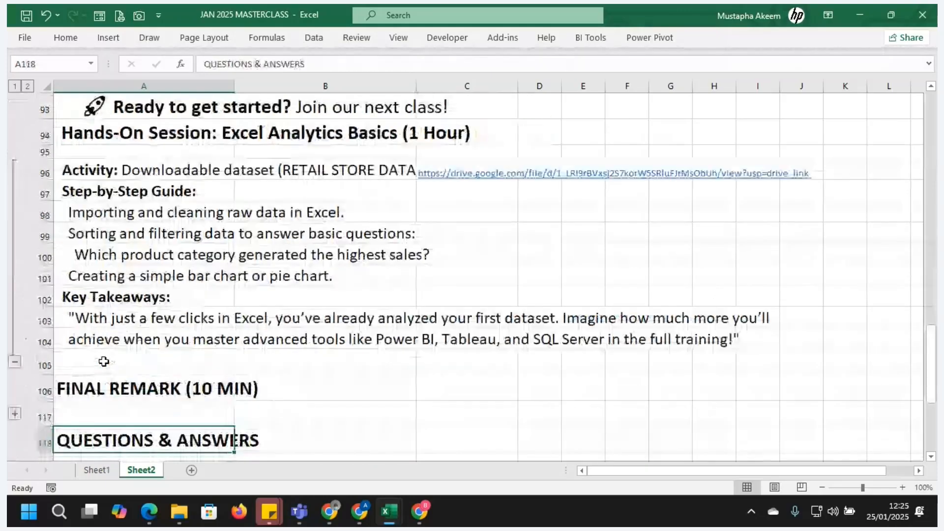
Expand the grouped rows under FINAL REMARK (10 MIN) and select its opening lines in A107 and A108
key(Up)
key(Up)
key(Up)
key(Up)
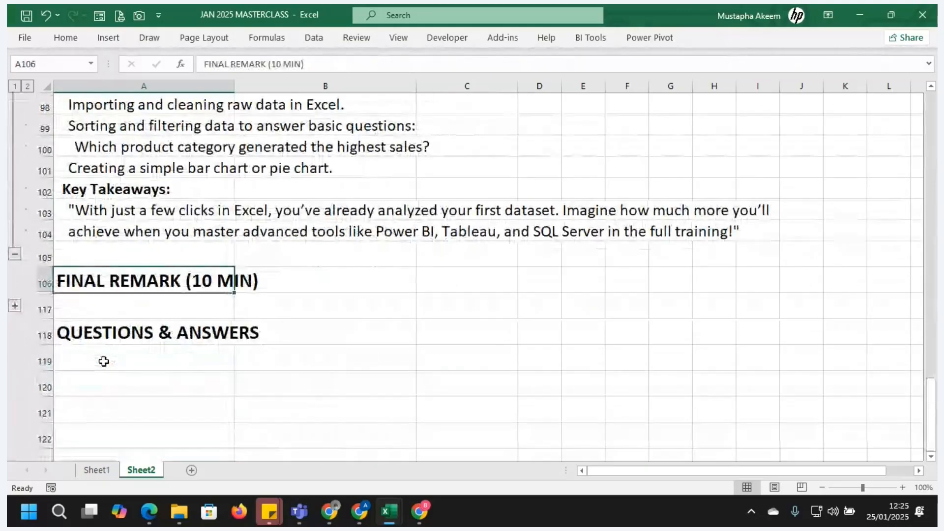
click(16, 309)
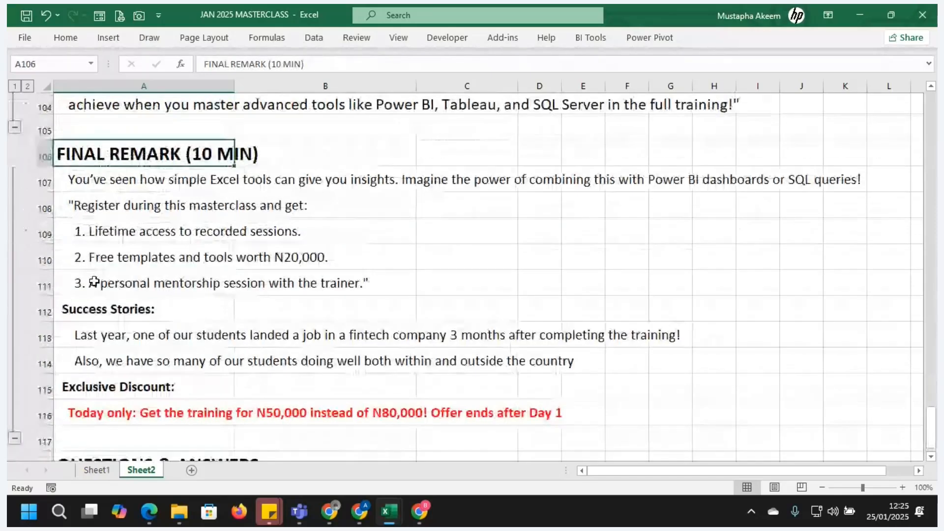
click(75, 205)
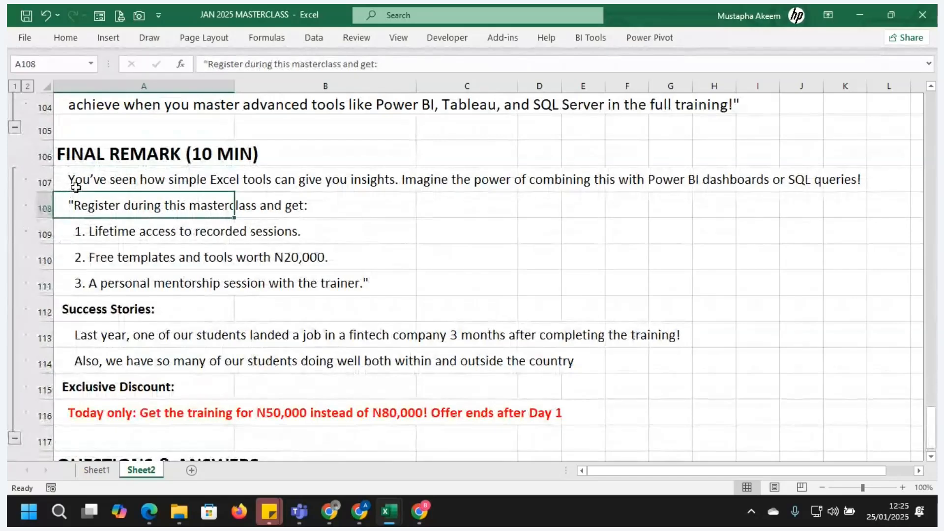
click(76, 177)
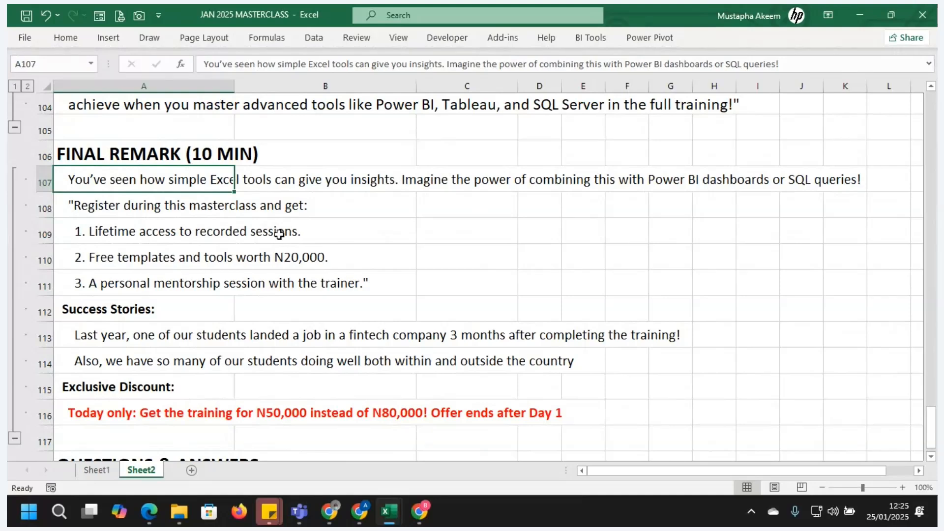
click(111, 207)
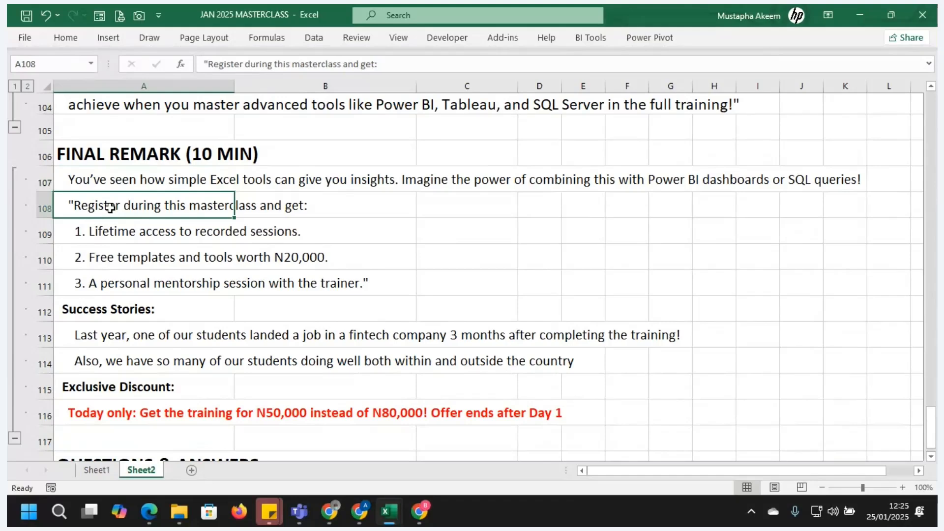
Read the final remarks on registration benefits, success stories and the exclusive discount down to QUESTIONS & ANSWERS
key(Down)
key(Down)
key(Down)
key(Down)
key(Down)
key(Down)
key(Down)
key(Down)
key(Down)
key(Down)
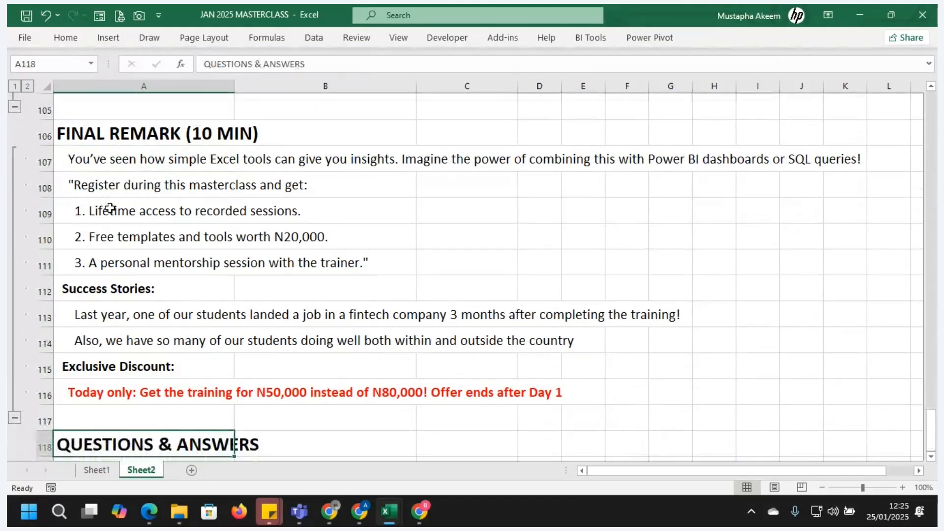
key(Up)
key(Up)
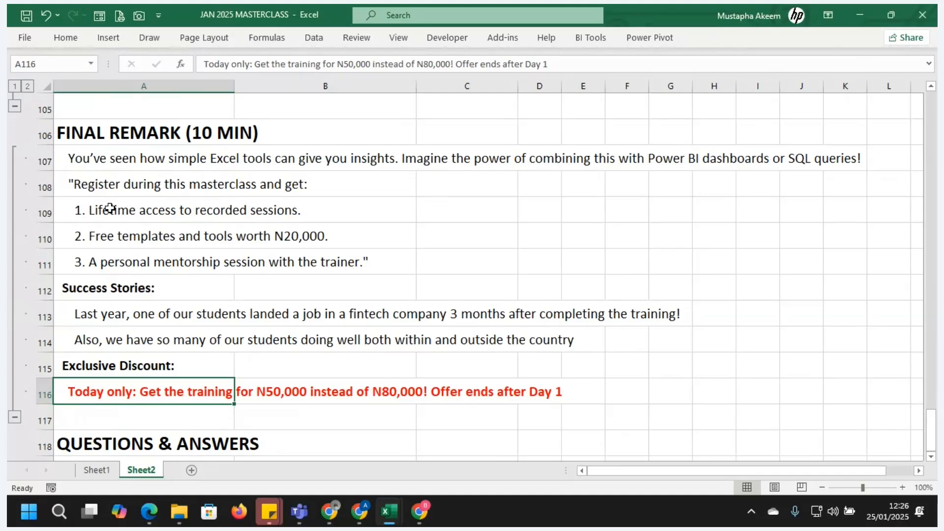
key(Down)
key(Down)
key(Down)
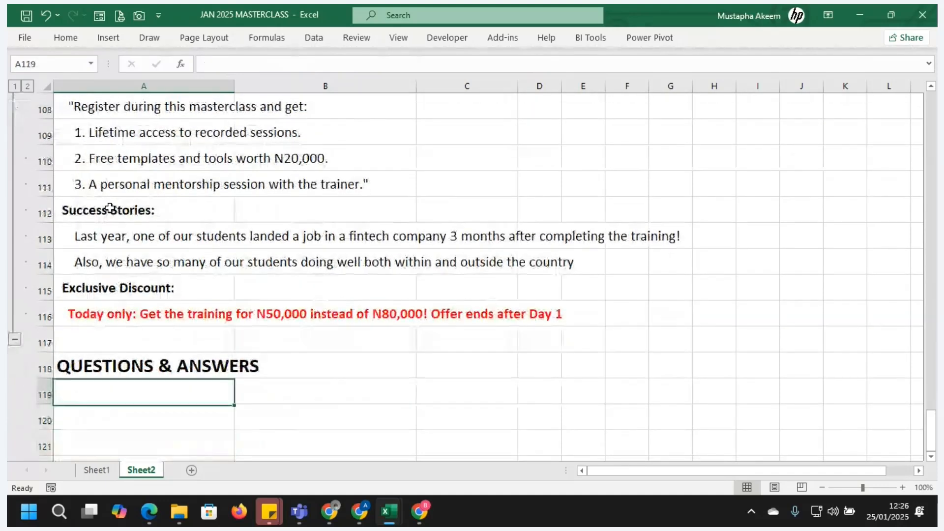
key(Up)
key(Up)
key(Up)
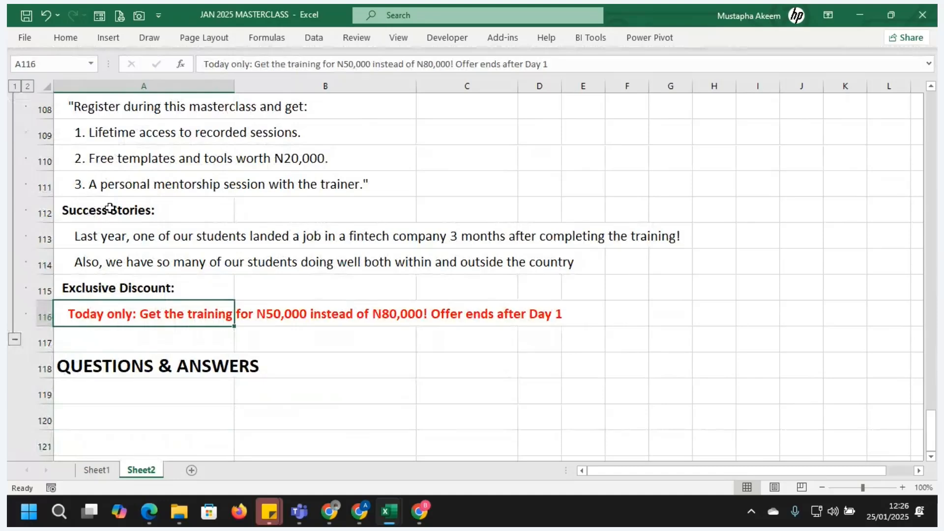
key(Up)
key(Down)
click(938, 236)
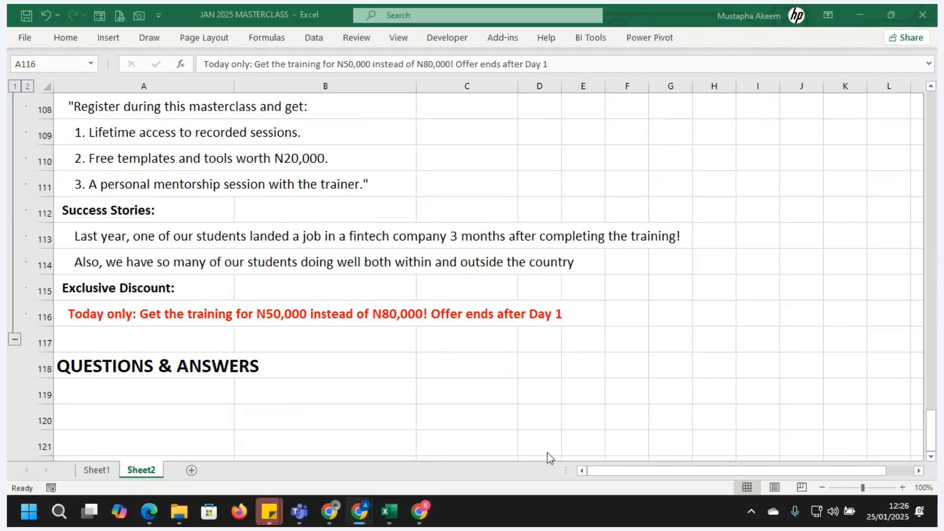
Collapse the grouped rows under FINAL REMARK (10 MIN), go back up from the QUESTIONS & ANSWERS heading and expand them again
click(90, 368)
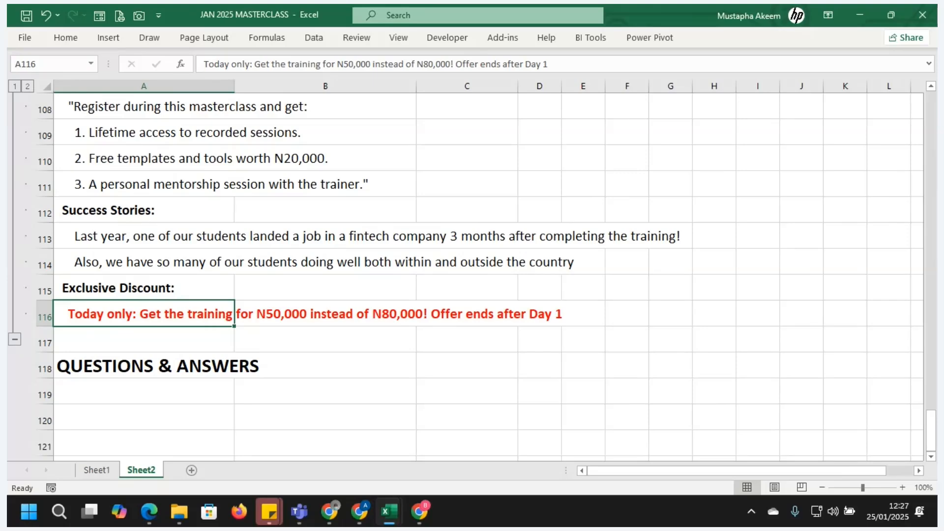
click(16, 340)
click(156, 136)
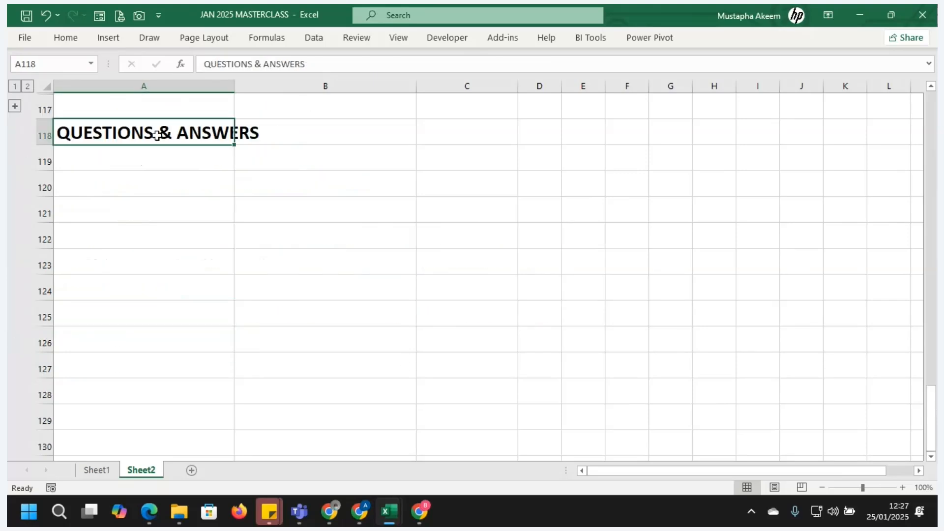
key(Up)
key(Up)
key(Up)
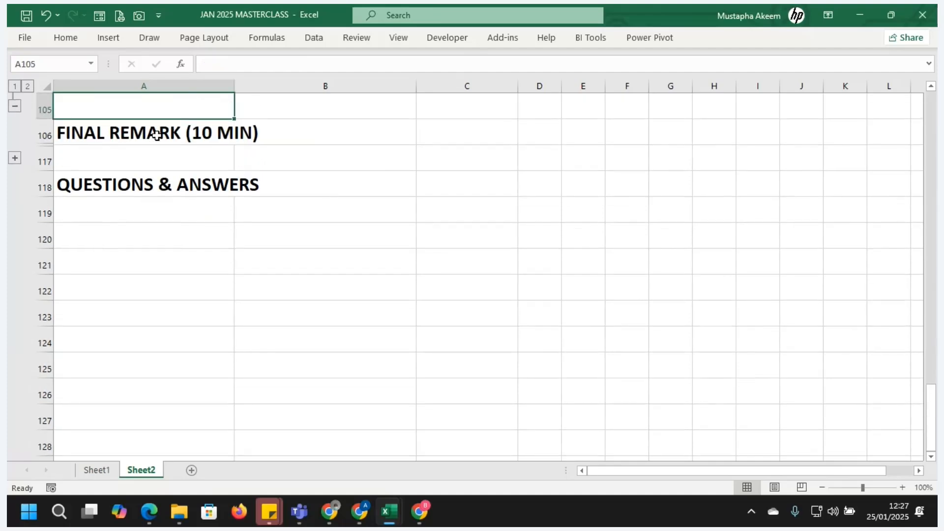
click(15, 158)
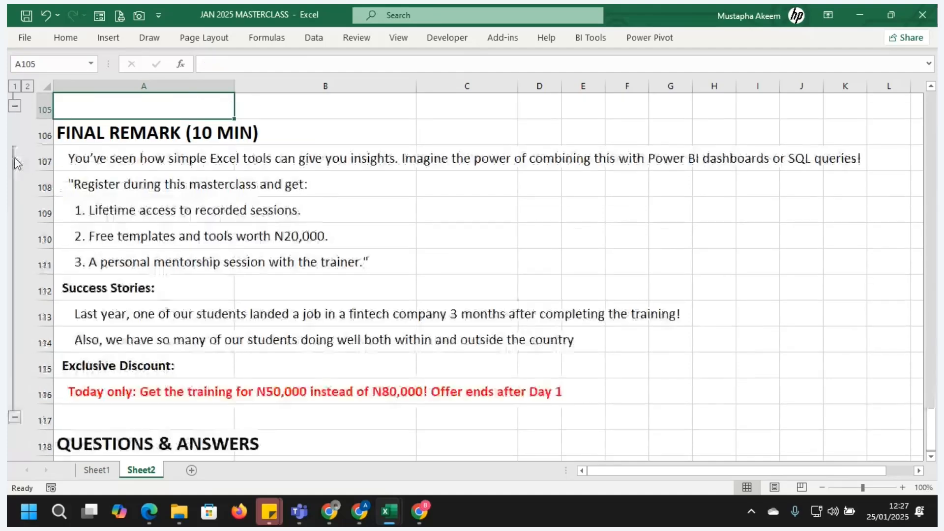
Point out the exclusive discount offer in A116, select the QUESTIONS & ANSWERS heading in A118 and switch to the Chrome window
click(103, 389)
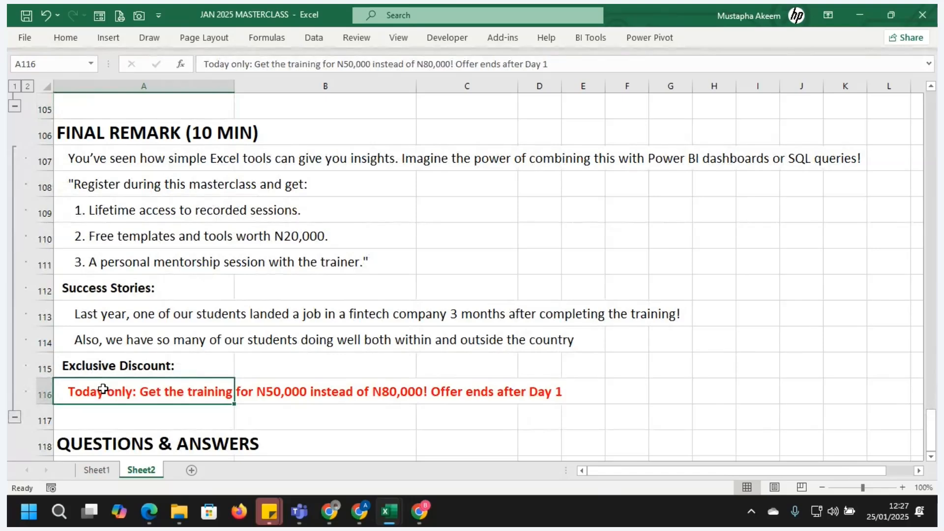
key(Down)
key(Down)
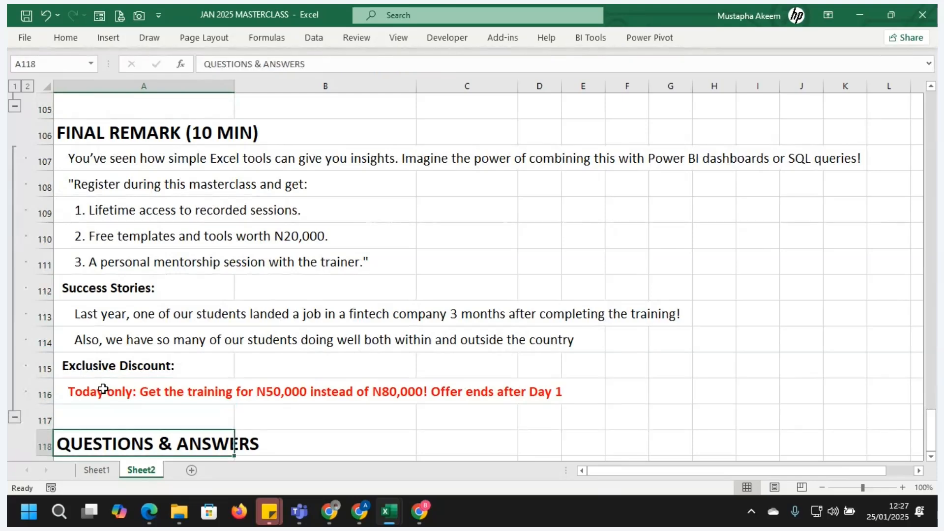
key(Down)
key(Down)
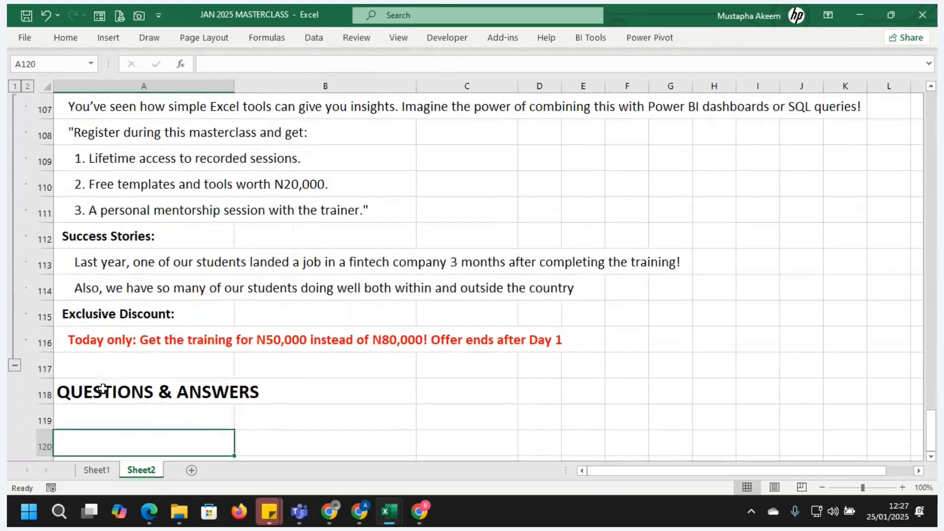
key(Up)
key(Up)
key(Up)
key(Up)
key(Up)
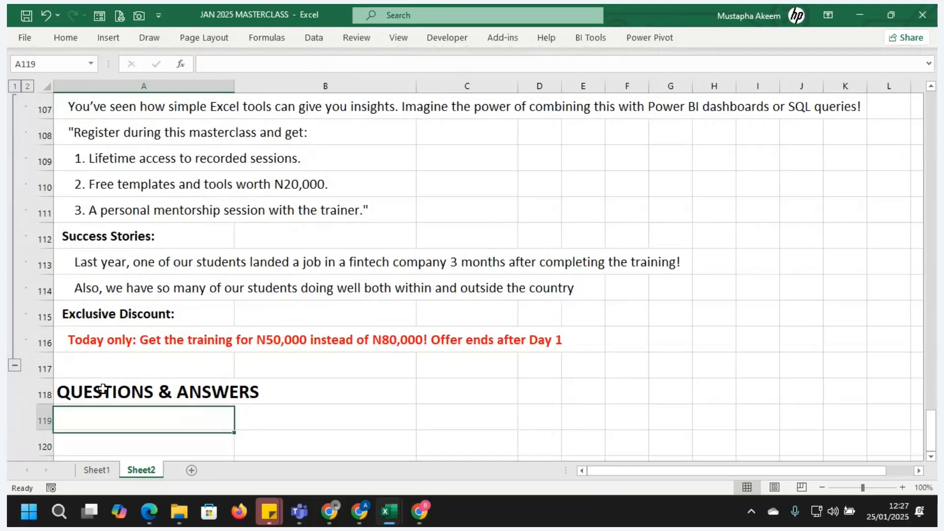
key(Down)
key(Down)
key(Down)
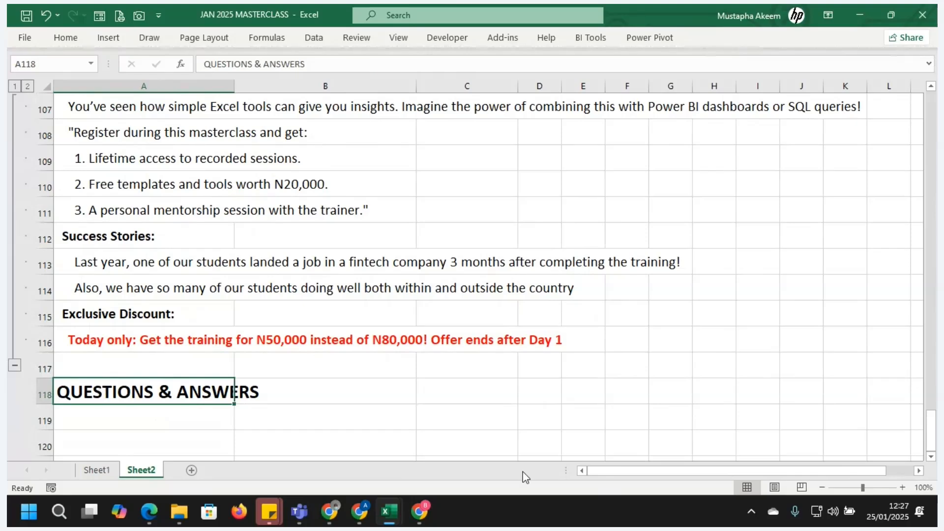
key(alt+Tab)
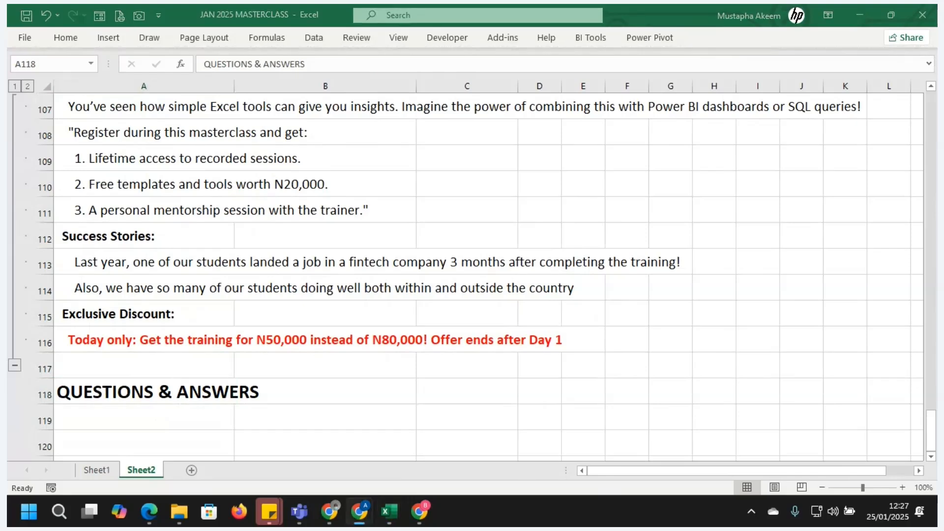